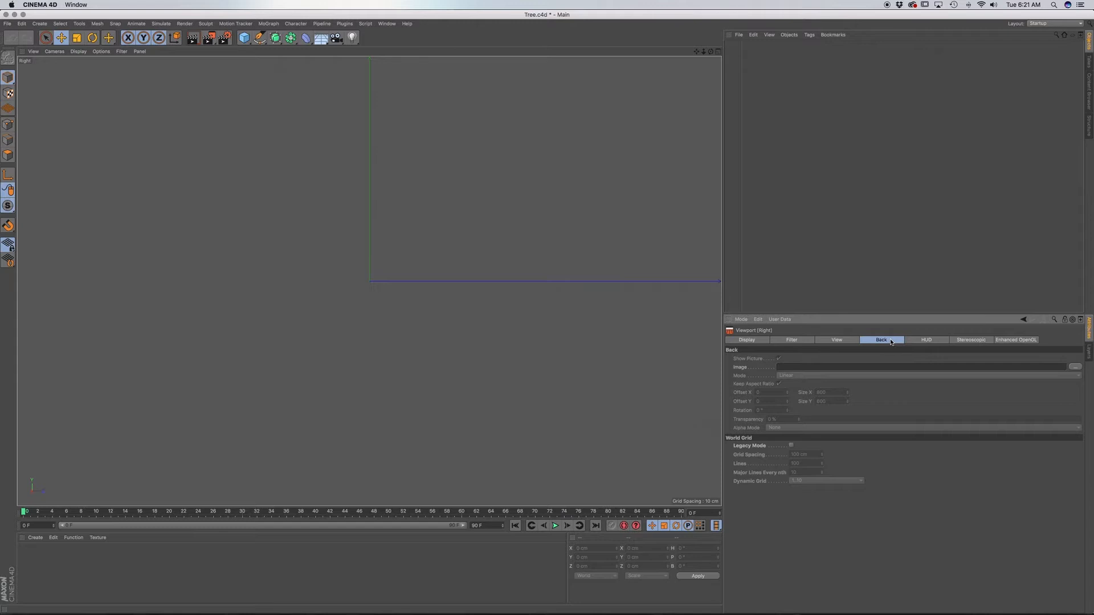
# Load Tree.psd from the Concept folder as the background image of the Right view.
pyautogui.click(1074, 368)
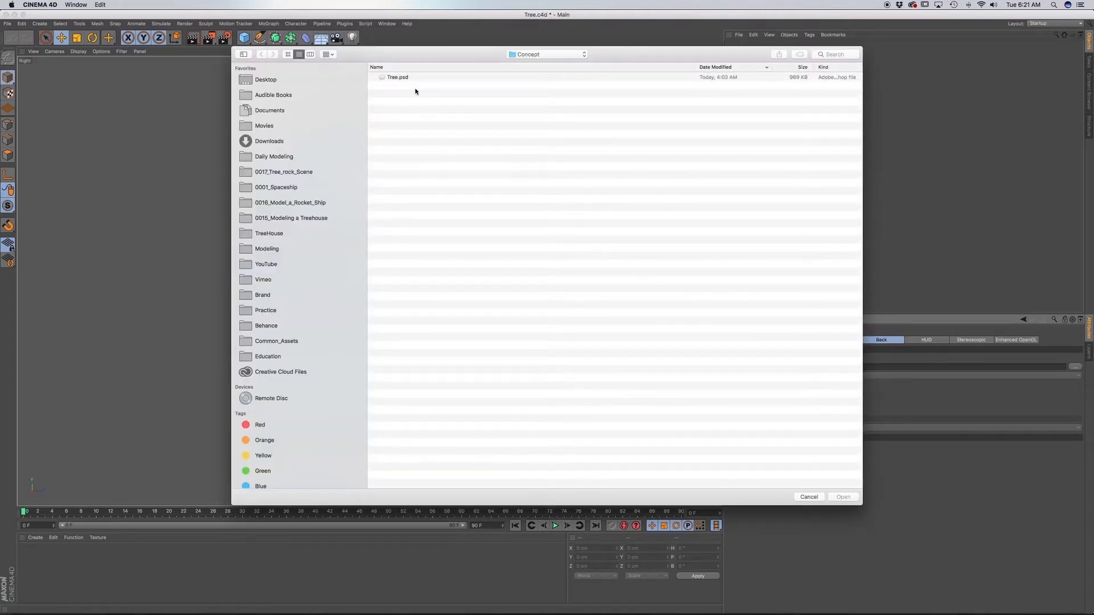
pyautogui.doubleClick(415, 77)
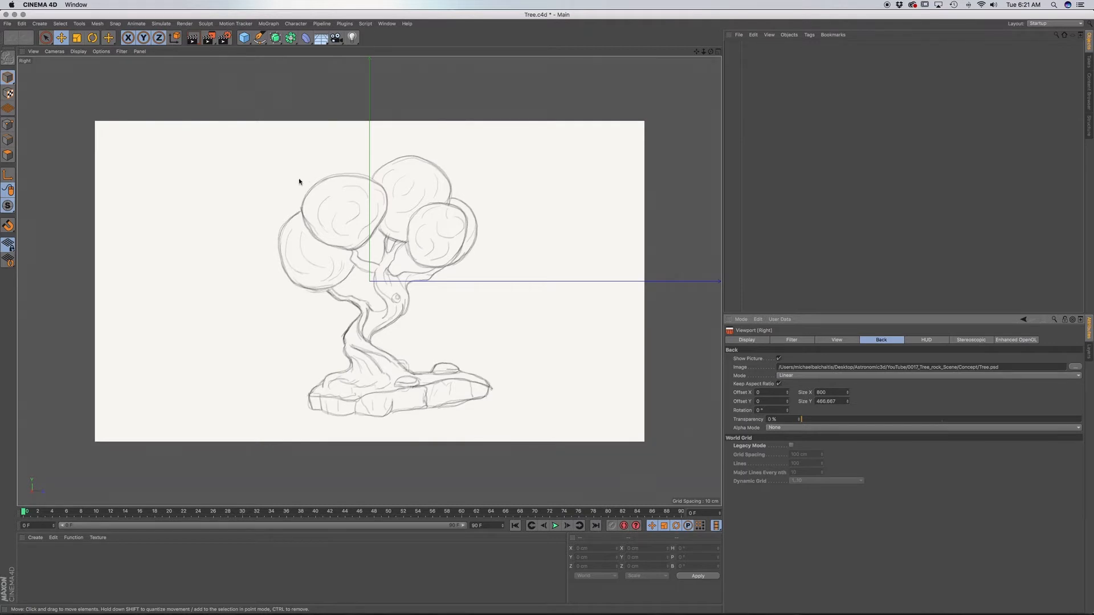
# Add a cube, flatten it to about 59 cm high and lower it over the base of the sketched trunk.
pyautogui.click(247, 40)
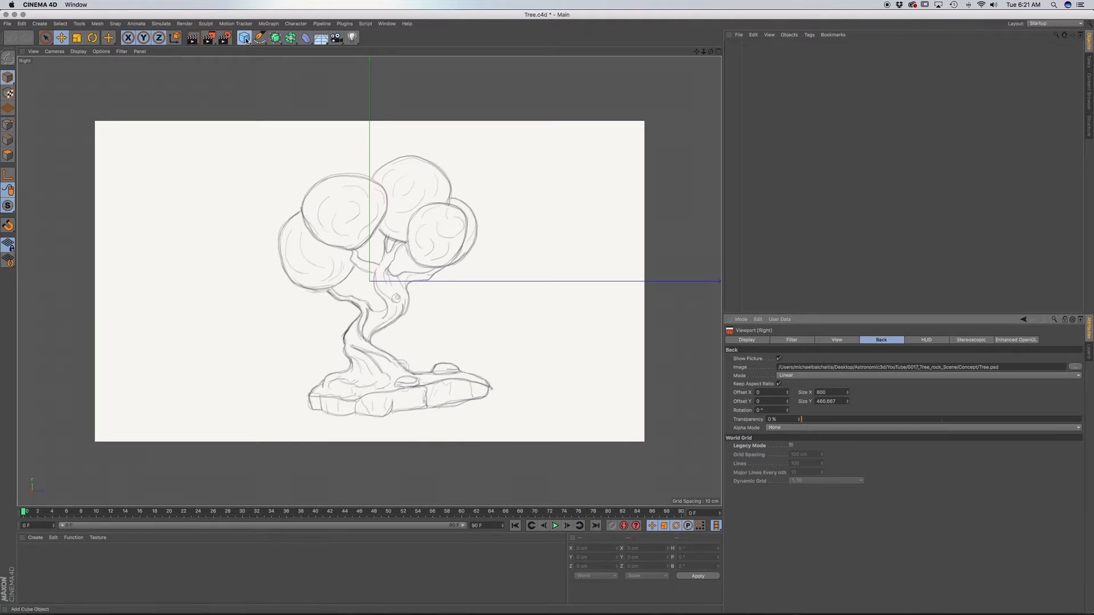
pyautogui.click(315, 50)
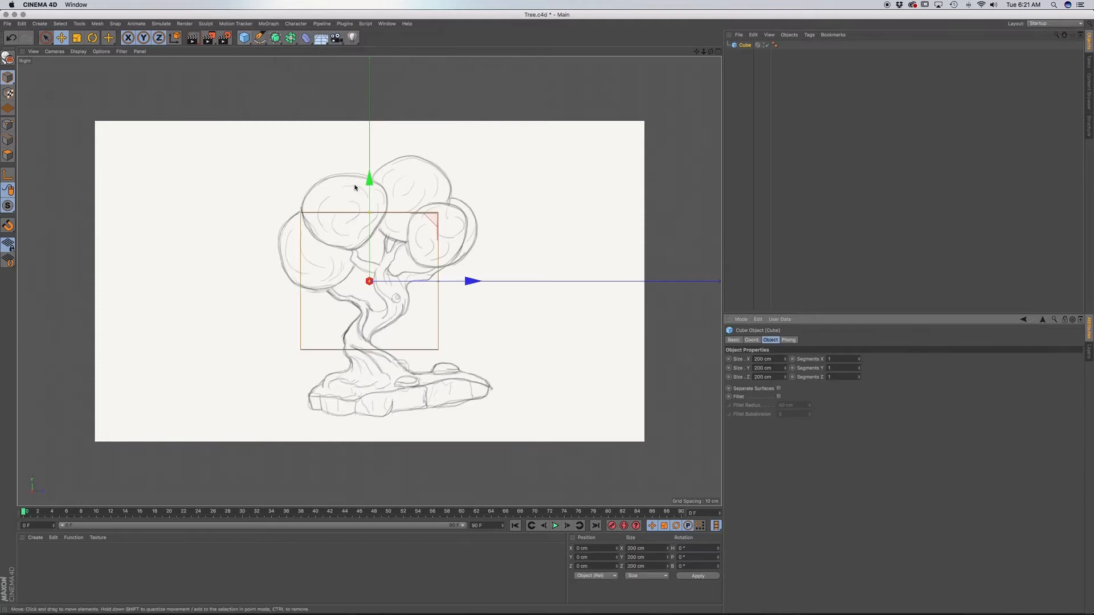
pyautogui.moveTo(370, 181); pyautogui.dragTo(369, 218)
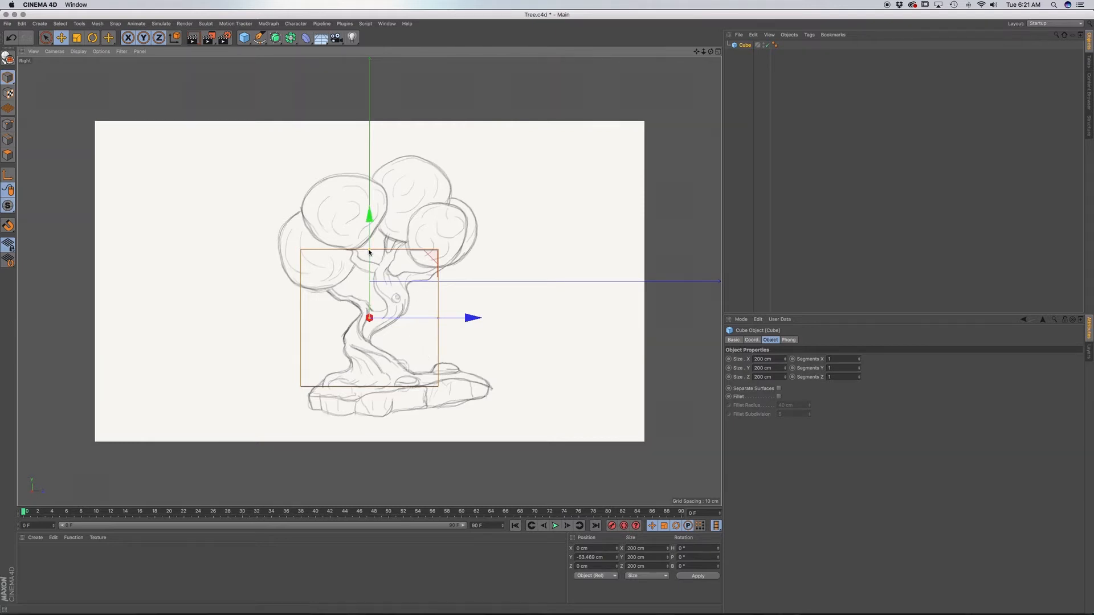
pyautogui.moveTo(370, 249); pyautogui.dragTo(366, 299)
pyautogui.scroll(5, 382, 326)
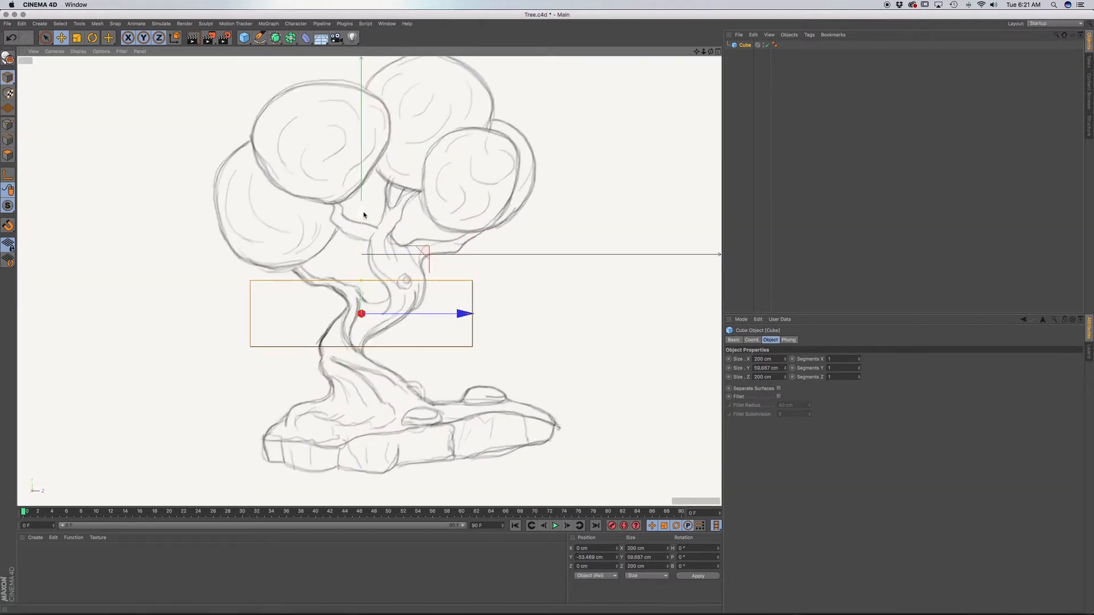
pyautogui.moveTo(364, 218); pyautogui.dragTo(364, 288)
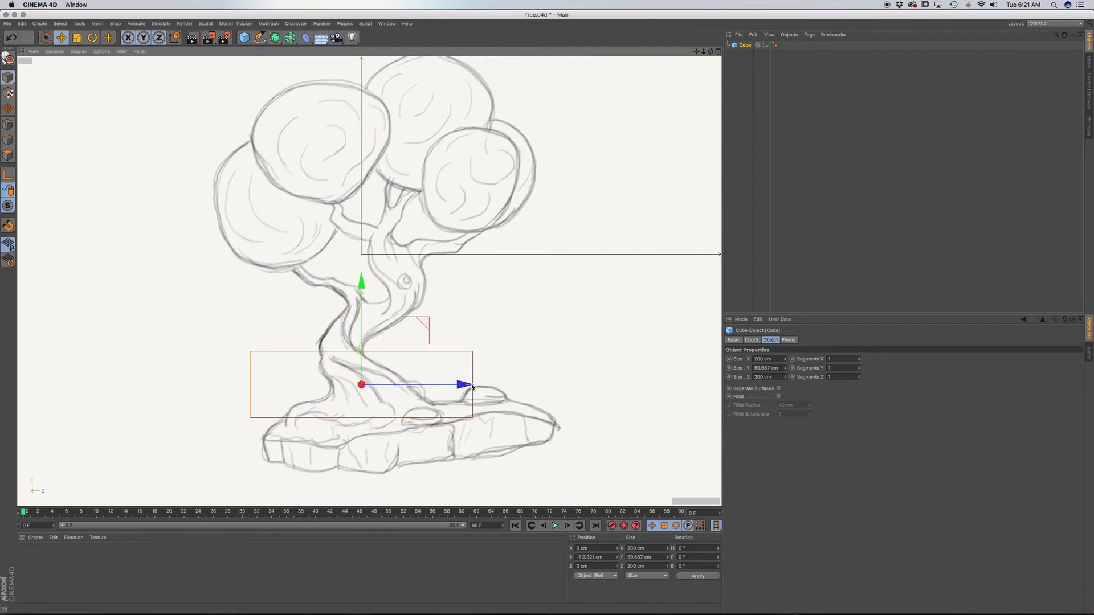
# Shrink the cube to about 35 cm high and 85 cm deep in Z, and lower it onto the trunk's foot.
pyautogui.moveTo(472, 387)
pyautogui.mouseDown()
pyautogui.moveTo(397, 385)
pyautogui.moveTo(480, 384)
pyautogui.moveTo(428, 385)
pyautogui.moveTo(471, 386)
pyautogui.mouseUp()
pyautogui.moveTo(368, 352); pyautogui.dragTo(415, 387)
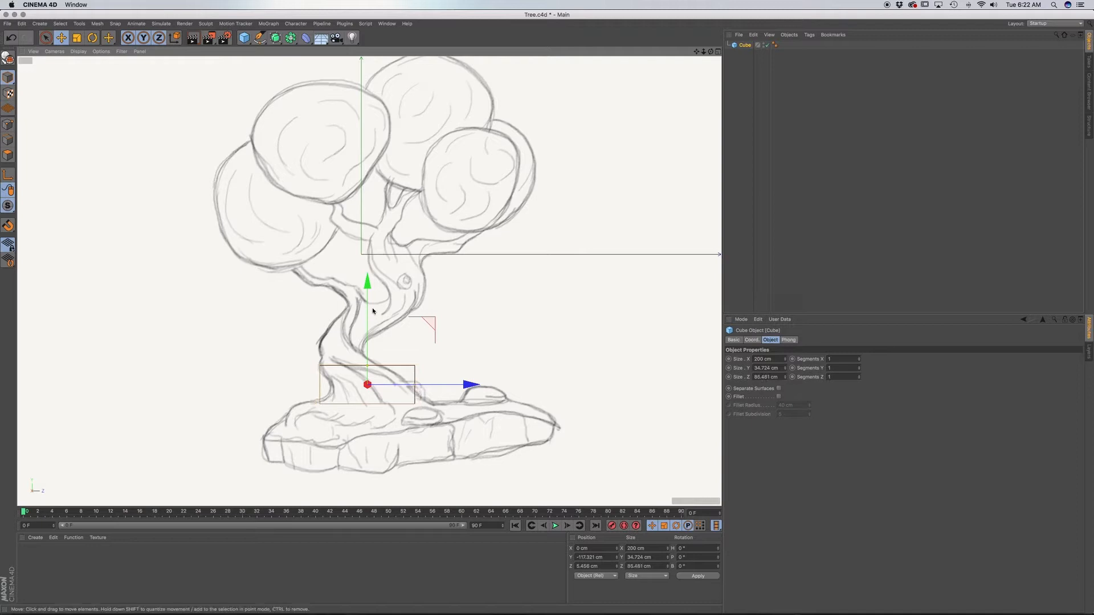
pyautogui.moveTo(367, 286); pyautogui.dragTo(367, 299)
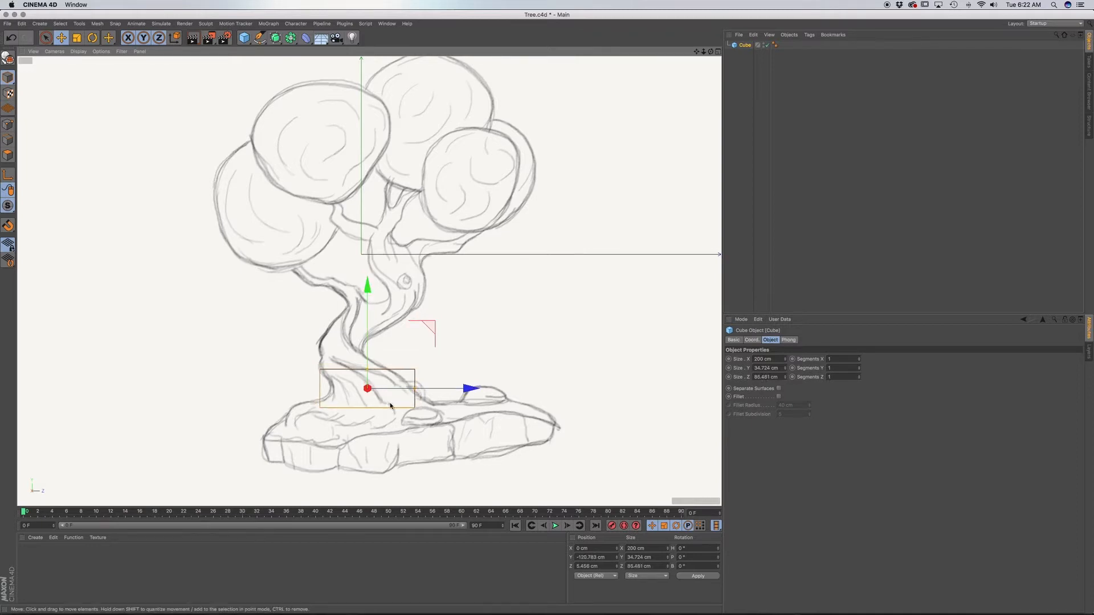
# Narrow the cube to about 88 cm in X and shift it about 12 cm along X to match the front sketch.
pyautogui.press('F2')
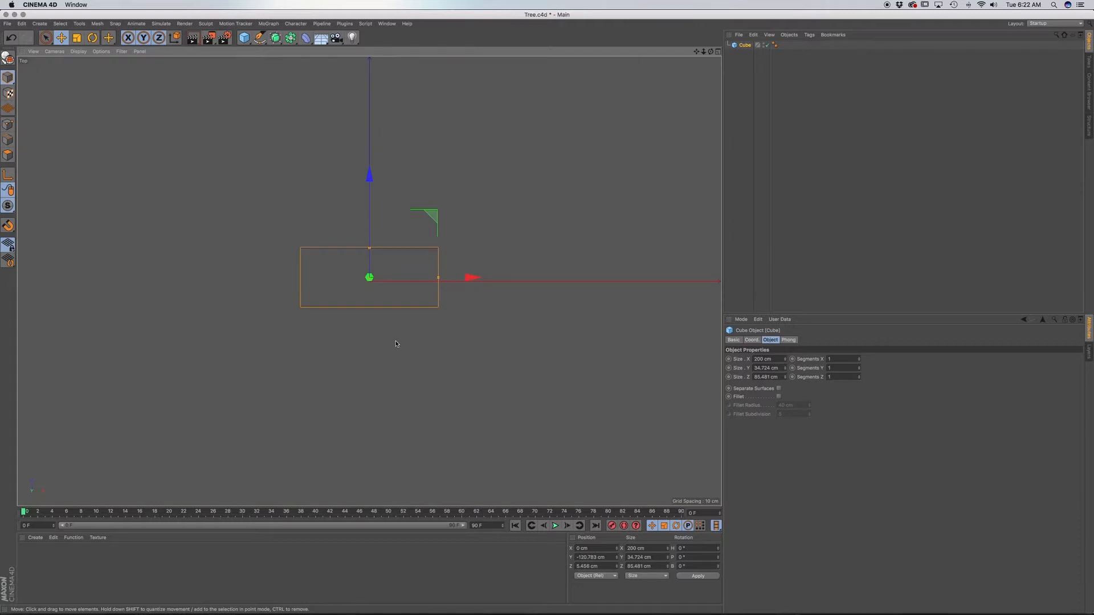
pyautogui.moveTo(437, 280); pyautogui.dragTo(400, 280)
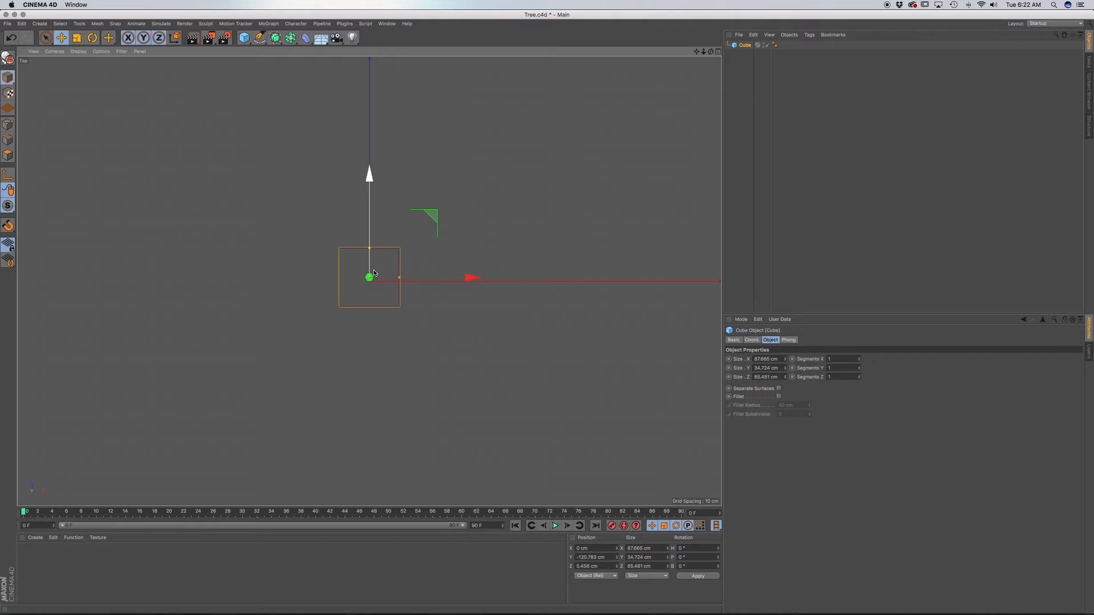
pyautogui.press('F1')
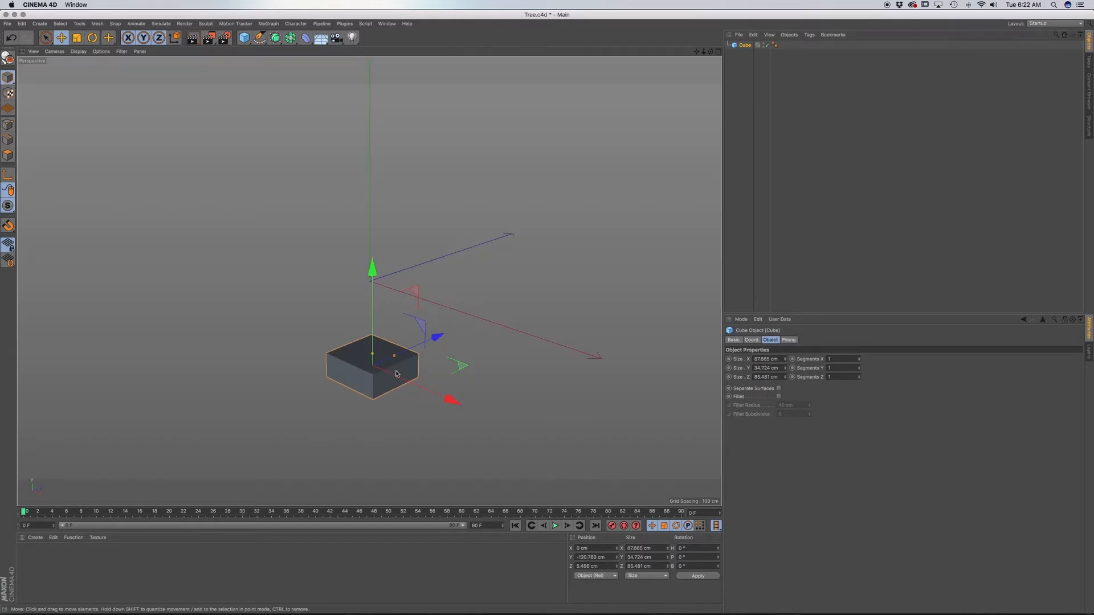
pyautogui.press('F4')
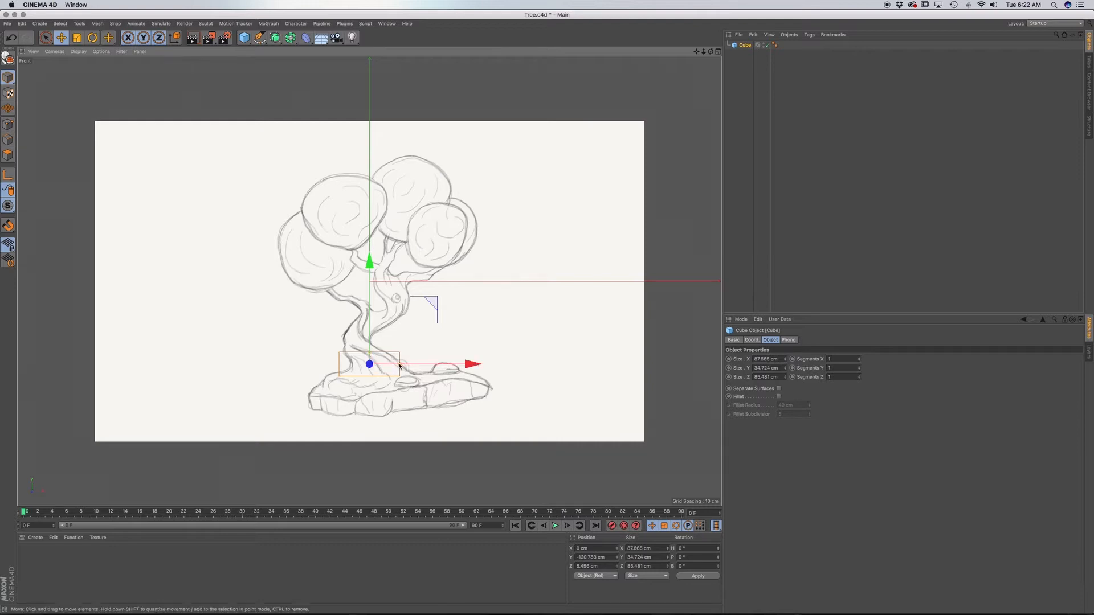
pyautogui.moveTo(459, 366); pyautogui.dragTo(485, 355)
pyautogui.scroll(5, 375, 369)
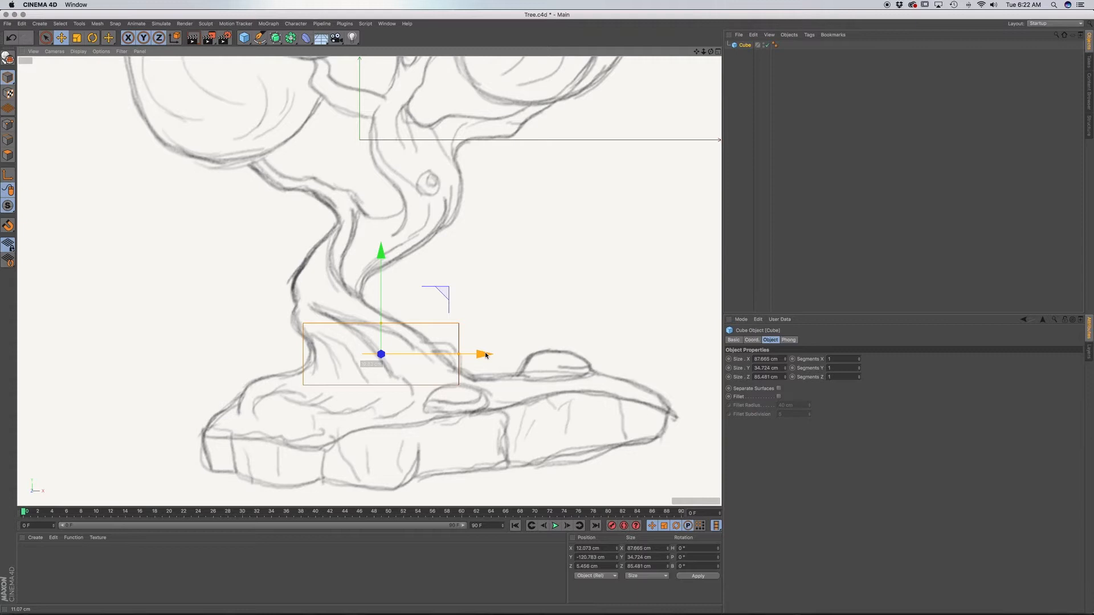
# Convert the cube to an editable polygon object and select its top face with Rectangle Selection.
pyautogui.click(8, 59)
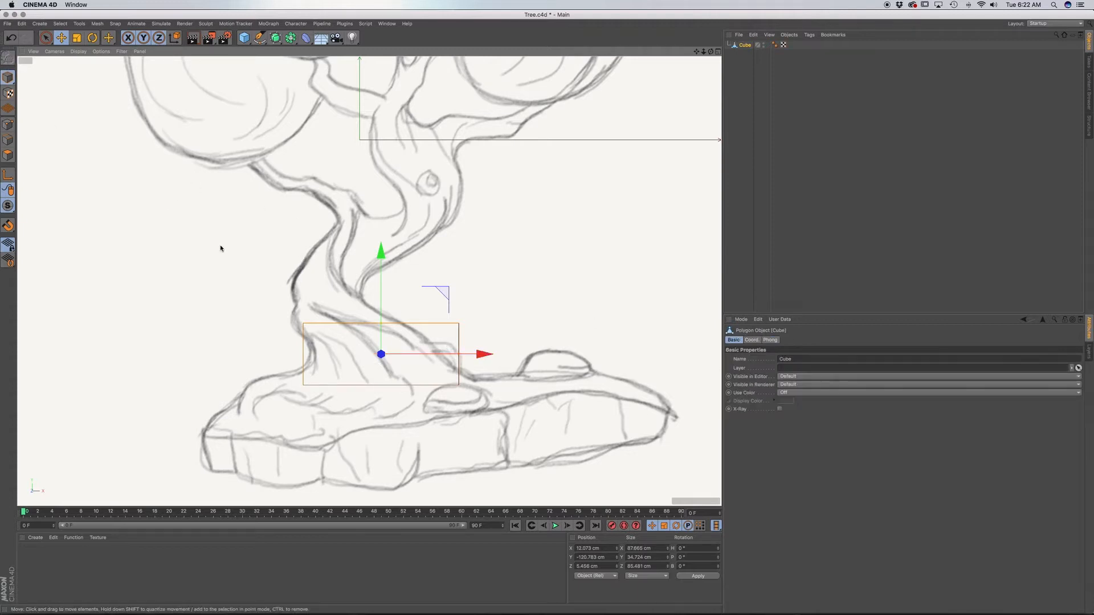
pyautogui.click(7, 155)
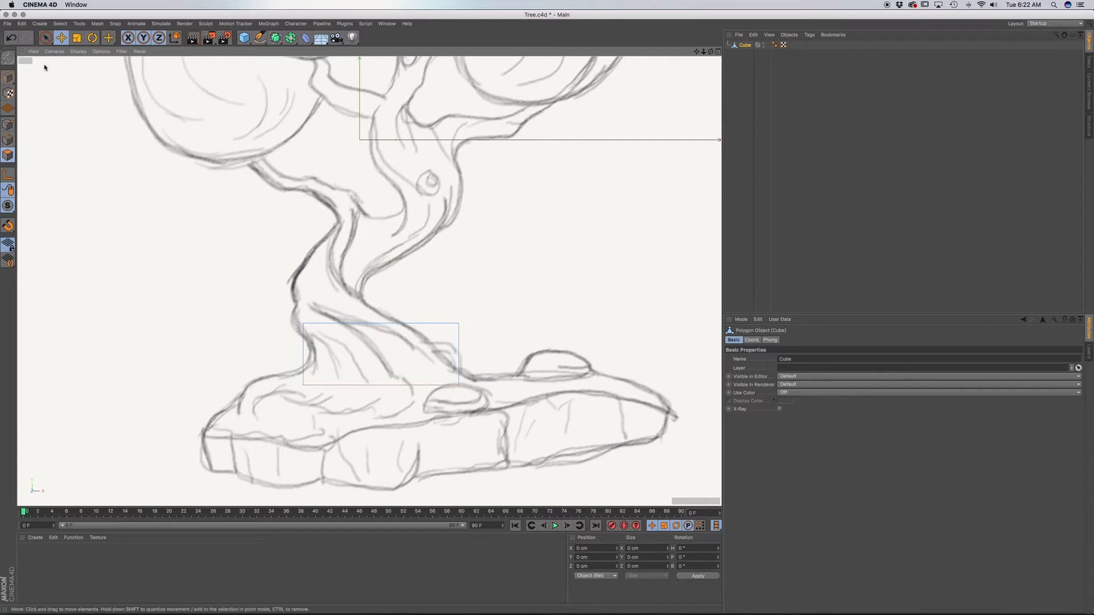
pyautogui.moveTo(51, 41)
pyautogui.mouseDown()
pyautogui.moveTo(87, 50)
pyautogui.moveTo(88, 65)
pyautogui.mouseUp()
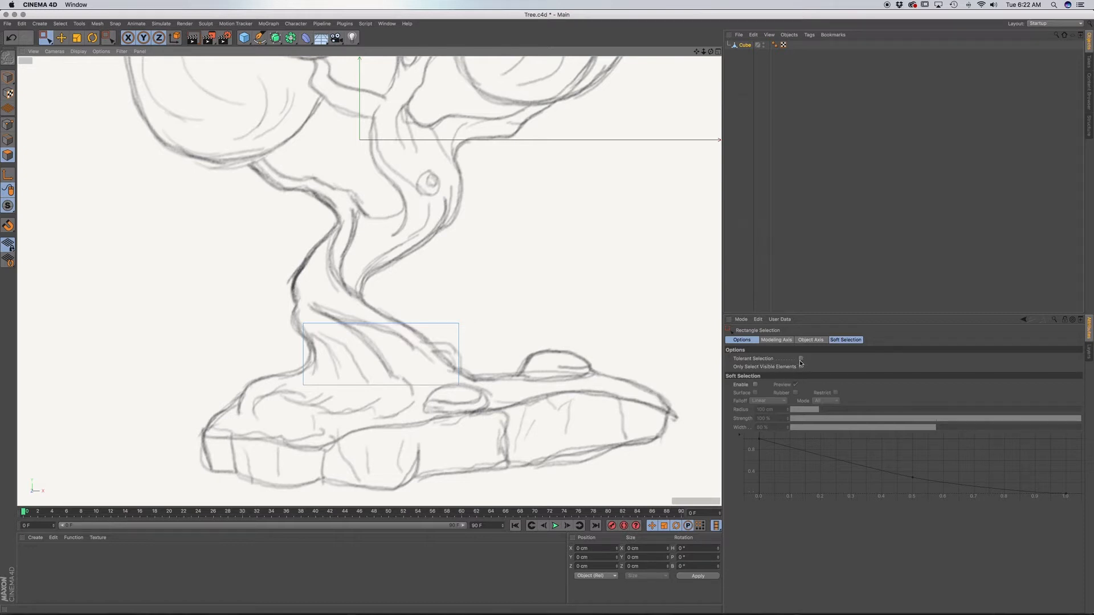
pyautogui.moveTo(263, 285); pyautogui.dragTo(527, 350)
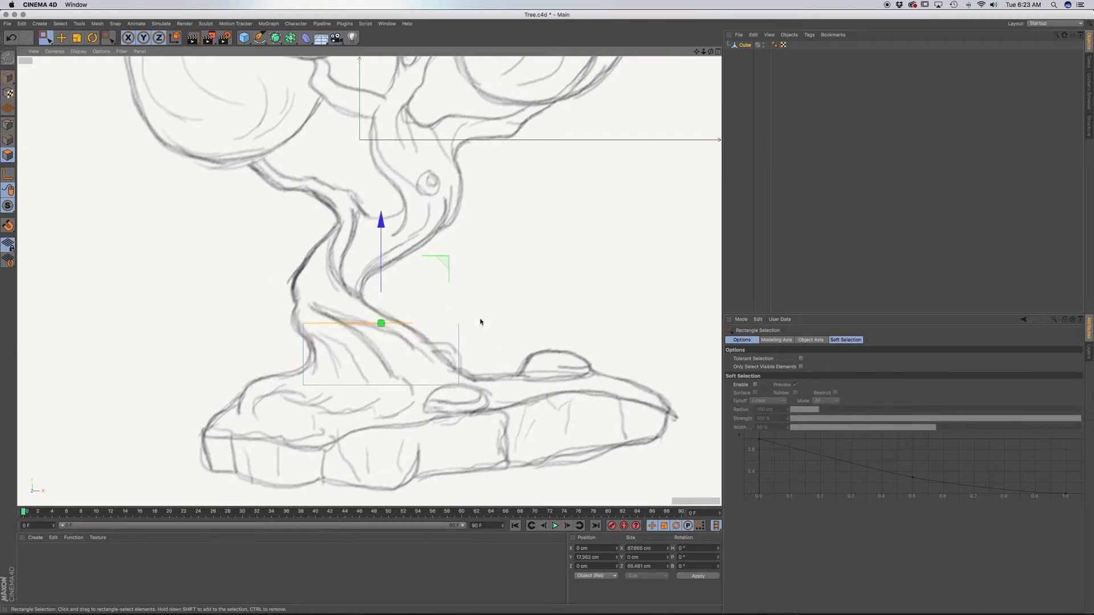
# Move, tilt and scale the top face to about 58 cm wide so it follows the sketched trunk outline.
pyautogui.moveTo(480, 323); pyautogui.dragTo(455, 322)
pyautogui.press('t')
pyautogui.press('r')
pyautogui.press('e')
pyautogui.press('t')
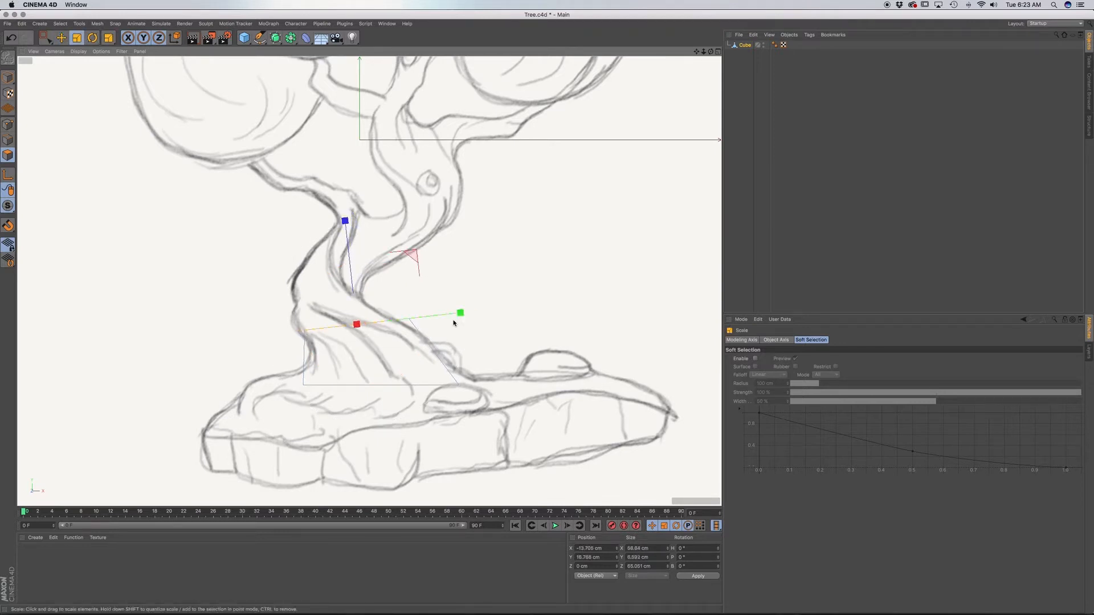
pyautogui.moveTo(461, 285)
pyautogui.mouseDown()
pyautogui.moveTo(422, 291)
pyautogui.moveTo(456, 313)
pyautogui.moveTo(447, 290)
pyautogui.mouseUp()
pyautogui.press('e')
# Extrude the top face about 15 cm and narrow, shift and twist the new face to fit the trunk sketch.
pyautogui.press('d')
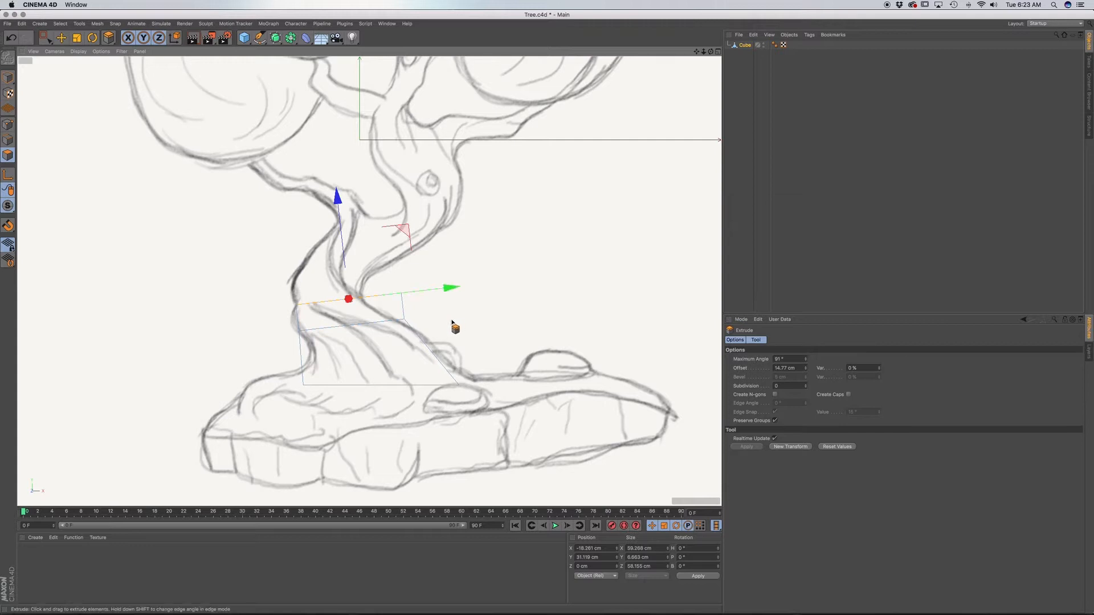
pyautogui.press('t')
pyautogui.moveTo(492, 296); pyautogui.dragTo(423, 297)
pyautogui.press('e')
pyautogui.press('t')
pyautogui.press('e')
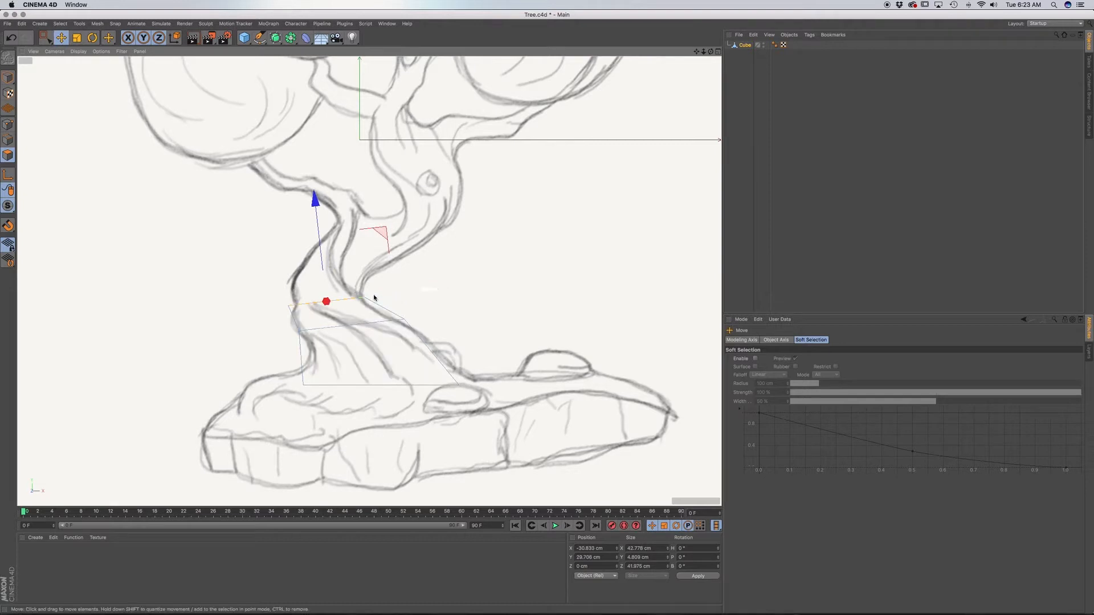
pyautogui.press('r')
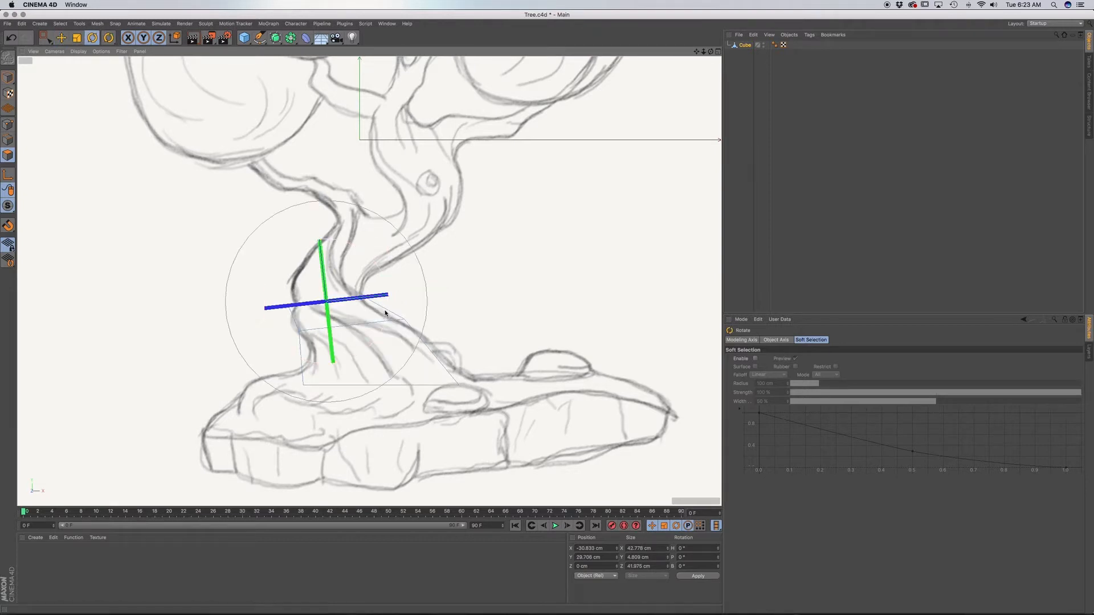
pyautogui.moveTo(381, 302); pyautogui.dragTo(370, 302)
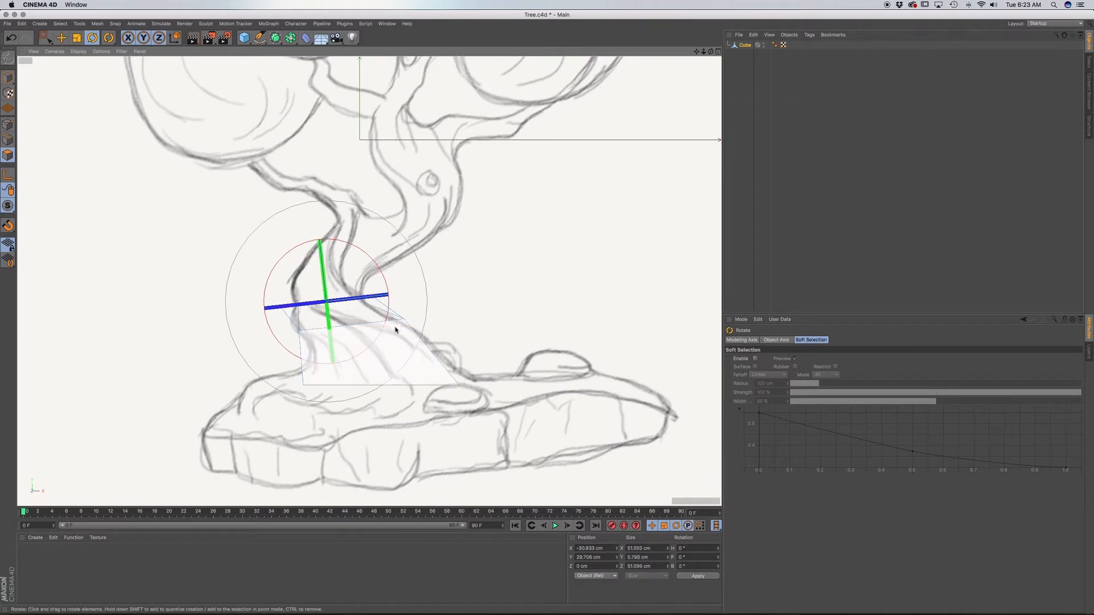
# Select the edge loop between the two trunk segments and twist it about the vertical axis, checking it in perspective.
pyautogui.press('u')
pyautogui.press('l')
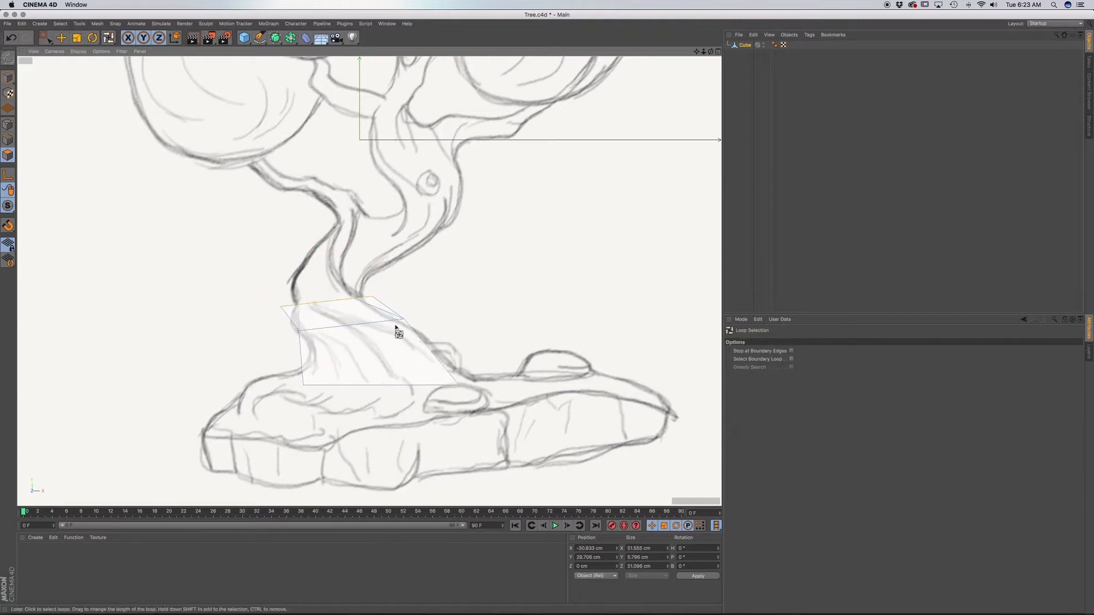
pyautogui.click(8, 140)
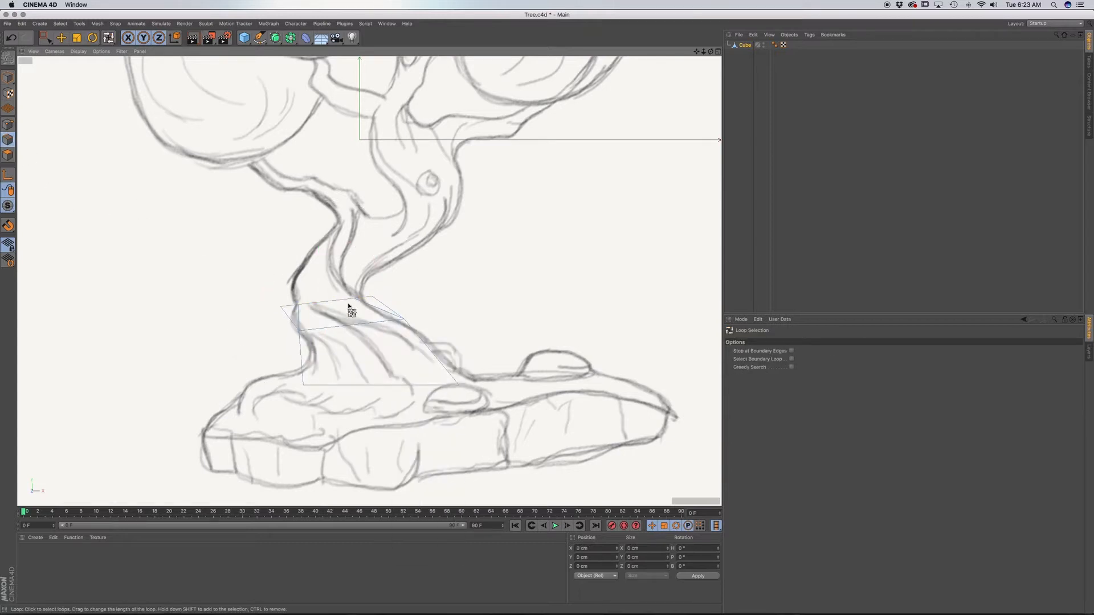
pyautogui.click(381, 326)
pyautogui.press('r')
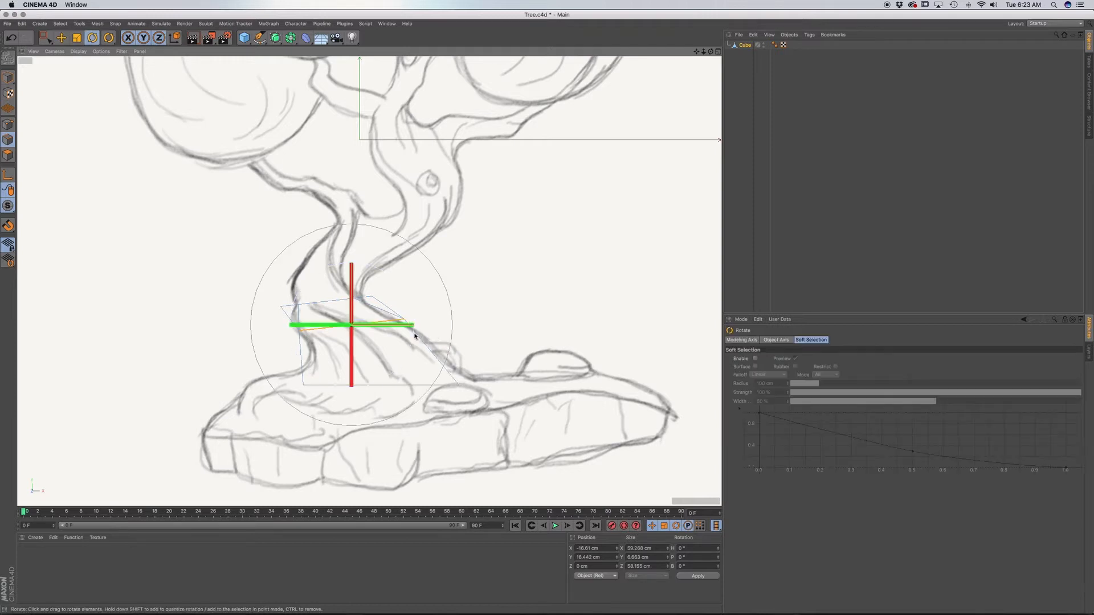
pyautogui.moveTo(406, 326); pyautogui.dragTo(393, 326)
pyautogui.press('F1')
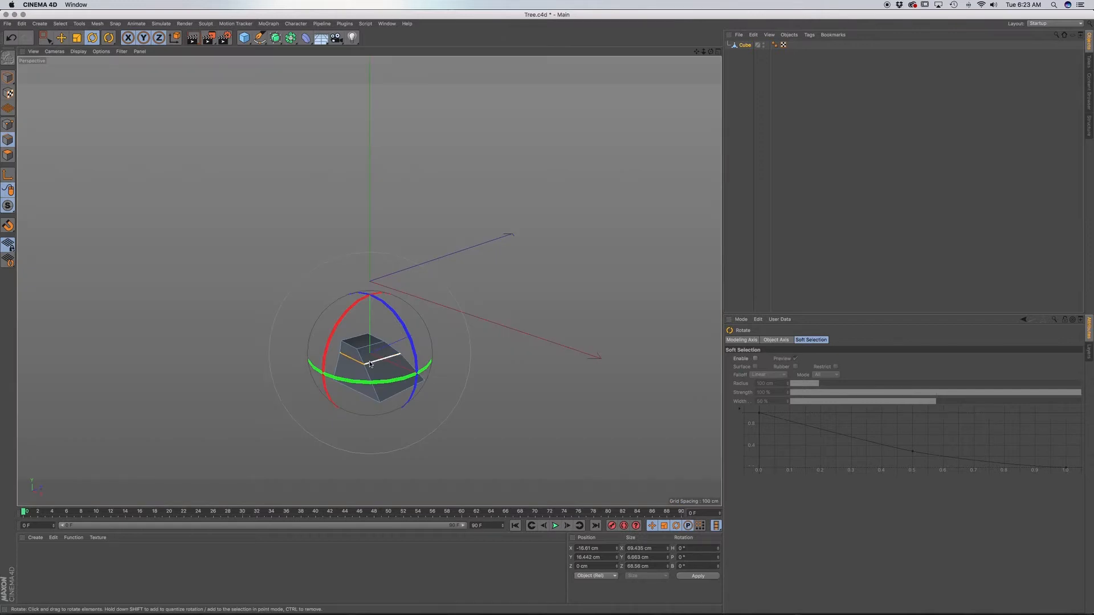
pyautogui.press('F4')
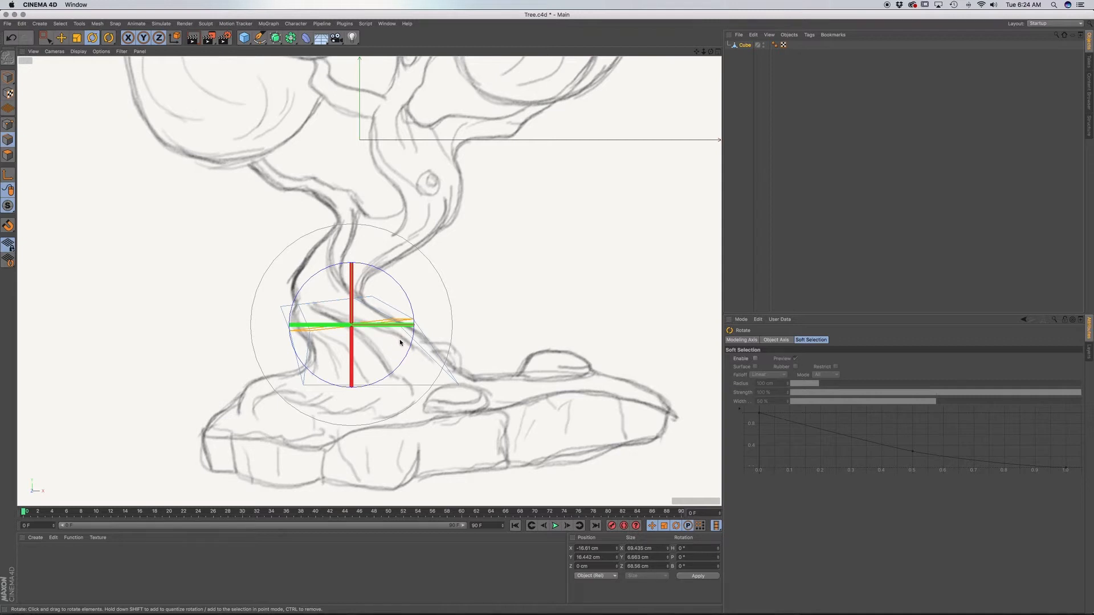
# Select the trunk's topmost edges with Rectangle Selection and twist them about the vertical axis.
pyautogui.scroll(4, 376, 340)
pyautogui.scroll(1, 376, 341)
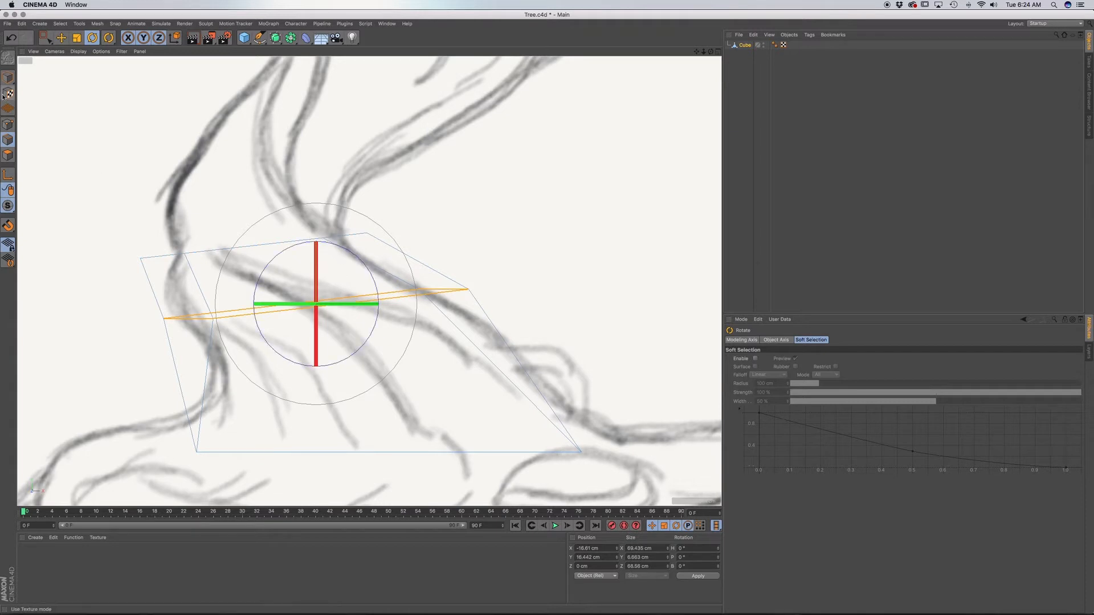
pyautogui.click(46, 37)
pyautogui.moveTo(100, 196); pyautogui.dragTo(421, 258)
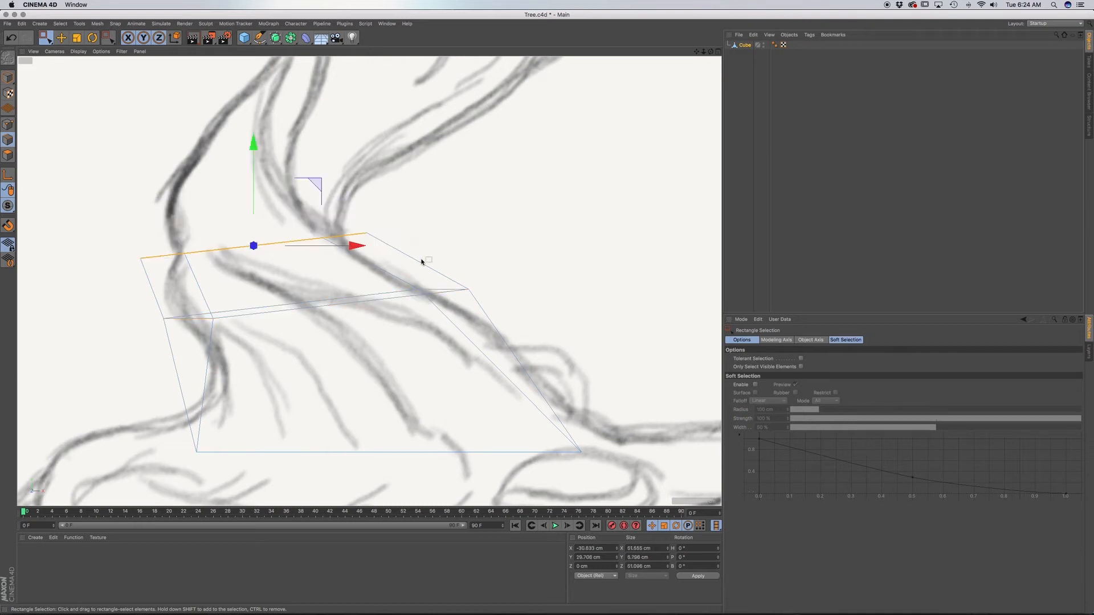
pyautogui.press('r')
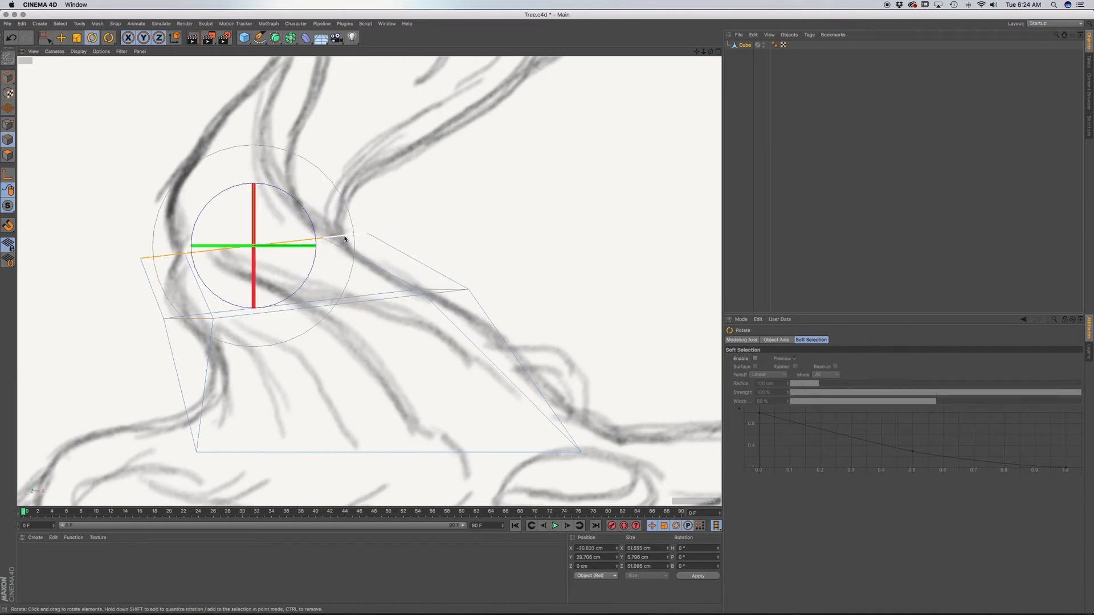
pyautogui.moveTo(303, 246); pyautogui.dragTo(283, 248)
# Scale the topmost edges down to about 49 cm wide and twist them slightly further to fit the trunk outline.
pyautogui.press('t')
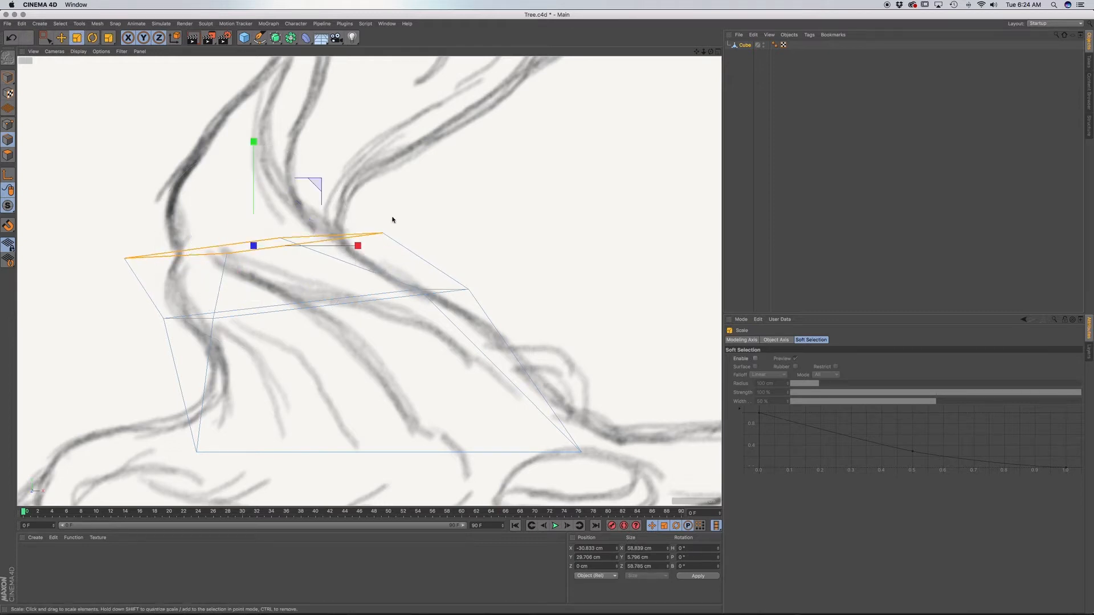
pyautogui.moveTo(408, 216); pyautogui.dragTo(344, 223)
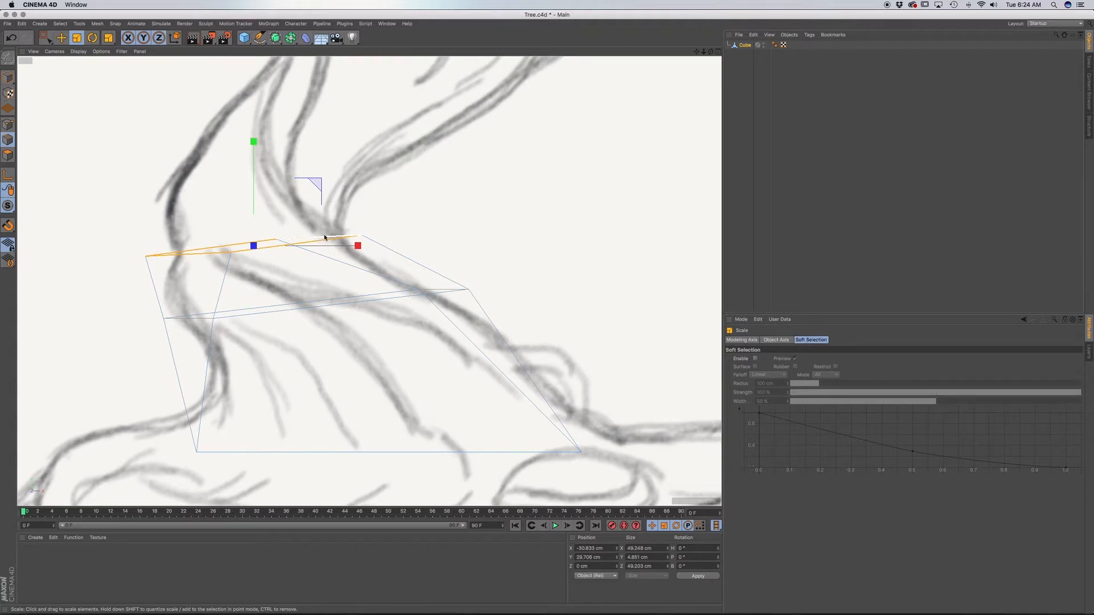
pyautogui.press('r')
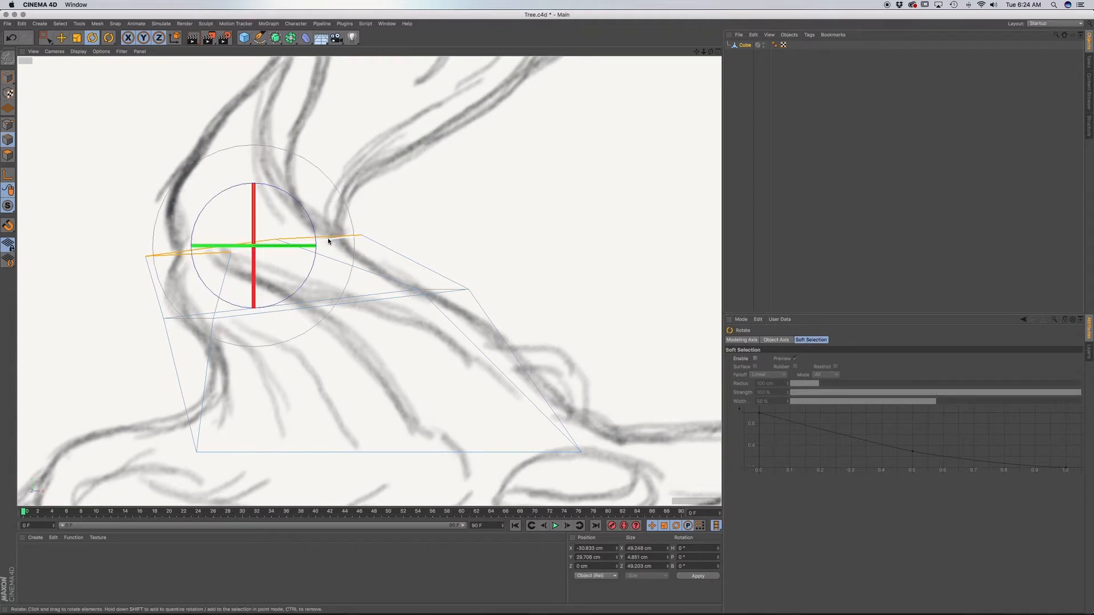
pyautogui.moveTo(293, 244); pyautogui.dragTo(293, 247)
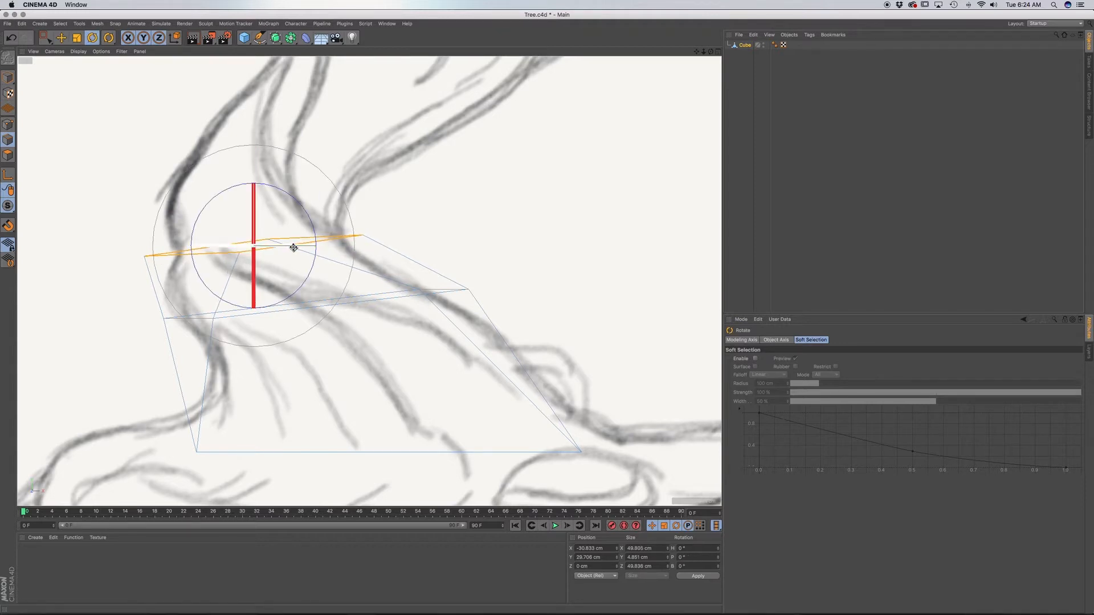
# Select the trunk's top face in polygon mode and extrude it upward about 9 cm.
pyautogui.press('d')
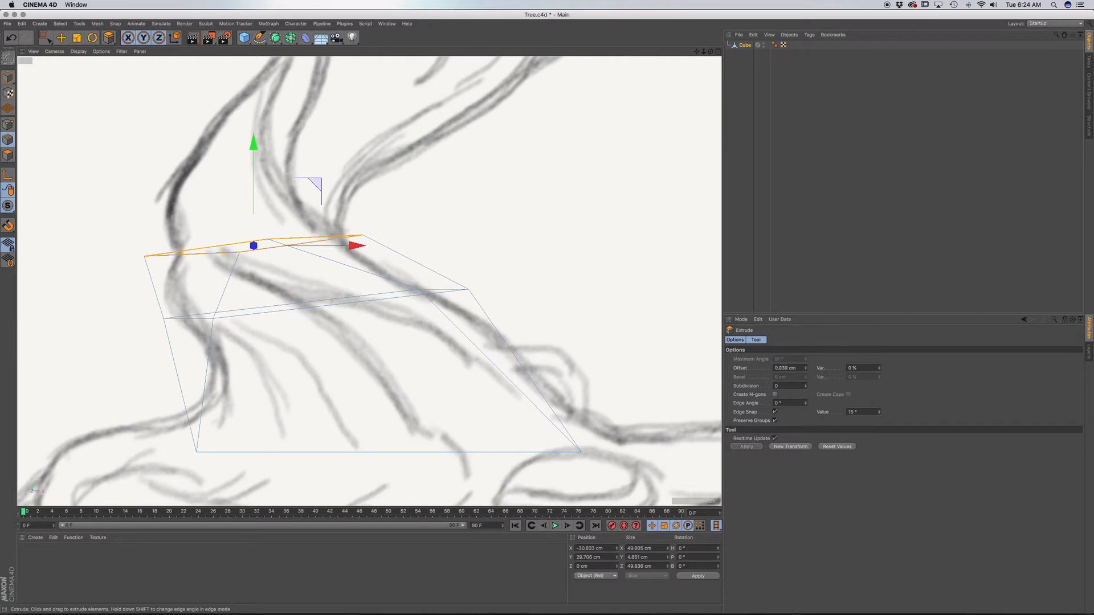
pyautogui.moveTo(352, 219); pyautogui.dragTo(343, 220)
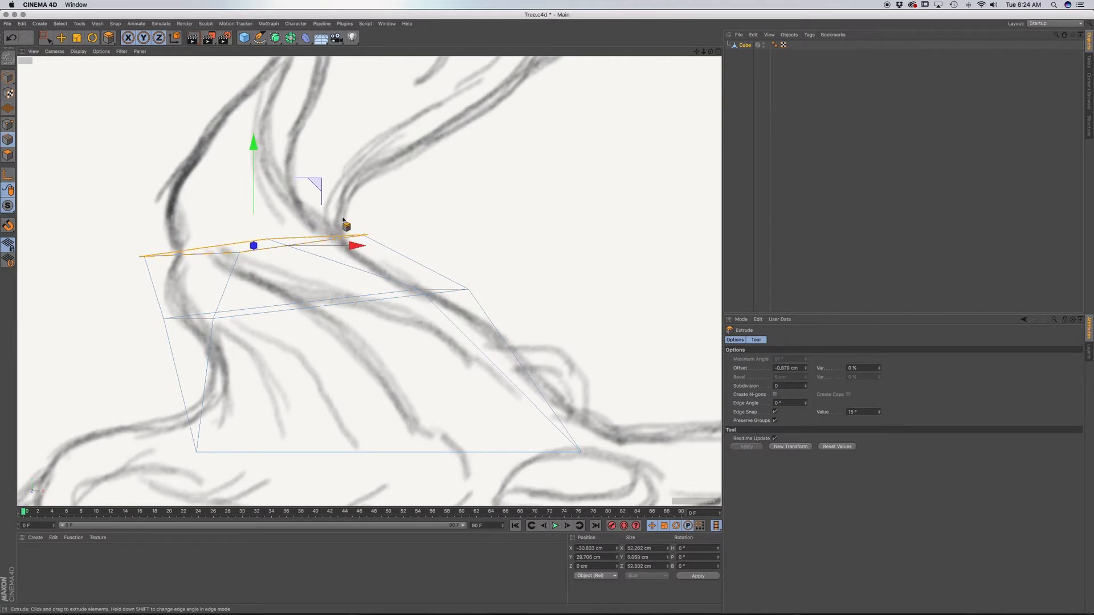
pyautogui.click(8, 156)
pyautogui.moveTo(385, 223); pyautogui.dragTo(436, 217)
pyautogui.keyDown('alt'); pyautogui.moveTo(399, 228); pyautogui.dragTo(429, 336, button='middle'); pyautogui.keyUp('alt')
# Tilt and twist the new top face and raise it about 5 cm to follow the trunk sketch.
pyautogui.press('r')
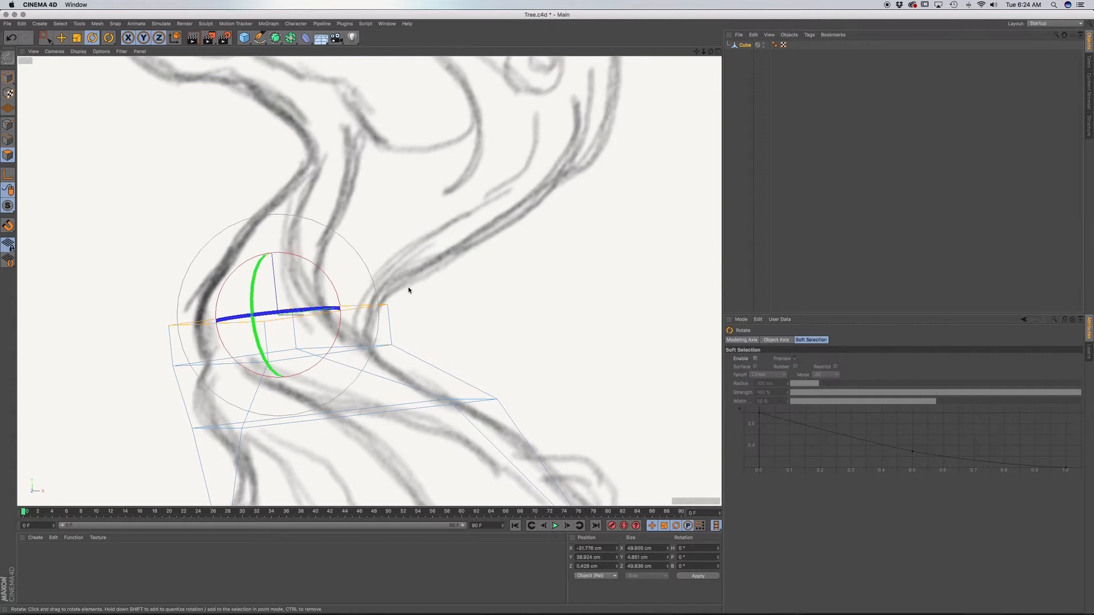
pyautogui.moveTo(408, 288); pyautogui.dragTo(413, 308)
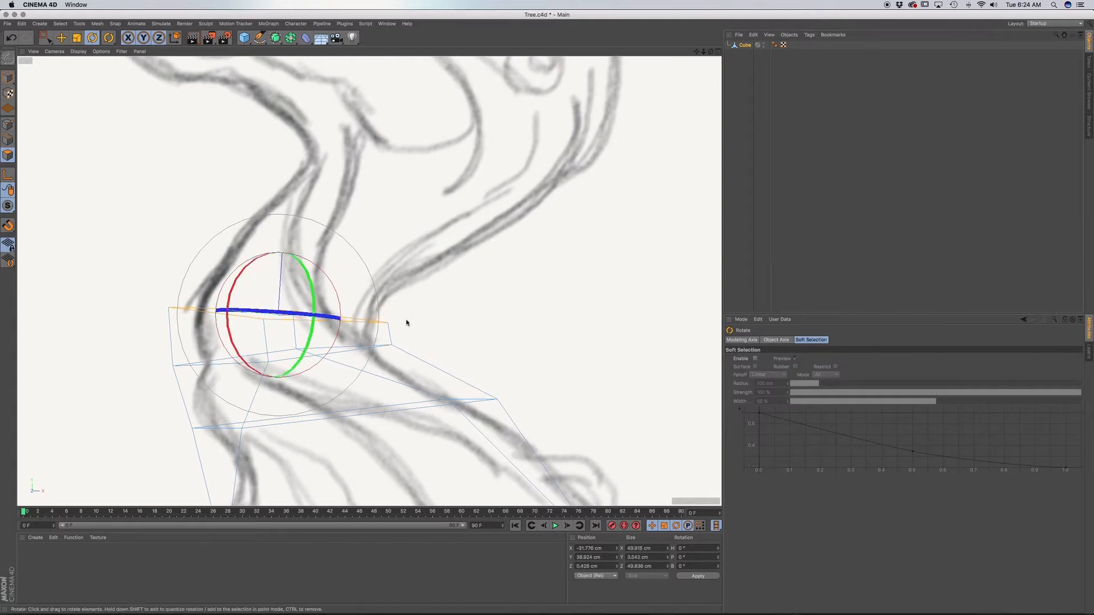
pyautogui.moveTo(337, 318); pyautogui.dragTo(312, 318)
pyautogui.press('e')
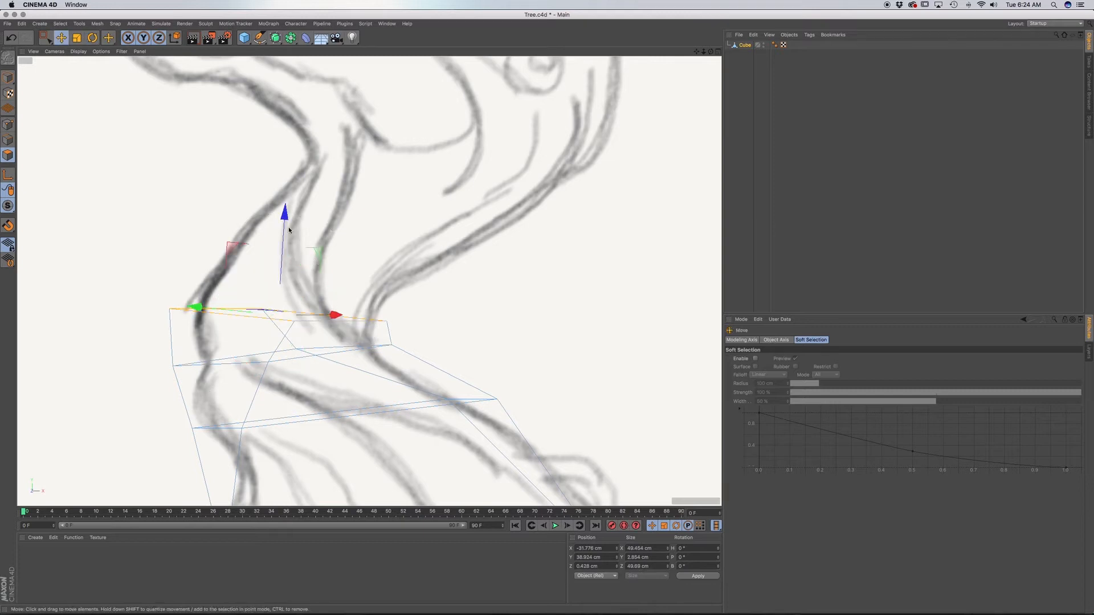
pyautogui.moveTo(285, 218); pyautogui.dragTo(293, 188)
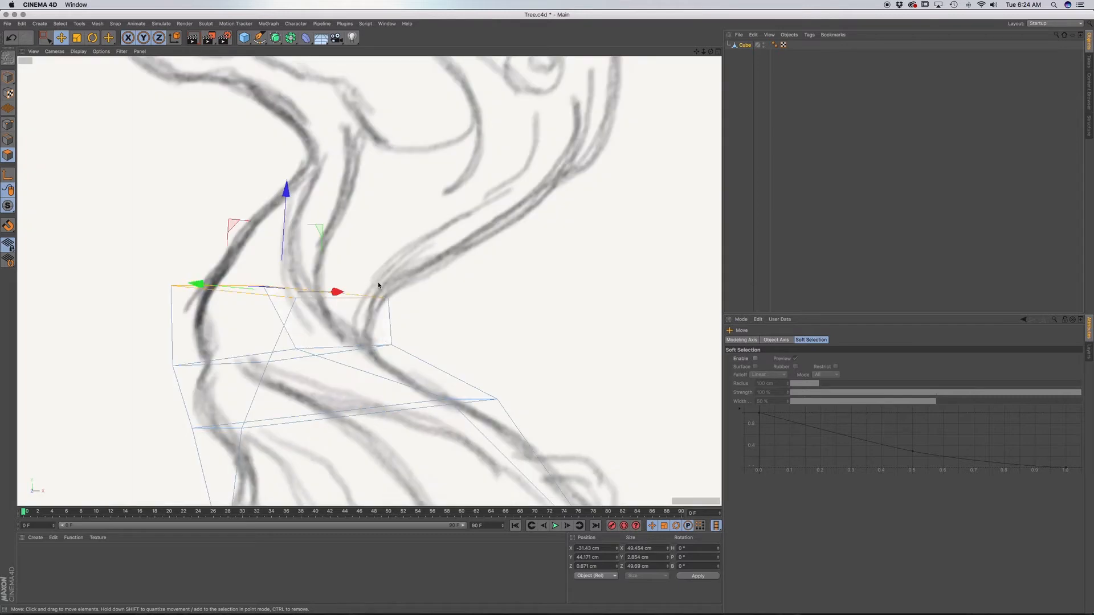
pyautogui.press('r')
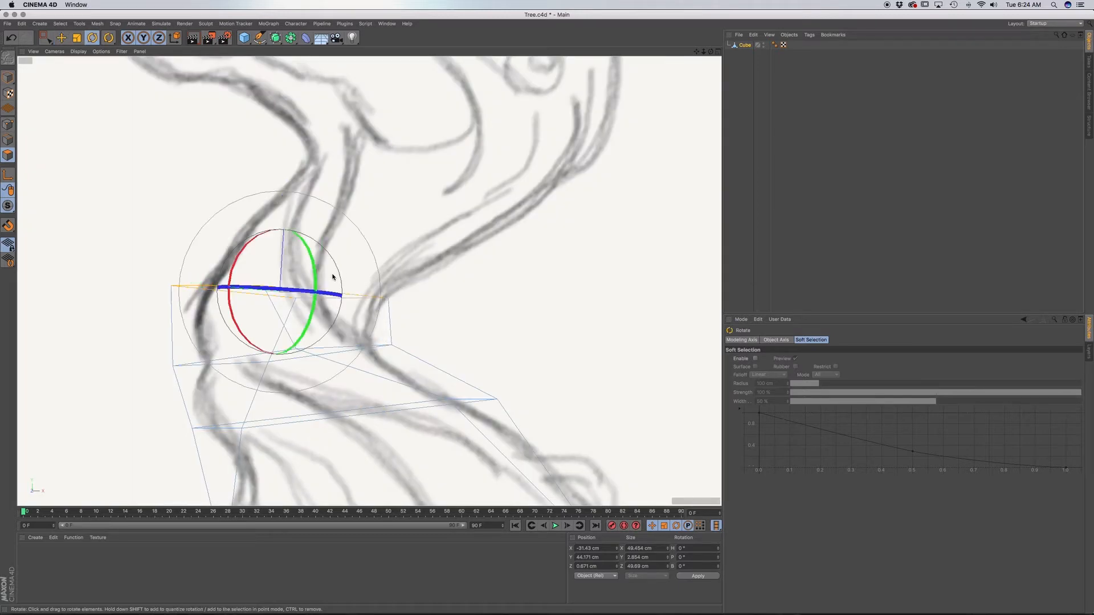
pyautogui.moveTo(339, 276); pyautogui.dragTo(377, 280)
# Extrude the top face about 12 cm and twist and tilt it to follow the trunk's bend.
pyautogui.press('d')
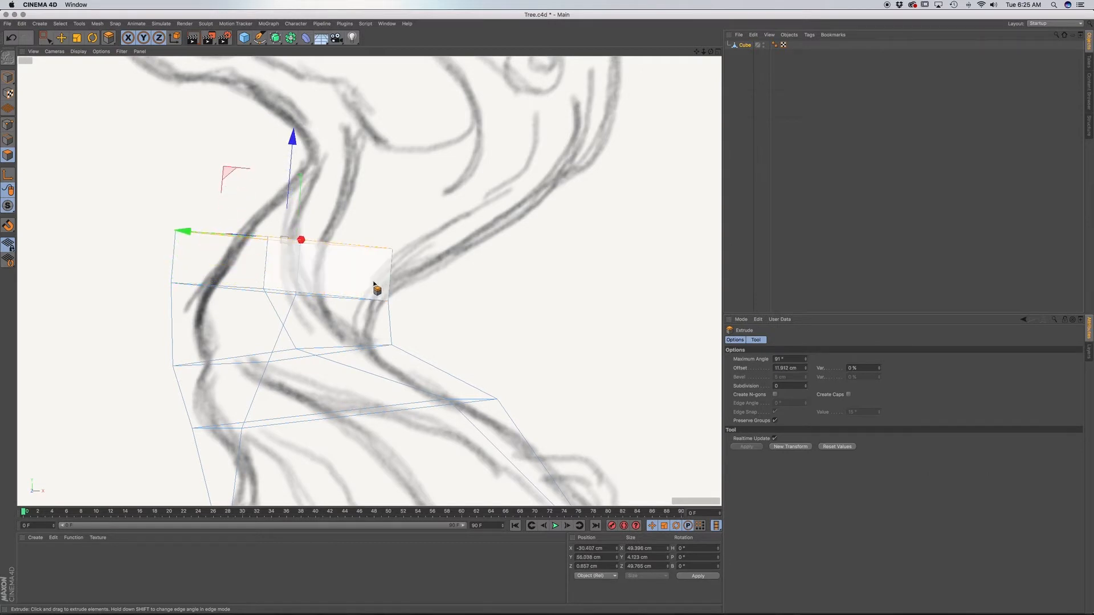
pyautogui.moveTo(374, 283)
pyautogui.keyDown('alt'); pyautogui.mouseDown(button='middle')
pyautogui.moveTo(403, 337)
pyautogui.moveTo(401, 376)
pyautogui.mouseUp(button='middle'); pyautogui.keyUp('alt')
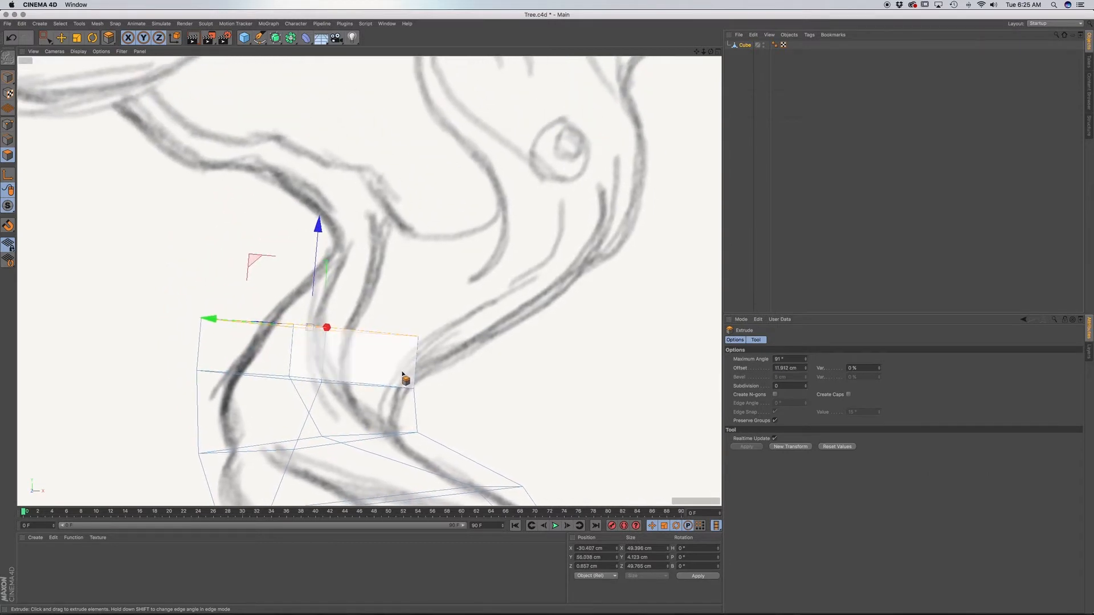
pyautogui.press('e')
pyautogui.press('r')
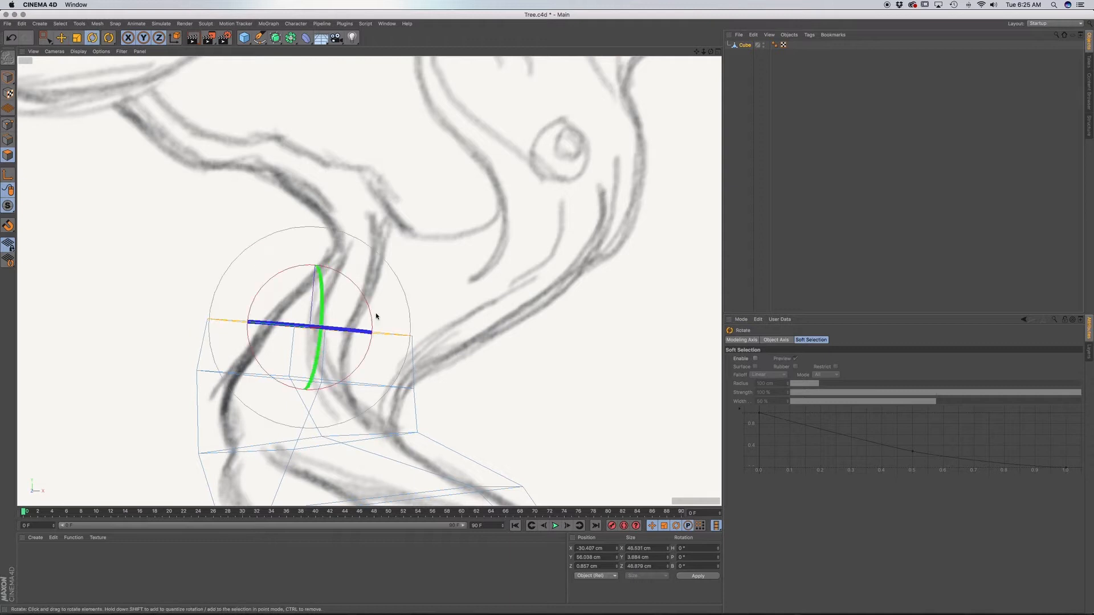
pyautogui.moveTo(374, 312); pyautogui.dragTo(365, 336)
# Shift the tilted top face to the right and scale it down to about 40 cm wide to fit the trunk outline.
pyautogui.press('e')
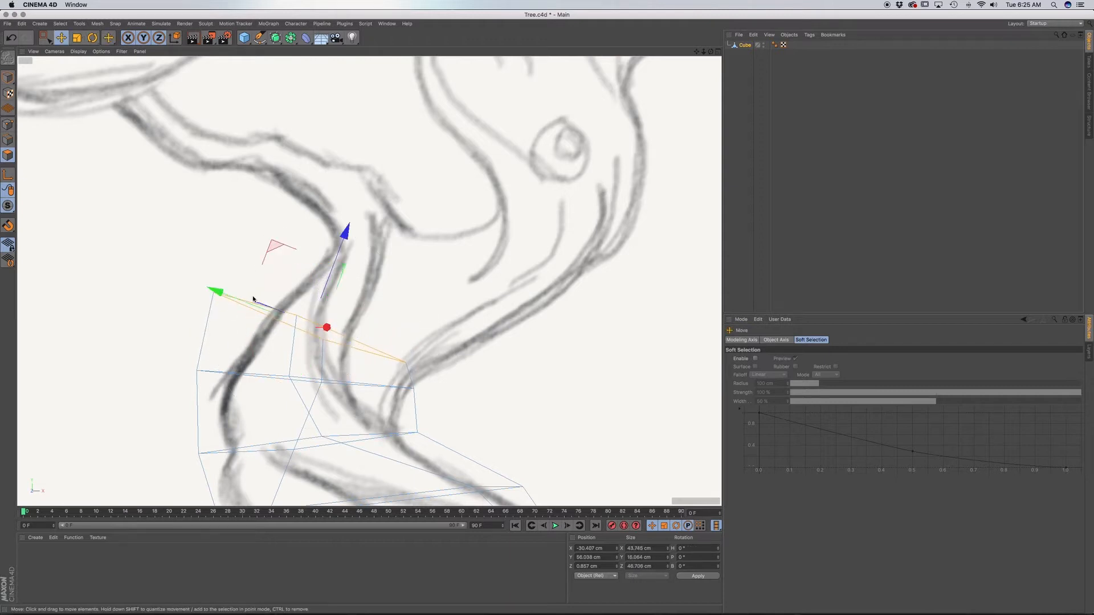
pyautogui.moveTo(227, 293); pyautogui.dragTo(258, 305)
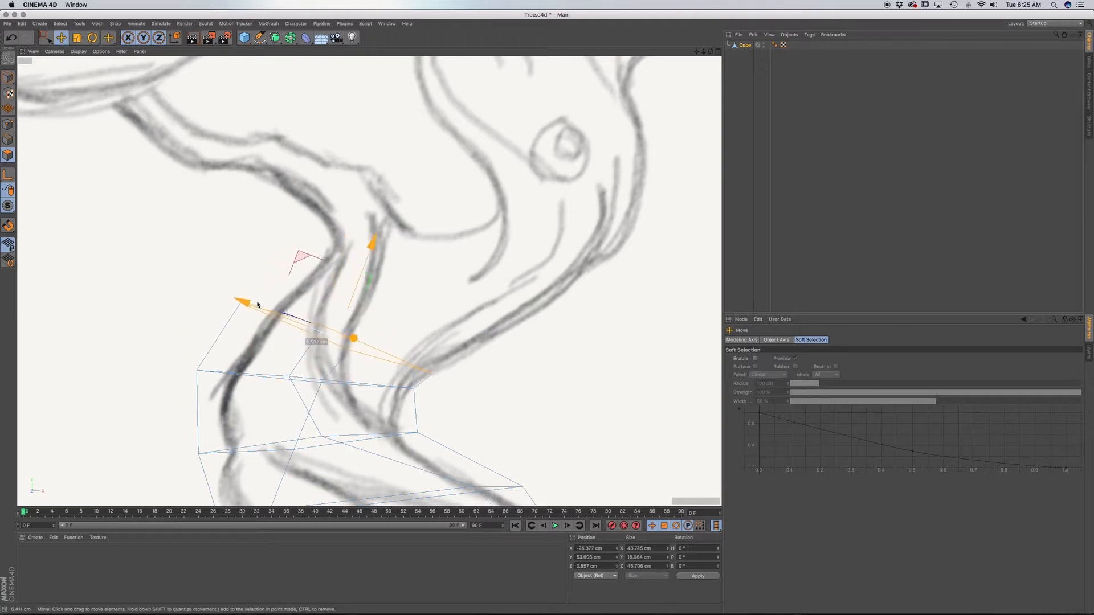
pyautogui.press('t')
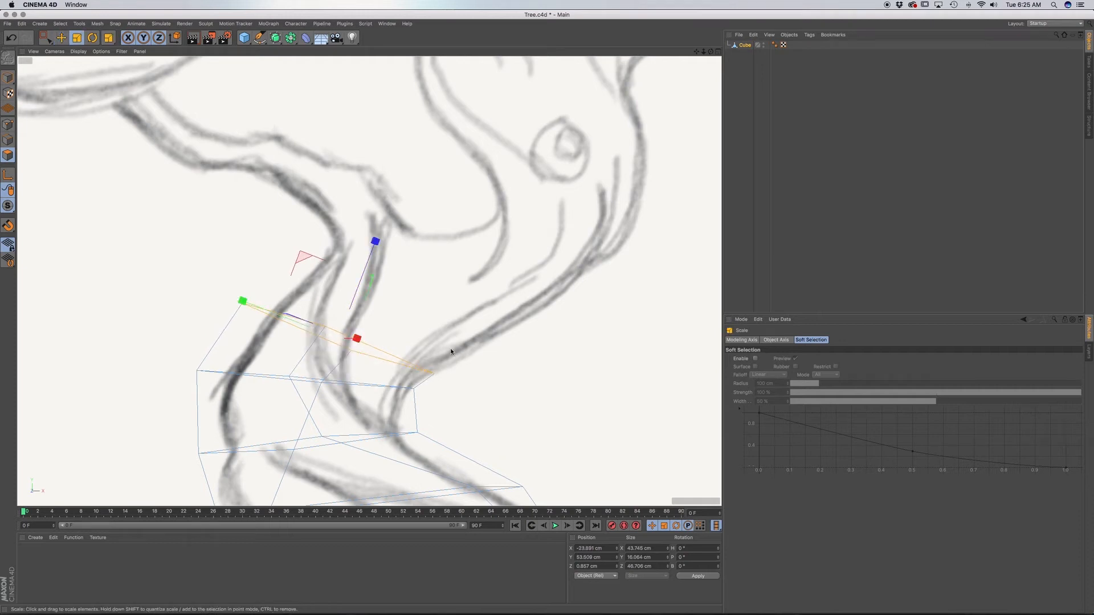
pyautogui.moveTo(448, 350); pyautogui.dragTo(395, 339)
pyautogui.press('e')
pyautogui.moveTo(377, 248); pyautogui.dragTo(389, 244)
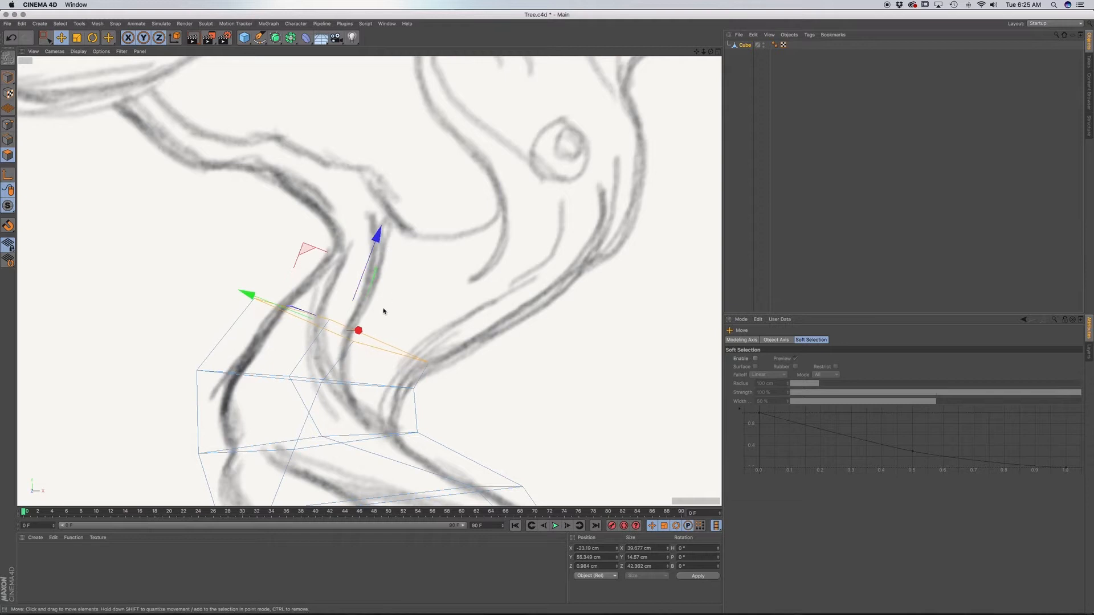
pyautogui.moveTo(255, 295); pyautogui.dragTo(263, 299)
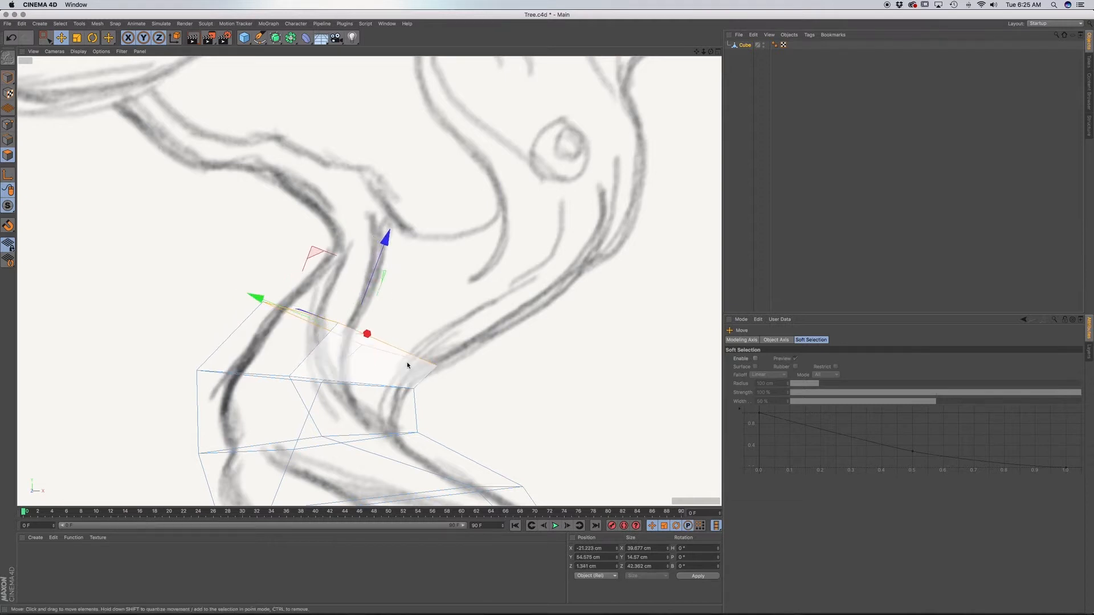
# Extrude the top face another 15 cm or so, twist it around its normal and shift it right along the trunk curve.
pyautogui.press('d')
pyautogui.moveTo(445, 349); pyautogui.dragTo(516, 350)
pyautogui.press('r')
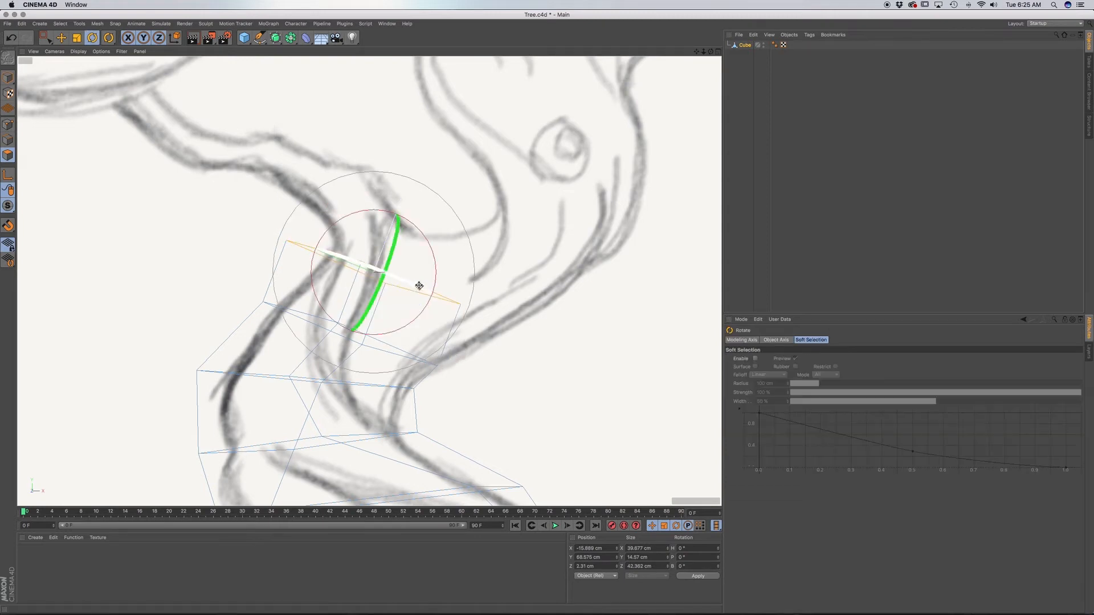
pyautogui.moveTo(420, 286); pyautogui.dragTo(394, 278)
pyautogui.press('e')
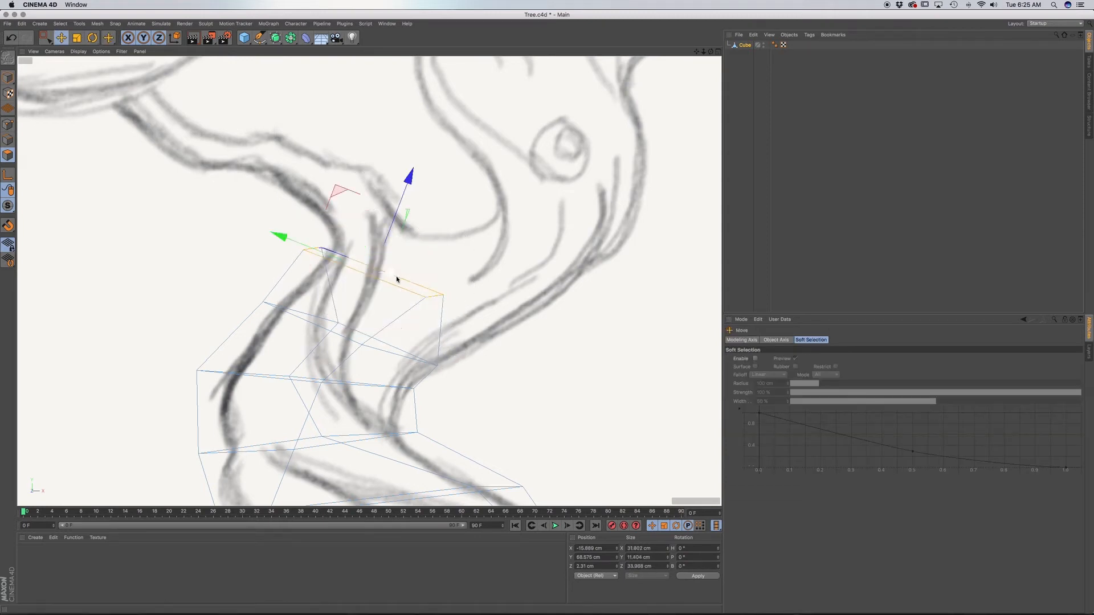
pyautogui.moveTo(405, 191); pyautogui.dragTo(418, 189)
pyautogui.moveTo(298, 231); pyautogui.dragTo(350, 246)
# Enlarge the top face to about 46 cm wide, nudge it onto the sketch outline and twist it slightly.
pyautogui.press('t')
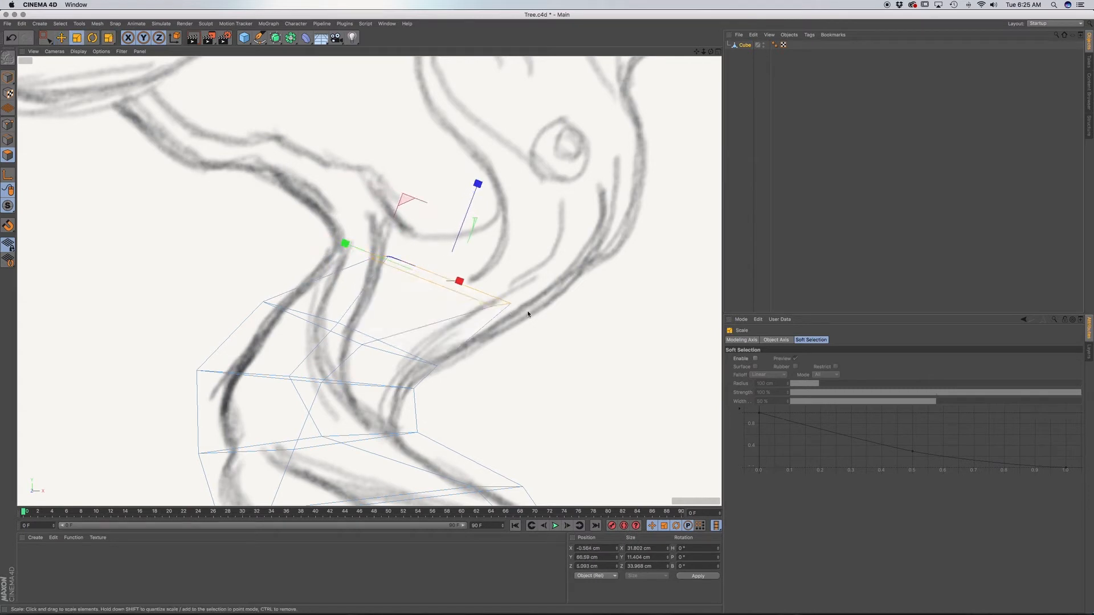
pyautogui.moveTo(528, 313); pyautogui.dragTo(569, 320)
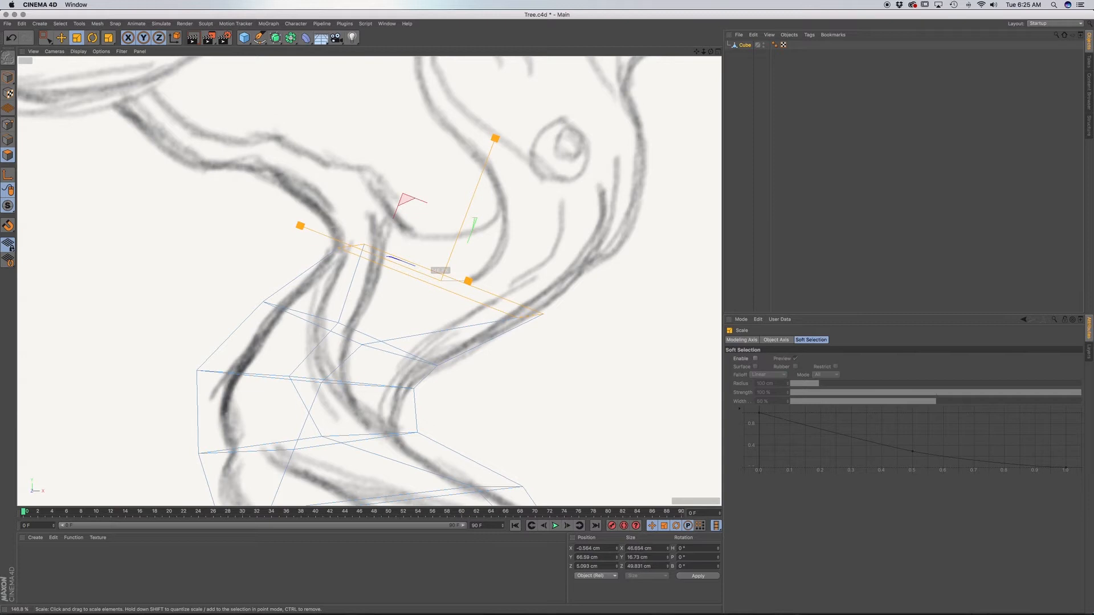
pyautogui.moveTo(570, 320); pyautogui.dragTo(525, 310)
pyautogui.press('e')
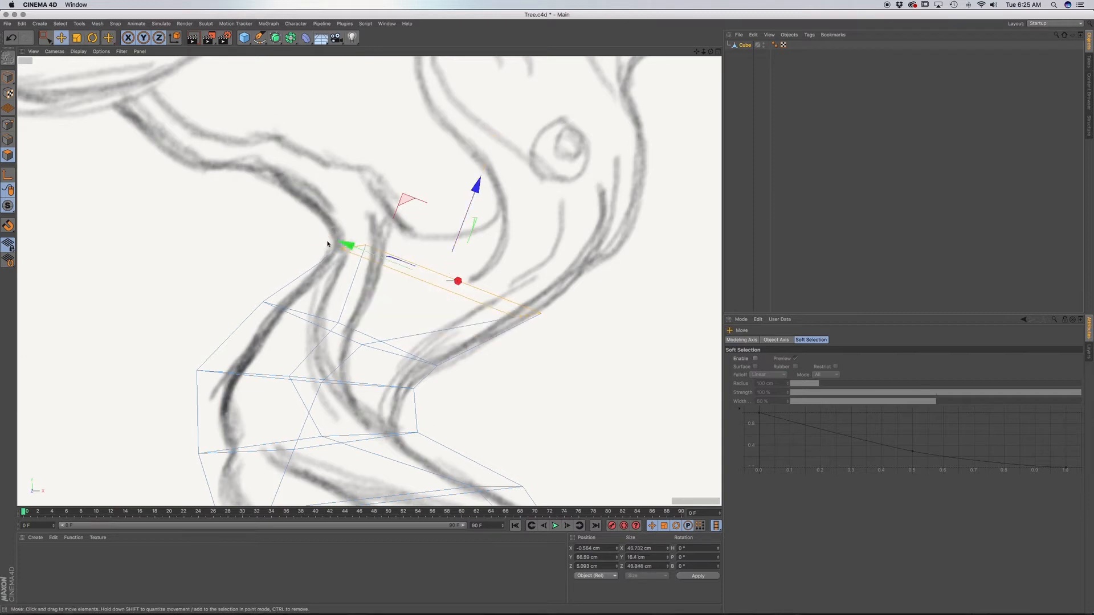
pyautogui.moveTo(342, 245); pyautogui.dragTo(339, 242)
pyautogui.press('r')
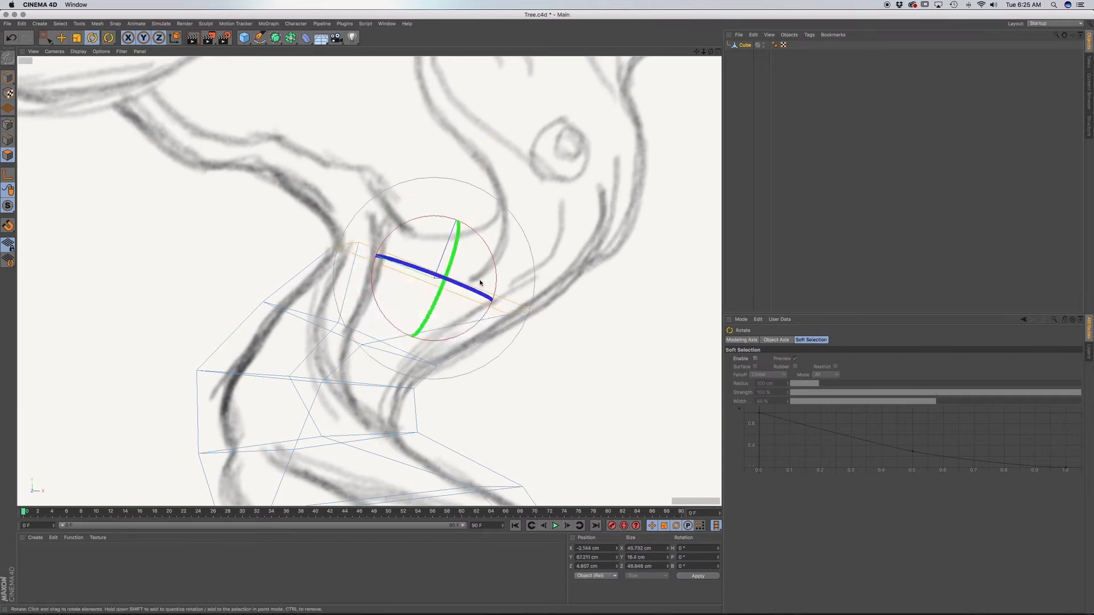
pyautogui.moveTo(482, 284); pyautogui.dragTo(472, 280)
# Inspect the twisted trunk in the top, perspective and side views and return to the front view at the trunk's top.
pyautogui.press('F2')
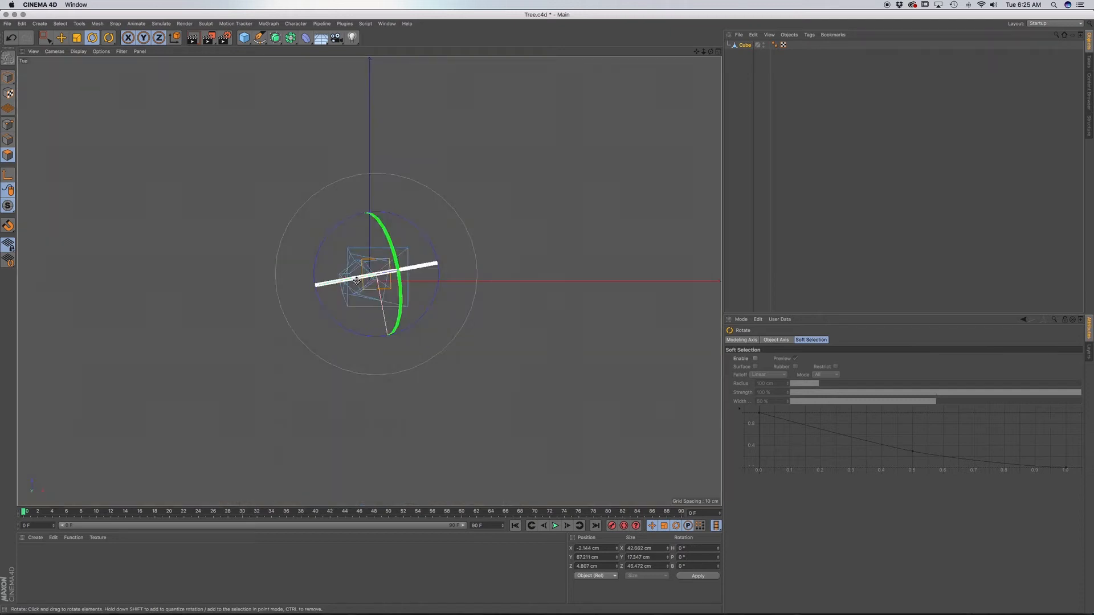
pyautogui.press('F1')
pyautogui.scroll(4, 382, 339)
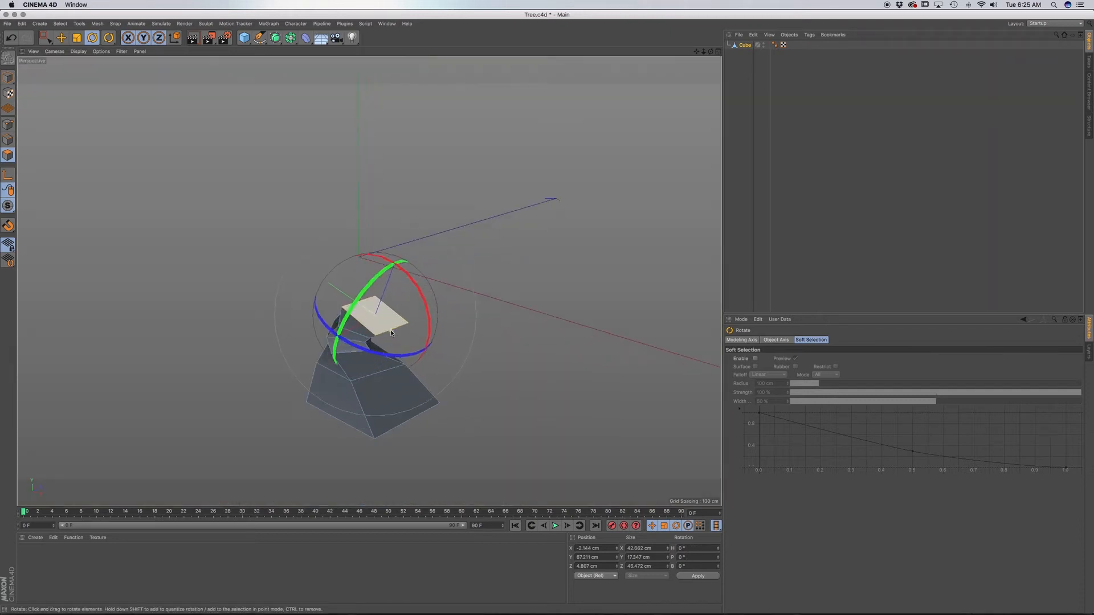
pyautogui.keyDown('alt'); pyautogui.moveTo(383, 346); pyautogui.dragTo(450, 384); pyautogui.keyUp('alt')
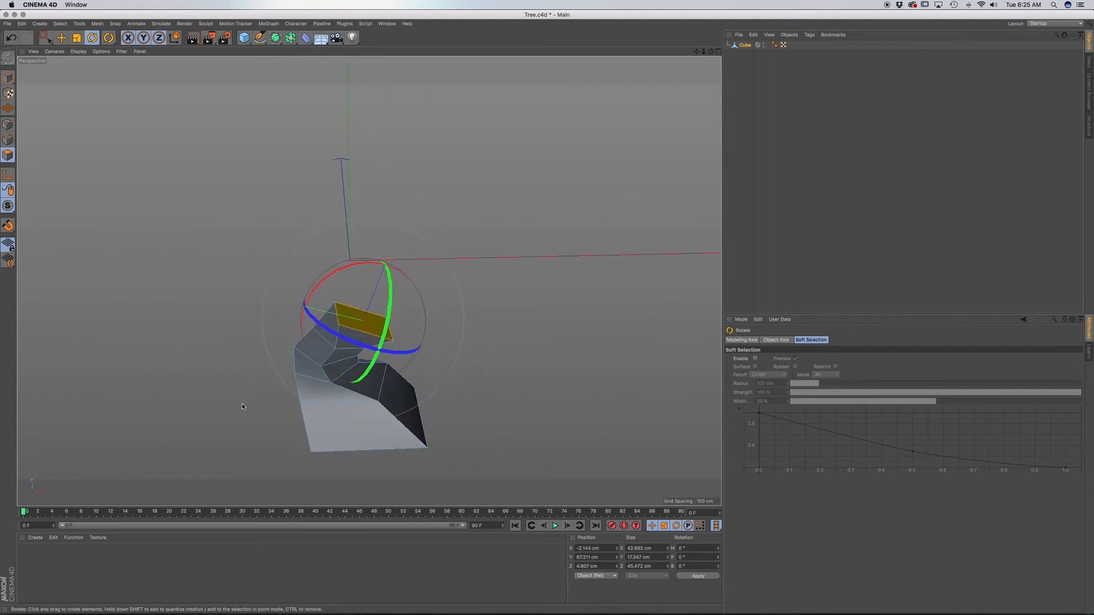
pyautogui.press('F3')
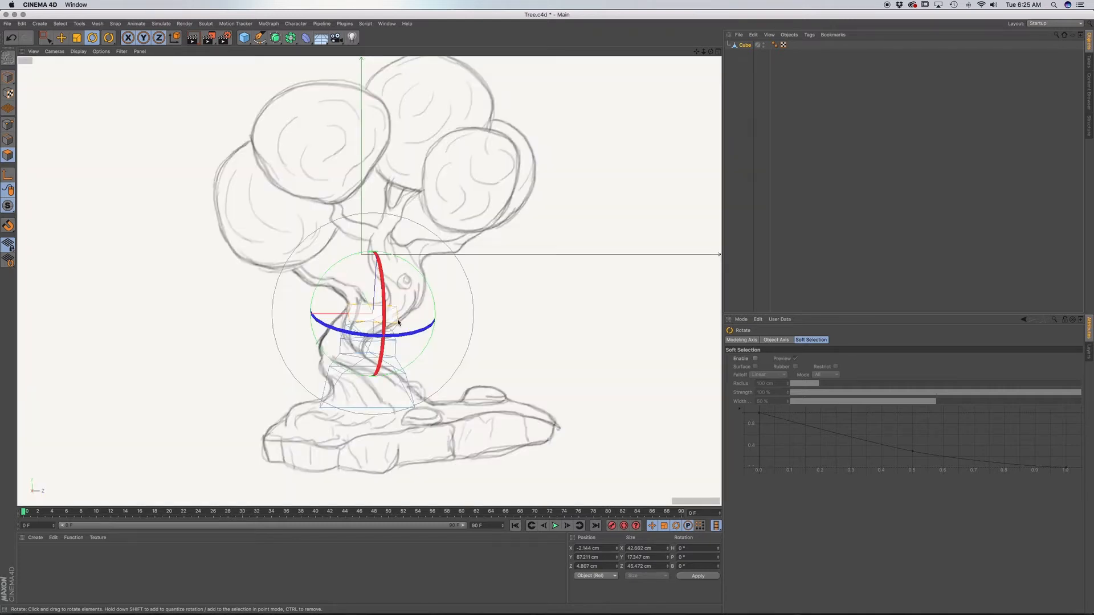
pyautogui.press('F4')
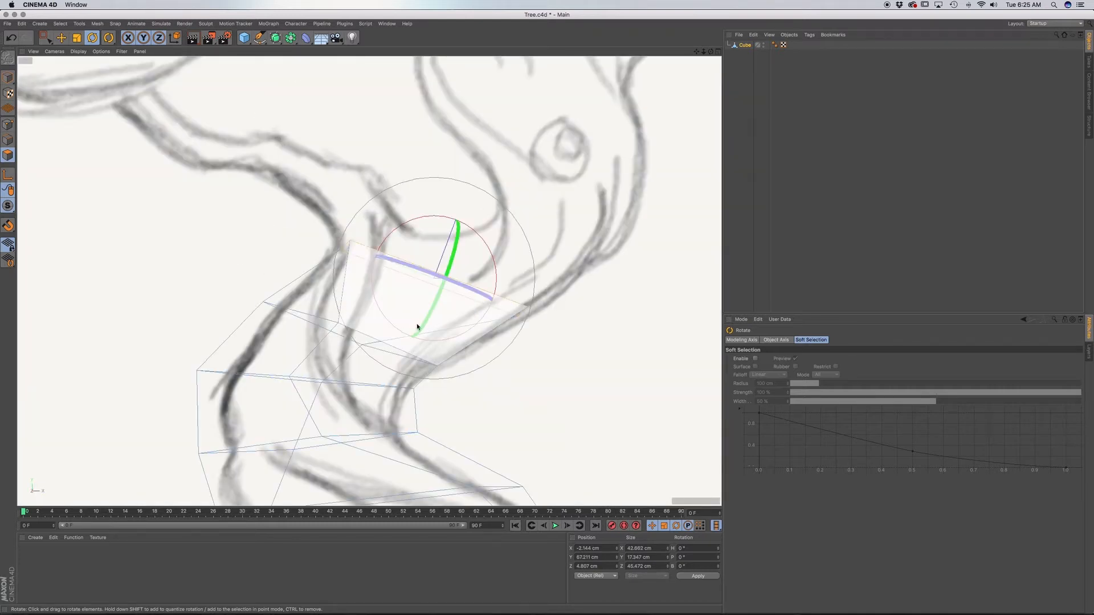
pyautogui.scroll(5, 453, 325)
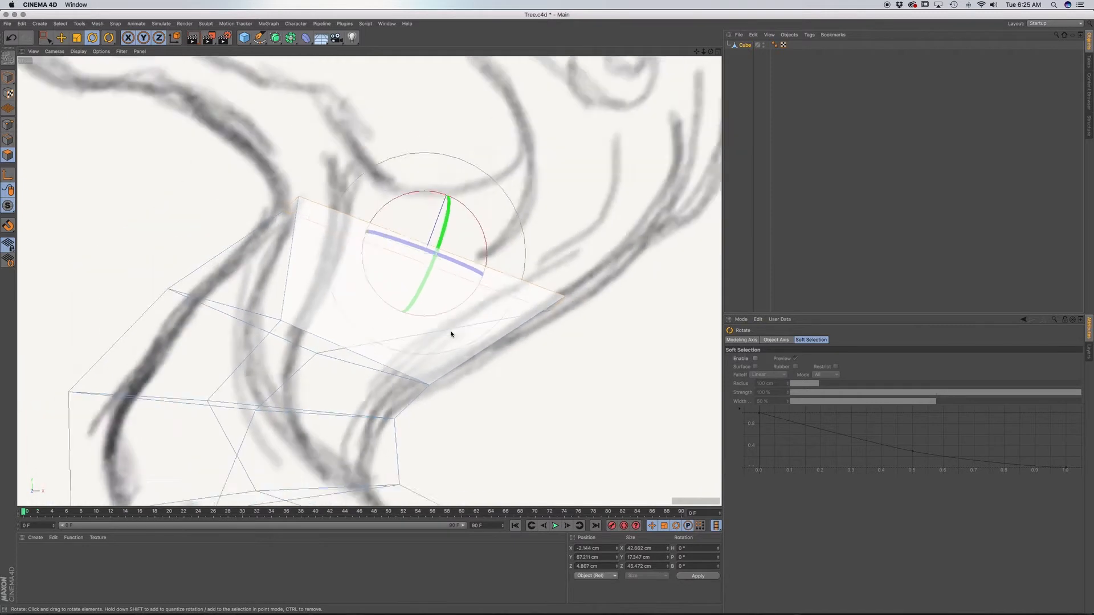
pyautogui.scroll(-2, 451, 331)
pyautogui.keyDown('alt'); pyautogui.moveTo(447, 342); pyautogui.dragTo(411, 368, button='middle'); pyautogui.keyUp('alt')
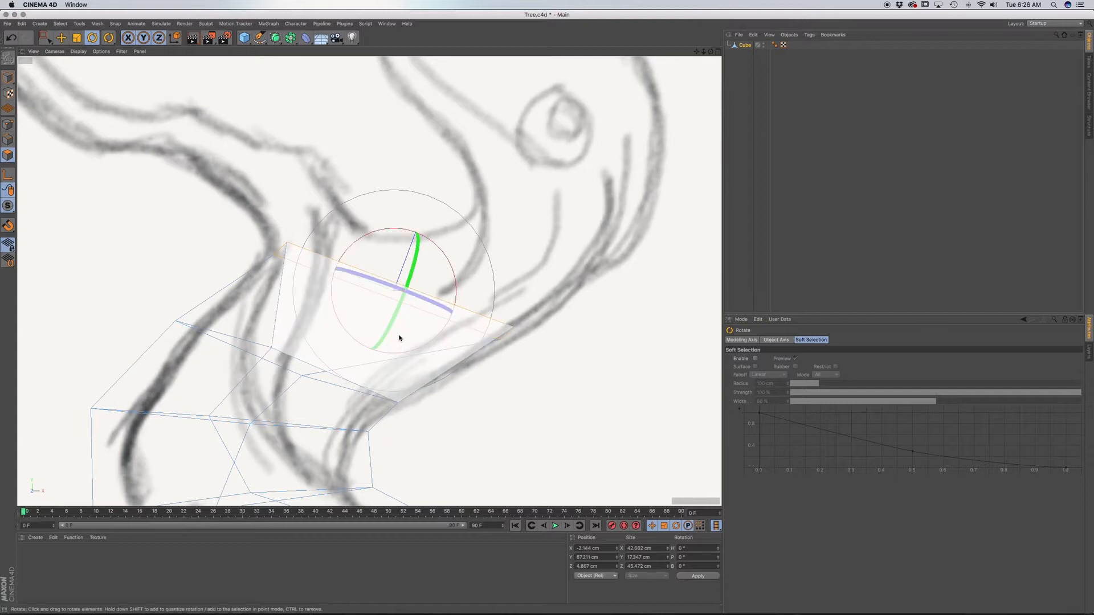
# Extrude the top face about 8 cm, tilt it further along the trunk's curve and move it outward about 7 cm.
pyautogui.press('d')
pyautogui.moveTo(416, 310); pyautogui.dragTo(411, 243)
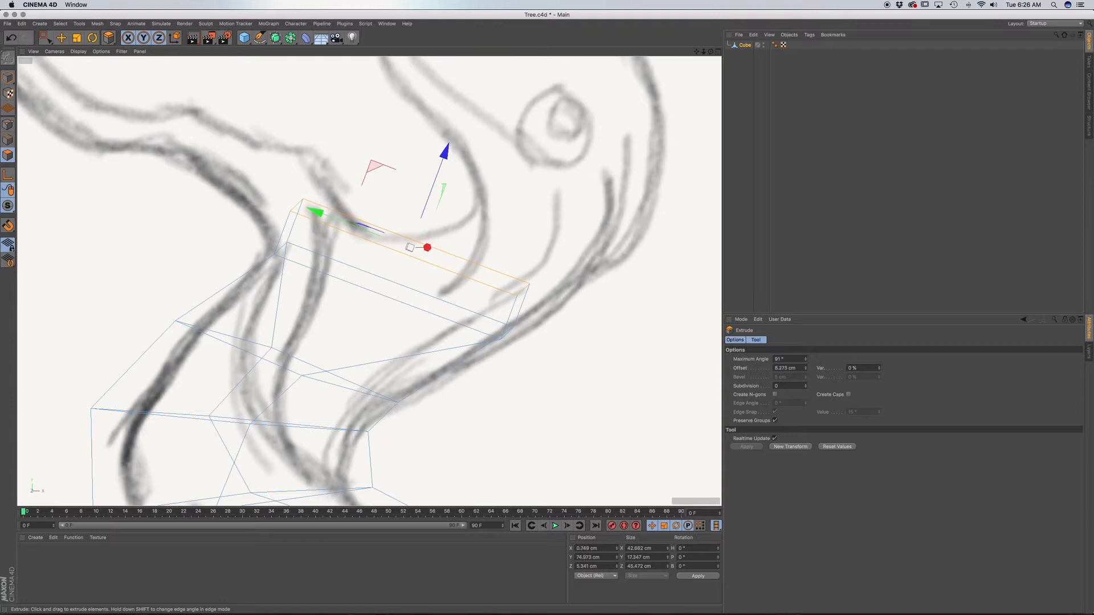
pyautogui.moveTo(459, 276); pyautogui.dragTo(459, 275)
pyautogui.press('r')
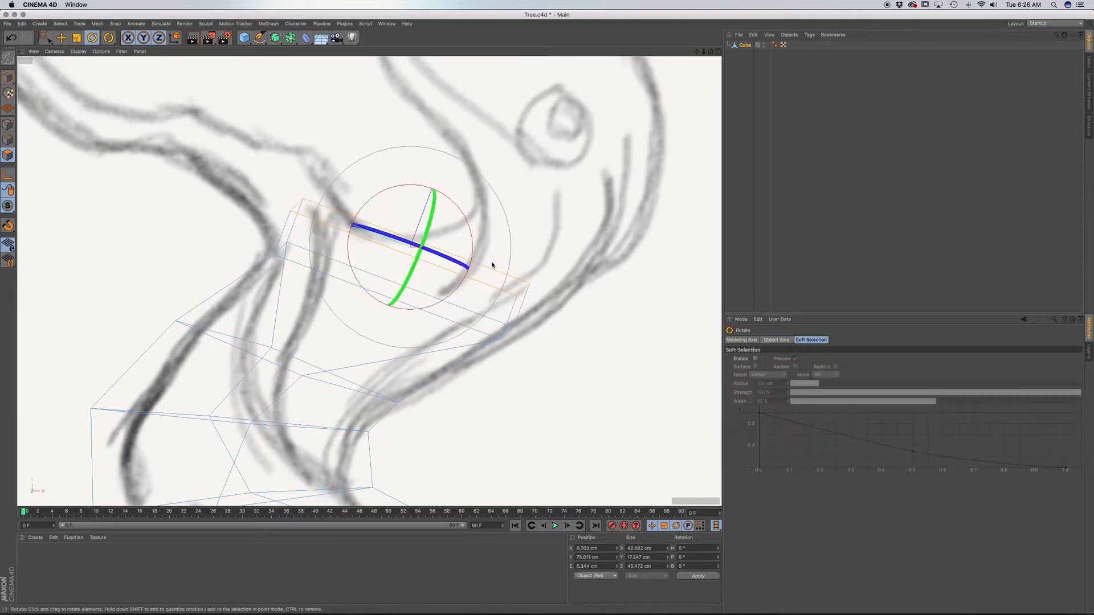
pyautogui.moveTo(471, 227); pyautogui.dragTo(488, 242)
pyautogui.press('e')
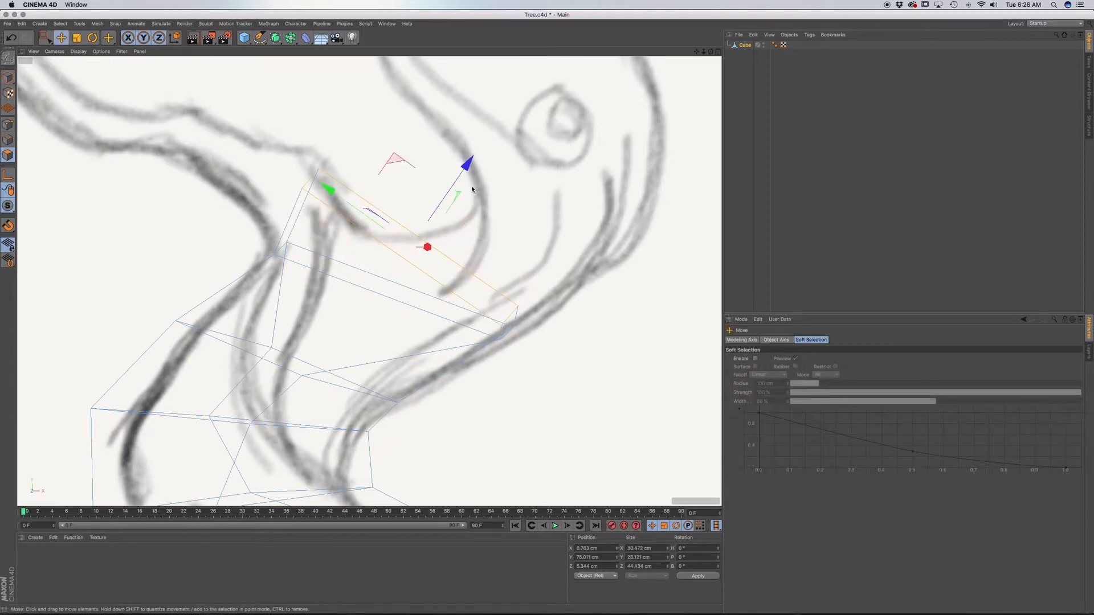
pyautogui.moveTo(481, 161); pyautogui.dragTo(518, 151)
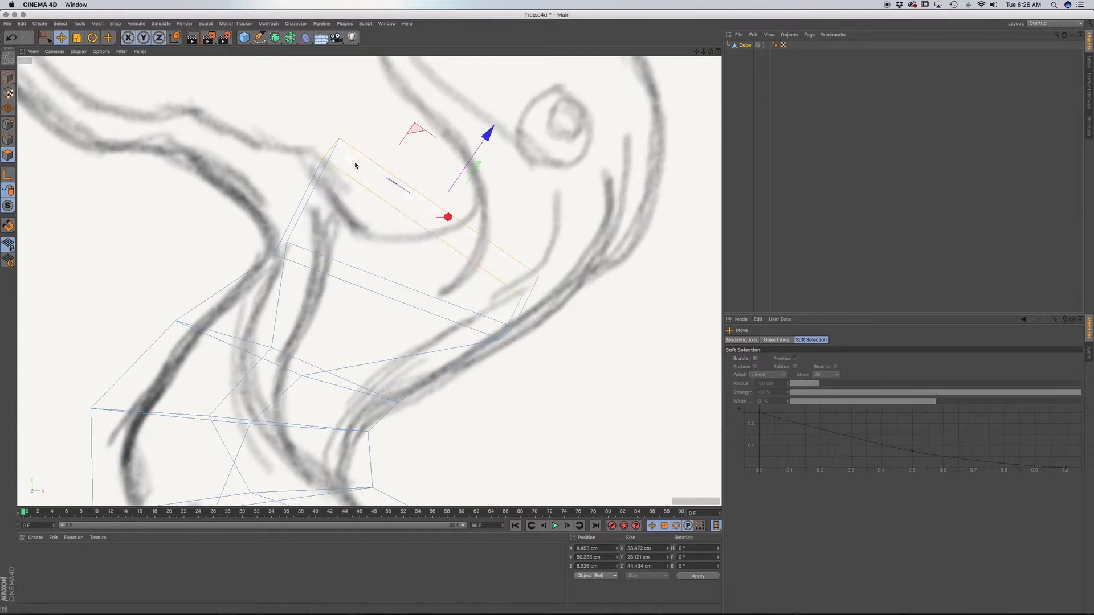
# Scale the top face down to about 27 cm wide and slide it onto the sketch's right-hand trunk outline.
pyautogui.moveTo(354, 163); pyautogui.dragTo(395, 191)
pyautogui.press('t')
pyautogui.moveTo(531, 292); pyautogui.dragTo(395, 223)
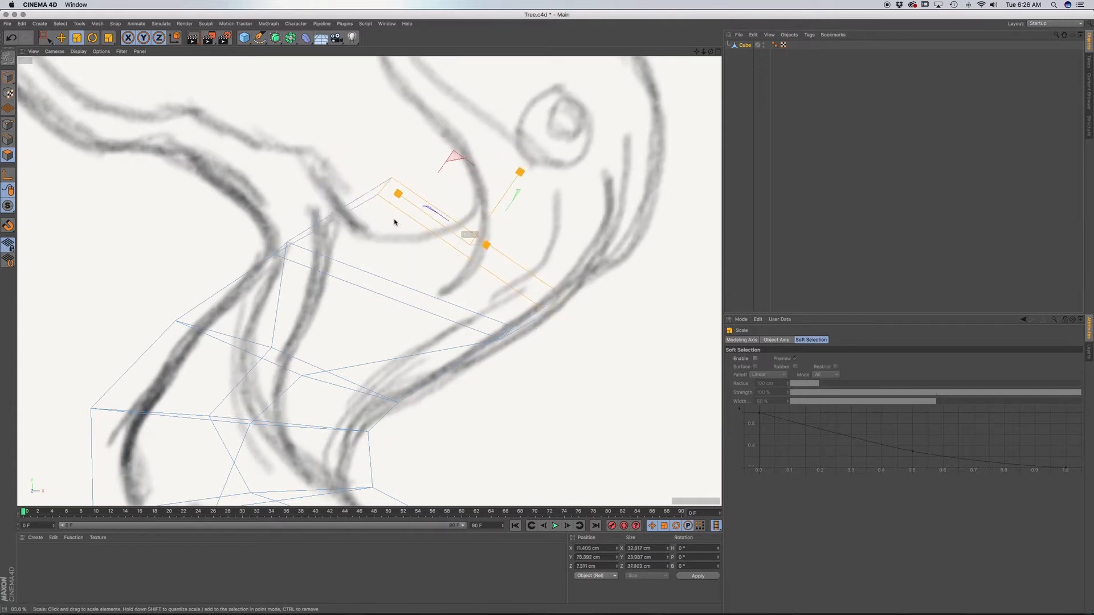
pyautogui.moveTo(264, 158); pyautogui.dragTo(253, 147)
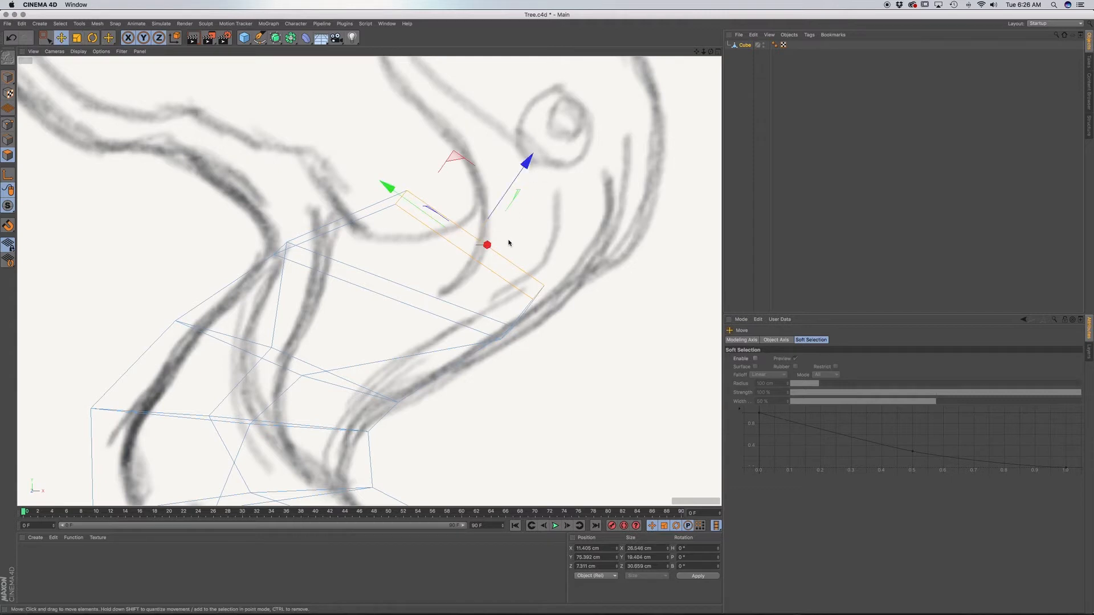
pyautogui.moveTo(389, 189); pyautogui.dragTo(450, 212)
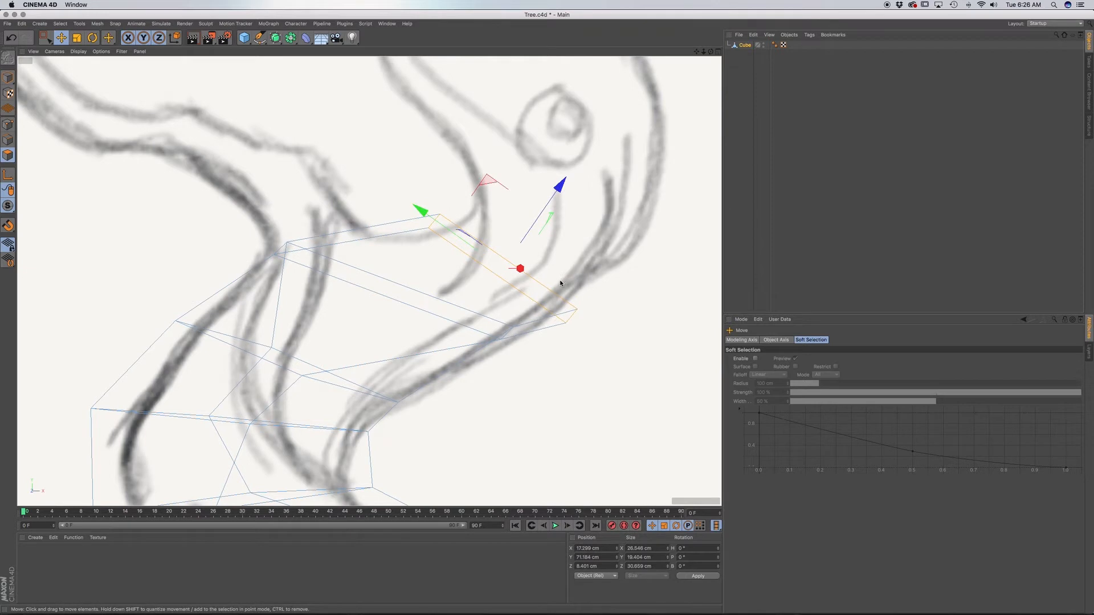
# Twist the trunk's top face around its own axis.
pyautogui.press('r')
pyautogui.moveTo(552, 274); pyautogui.dragTo(492, 243)
pyautogui.press('t')
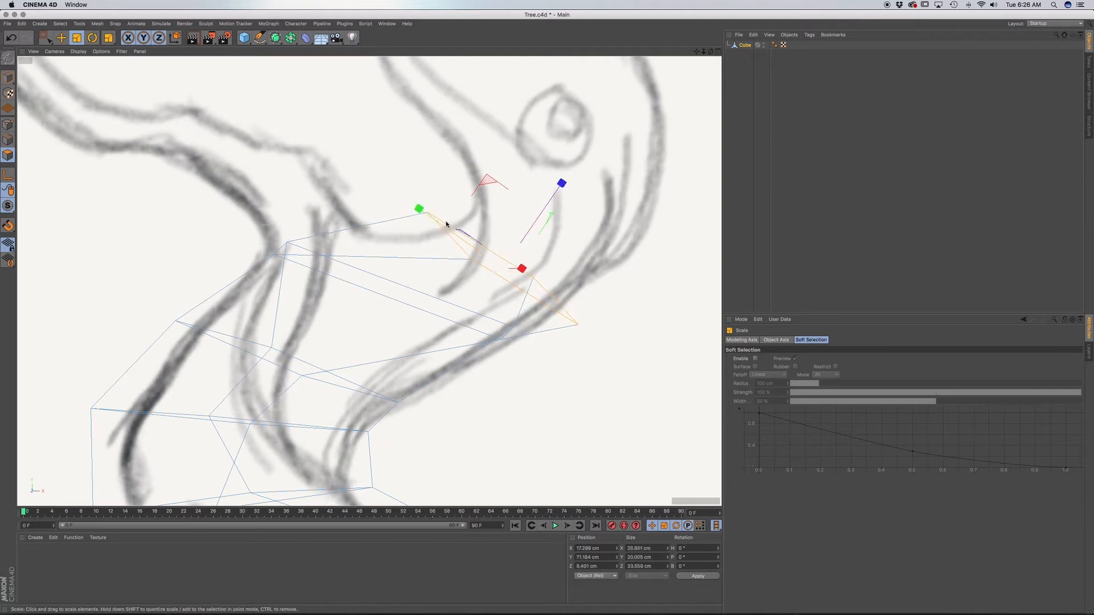
pyautogui.keyDown('alt'); pyautogui.moveTo(572, 240); pyautogui.dragTo(433, 317, button='middle'); pyautogui.keyUp('alt')
pyautogui.moveTo(432, 324)
pyautogui.mouseDown()
pyautogui.moveTo(479, 322)
pyautogui.moveTo(463, 300)
pyautogui.moveTo(529, 301)
pyautogui.moveTo(461, 290)
pyautogui.moveTo(467, 256)
pyautogui.moveTo(474, 278)
pyautogui.moveTo(473, 267)
pyautogui.mouseUp()
pyautogui.press('super+z')
# Extrude the top face about 13 cm up the right-hand trunk outline and tilt it more level, about 28 cm wide.
pyautogui.press('d')
pyautogui.press('t')
pyautogui.press('r')
# Extrude the top face about 6.5 cm along the trunk's curve and push it about 3 cm further in the same direction.
pyautogui.press('F1')
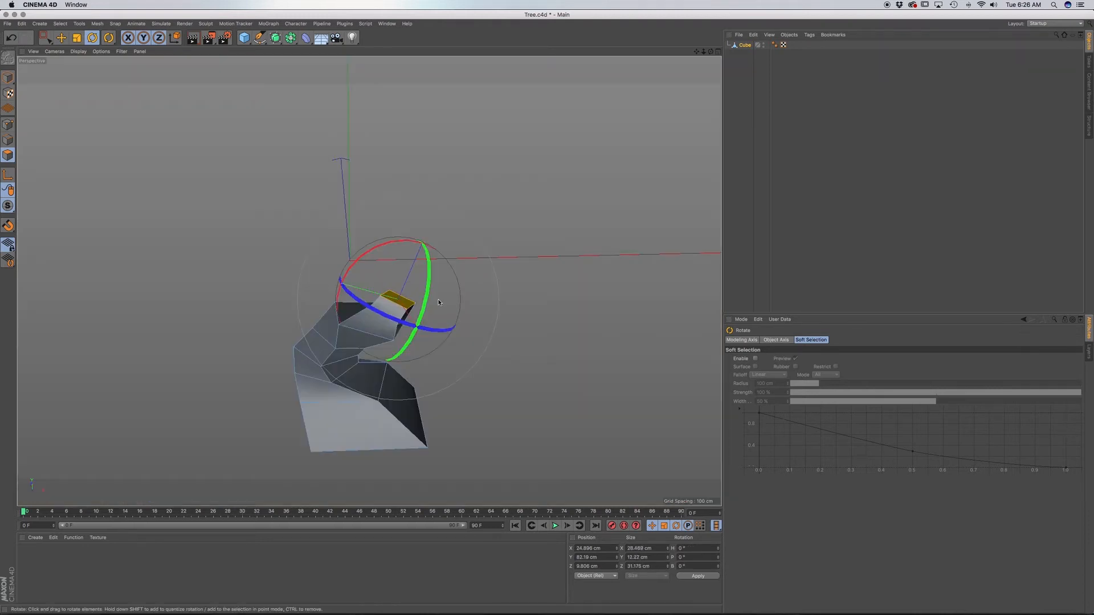
pyautogui.keyDown('alt'); pyautogui.moveTo(385, 337); pyautogui.dragTo(393, 360); pyautogui.keyUp('alt')
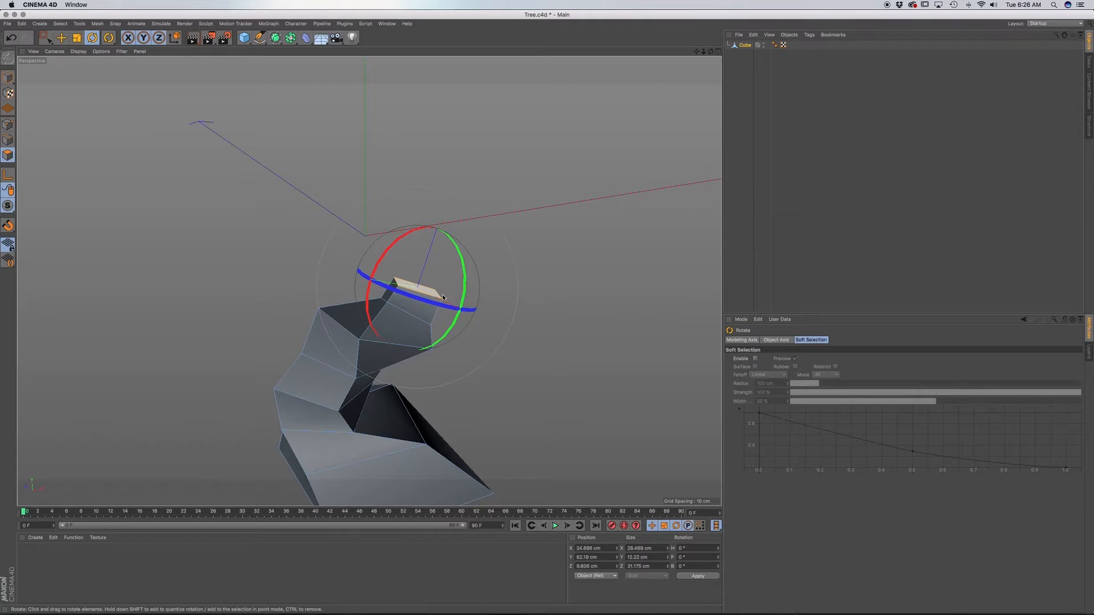
pyautogui.press('F4')
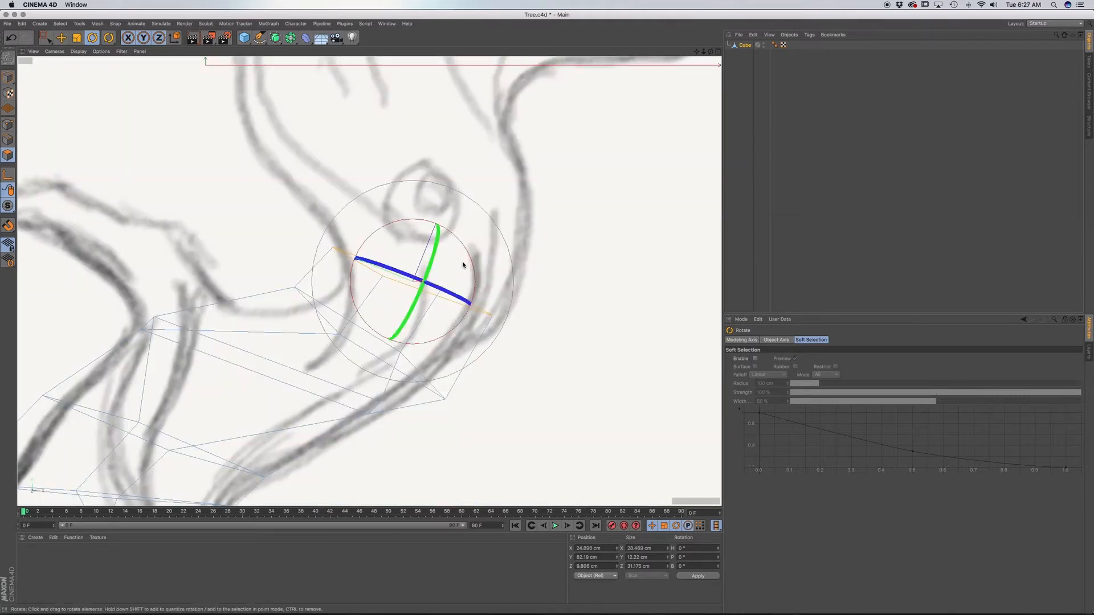
pyautogui.press('d')
pyautogui.moveTo(469, 261); pyautogui.dragTo(426, 248)
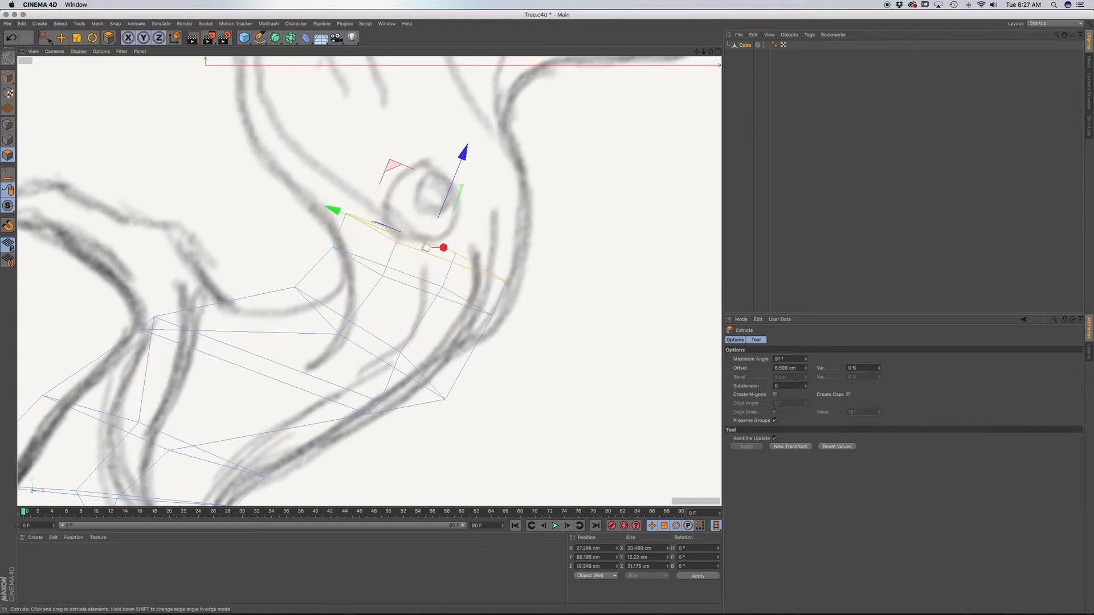
pyautogui.moveTo(418, 263)
pyautogui.keyDown('alt'); pyautogui.mouseDown(button='middle')
pyautogui.moveTo(430, 252)
pyautogui.moveTo(422, 393)
pyautogui.moveTo(432, 402)
pyautogui.mouseUp(button='middle'); pyautogui.keyUp('alt')
pyautogui.press('r')
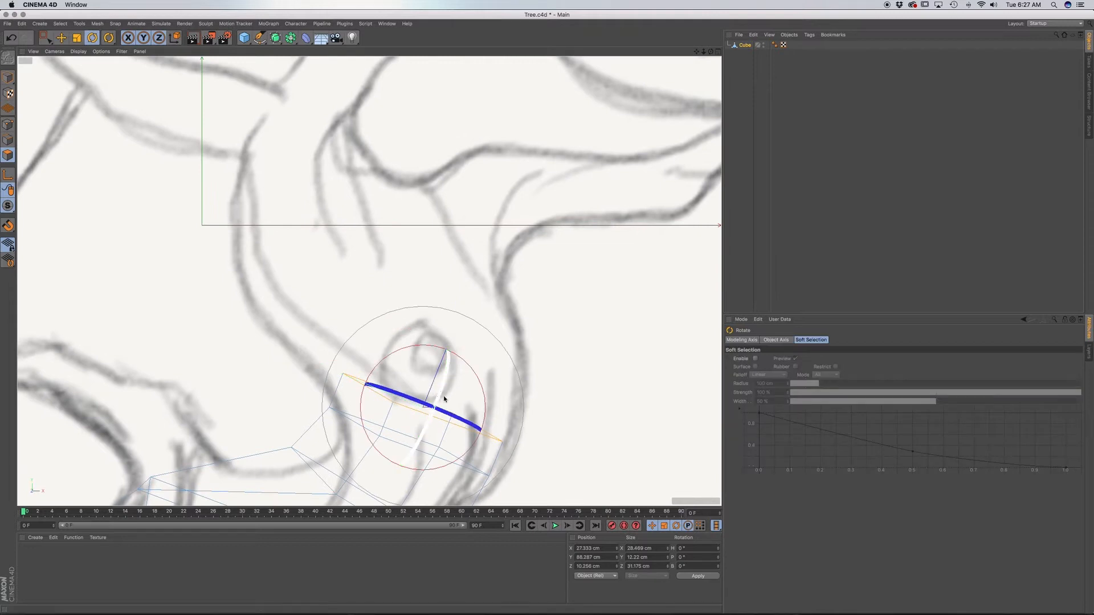
pyautogui.press('d')
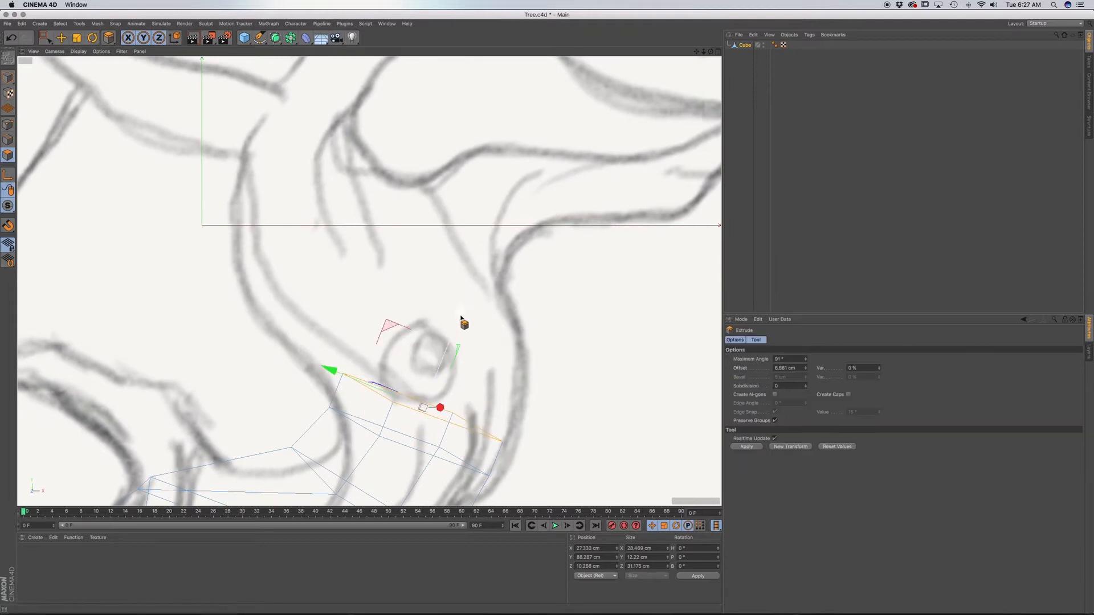
# Tilt the top face closer to level and twist it around its own axis.
pyautogui.press('r')
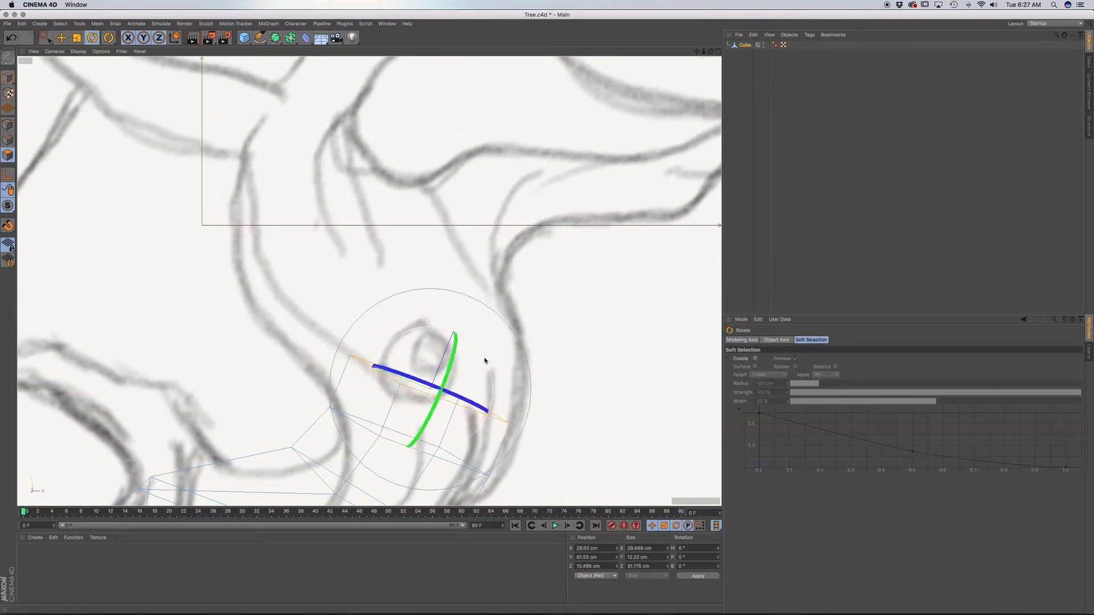
pyautogui.moveTo(485, 360); pyautogui.dragTo(480, 344)
pyautogui.press('d')
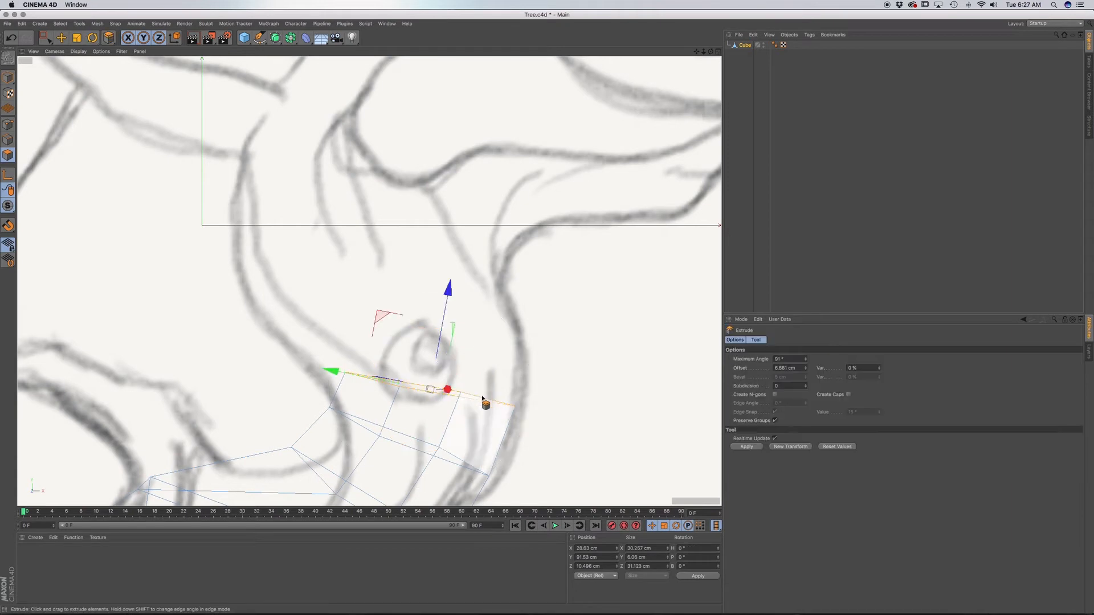
pyautogui.press('r')
pyautogui.moveTo(481, 397); pyautogui.dragTo(456, 396)
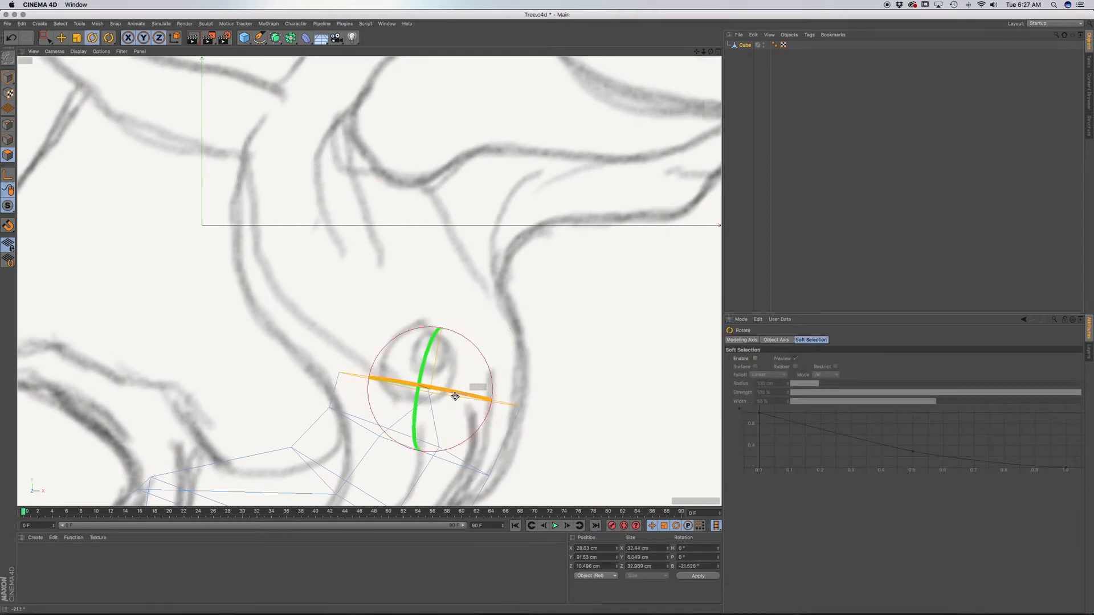
# Raise the top face about 5.5 cm beside the sketched knot and rotate it level, about 33 cm wide.
pyautogui.press('e')
pyautogui.moveTo(455, 332); pyautogui.dragTo(485, 323)
pyautogui.press('d')
pyautogui.press('super+z')
pyautogui.press('r')
pyautogui.keyDown('alt'); pyautogui.moveTo(482, 326); pyautogui.dragTo(475, 384, button='middle'); pyautogui.keyUp('alt')
# Extrude the top face about 11.5 cm straight up, and tilt and shift it about 6 cm into the trunk's leftward bend.
pyautogui.press('d')
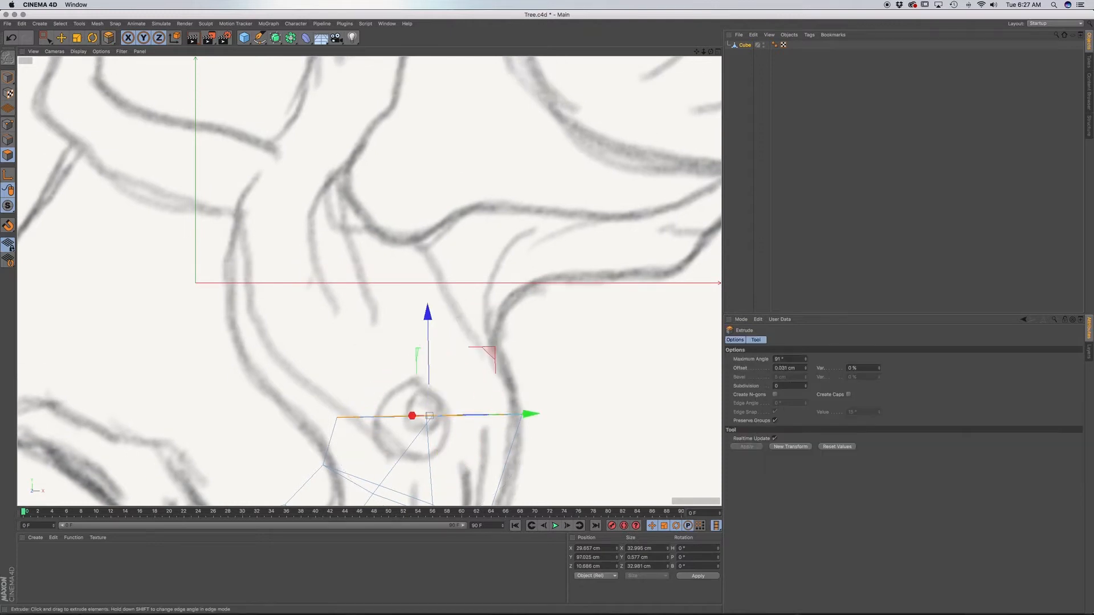
pyautogui.moveTo(476, 383); pyautogui.dragTo(478, 389)
pyautogui.press('r')
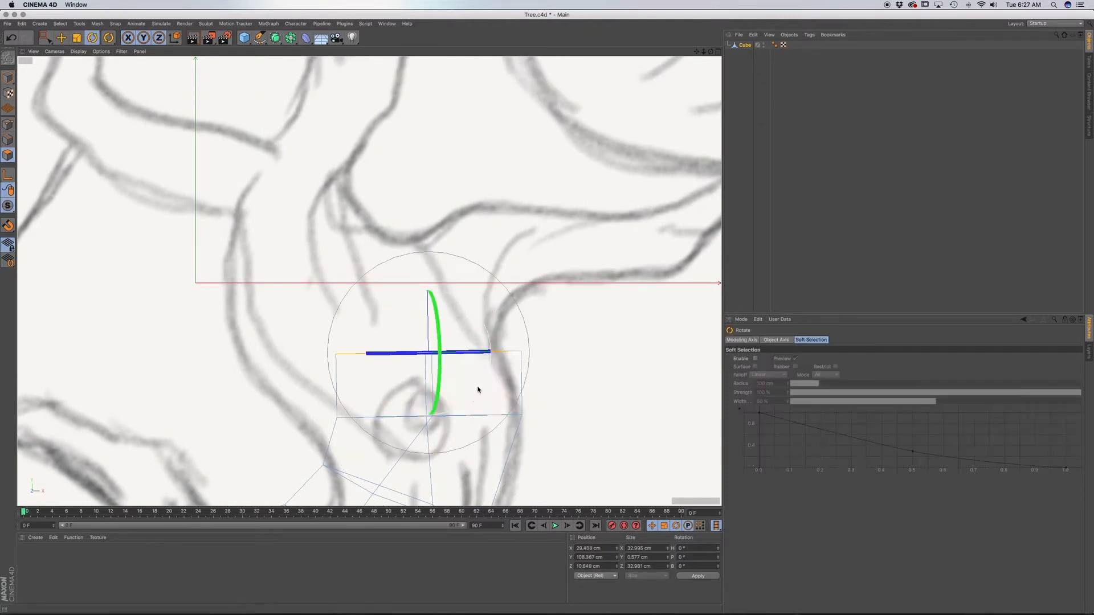
pyautogui.moveTo(481, 337); pyautogui.dragTo(428, 356)
pyautogui.press('e')
pyautogui.press('r')
# Extrude and twist the top face about 9.5 cm further up the trunk, and enlarge it to about 42 cm wide.
pyautogui.scroll(-3, 435, 363)
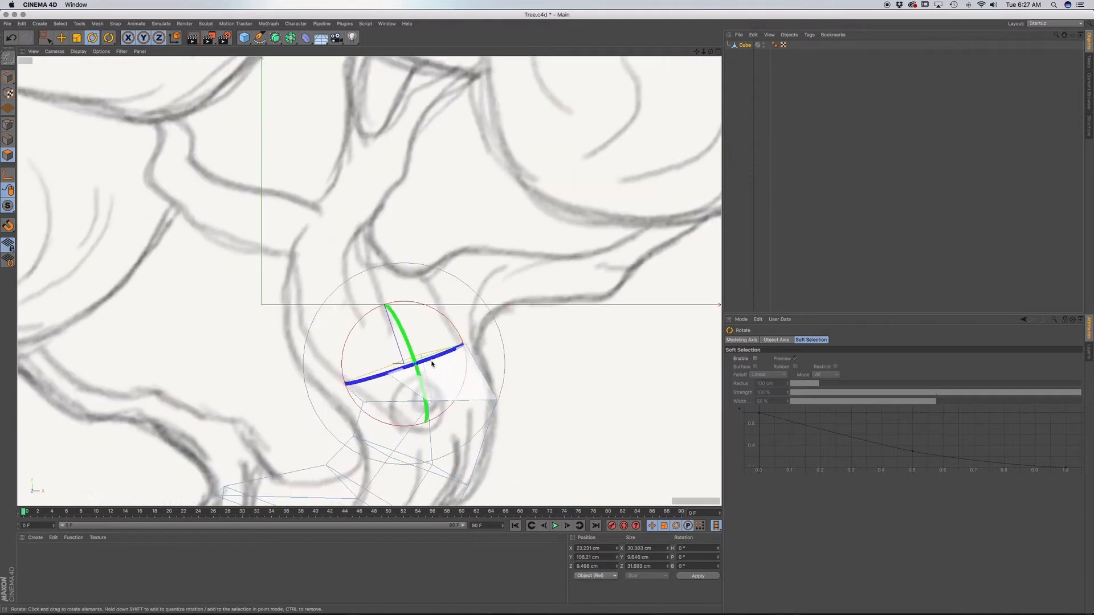
pyautogui.keyDown('alt'); pyautogui.moveTo(437, 369); pyautogui.dragTo(446, 262, button='middle'); pyautogui.keyUp('alt')
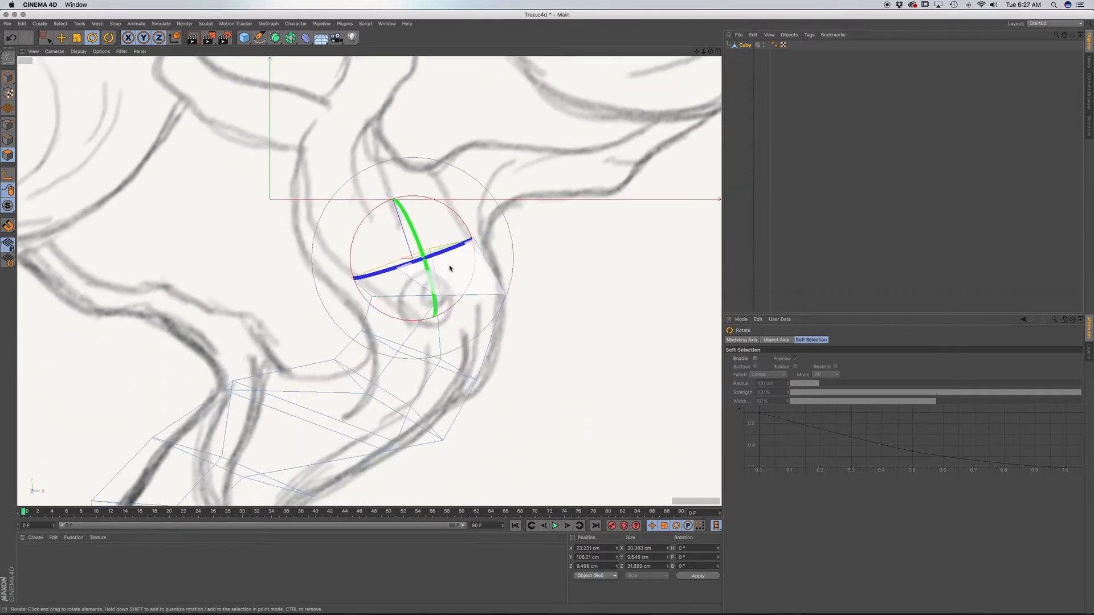
pyautogui.press('d')
pyautogui.moveTo(378, 161)
pyautogui.mouseDown()
pyautogui.moveTo(364, 115)
pyautogui.moveTo(367, 171)
pyautogui.mouseUp()
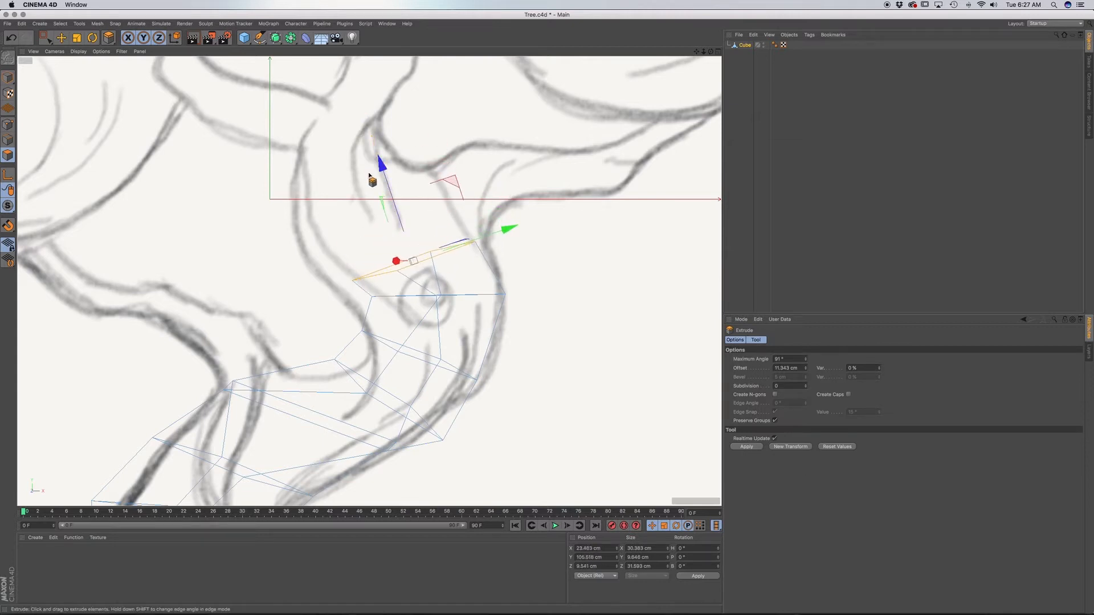
pyautogui.moveTo(421, 209); pyautogui.dragTo(444, 182)
pyautogui.press('r')
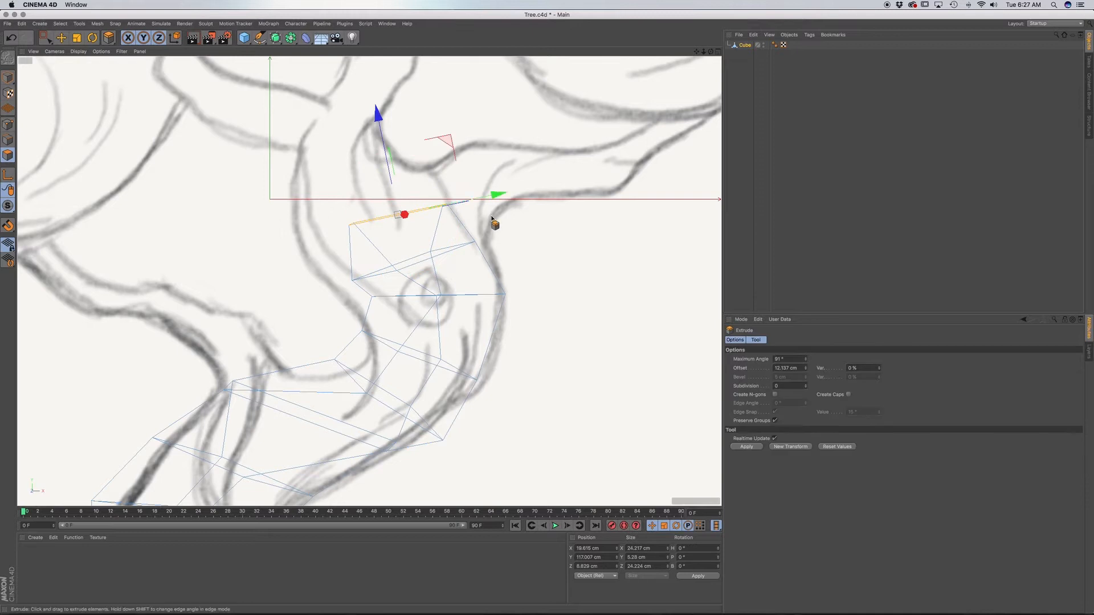
pyautogui.press('t')
pyautogui.moveTo(495, 223); pyautogui.dragTo(698, 211)
# Extrude the top face about 15 cm toward the sketched branch fork and rotate it nearly level, about 52 cm wide.
pyautogui.keyDown('alt'); pyautogui.moveTo(430, 288); pyautogui.dragTo(416, 367, button='middle'); pyautogui.keyUp('alt')
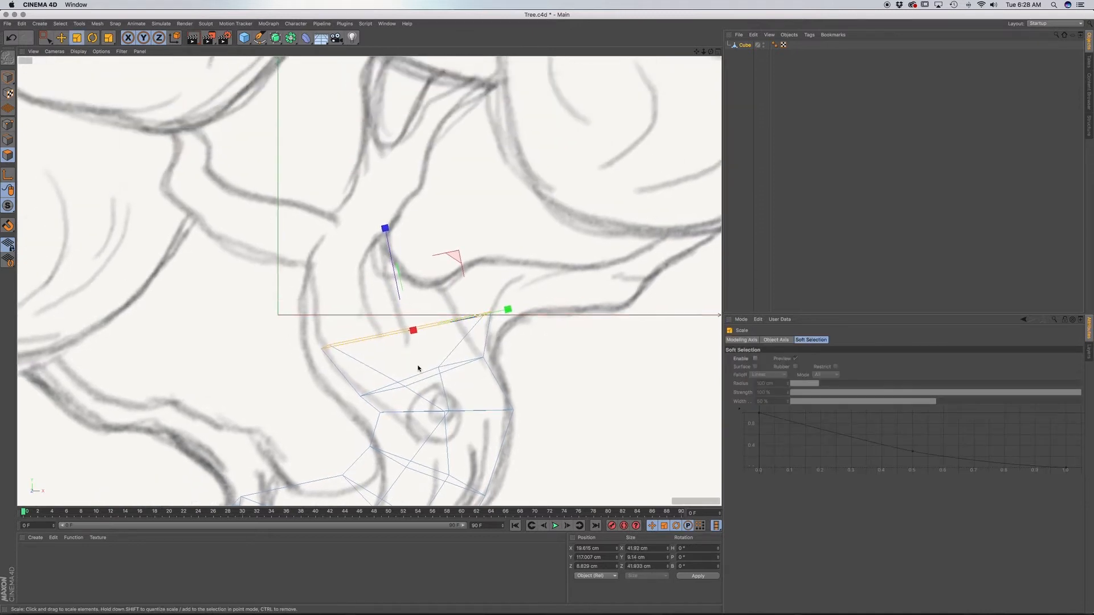
pyautogui.scroll(-3, 447, 328)
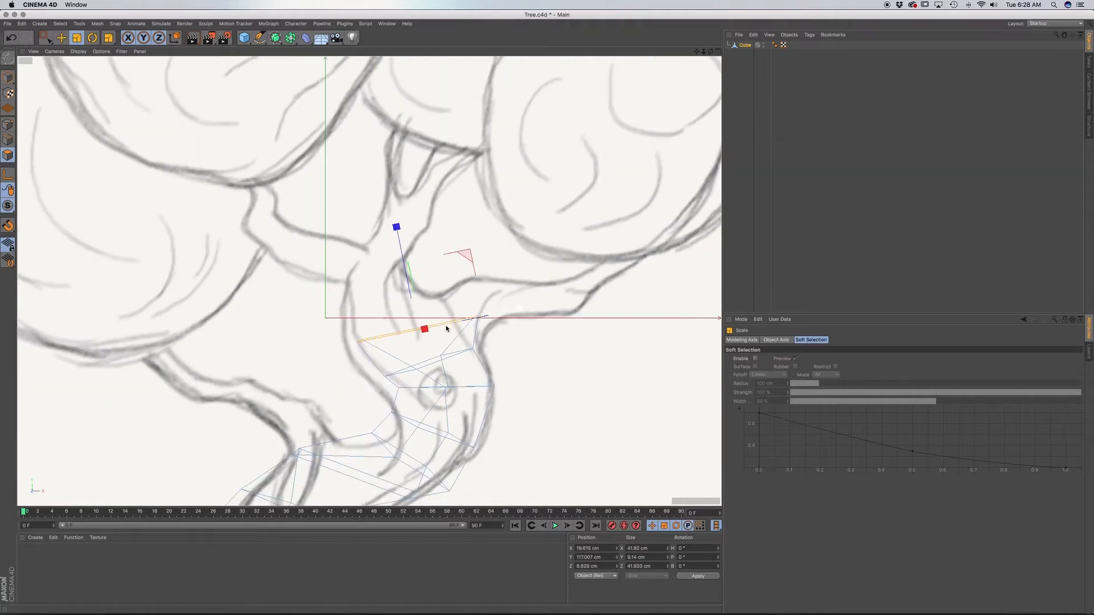
pyautogui.press('d')
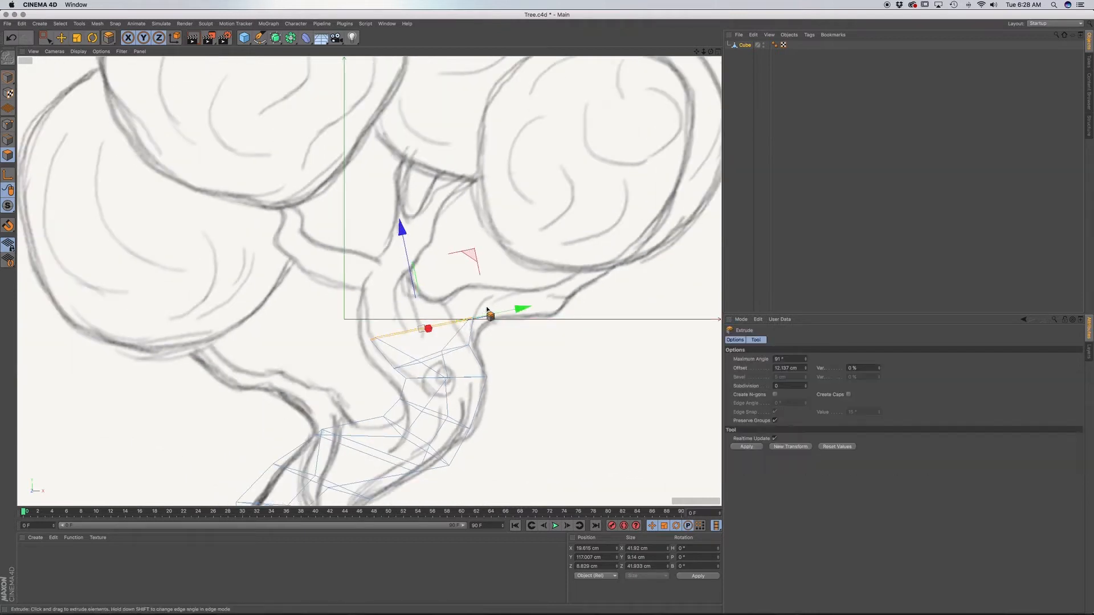
pyautogui.moveTo(488, 310); pyautogui.dragTo(453, 295)
pyautogui.press('r')
pyautogui.press('e')
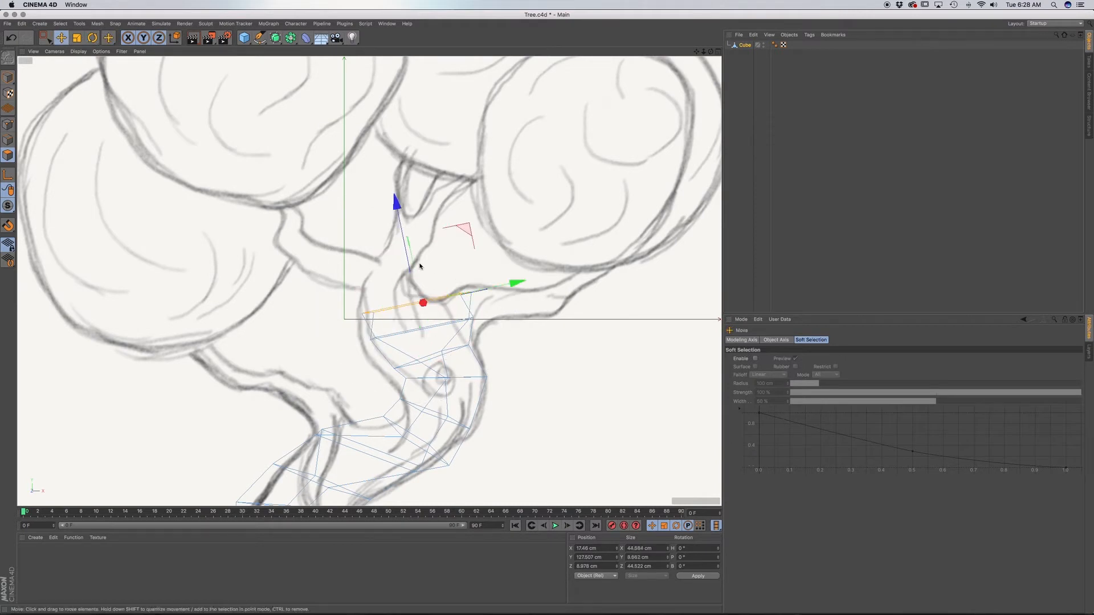
pyautogui.moveTo(397, 205); pyautogui.dragTo(394, 195)
pyautogui.press('r')
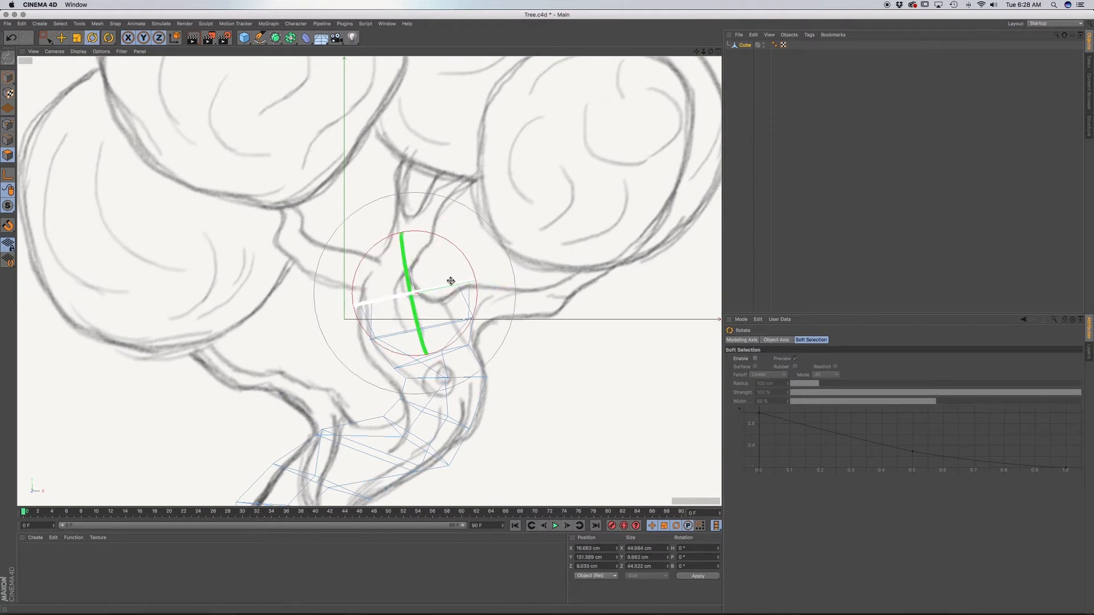
pyautogui.moveTo(463, 251); pyautogui.dragTo(447, 283)
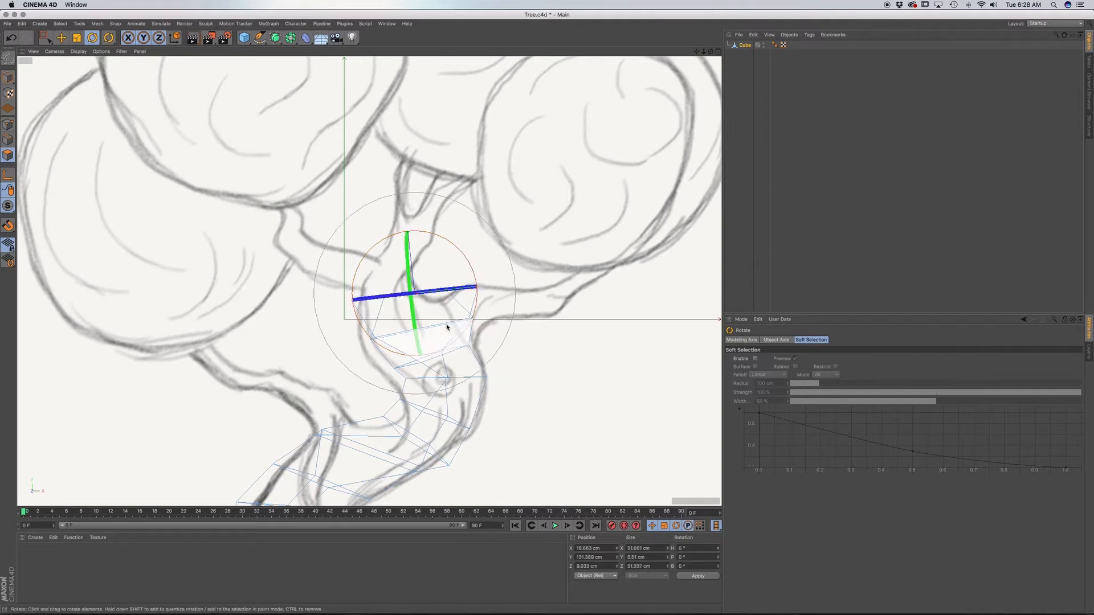
# Extrude the top face about 12 cm above the right-hand branch and narrow it to about 36 cm wide.
pyautogui.press('F1')
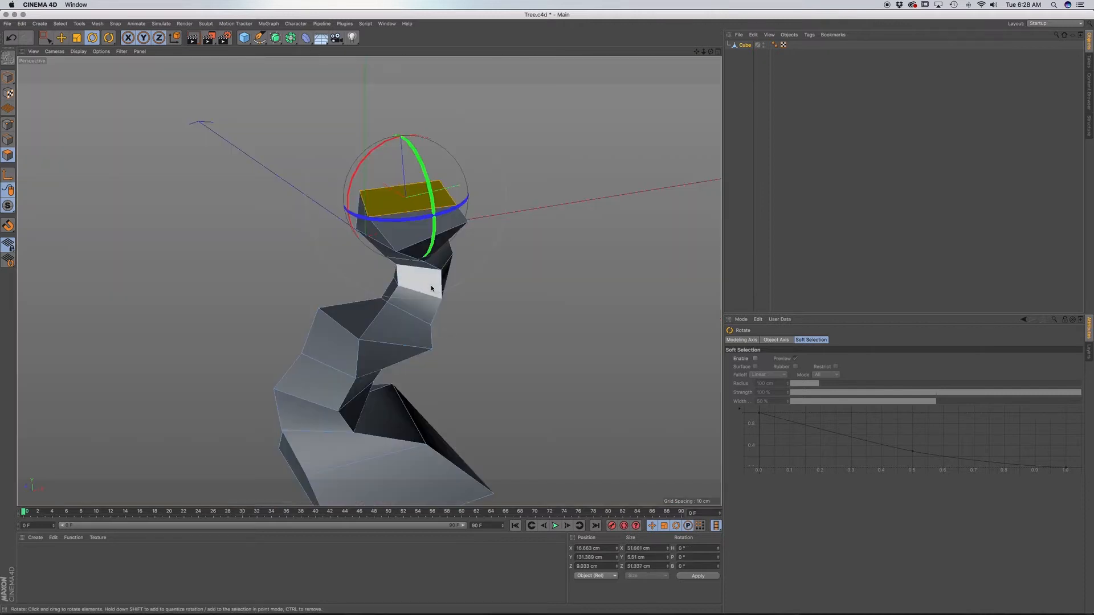
pyautogui.keyDown('alt'); pyautogui.moveTo(428, 287); pyautogui.dragTo(307, 292); pyautogui.keyUp('alt')
pyautogui.keyDown('alt'); pyautogui.moveTo(434, 266); pyautogui.dragTo(515, 305); pyautogui.keyUp('alt')
pyautogui.press('F4')
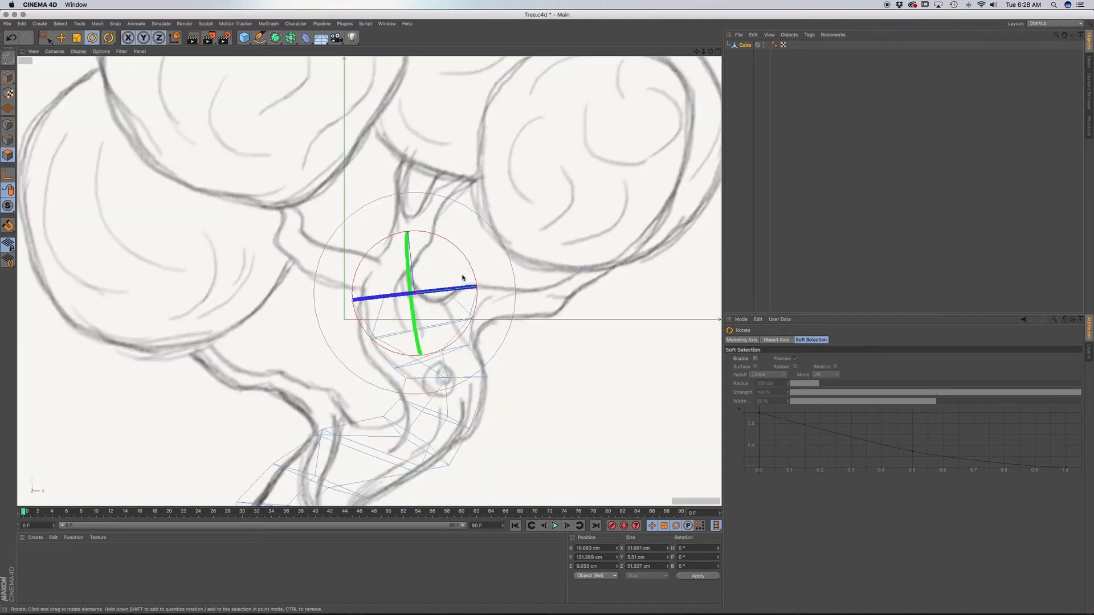
pyautogui.press('d')
pyautogui.moveTo(469, 272); pyautogui.dragTo(353, 270)
pyautogui.press('r')
pyautogui.press('t')
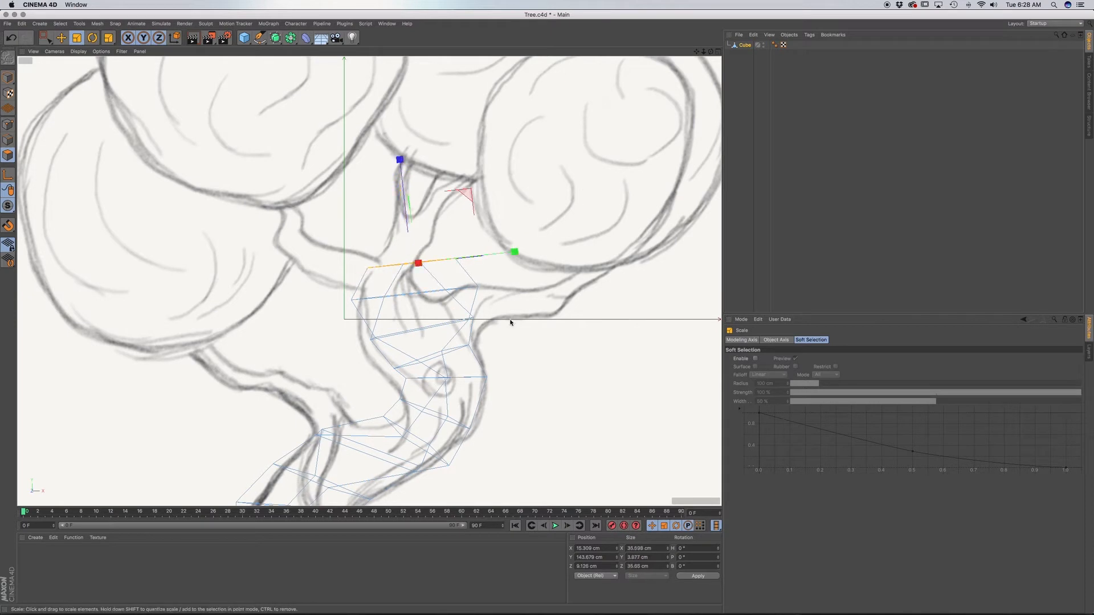
pyautogui.keyDown('alt'); pyautogui.moveTo(463, 347); pyautogui.dragTo(452, 427, button='middle'); pyautogui.keyUp('alt')
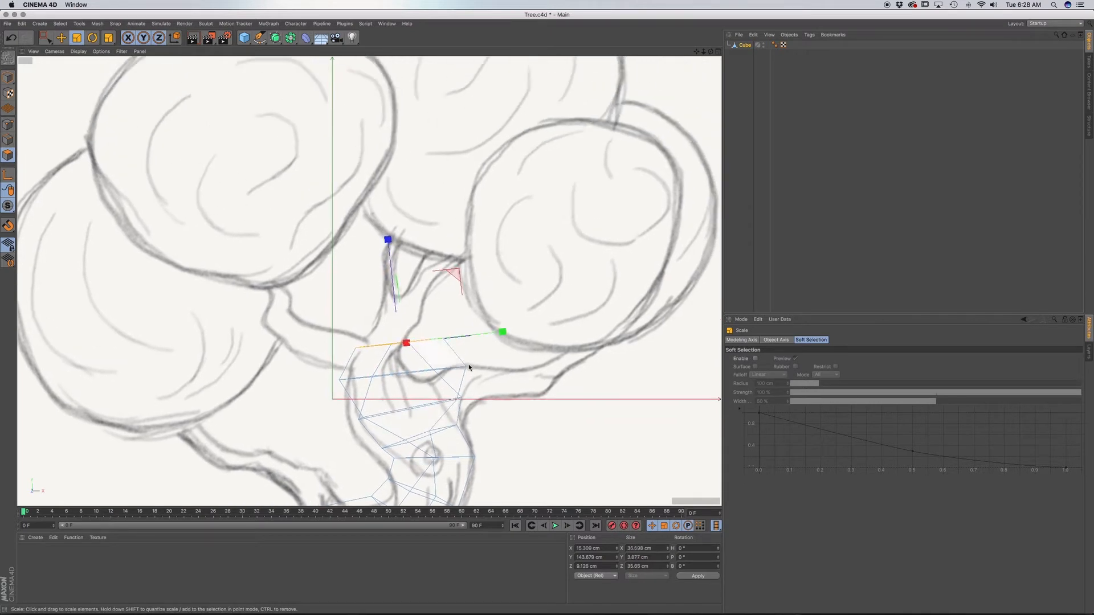
pyautogui.press('d')
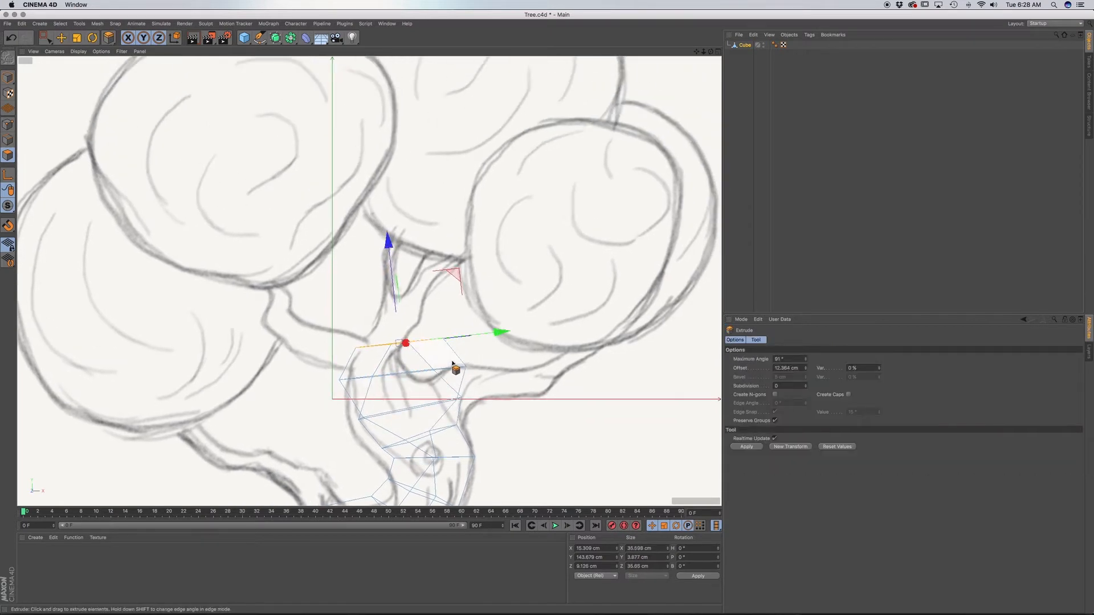
pyautogui.moveTo(453, 366)
pyautogui.mouseDown()
pyautogui.moveTo(471, 366)
pyautogui.moveTo(493, 333)
pyautogui.moveTo(455, 355)
pyautogui.moveTo(421, 344)
pyautogui.mouseUp()
pyautogui.press('super+z')
# Scale the top face down to about 29 cm wide and move it about 4 cm left onto the trunk outline.
pyautogui.press('t')
pyautogui.press('r')
pyautogui.press('F1')
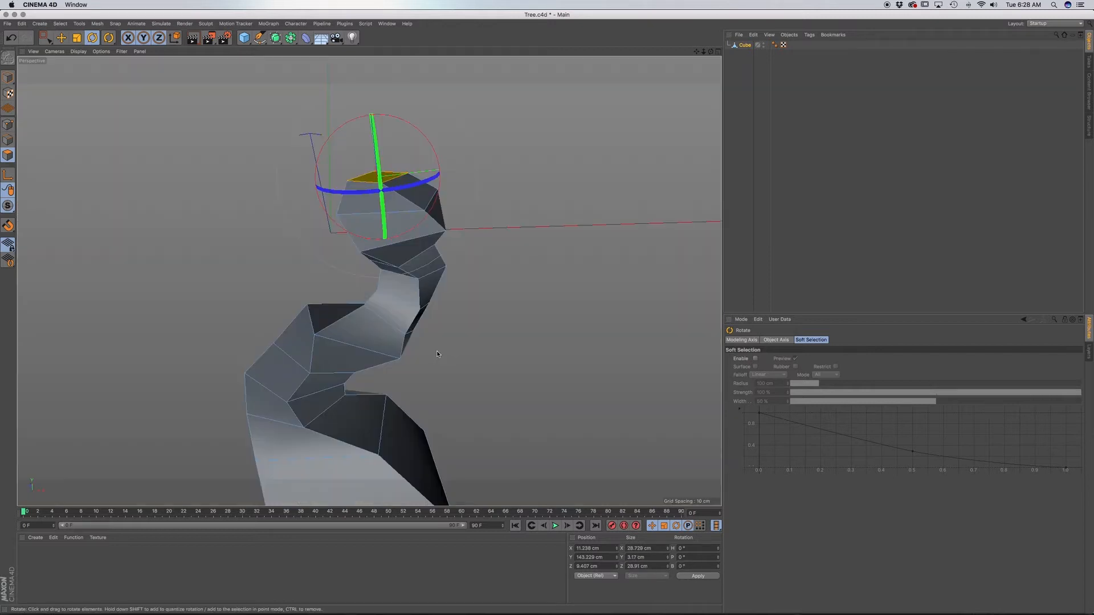
pyautogui.press('F4')
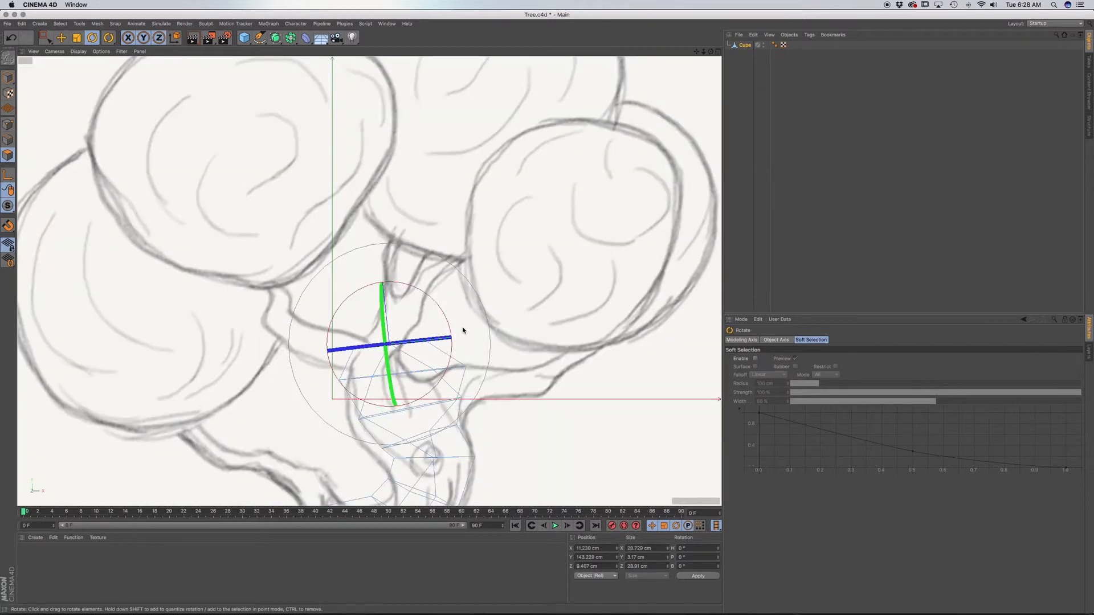
# Extrude the top face about 11 cm into the central branch and tilt it slightly to the right.
pyautogui.press('d')
pyautogui.moveTo(452, 337); pyautogui.dragTo(445, 328)
pyautogui.press('r')
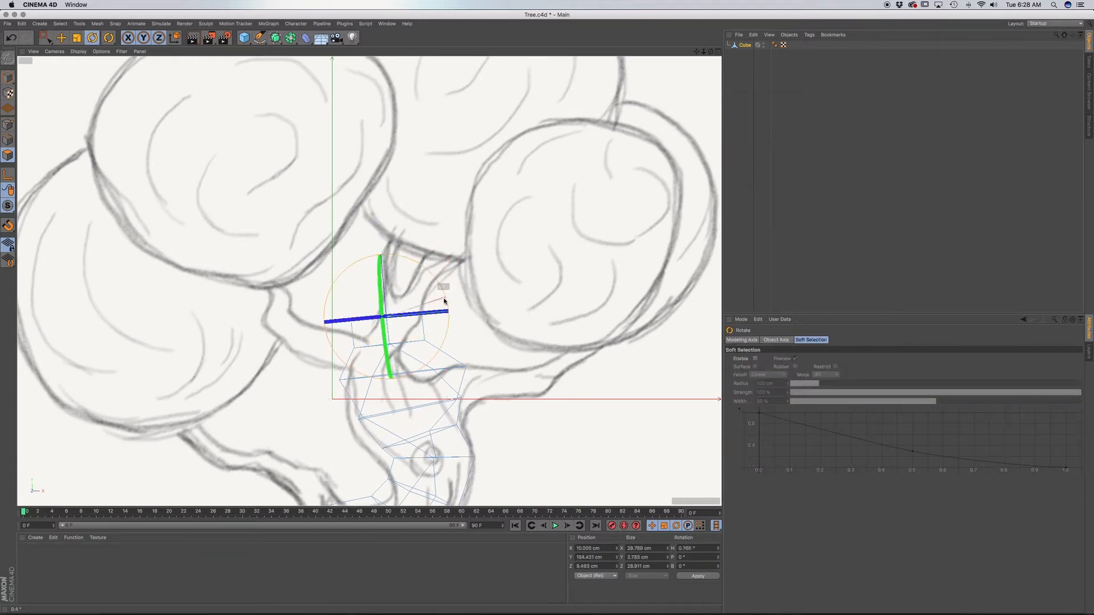
# Scale the top face down to about 25 cm wide and tilt it further along the central branch.
pyautogui.press('t')
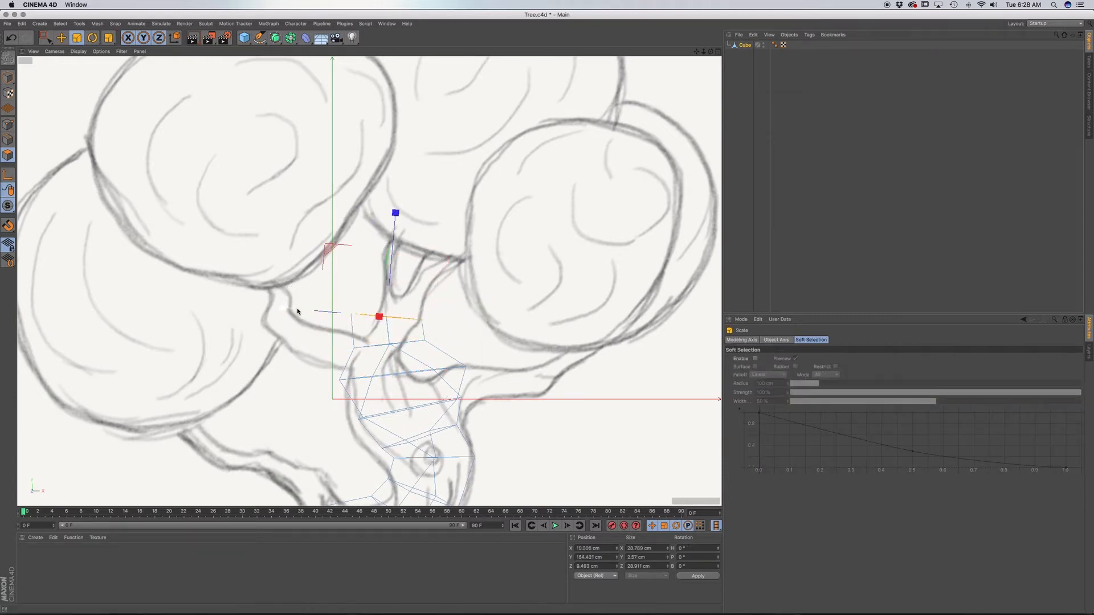
pyautogui.moveTo(284, 310); pyautogui.dragTo(242, 276)
pyautogui.press('r')
pyautogui.moveTo(438, 284); pyautogui.dragTo(429, 299)
pyautogui.press('e')
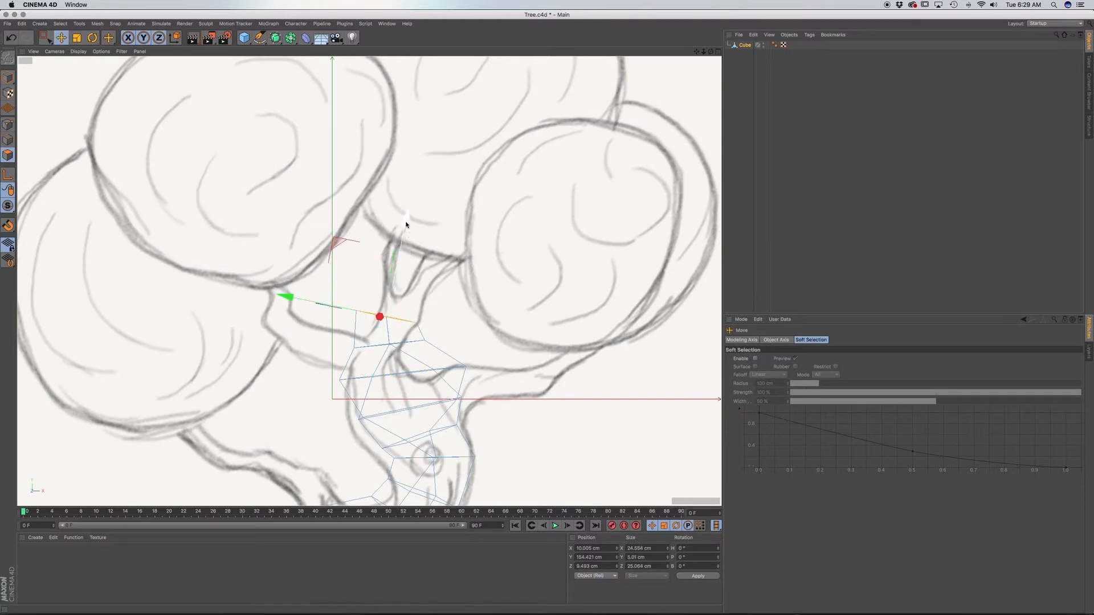
# Extrude the top face about 14 cm further up the central branch.
pyautogui.press('d')
pyautogui.moveTo(408, 227); pyautogui.dragTo(412, 219)
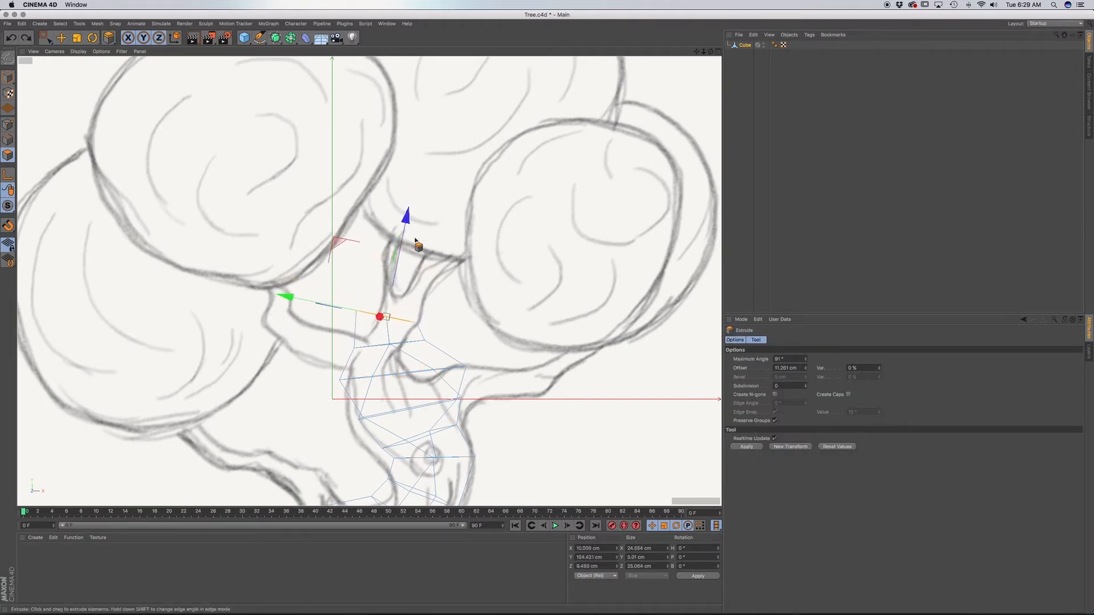
pyautogui.moveTo(421, 270); pyautogui.dragTo(419, 270)
# Shrink the top face to about 16 cm wide, and tilt and move it about 4 cm along the branch's rightward curve.
pyautogui.press('t')
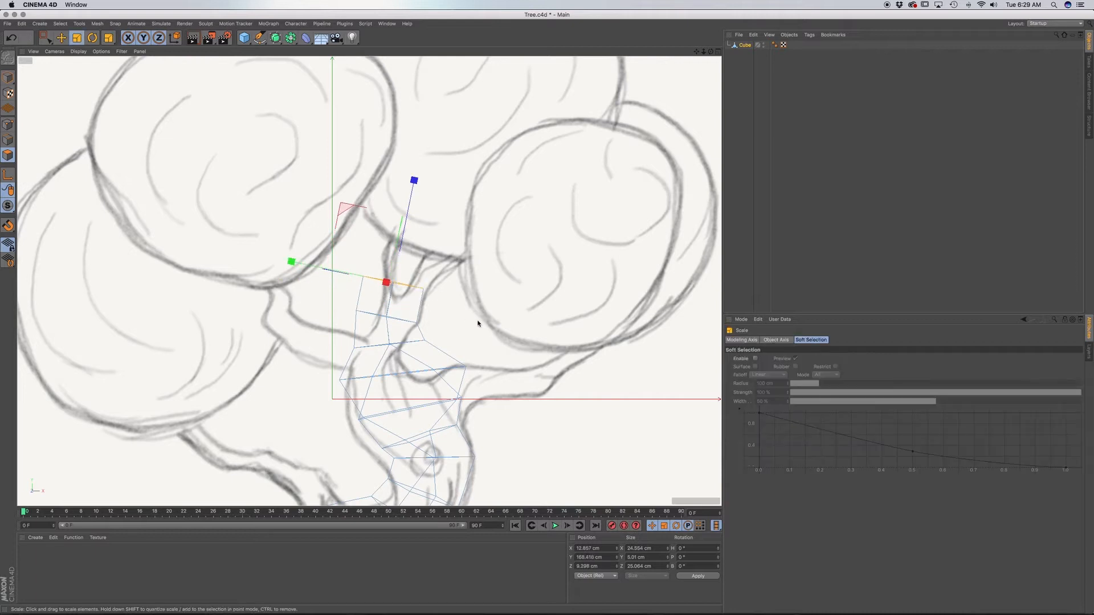
pyautogui.moveTo(479, 322); pyautogui.dragTo(345, 307)
pyautogui.press('r')
pyautogui.moveTo(449, 269)
pyautogui.mouseDown()
pyautogui.moveTo(457, 251)
pyautogui.moveTo(458, 279)
pyautogui.mouseUp()
pyautogui.press('e')
pyautogui.moveTo(441, 199); pyautogui.dragTo(444, 190)
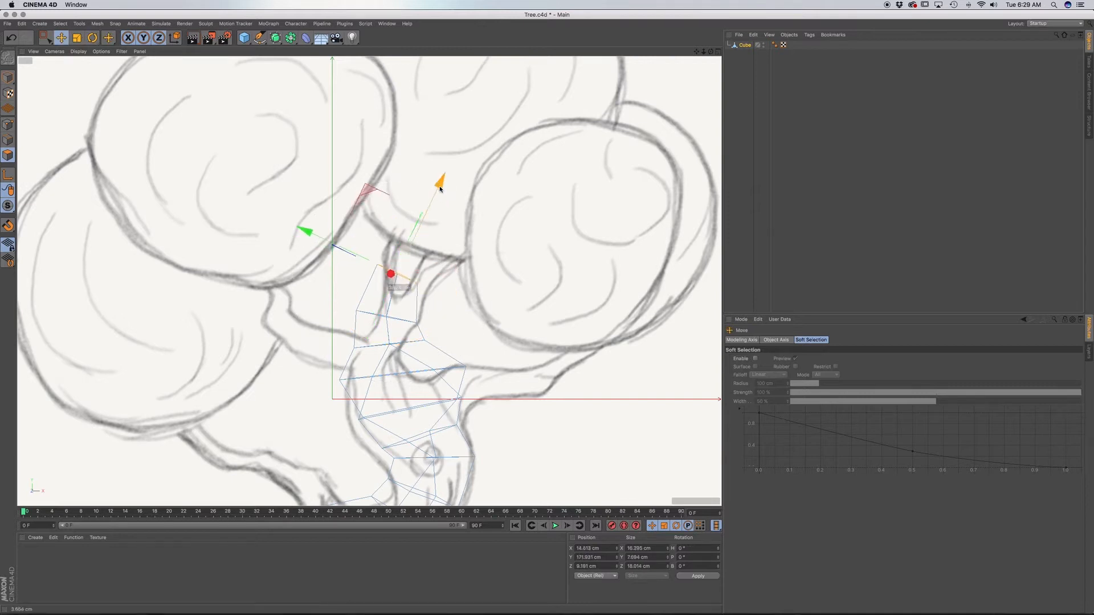
# Move the top face about 8 cm to the right along the central branch and scale it down to about 15.6 cm wide.
pyautogui.moveTo(316, 233); pyautogui.dragTo(336, 245)
pyautogui.press('r')
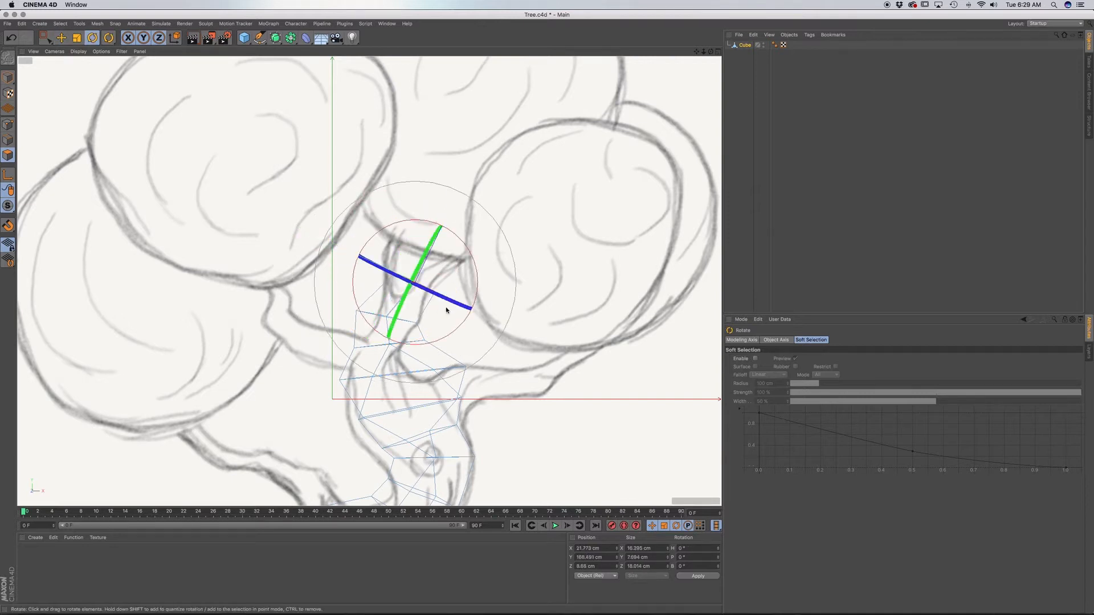
pyautogui.moveTo(450, 307); pyautogui.dragTo(440, 298)
pyautogui.press('super+z')
pyautogui.press('t')
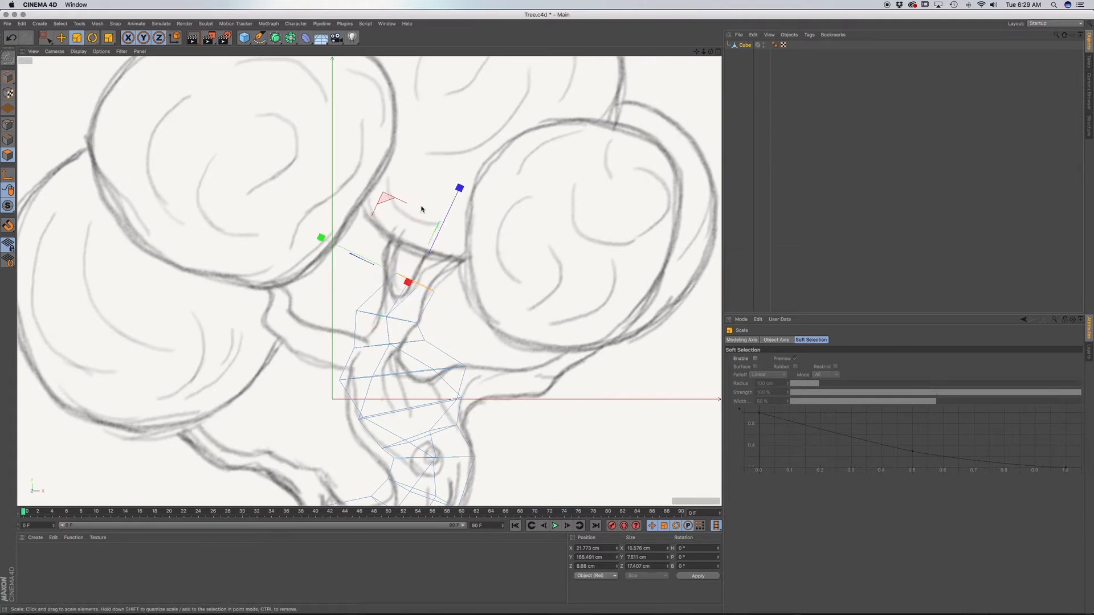
# Extrude the top face about 10 cm further up the central branch and shrink it to about 10.5 cm wide.
pyautogui.press('d')
pyautogui.moveTo(461, 244); pyautogui.dragTo(476, 261)
pyautogui.press('t')
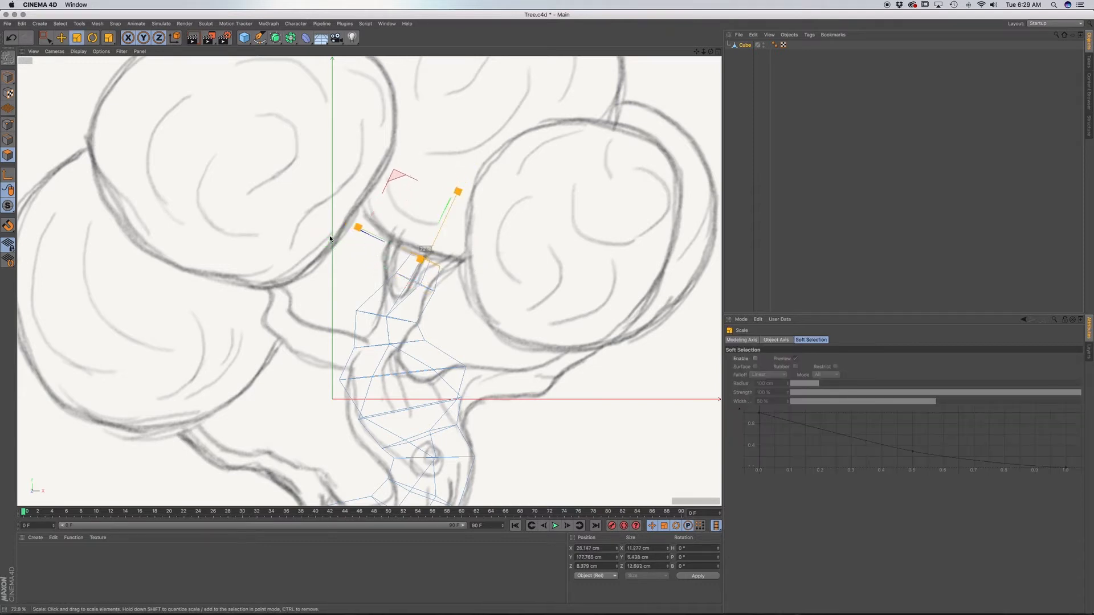
pyautogui.press('d')
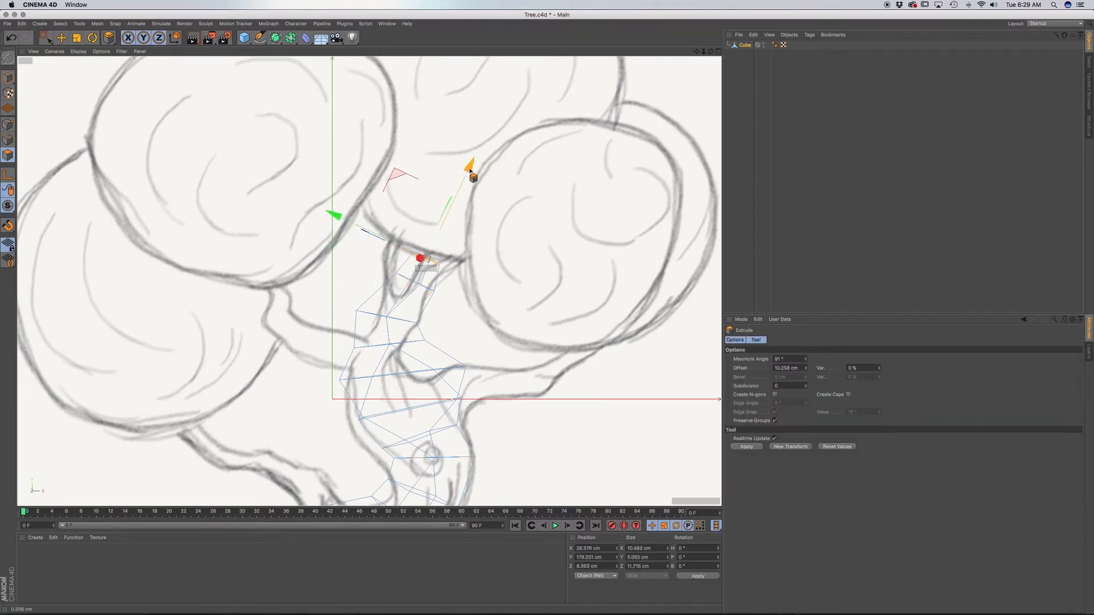
# Reduce the top face to about 9.5 cm wide and shift it about 6 cm toward the branch's right side.
pyautogui.press('r')
pyautogui.moveTo(460, 268); pyautogui.dragTo(447, 264)
pyautogui.press('F2')
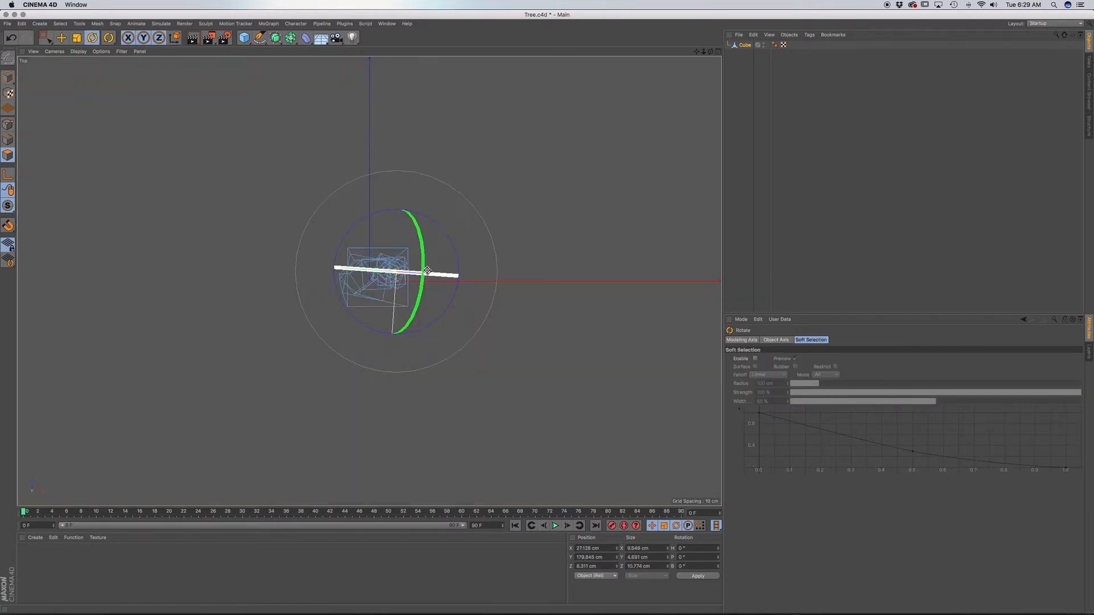
pyautogui.press('F1')
pyautogui.scroll(-3, 406, 196)
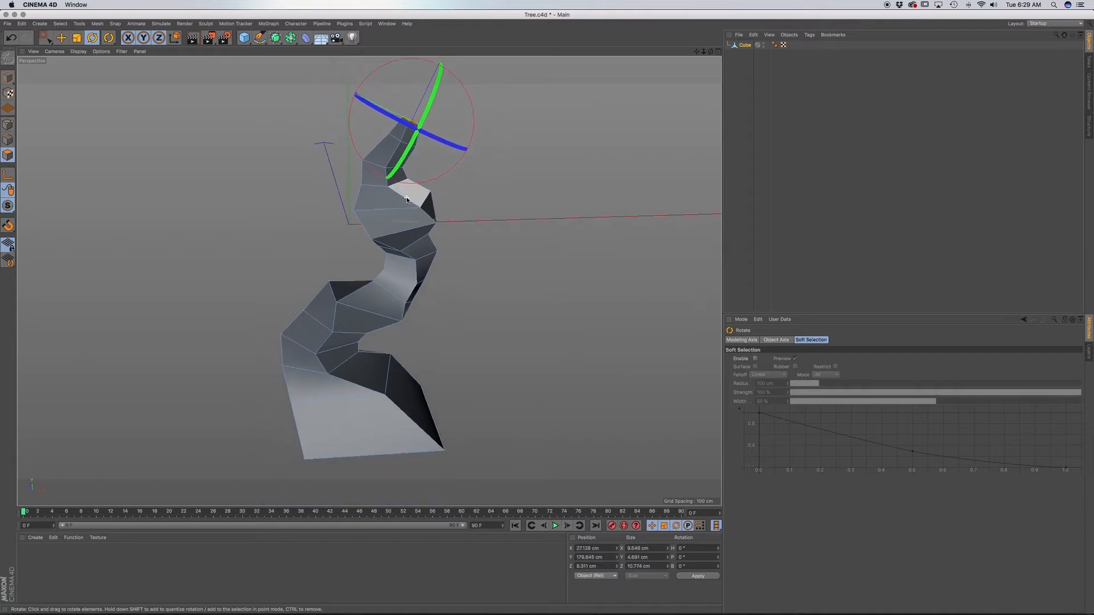
pyautogui.keyDown('alt'); pyautogui.moveTo(412, 222); pyautogui.dragTo(440, 192); pyautogui.keyUp('alt')
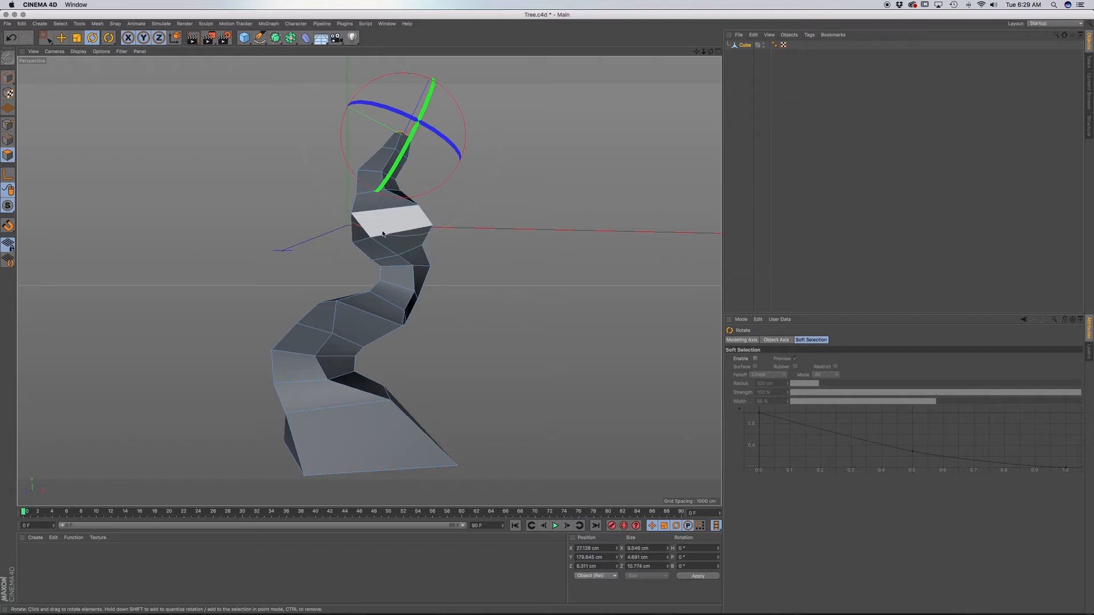
pyautogui.press('F4')
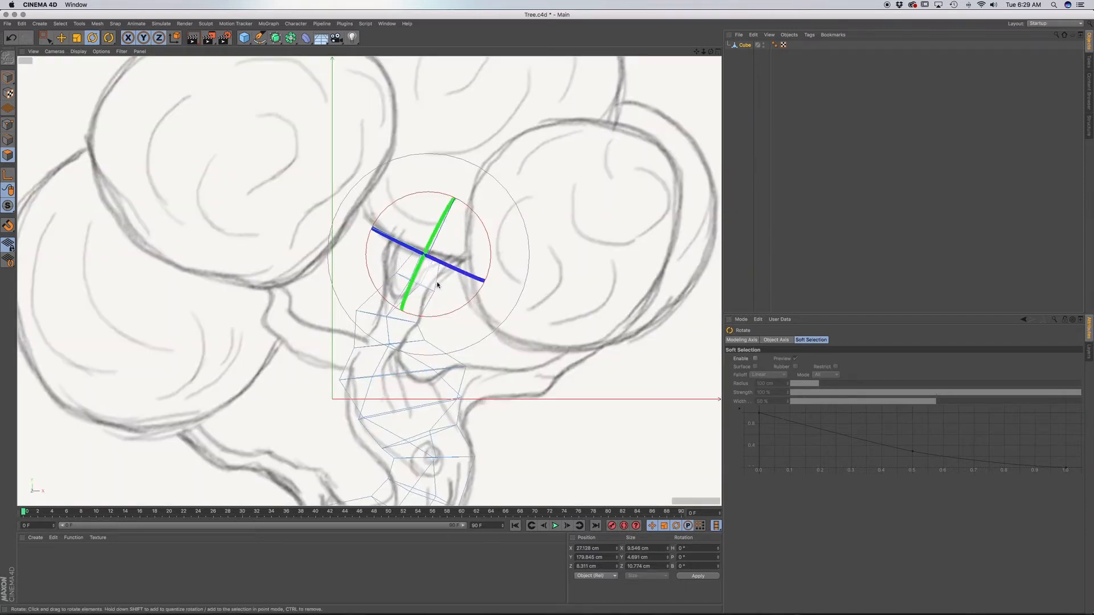
pyautogui.keyDown('alt'); pyautogui.moveTo(403, 303); pyautogui.dragTo(398, 357, button='middle'); pyautogui.keyUp('alt')
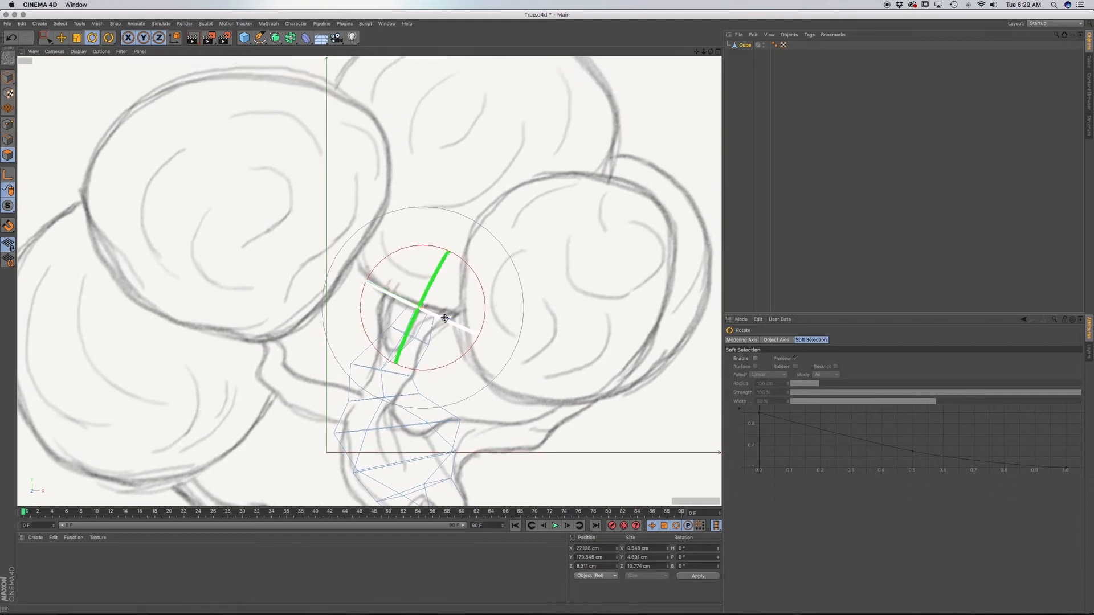
pyautogui.press('t')
pyautogui.press('e')
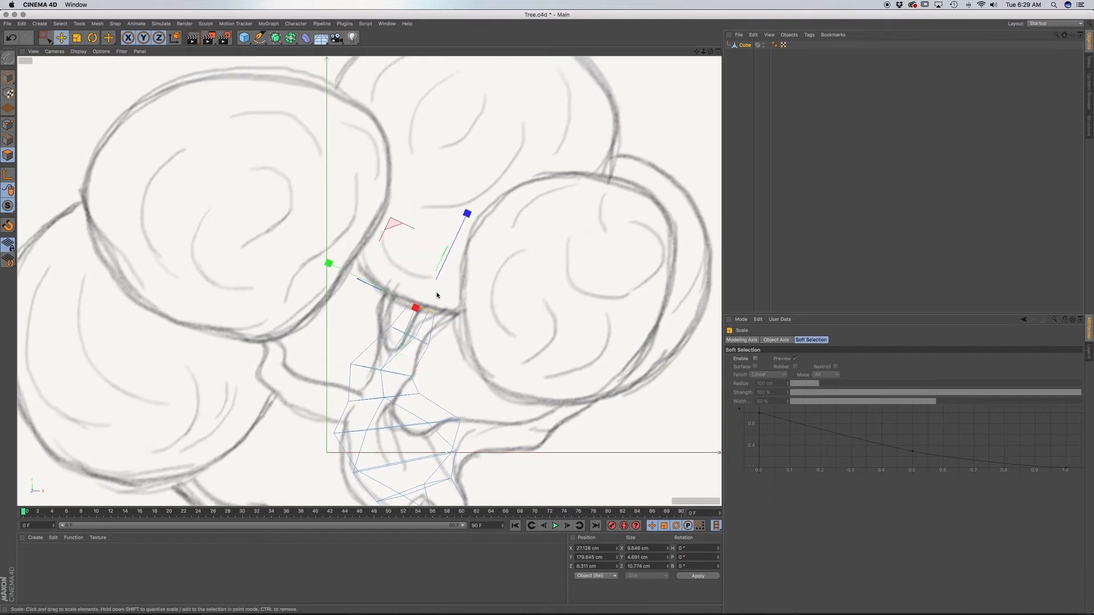
pyautogui.moveTo(344, 276); pyautogui.dragTo(344, 271)
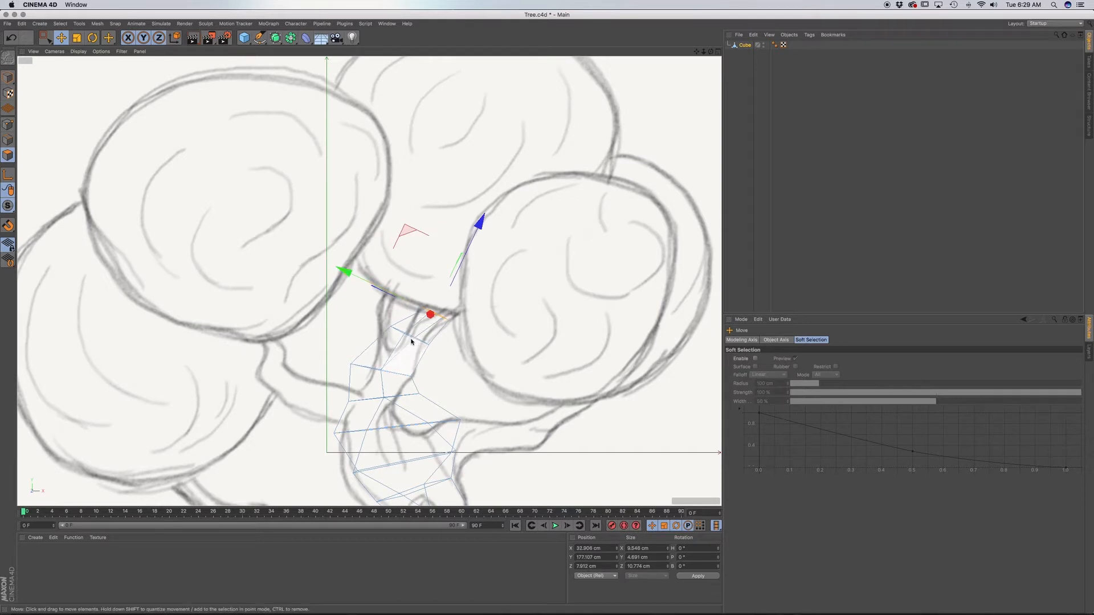
# Scale the edge loop just below the branch tip down to about 11 cm wide.
pyautogui.press('u')
pyautogui.press('l')
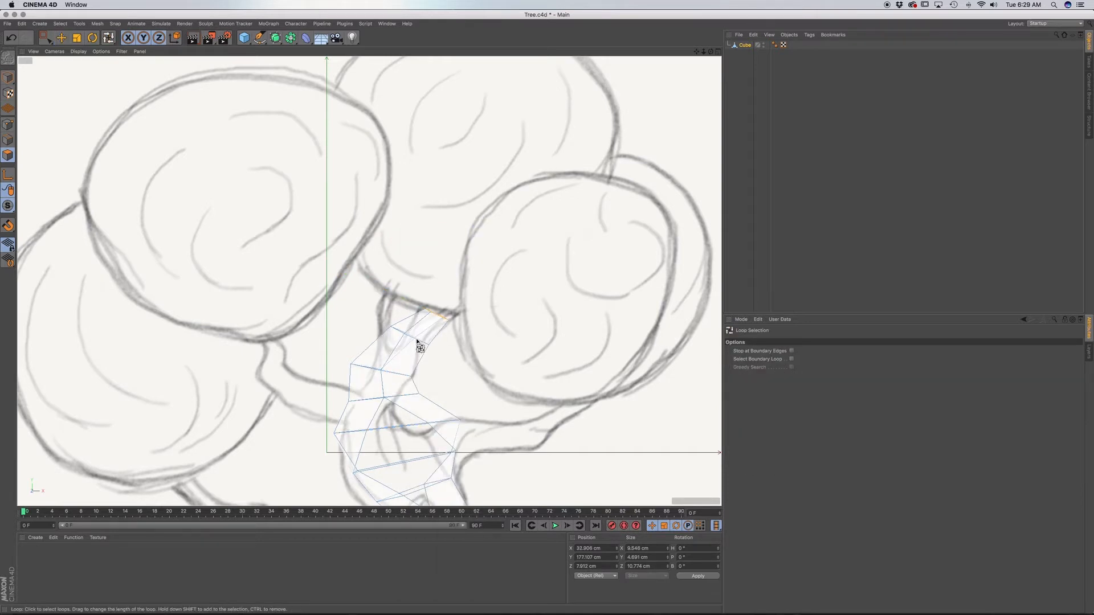
pyautogui.click(417, 340)
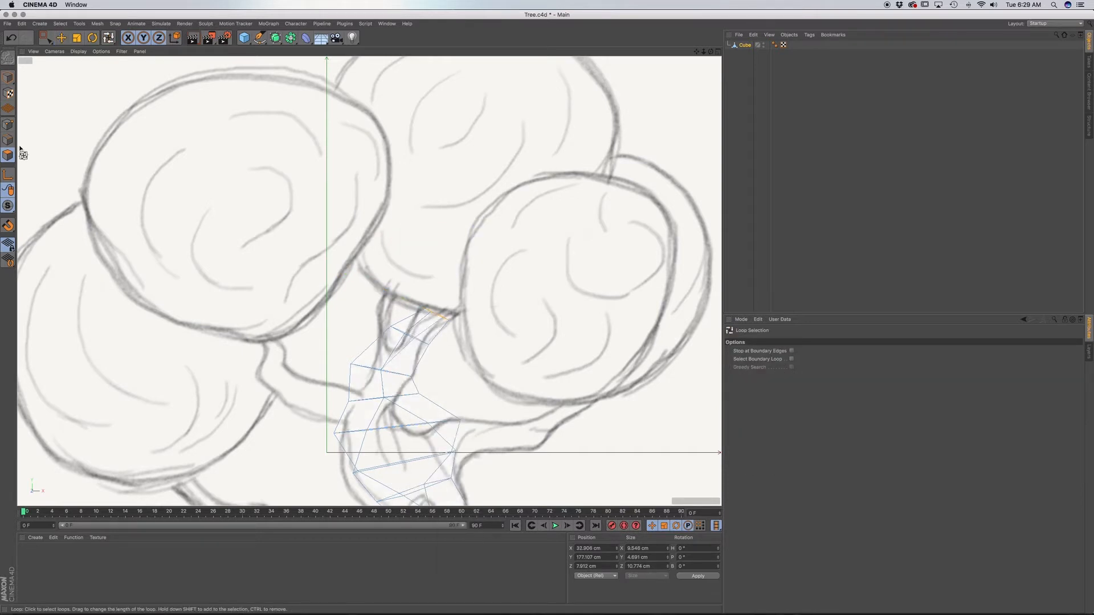
pyautogui.click(420, 341)
pyautogui.press('t')
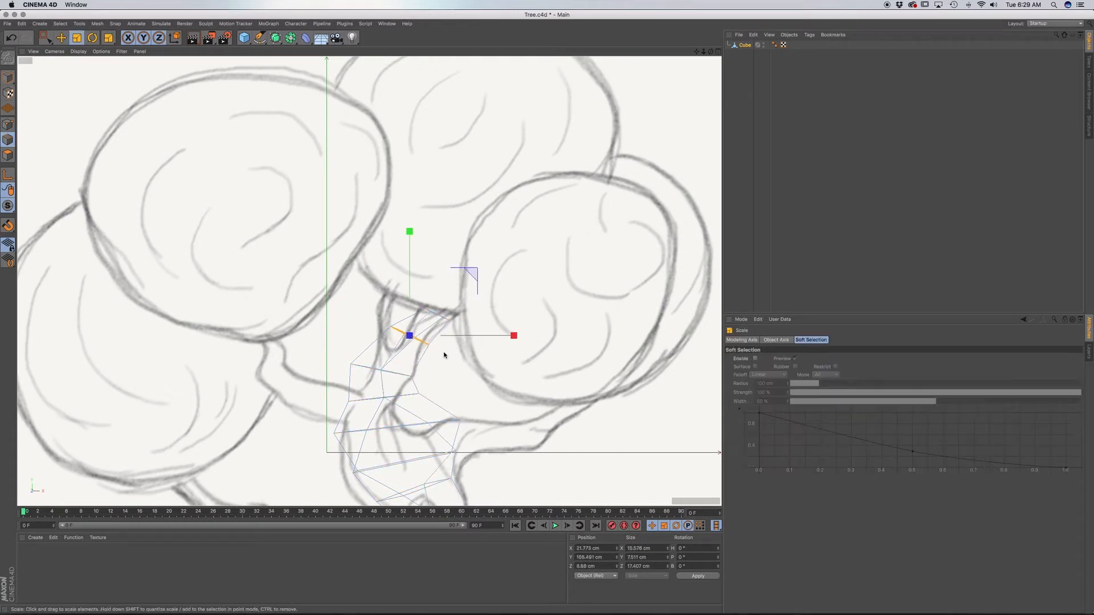
pyautogui.moveTo(445, 356); pyautogui.dragTo(418, 349)
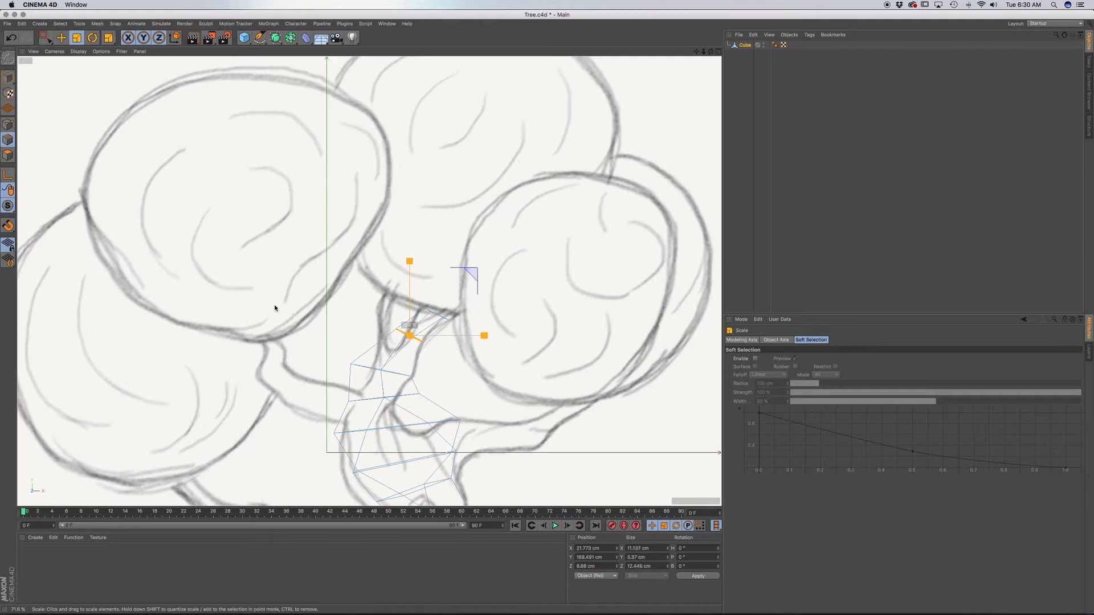
pyautogui.moveTo(269, 305); pyautogui.dragTo(270, 305)
# Scale the next lower edge loop of the branch to about 18 cm wide and move it about 4 cm right and 2 cm up.
pyautogui.press('u')
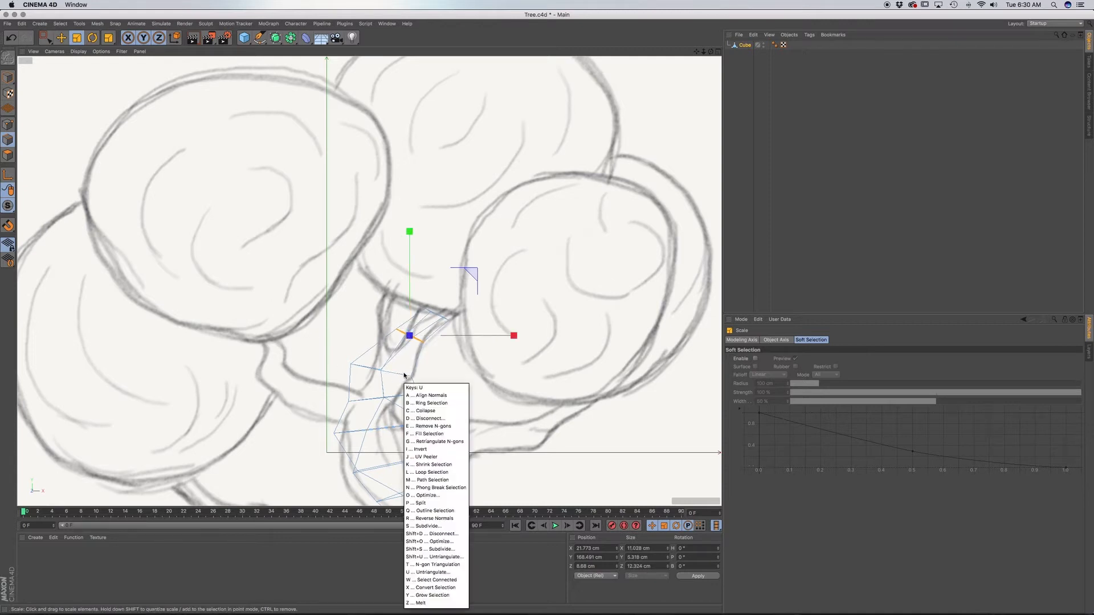
pyautogui.press('l')
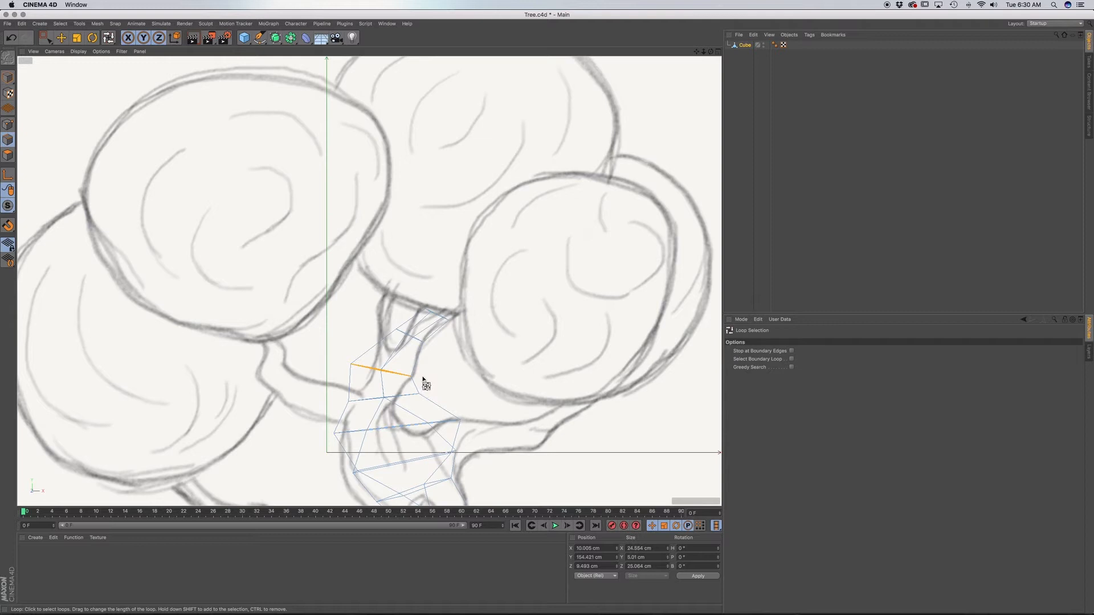
pyautogui.press('t')
pyautogui.moveTo(458, 384); pyautogui.dragTo(370, 377)
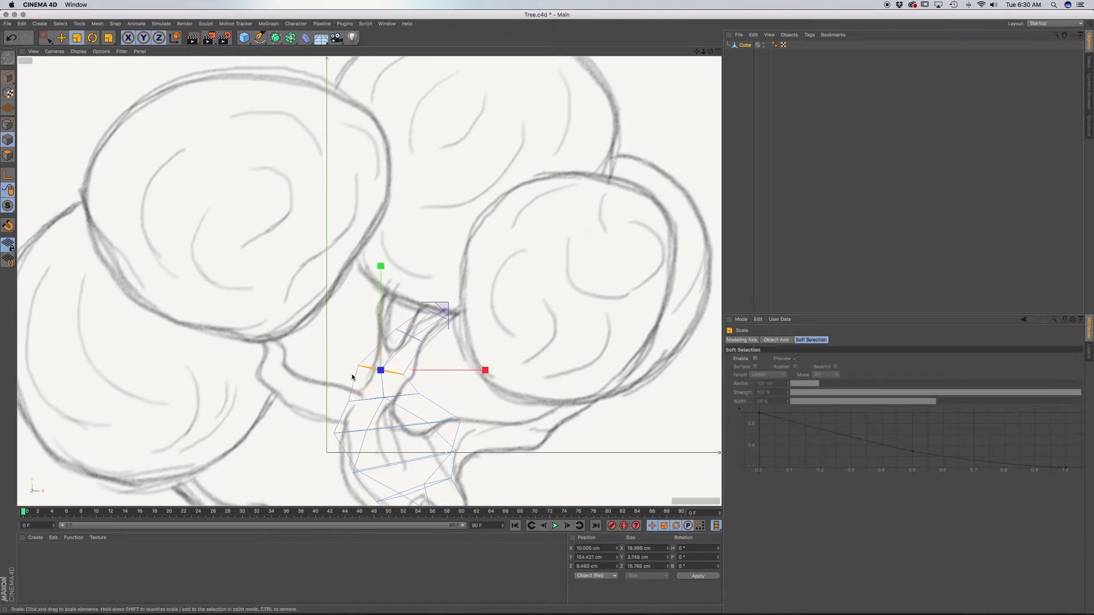
pyautogui.press('e')
pyautogui.moveTo(481, 371); pyautogui.dragTo(491, 371)
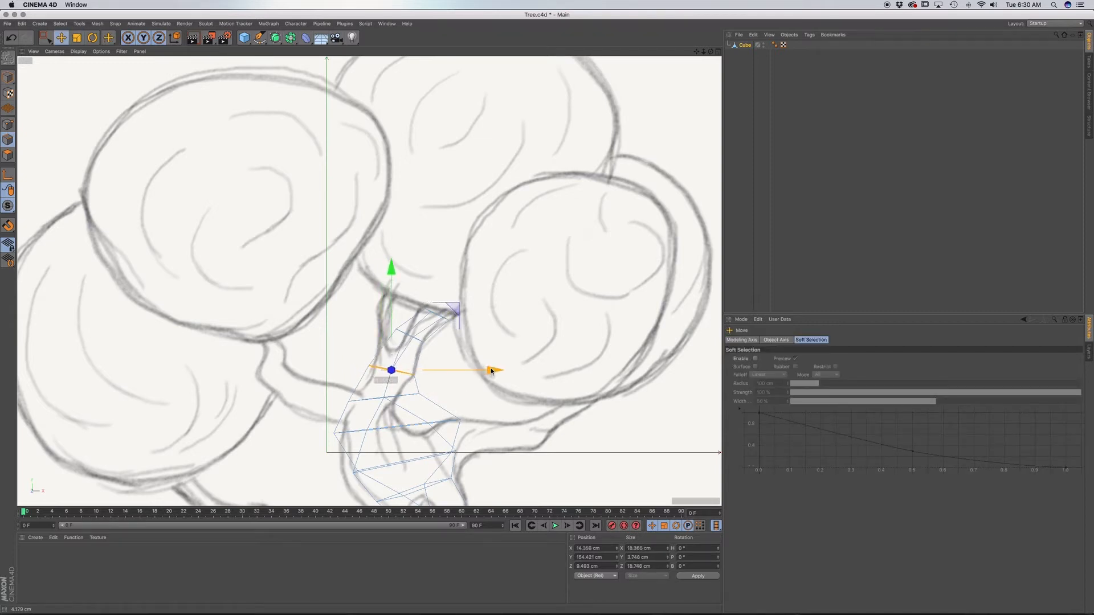
pyautogui.moveTo(391, 275); pyautogui.dragTo(393, 269)
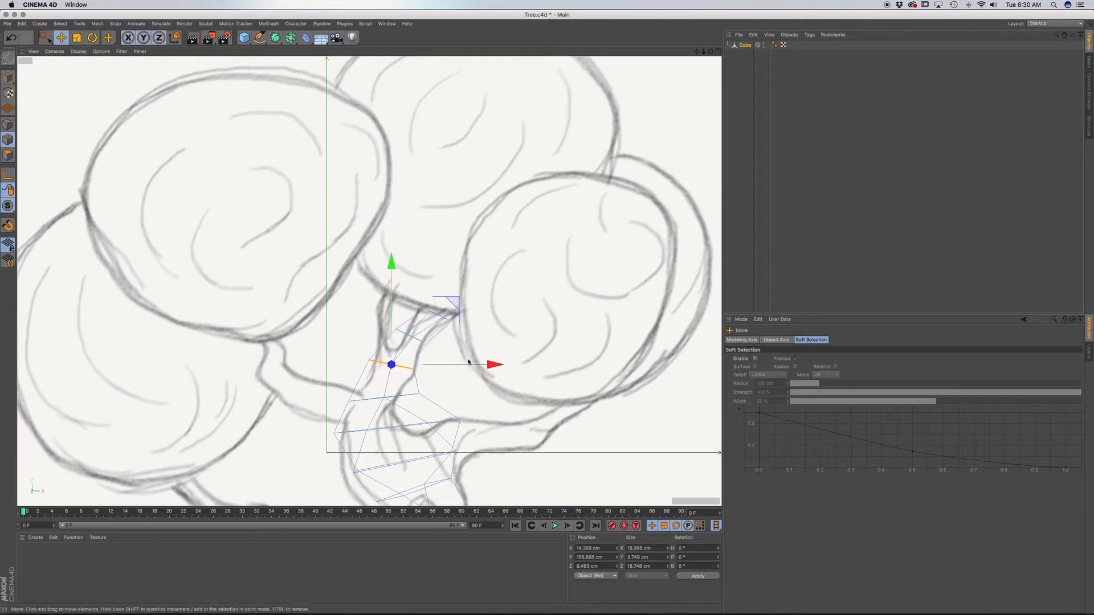
# Scale the edge loop where the right branch forks off to about 48 cm wide and shift it slightly left.
pyautogui.keyDown('alt'); pyautogui.moveTo(449, 423); pyautogui.dragTo(447, 340, button='middle'); pyautogui.keyUp('alt')
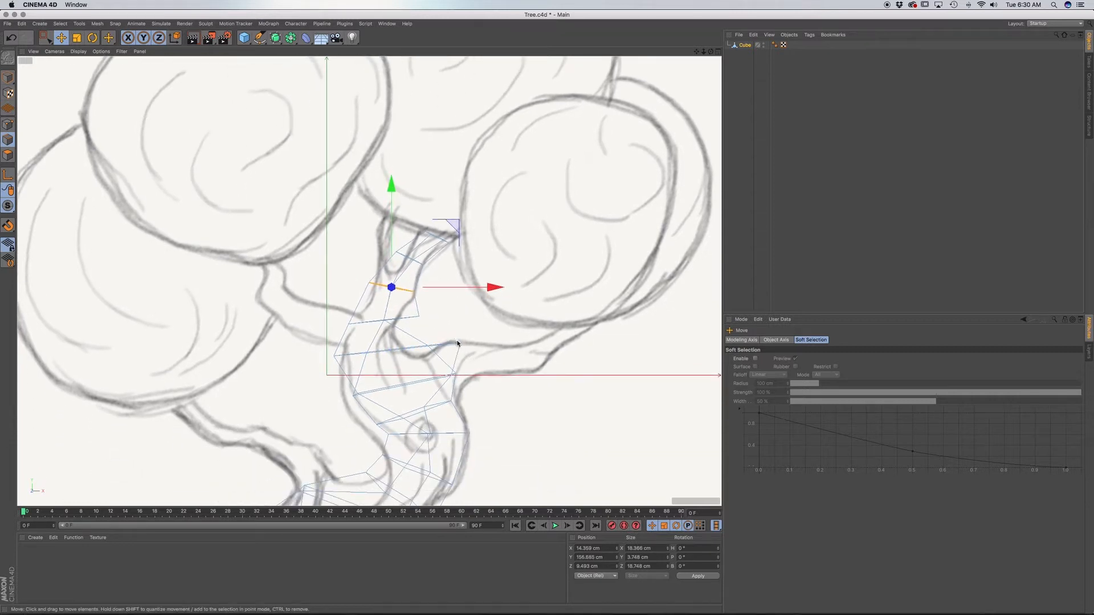
pyautogui.click(456, 346)
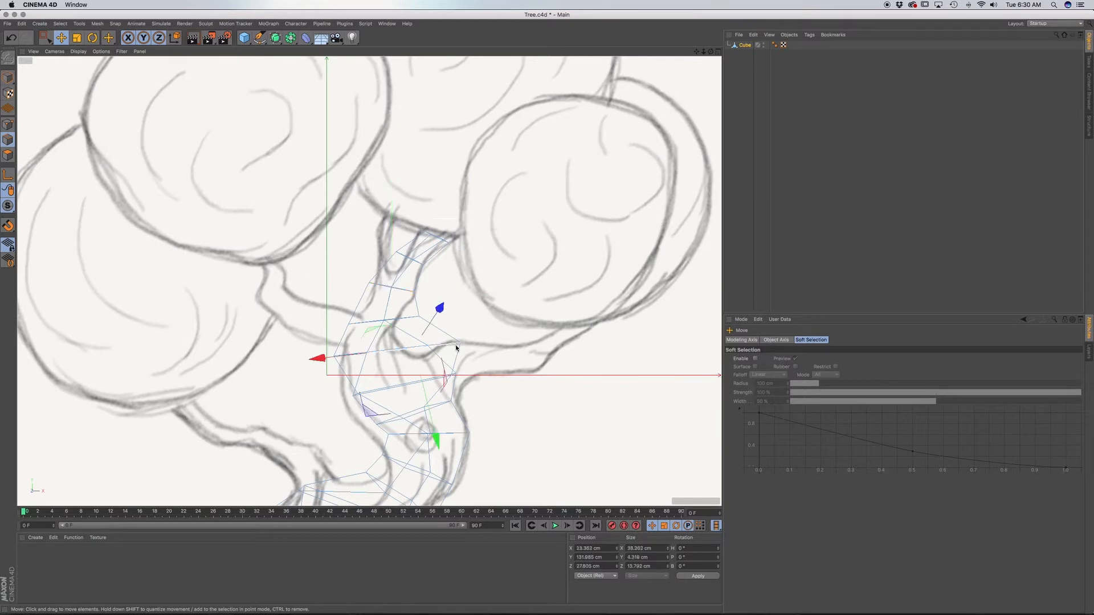
pyautogui.press('u')
pyautogui.press('l')
pyautogui.click(458, 351)
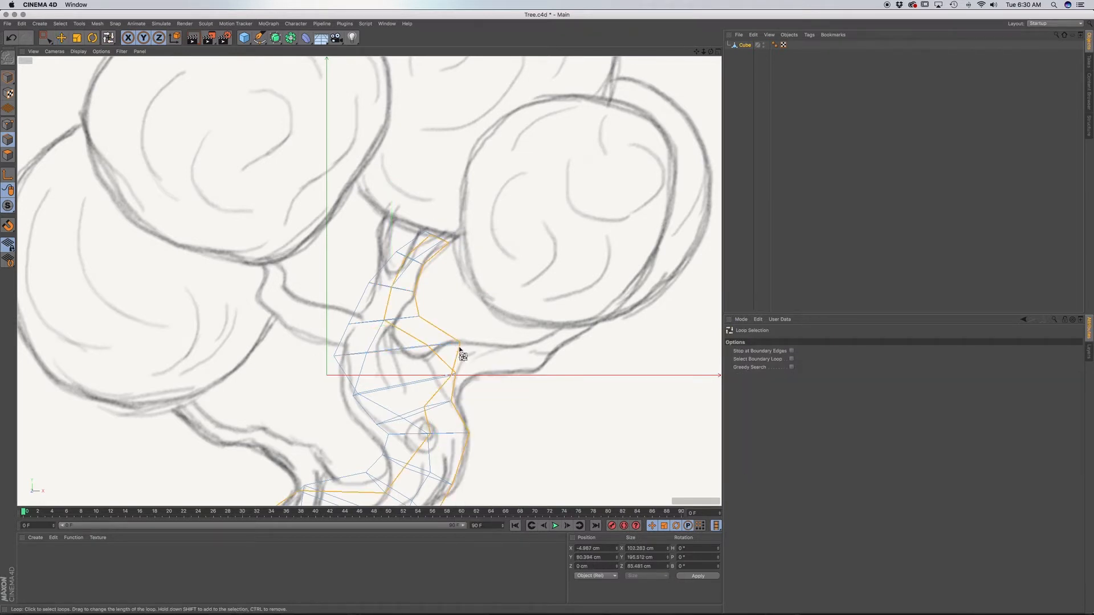
pyautogui.click(437, 349)
pyautogui.press('t')
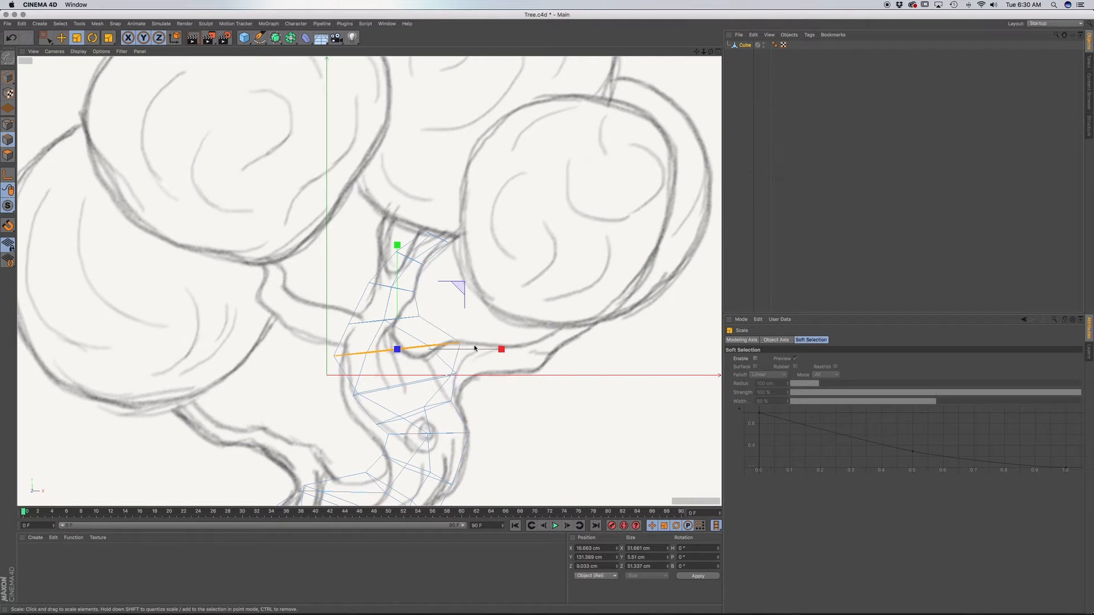
pyautogui.moveTo(488, 331)
pyautogui.mouseDown()
pyautogui.moveTo(469, 299)
pyautogui.moveTo(464, 334)
pyautogui.moveTo(495, 350)
pyautogui.mouseUp()
pyautogui.press('e')
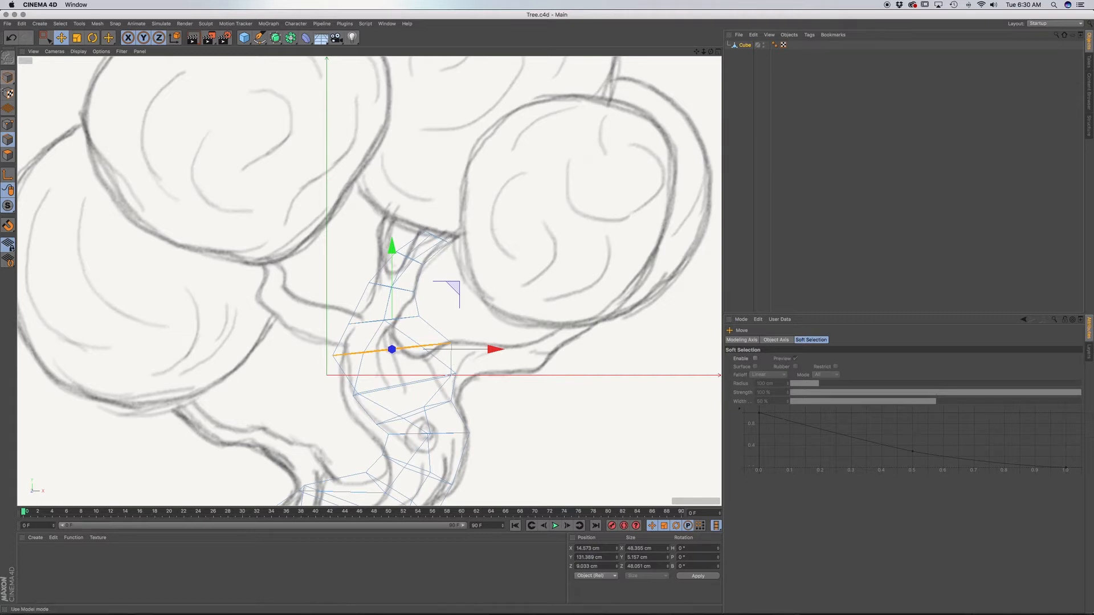
# Extrude the face at the branch tip about 10 cm further in polygon mode.
pyautogui.click(8, 153)
pyautogui.press('d')
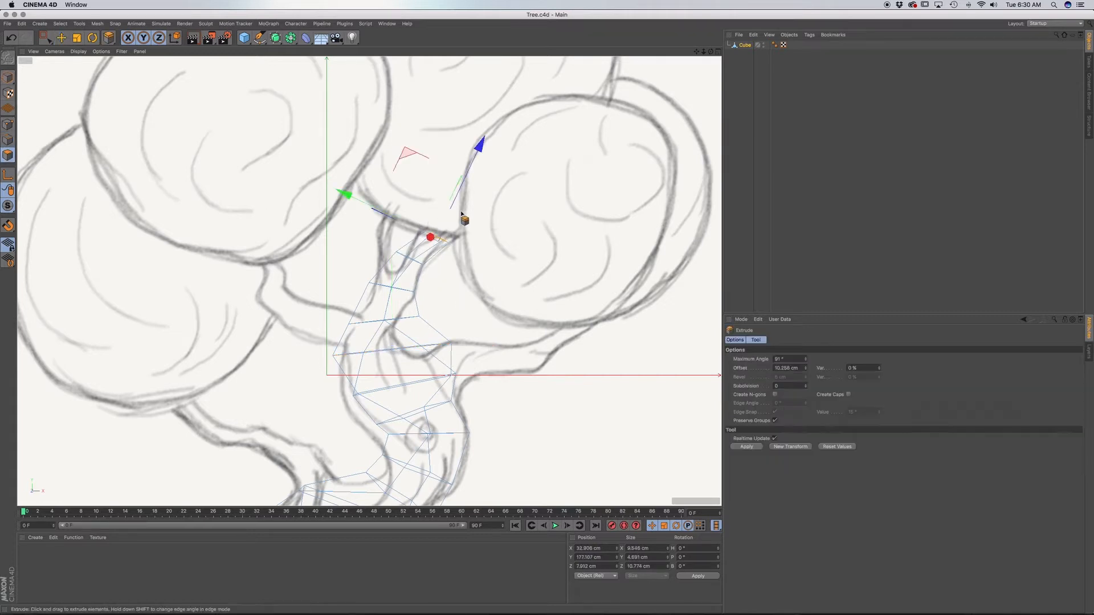
pyautogui.moveTo(439, 238); pyautogui.dragTo(449, 214)
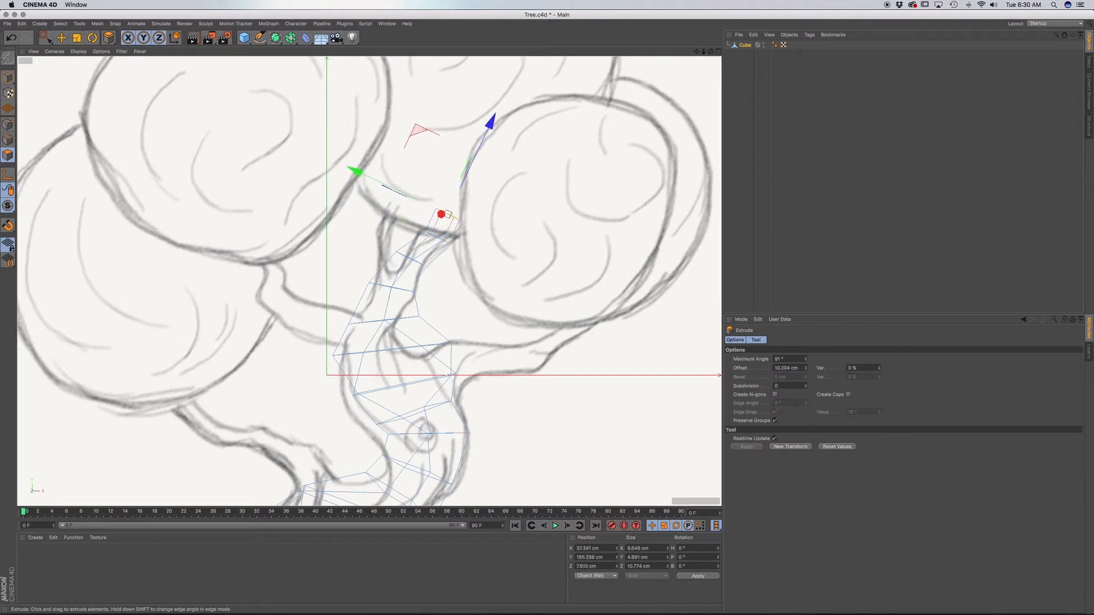
# Scale the tip face to about 8 cm wide and move it about 4 cm outward and 7 cm right along the branch.
pyautogui.press('t')
pyautogui.moveTo(487, 145); pyautogui.dragTo(440, 188)
pyautogui.press('e')
pyautogui.moveTo(487, 135); pyautogui.dragTo(492, 126)
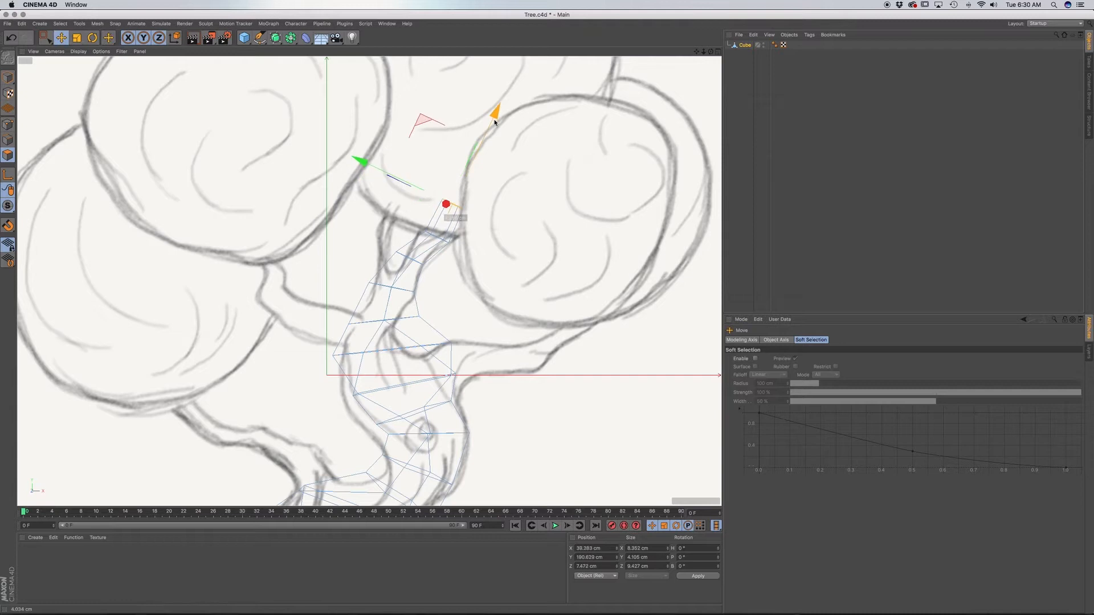
pyautogui.moveTo(362, 164); pyautogui.dragTo(379, 176)
pyautogui.press('F1')
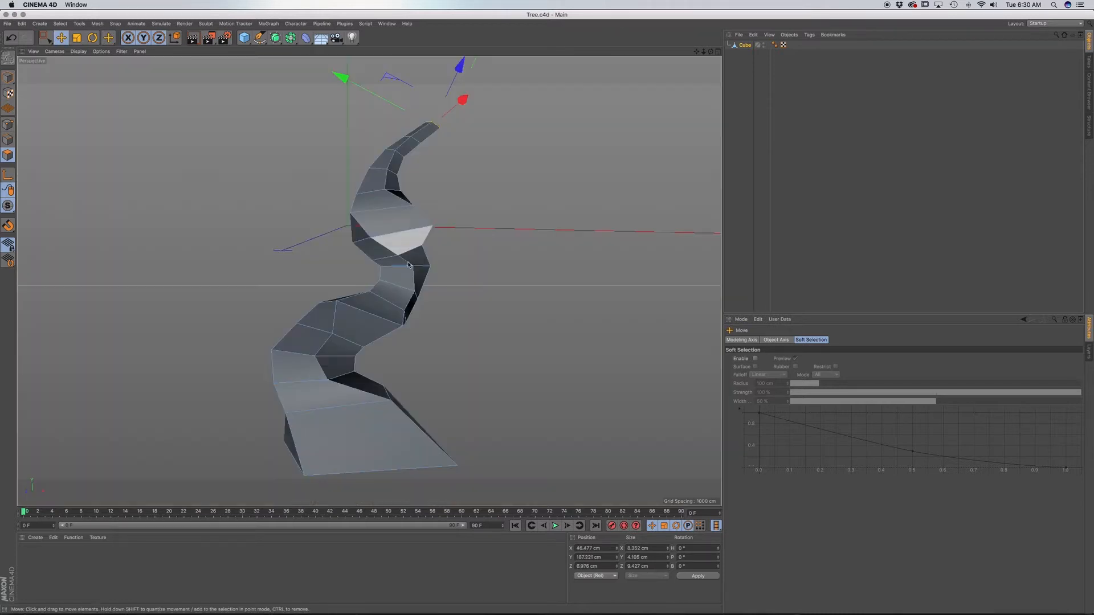
pyautogui.moveTo(406, 291)
pyautogui.keyDown('alt'); pyautogui.mouseDown()
pyautogui.moveTo(289, 327)
pyautogui.moveTo(395, 316)
pyautogui.mouseUp(); pyautogui.keyUp('alt')
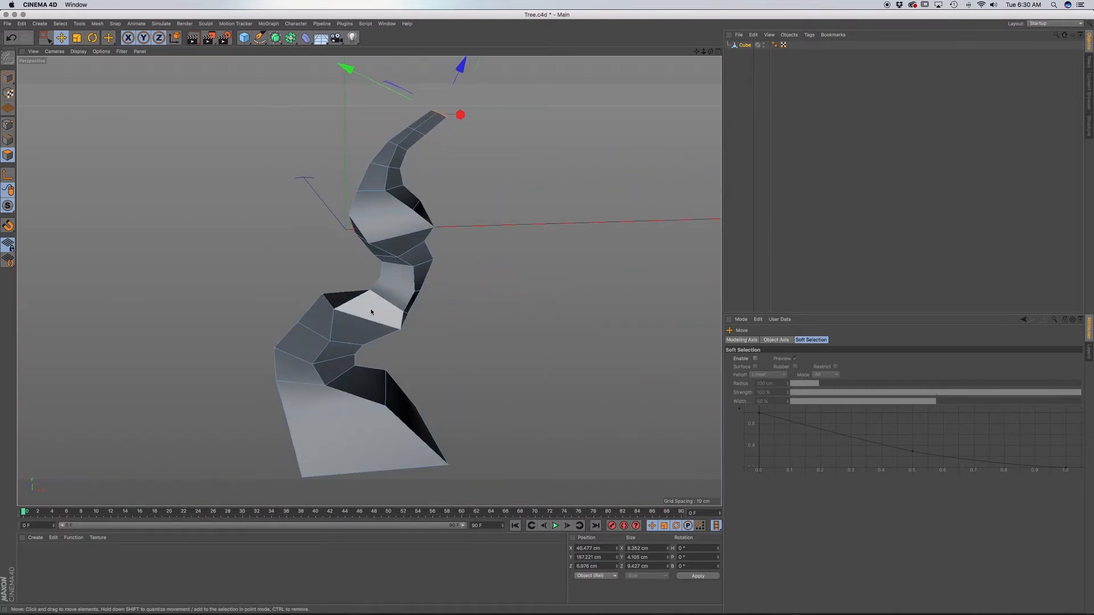
# Extrude the top face of the trunk's ledge where the lower left branch forks off about 12 cm upward.
pyautogui.press('F4')
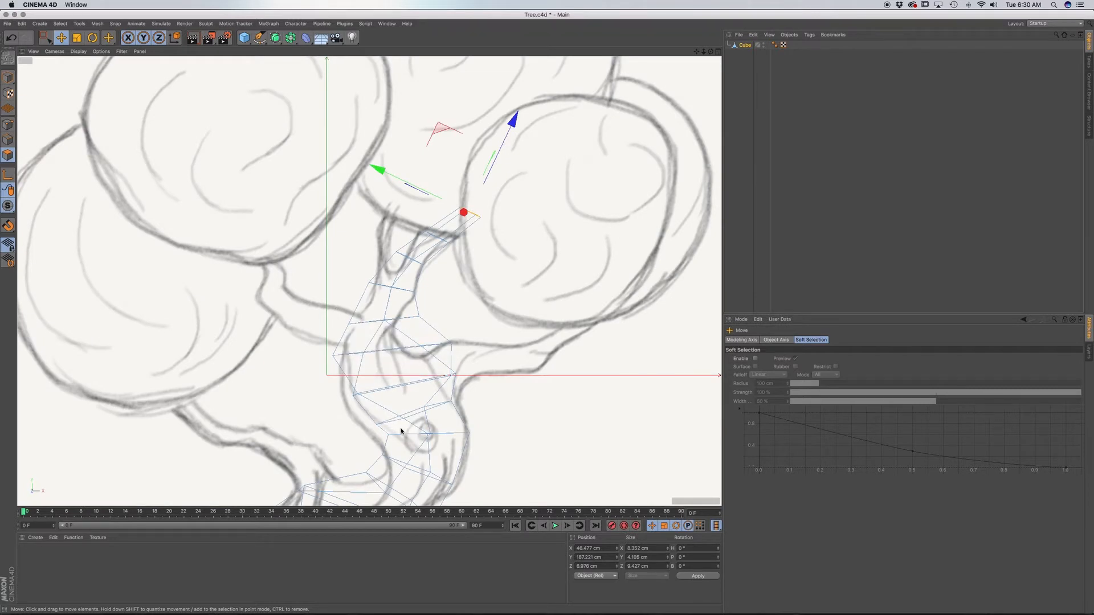
pyautogui.moveTo(401, 432)
pyautogui.keyDown('alt'); pyautogui.mouseDown(button='middle')
pyautogui.moveTo(486, 289)
pyautogui.moveTo(445, 310)
pyautogui.moveTo(454, 288)
pyautogui.moveTo(446, 314)
pyautogui.mouseUp(button='middle'); pyautogui.keyUp('alt')
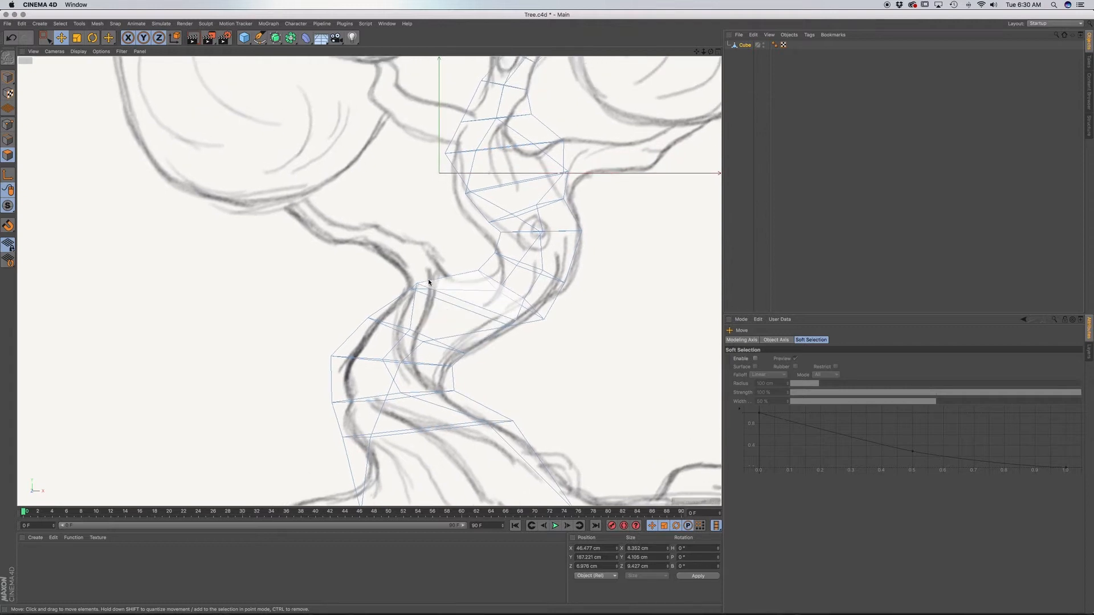
pyautogui.click(436, 304)
pyautogui.press('F1')
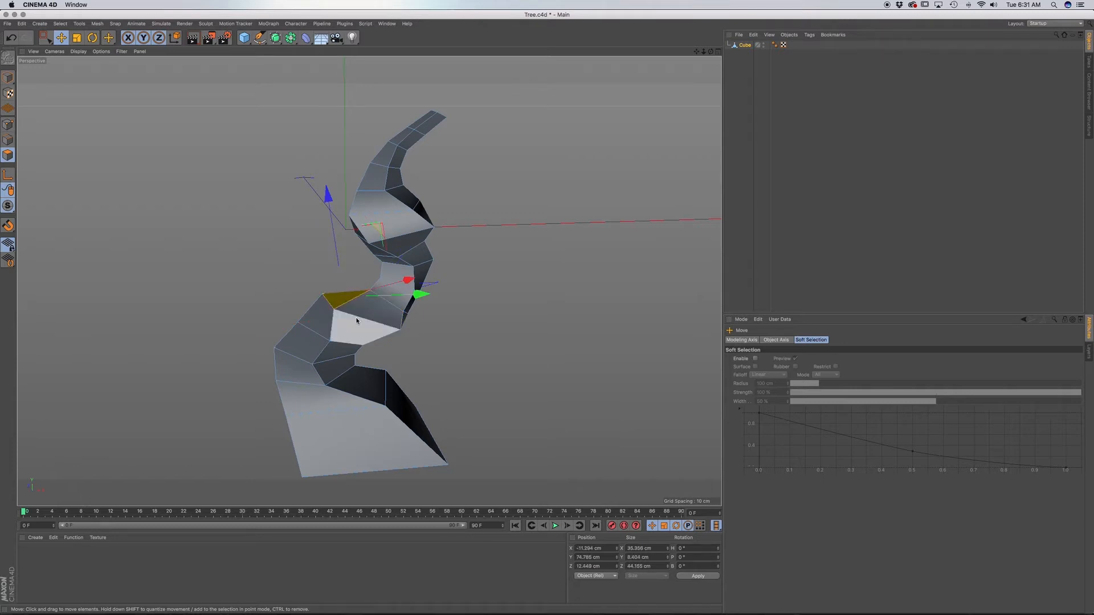
pyautogui.press('F5')
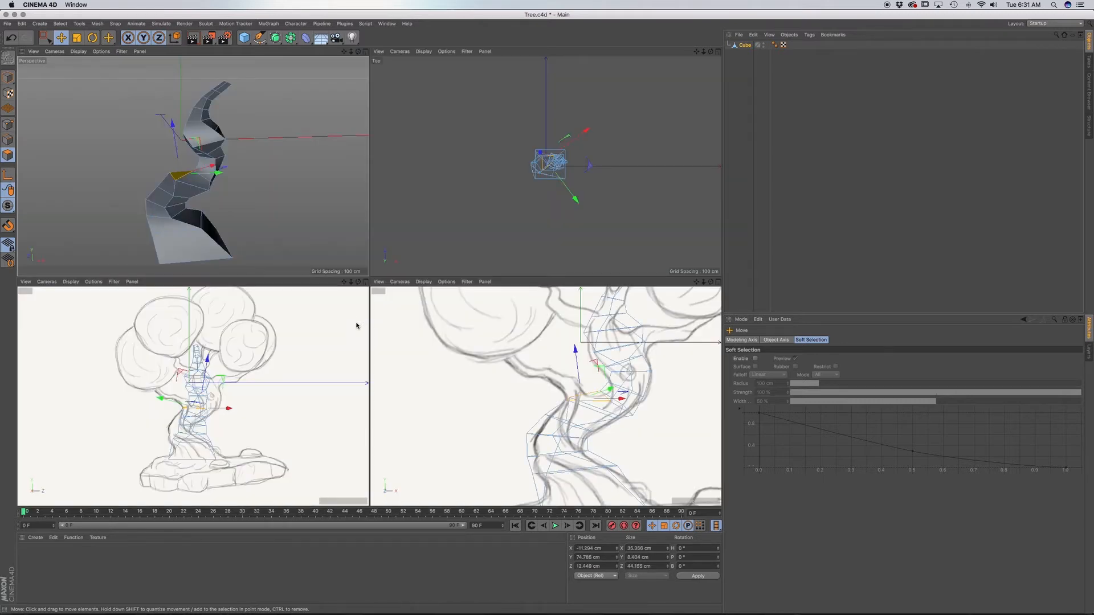
pyautogui.press('F4')
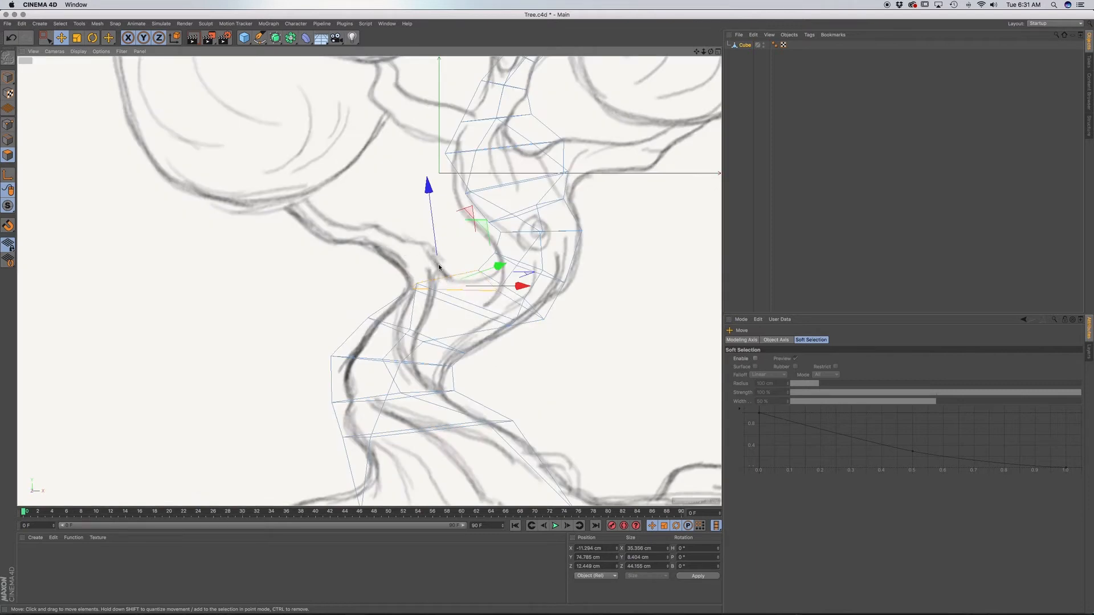
pyautogui.press('d')
pyautogui.moveTo(454, 261)
pyautogui.mouseDown()
pyautogui.moveTo(439, 269)
pyautogui.moveTo(452, 263)
pyautogui.mouseUp()
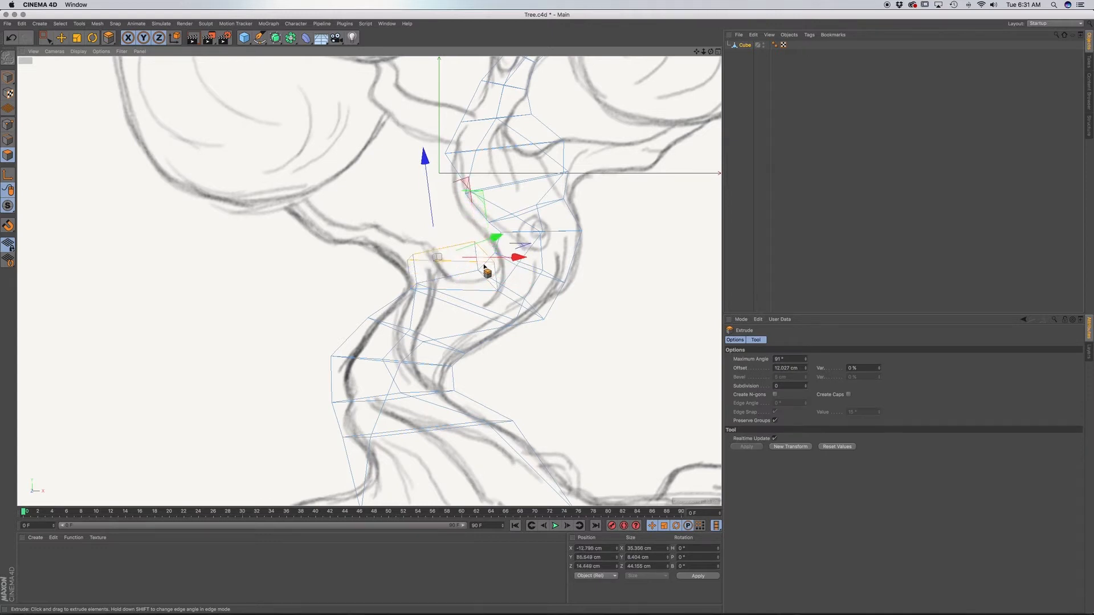
# Scale the extruded face to about 16 cm wide and 20 cm deep, and shift it onto the base of the sketched left branch.
pyautogui.press('t')
pyautogui.moveTo(528, 269); pyautogui.dragTo(308, 279)
pyautogui.press('e')
pyautogui.moveTo(501, 238); pyautogui.dragTo(469, 244)
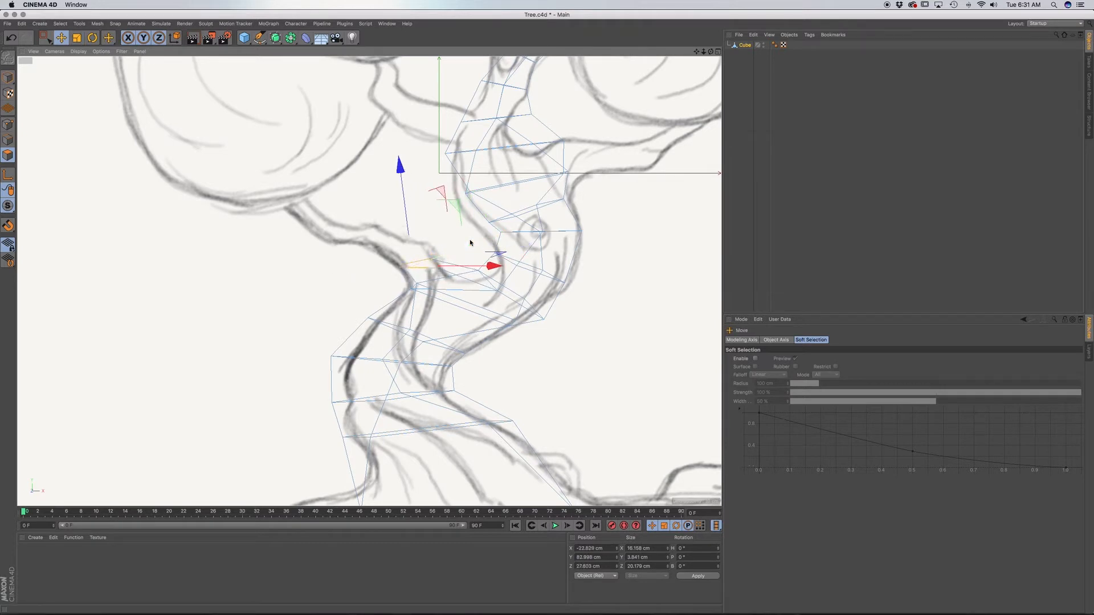
pyautogui.press('F1')
pyautogui.moveTo(372, 303)
pyautogui.keyDown('alt'); pyautogui.mouseDown()
pyautogui.moveTo(342, 373)
pyautogui.moveTo(474, 305)
pyautogui.moveTo(490, 319)
pyautogui.moveTo(362, 309)
pyautogui.mouseUp(); pyautogui.keyUp('alt')
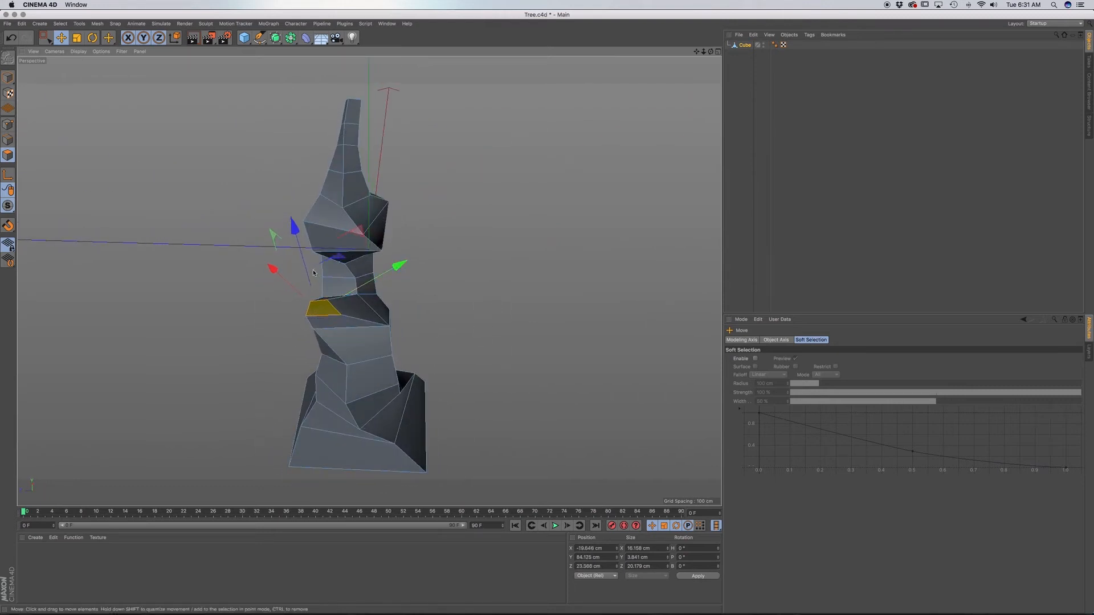
pyautogui.moveTo(274, 269); pyautogui.dragTo(283, 270)
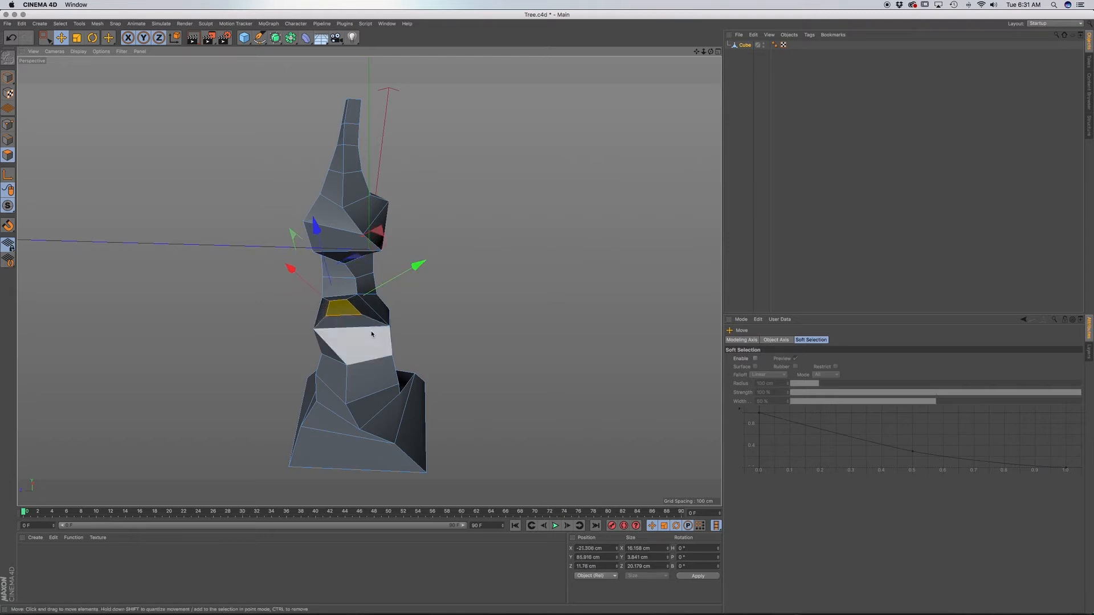
# Reposition the corner points of the left branch's top face with Live Selection in point mode to even out its shape.
pyautogui.keyDown('alt'); pyautogui.moveTo(353, 342); pyautogui.dragTo(379, 326); pyautogui.keyUp('alt')
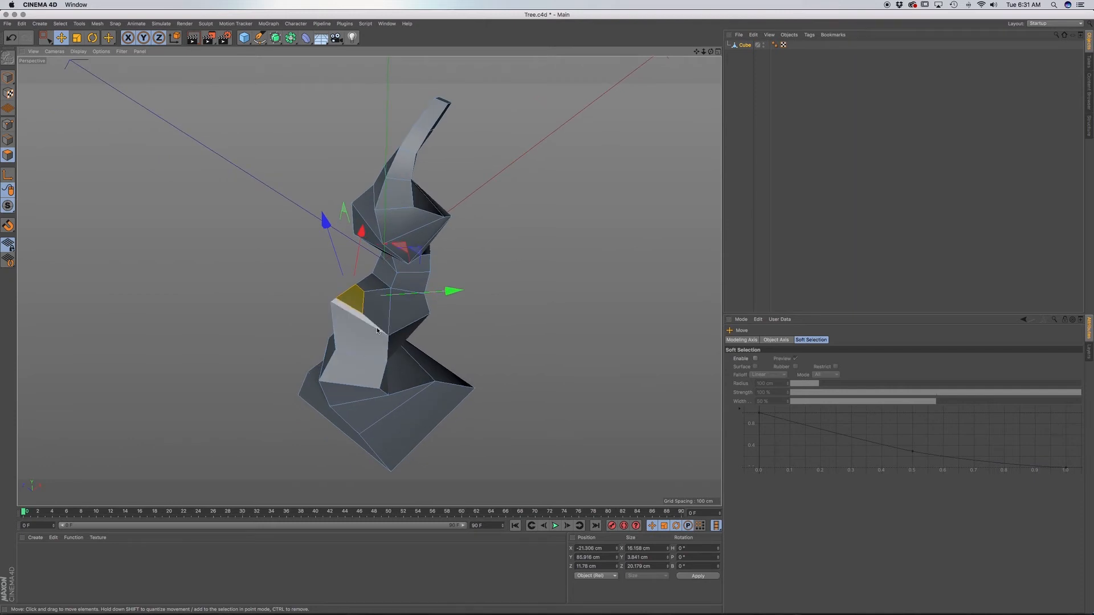
pyautogui.scroll(10, 360, 296)
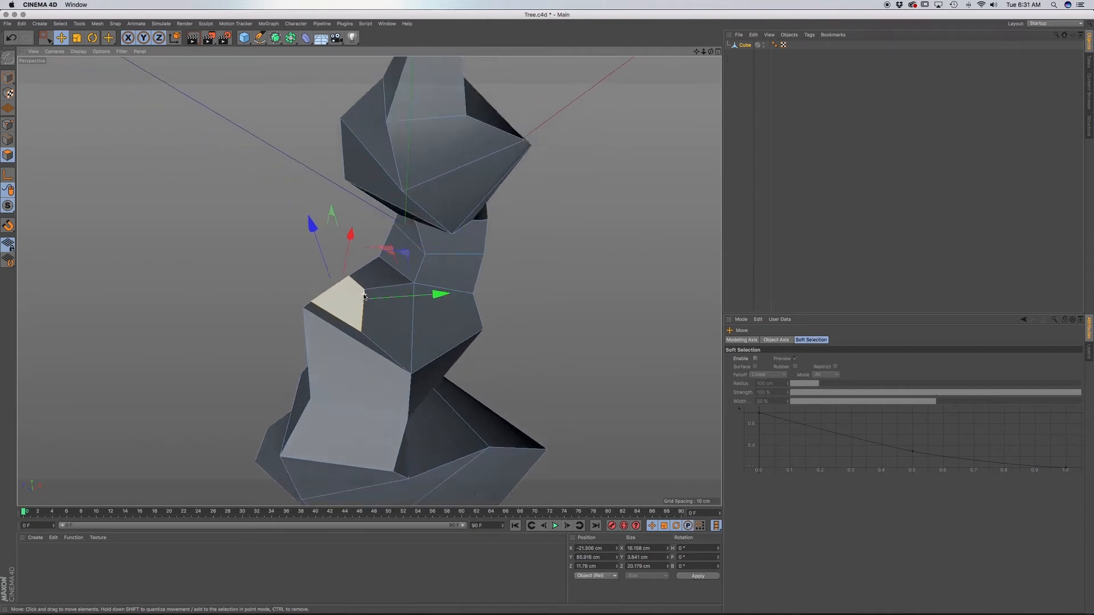
pyautogui.click(49, 39)
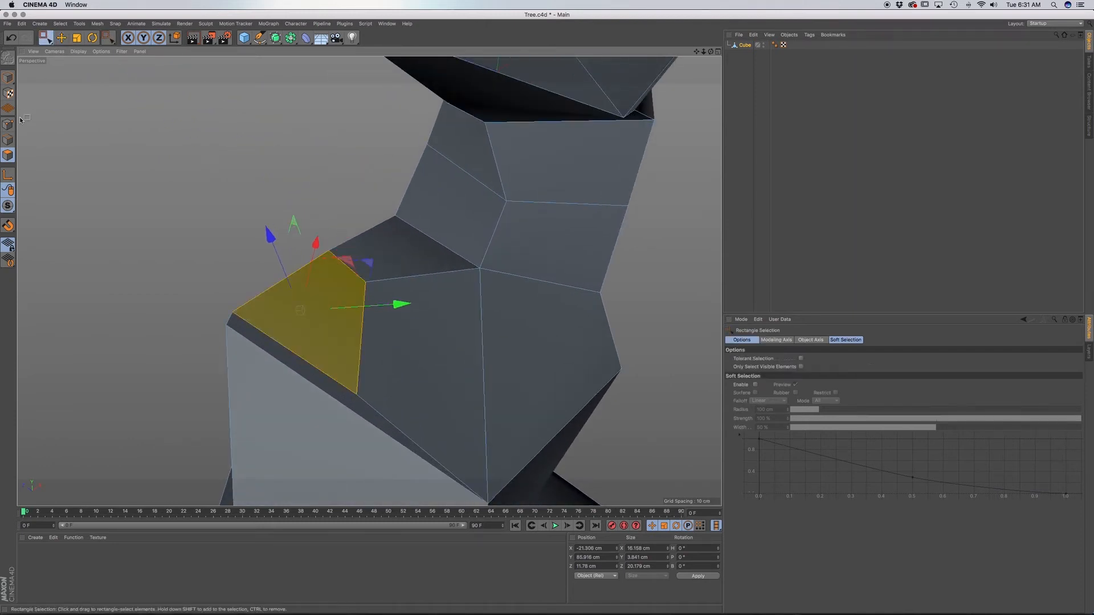
pyautogui.click(11, 123)
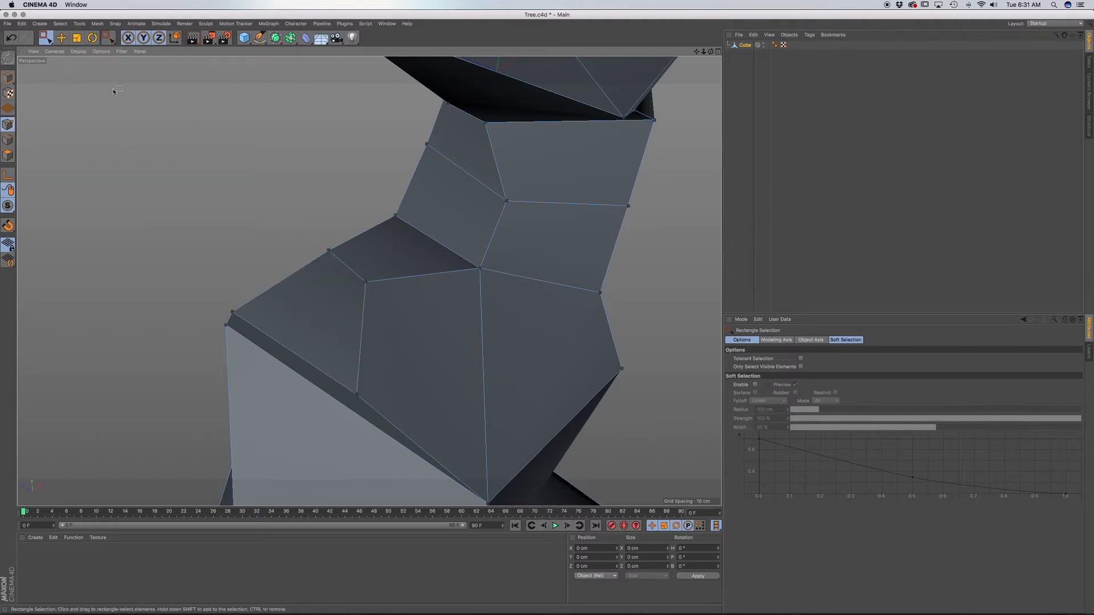
pyautogui.click(56, 43)
pyautogui.click(79, 56)
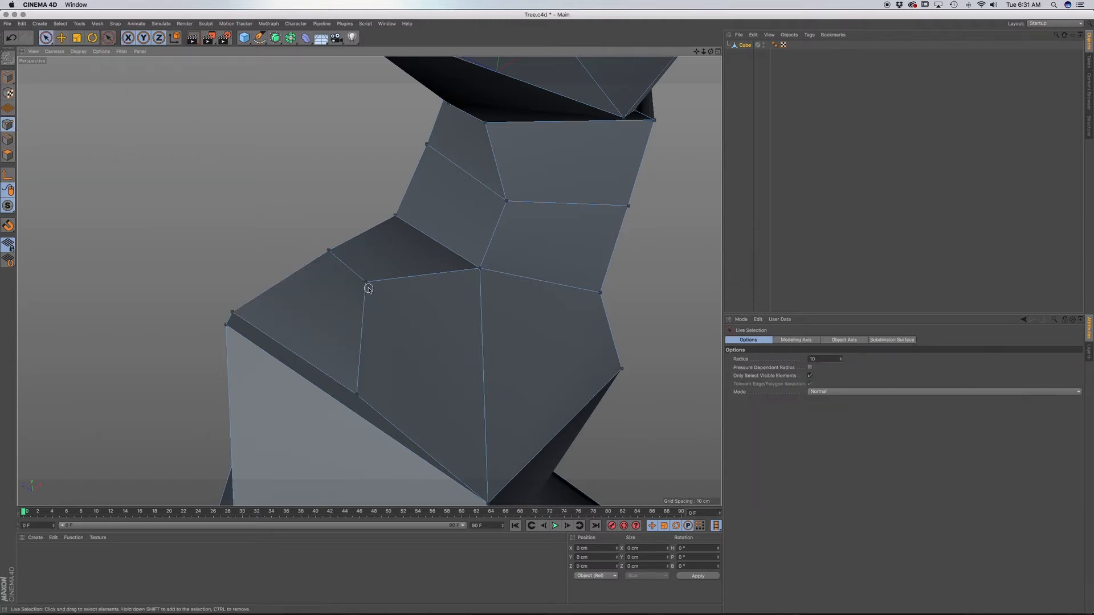
pyautogui.moveTo(302, 249); pyautogui.dragTo(328, 248)
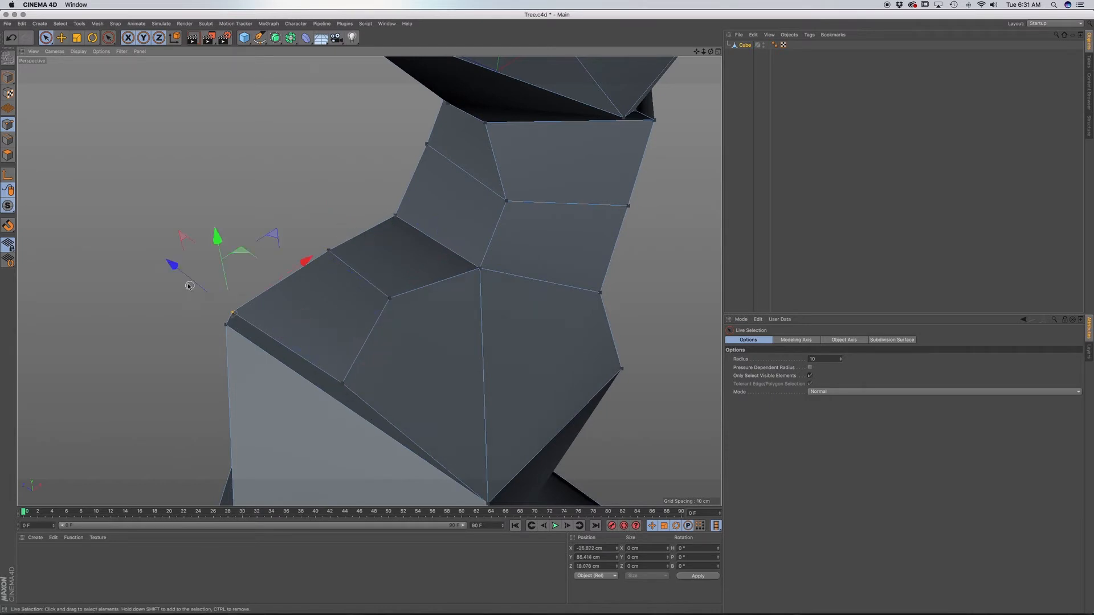
pyautogui.click(342, 381)
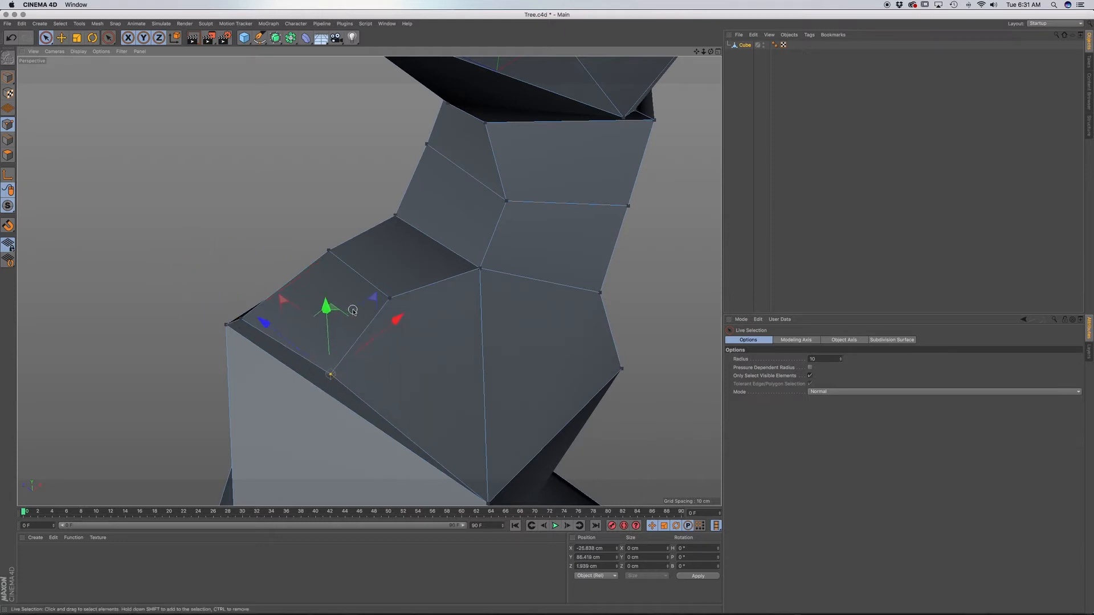
pyautogui.click(391, 298)
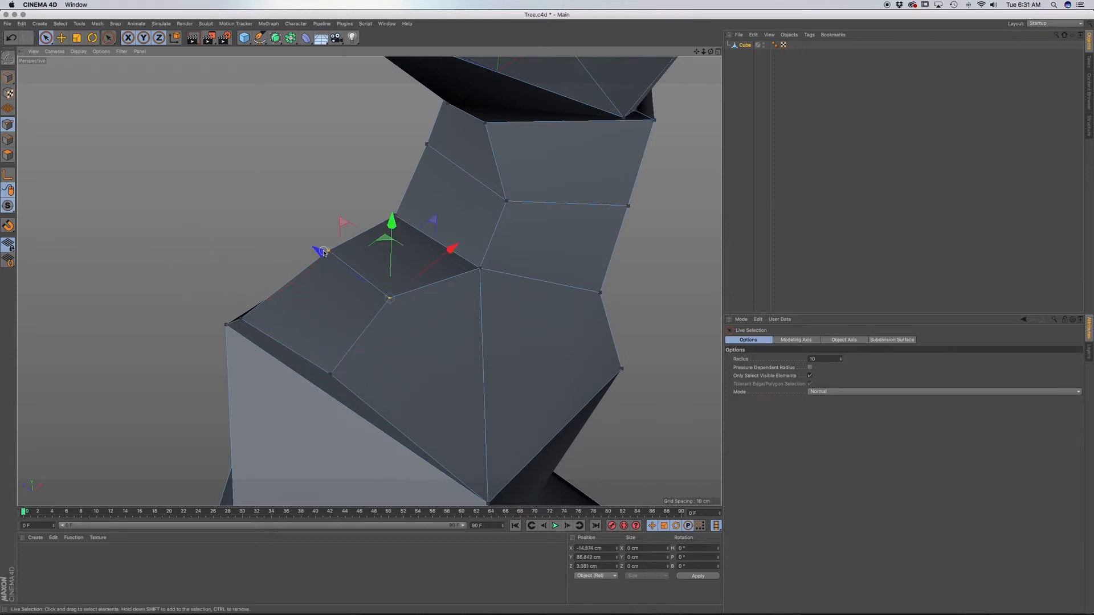
pyautogui.keyDown('shift'); pyautogui.click(324, 253); pyautogui.keyUp('shift')
pyautogui.moveTo(423, 230); pyautogui.dragTo(414, 238)
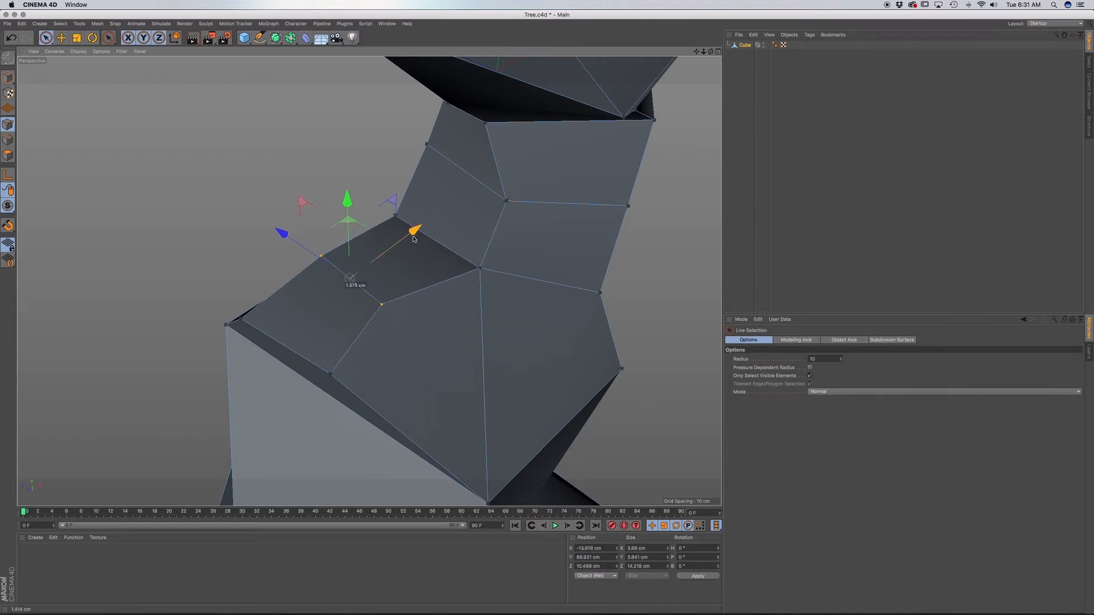
# Adjust the outer back corner point, then raise the inner back corner about 1 cm and shift it about 2 cm left.
pyautogui.click(242, 319)
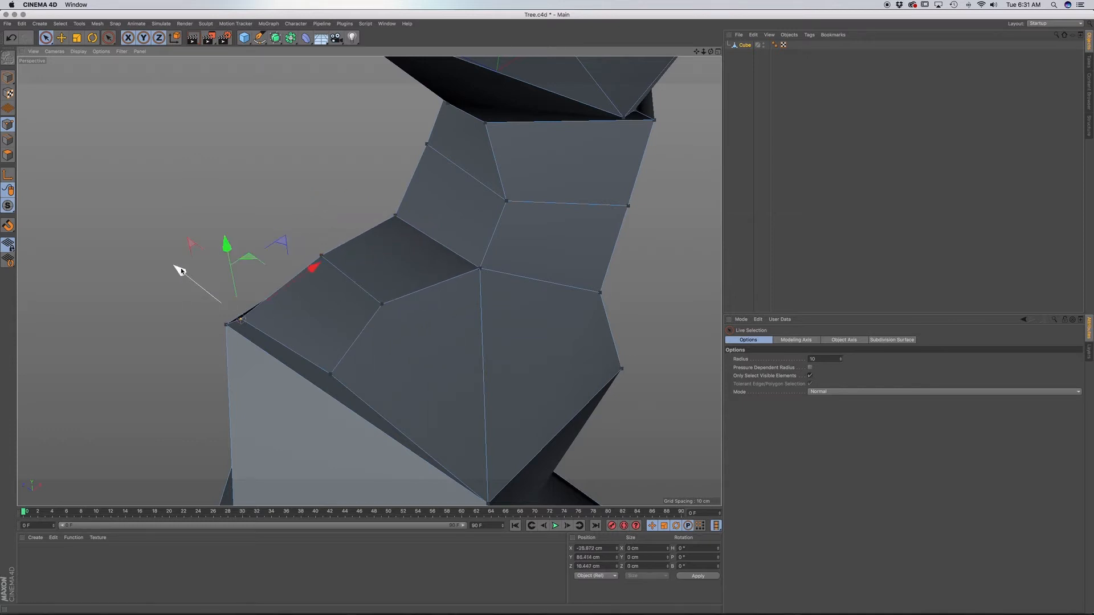
pyautogui.keyDown('alt'); pyautogui.moveTo(282, 344); pyautogui.dragTo(369, 315); pyautogui.keyUp('alt')
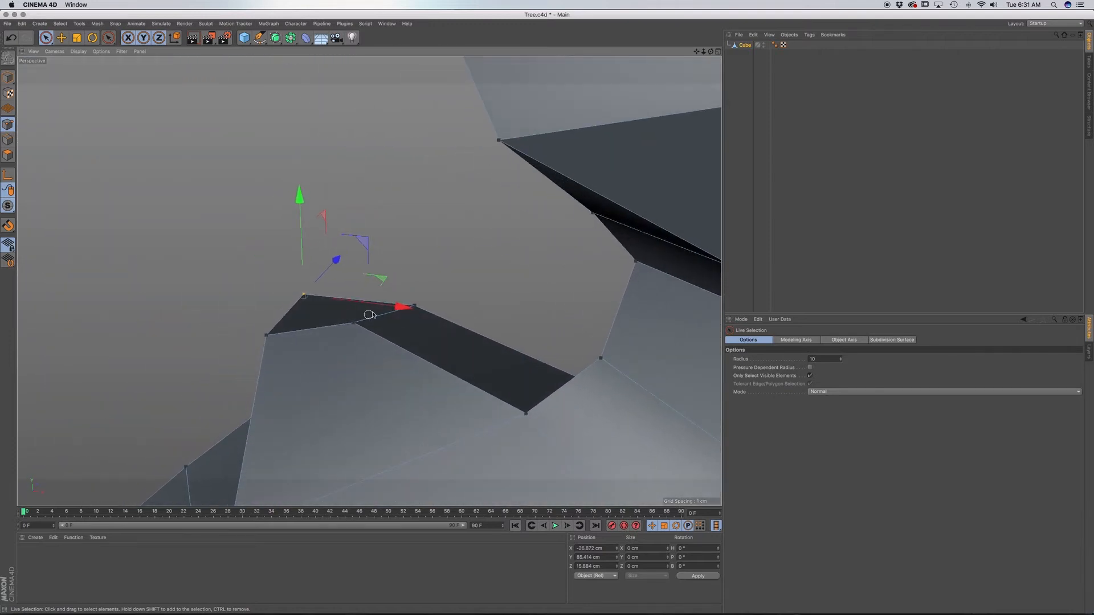
pyautogui.moveTo(418, 215); pyautogui.dragTo(414, 205)
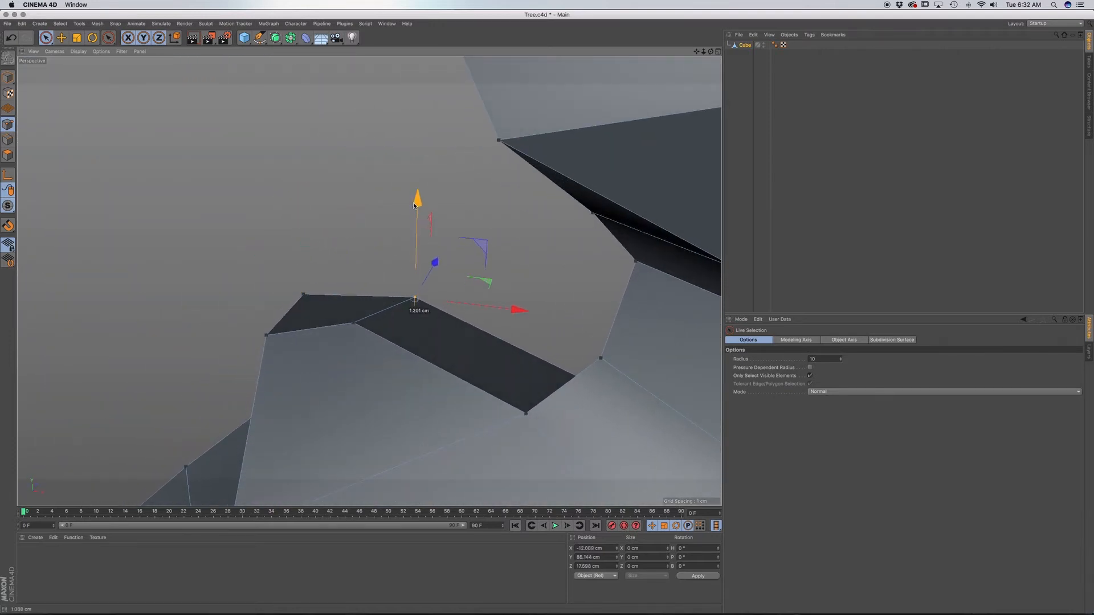
pyautogui.moveTo(510, 311); pyautogui.dragTo(500, 309)
pyautogui.keyDown('alt'); pyautogui.moveTo(453, 354); pyautogui.dragTo(329, 246); pyautogui.keyUp('alt')
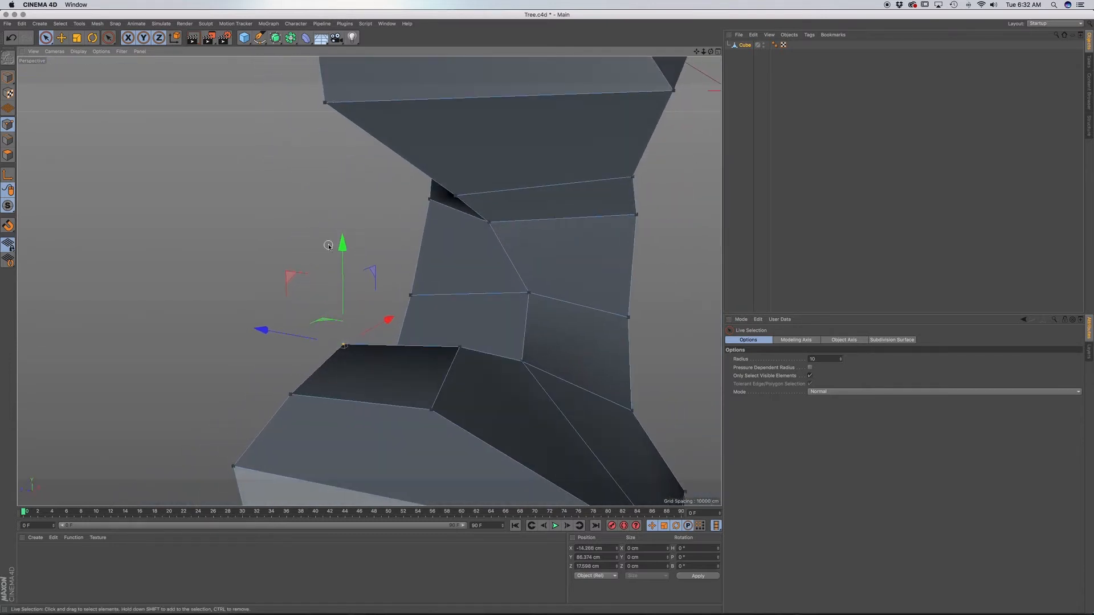
pyautogui.keyDown('alt'); pyautogui.moveTo(374, 333); pyautogui.dragTo(303, 326); pyautogui.keyUp('alt')
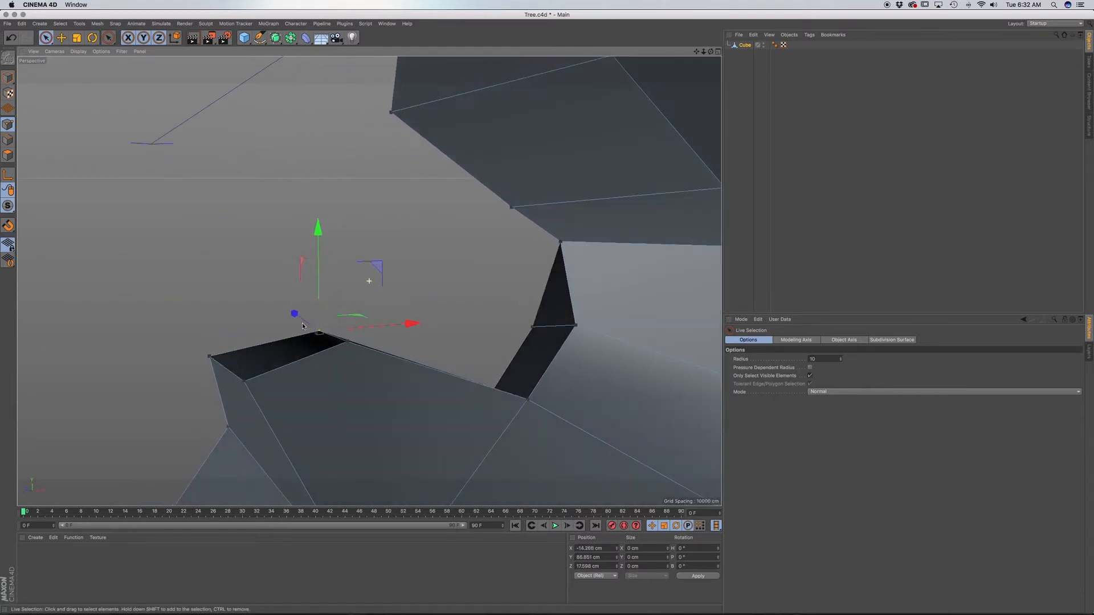
# Flatten the left branch's top face slightly with Scale in polygon mode and extrude it about 6.6 cm.
pyautogui.click(7, 155)
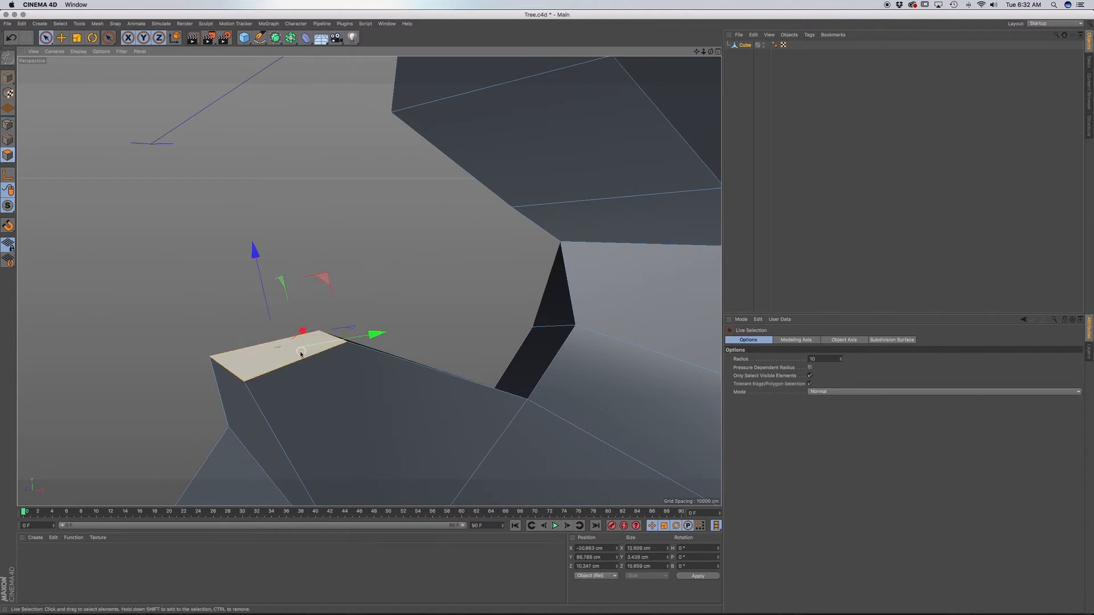
pyautogui.click(296, 350)
pyautogui.press('t')
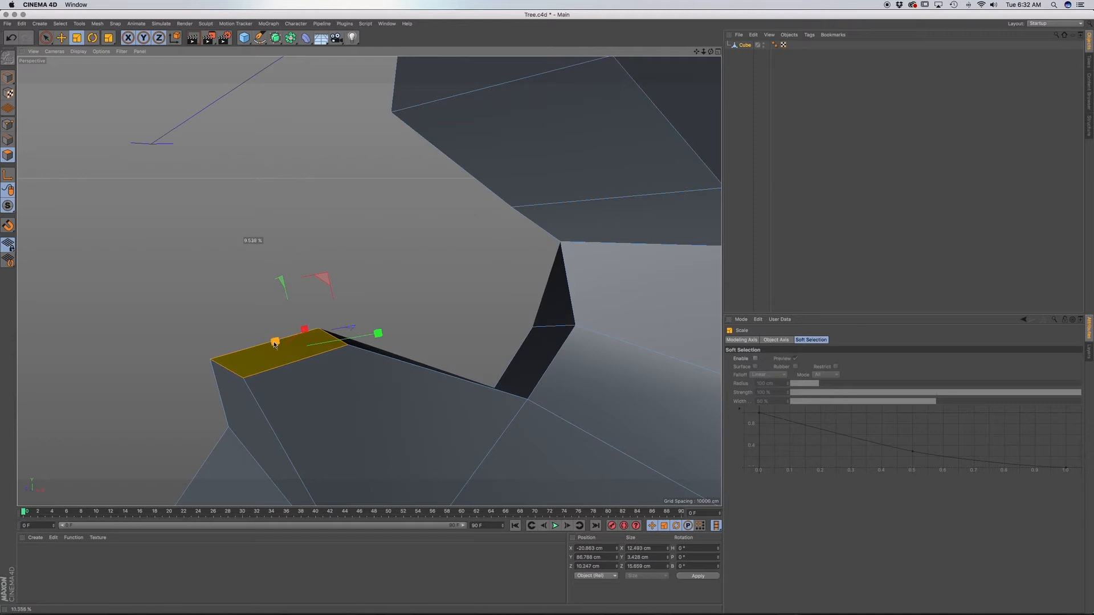
pyautogui.moveTo(275, 350); pyautogui.dragTo(172, 313)
pyautogui.press('d')
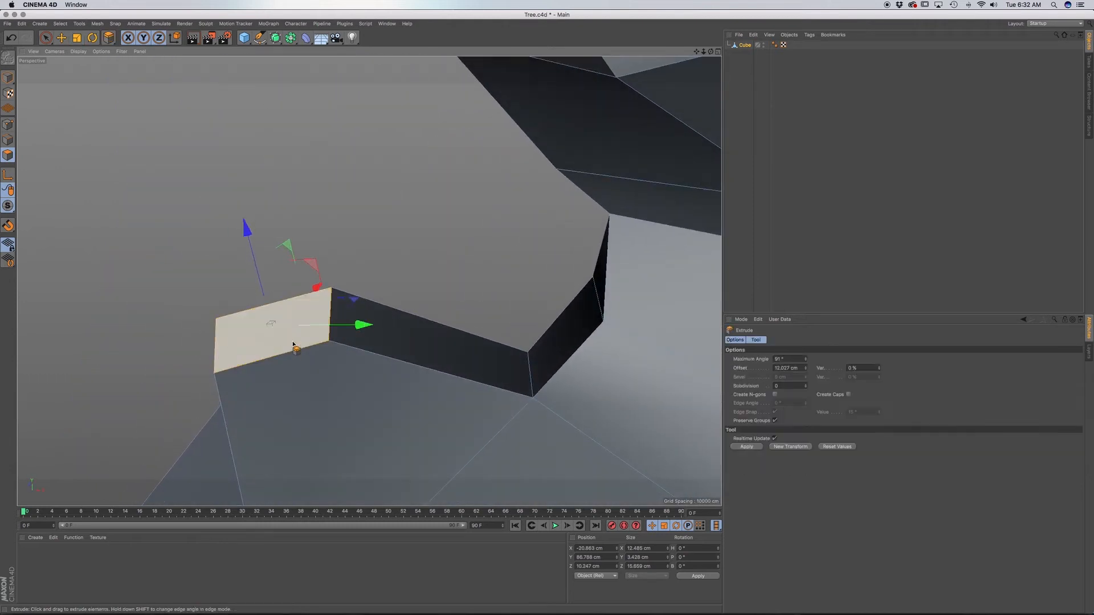
pyautogui.moveTo(325, 375); pyautogui.dragTo(399, 375)
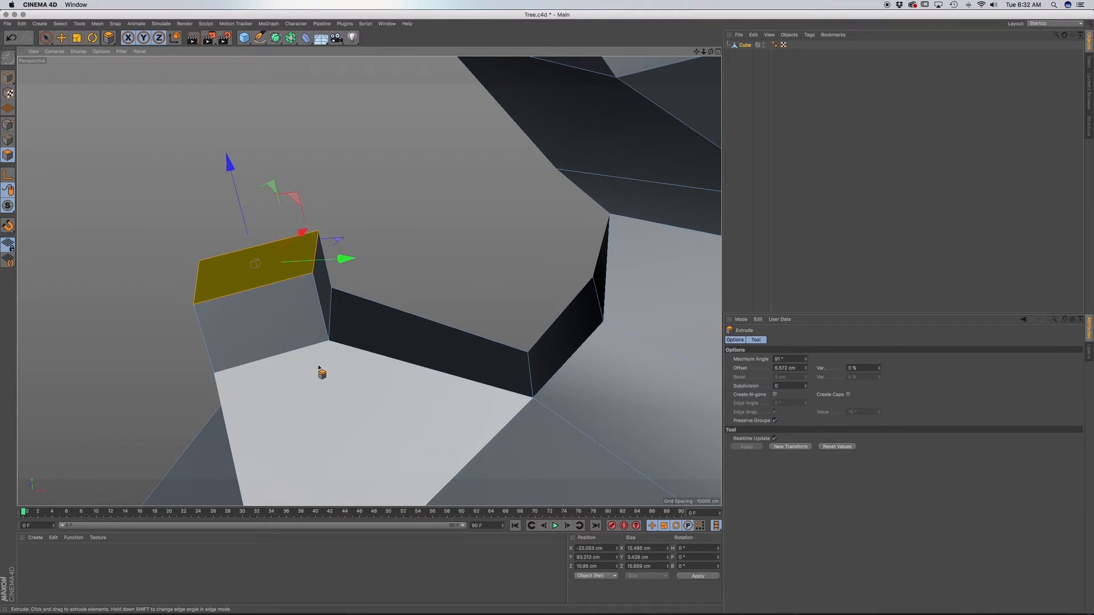
# Rotate the new tip face to lean left along the sketched branch and move it about 7 cm left and 3 cm down.
pyautogui.press('F4')
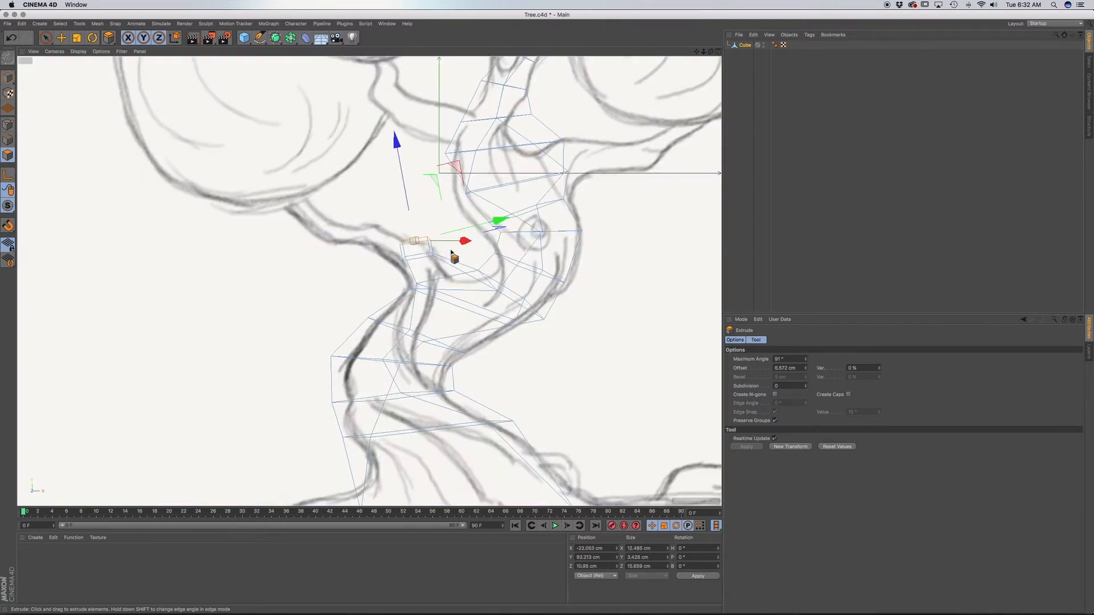
pyautogui.press('r')
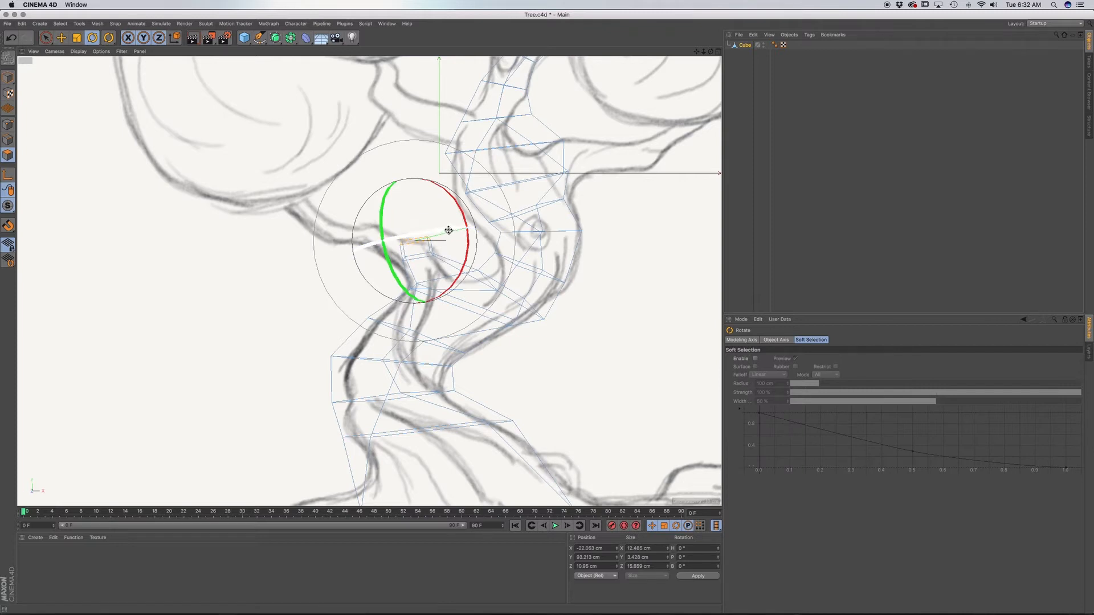
pyautogui.moveTo(449, 230); pyautogui.dragTo(466, 210)
pyautogui.press('e')
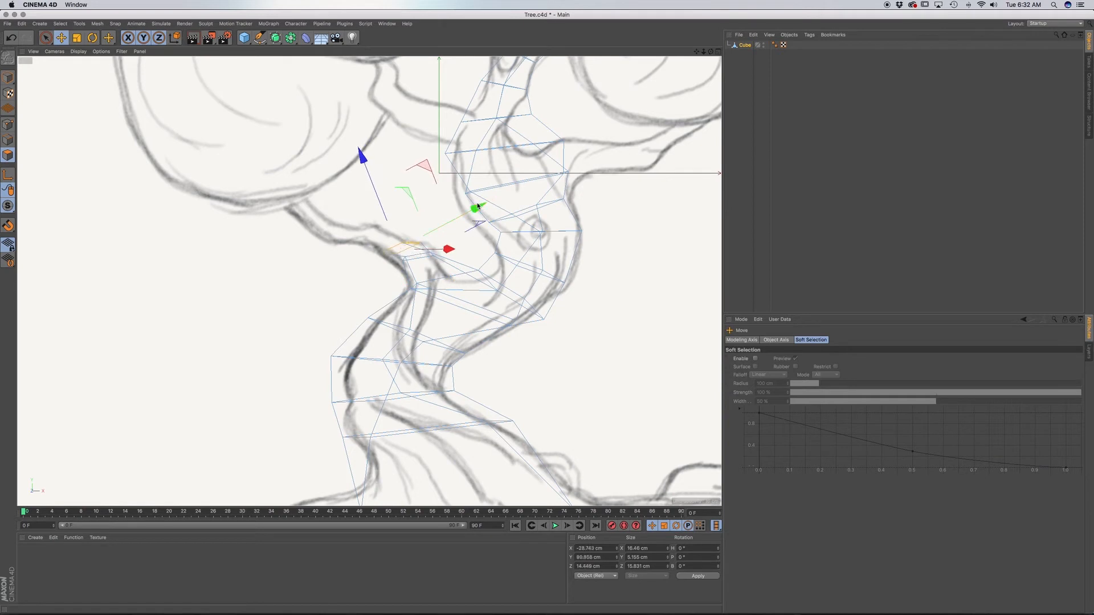
# Extrude the left branch's tip face about 7.7 cm further and tilt it more steeply along the sketch.
pyautogui.press('d')
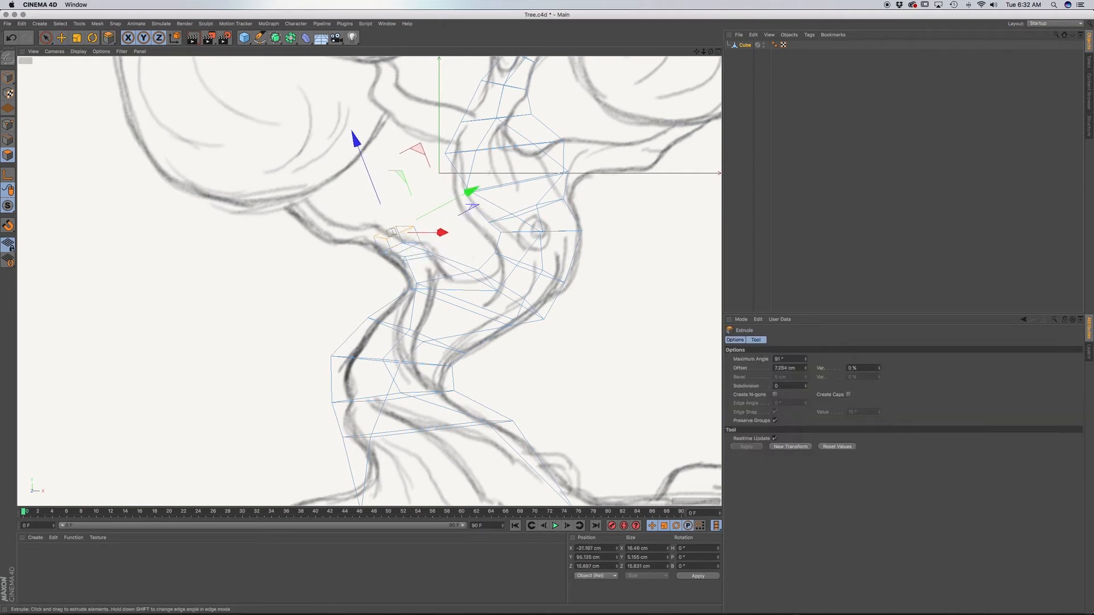
pyautogui.press('r')
pyautogui.moveTo(430, 219)
pyautogui.mouseDown()
pyautogui.moveTo(447, 192)
pyautogui.moveTo(402, 217)
pyautogui.moveTo(433, 245)
pyautogui.moveTo(420, 209)
pyautogui.moveTo(442, 218)
pyautogui.mouseUp()
pyautogui.press('e')
pyautogui.press('r')
# Move the left branch's tip face about 6 cm outward along its normal and check the branch in perspective.
pyautogui.press('d')
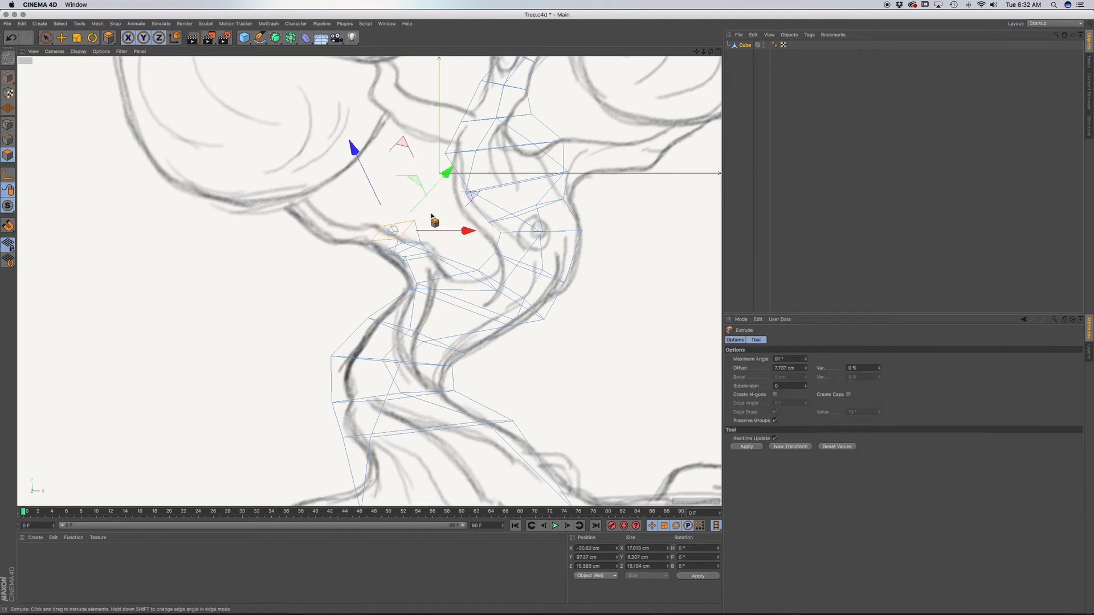
pyautogui.moveTo(344, 161); pyautogui.dragTo(346, 147)
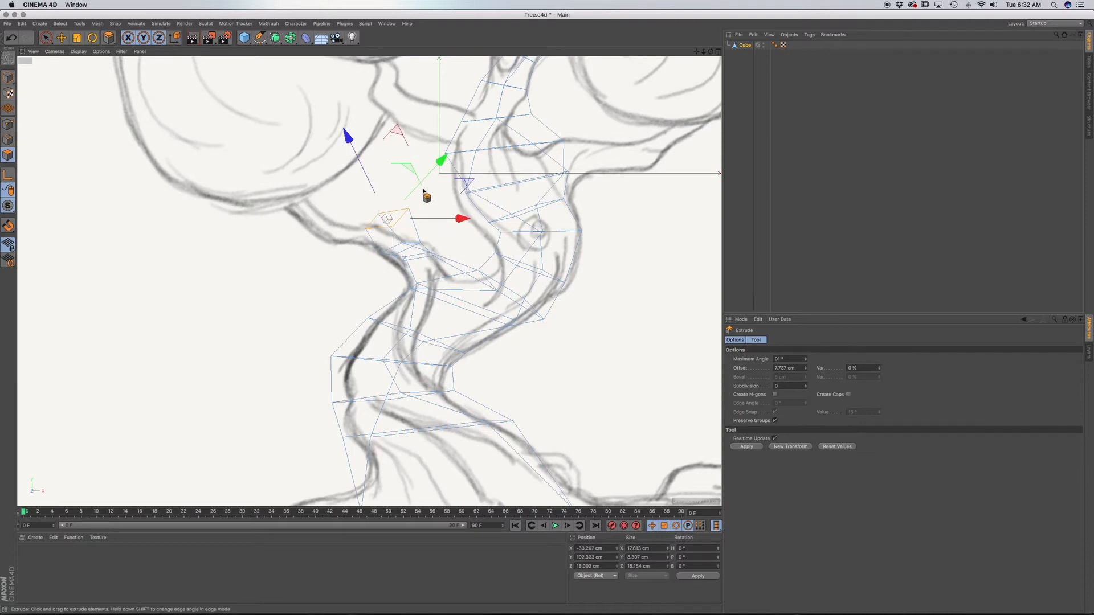
pyautogui.press('F1')
pyautogui.scroll(-5, 290, 240)
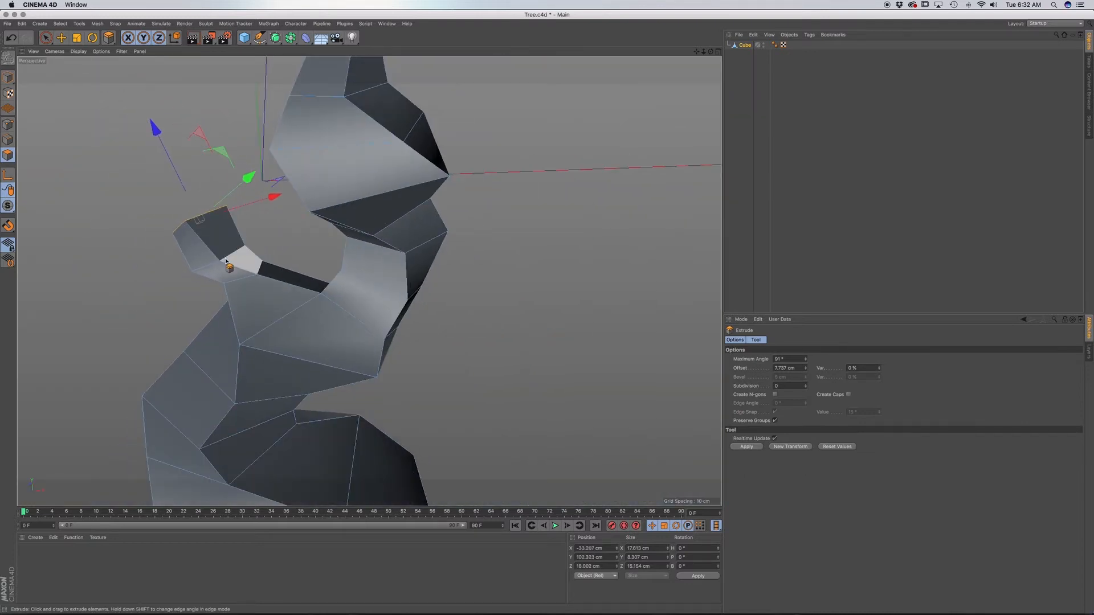
pyautogui.keyDown('alt'); pyautogui.moveTo(230, 268); pyautogui.dragTo(204, 270); pyautogui.keyUp('alt')
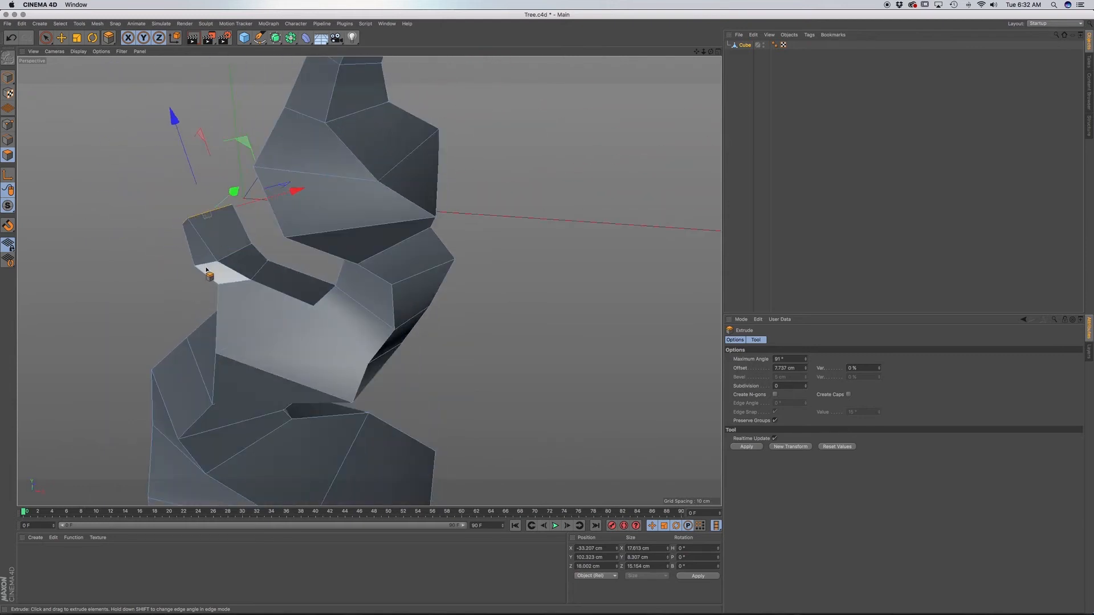
# Bring the left branch's tip face onto the sketch, extrude it about 12.7 cm and tilt the new end to follow the branch.
pyautogui.press('F4')
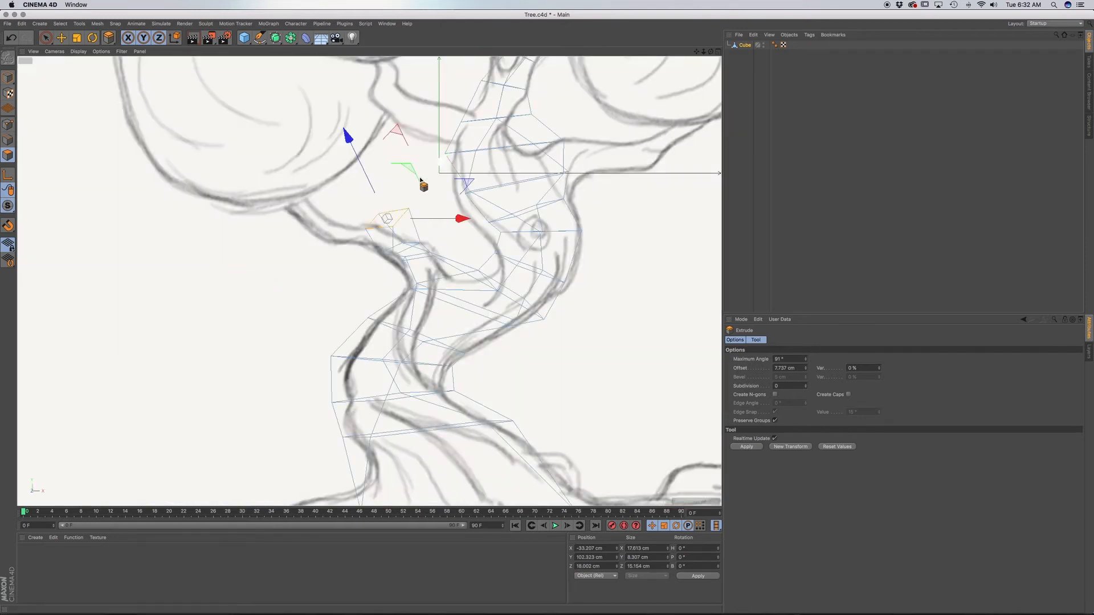
pyautogui.moveTo(434, 164); pyautogui.dragTo(427, 168)
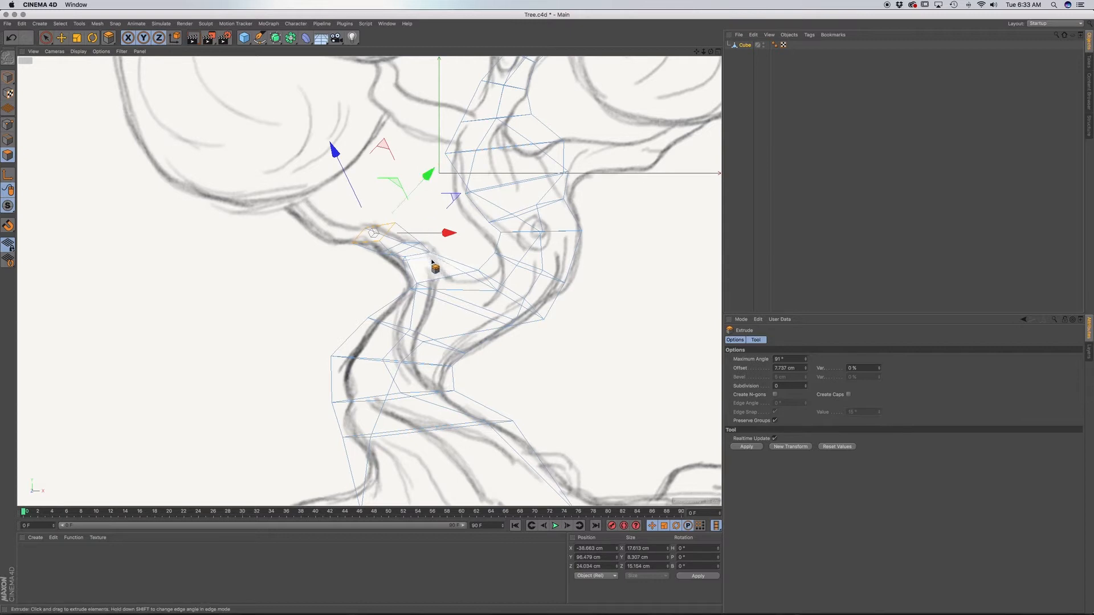
pyautogui.press('r')
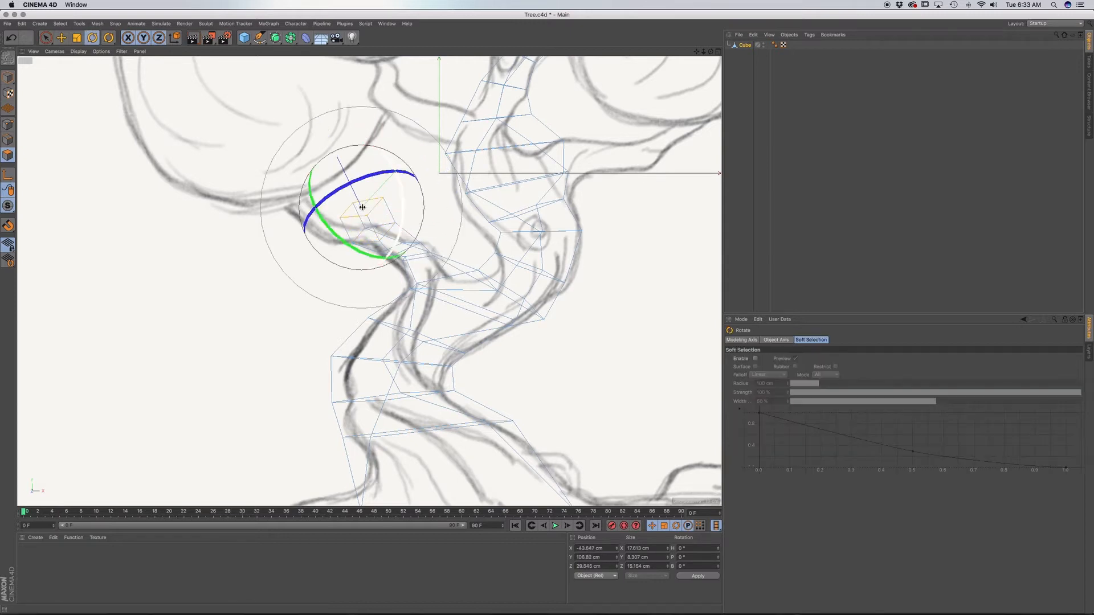
pyautogui.moveTo(363, 207); pyautogui.dragTo(344, 288)
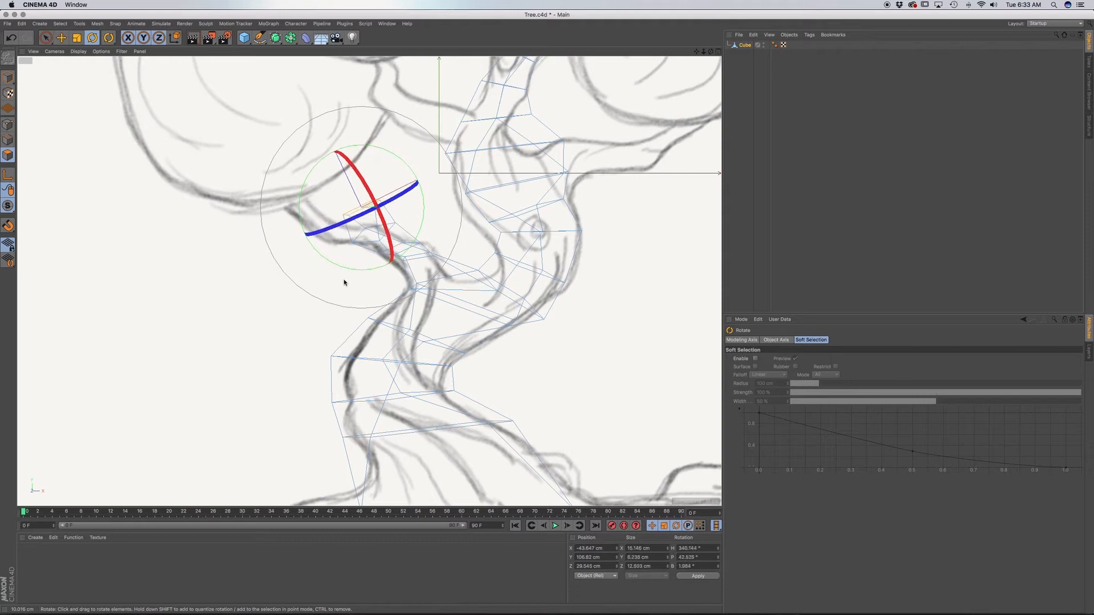
pyautogui.moveTo(397, 155); pyautogui.dragTo(406, 176)
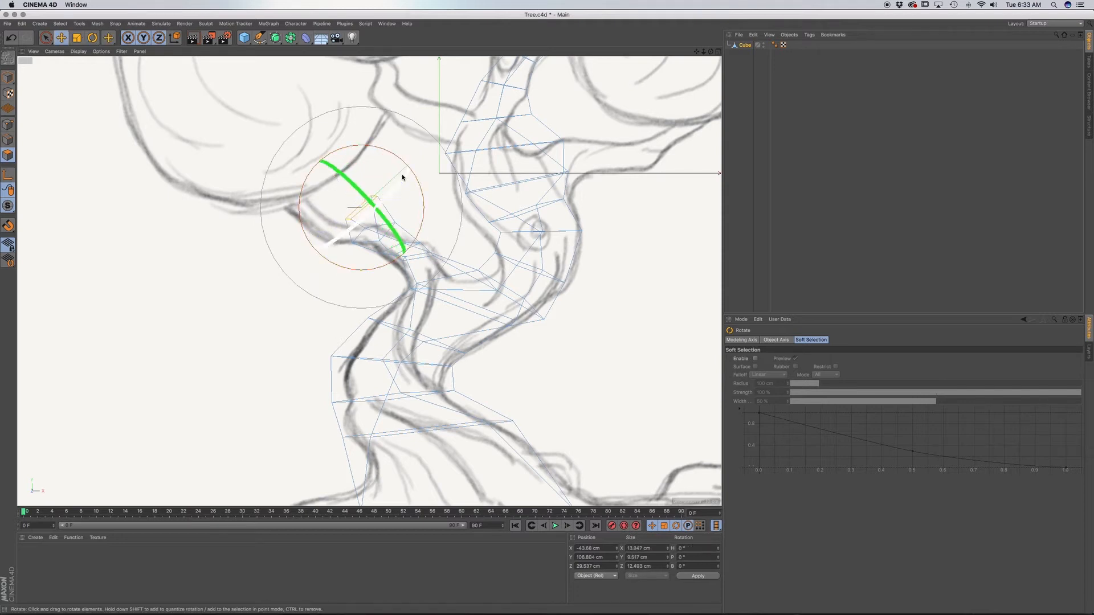
# Move the left branch's new tip face about 9 cm left and 8 cm down, and scale it to about 77%.
pyautogui.press('e')
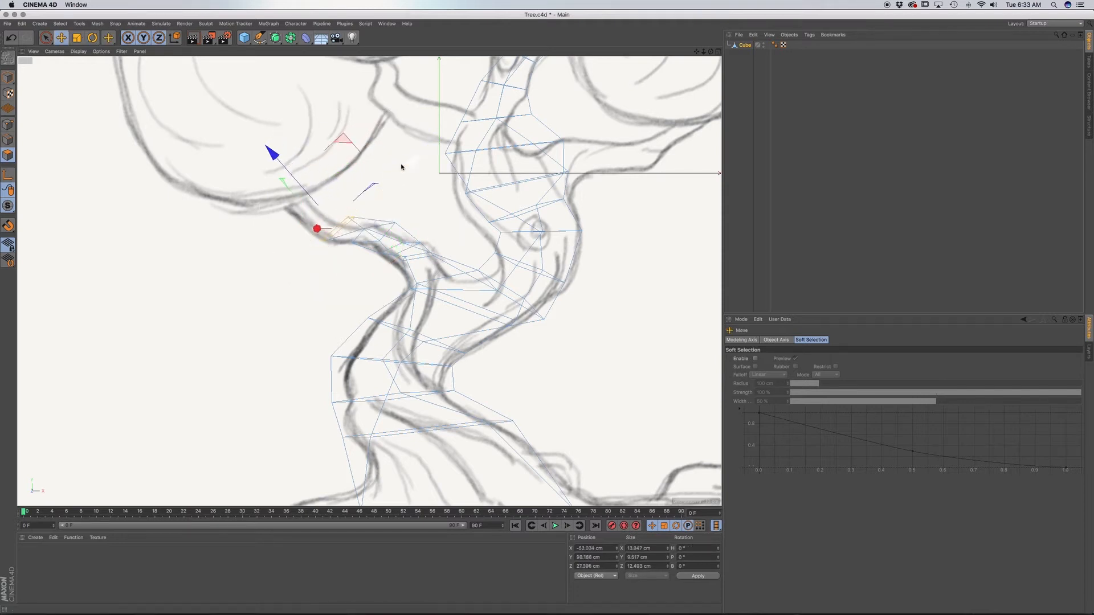
pyautogui.press('t')
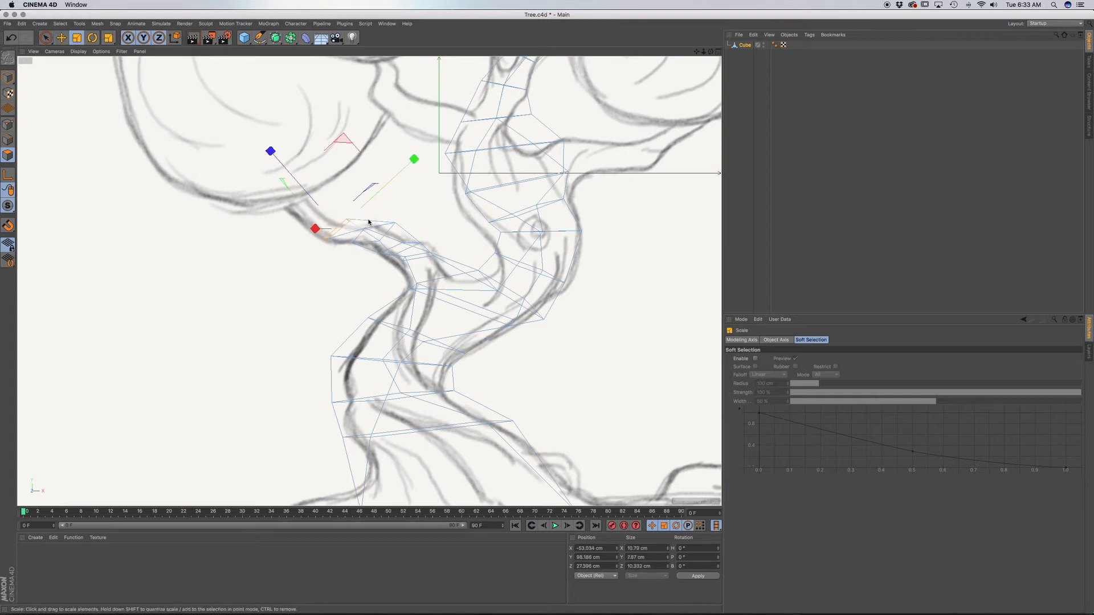
pyautogui.press('F1')
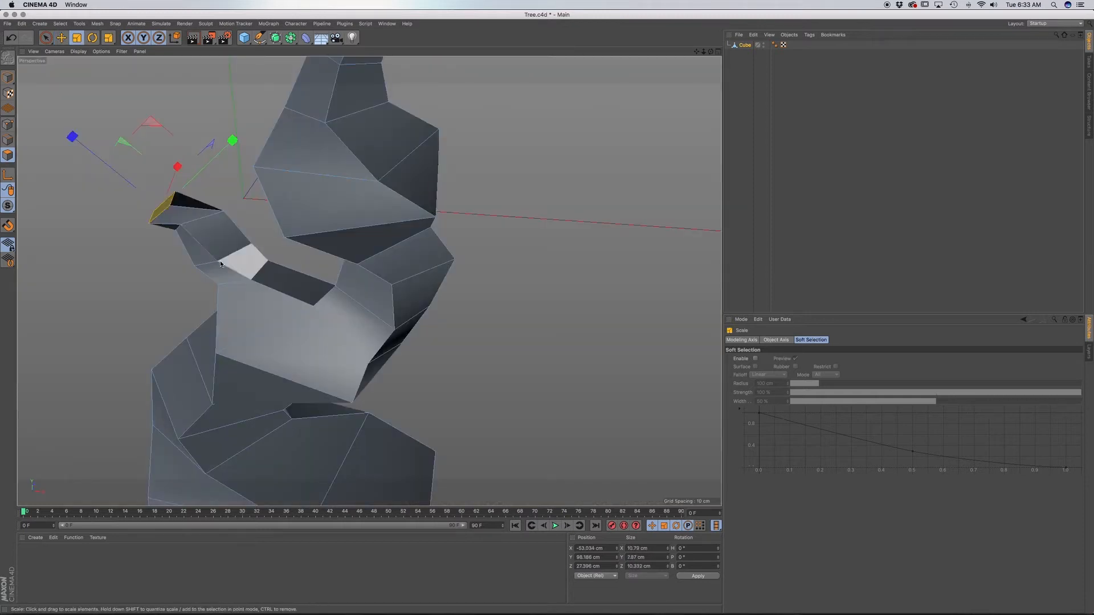
pyautogui.moveTo(200, 263)
pyautogui.keyDown('alt'); pyautogui.mouseDown()
pyautogui.moveTo(369, 218)
pyautogui.moveTo(345, 291)
pyautogui.moveTo(302, 222)
pyautogui.moveTo(223, 278)
pyautogui.moveTo(197, 230)
pyautogui.mouseUp(); pyautogui.keyUp('alt')
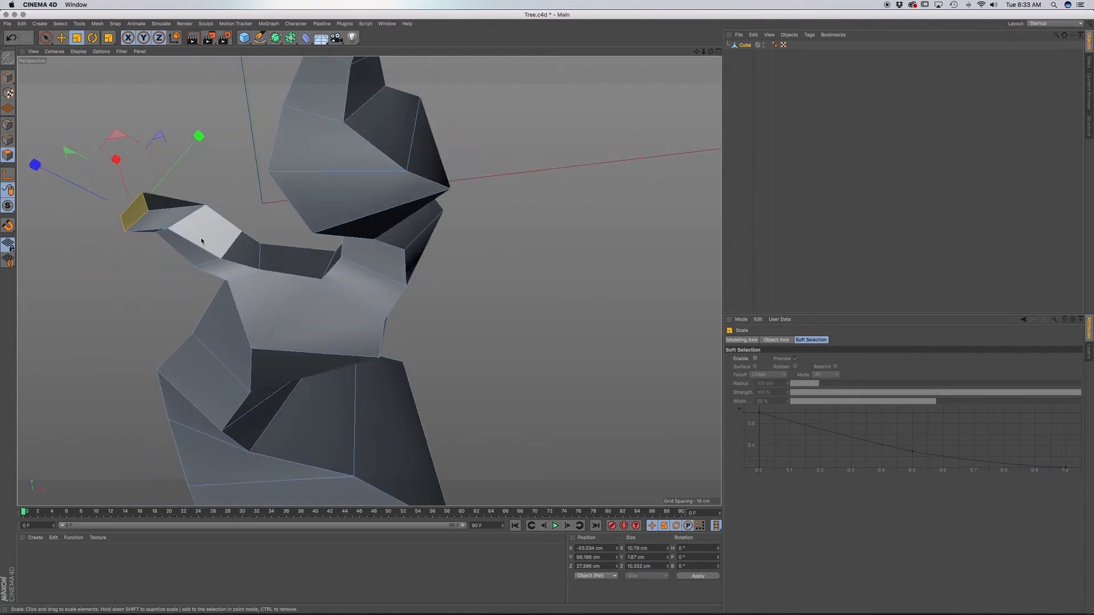
# Rotate the left branch's tip face in the perspective view to straighten the twisted end segment.
pyautogui.press('r')
pyautogui.moveTo(184, 218); pyautogui.dragTo(173, 185)
pyautogui.keyDown('alt'); pyautogui.moveTo(209, 243); pyautogui.dragTo(275, 308, button='middle'); pyautogui.keyUp('alt')
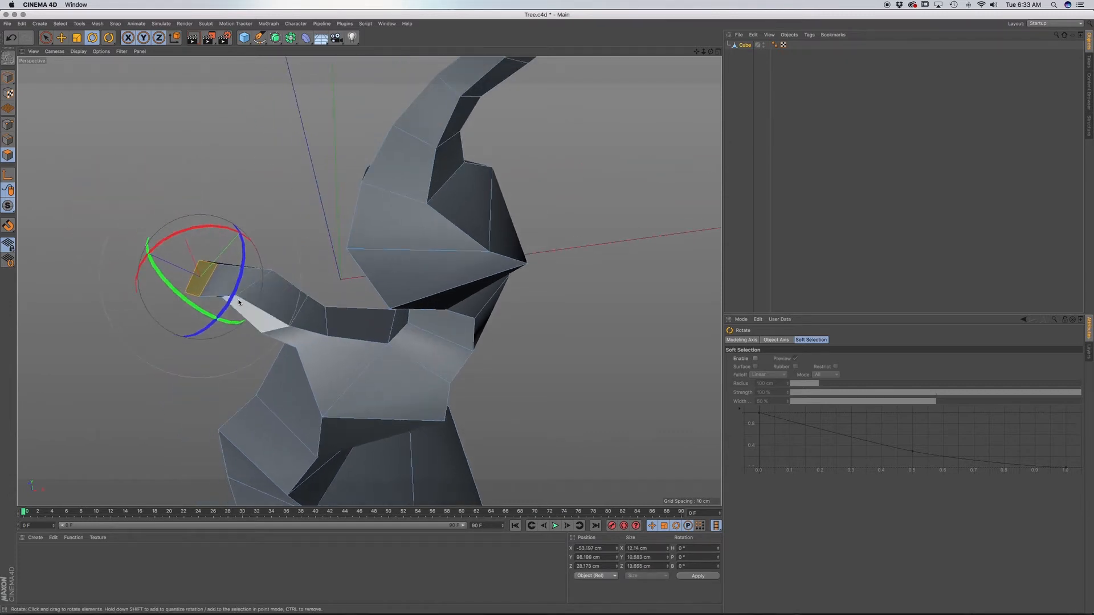
pyautogui.scroll(5, 238, 292)
pyautogui.keyDown('alt'); pyautogui.moveTo(248, 295); pyautogui.dragTo(319, 245); pyautogui.keyUp('alt')
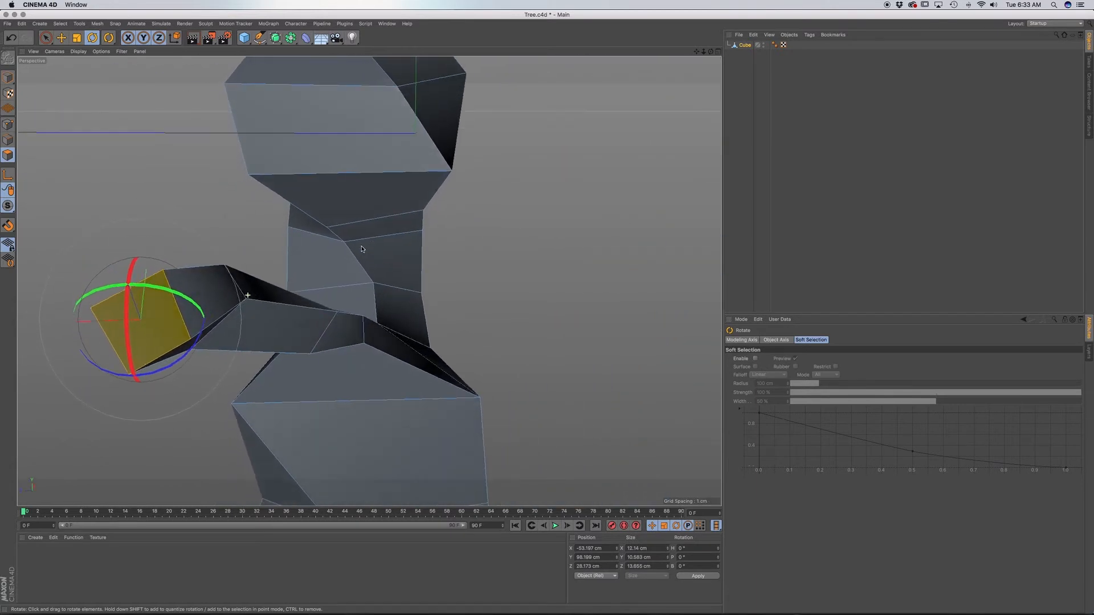
# Move the left branch's tip face about 4 cm back toward the trunk and 3 cm up.
pyautogui.press('e')
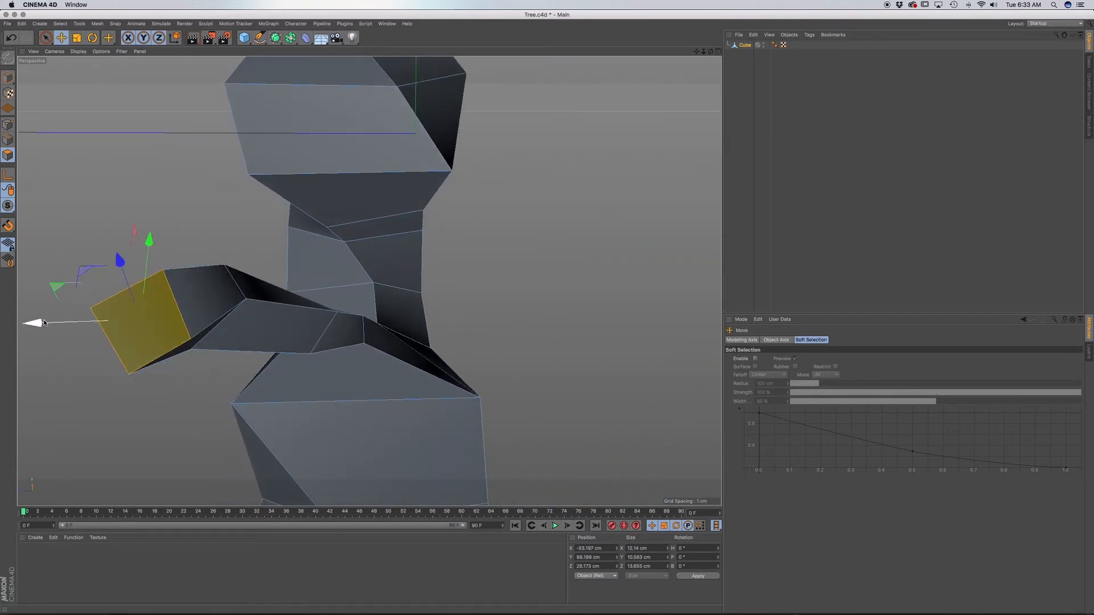
pyautogui.moveTo(36, 323); pyautogui.dragTo(51, 322)
pyautogui.moveTo(168, 244); pyautogui.dragTo(170, 218)
pyautogui.keyDown('alt'); pyautogui.moveTo(271, 363); pyautogui.dragTo(379, 350); pyautogui.keyUp('alt')
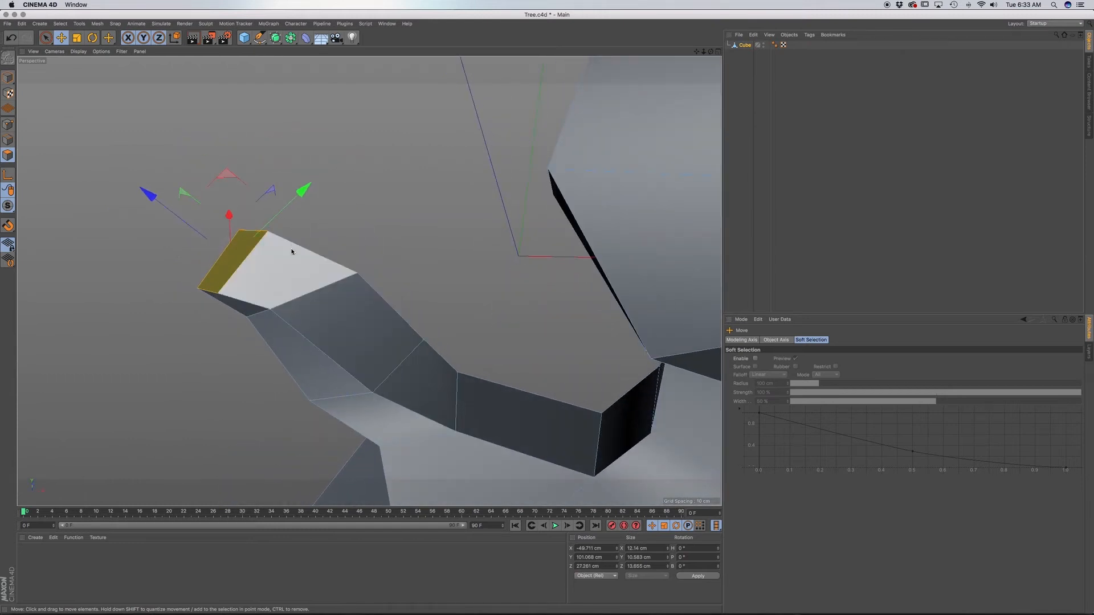
pyautogui.press('r')
pyautogui.moveTo(268, 237); pyautogui.dragTo(204, 323)
pyautogui.moveTo(285, 330)
pyautogui.keyDown('alt'); pyautogui.mouseDown()
pyautogui.moveTo(333, 261)
pyautogui.moveTo(286, 325)
pyautogui.moveTo(313, 313)
pyautogui.moveTo(258, 303)
pyautogui.moveTo(285, 313)
pyautogui.moveTo(254, 335)
pyautogui.moveTo(272, 295)
pyautogui.moveTo(317, 350)
pyautogui.moveTo(309, 306)
pyautogui.moveTo(318, 319)
pyautogui.moveTo(296, 318)
pyautogui.mouseUp(); pyautogui.keyUp('alt')
pyautogui.press('super+z')
pyautogui.press('super+z')
pyautogui.keyDown('alt'); pyautogui.moveTo(498, 268); pyautogui.dragTo(393, 315); pyautogui.keyUp('alt')
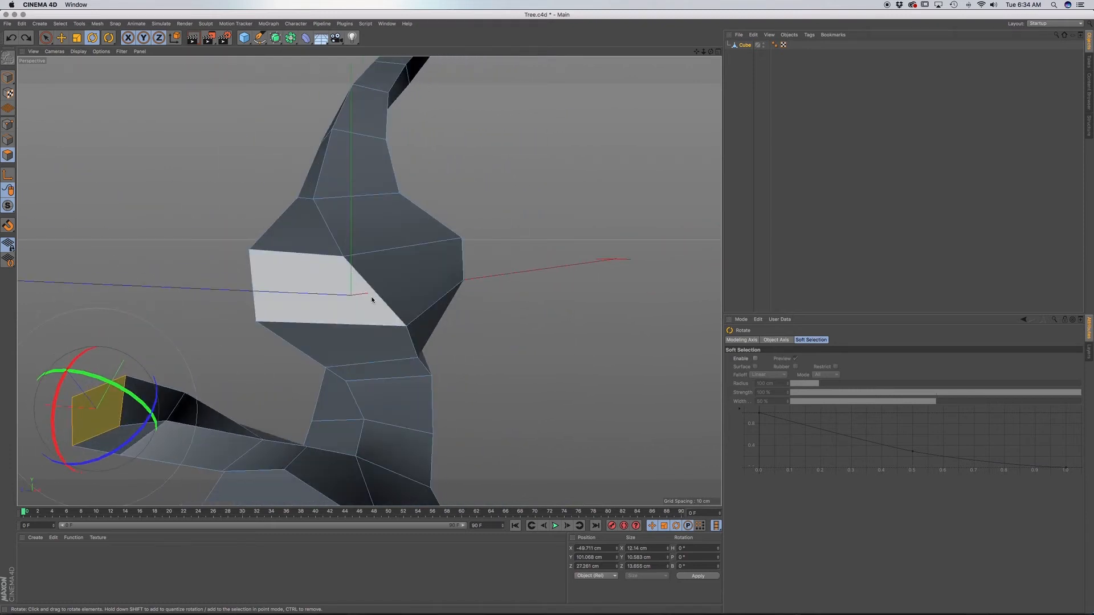
pyautogui.click(393, 406)
pyautogui.press('super+z')
# Extrude the left branch's tip face about 11.1 cm along the sketched branch and scale it to about 83%.
pyautogui.keyDown('alt'); pyautogui.moveTo(212, 426); pyautogui.dragTo(367, 320, button='middle'); pyautogui.keyUp('alt')
pyautogui.keyDown('alt'); pyautogui.moveTo(367, 320); pyautogui.dragTo(364, 391); pyautogui.keyUp('alt')
pyautogui.keyDown('alt'); pyautogui.moveTo(365, 415); pyautogui.dragTo(341, 414); pyautogui.keyUp('alt')
pyautogui.keyDown('alt'); pyautogui.moveTo(369, 281); pyautogui.dragTo(326, 288); pyautogui.keyUp('alt')
pyautogui.keyDown('alt'); pyautogui.moveTo(371, 390); pyautogui.dragTo(313, 281); pyautogui.keyUp('alt')
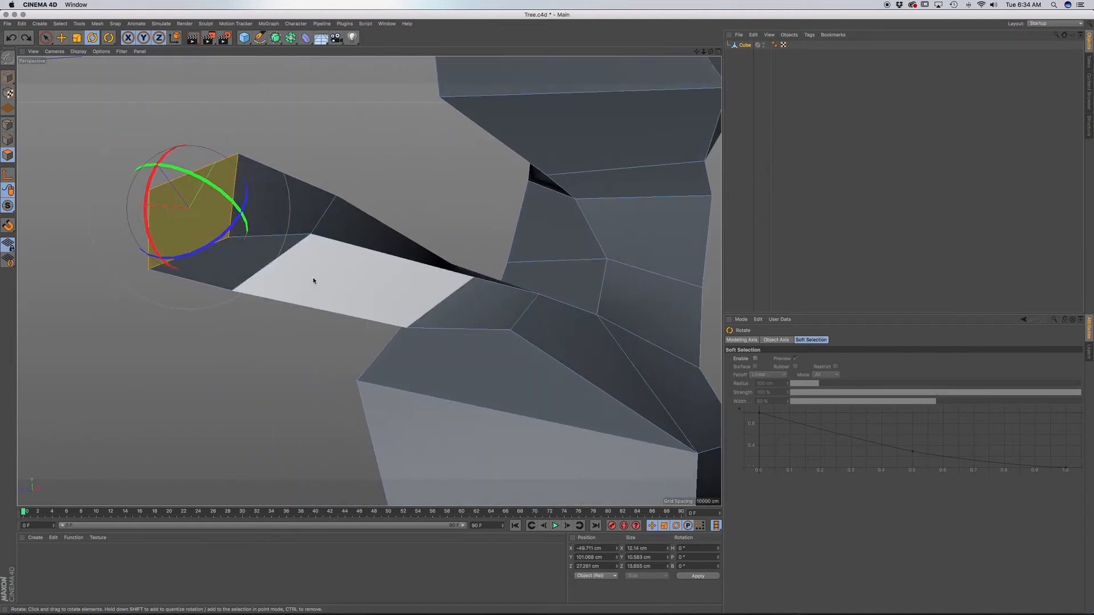
pyautogui.keyDown('alt'); pyautogui.moveTo(308, 222); pyautogui.dragTo(378, 295, button='middle'); pyautogui.keyUp('alt')
pyautogui.press('d')
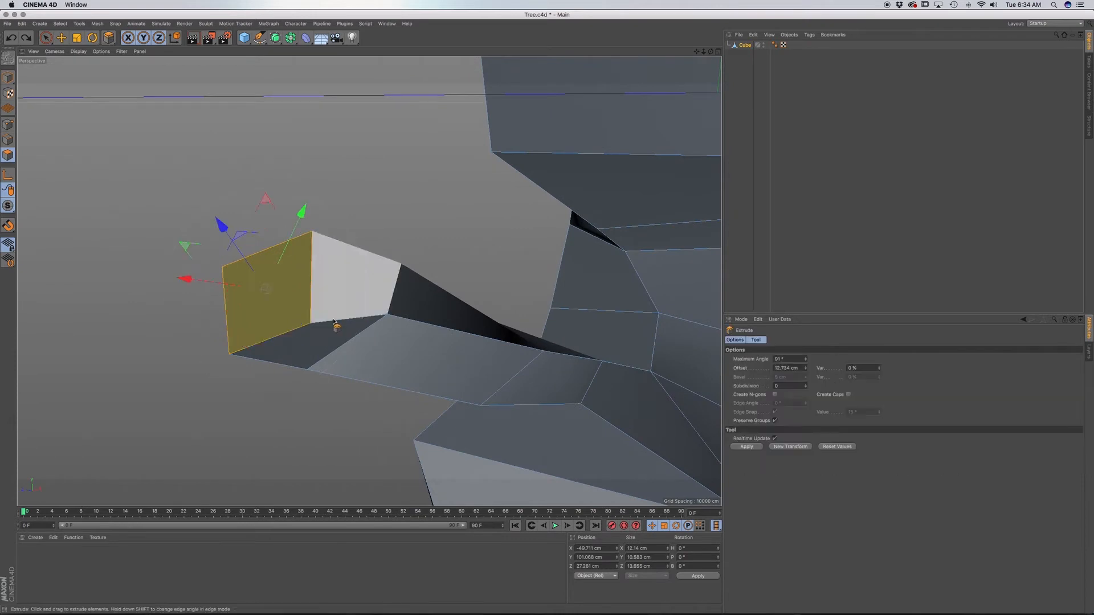
pyautogui.press('F4')
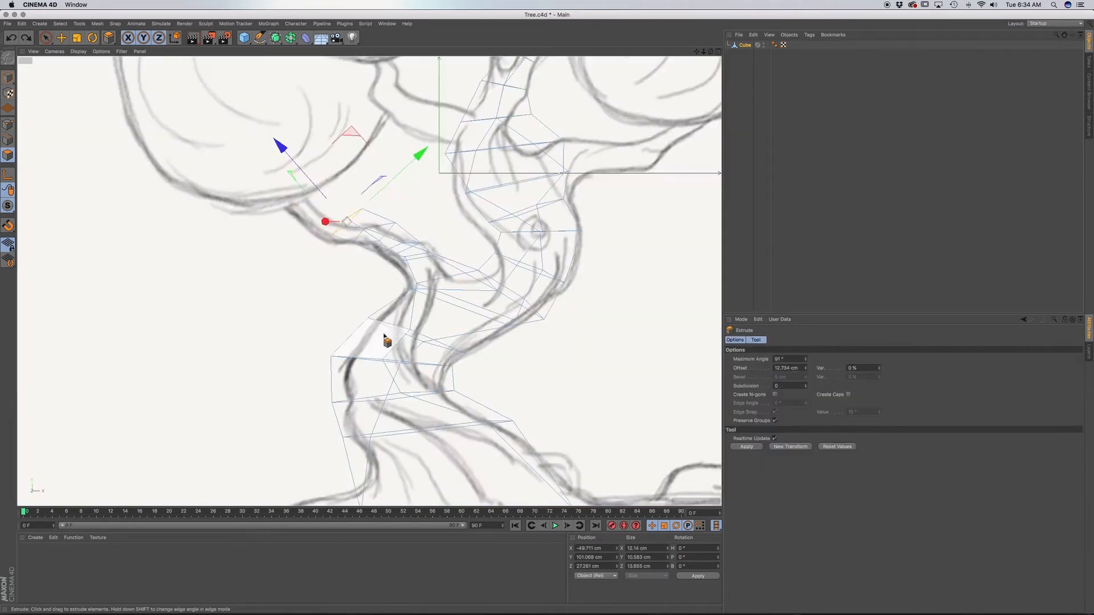
pyautogui.moveTo(415, 156); pyautogui.dragTo(406, 165)
pyautogui.moveTo(400, 235); pyautogui.dragTo(371, 188)
# Lower the left branch's tip face onto the sketch, extrude it about 16 cm into the foliage and scale it to about 80%.
pyautogui.press('r')
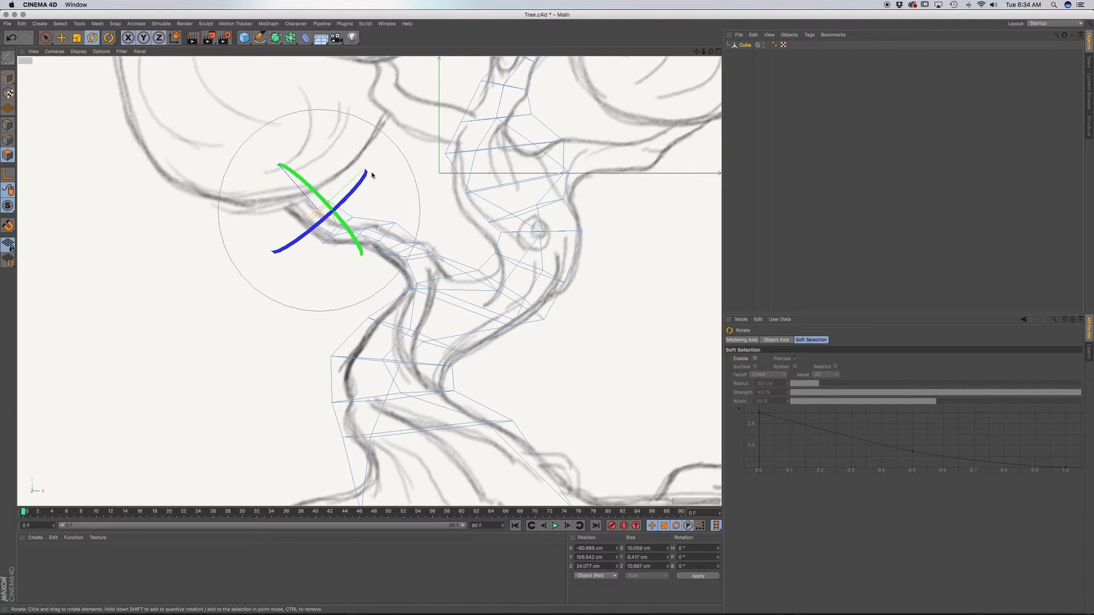
pyautogui.press('e')
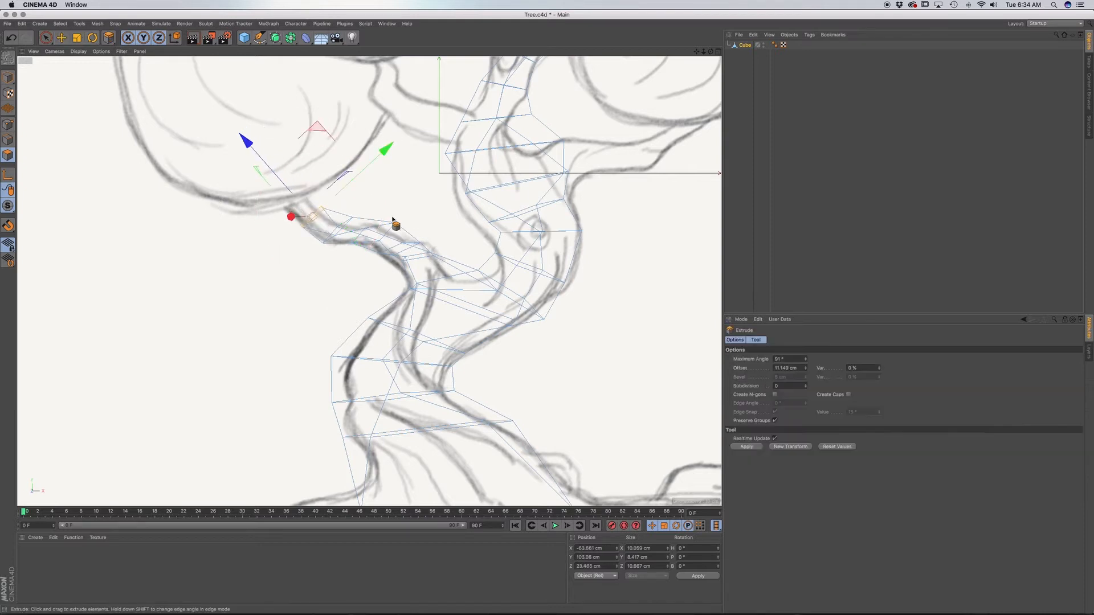
pyautogui.moveTo(394, 225); pyautogui.dragTo(342, 181)
pyautogui.press('t')
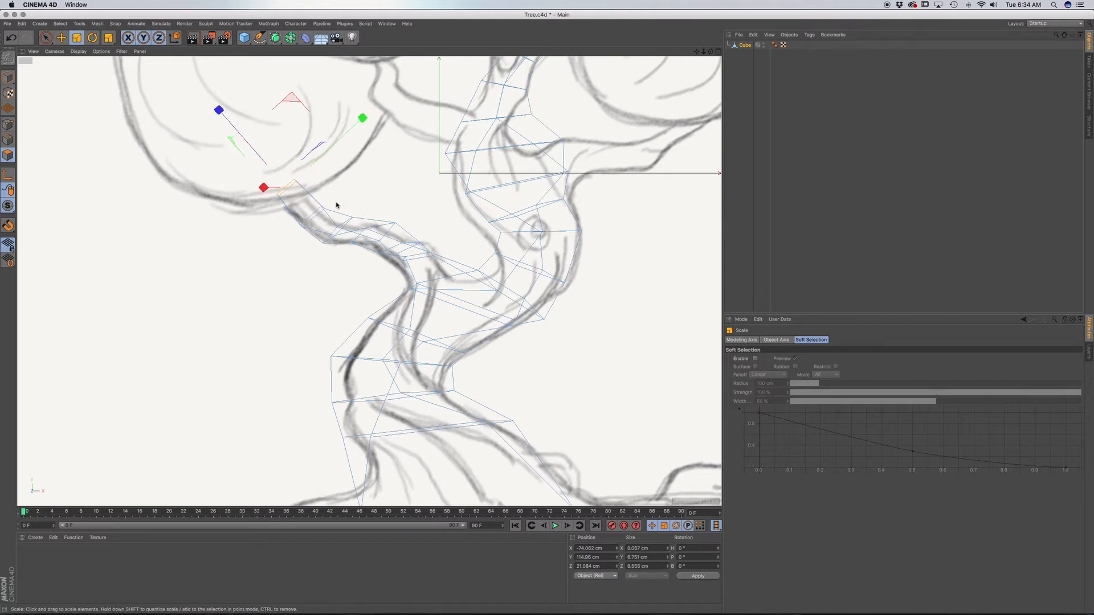
# Select the left-side face at the top of the upper trunk's bulge and extrude it about 8.6 cm to start another branch.
pyautogui.keyDown('alt'); pyautogui.moveTo(375, 245); pyautogui.dragTo(328, 249, button='middle'); pyautogui.keyUp('alt')
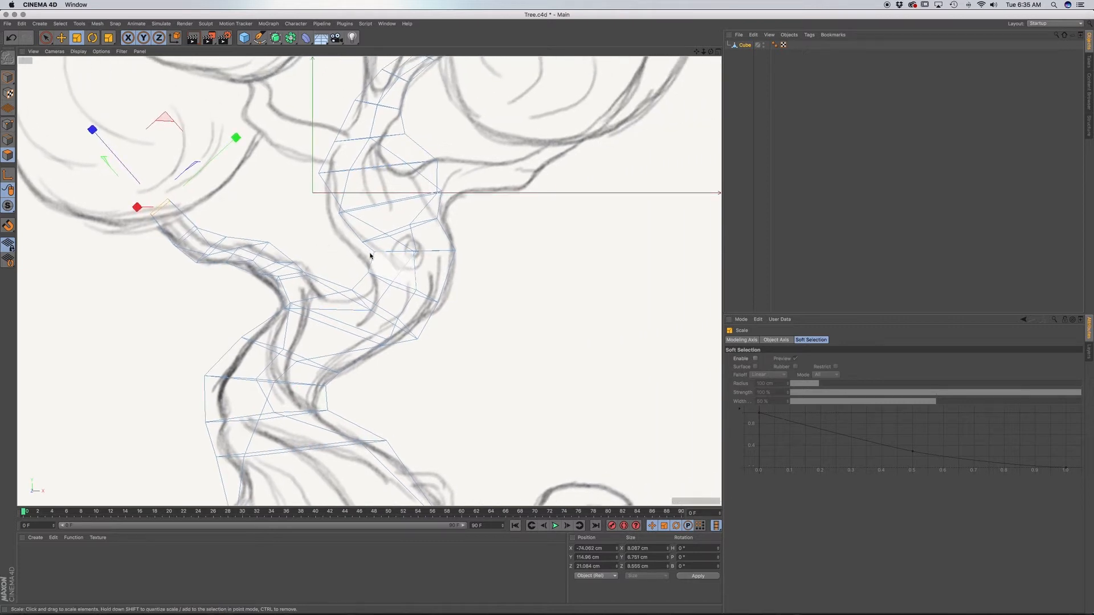
pyautogui.keyDown('alt'); pyautogui.moveTo(370, 253); pyautogui.dragTo(371, 261); pyautogui.keyUp('alt')
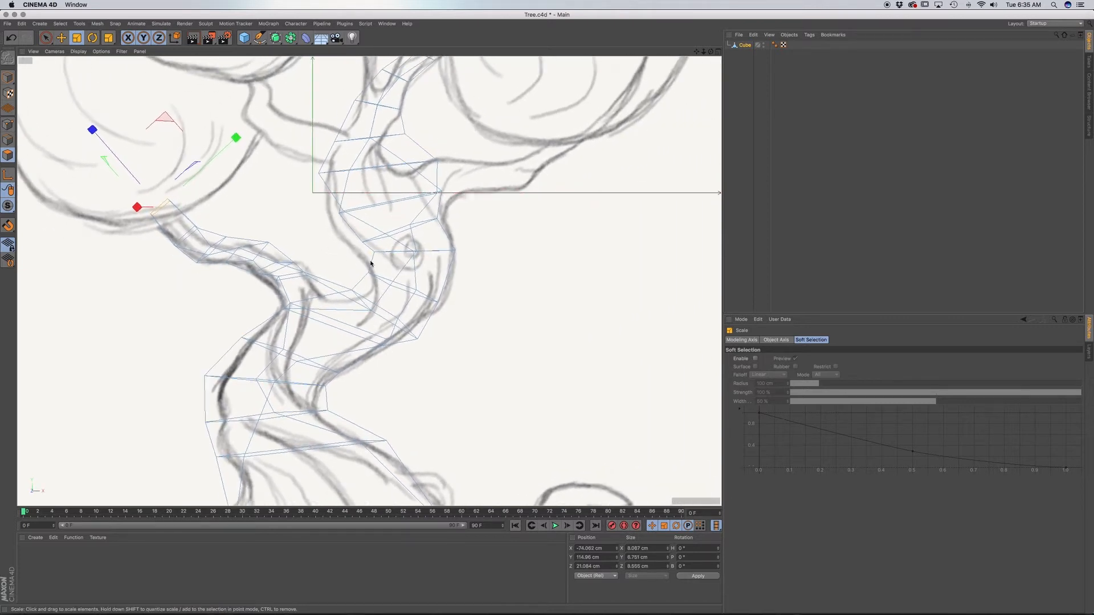
pyautogui.click(336, 148)
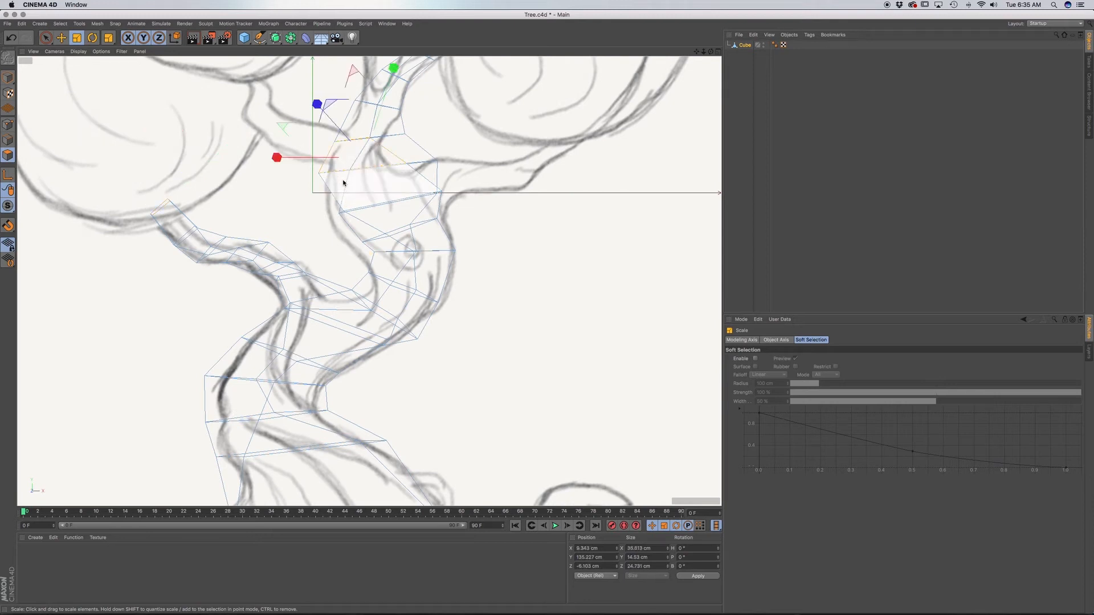
pyautogui.press('F1')
pyautogui.scroll(-8, 556, 221)
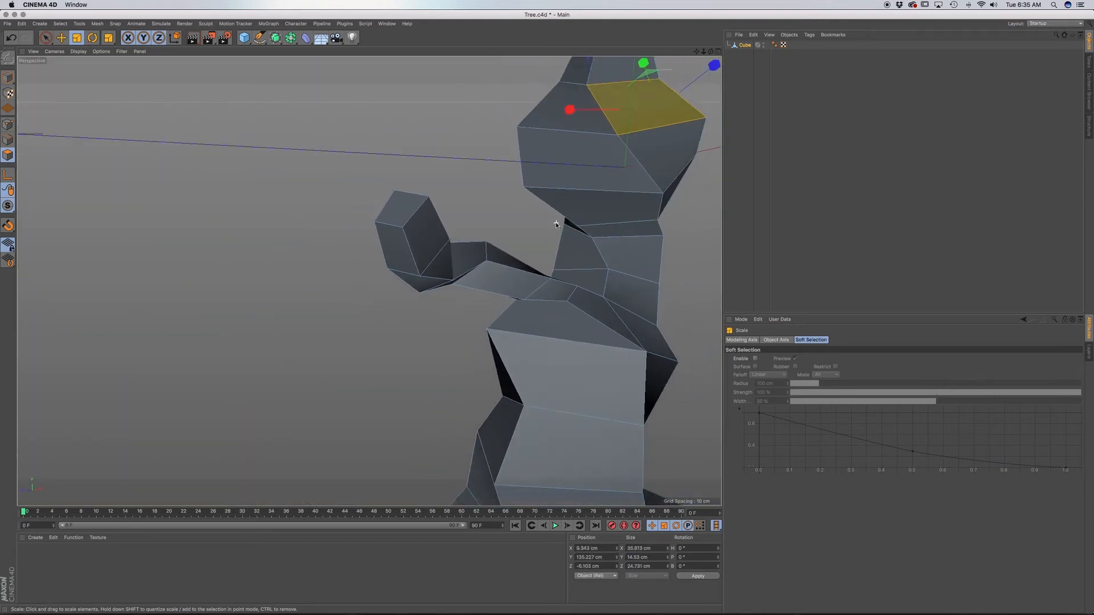
pyautogui.click(579, 119)
pyautogui.keyDown('alt'); pyautogui.moveTo(575, 142); pyautogui.dragTo(503, 285); pyautogui.keyUp('alt')
pyautogui.scroll(1, 502, 286)
pyautogui.press('d')
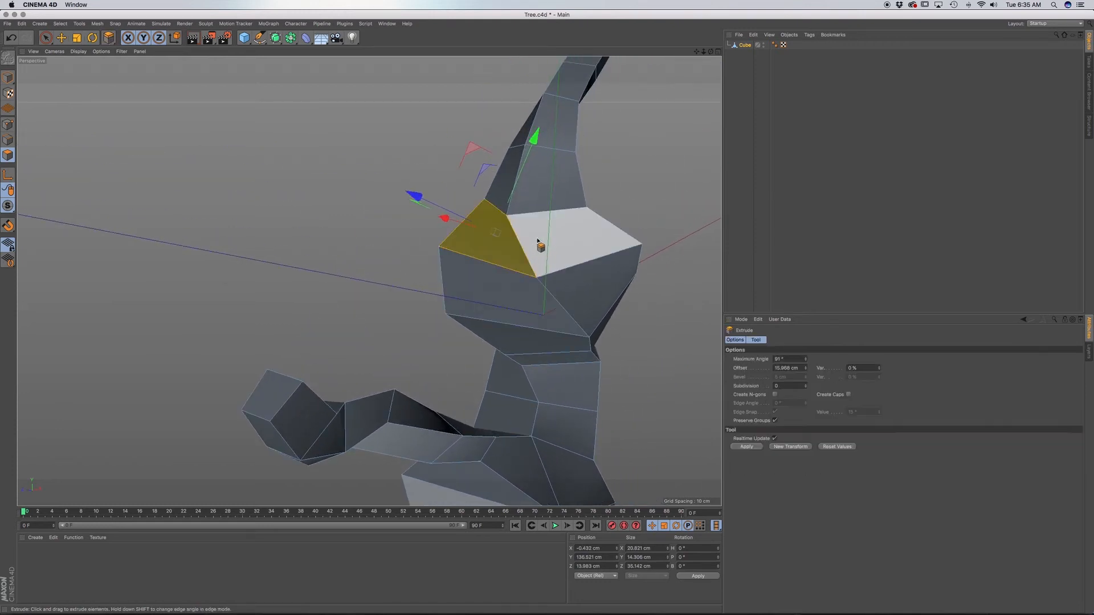
pyautogui.moveTo(538, 242); pyautogui.dragTo(568, 242)
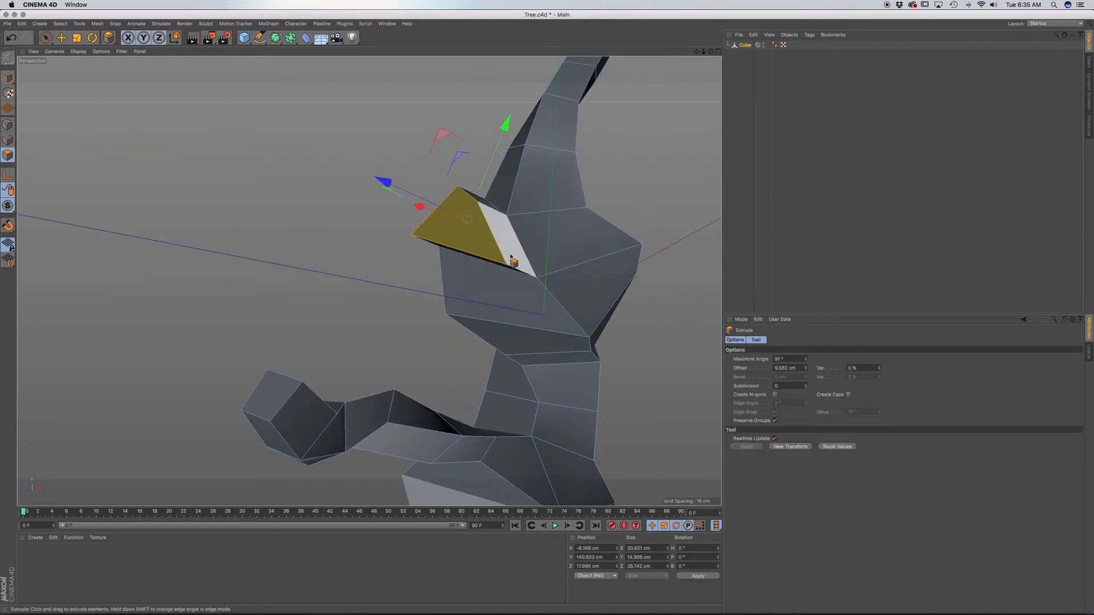
# Scale the new upper branch's end face down about 15% along its Z axis and narrow it along its X axis.
pyautogui.press('t')
pyautogui.moveTo(386, 181); pyautogui.dragTo(393, 181)
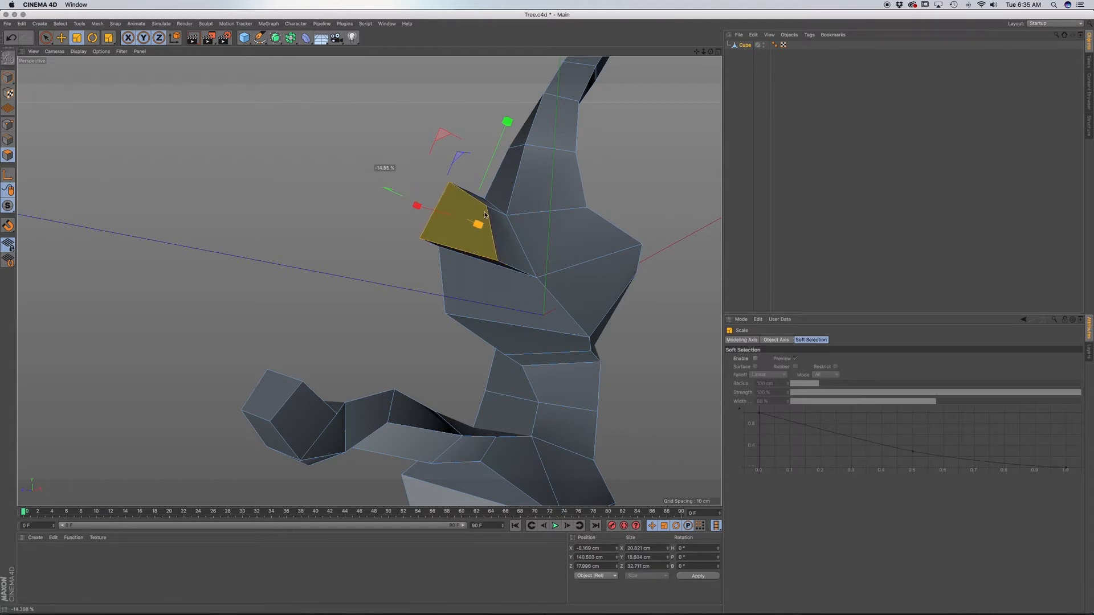
pyautogui.moveTo(485, 215); pyautogui.dragTo(486, 216)
pyautogui.keyDown('alt'); pyautogui.moveTo(482, 272); pyautogui.dragTo(563, 268); pyautogui.keyUp('alt')
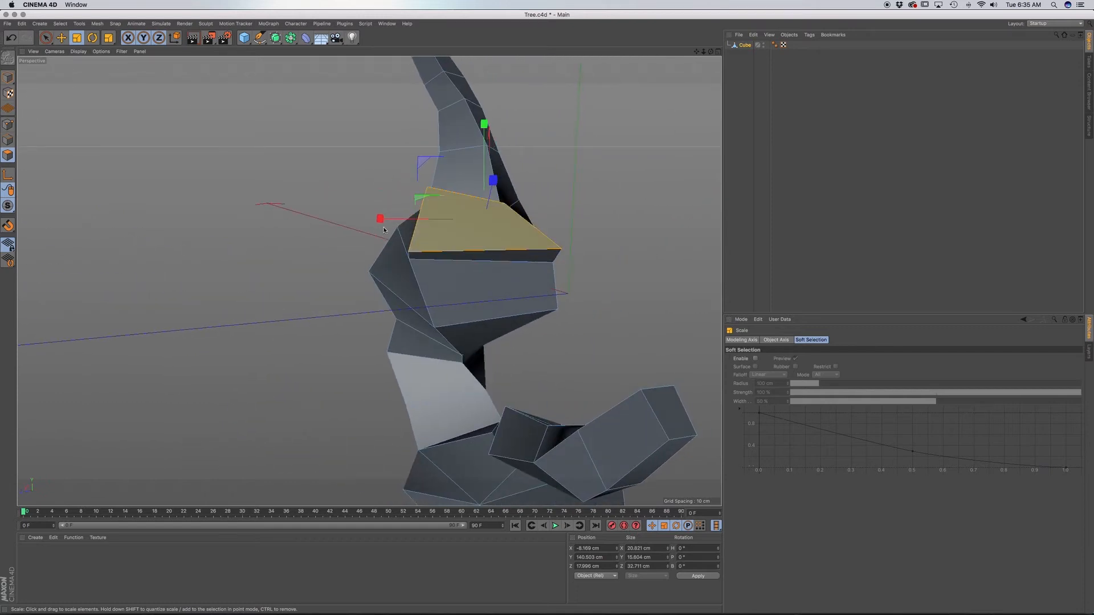
pyautogui.moveTo(380, 219); pyautogui.dragTo(413, 221)
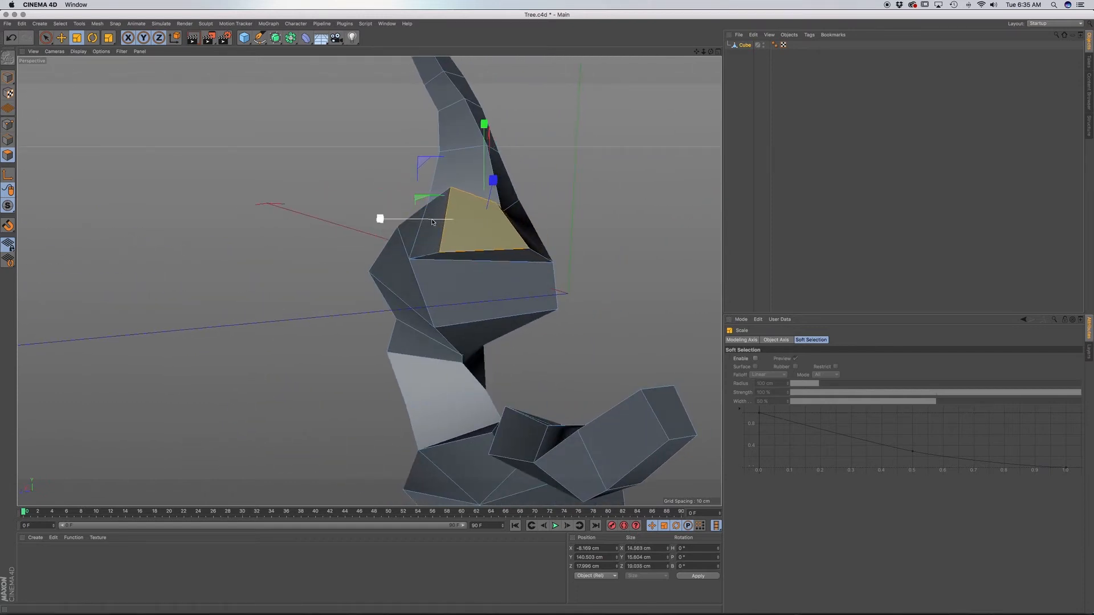
# Lower the raised upper corner point of the new branch's end face by about 3 cm in point mode.
pyautogui.click(8, 124)
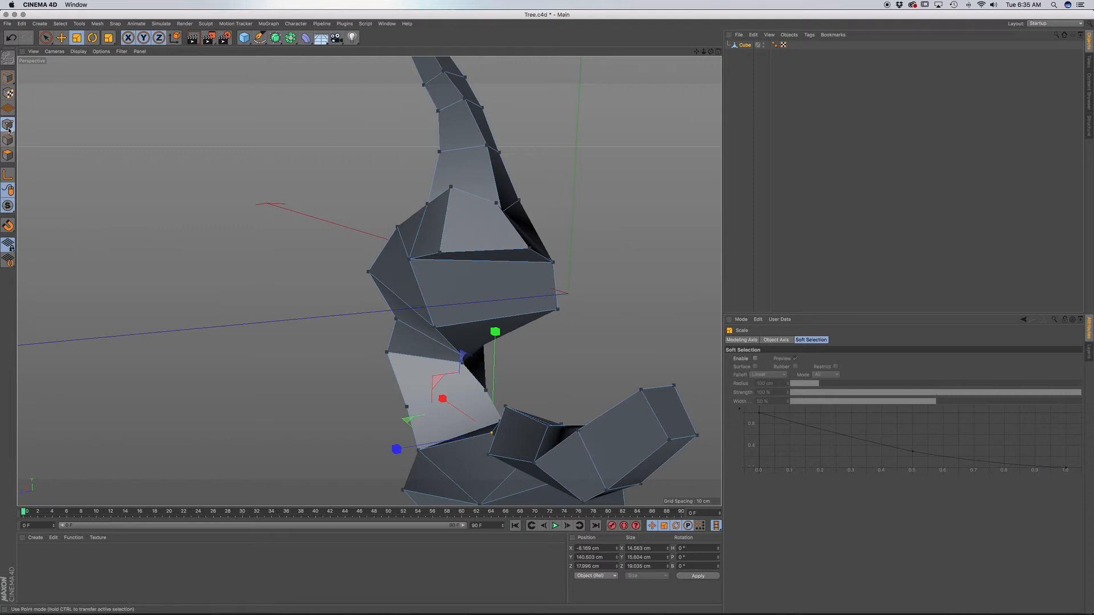
pyautogui.click(452, 188)
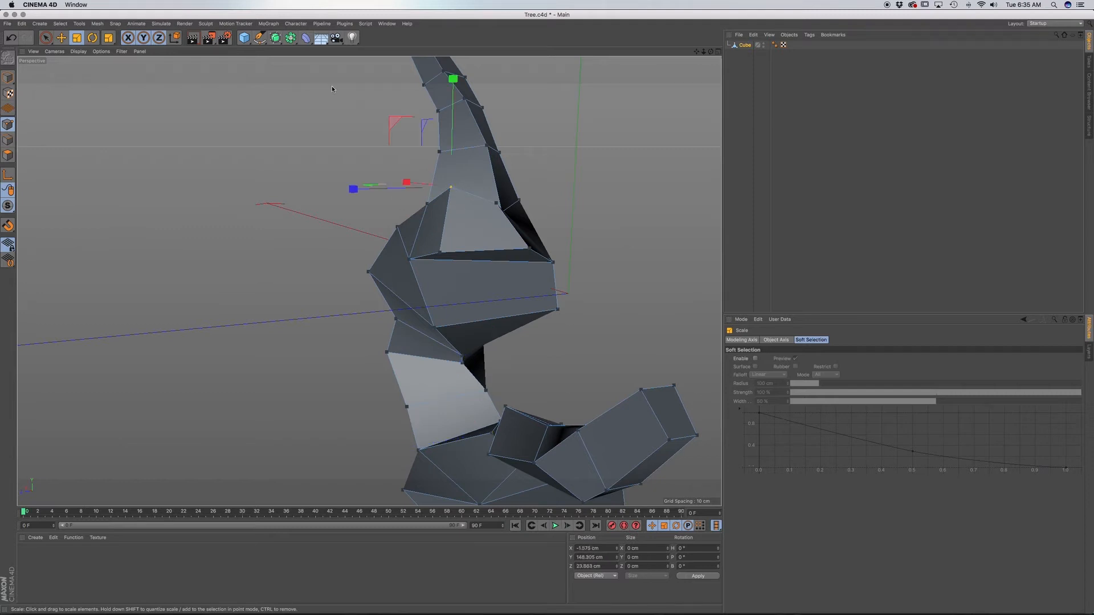
pyautogui.click(60, 38)
pyautogui.moveTo(453, 83); pyautogui.dragTo(453, 96)
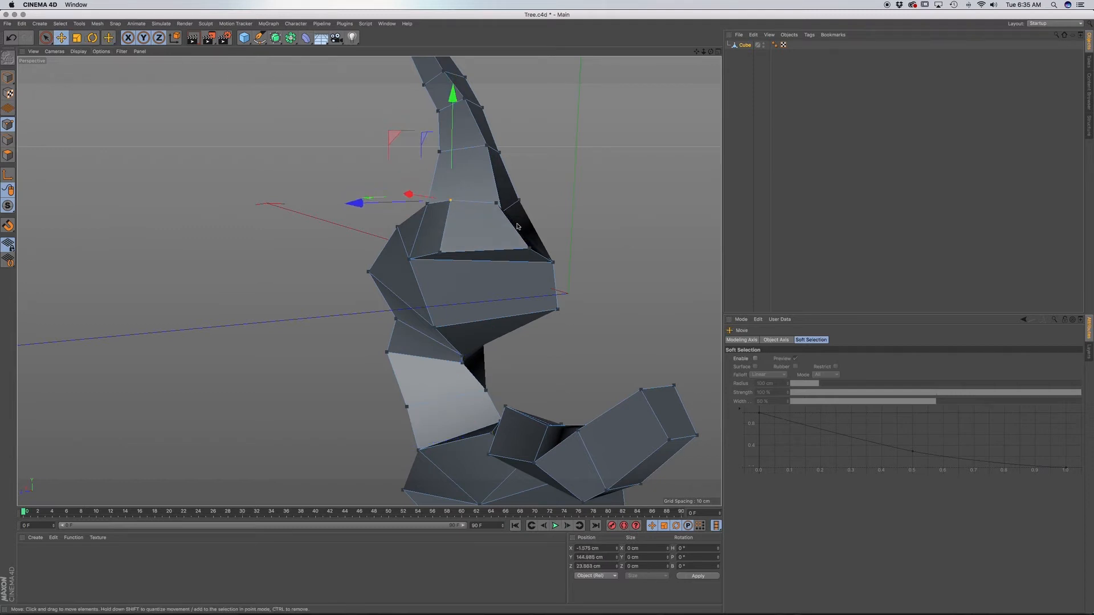
# Slide the end face's protruding lower corner point inward along Z to square the face, and raise that point about 1 cm.
pyautogui.click(530, 249)
pyautogui.moveTo(447, 246); pyautogui.dragTo(417, 255)
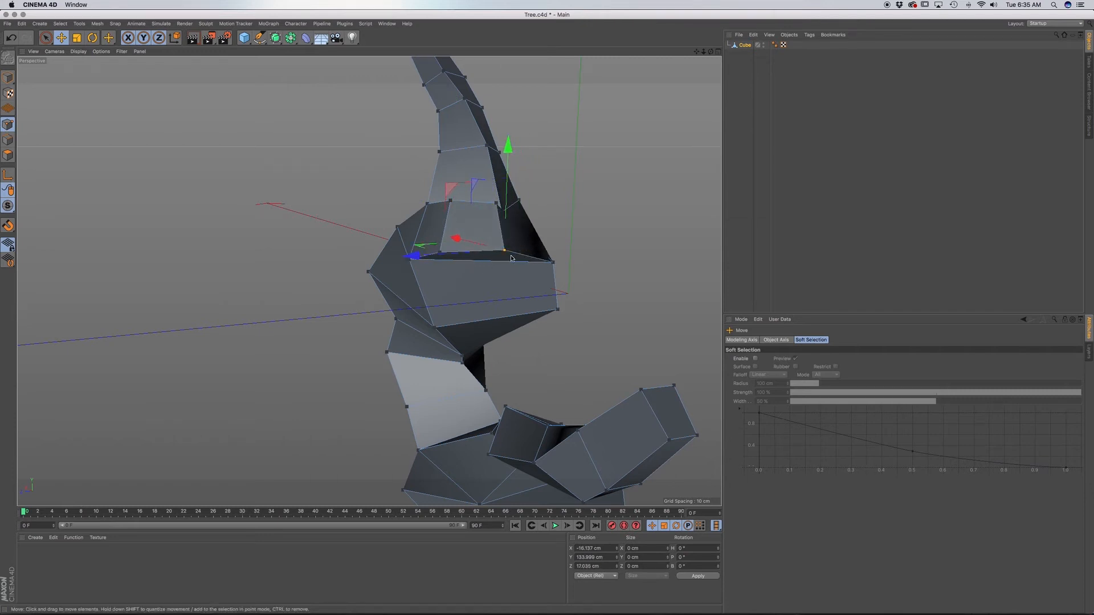
pyautogui.scroll(6, 493, 258)
pyautogui.keyDown('alt'); pyautogui.moveTo(483, 254); pyautogui.dragTo(489, 286); pyautogui.keyUp('alt')
pyautogui.moveTo(407, 267); pyautogui.dragTo(406, 267)
pyautogui.keyDown('alt'); pyautogui.moveTo(475, 246); pyautogui.dragTo(540, 175); pyautogui.keyUp('alt')
pyautogui.keyDown('alt'); pyautogui.moveTo(503, 225); pyautogui.dragTo(412, 281); pyautogui.keyUp('alt')
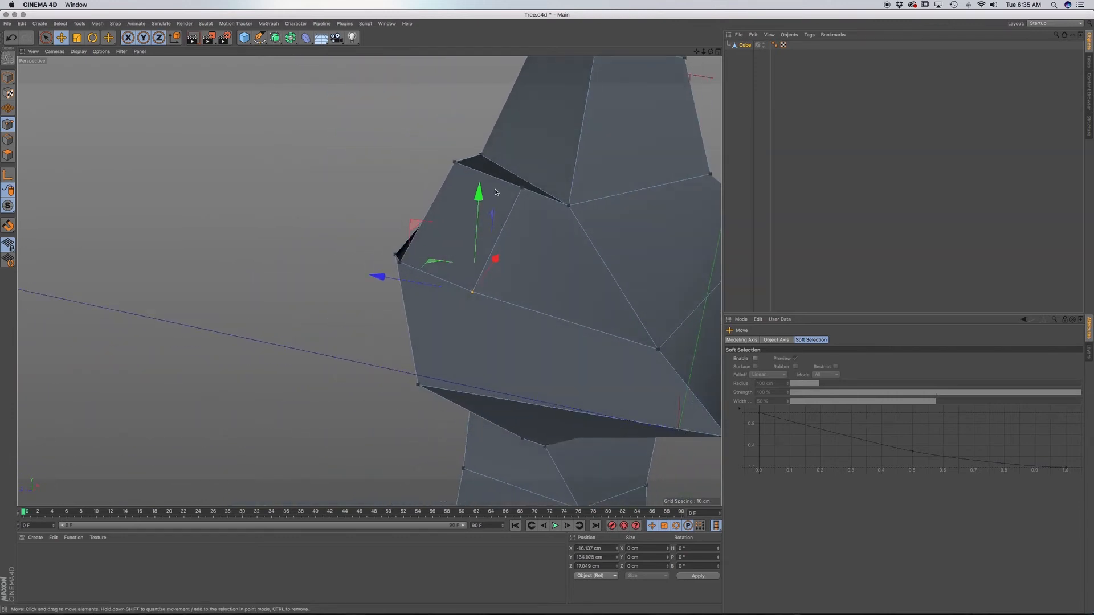
pyautogui.keyDown('alt'); pyautogui.moveTo(497, 191); pyautogui.dragTo(498, 193); pyautogui.keyUp('alt')
pyautogui.keyDown('alt'); pyautogui.moveTo(473, 249); pyautogui.dragTo(597, 210); pyautogui.keyUp('alt')
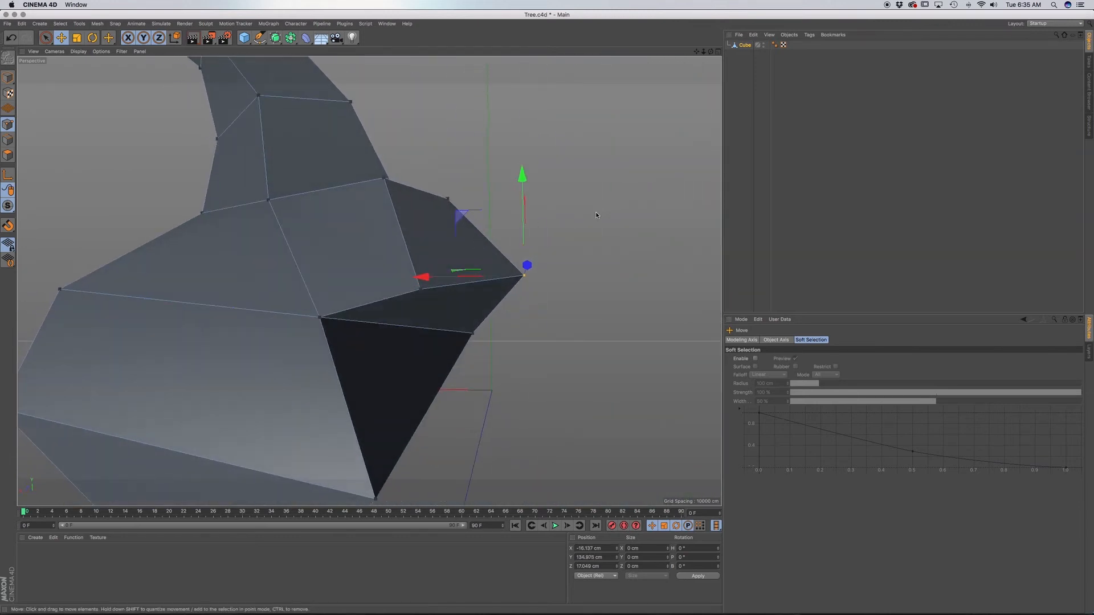
# Lower the outer corner point of the branch's end face about 0.7 cm, and extrude that face outward in polygon mode.
pyautogui.moveTo(521, 176); pyautogui.dragTo(522, 181)
pyautogui.moveTo(425, 295); pyautogui.dragTo(329, 308)
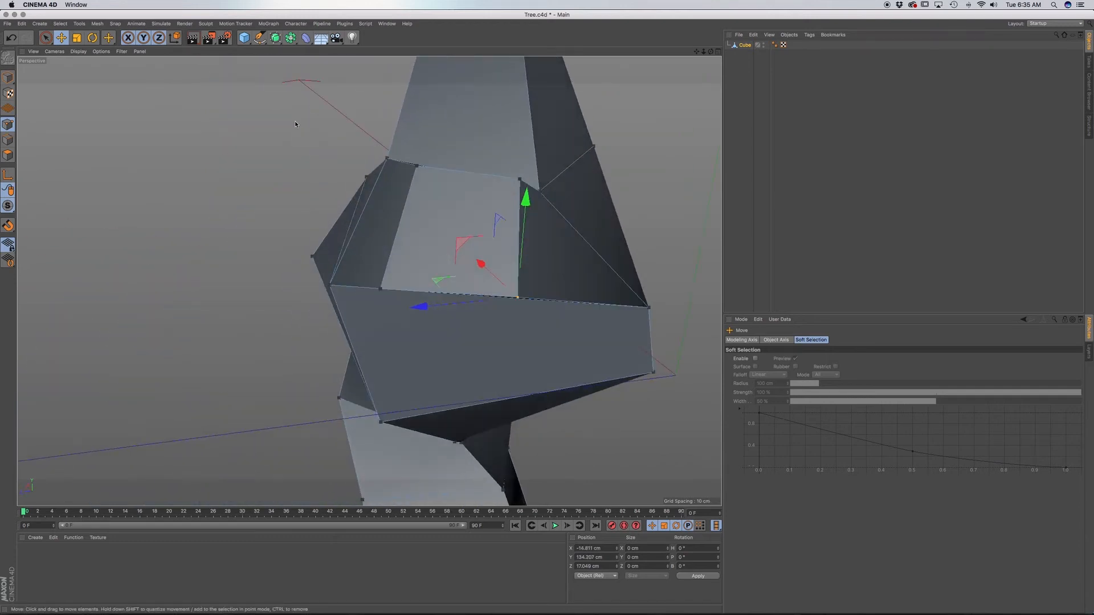
pyautogui.click(7, 154)
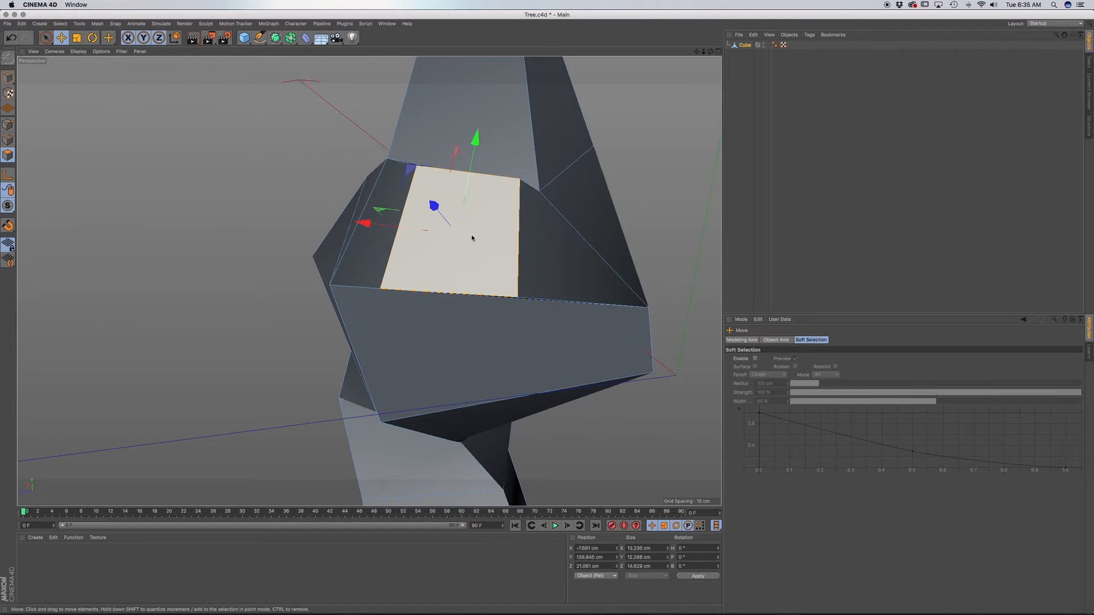
pyautogui.press('d')
pyautogui.moveTo(518, 250)
pyautogui.mouseDown()
pyautogui.moveTo(536, 251)
pyautogui.moveTo(497, 231)
pyautogui.mouseUp()
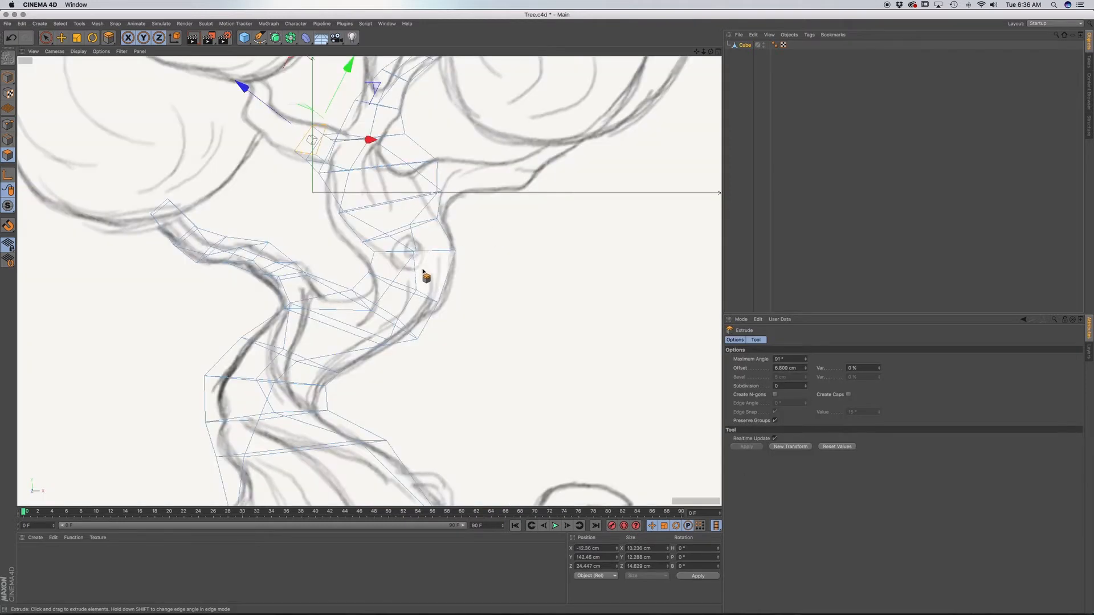
# Rotate the end face to follow the sketched left branch in the front view and extrude it about 9 cm.
pyautogui.scroll(3, 345, 184)
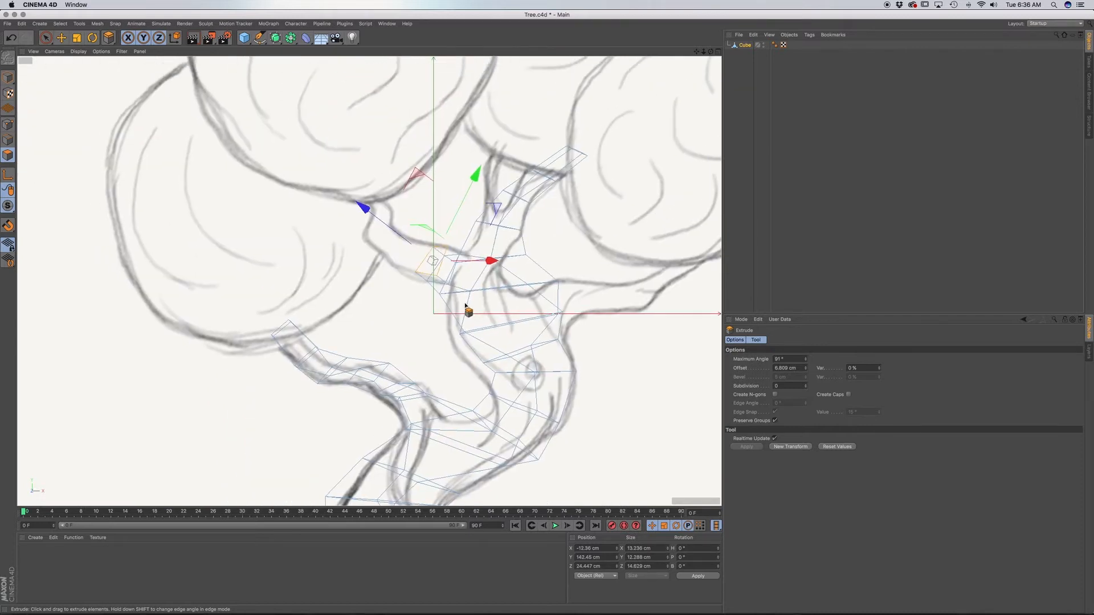
pyautogui.scroll(3, 435, 271)
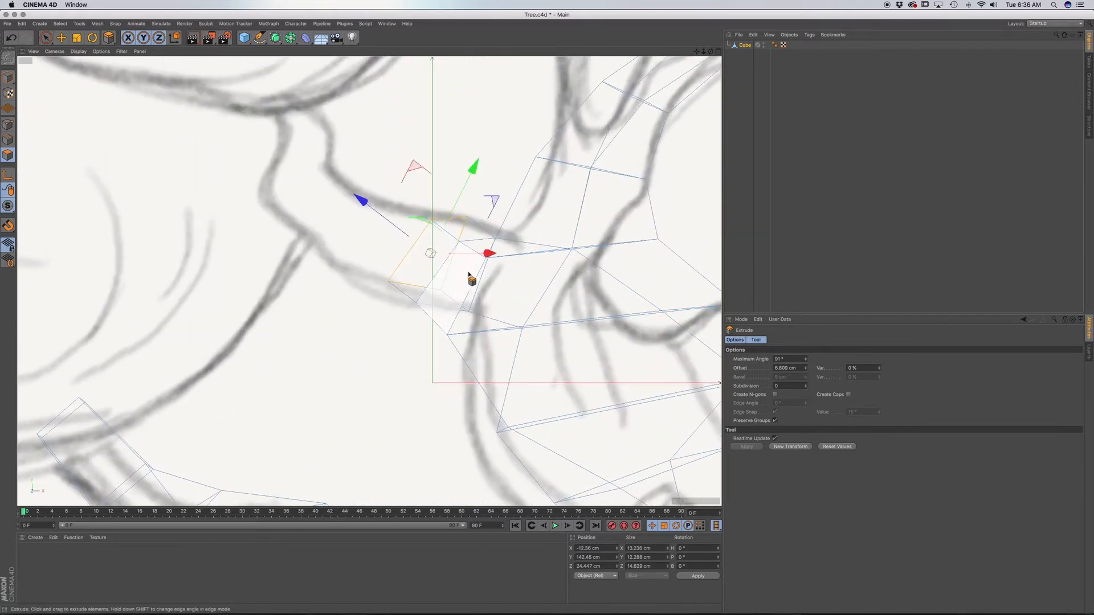
pyautogui.press('r')
pyautogui.moveTo(455, 225); pyautogui.dragTo(423, 229)
pyautogui.press('d')
pyautogui.moveTo(484, 269); pyautogui.dragTo(525, 269)
# Scale the new segment's end face down and move it inside the sketched branch outline.
pyautogui.press('t')
pyautogui.moveTo(458, 161); pyautogui.dragTo(409, 194)
pyautogui.press('e')
pyautogui.moveTo(434, 146); pyautogui.dragTo(420, 165)
# Extrude the end face another 10 cm along the sketched branch and rotate it to match the branch's direction.
pyautogui.press('d')
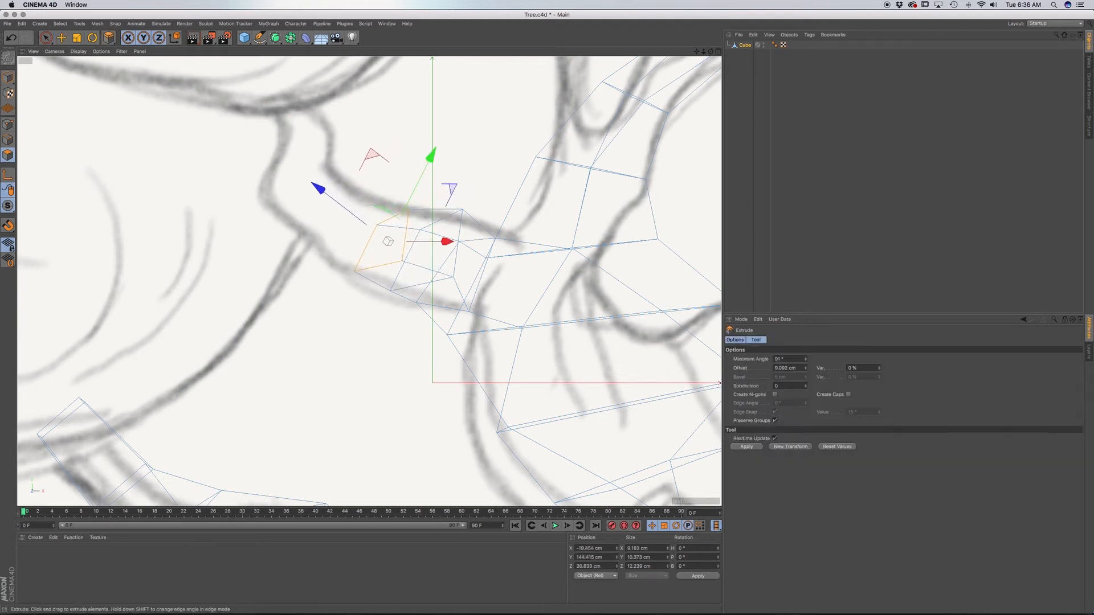
pyautogui.moveTo(370, 259); pyautogui.dragTo(429, 260)
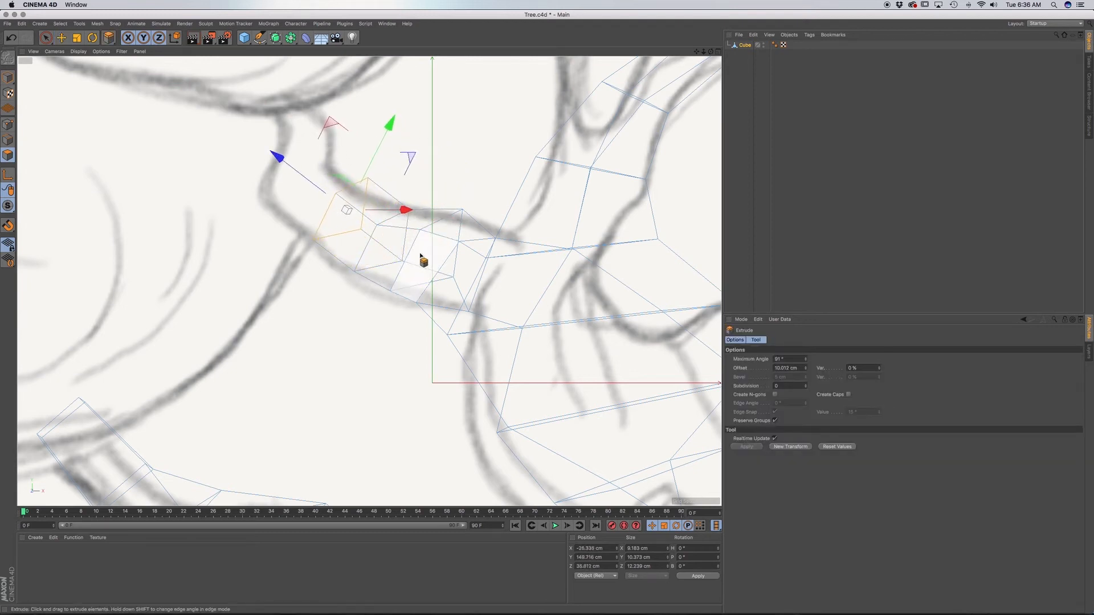
pyautogui.press('r')
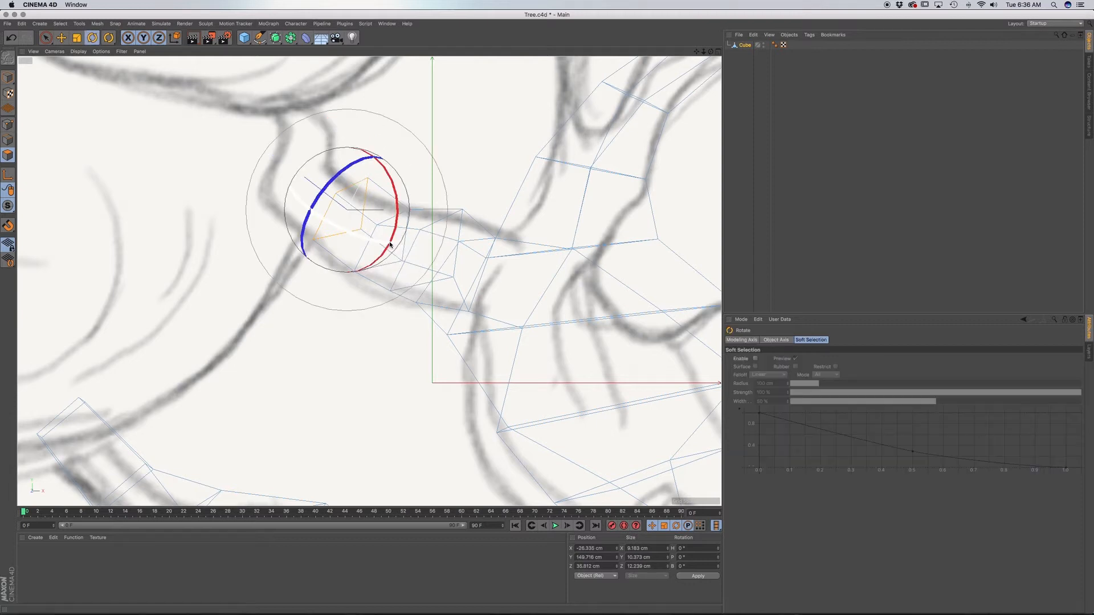
pyautogui.moveTo(340, 191)
pyautogui.mouseDown()
pyautogui.moveTo(348, 170)
pyautogui.moveTo(332, 185)
pyautogui.mouseUp()
# Scale the branch's end face down to about 86% and extrude it about 6.7 cm along the sketch.
pyautogui.press('d')
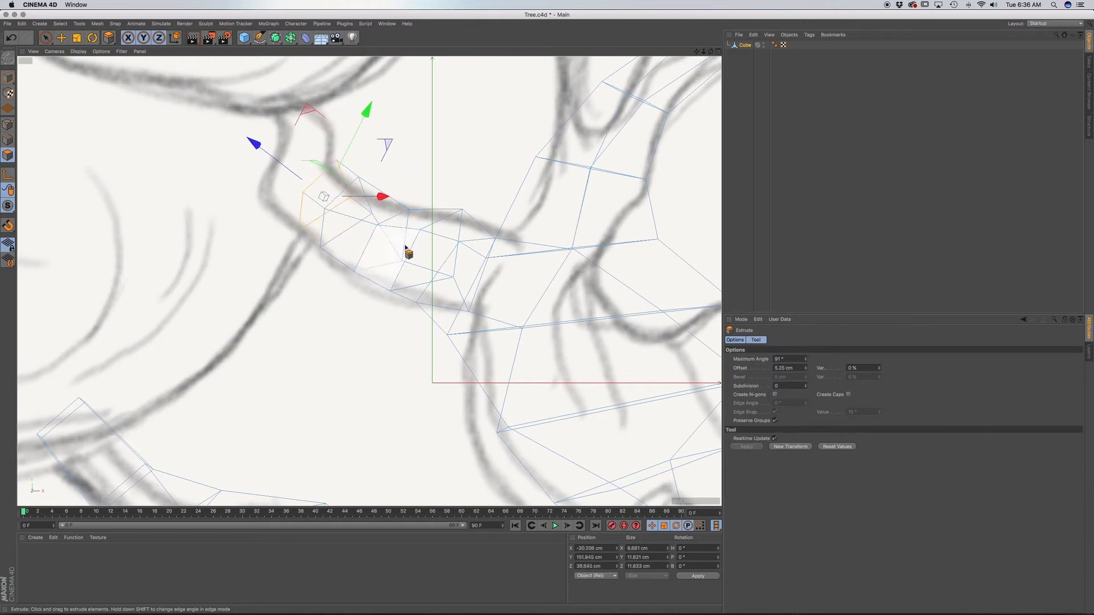
pyautogui.press('t')
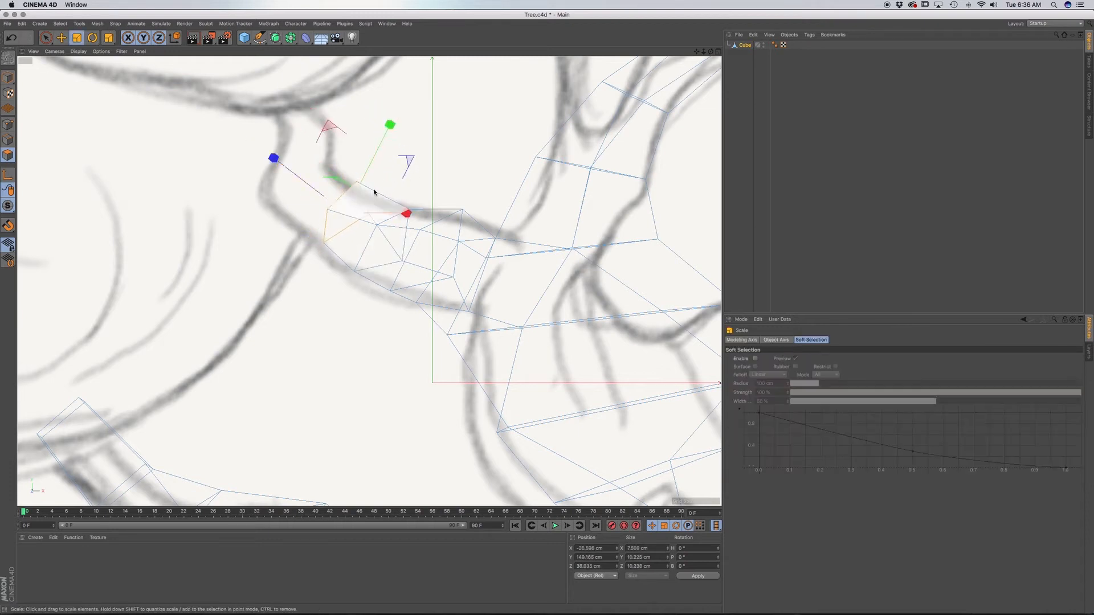
pyautogui.press('e')
pyautogui.press('d')
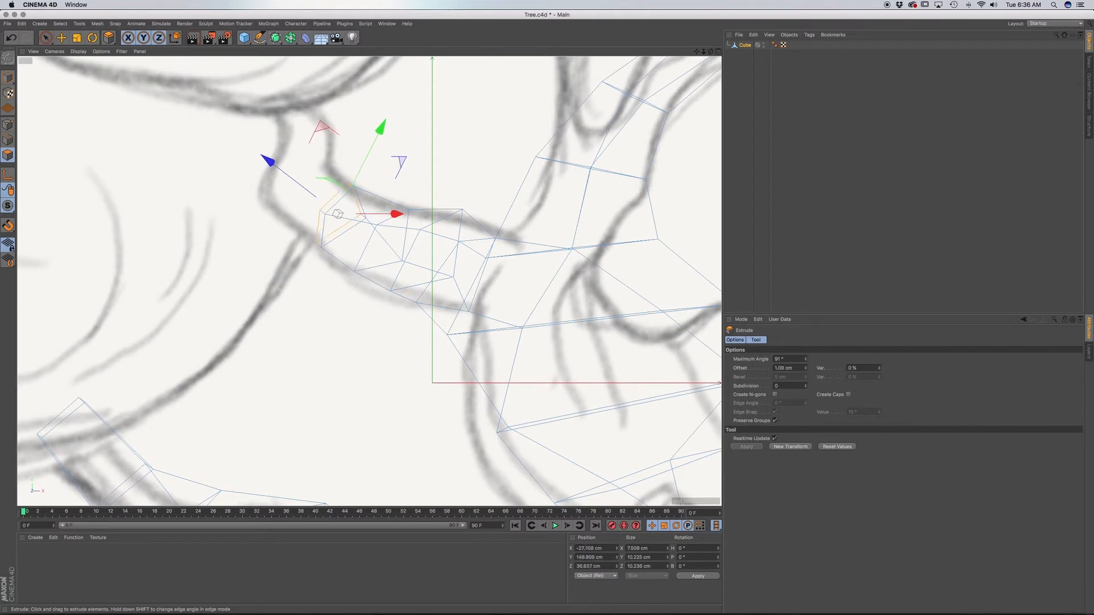
# Examine the new branch's shape and its junction with the trunk from several angles in perspective.
pyautogui.press('F1')
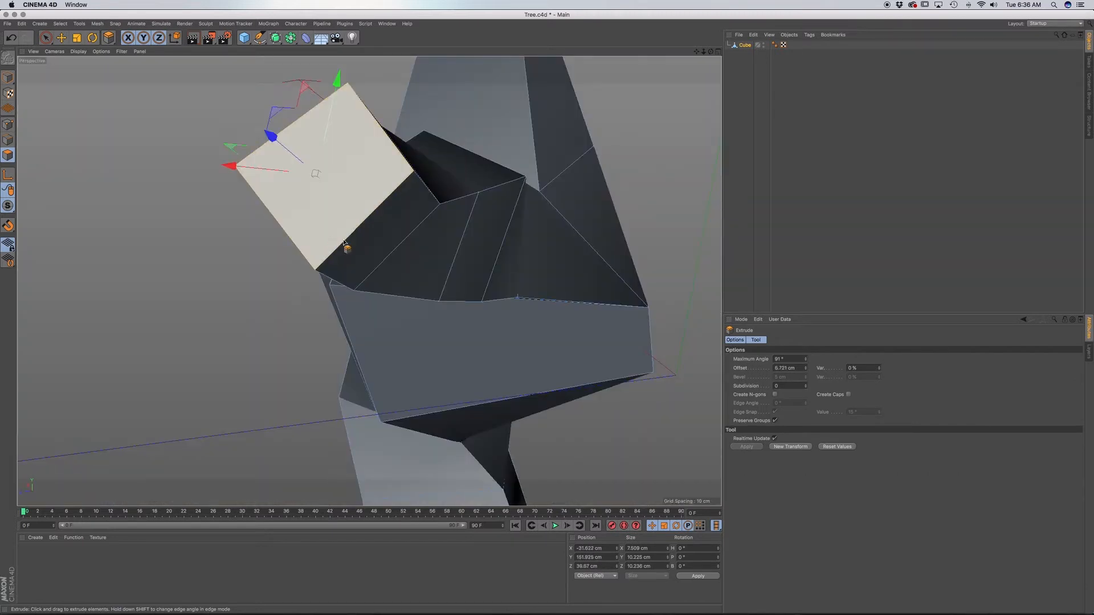
pyautogui.keyDown('alt'); pyautogui.moveTo(393, 232); pyautogui.dragTo(300, 249); pyautogui.keyUp('alt')
pyautogui.scroll(-10, 430, 246)
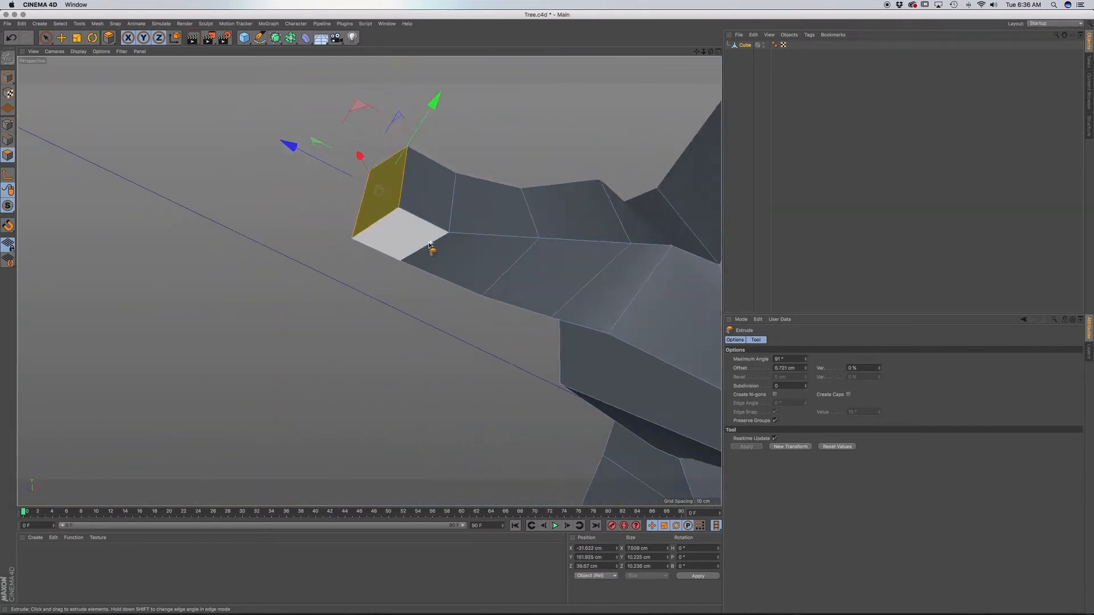
pyautogui.keyDown('alt'); pyautogui.moveTo(467, 244); pyautogui.dragTo(446, 339); pyautogui.keyUp('alt')
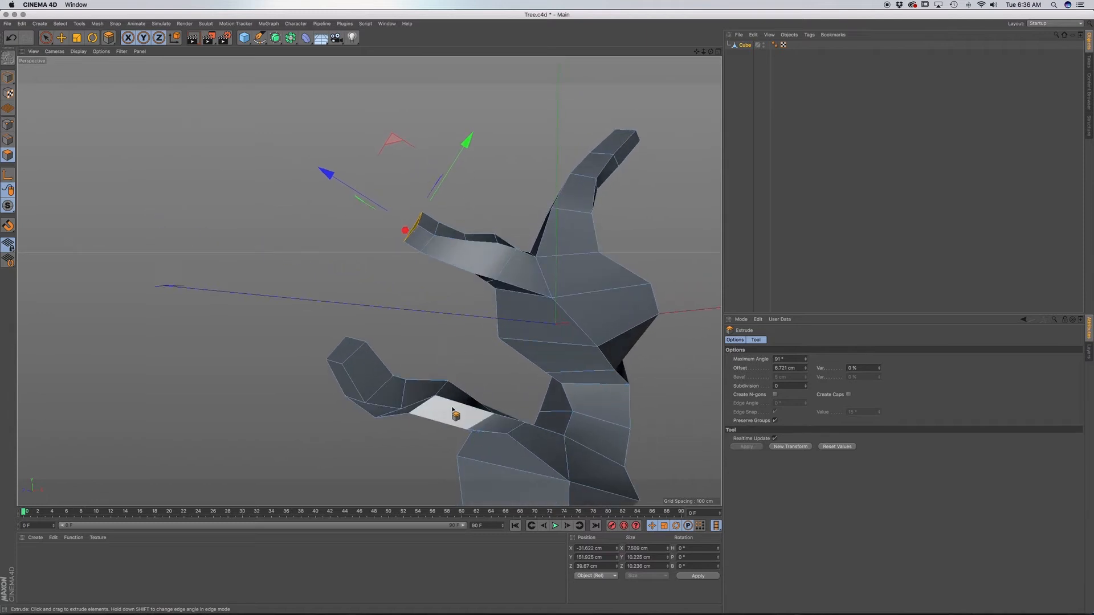
pyautogui.keyDown('alt'); pyautogui.moveTo(454, 416); pyautogui.dragTo(422, 348); pyautogui.keyUp('alt')
pyautogui.scroll(3, 342, 264)
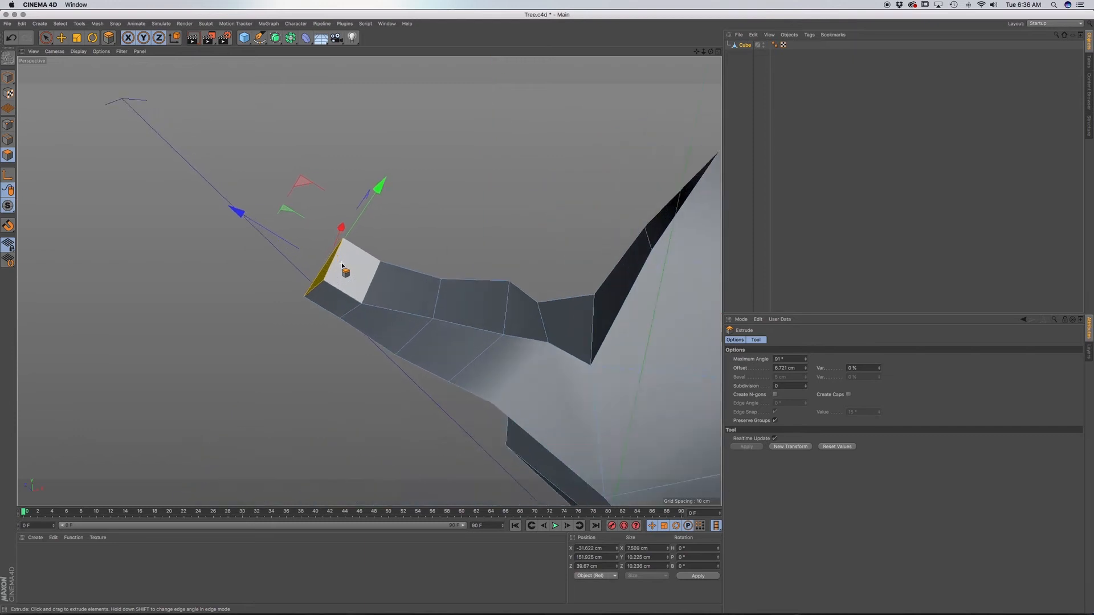
pyautogui.press('F4')
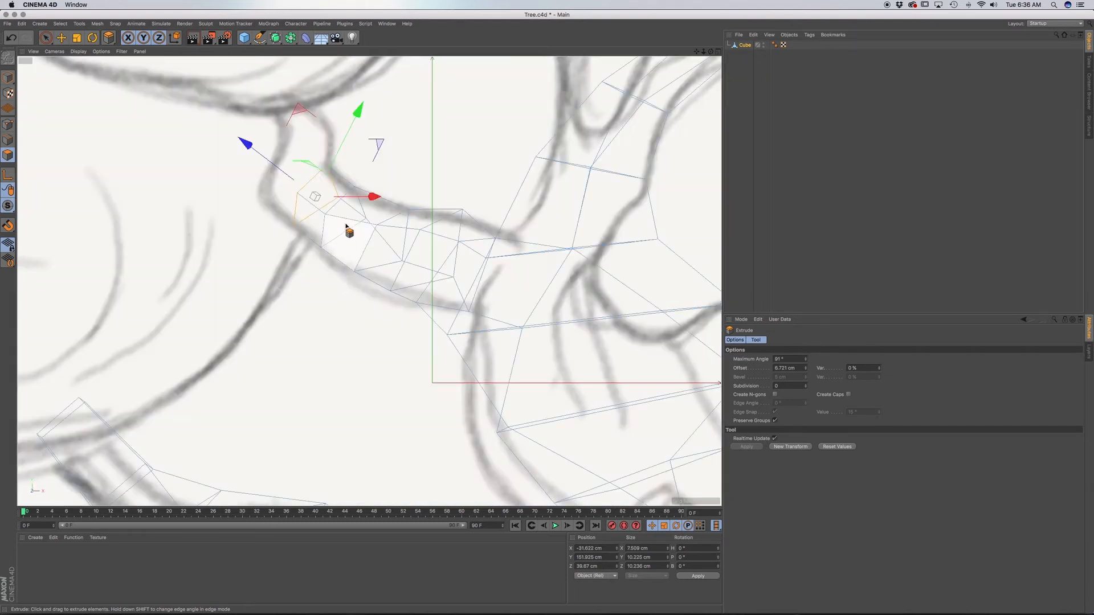
# Rotate the branch's end face to the sketch and extrude it about 8 cm, scaling it down slightly.
pyautogui.press('r')
pyautogui.moveTo(318, 173); pyautogui.dragTo(285, 191)
pyautogui.press('d')
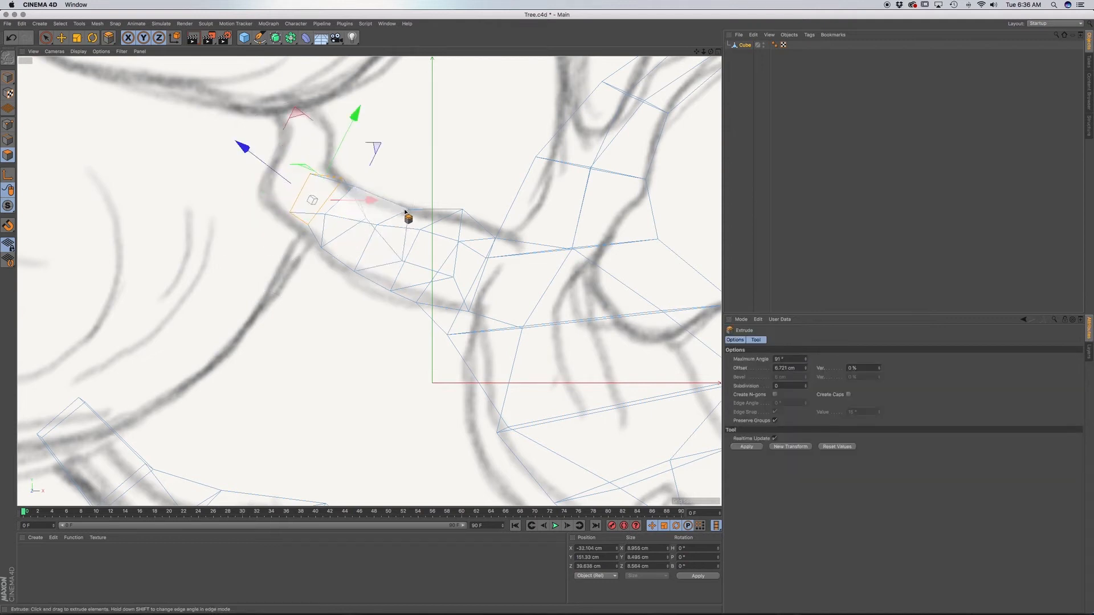
pyautogui.press('t')
pyautogui.moveTo(411, 171); pyautogui.dragTo(418, 251)
pyautogui.press('d')
# Rotate the end face toward the branch's upward bend and shift it sideways to line up with the sketched outline.
pyautogui.press('r')
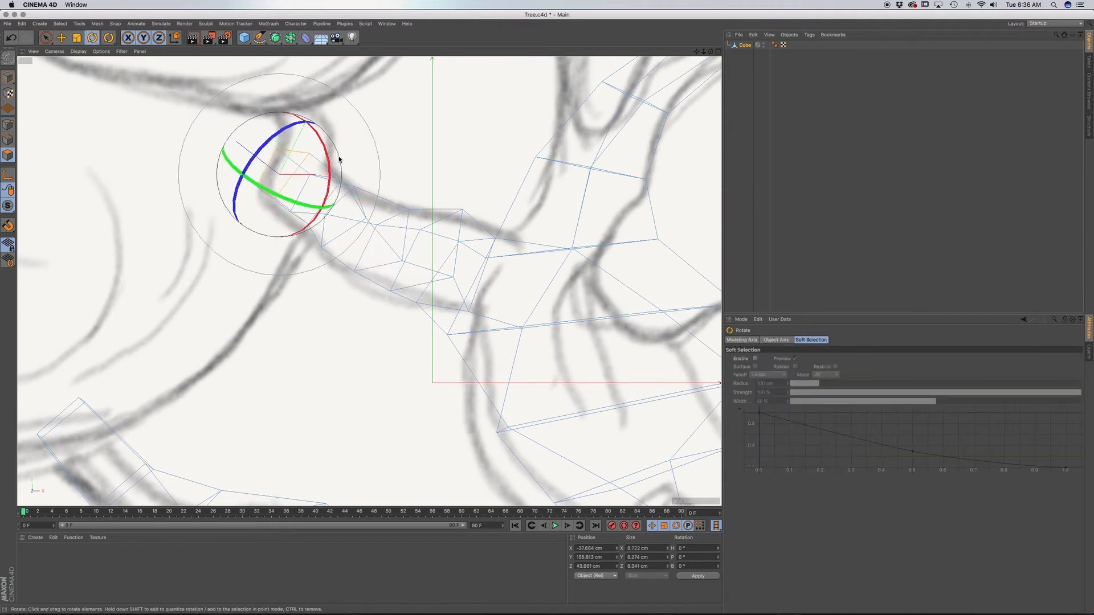
pyautogui.moveTo(339, 160); pyautogui.dragTo(324, 227)
pyautogui.press('d')
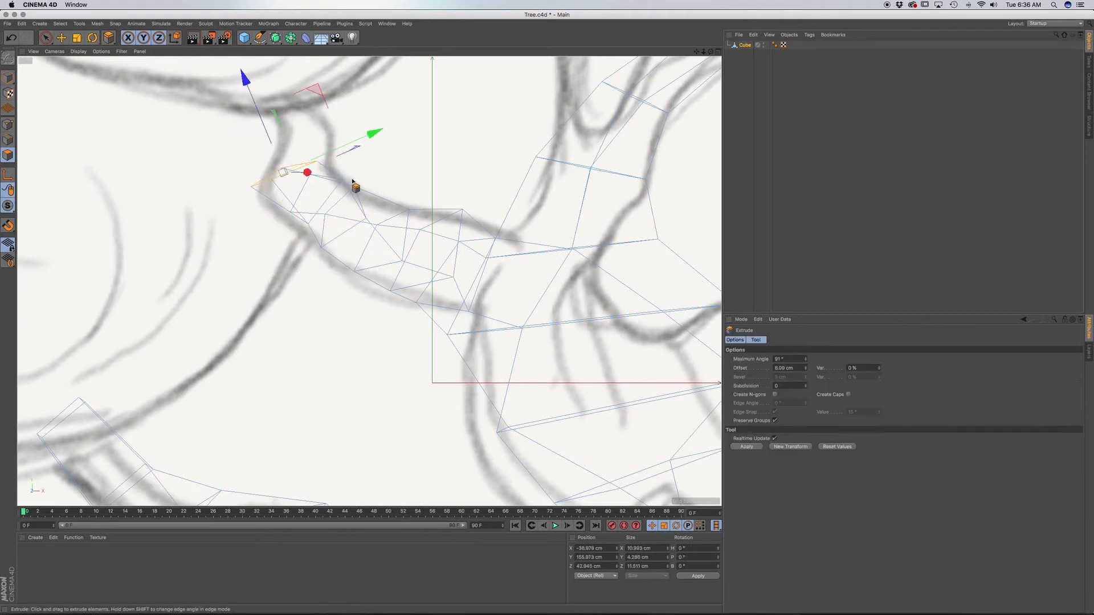
pyautogui.press('t')
pyautogui.press('e')
pyautogui.moveTo(375, 133); pyautogui.dragTo(383, 135)
# Extrude the end face up the bend as a new segment, rotated closer to level and scaled to about 86% to fit the sketch.
pyautogui.press('d')
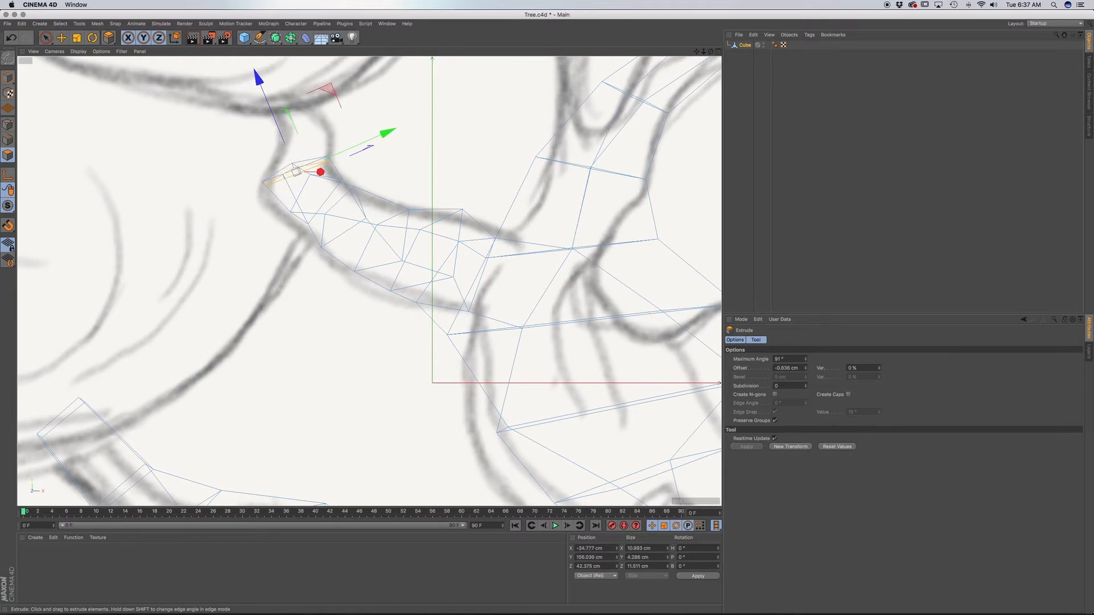
pyautogui.moveTo(295, 171); pyautogui.dragTo(340, 114)
pyautogui.press('r')
pyautogui.press('d')
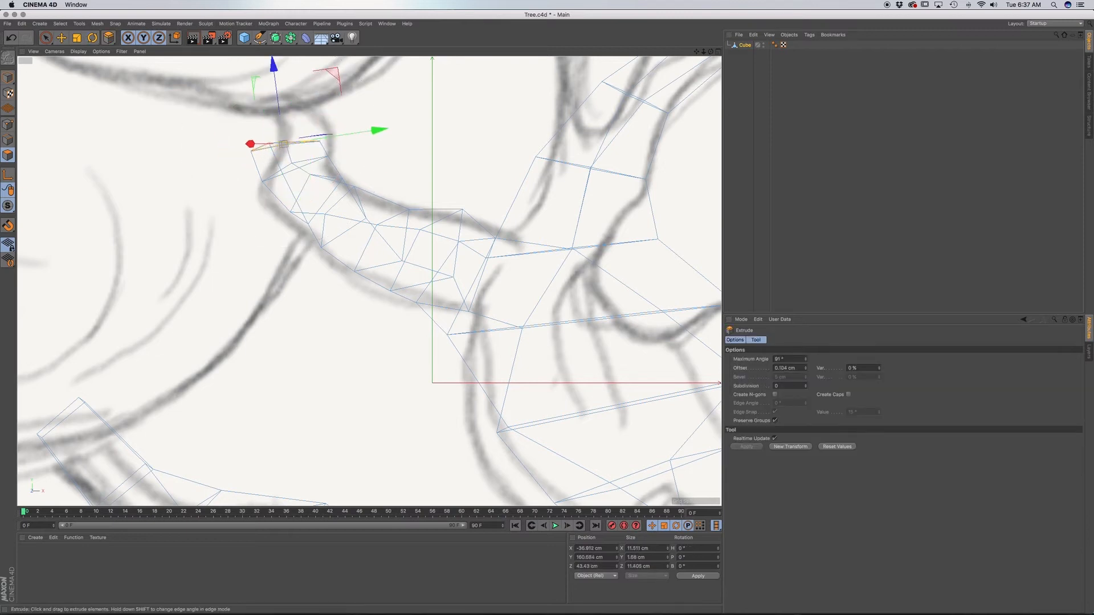
pyautogui.press('t')
pyautogui.moveTo(369, 166); pyautogui.dragTo(393, 130)
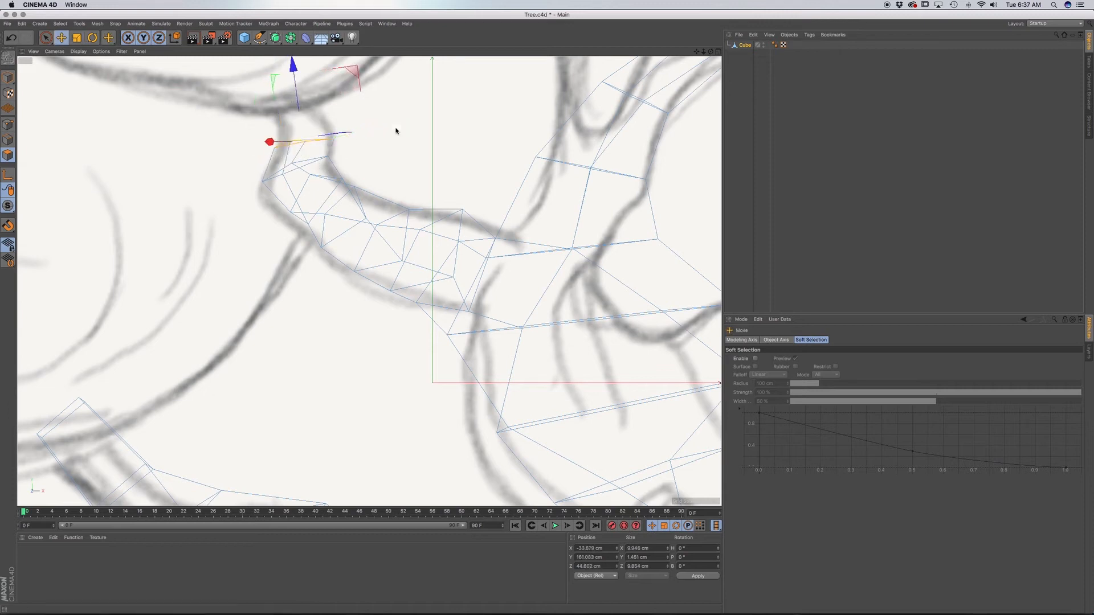
# Extrude the end face upward about 2.5 cm, rotate it level and raise it about 1.4 cm.
pyautogui.press('d')
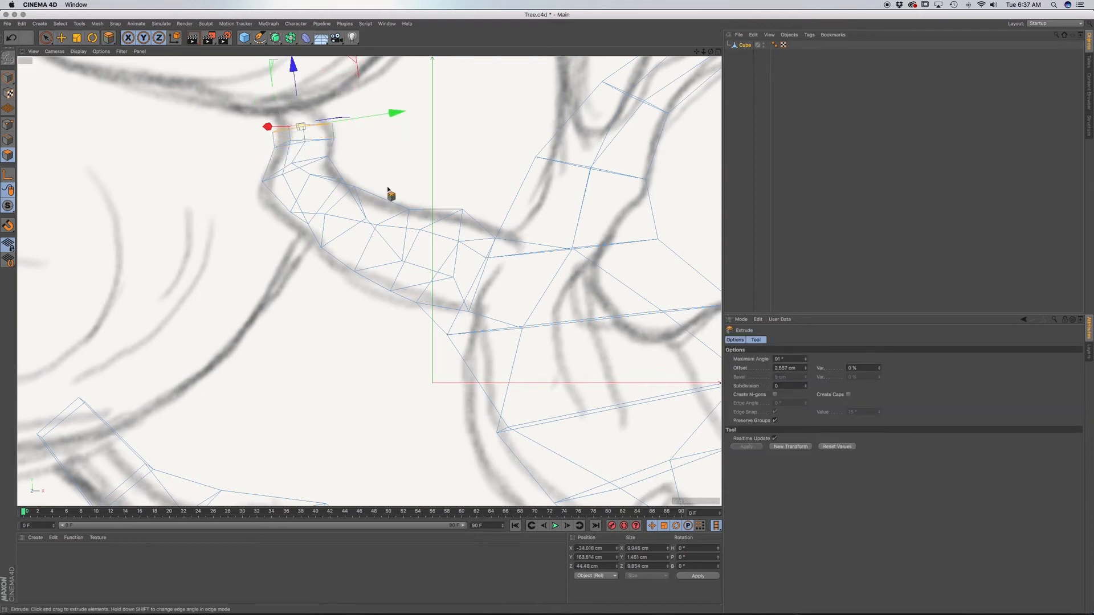
pyautogui.press('r')
pyautogui.moveTo(349, 121); pyautogui.dragTo(315, 129)
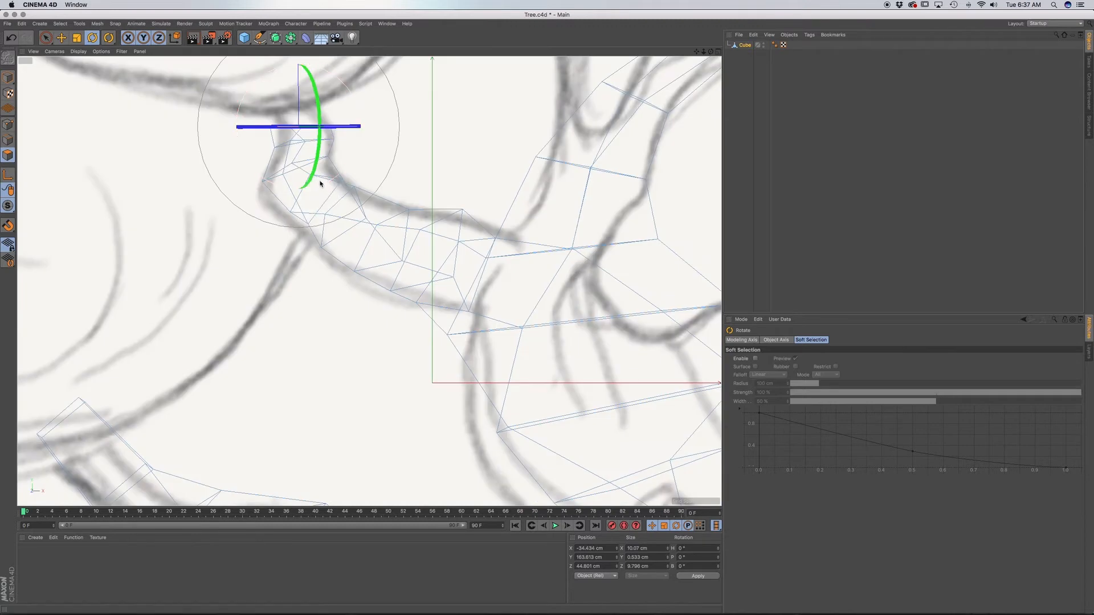
pyautogui.press('e')
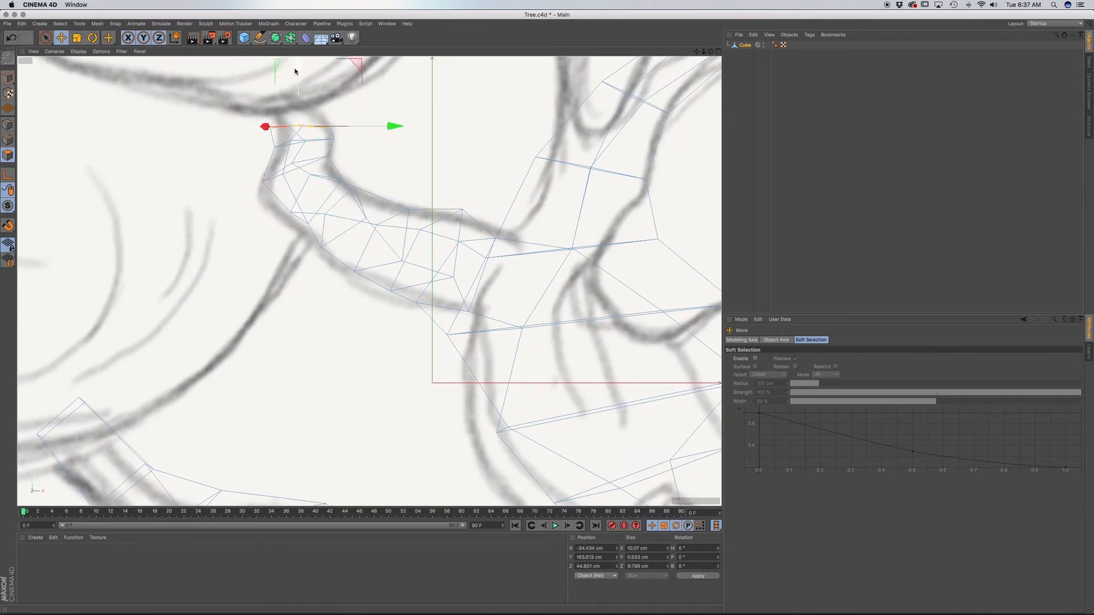
pyautogui.moveTo(296, 69); pyautogui.dragTo(298, 65)
# Scale the end face down to about 87% and extrude it up to the foliage outline, rotating it slightly.
pyautogui.press('t')
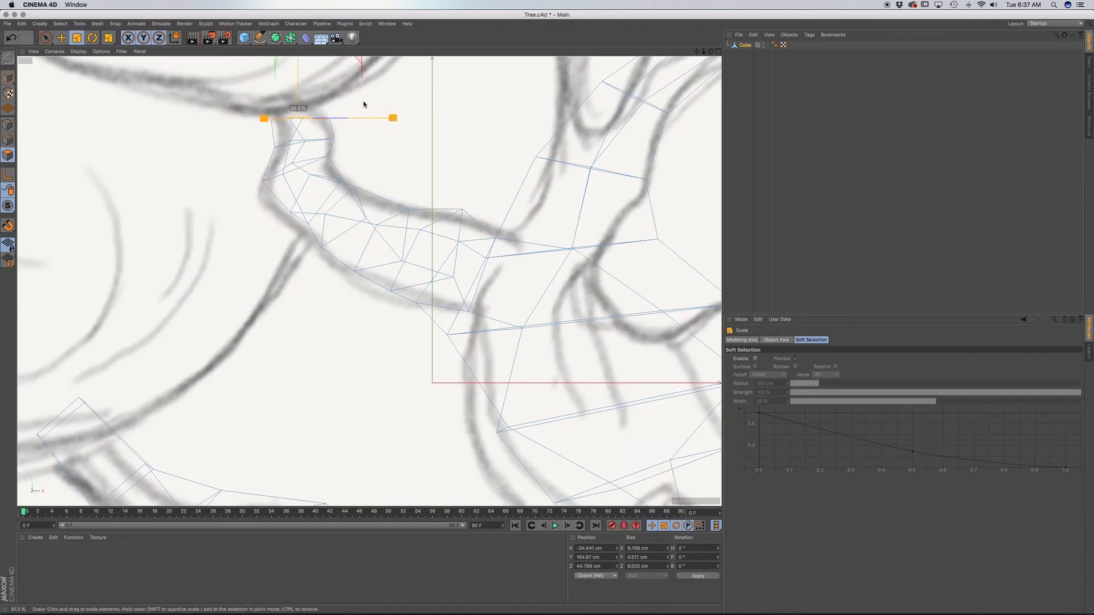
pyautogui.press('d')
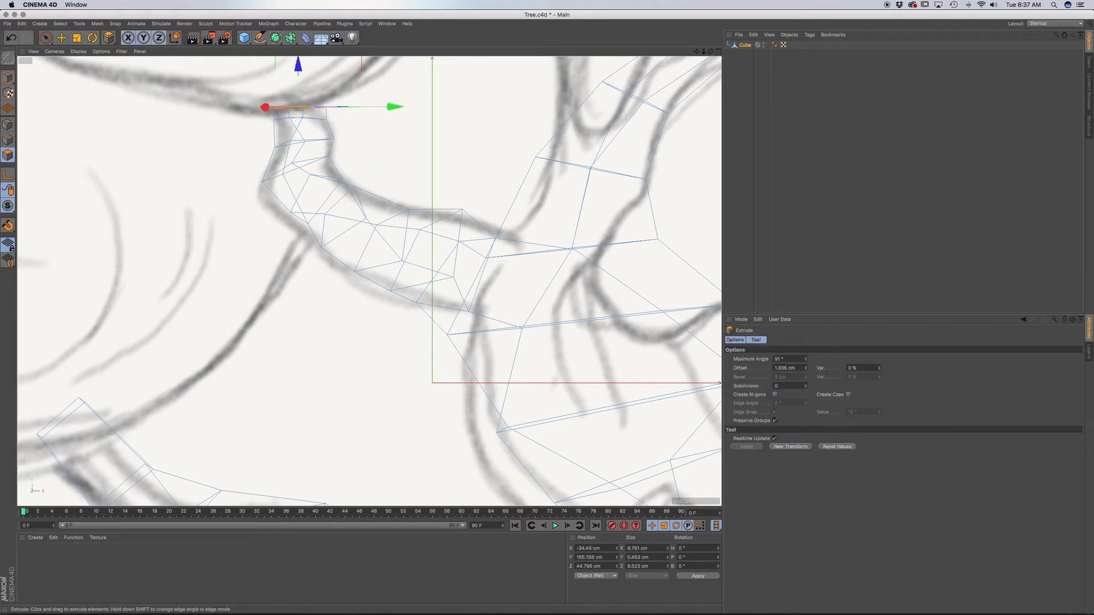
pyautogui.press('r')
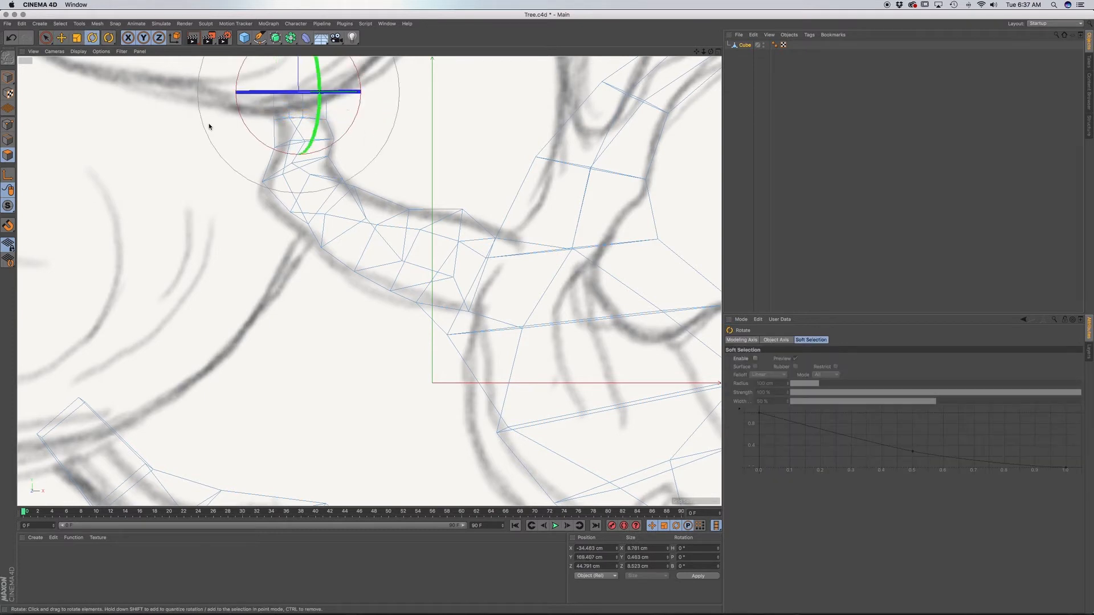
pyautogui.moveTo(327, 90); pyautogui.dragTo(308, 92)
# Extrude the branch tip further up into the foliage outline and taper its end face to about 80%.
pyautogui.press('d')
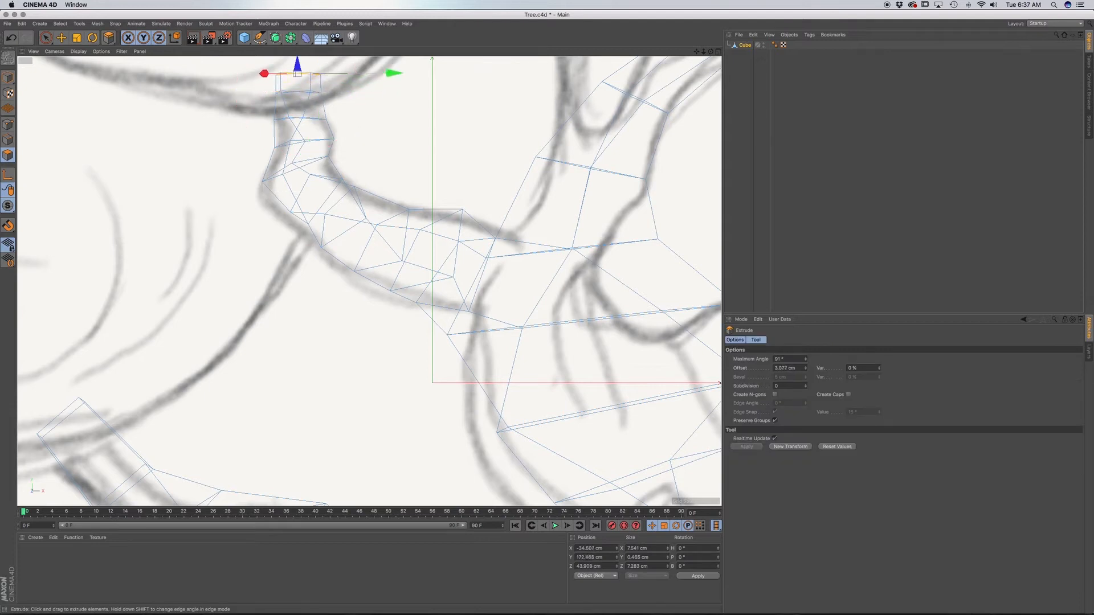
pyautogui.press('t')
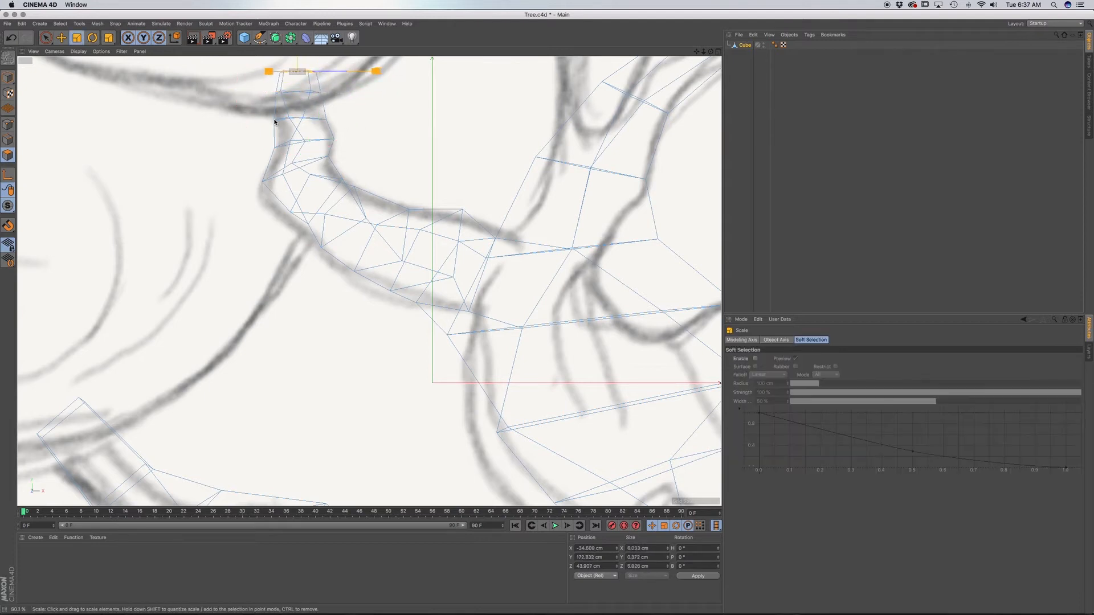
pyautogui.moveTo(274, 122); pyautogui.dragTo(274, 123)
pyautogui.keyDown('alt'); pyautogui.moveTo(278, 125); pyautogui.dragTo(283, 214, button='middle'); pyautogui.keyUp('alt')
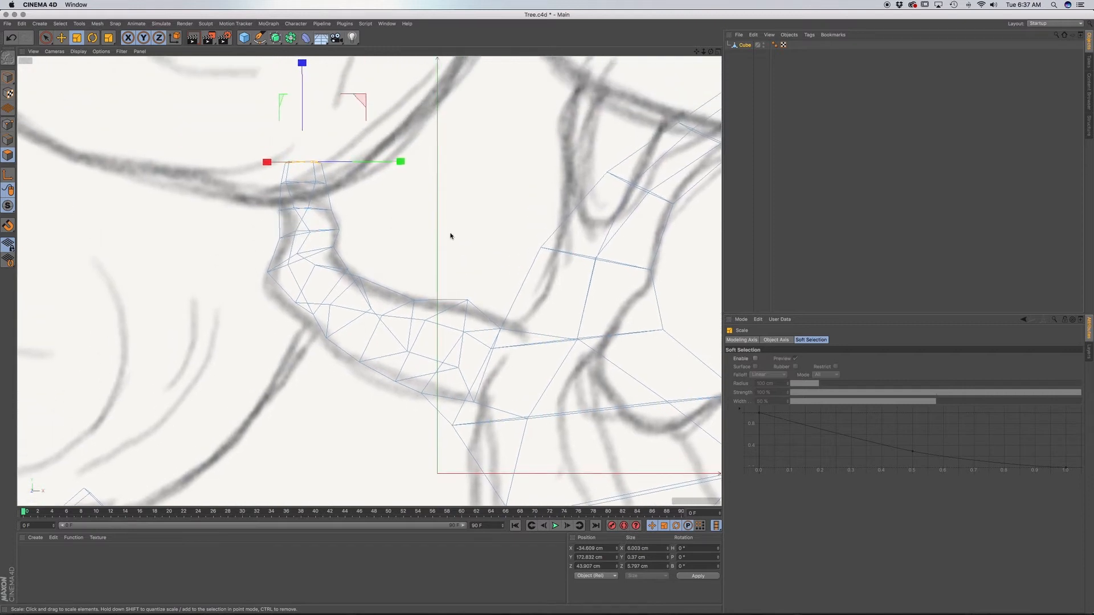
# Select the trunk's side face where the sketched lower-right branch begins and scale it narrower along its width.
pyautogui.keyDown('alt'); pyautogui.moveTo(451, 236); pyautogui.dragTo(183, 177, button='middle'); pyautogui.keyUp('alt')
pyautogui.scroll(-10, 320, 247)
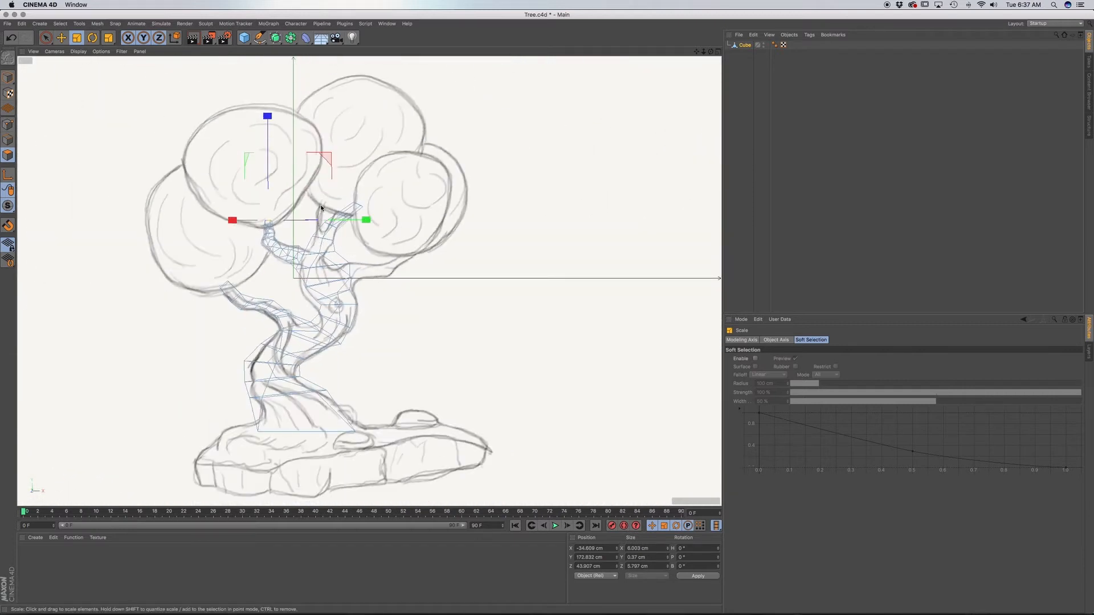
pyautogui.scroll(10, 356, 275)
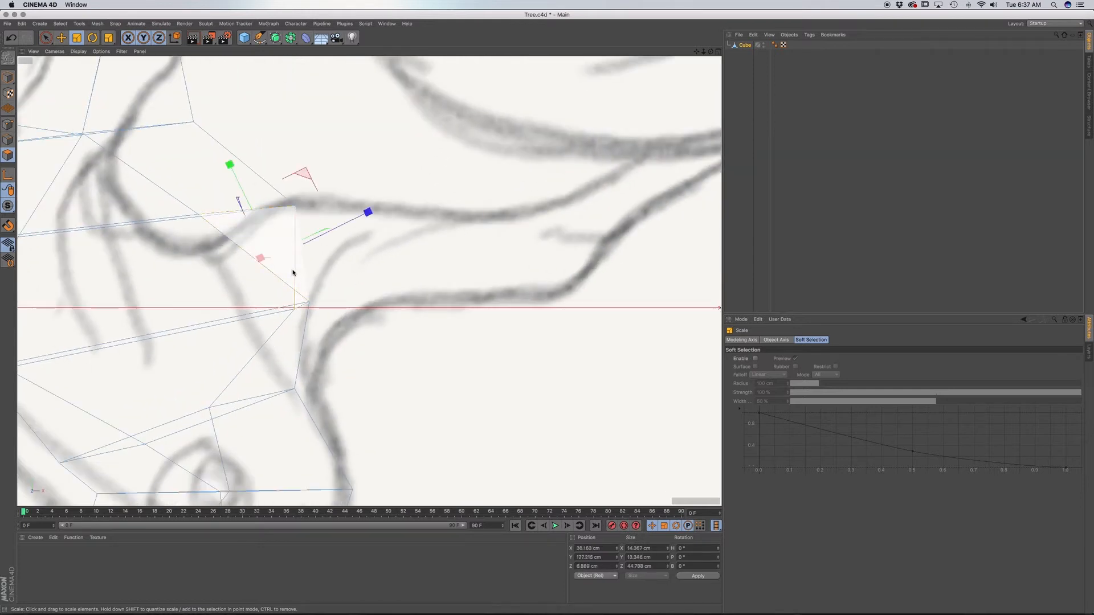
pyautogui.press('F1')
pyautogui.scroll(-6, 515, 296)
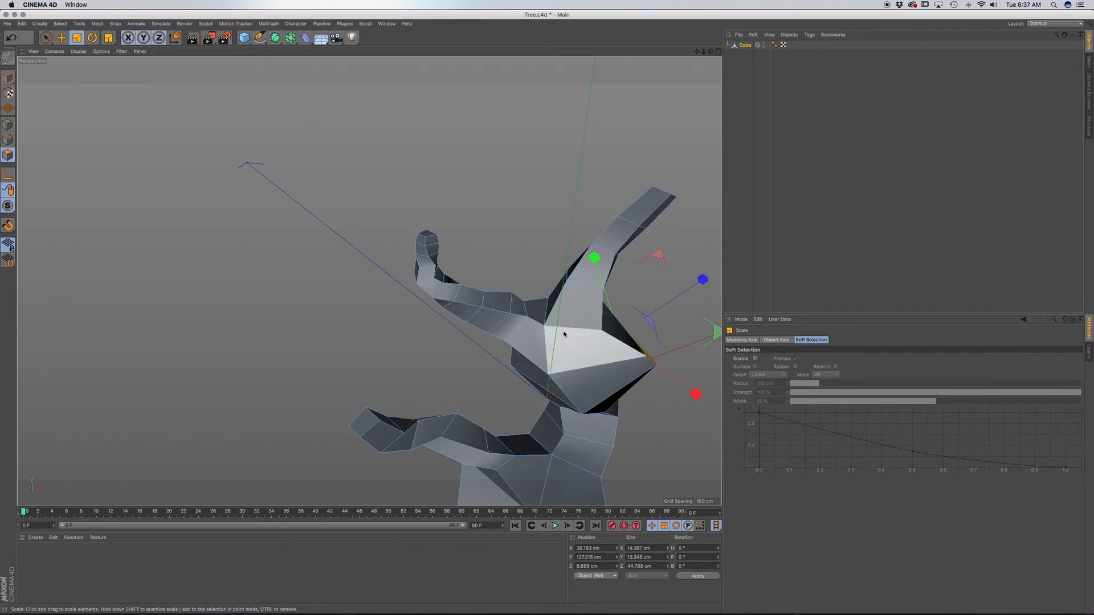
pyautogui.keyDown('alt'); pyautogui.moveTo(577, 341); pyautogui.dragTo(293, 343, button='middle'); pyautogui.keyUp('alt')
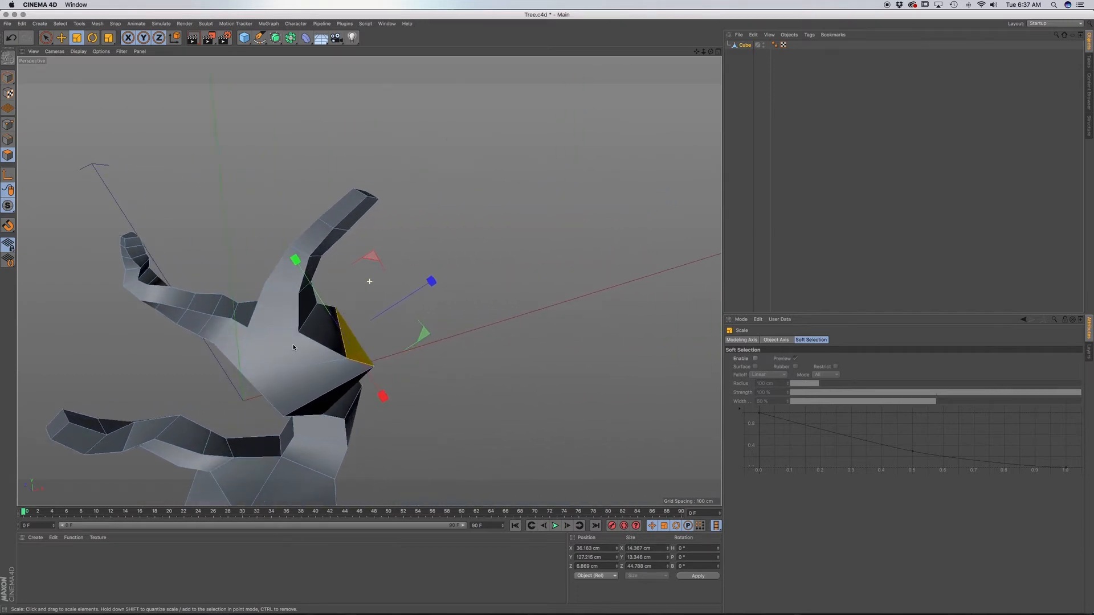
pyautogui.keyDown('alt'); pyautogui.moveTo(293, 344); pyautogui.dragTo(245, 333); pyautogui.keyUp('alt')
pyautogui.click(355, 365)
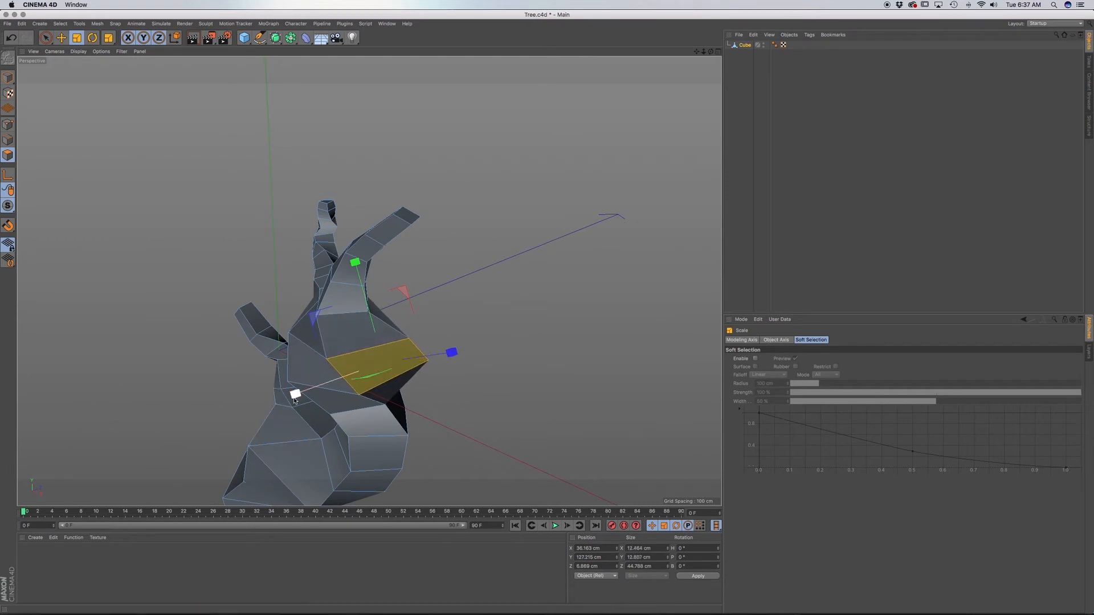
pyautogui.moveTo(295, 394); pyautogui.dragTo(319, 386)
# Extrude the selected trunk face outward as a branch stub and scale its end face down to about 14 cm in Y and 21 cm in Z.
pyautogui.press('d')
pyautogui.moveTo(399, 379); pyautogui.dragTo(457, 348)
pyautogui.press('t')
pyautogui.scroll(5, 403, 374)
pyautogui.moveTo(365, 364); pyautogui.dragTo(425, 355)
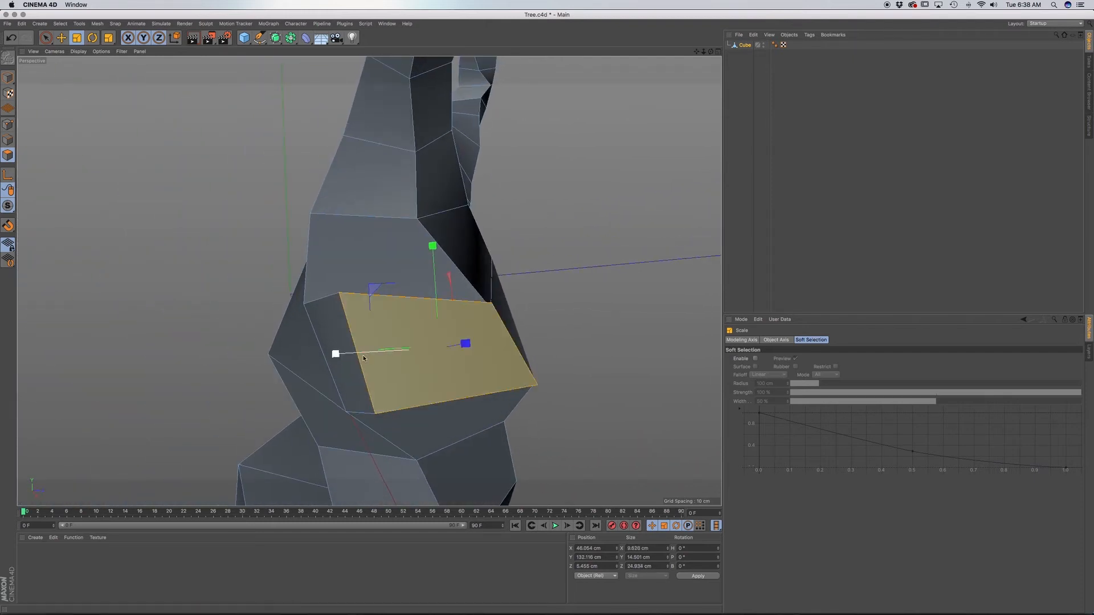
pyautogui.moveTo(336, 356); pyautogui.dragTo(342, 354)
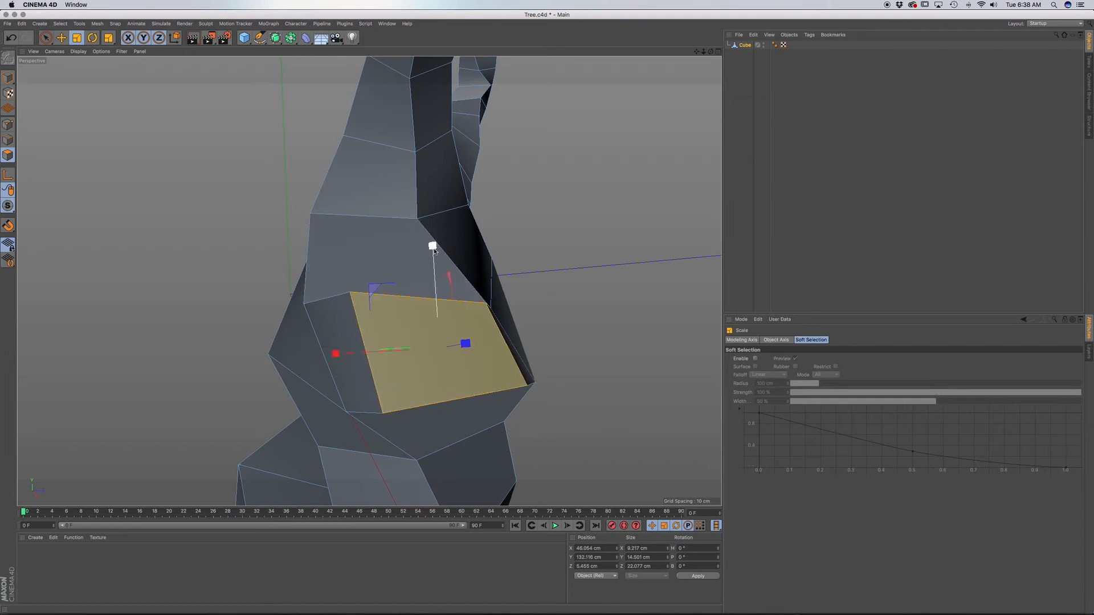
pyautogui.moveTo(435, 246); pyautogui.dragTo(433, 246)
pyautogui.moveTo(466, 344); pyautogui.dragTo(440, 354)
pyautogui.moveTo(335, 353); pyautogui.dragTo(352, 353)
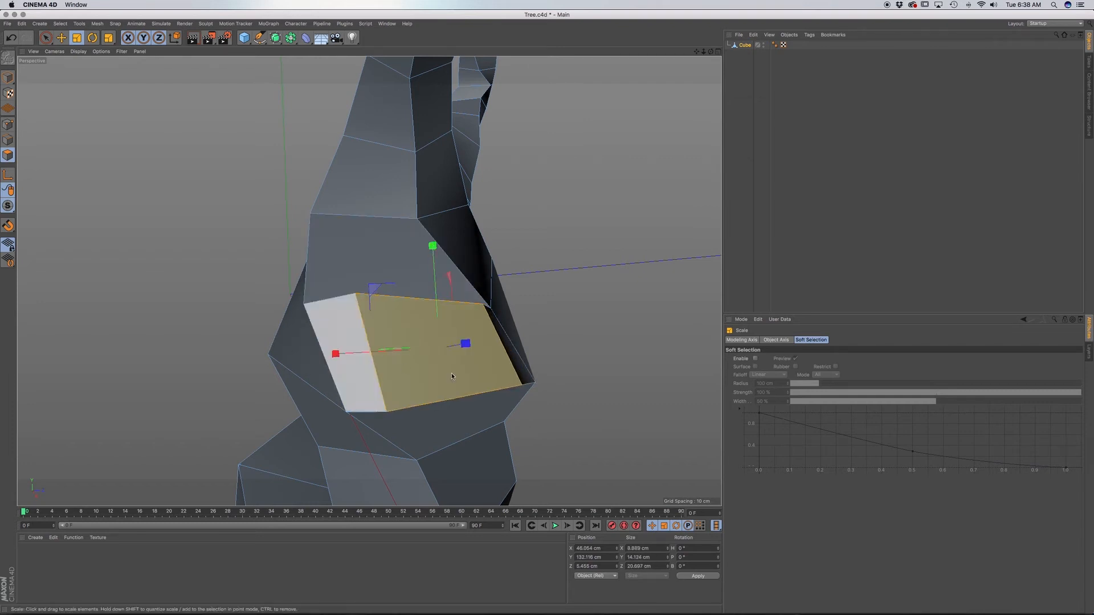
# Try a second, smaller extruded segment from the stub's end face, check it against the sketch, and undo it.
pyautogui.keyDown('alt'); pyautogui.moveTo(451, 373); pyautogui.dragTo(371, 397); pyautogui.keyUp('alt')
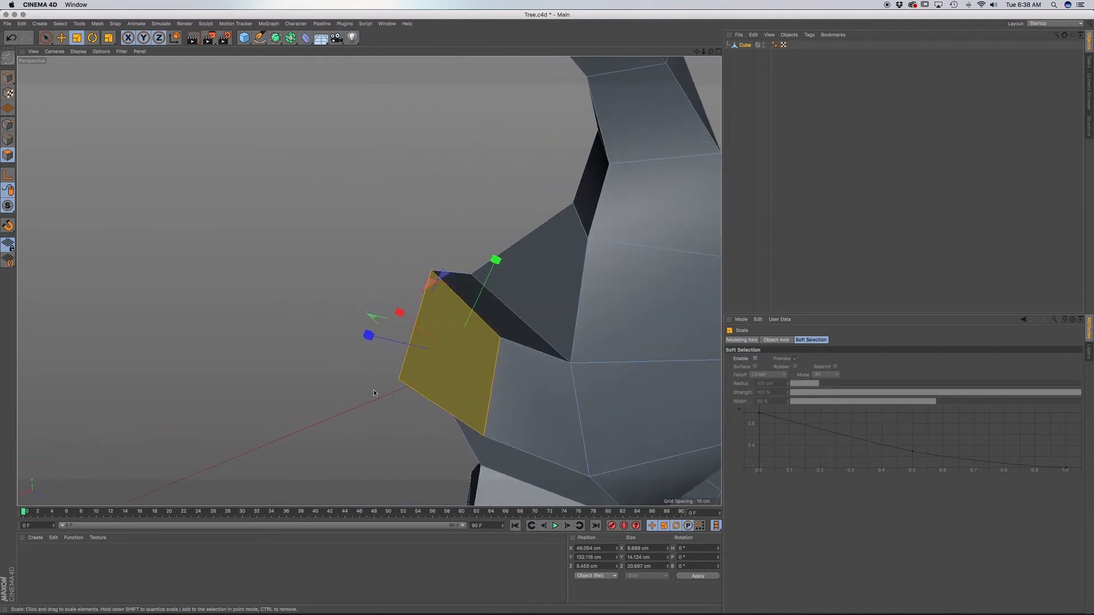
pyautogui.press('d')
pyautogui.moveTo(443, 391); pyautogui.dragTo(352, 382)
pyautogui.press('t')
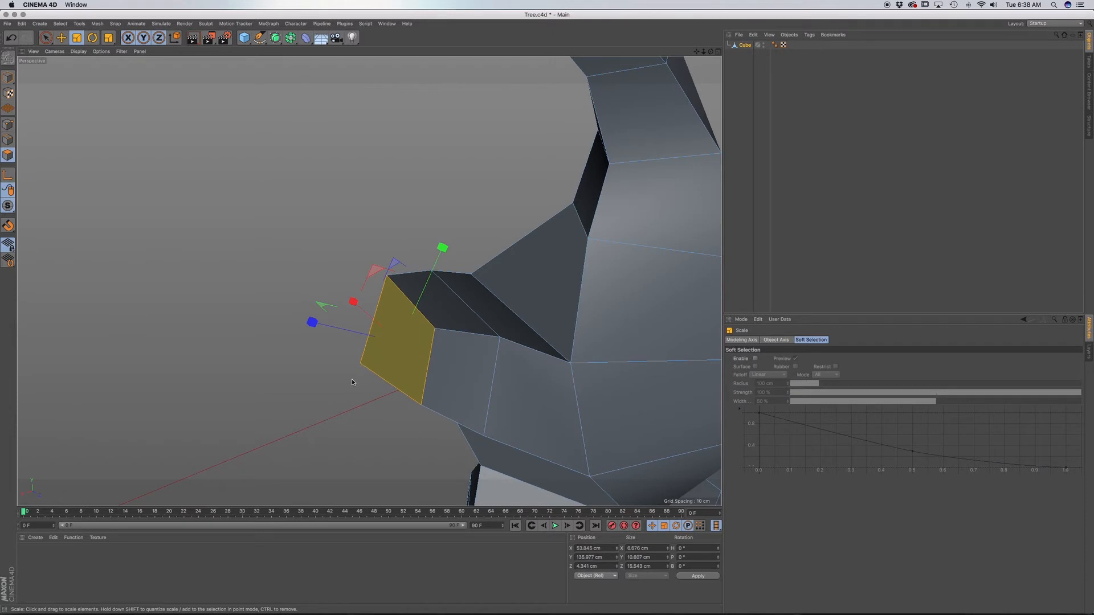
pyautogui.press('F4')
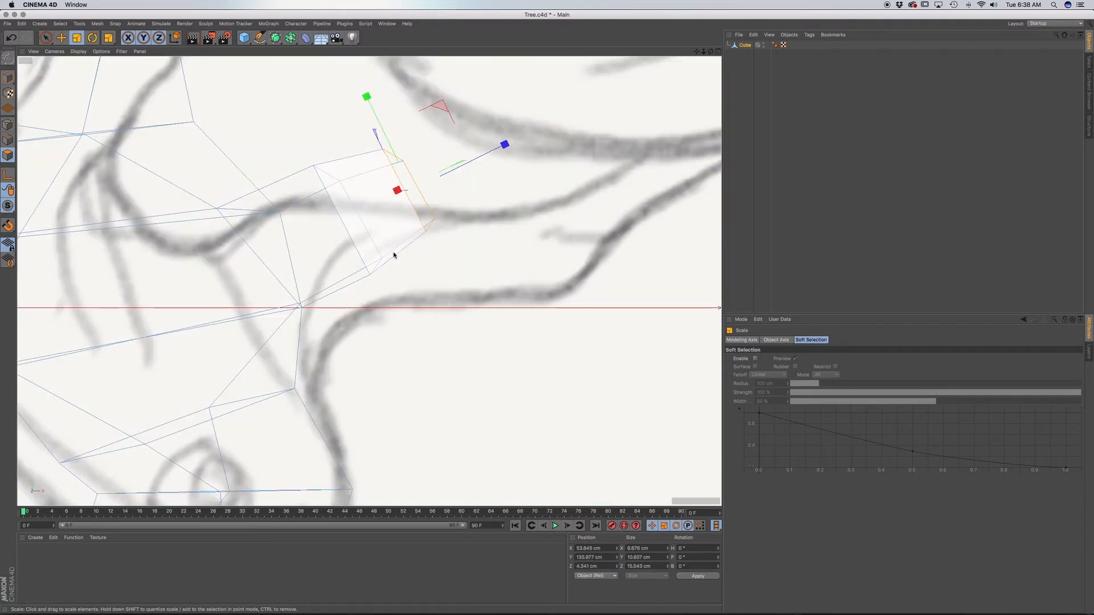
pyautogui.press('super+z')
# Rotate the stub's end face more upright, lower it about 4 cm and scale it down to fit the sketched branch base.
pyautogui.press('r')
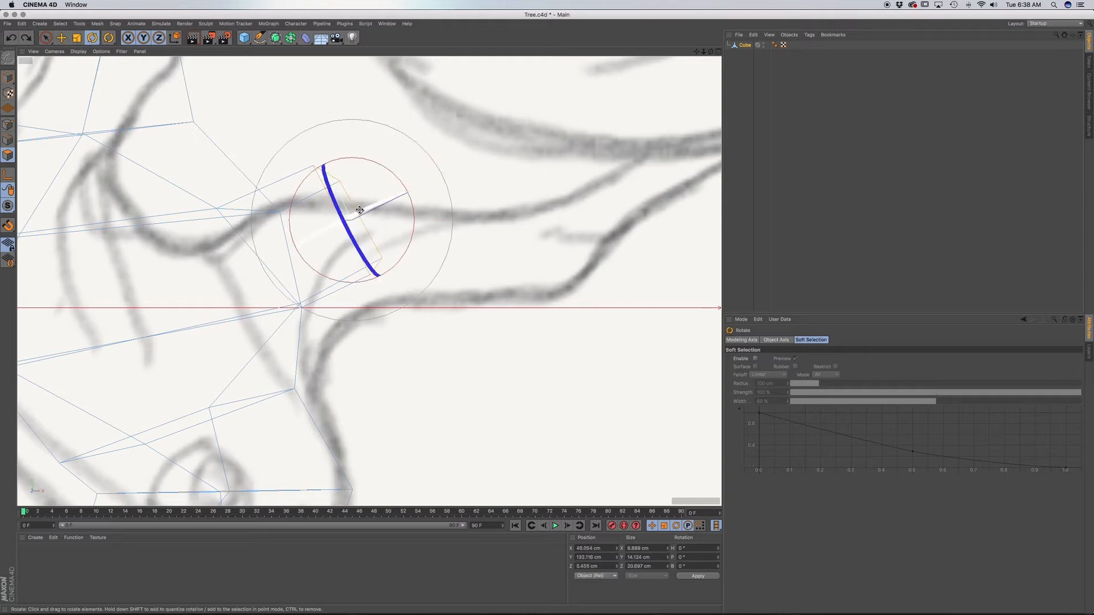
pyautogui.moveTo(410, 236)
pyautogui.mouseDown()
pyautogui.moveTo(410, 212)
pyautogui.moveTo(415, 225)
pyautogui.mouseUp()
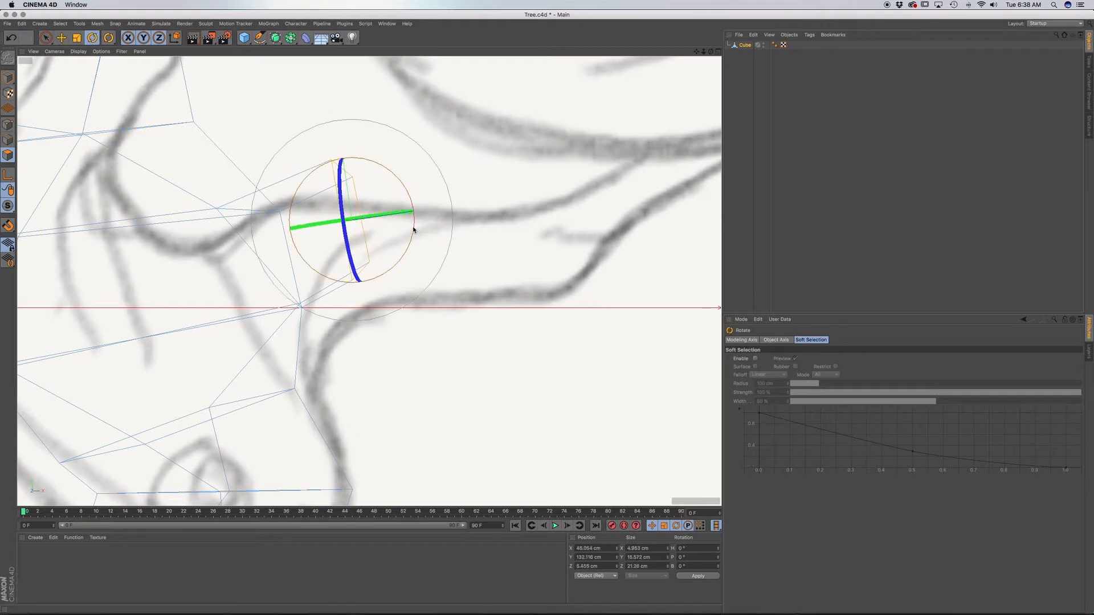
pyautogui.press('e')
pyautogui.moveTo(342, 132); pyautogui.dragTo(344, 173)
pyautogui.press('r')
pyautogui.moveTo(350, 268); pyautogui.dragTo(349, 268)
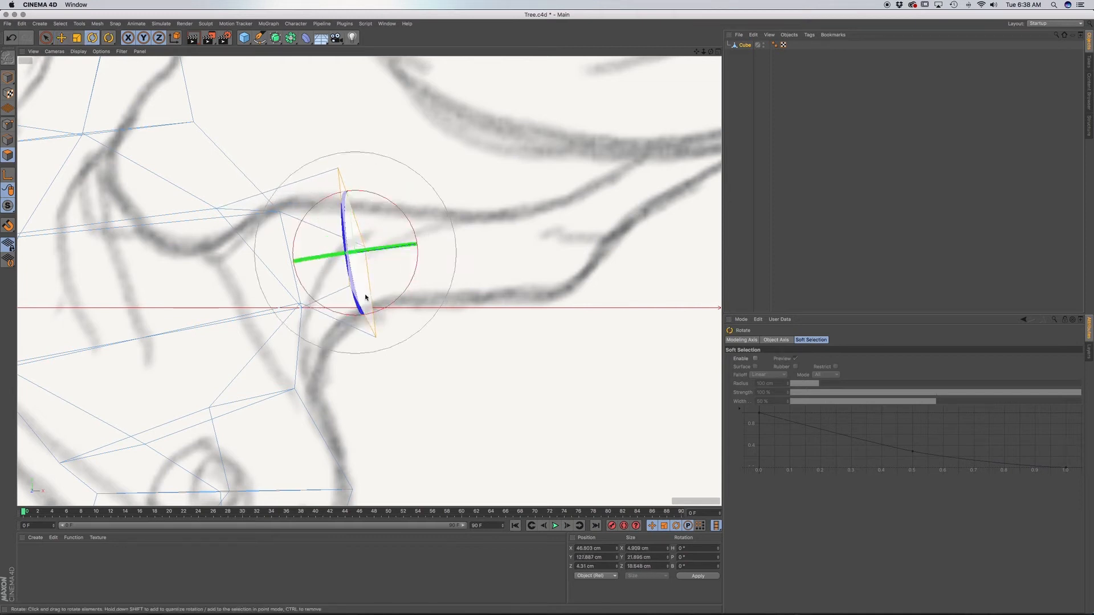
pyautogui.press('t')
pyautogui.moveTo(404, 332); pyautogui.dragTo(296, 295)
# Extrude the end face about 12 cm along the lower-right branch, tilting it slightly and scaling it to about 56%.
pyautogui.press('d')
pyautogui.moveTo(405, 295); pyautogui.dragTo(545, 314)
pyautogui.press('r')
pyautogui.moveTo(442, 276); pyautogui.dragTo(437, 243)
pyautogui.press('d')
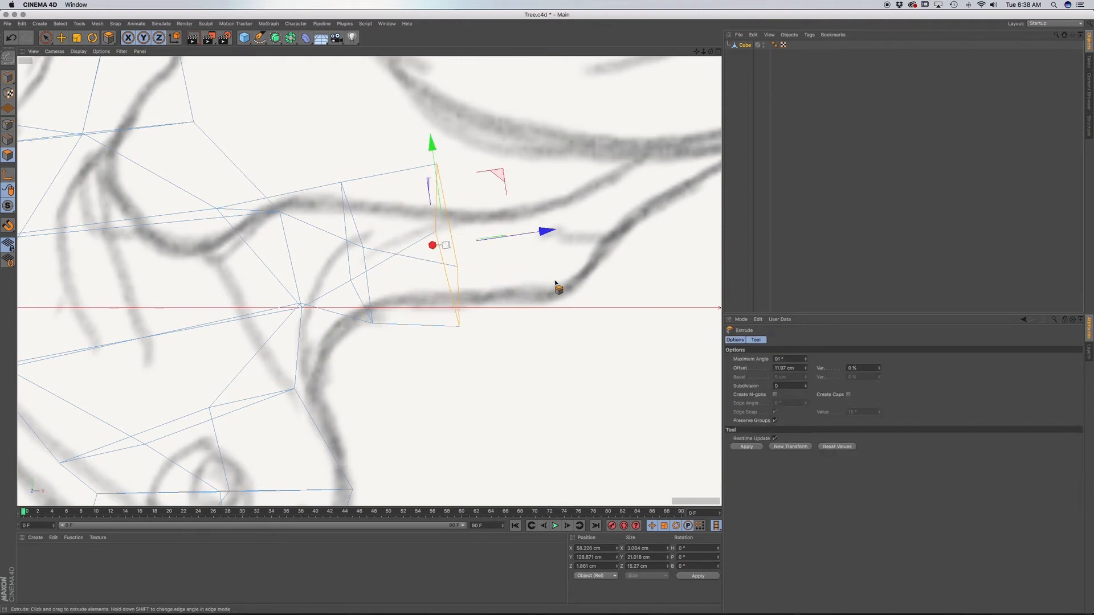
pyautogui.press('t')
pyautogui.moveTo(556, 283); pyautogui.dragTo(375, 285)
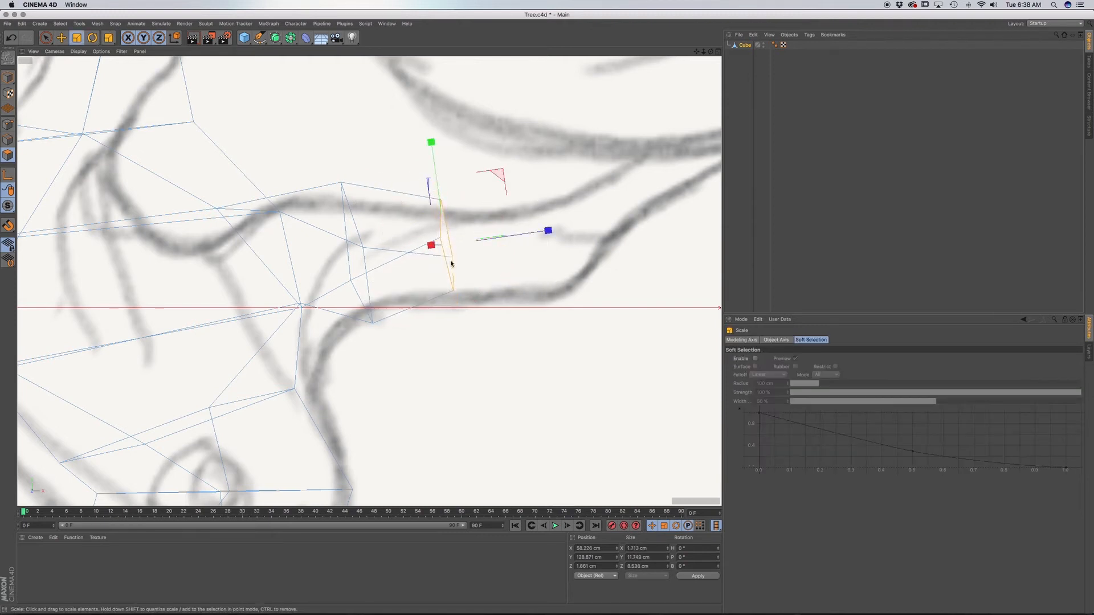
# Rotate the new end face upright and lower it slightly between the sketched branch outlines.
pyautogui.press('e')
pyautogui.press('r')
pyautogui.moveTo(473, 192); pyautogui.dragTo(483, 199)
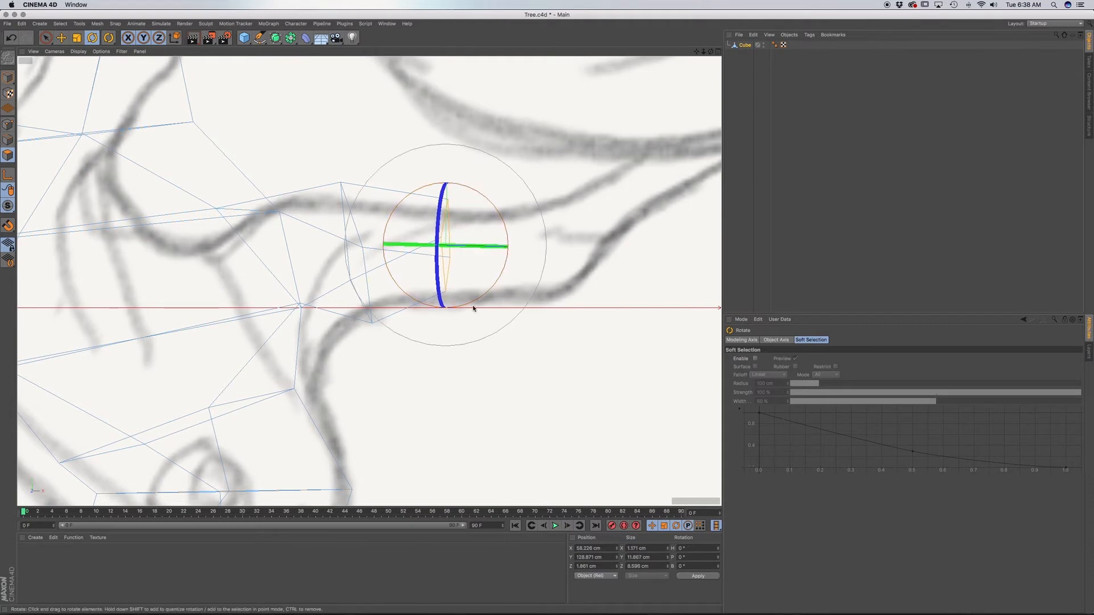
pyautogui.keyDown('alt'); pyautogui.moveTo(473, 308); pyautogui.dragTo(456, 341, button='middle'); pyautogui.keyUp('alt')
pyautogui.press('e')
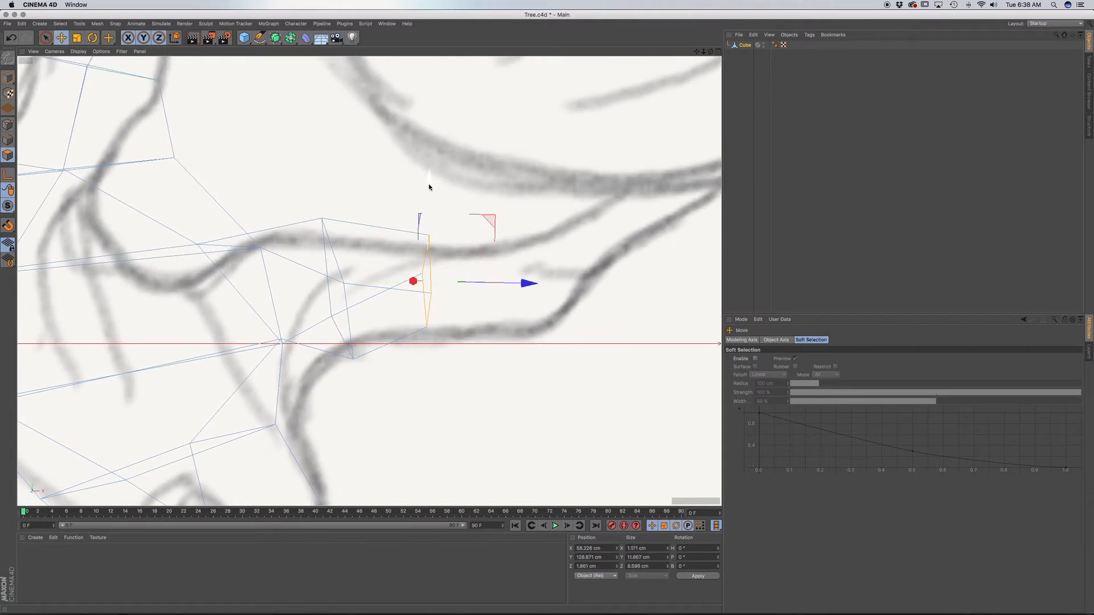
pyautogui.moveTo(429, 187); pyautogui.dragTo(429, 194)
# Extrude the end face about 10 cm to the start of the branch's upward bend, turning it slightly.
pyautogui.press('d')
pyautogui.moveTo(486, 341); pyautogui.dragTo(496, 295)
pyautogui.press('r')
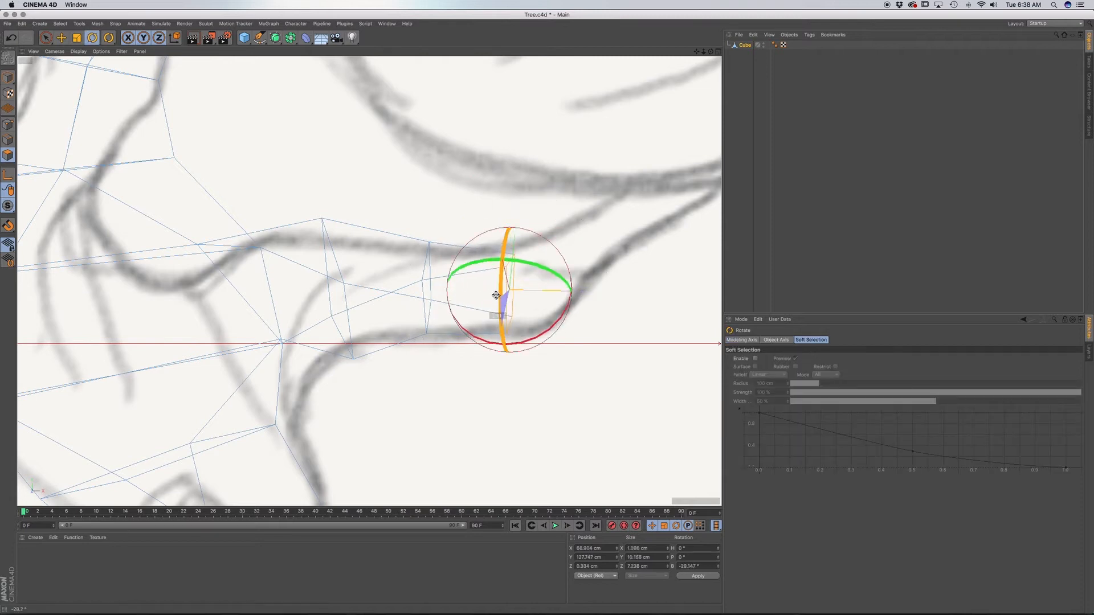
# Extrude a short segment into the bend and rotate its end face to follow the upward curve.
pyautogui.press('d')
pyautogui.moveTo(579, 237); pyautogui.dragTo(573, 230)
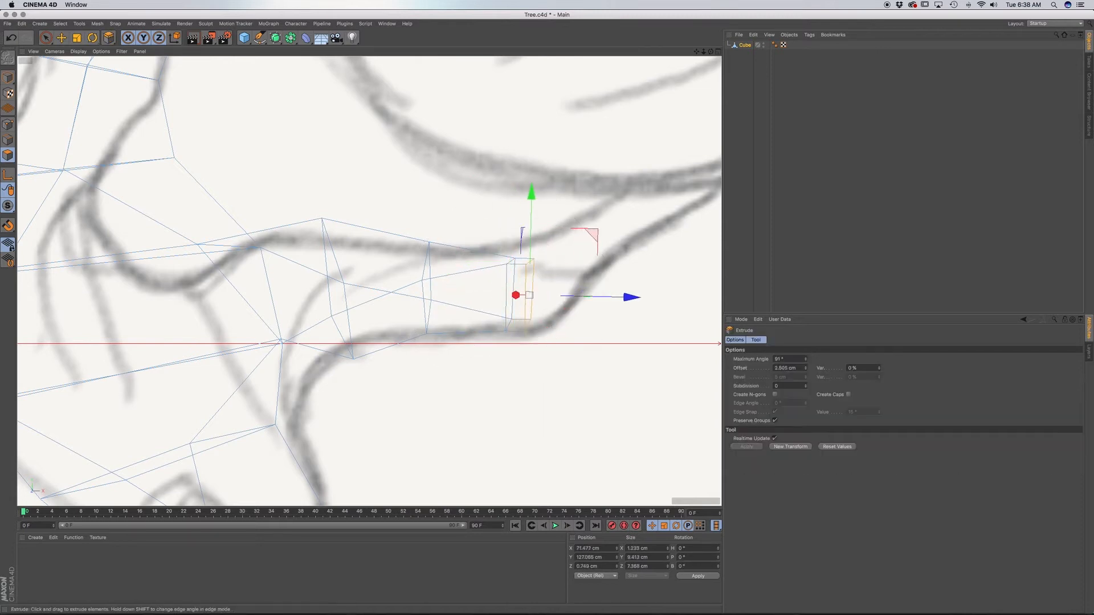
pyautogui.moveTo(546, 325); pyautogui.dragTo(536, 302)
pyautogui.press('r')
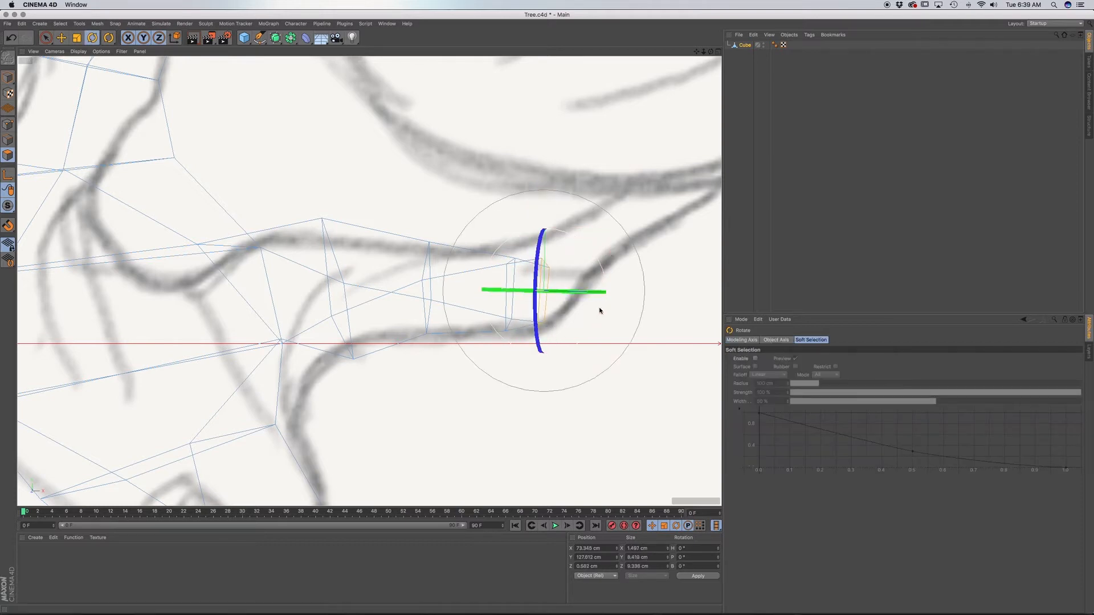
pyautogui.moveTo(604, 270); pyautogui.dragTo(658, 251)
# Raise the bend's end face about 3 cm into the sketched outline and scale it up to about 107%.
pyautogui.press('t')
pyautogui.press('e')
pyautogui.press('r')
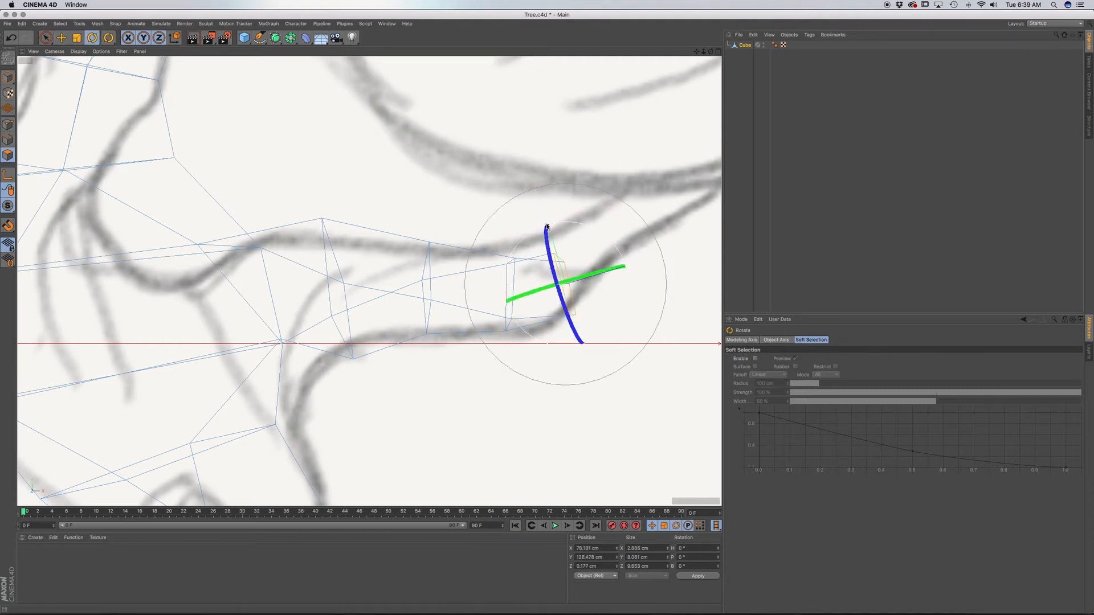
pyautogui.press('e')
pyautogui.moveTo(537, 184); pyautogui.dragTo(527, 179)
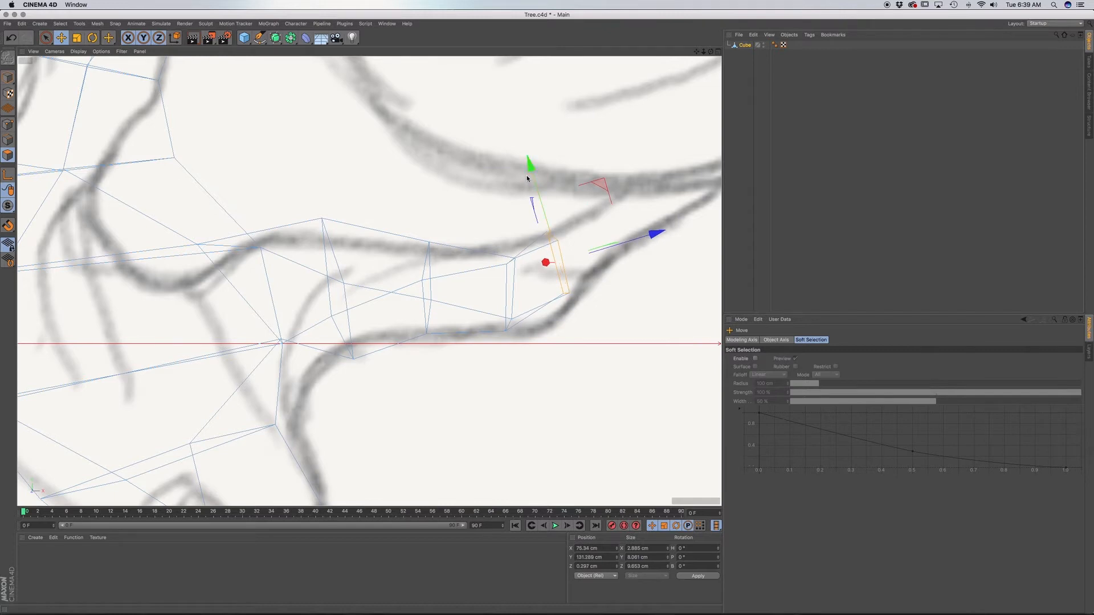
pyautogui.press('t')
pyautogui.moveTo(604, 310); pyautogui.dragTo(682, 316)
# Extrude the end face about 5.6 cm, rotated to the branch's steeper slope, and shrink and shift it onto the sketch.
pyautogui.press('d')
pyautogui.keyDown('alt'); pyautogui.moveTo(482, 309); pyautogui.dragTo(351, 417, button='middle'); pyautogui.keyUp('alt')
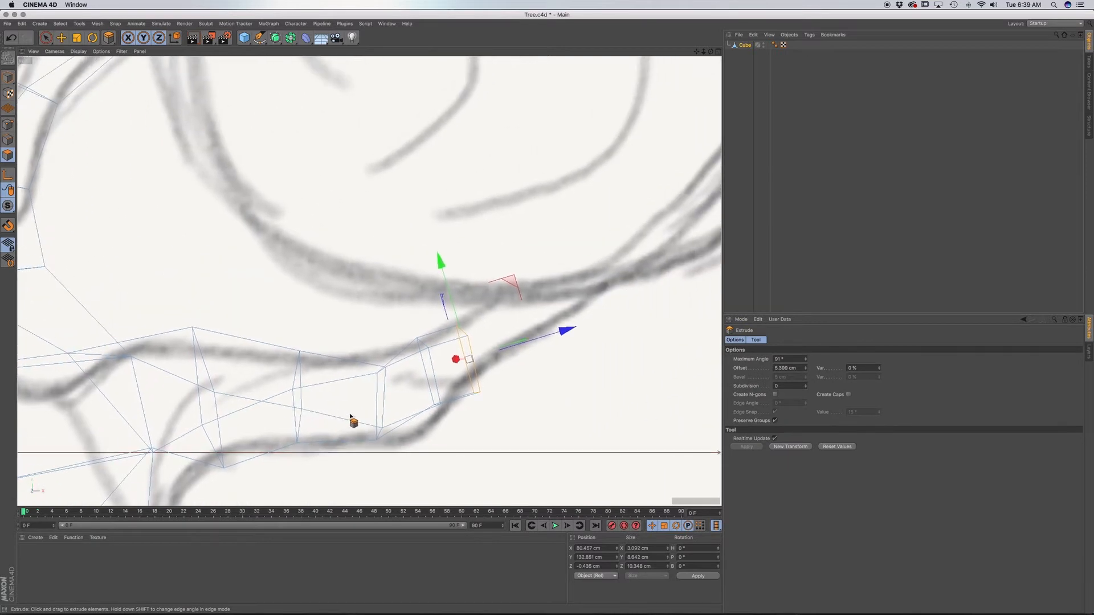
pyautogui.press('r')
pyautogui.moveTo(466, 399); pyautogui.dragTo(527, 337)
pyautogui.press('t')
pyautogui.moveTo(461, 367); pyautogui.dragTo(365, 328)
pyautogui.press('e')
pyautogui.moveTo(549, 307); pyautogui.dragTo(559, 291)
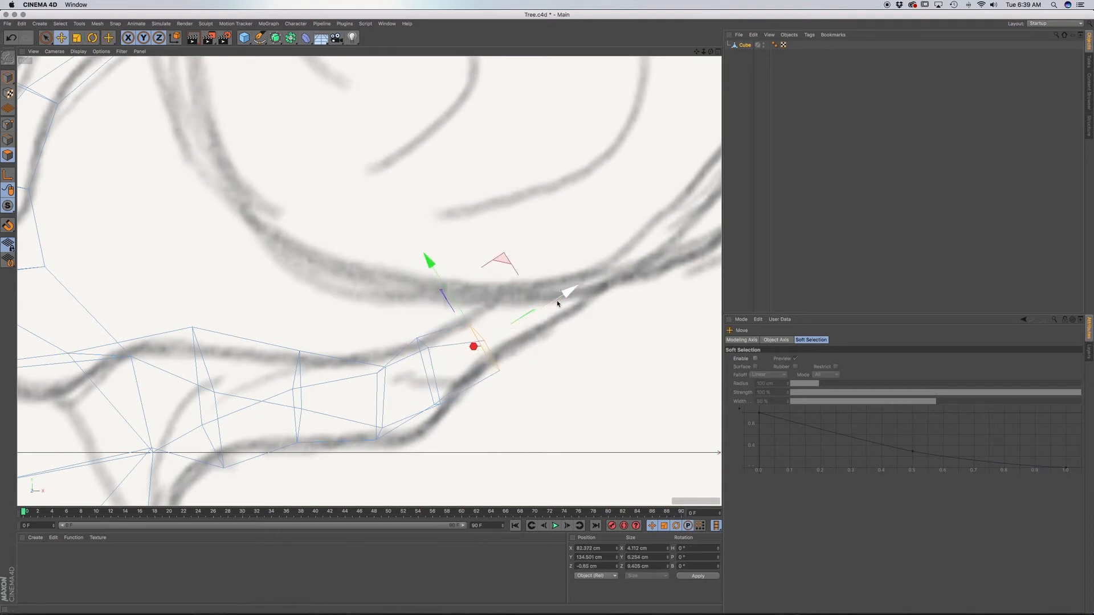
pyautogui.moveTo(435, 275); pyautogui.dragTo(425, 266)
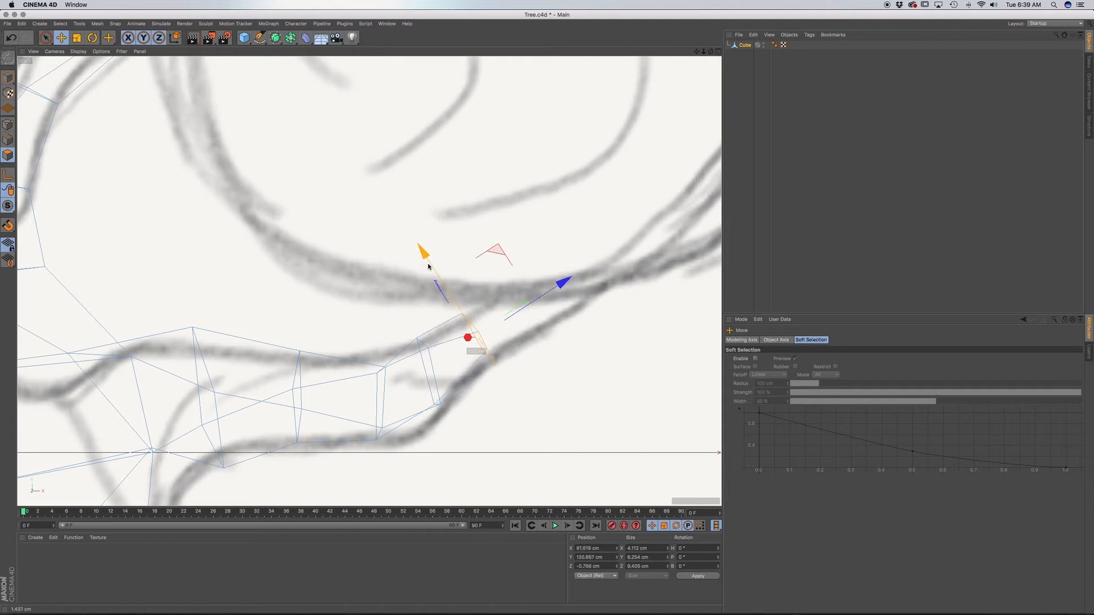
# Extrude the end face about 8.4 cm up to the foliage outline, scaled to about 82% and nudged into the sketched branch.
pyautogui.press('d')
pyautogui.moveTo(524, 374); pyautogui.dragTo(508, 370)
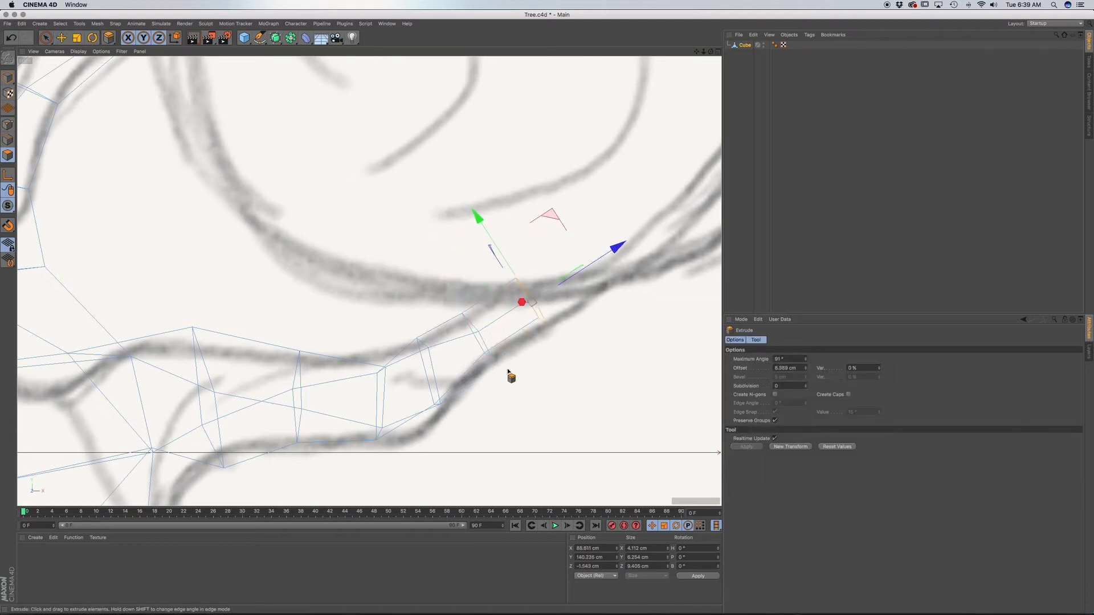
pyautogui.press('r')
pyautogui.moveTo(527, 310); pyautogui.dragTo(512, 287)
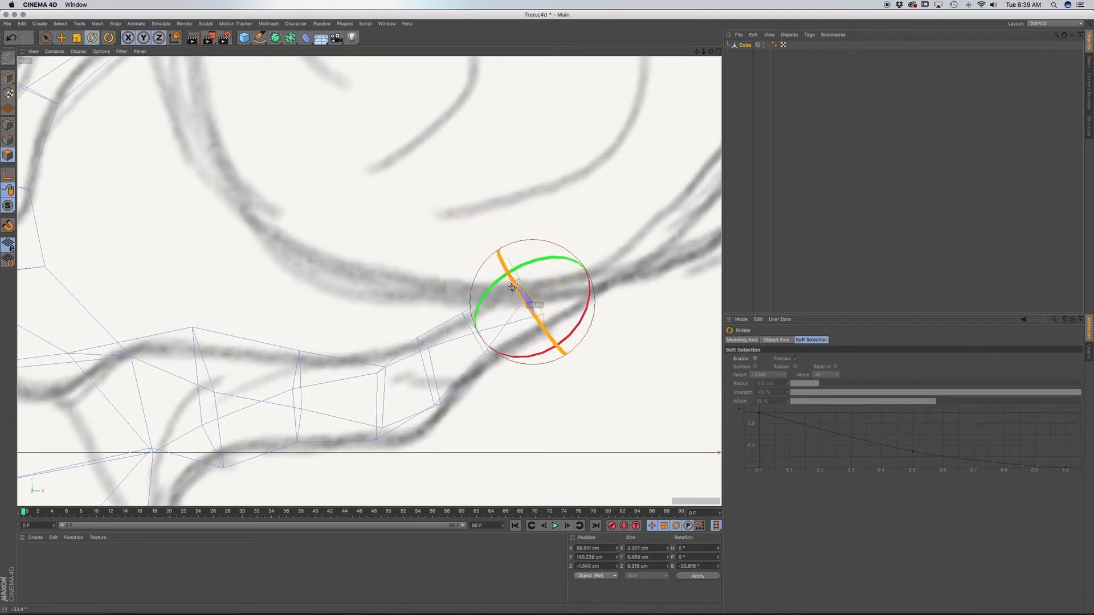
pyautogui.press('t')
pyautogui.moveTo(593, 298); pyautogui.dragTo(585, 333)
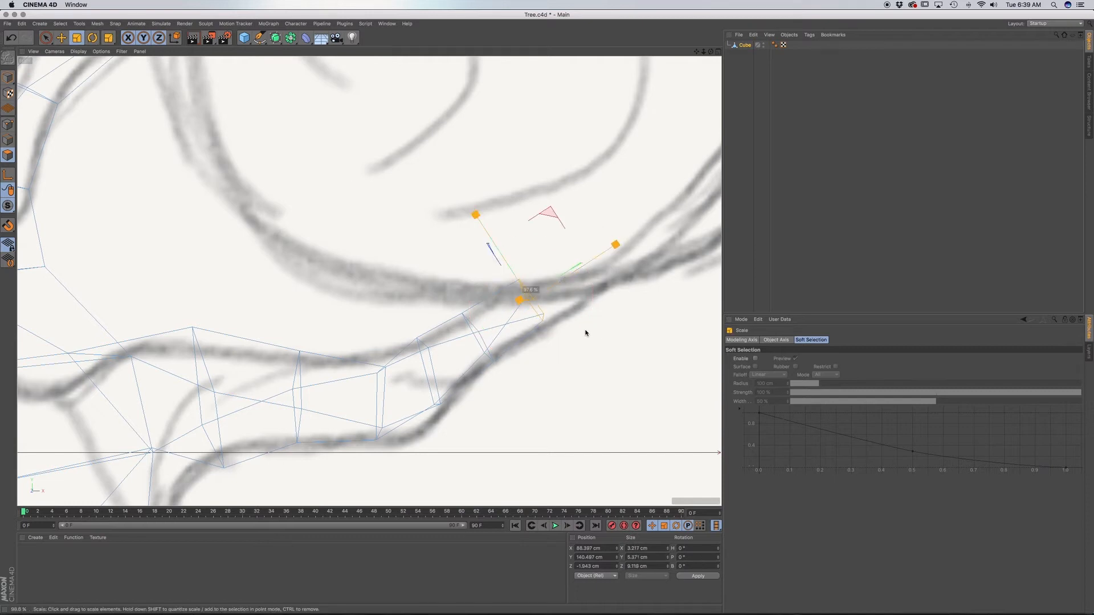
pyautogui.moveTo(510, 320); pyautogui.dragTo(509, 320)
pyautogui.press('e')
pyautogui.moveTo(478, 222); pyautogui.dragTo(483, 231)
# Extrude the branch end across the foliage outline, rotating its end face slightly and scaling it to about 66%.
pyautogui.press('d')
pyautogui.moveTo(552, 381); pyautogui.dragTo(605, 380)
pyautogui.press('r')
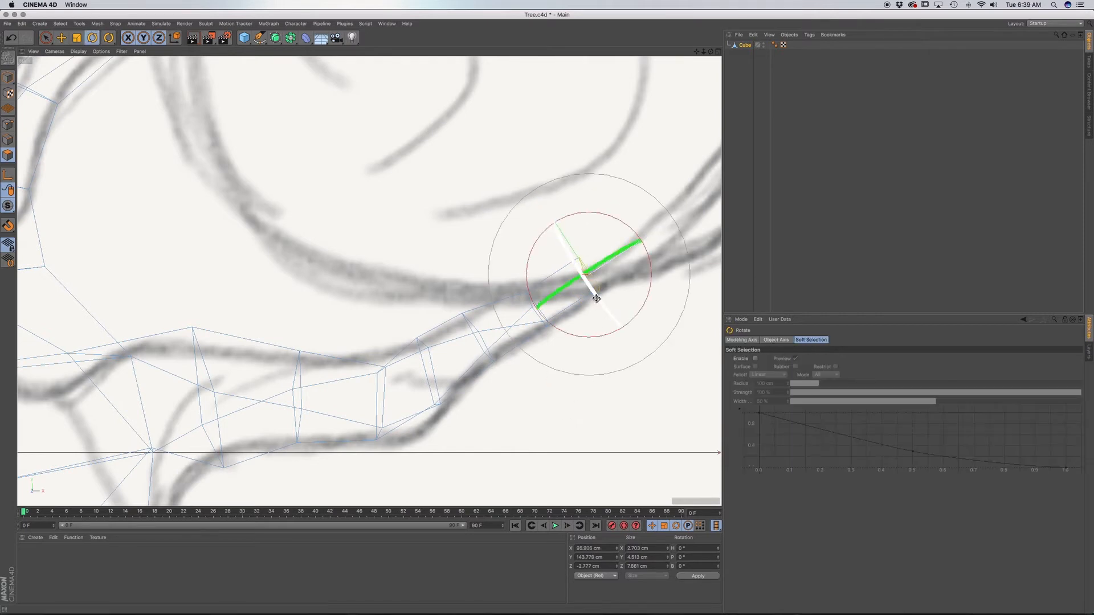
pyautogui.moveTo(587, 290); pyautogui.dragTo(584, 283)
pyautogui.press('t')
pyautogui.moveTo(662, 351); pyautogui.dragTo(621, 326)
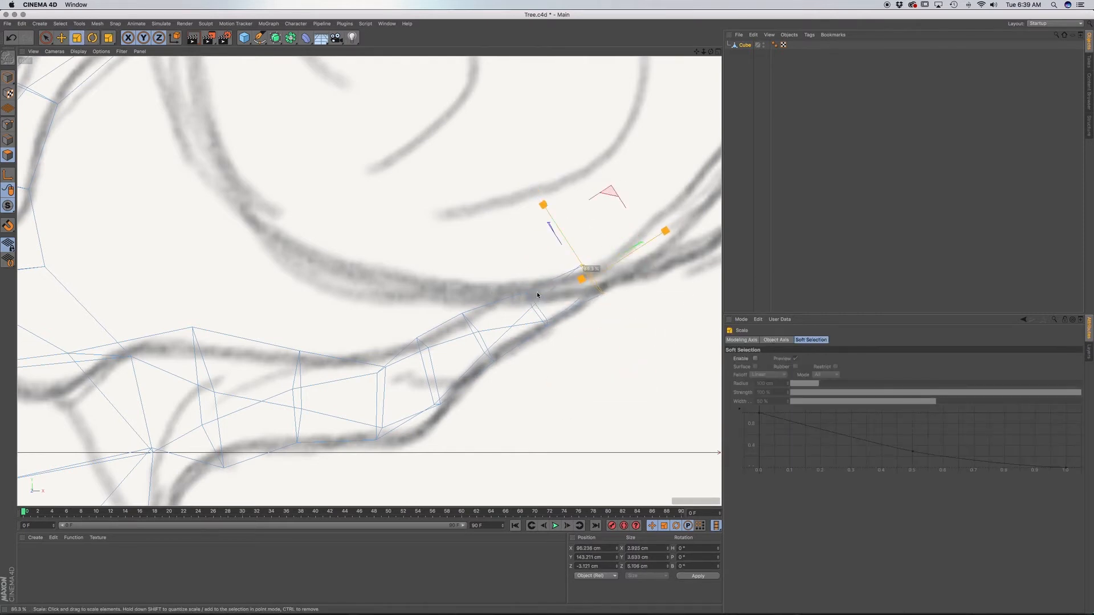
pyautogui.moveTo(537, 295); pyautogui.dragTo(538, 294)
# Nudge the branch's end face about 1 cm up toward the sketched outline and rotate it to a steeper slope.
pyautogui.press('e')
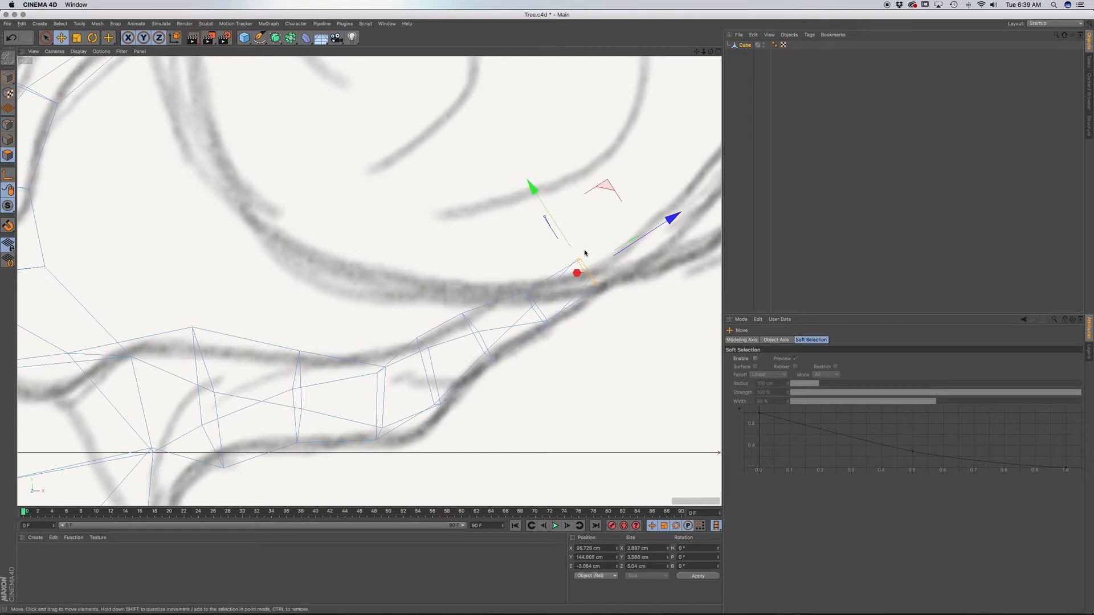
pyautogui.press('r')
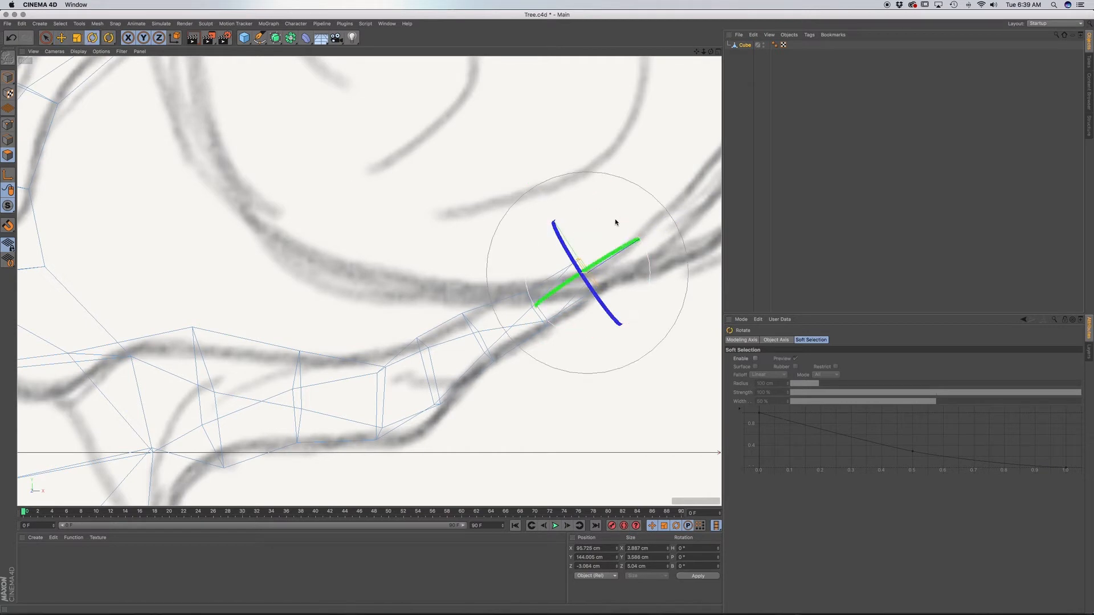
pyautogui.moveTo(616, 224); pyautogui.dragTo(605, 211)
# Extrude the branch's end face about 4.8 cm along its steeper slope and scale it down to about 77%.
pyautogui.press('d')
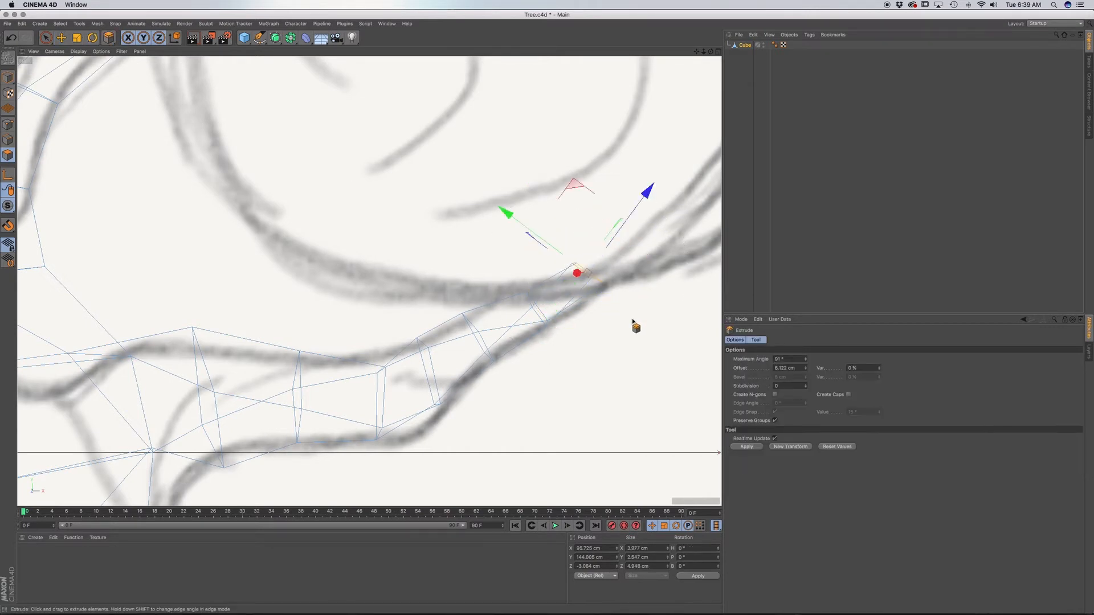
pyautogui.moveTo(579, 269); pyautogui.dragTo(571, 212)
pyautogui.press('r')
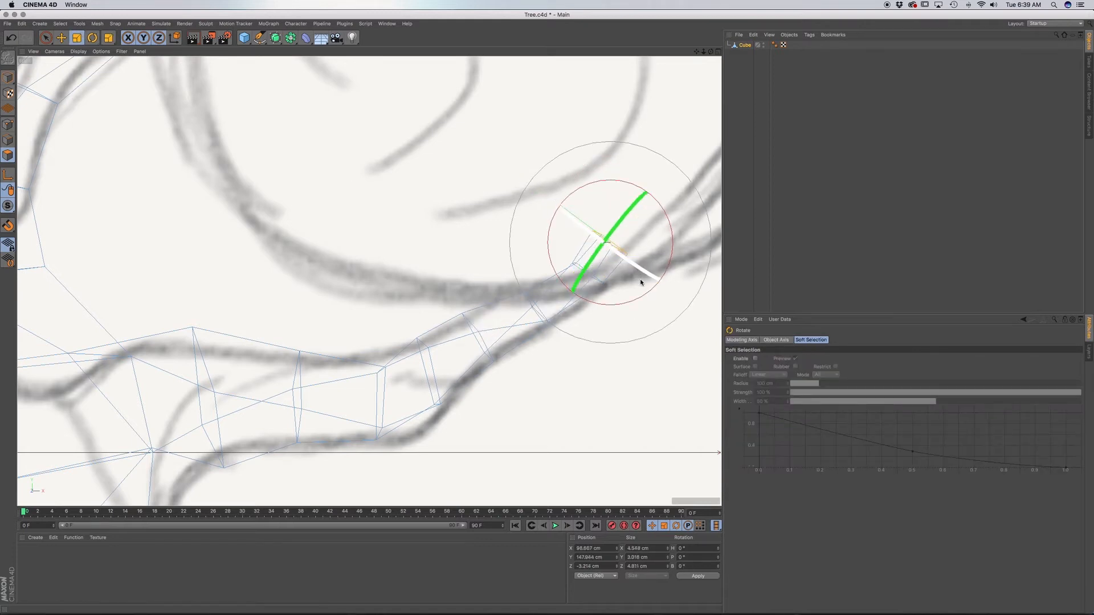
pyautogui.press('t')
pyautogui.moveTo(640, 282); pyautogui.dragTo(604, 302)
pyautogui.moveTo(531, 296); pyautogui.dragTo(533, 323)
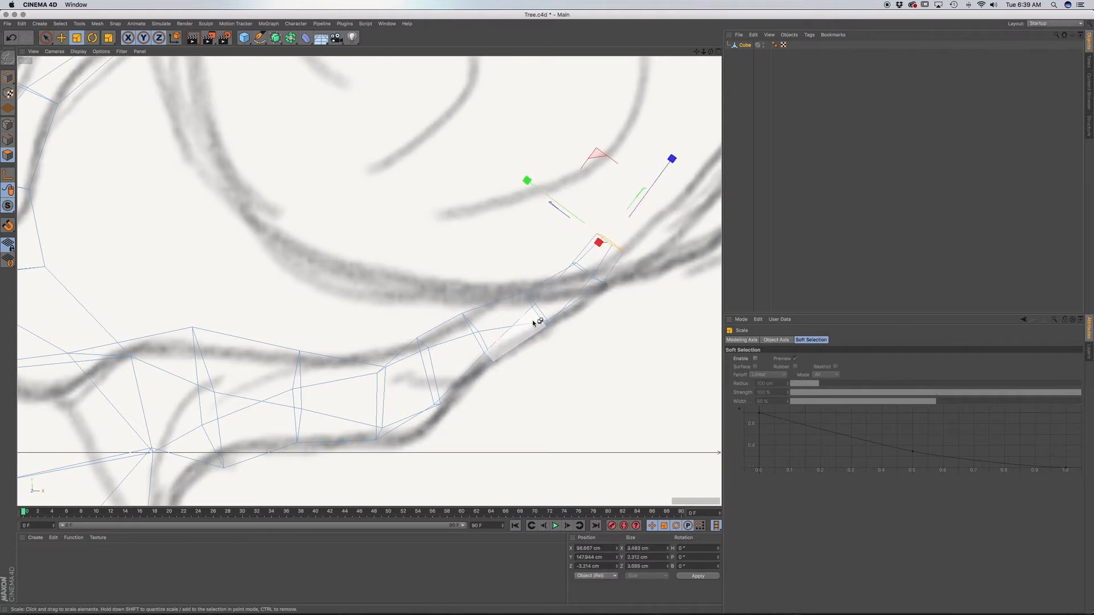
# Examine the whole tree in the perspective view, checking the trunk and branches from several sides and up close.
pyautogui.press('F1')
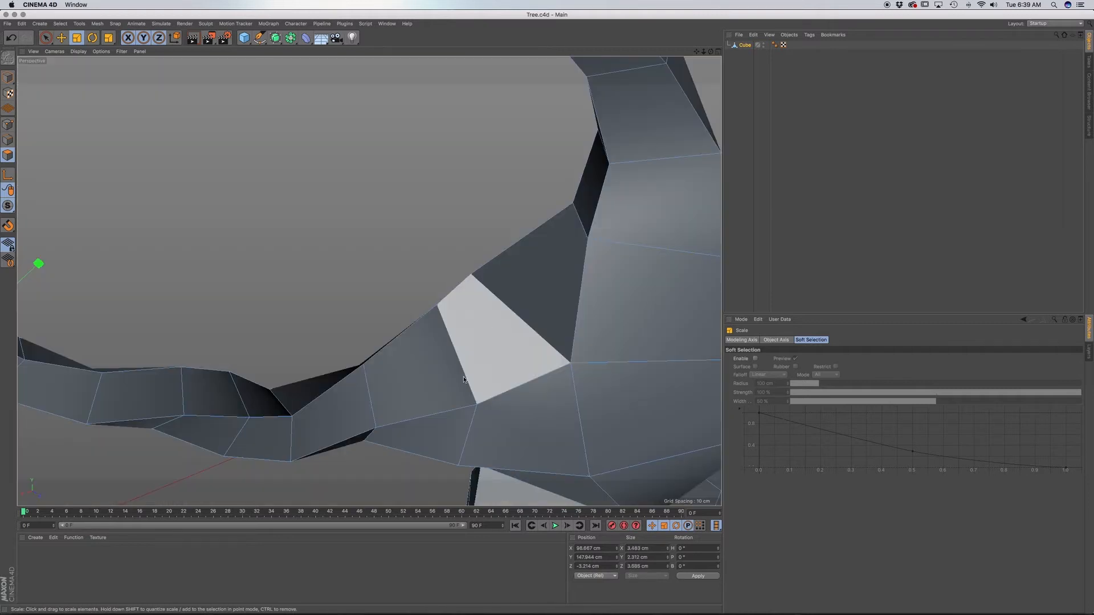
pyautogui.scroll(-8, 474, 386)
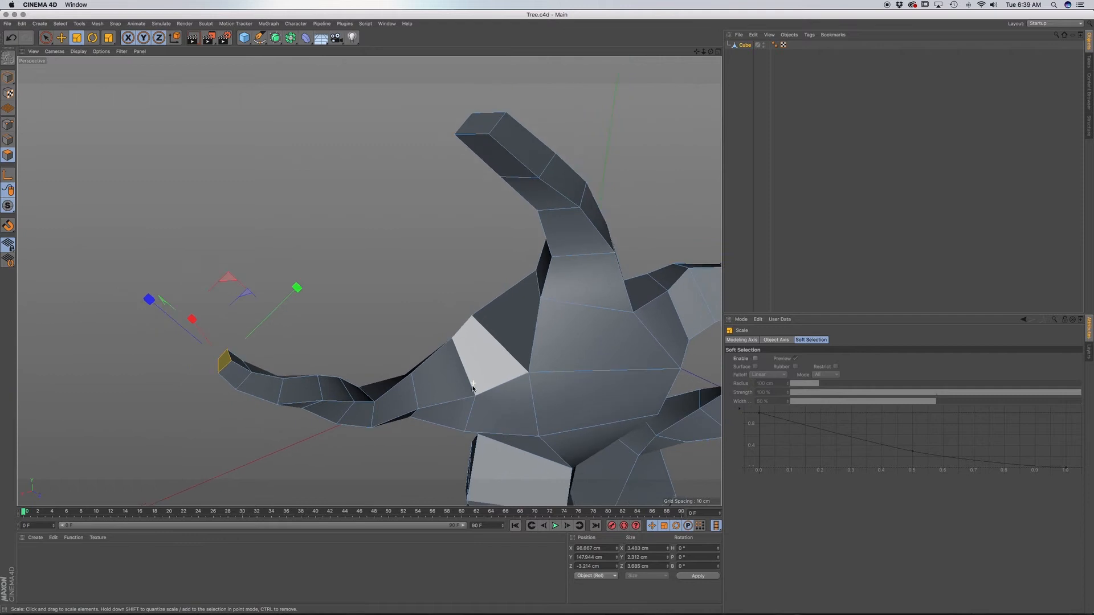
pyautogui.keyDown('alt'); pyautogui.moveTo(472, 388); pyautogui.dragTo(378, 362); pyautogui.keyUp('alt')
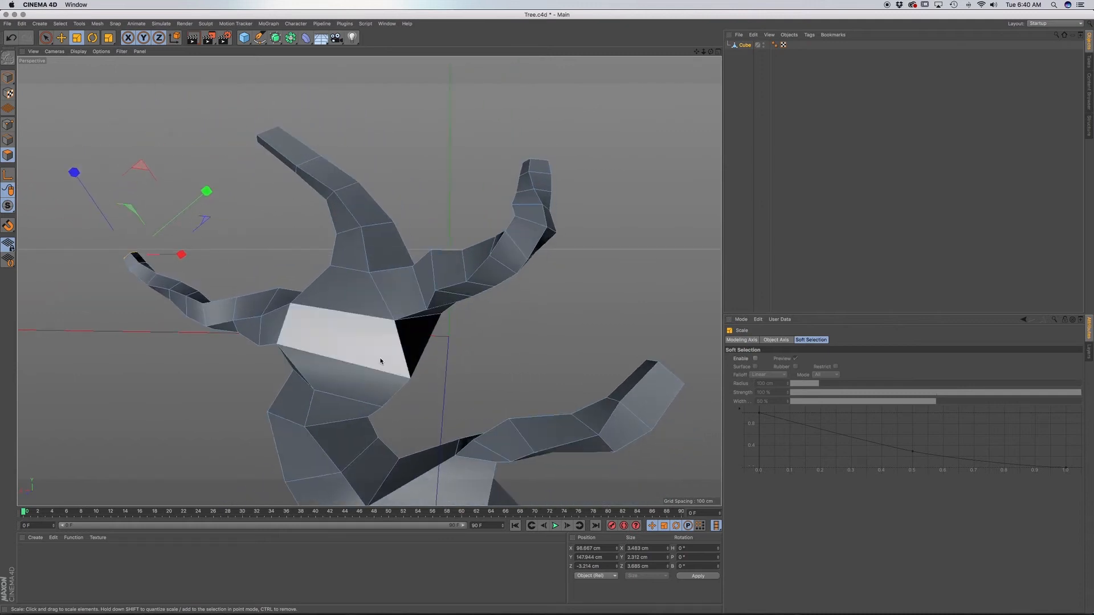
pyautogui.keyDown('alt'); pyautogui.moveTo(378, 362); pyautogui.dragTo(319, 297, button='middle'); pyautogui.keyUp('alt')
pyautogui.keyDown('alt'); pyautogui.moveTo(381, 401); pyautogui.dragTo(242, 425); pyautogui.keyUp('alt')
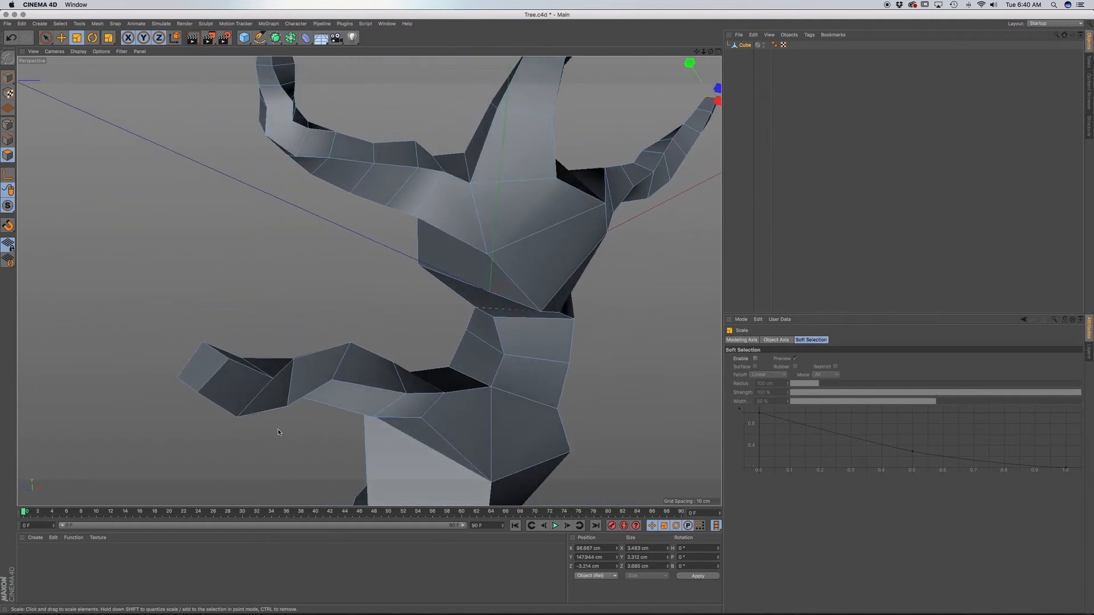
pyautogui.keyDown('alt'); pyautogui.moveTo(437, 448); pyautogui.dragTo(366, 340, button='middle'); pyautogui.keyUp('alt')
pyautogui.keyDown('alt'); pyautogui.moveTo(378, 355); pyautogui.dragTo(280, 320); pyautogui.keyUp('alt')
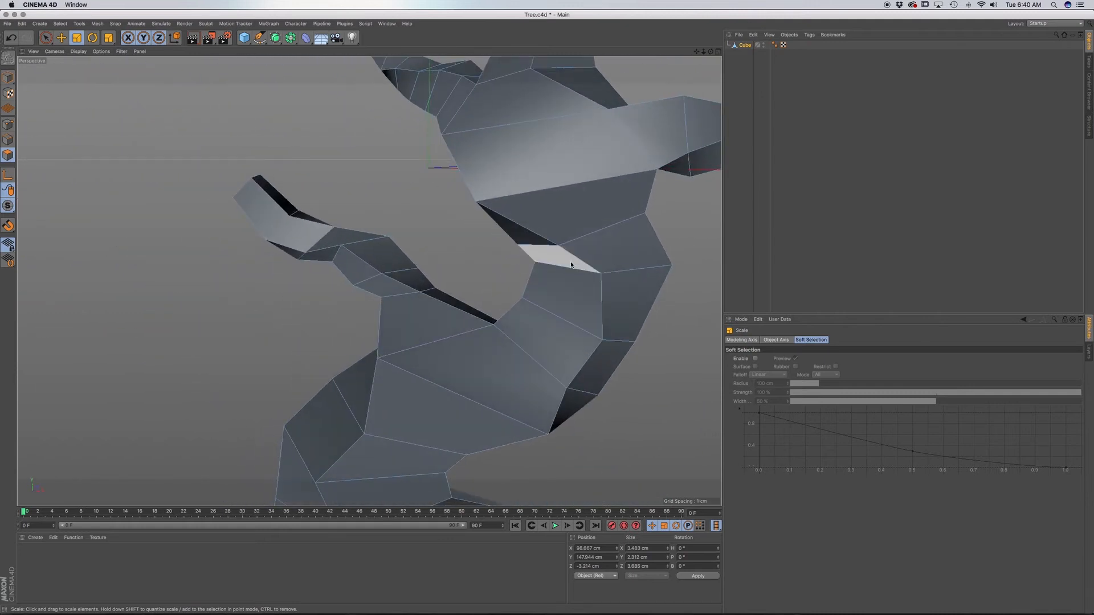
pyautogui.keyDown('alt'); pyautogui.moveTo(571, 263); pyautogui.dragTo(415, 286, button='middle'); pyautogui.keyUp('alt')
pyautogui.scroll(-15, 415, 285)
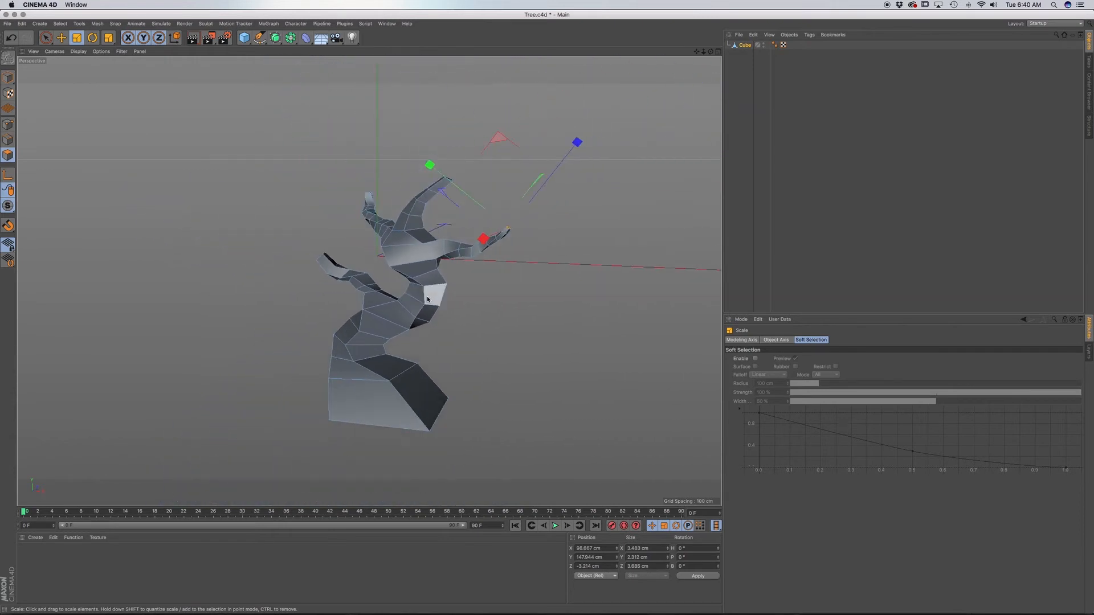
pyautogui.keyDown('alt'); pyautogui.moveTo(501, 279); pyautogui.dragTo(461, 307); pyautogui.keyUp('alt')
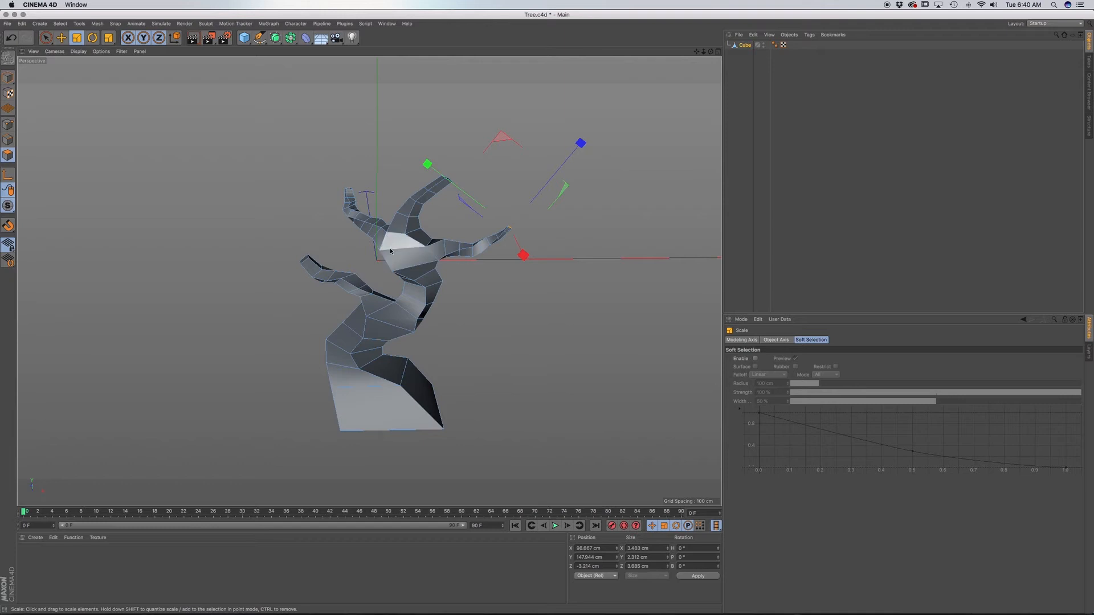
pyautogui.keyDown('alt'); pyautogui.moveTo(424, 277); pyautogui.dragTo(412, 255); pyautogui.keyUp('alt')
pyautogui.click(412, 255)
pyautogui.scroll(10, 413, 260)
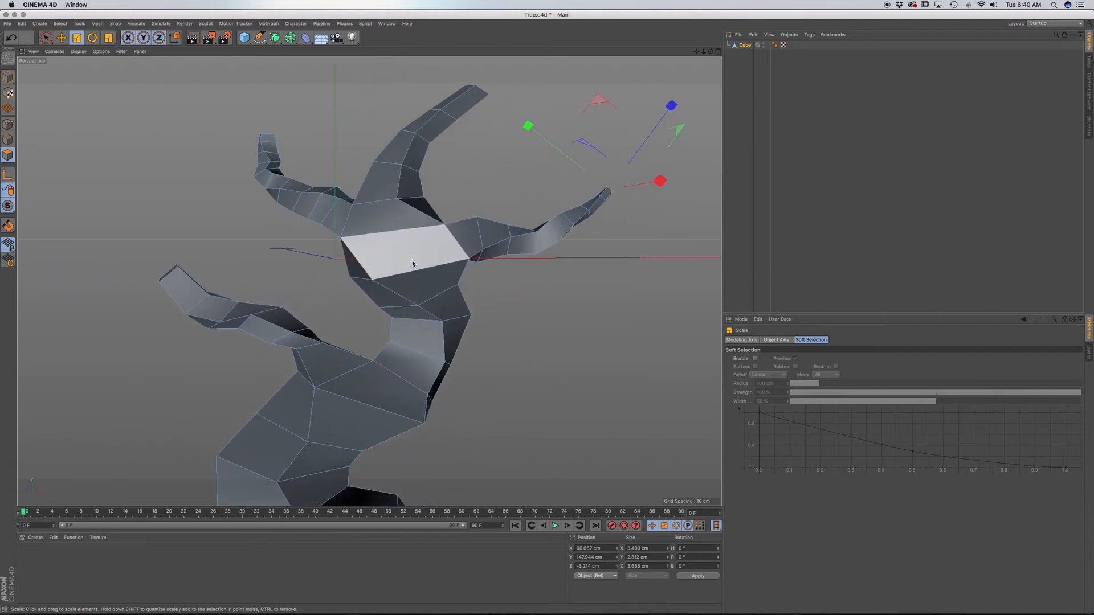
pyautogui.moveTo(426, 241)
pyautogui.keyDown('alt'); pyautogui.mouseDown()
pyautogui.moveTo(372, 255)
pyautogui.moveTo(399, 272)
pyautogui.moveTo(411, 231)
pyautogui.mouseUp(); pyautogui.keyUp('alt')
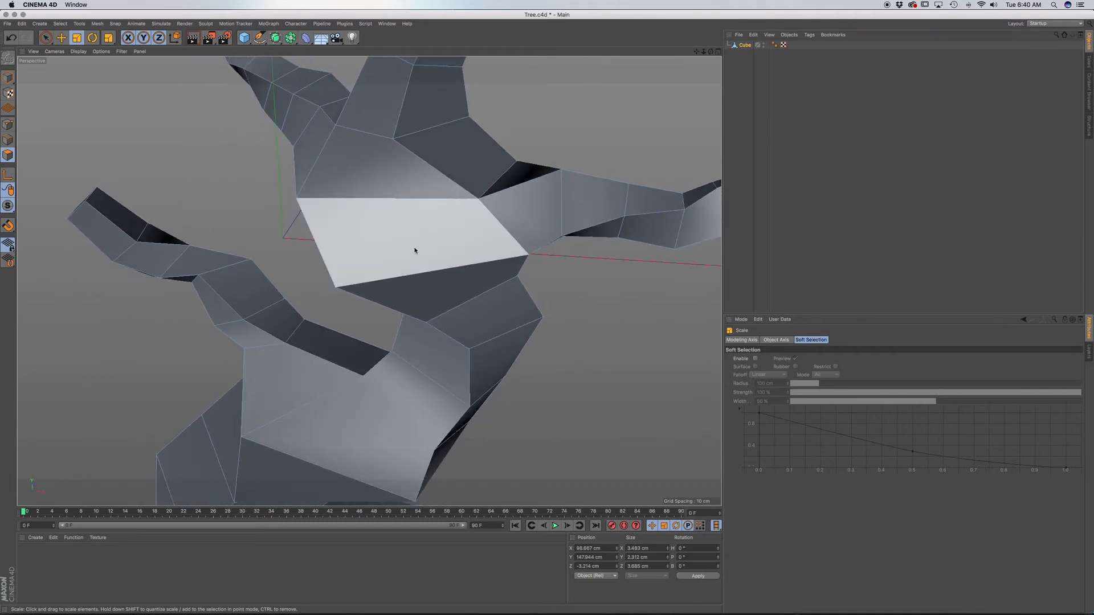
# Select the large trunk face just below the junction of the upper branches.
pyautogui.click(433, 243)
pyautogui.press('d')
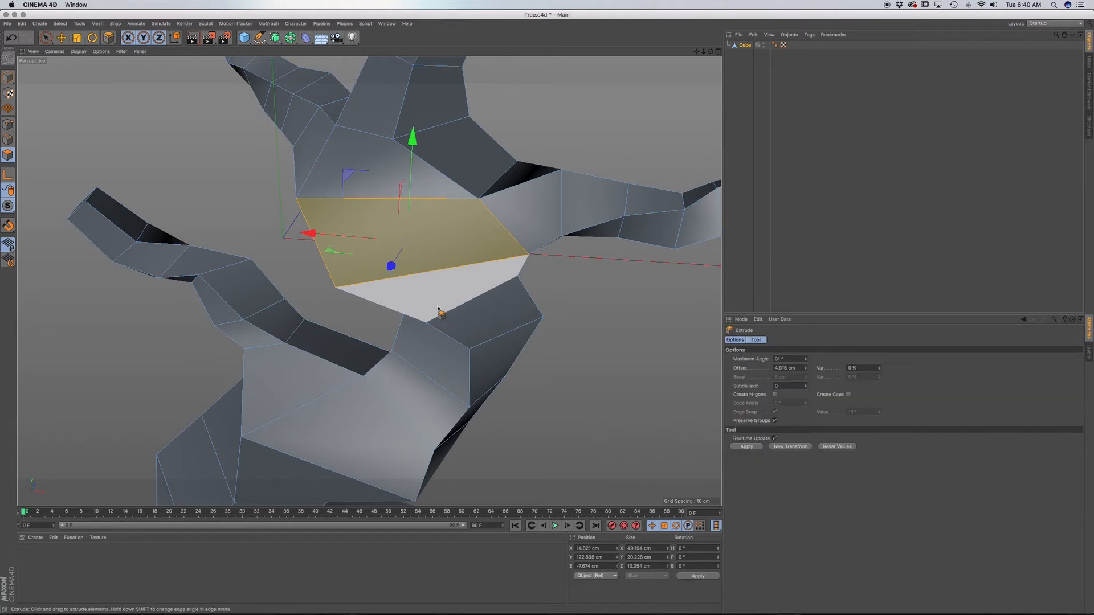
pyautogui.moveTo(439, 295); pyautogui.dragTo(440, 296)
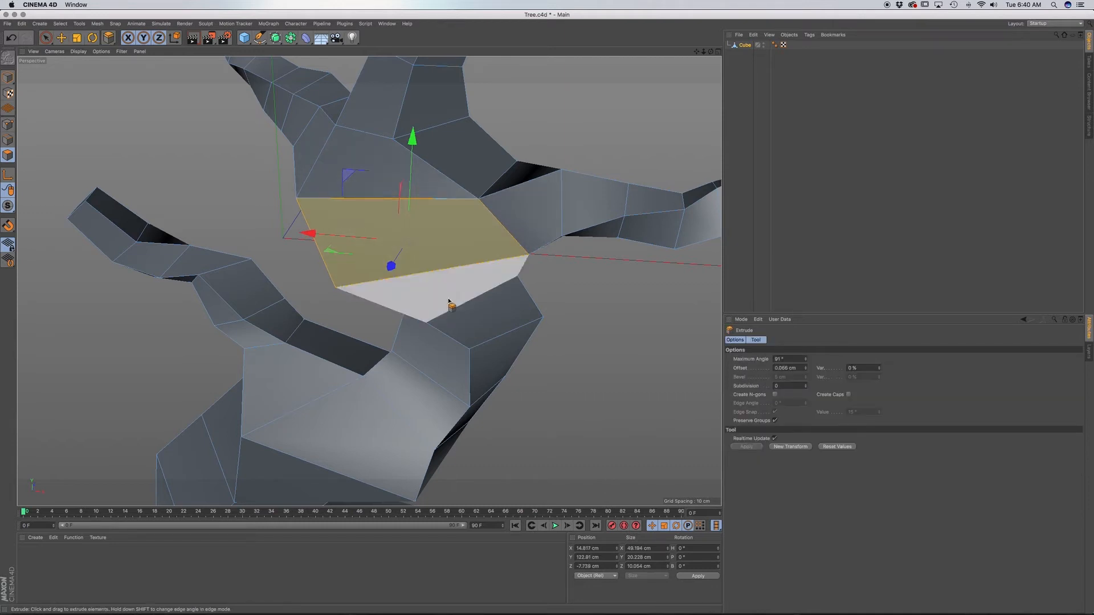
pyautogui.press('super+z')
# Inset the selected trunk face about 1.7 cm, then scale it down to about 26 cm wide and 15 cm high.
pyautogui.press('i')
pyautogui.moveTo(473, 302); pyautogui.dragTo(501, 302)
pyautogui.press('t')
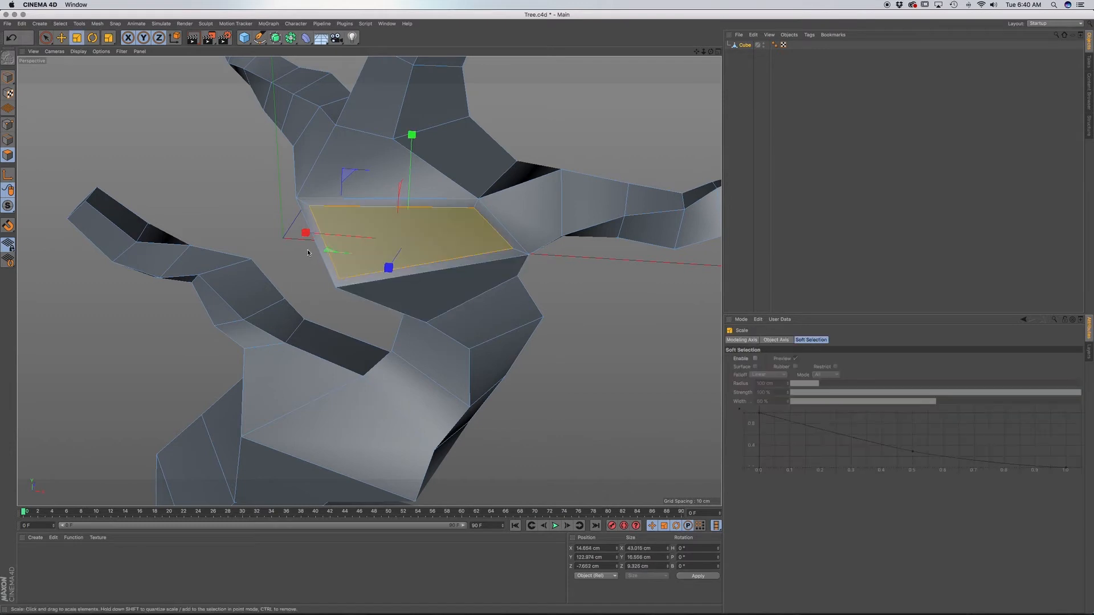
pyautogui.moveTo(307, 233); pyautogui.dragTo(329, 232)
pyautogui.moveTo(389, 267); pyautogui.dragTo(413, 235)
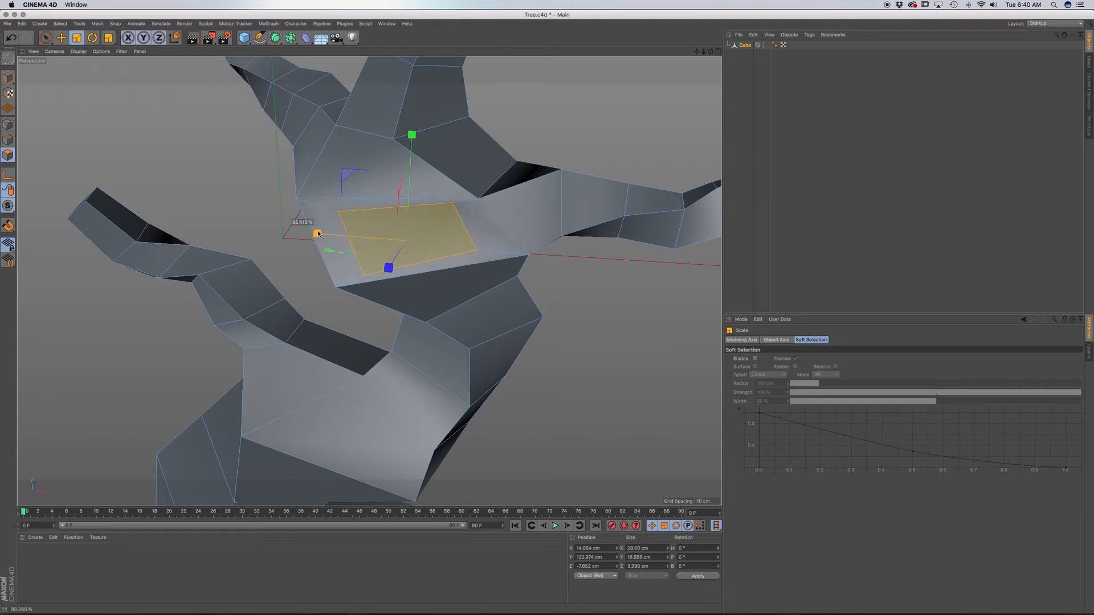
pyautogui.moveTo(318, 234); pyautogui.dragTo(318, 233)
pyautogui.moveTo(413, 136); pyautogui.dragTo(410, 149)
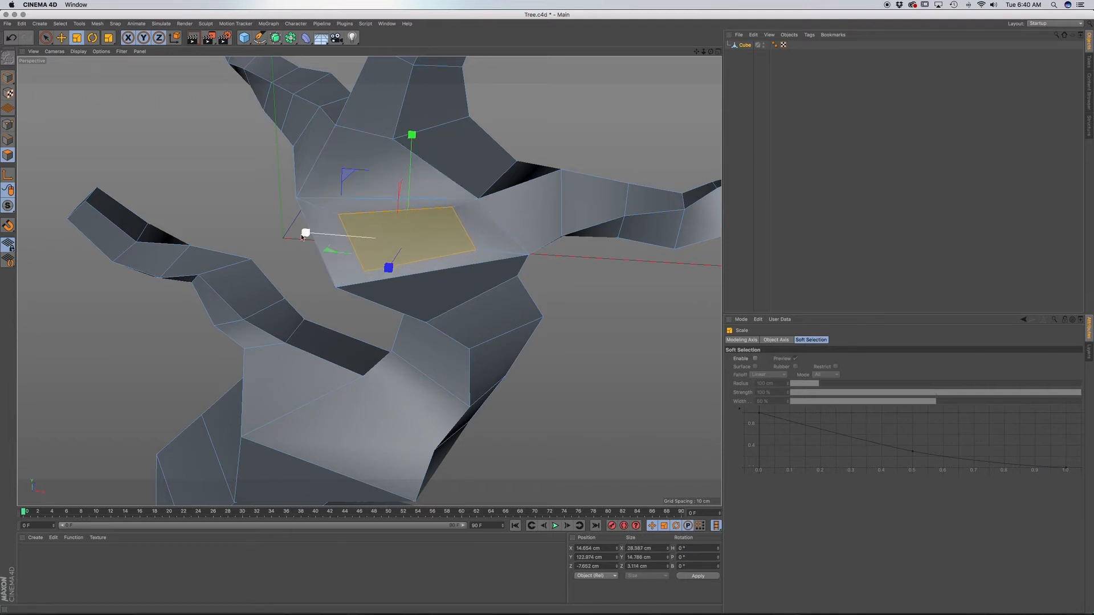
pyautogui.moveTo(311, 233); pyautogui.dragTo(308, 232)
# Rotate the inset face slightly to level its upper edge and narrow it to about 21.6 cm wide.
pyautogui.press('r')
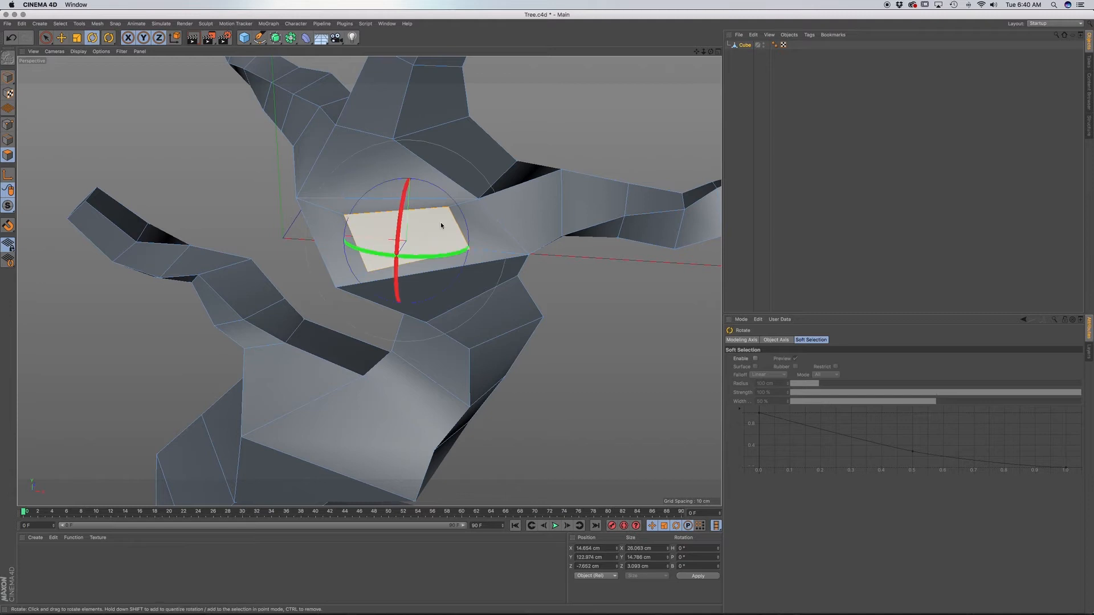
pyautogui.moveTo(440, 224); pyautogui.dragTo(460, 220)
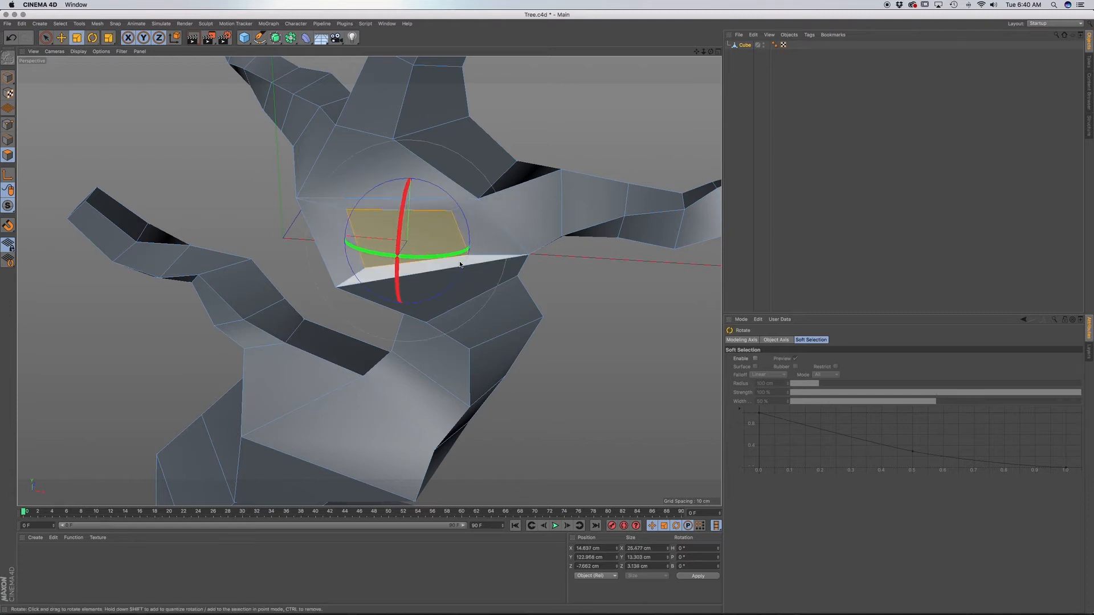
pyautogui.press('t')
pyautogui.moveTo(317, 234); pyautogui.dragTo(309, 234)
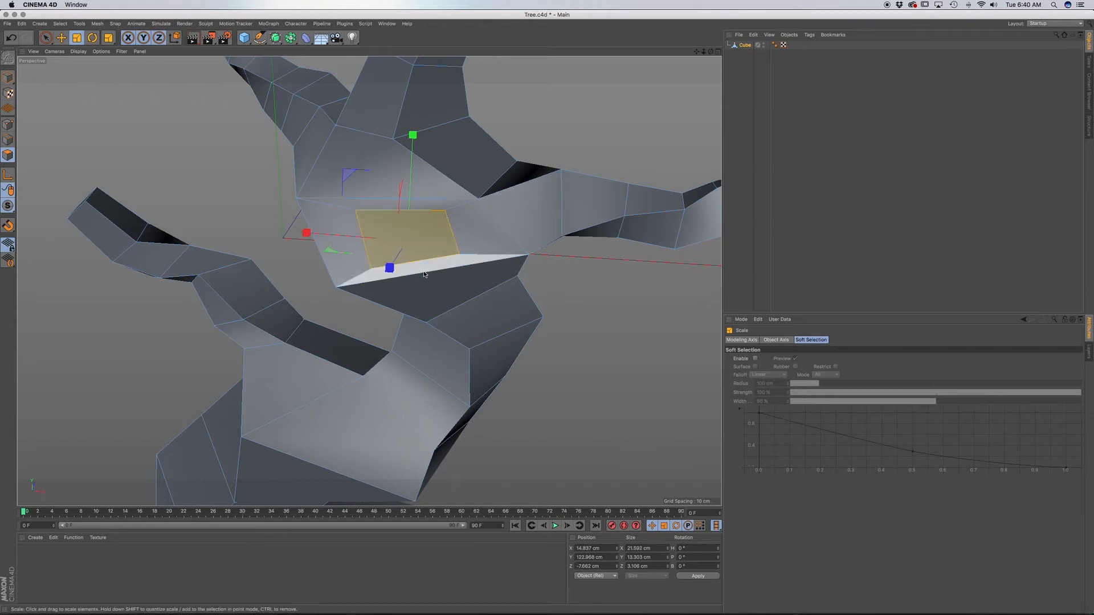
# Inset the face again to about 17.7 by 10 cm and extrude it inward into the trunk.
pyautogui.press('i')
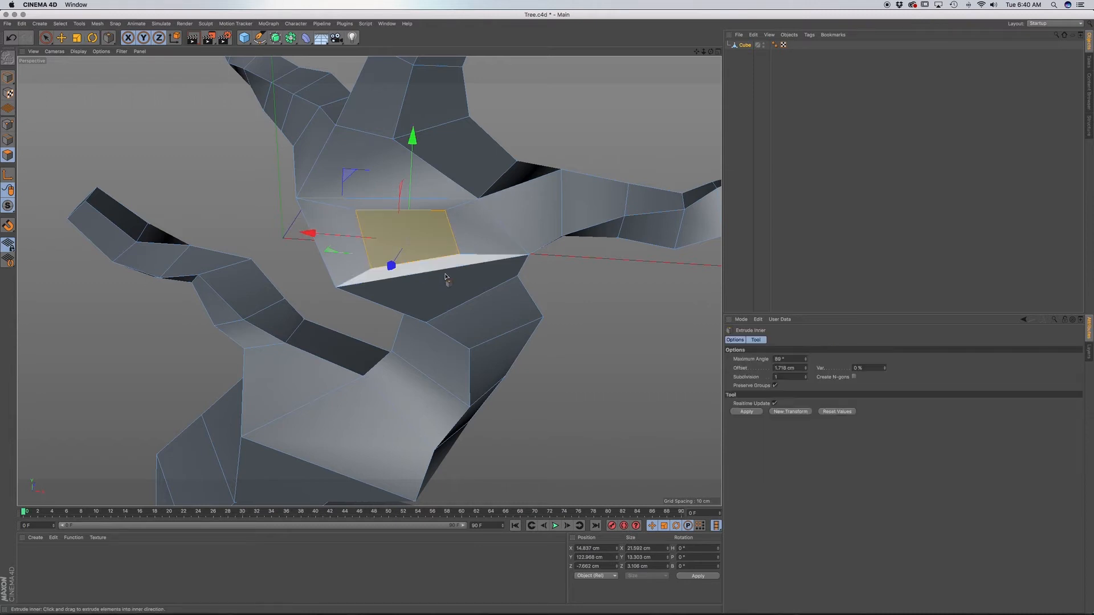
pyautogui.moveTo(446, 277); pyautogui.dragTo(446, 276)
pyautogui.press('d')
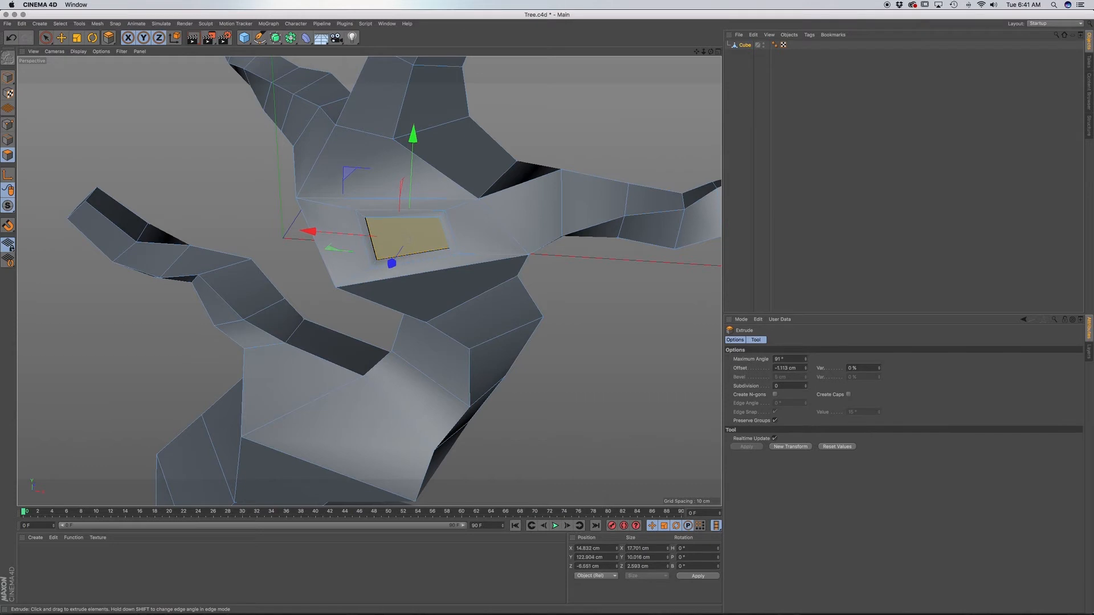
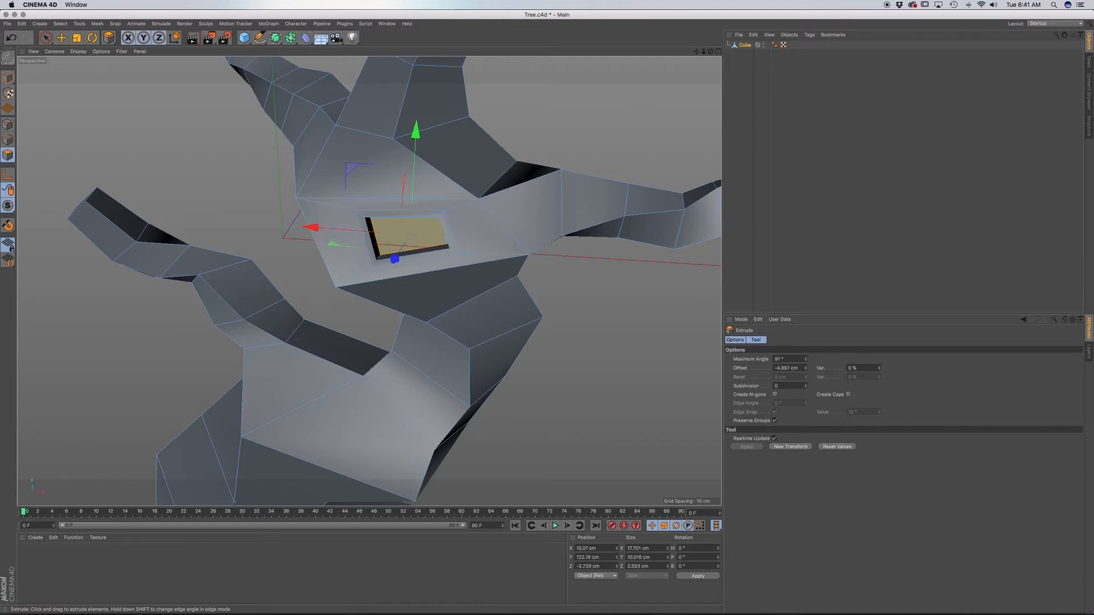
# Scale the hollow's face to about 16.3 by 9.2 cm, inset it about 0.73 cm, and shrink it to about 13.9 by 7.3 cm.
pyautogui.moveTo(440, 270); pyautogui.dragTo(450, 239)
pyautogui.press('t')
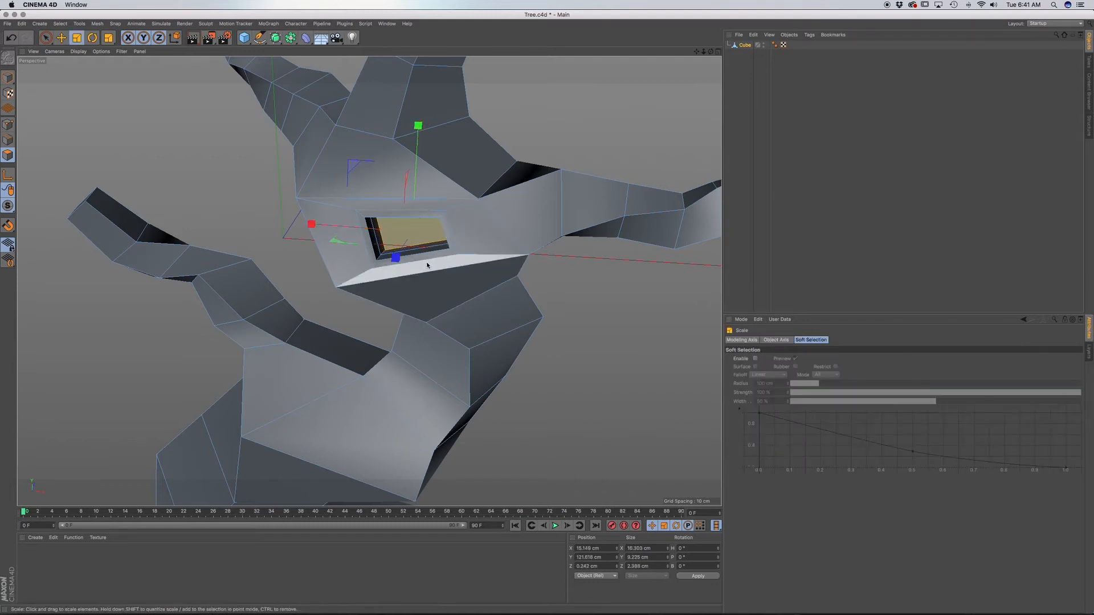
pyautogui.press('i')
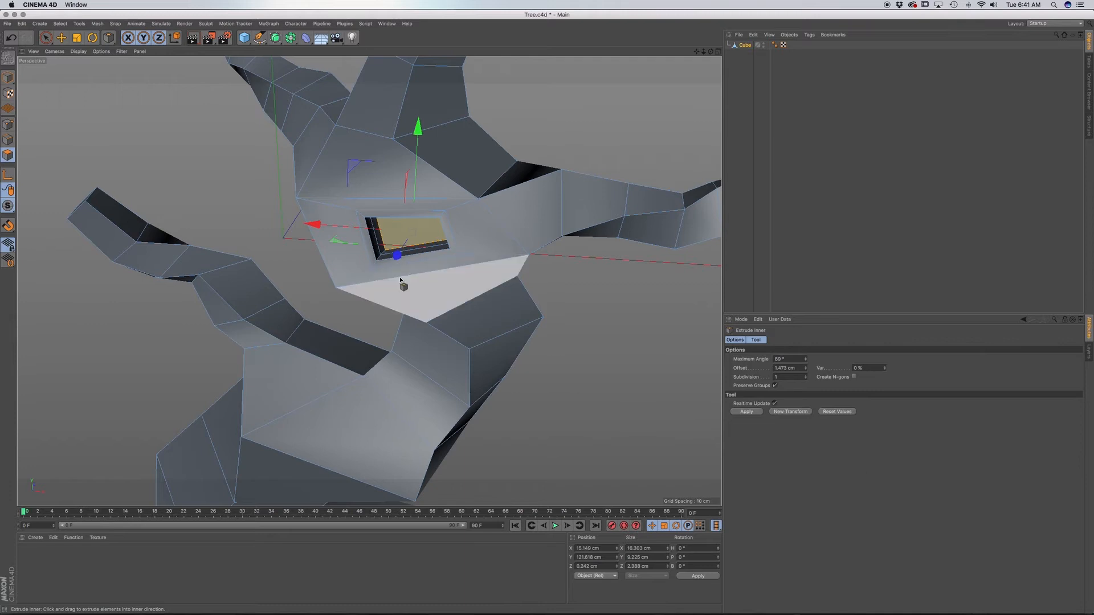
pyautogui.moveTo(402, 282); pyautogui.dragTo(396, 282)
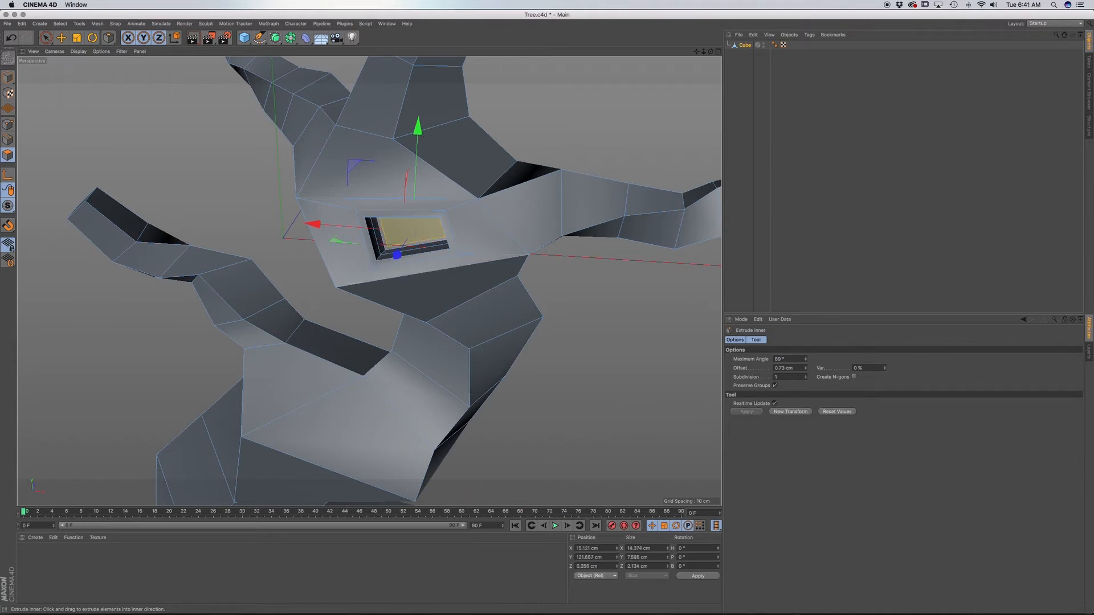
pyautogui.press('t')
pyautogui.moveTo(449, 248)
pyautogui.mouseDown()
pyautogui.moveTo(433, 253)
pyautogui.moveTo(449, 232)
pyautogui.moveTo(455, 245)
pyautogui.mouseUp()
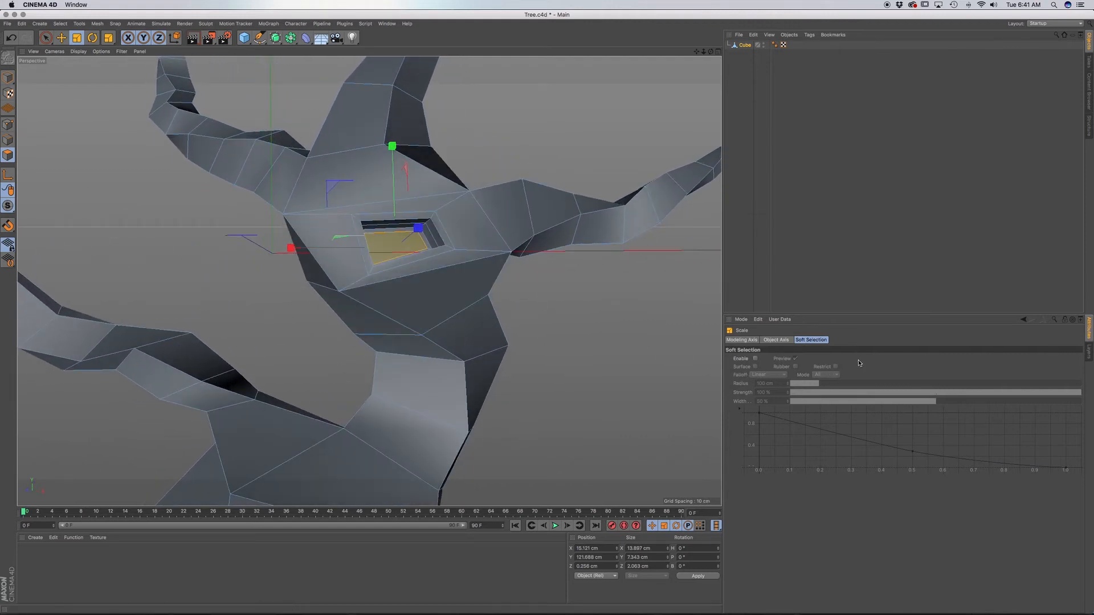
pyautogui.press('d')
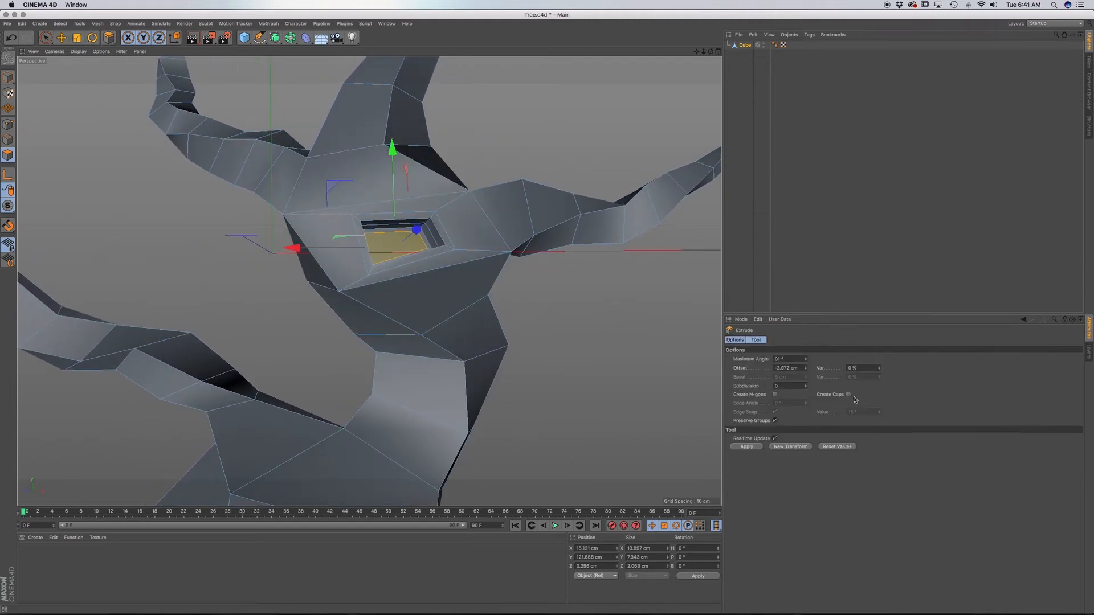
pyautogui.scroll(5, 396, 245)
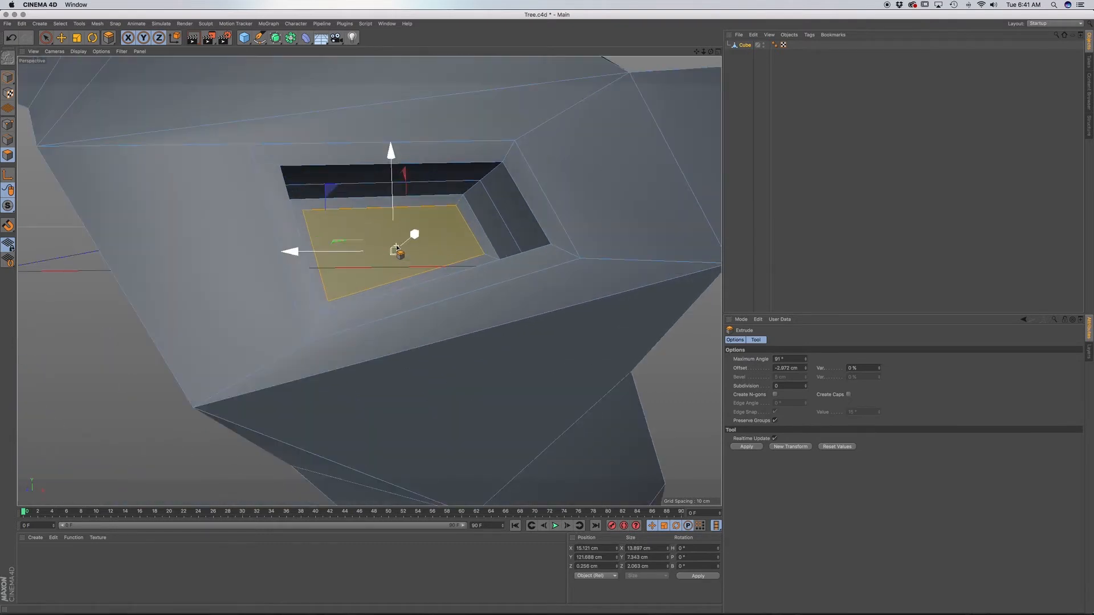
pyautogui.keyDown('alt'); pyautogui.moveTo(463, 258); pyautogui.dragTo(482, 204); pyautogui.keyUp('alt')
pyautogui.scroll(-5, 482, 203)
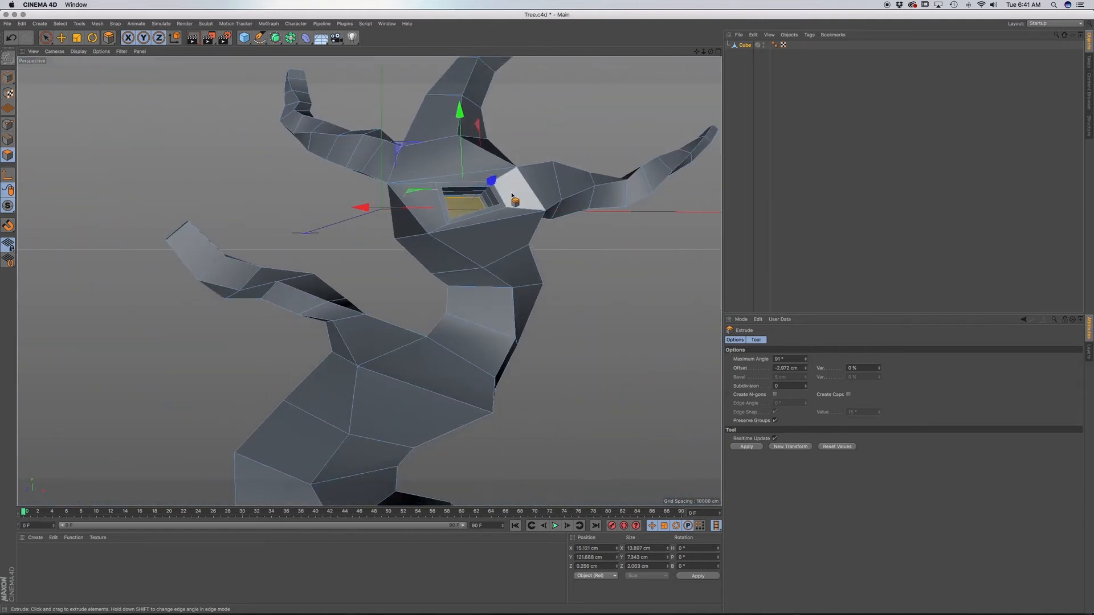
pyautogui.keyDown('alt'); pyautogui.moveTo(444, 267); pyautogui.dragTo(431, 299); pyautogui.keyUp('alt')
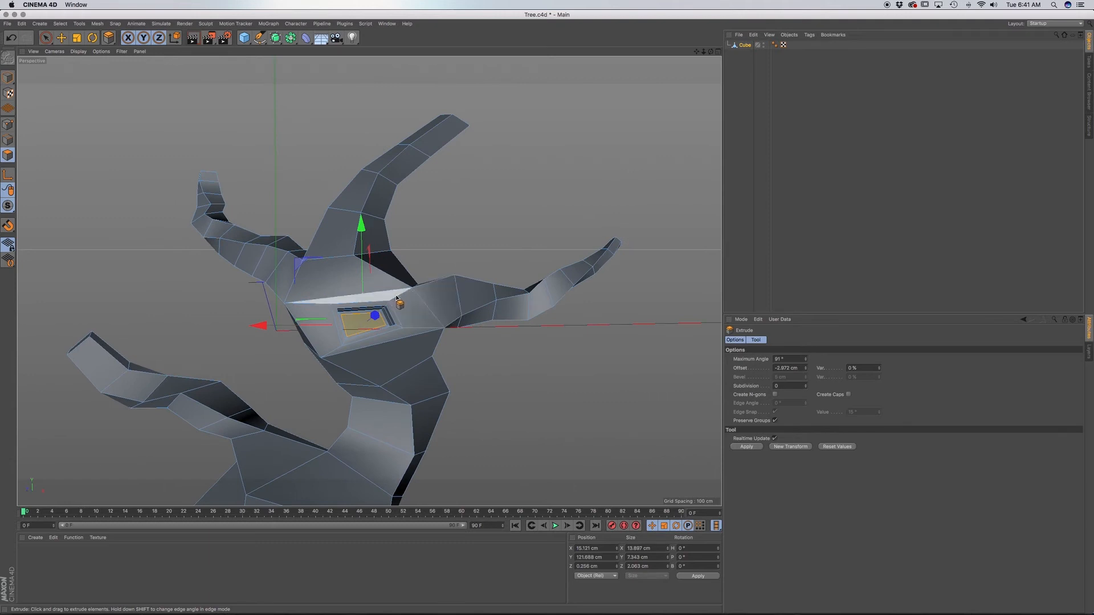
# Using the sketch as reference, select the rear face of the middle upper branch above its first segment, where the side branch splits off.
pyautogui.press('F4')
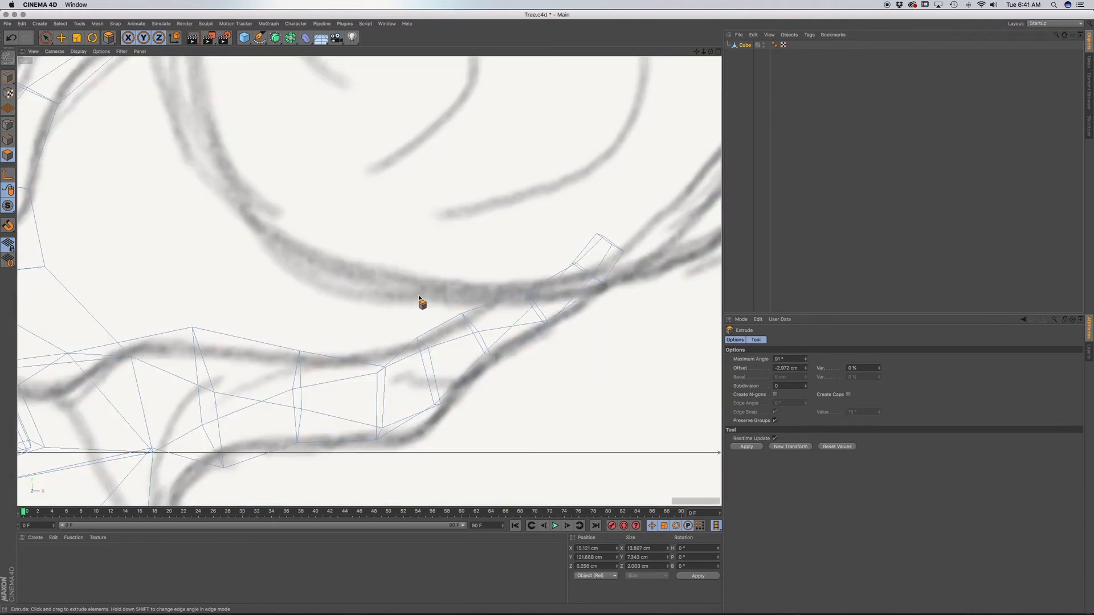
pyautogui.scroll(-5, 418, 295)
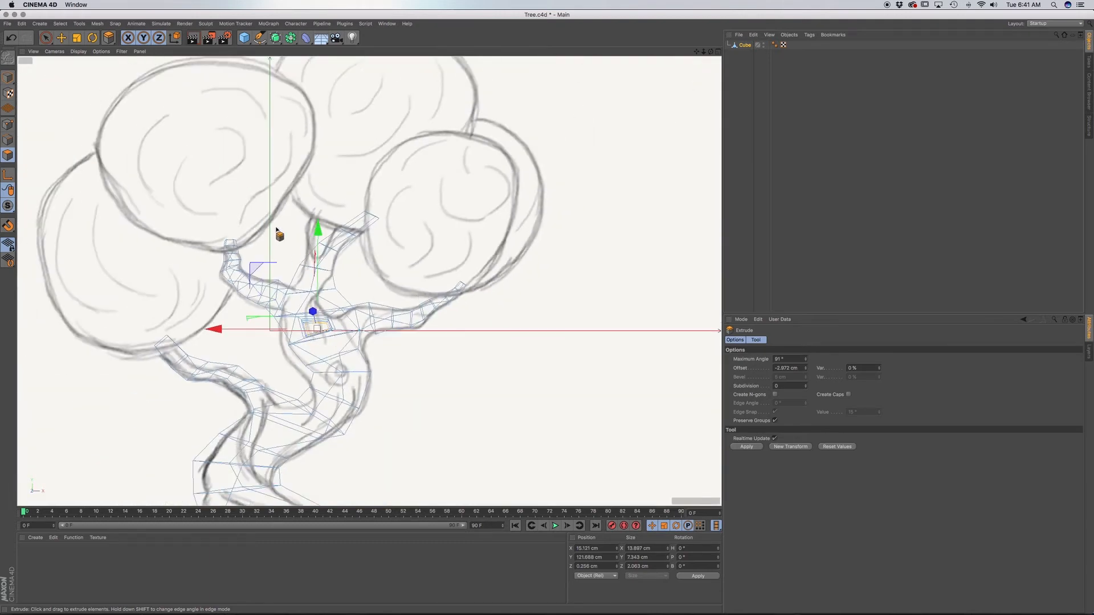
pyautogui.click(45, 37)
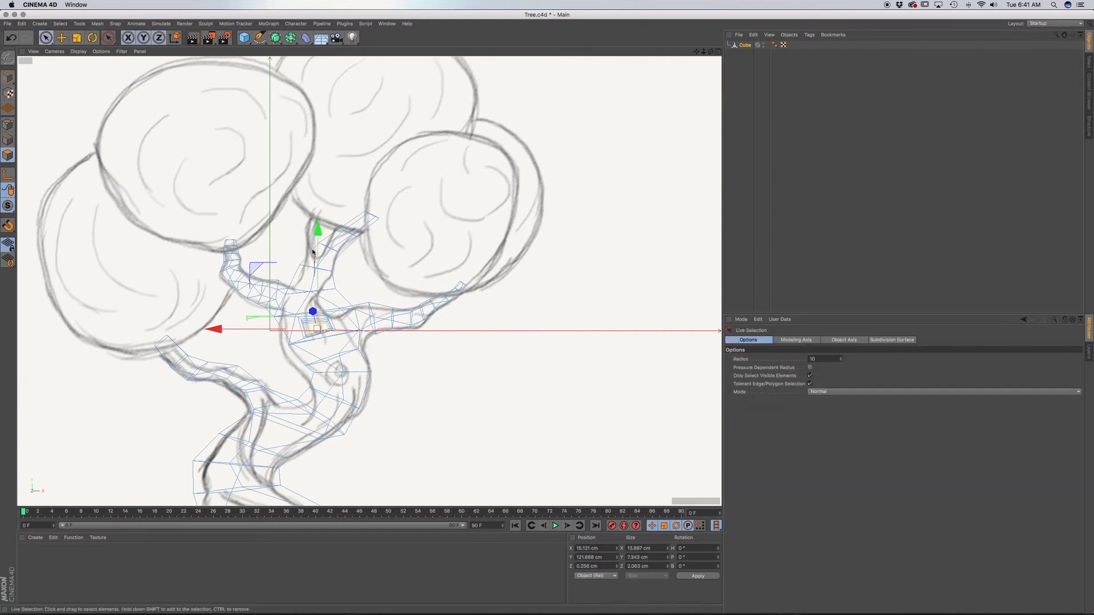
pyautogui.click(323, 280)
pyautogui.press('F1')
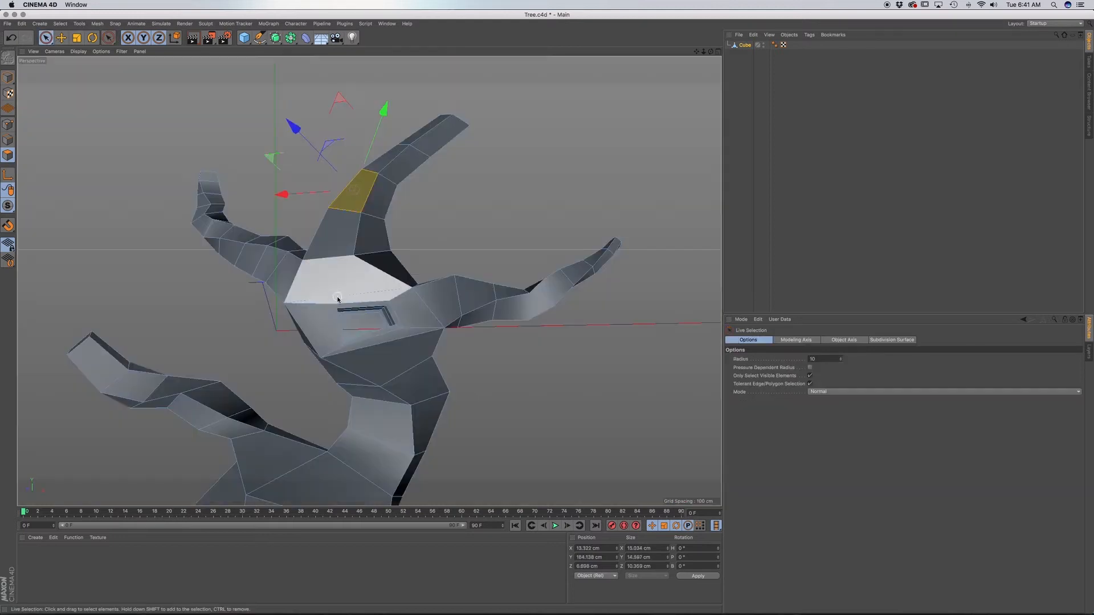
pyautogui.click(360, 211)
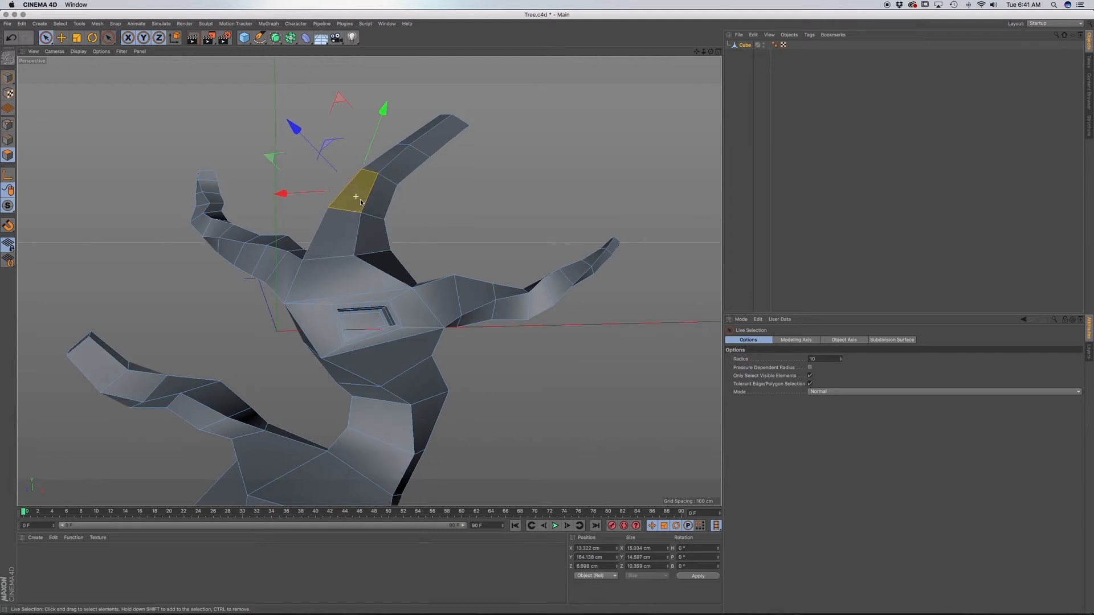
pyautogui.moveTo(360, 212)
pyautogui.keyDown('alt'); pyautogui.mouseDown()
pyautogui.moveTo(473, 228)
pyautogui.moveTo(344, 222)
pyautogui.moveTo(422, 248)
pyautogui.moveTo(388, 234)
pyautogui.moveTo(410, 234)
pyautogui.mouseUp(); pyautogui.keyUp('alt')
pyautogui.click(330, 208)
# Extrude the selected branch face outward, scale it down to about 15.5 by 12.5 by 7.3 cm, and rotate it slightly.
pyautogui.press('d')
pyautogui.press('t')
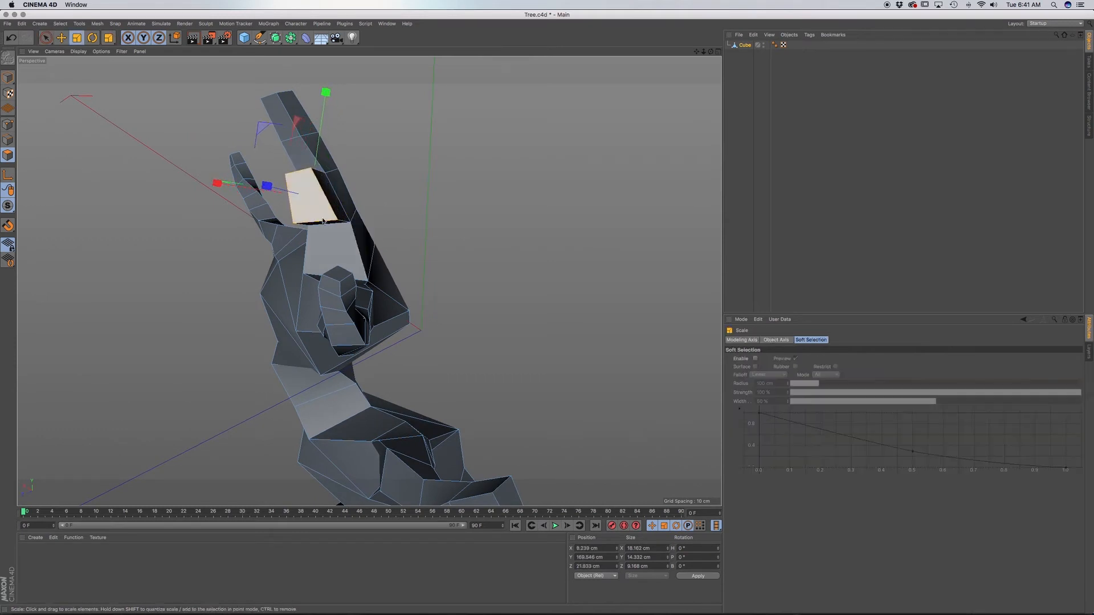
pyautogui.moveTo(311, 194); pyautogui.dragTo(314, 195)
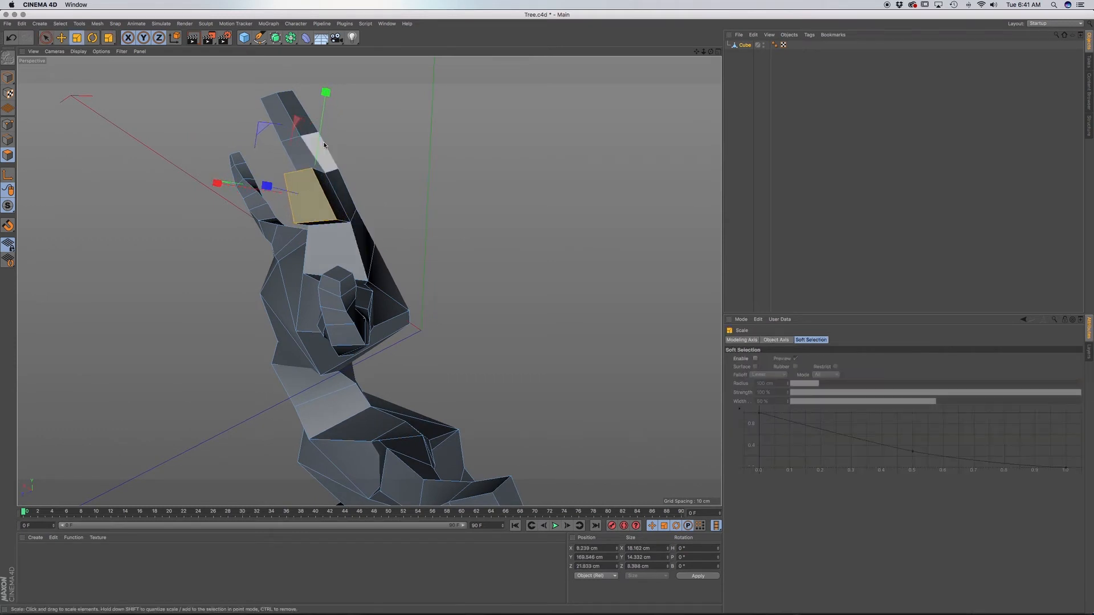
pyautogui.moveTo(327, 95); pyautogui.dragTo(324, 111)
pyautogui.moveTo(218, 183); pyautogui.dragTo(230, 184)
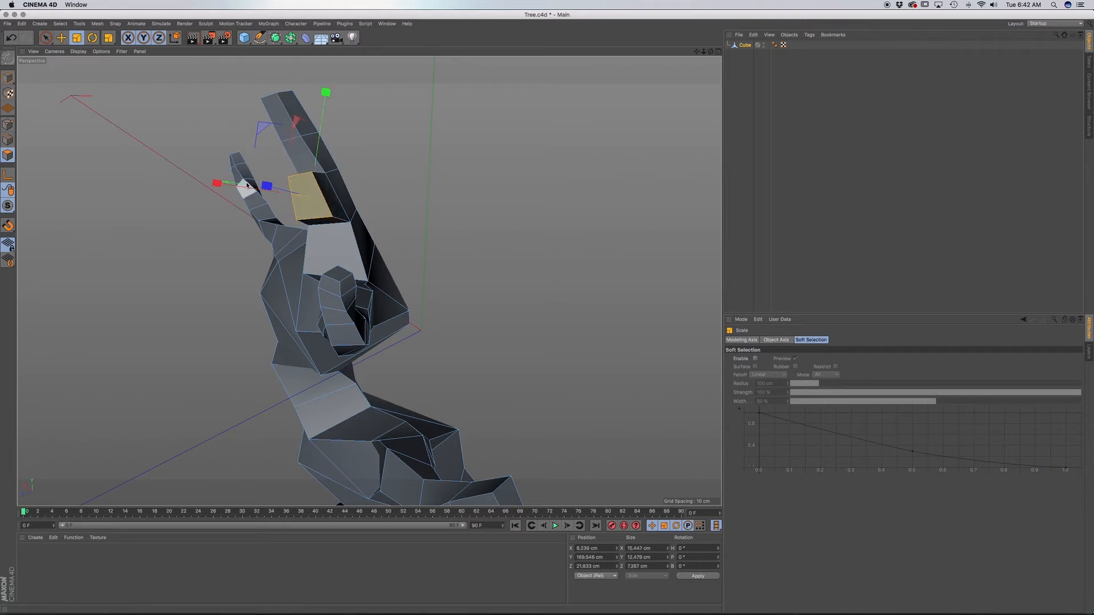
pyautogui.press('r')
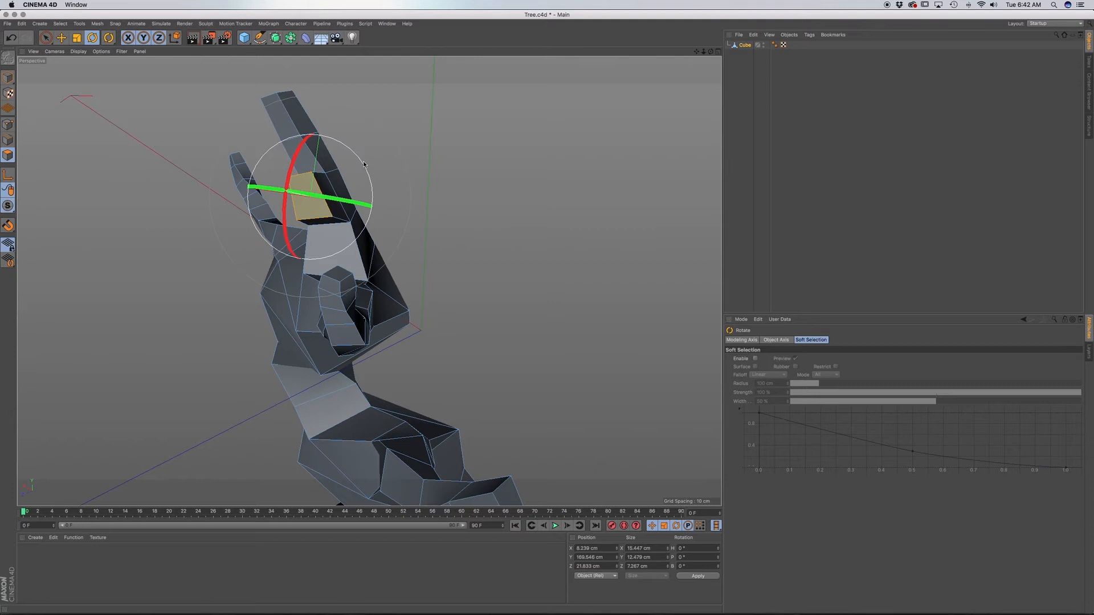
pyautogui.moveTo(364, 164); pyautogui.dragTo(363, 165)
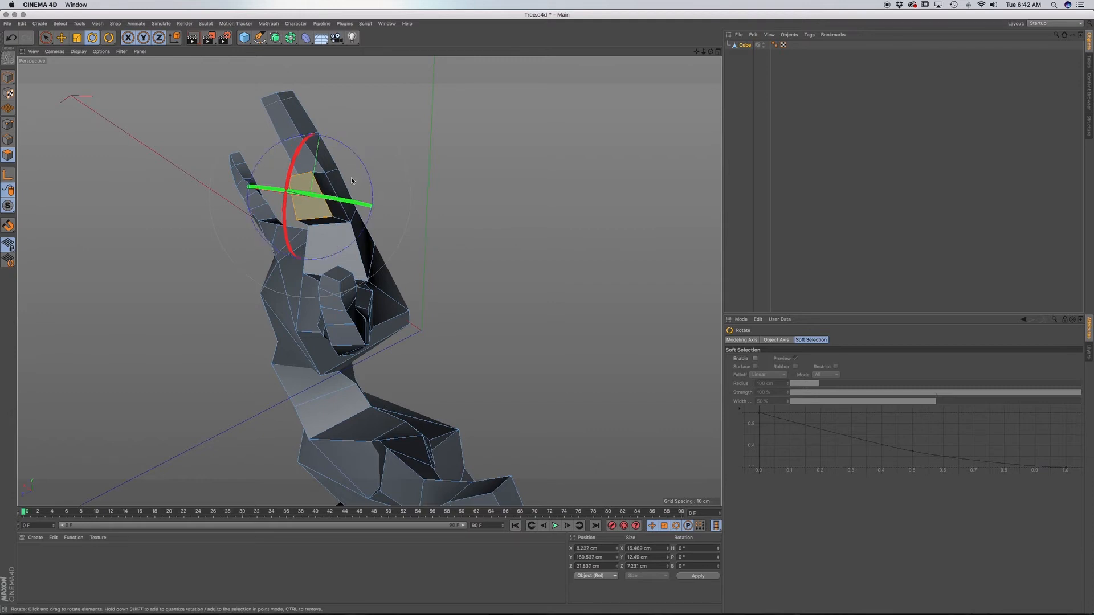
# In the front view, scale the extruded face to about 9.8 cm wide, tilt it upward and align it with the sketched side branch.
pyautogui.press('F4')
pyautogui.scroll(10, 309, 233)
pyautogui.press('t')
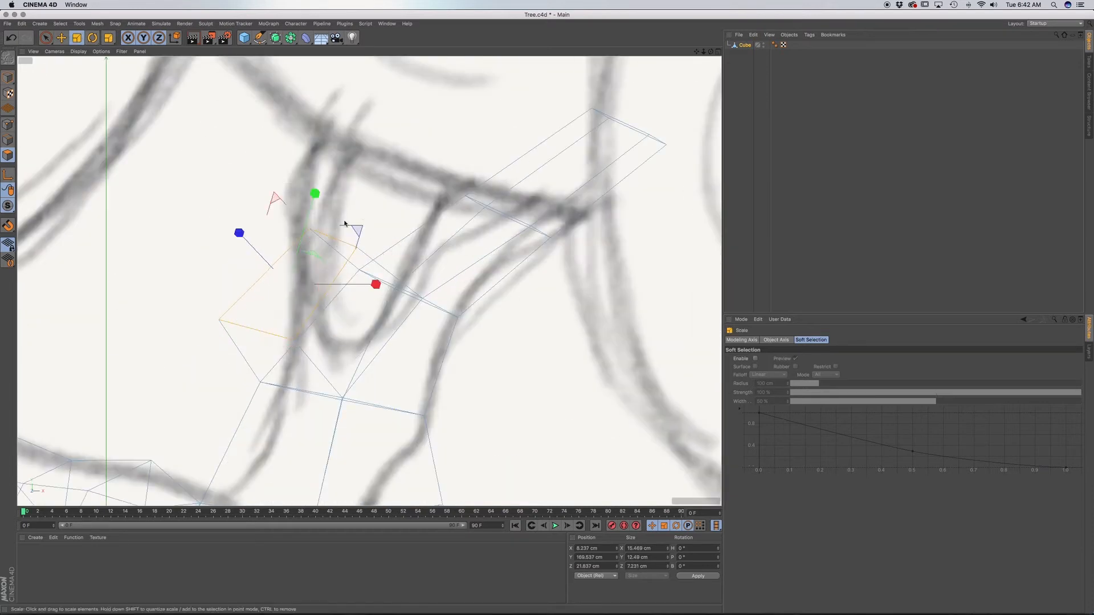
pyautogui.moveTo(345, 223); pyautogui.dragTo(357, 273)
pyautogui.press('r')
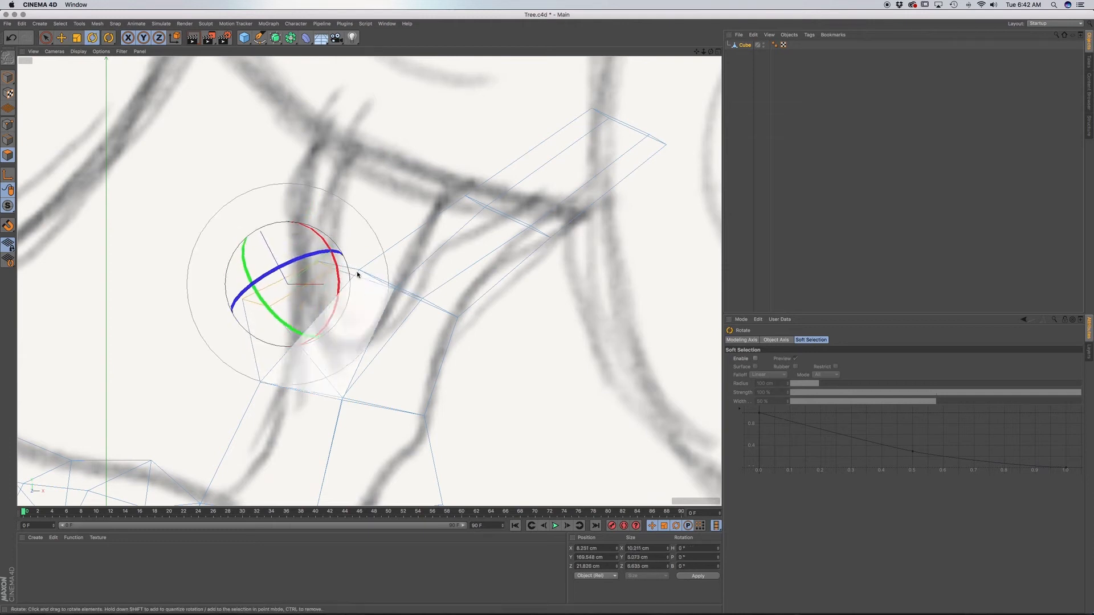
pyautogui.press('t')
pyautogui.press('e')
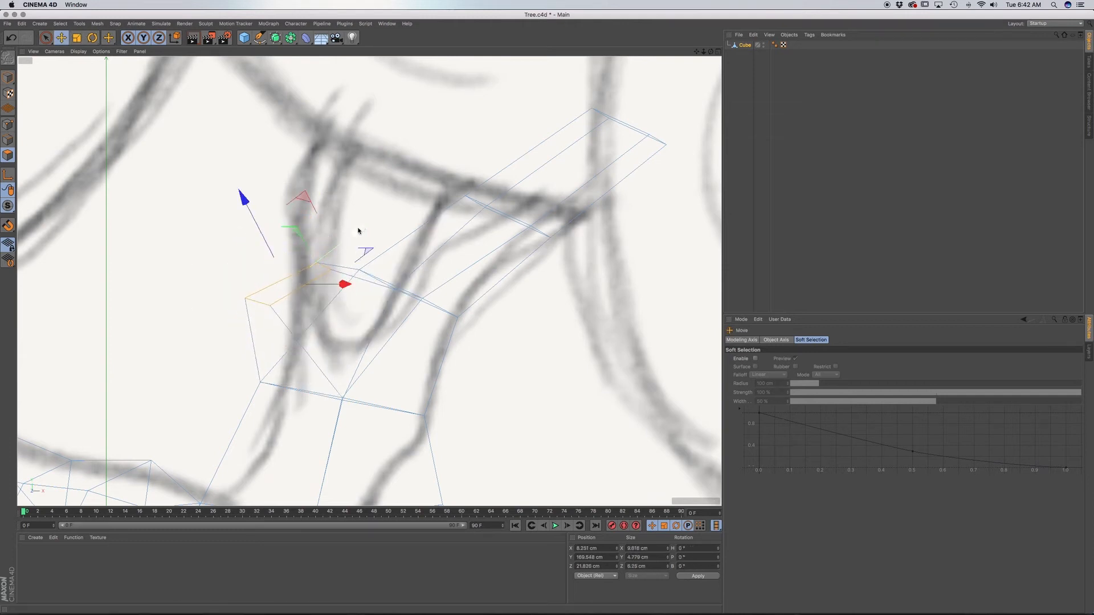
pyautogui.moveTo(360, 229); pyautogui.dragTo(259, 222)
# Extrude the side branch's end face up along the sketch and scale it down to about 5.9 cm wide.
pyautogui.press('t')
pyautogui.press('d')
pyautogui.press('t')
pyautogui.press('r')
pyautogui.press('e')
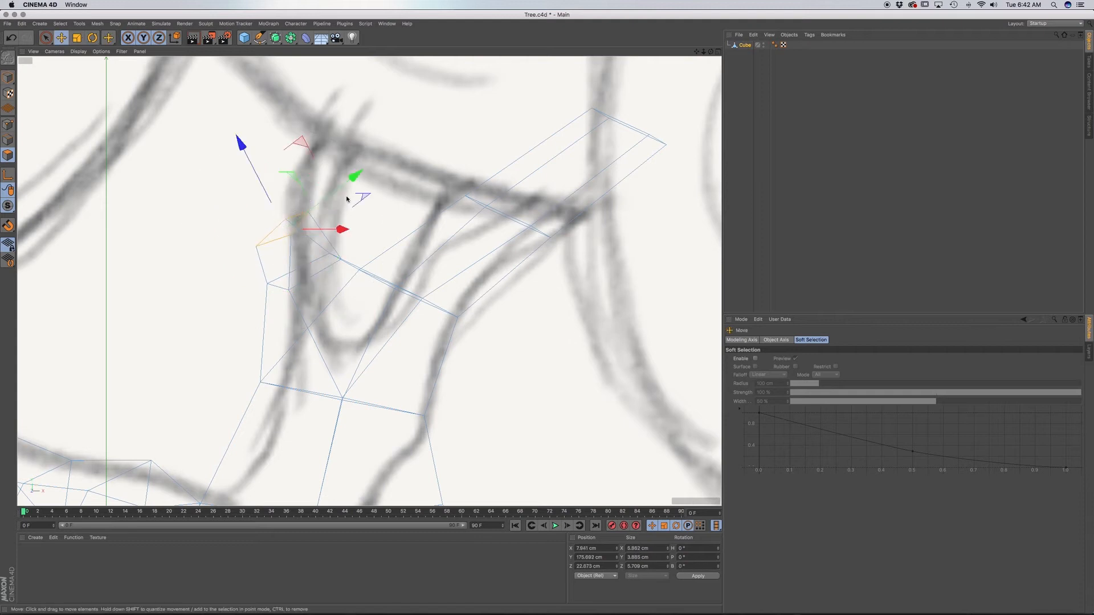
# Shift the end face up and inward, rotate it toward horizontal, and extrude it about 3.8 cm upward.
pyautogui.moveTo(359, 177); pyautogui.dragTo(371, 164)
pyautogui.press('r')
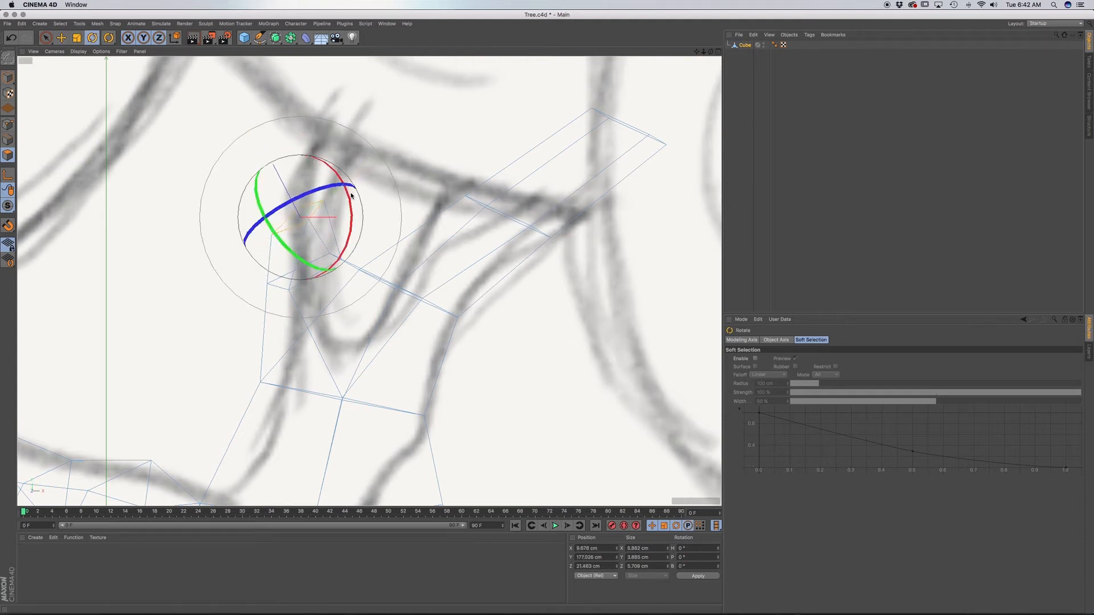
pyautogui.moveTo(350, 217); pyautogui.dragTo(354, 232)
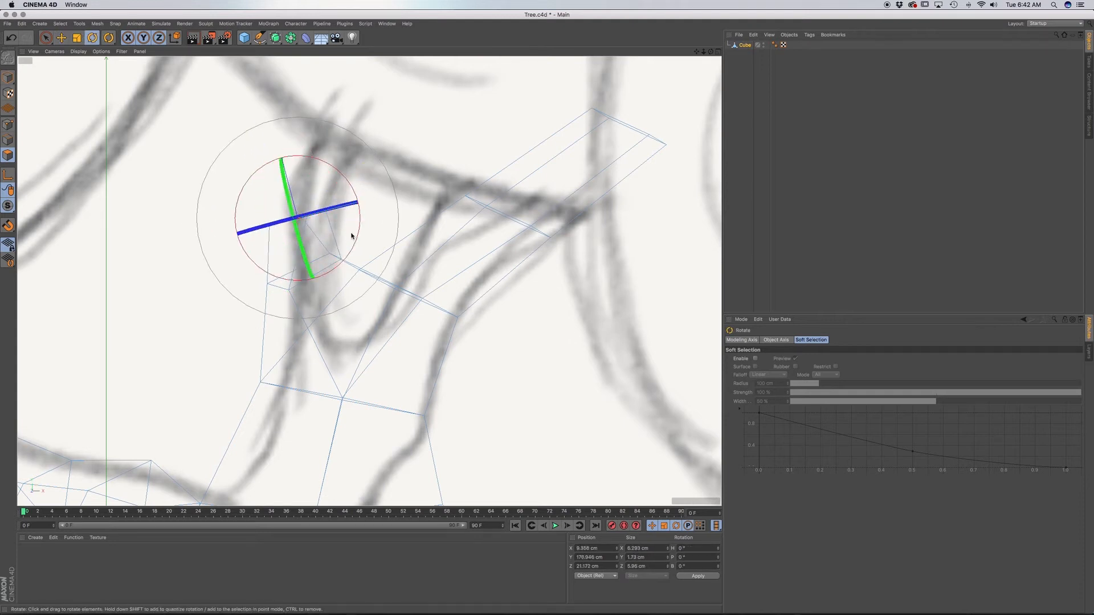
pyautogui.moveTo(343, 173); pyautogui.dragTo(399, 194)
pyautogui.press('d')
pyautogui.press('r')
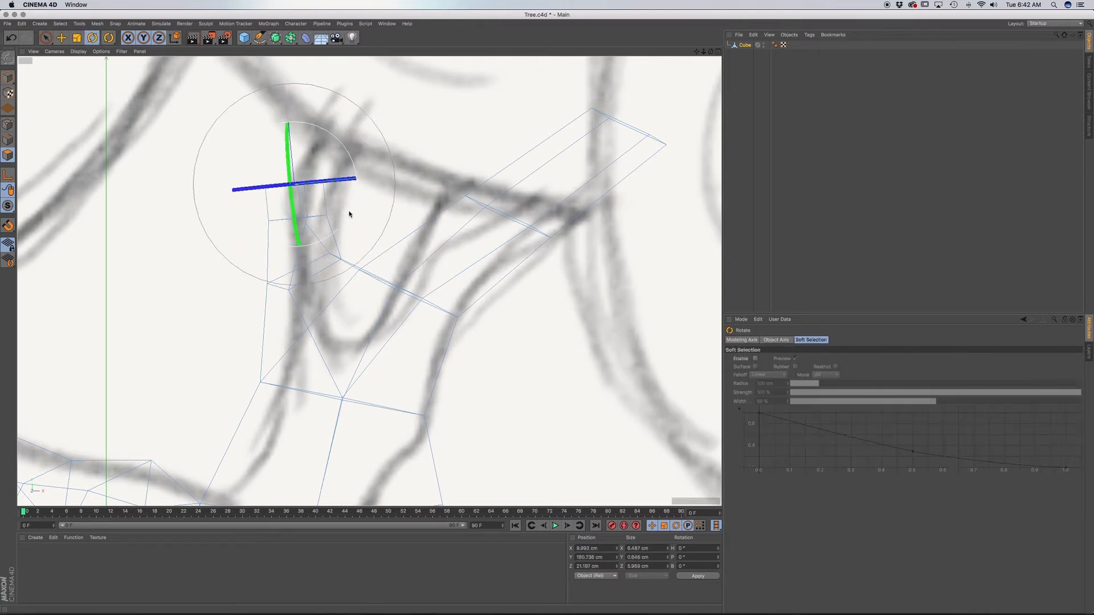
# Scale down the side branch's end face, tilt it and move it sideways to follow the sketched bend.
pyautogui.press('d')
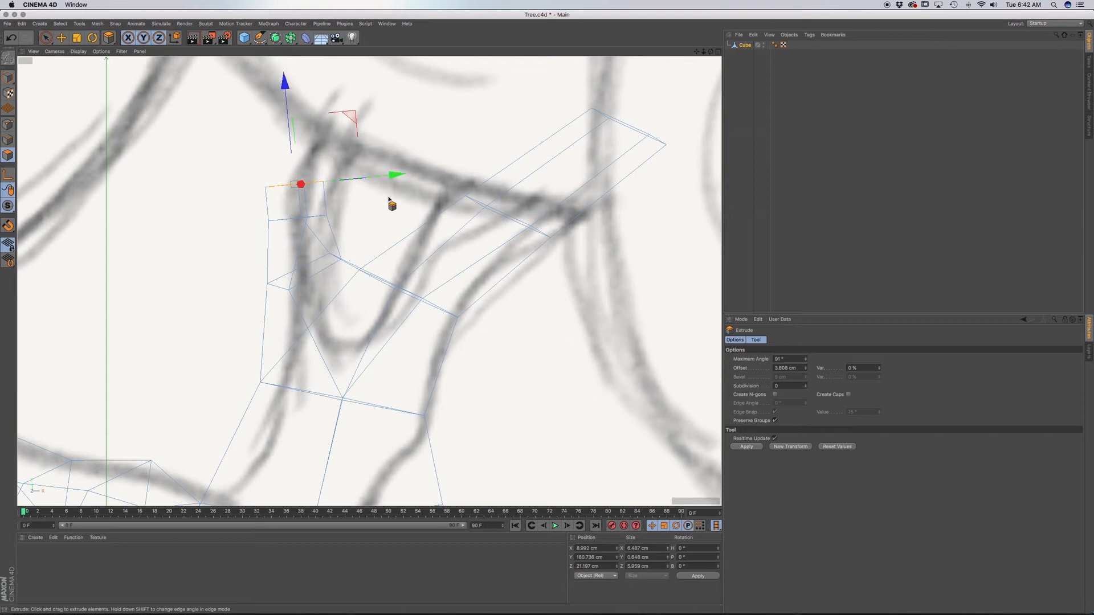
pyautogui.press('t')
pyautogui.moveTo(383, 199); pyautogui.dragTo(359, 185)
pyautogui.press('r')
pyautogui.press('e')
pyautogui.press('r')
pyautogui.press('e')
pyautogui.moveTo(226, 169); pyautogui.dragTo(302, 139)
# Extrude the side branch another segment upward, adjust its angle and position, and shrink the end face to about 3.8 cm wide.
pyautogui.press('d')
pyautogui.press('r')
pyautogui.press('e')
pyautogui.moveTo(341, 76); pyautogui.dragTo(340, 82)
pyautogui.press('d')
pyautogui.press('t')
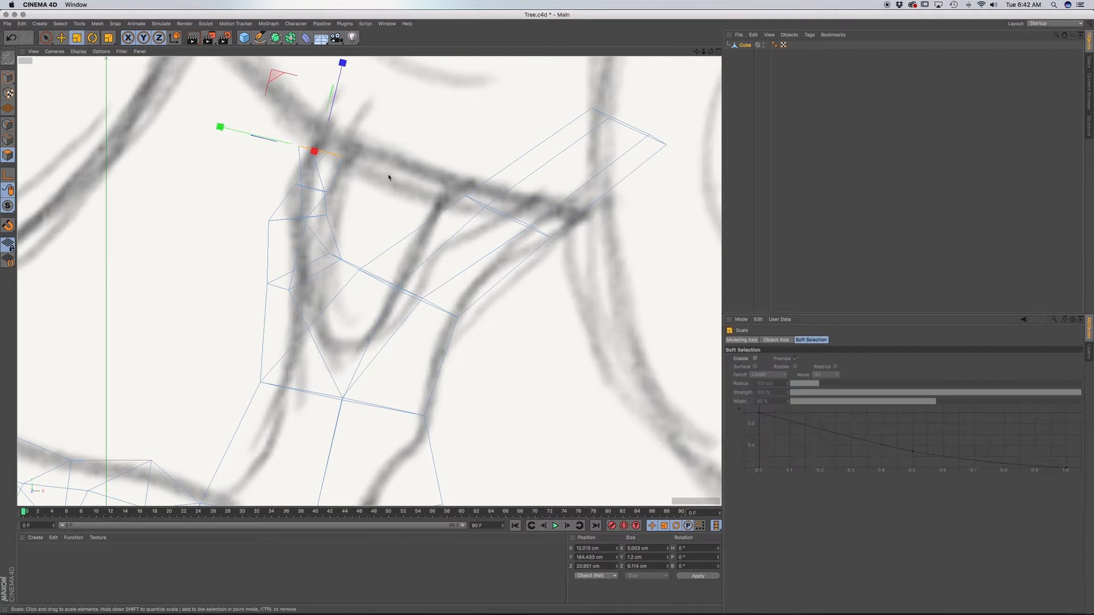
pyautogui.moveTo(391, 176); pyautogui.dragTo(351, 176)
pyautogui.moveTo(269, 174); pyautogui.dragTo(267, 174)
# Extrude a further segment past the sketched foliage outline, scale its end face down and tilt it to about 2.6 cm wide.
pyautogui.press('d')
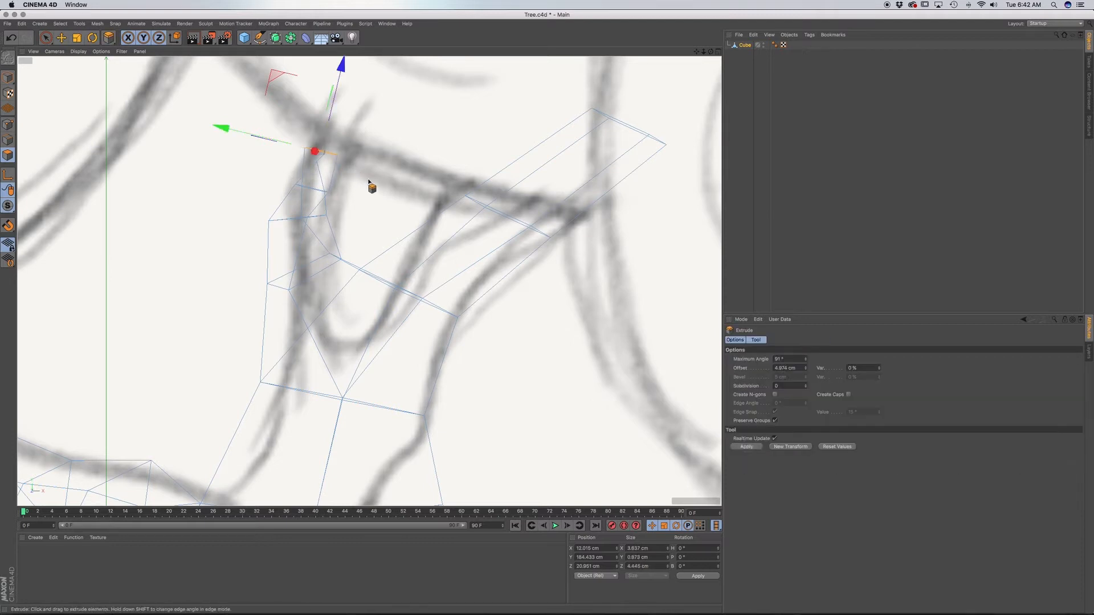
pyautogui.press('r')
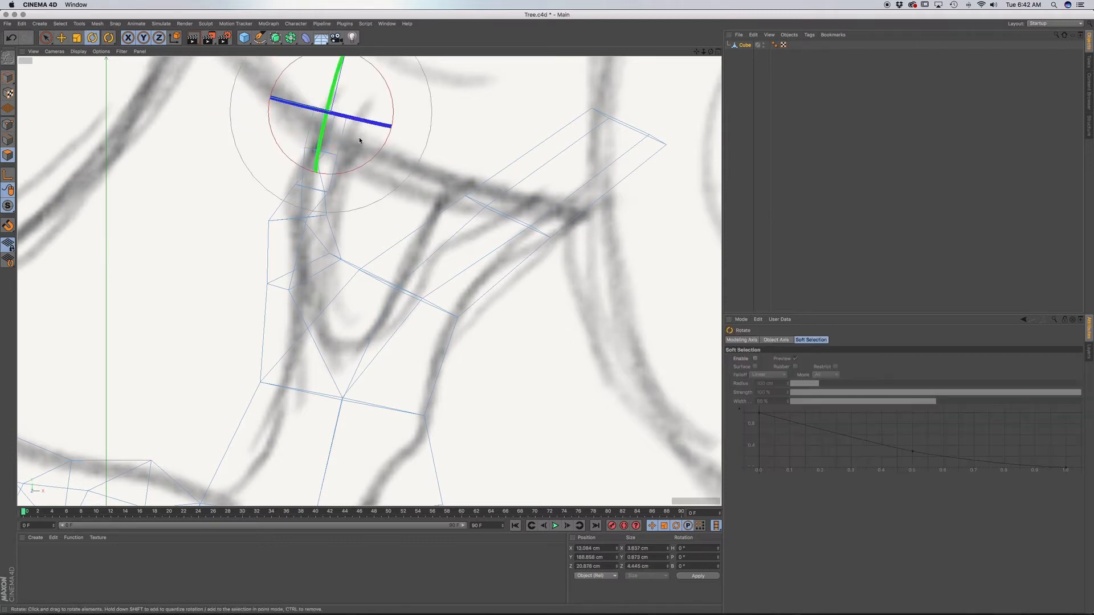
pyautogui.moveTo(347, 115); pyautogui.dragTo(309, 107)
pyautogui.press('t')
pyautogui.press('t')
pyautogui.moveTo(414, 126); pyautogui.dragTo(342, 111)
pyautogui.press('e')
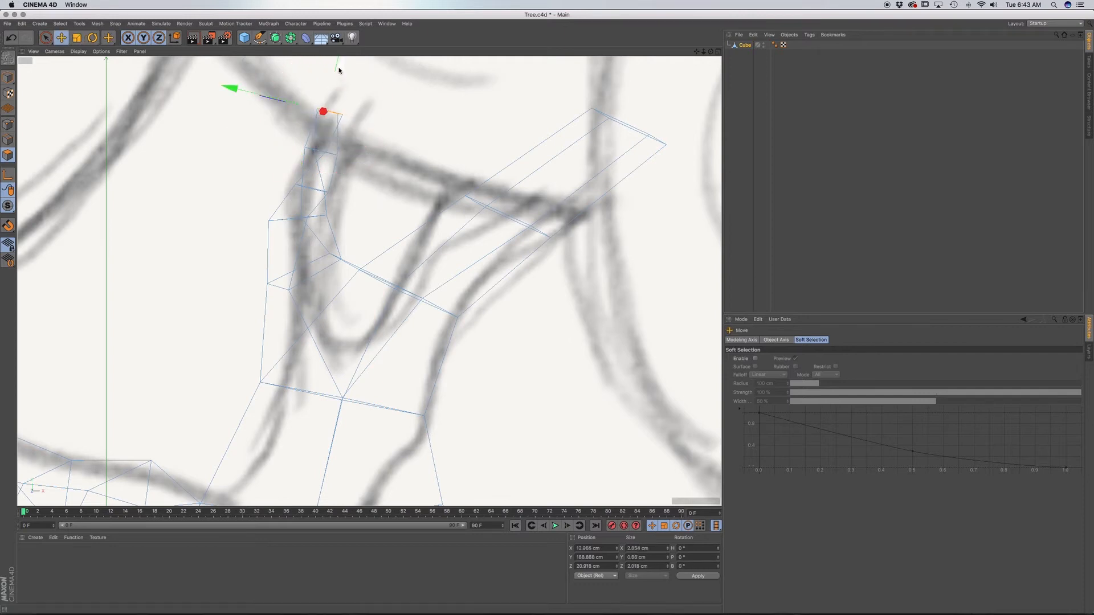
pyautogui.press('r')
pyautogui.moveTo(391, 98); pyautogui.dragTo(385, 100)
# Extrude the last segment of the side branch and taper its tip to about 1.7 cm wide and 0.8 cm high.
pyautogui.press('d')
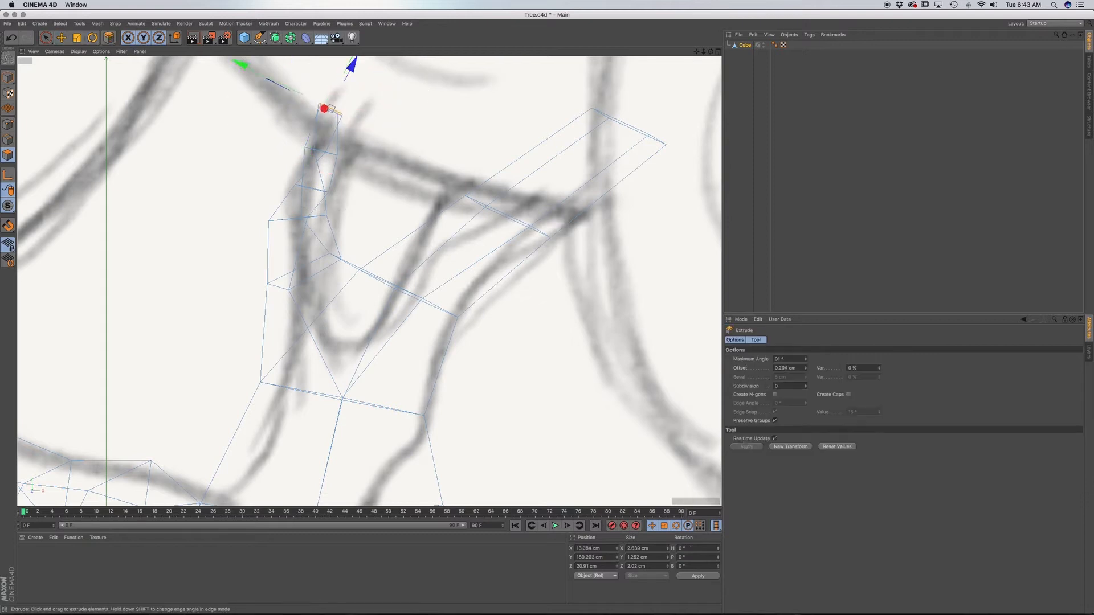
pyautogui.moveTo(379, 146); pyautogui.dragTo(337, 132)
pyautogui.press('t')
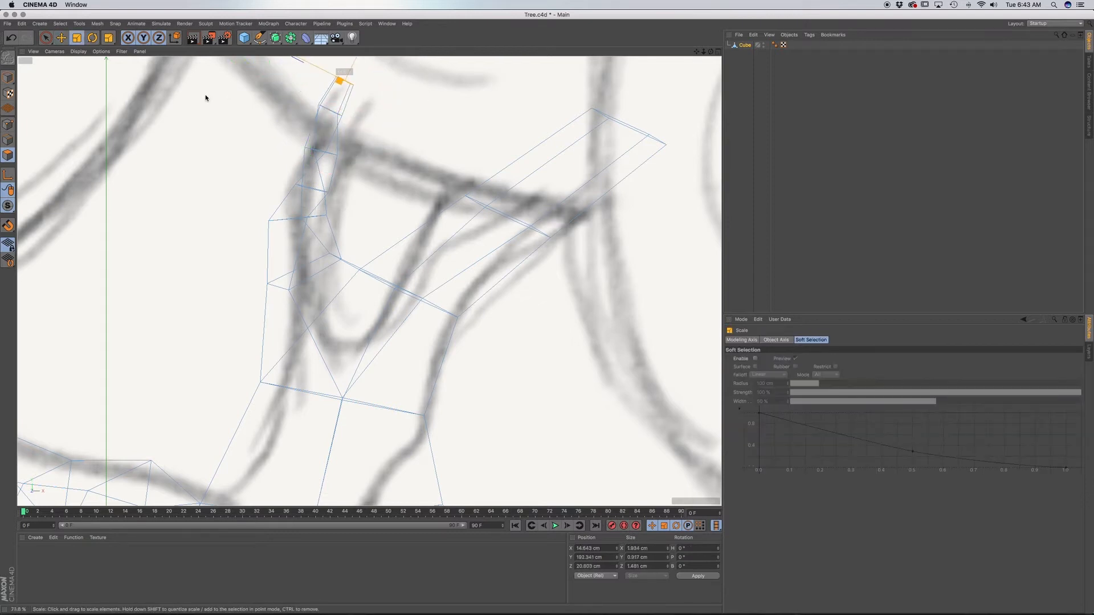
pyautogui.moveTo(174, 92); pyautogui.dragTo(174, 92)
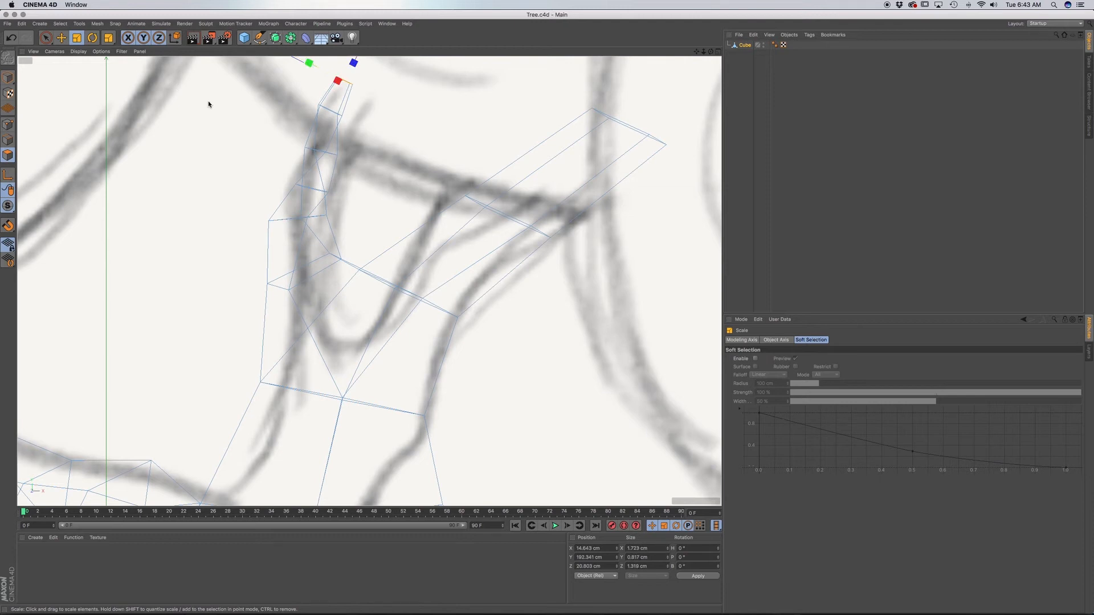
# Examine the whole tree with its new side branch from several angles in the perspective view.
pyautogui.press('F1')
pyautogui.keyDown('alt'); pyautogui.moveTo(315, 342); pyautogui.dragTo(404, 283); pyautogui.keyUp('alt')
pyautogui.scroll(-3, 300, 340)
pyautogui.scroll(-3, 300, 340)
pyautogui.keyDown('alt'); pyautogui.moveTo(300, 340); pyautogui.dragTo(101, 366); pyautogui.keyUp('alt')
pyautogui.keyDown('alt'); pyautogui.moveTo(200, 399); pyautogui.dragTo(227, 244, button='middle'); pyautogui.keyUp('alt')
pyautogui.keyDown('alt'); pyautogui.moveTo(194, 296); pyautogui.dragTo(168, 336); pyautogui.keyUp('alt')
pyautogui.keyDown('alt'); pyautogui.moveTo(353, 348); pyautogui.dragTo(305, 325); pyautogui.keyUp('alt')
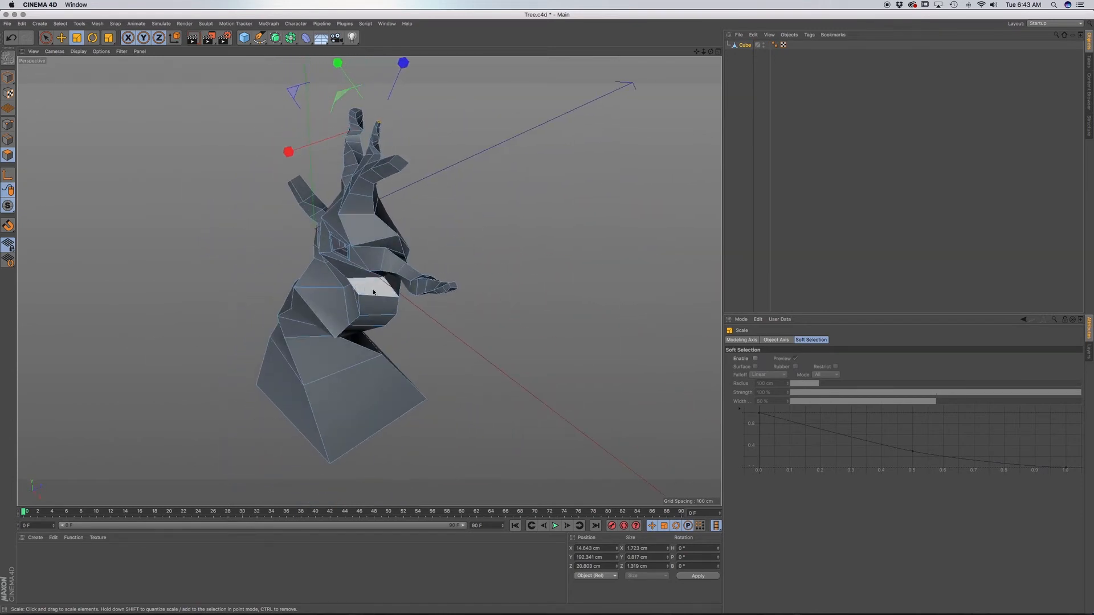
pyautogui.keyDown('alt'); pyautogui.moveTo(366, 292); pyautogui.dragTo(400, 259); pyautogui.keyUp('alt')
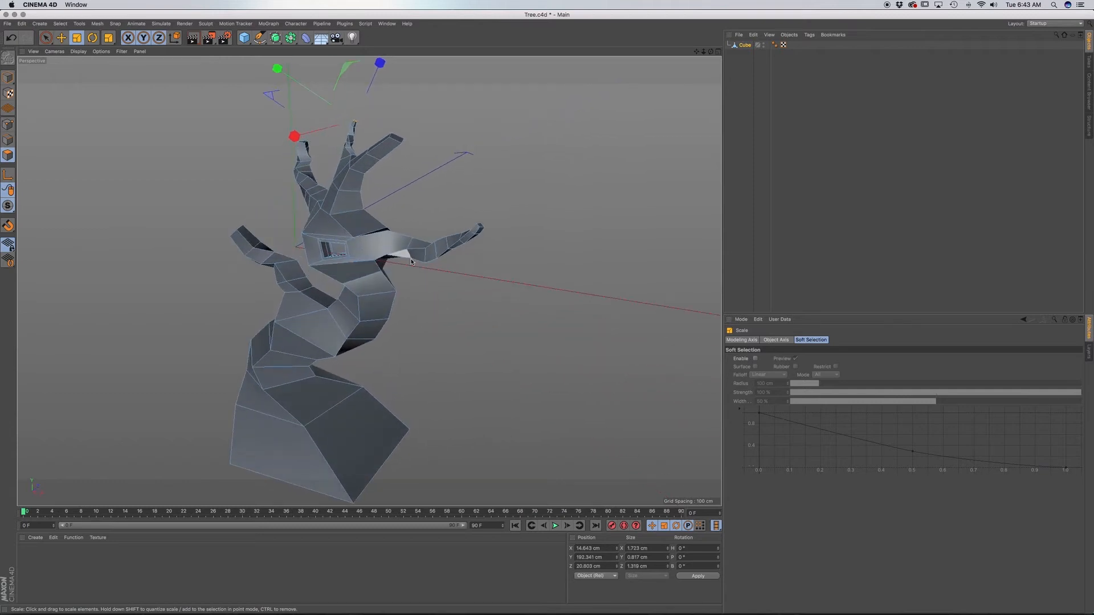
# Rename the Cube object as Tree.
pyautogui.keyDown('alt'); pyautogui.moveTo(358, 301); pyautogui.dragTo(462, 279, button='middle'); pyautogui.keyUp('alt')
pyautogui.keyDown('alt'); pyautogui.moveTo(461, 278); pyautogui.dragTo(473, 294); pyautogui.keyUp('alt')
pyautogui.keyDown('alt'); pyautogui.moveTo(476, 262); pyautogui.dragTo(426, 276, button='middle'); pyautogui.keyUp('alt')
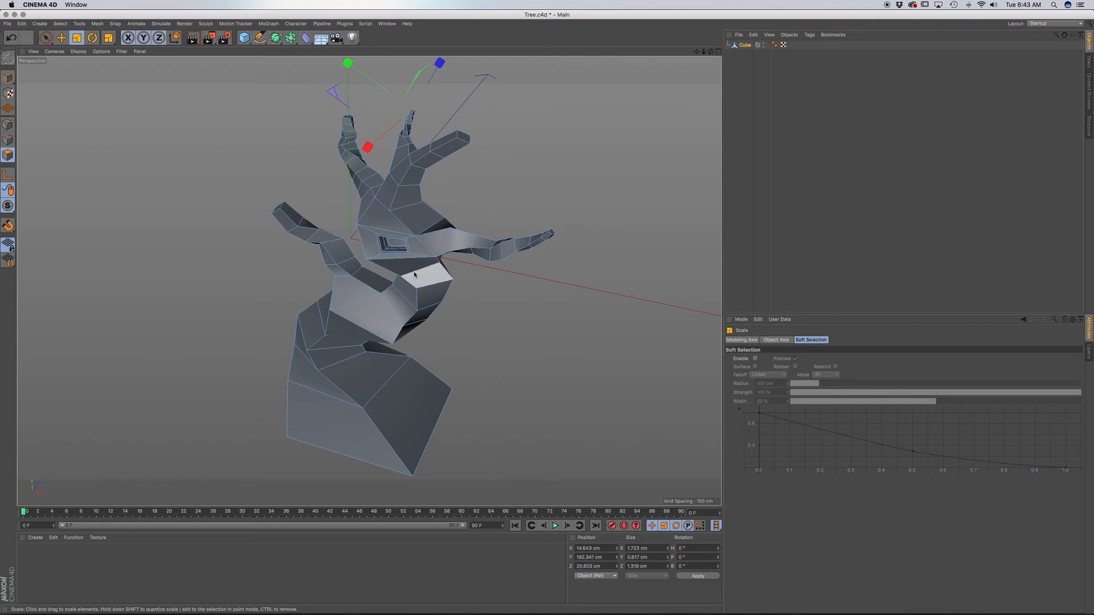
pyautogui.keyDown('alt'); pyautogui.moveTo(414, 275); pyautogui.dragTo(414, 290); pyautogui.keyUp('alt')
pyautogui.doubleClick(746, 45)
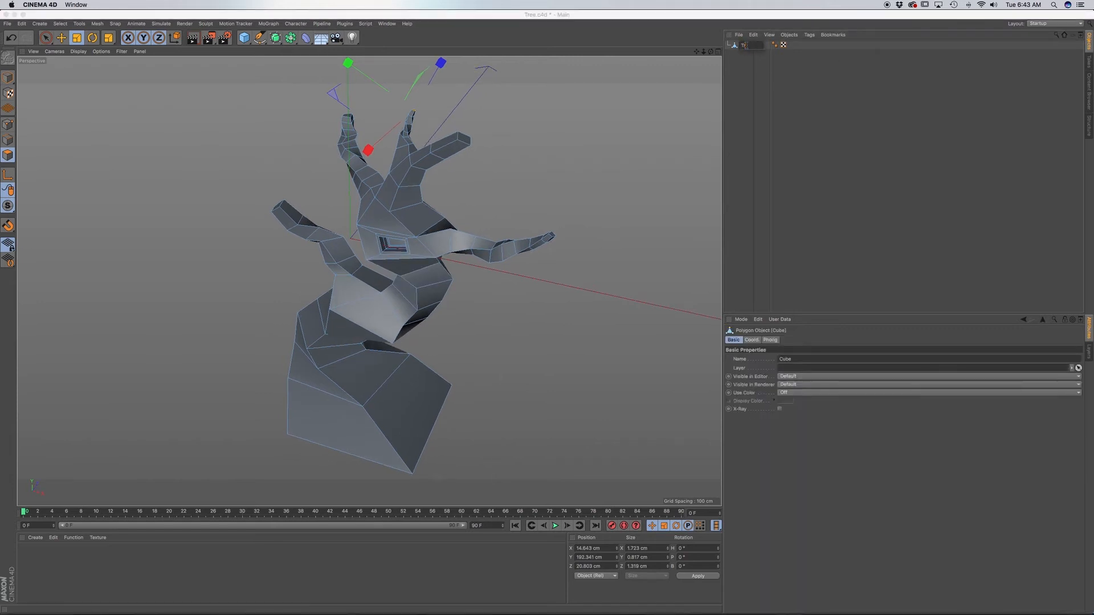
pyautogui.write('Tree')
pyautogui.press('Return')
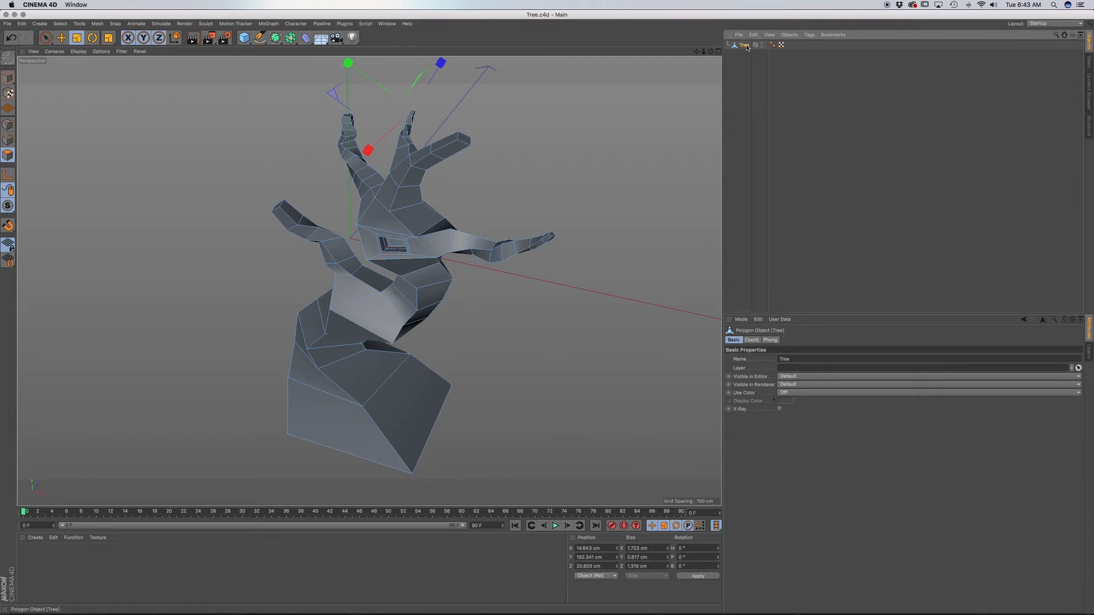
# Examine the trunk, the hollow and the branches of the tree from several angles in the perspective view.
pyautogui.keyDown('alt'); pyautogui.moveTo(393, 268); pyautogui.dragTo(442, 258); pyautogui.keyUp('alt')
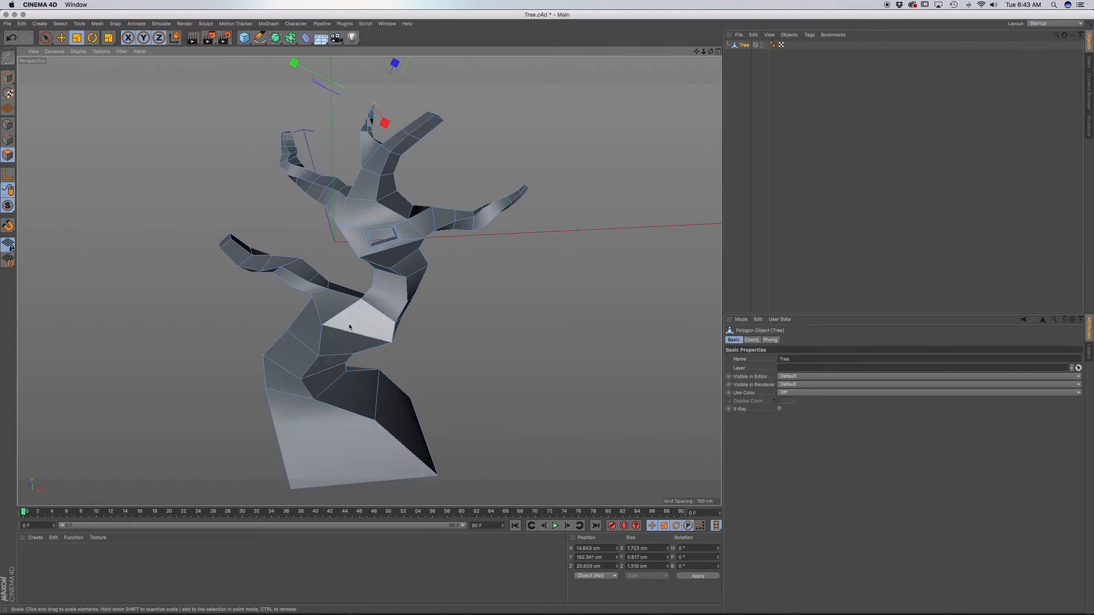
pyautogui.keyDown('alt'); pyautogui.moveTo(360, 318); pyautogui.dragTo(374, 269); pyautogui.keyUp('alt')
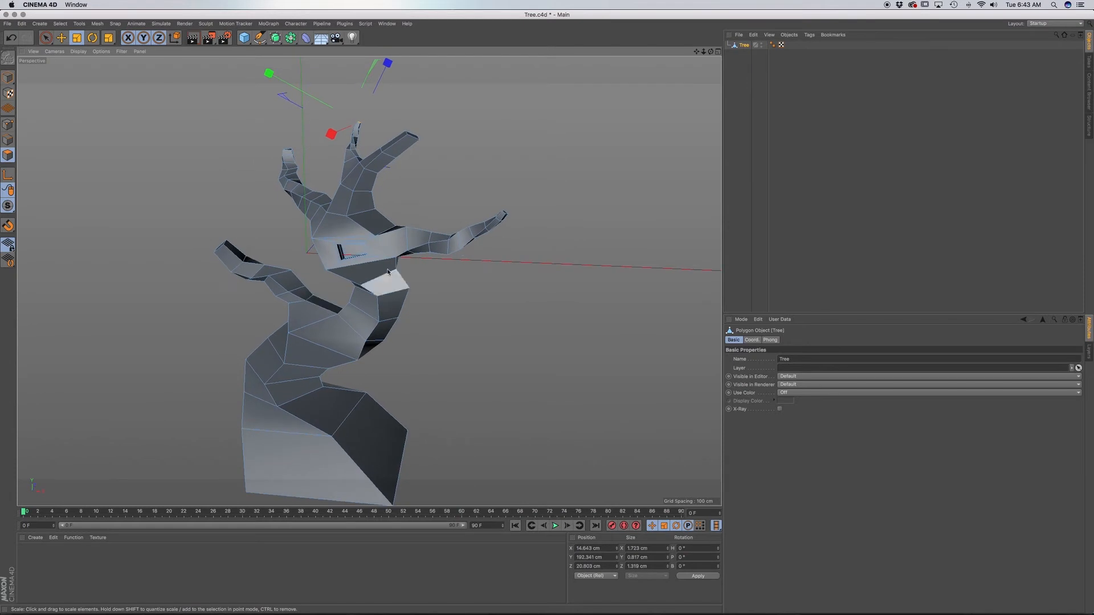
pyautogui.keyDown('alt'); pyautogui.moveTo(376, 267); pyautogui.dragTo(388, 356, button='middle'); pyautogui.keyUp('alt')
pyautogui.keyDown('alt'); pyautogui.moveTo(380, 420); pyautogui.dragTo(392, 342, button='middle'); pyautogui.keyUp('alt')
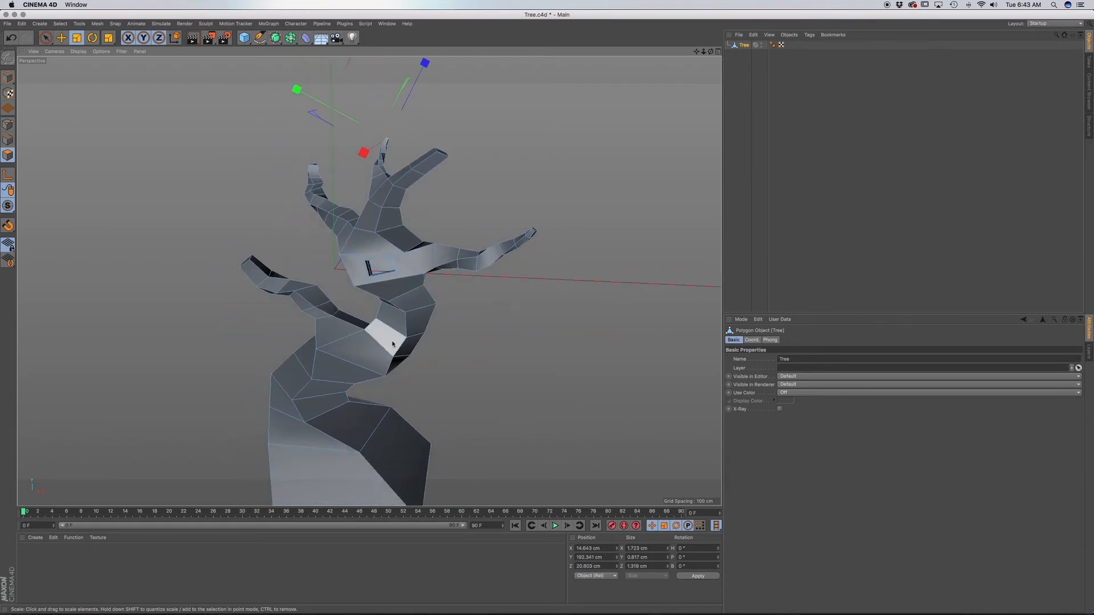
pyautogui.keyDown('alt'); pyautogui.moveTo(392, 341); pyautogui.dragTo(428, 325); pyautogui.keyUp('alt')
pyautogui.keyDown('alt'); pyautogui.moveTo(367, 277); pyautogui.dragTo(383, 296, button='middle'); pyautogui.keyUp('alt')
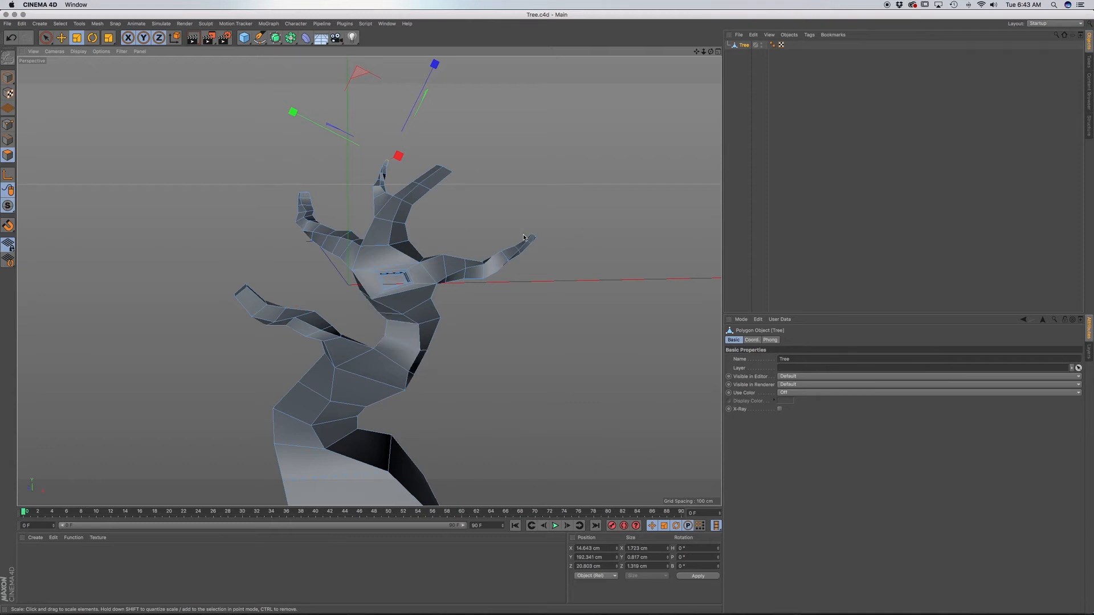
pyautogui.scroll(-2, 404, 332)
pyautogui.scroll(5, 404, 332)
pyautogui.keyDown('alt'); pyautogui.moveTo(346, 326); pyautogui.dragTo(395, 249, button='middle'); pyautogui.keyUp('alt')
pyautogui.keyDown('alt'); pyautogui.moveTo(448, 290); pyautogui.dragTo(428, 304); pyautogui.keyUp('alt')
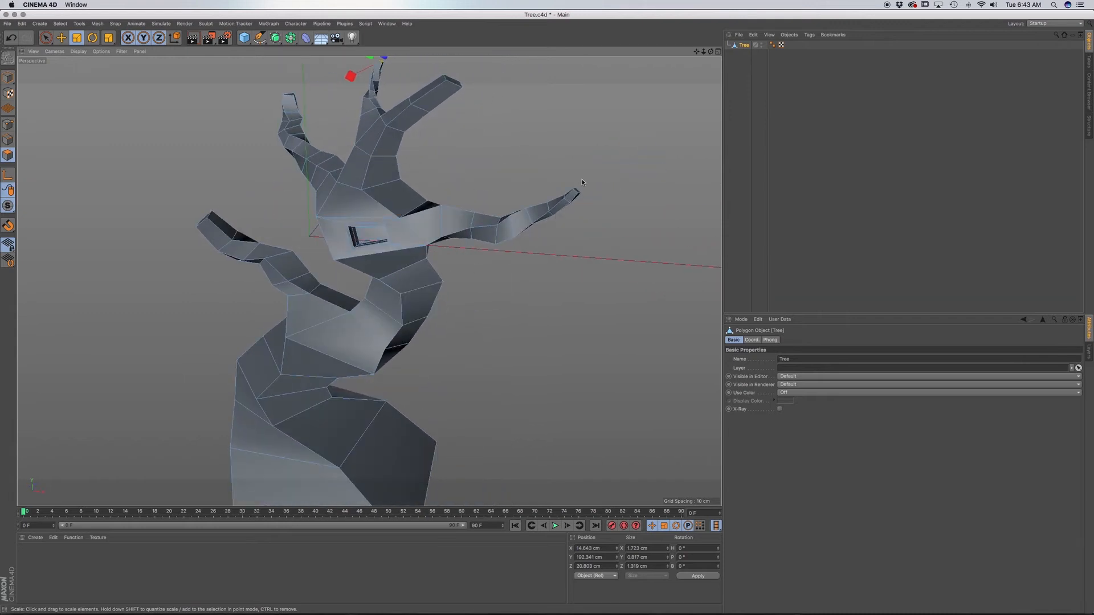
pyautogui.moveTo(439, 260)
pyautogui.keyDown('alt'); pyautogui.mouseDown()
pyautogui.moveTo(435, 283)
pyautogui.moveTo(438, 256)
pyautogui.mouseUp(); pyautogui.keyUp('alt')
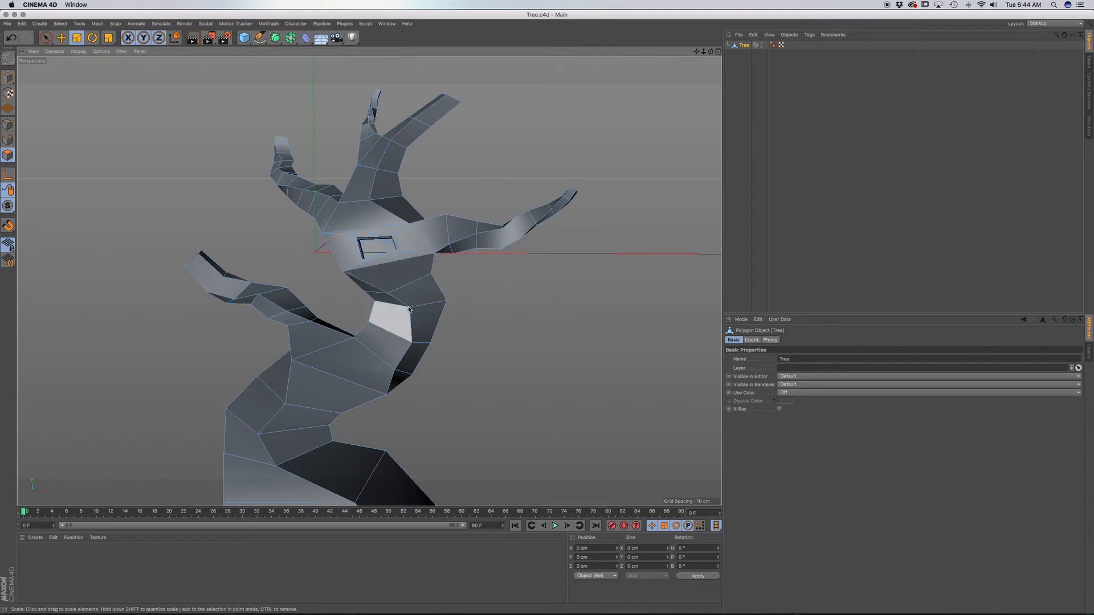
pyautogui.keyDown('alt'); pyautogui.moveTo(356, 348); pyautogui.dragTo(369, 281, button='middle'); pyautogui.keyUp('alt')
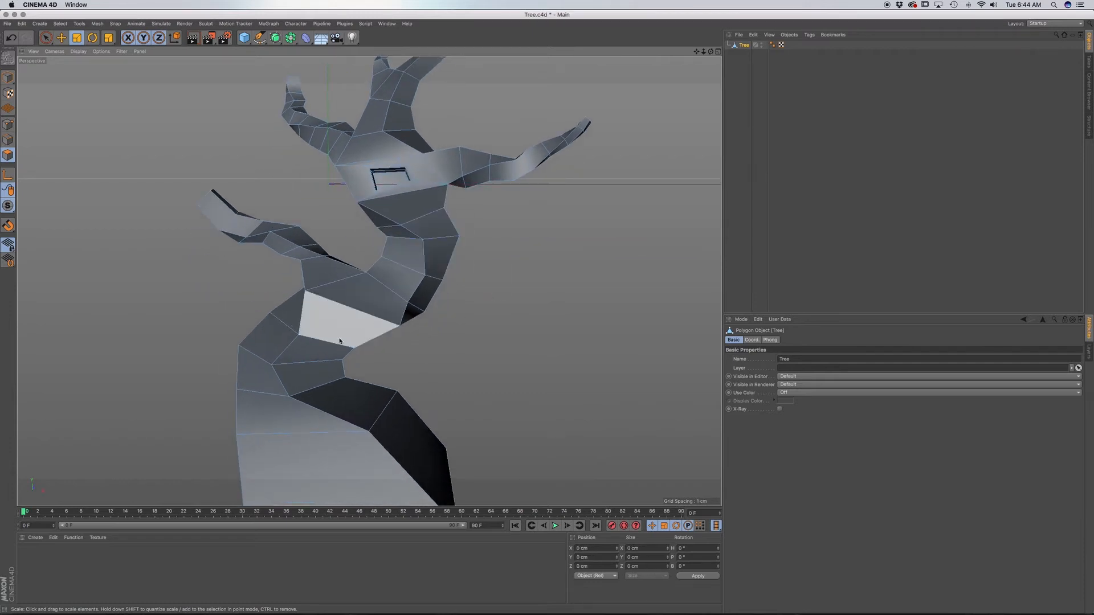
pyautogui.keyDown('alt'); pyautogui.moveTo(364, 427); pyautogui.dragTo(344, 394, button='middle'); pyautogui.keyUp('alt')
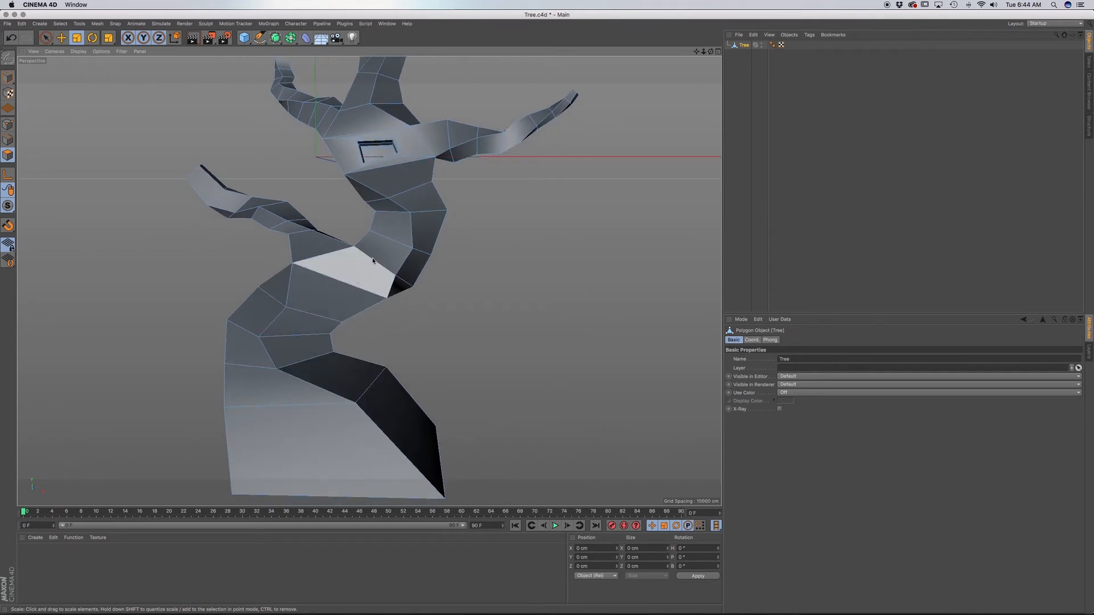
pyautogui.keyDown('alt'); pyautogui.moveTo(373, 259); pyautogui.dragTo(329, 308); pyautogui.keyUp('alt')
pyautogui.keyDown('alt'); pyautogui.moveTo(361, 258); pyautogui.dragTo(386, 326, button='middle'); pyautogui.keyUp('alt')
# Add a sphere primitive for the foliage and display the shading with polygon lines.
pyautogui.click(245, 39)
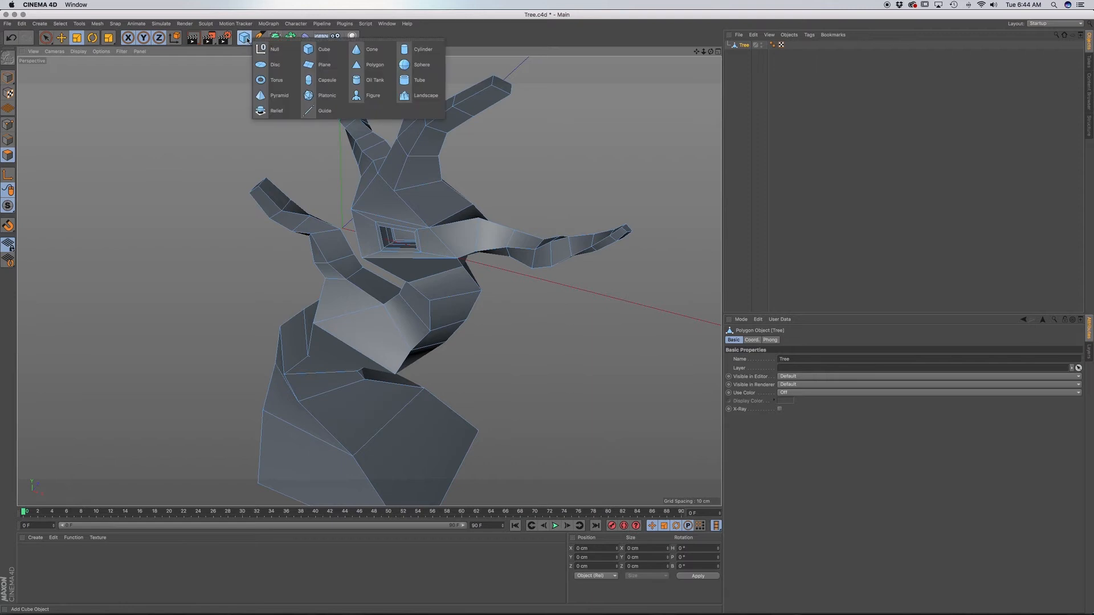
pyautogui.click(402, 66)
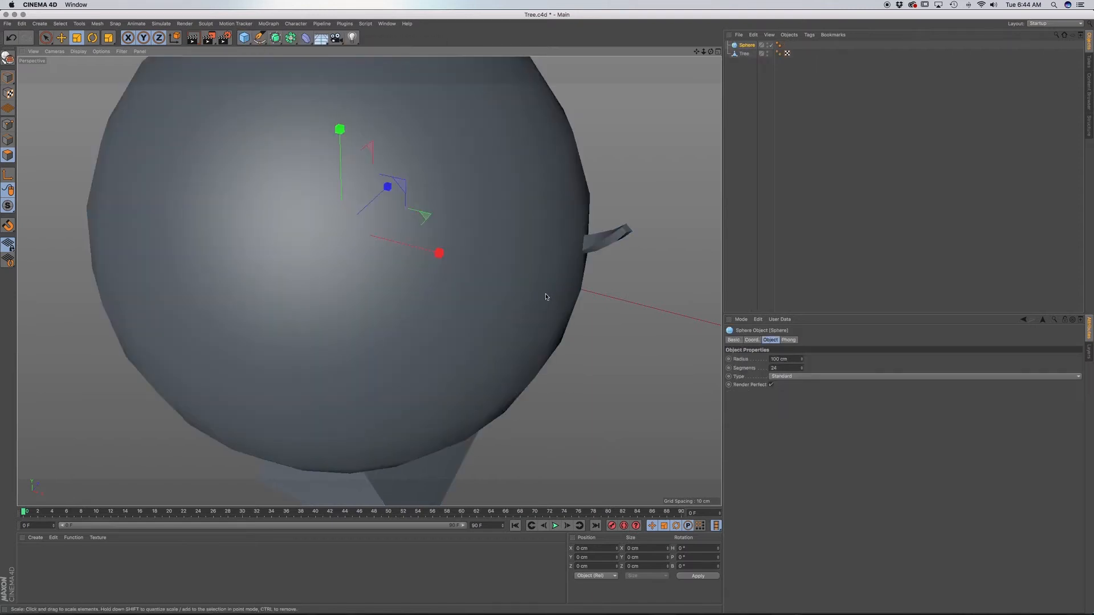
pyautogui.press('n')
pyautogui.press('b')
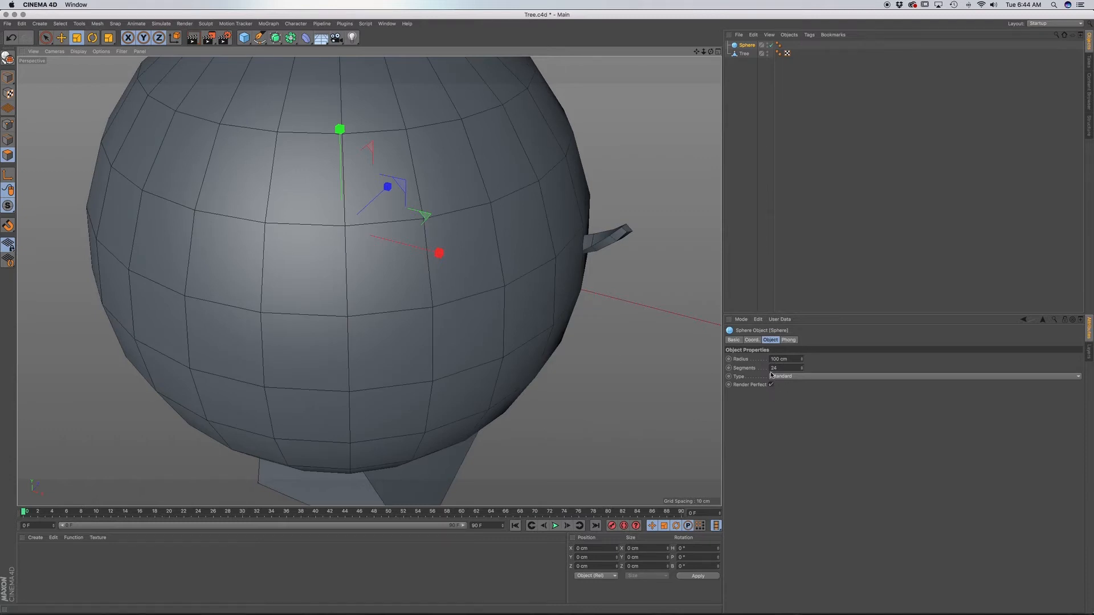
# Set the sphere's segments to 12.
pyautogui.click(746, 46)
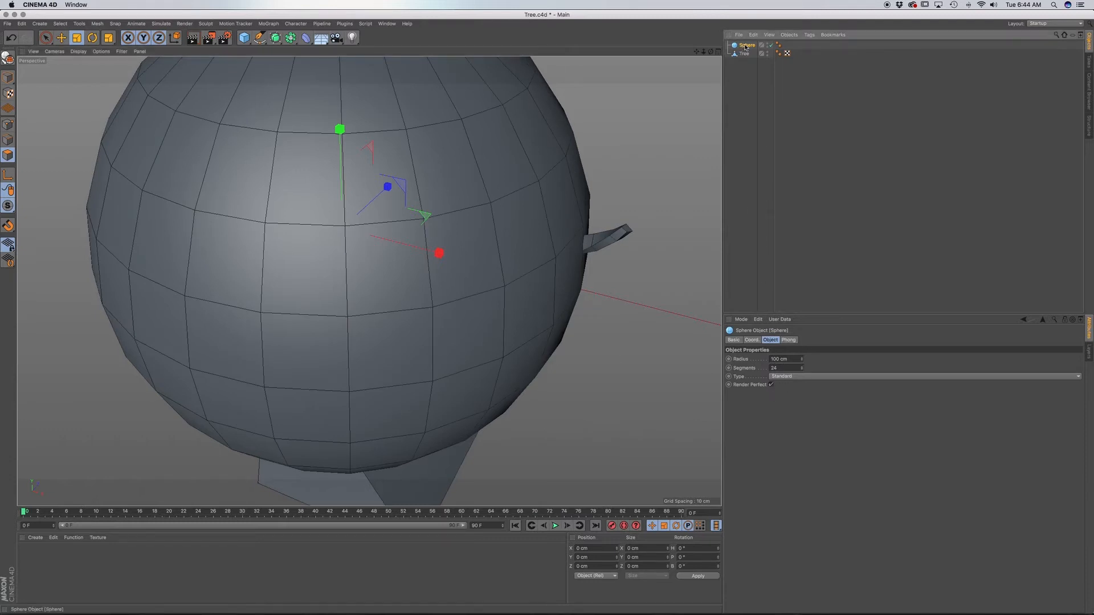
pyautogui.click(785, 368)
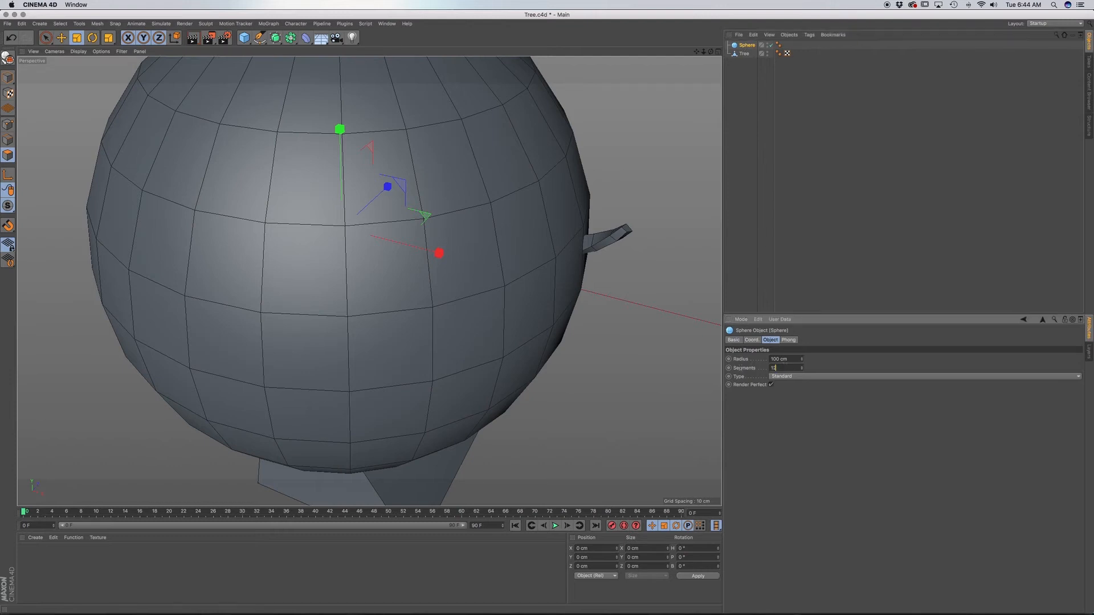
pyautogui.write('12')
pyautogui.press('Return')
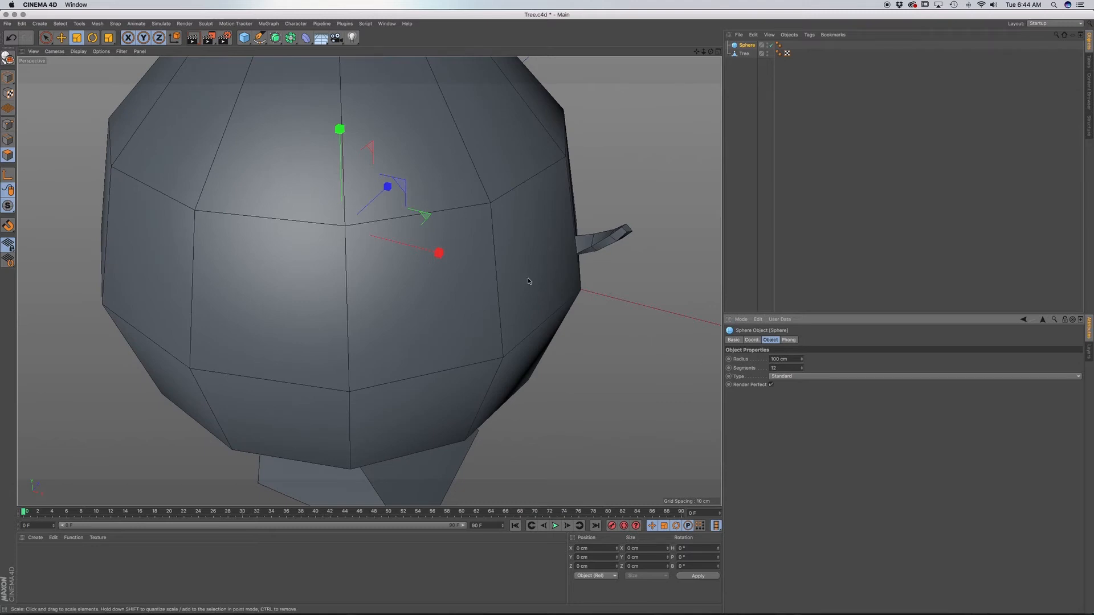
# In the front view, move the sphere over the leftmost sketched foliage ball and scale it down towards the outline.
pyautogui.keyDown('alt'); pyautogui.moveTo(459, 288); pyautogui.dragTo(440, 232); pyautogui.keyUp('alt')
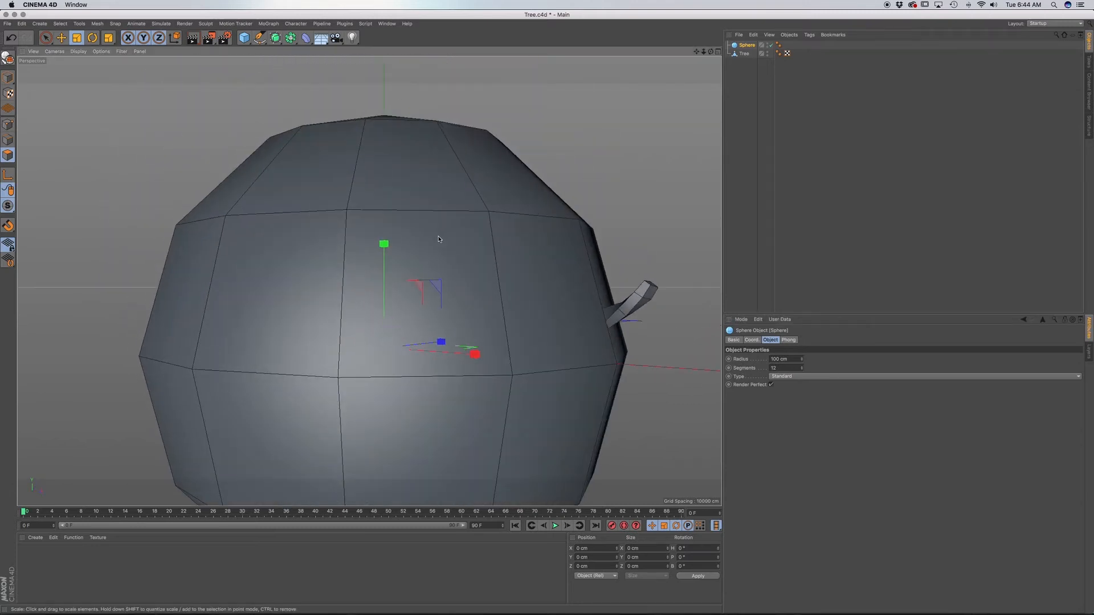
pyautogui.press('F4')
pyautogui.scroll(-10, 447, 290)
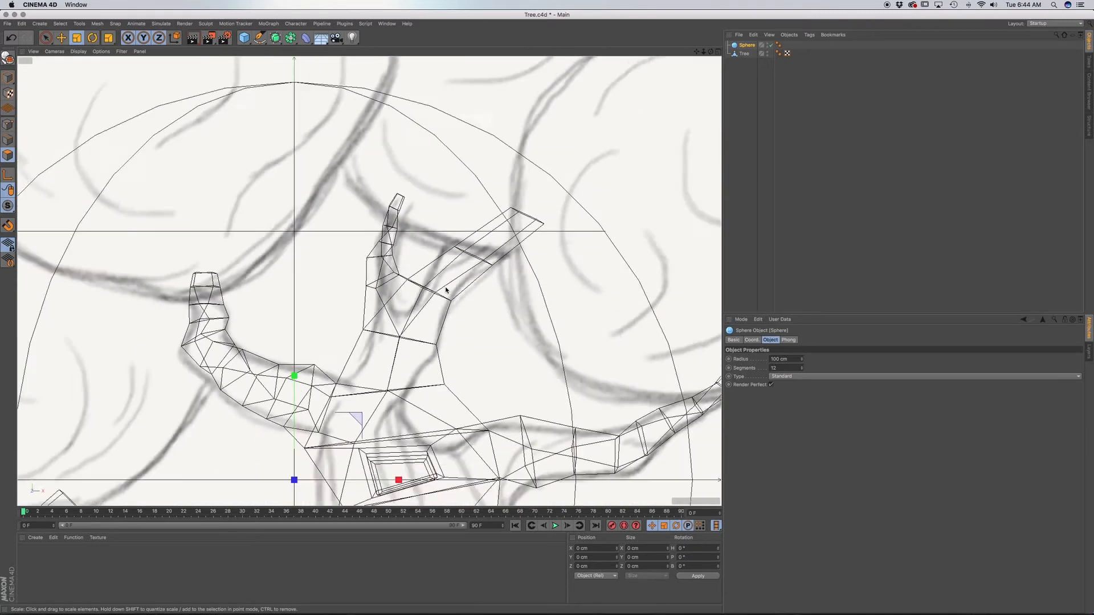
pyautogui.press('e')
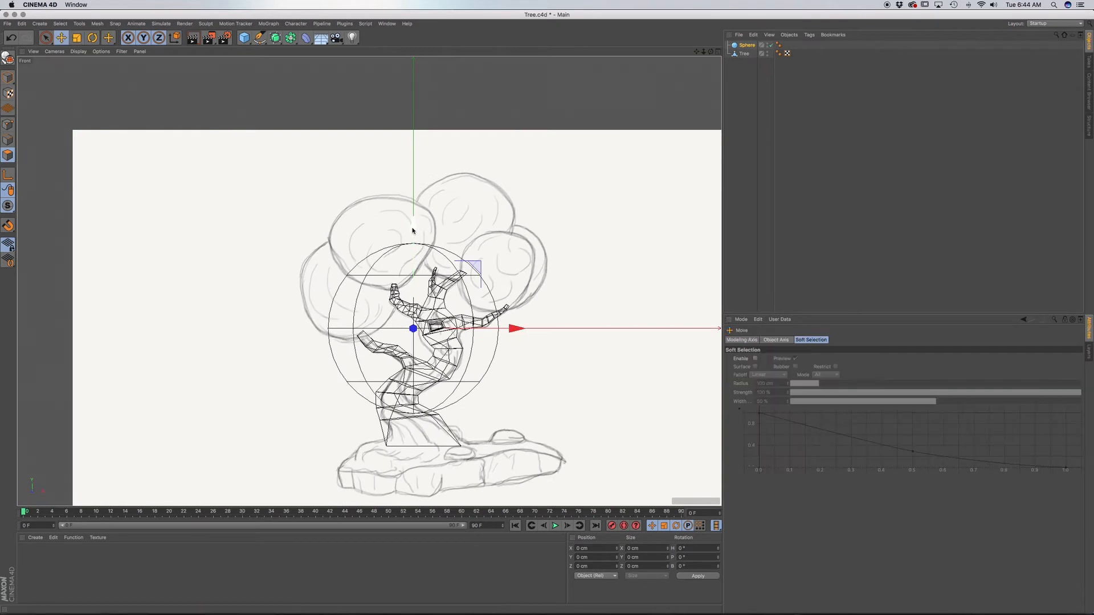
pyautogui.moveTo(414, 229); pyautogui.dragTo(413, 162)
pyautogui.moveTo(509, 267); pyautogui.dragTo(356, 276)
pyautogui.press('t')
pyautogui.moveTo(359, 162); pyautogui.dragTo(357, 178)
pyautogui.moveTo(461, 272); pyautogui.dragTo(432, 256)
# Fine-tune the sphere's position and size to match the leftmost foliage outline in the sketch.
pyautogui.press('t')
pyautogui.press('e')
pyautogui.moveTo(344, 181); pyautogui.dragTo(347, 188)
pyautogui.press('t')
pyautogui.moveTo(471, 241); pyautogui.dragTo(459, 243)
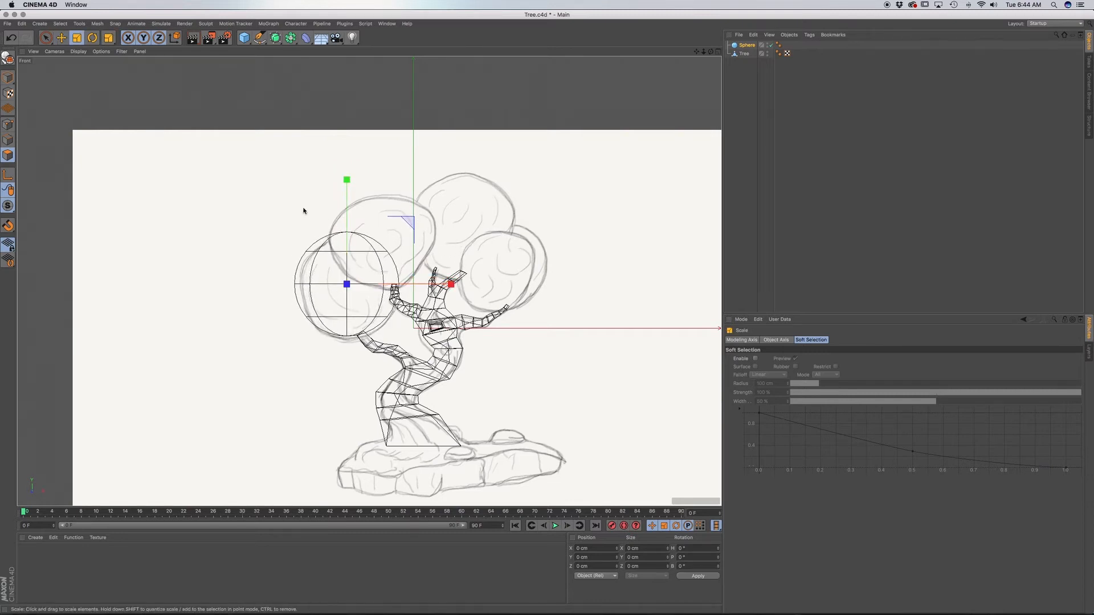
pyautogui.moveTo(347, 184); pyautogui.dragTo(347, 188)
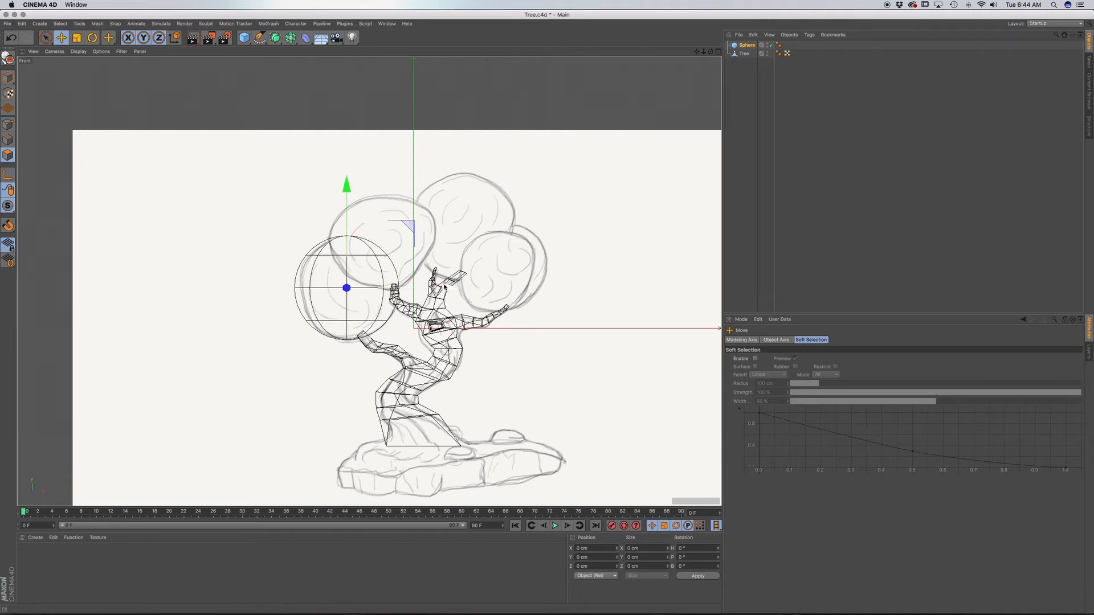
pyautogui.moveTo(445, 287); pyautogui.dragTo(448, 285)
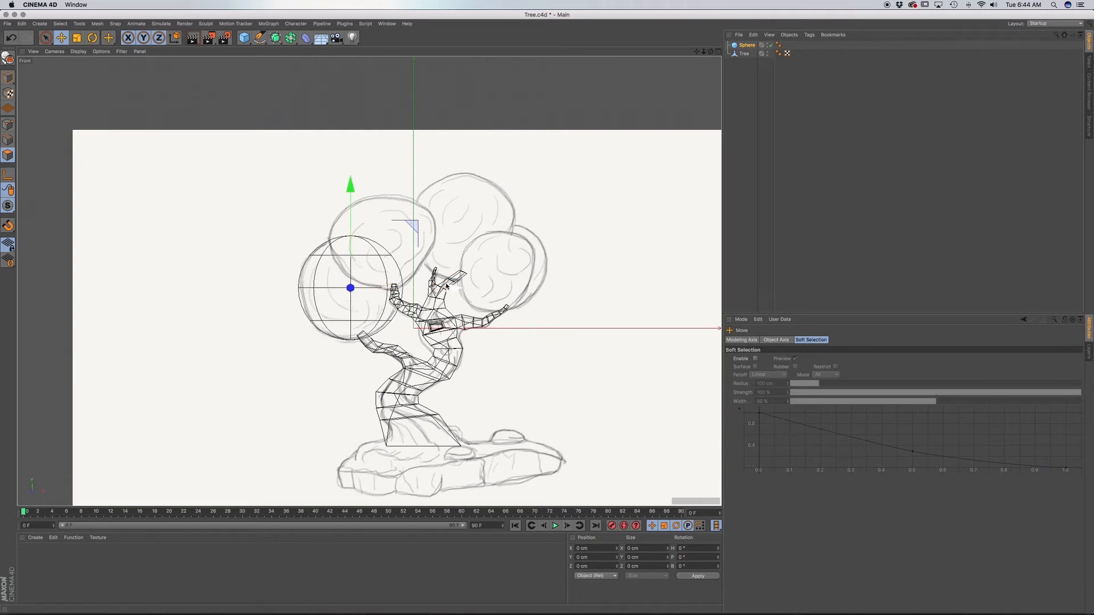
# Examine the placed sphere against the tree from several angles in the perspective view.
pyautogui.press('F1')
pyautogui.moveTo(362, 272)
pyautogui.keyDown('alt'); pyautogui.mouseDown()
pyautogui.moveTo(264, 295)
pyautogui.moveTo(303, 272)
pyautogui.mouseUp(); pyautogui.keyUp('alt')
pyautogui.keyDown('alt'); pyautogui.moveTo(420, 305); pyautogui.dragTo(327, 259, button='middle'); pyautogui.keyUp('alt')
pyautogui.keyDown('alt'); pyautogui.moveTo(392, 215); pyautogui.dragTo(322, 232); pyautogui.keyUp('alt')
pyautogui.keyDown('alt'); pyautogui.moveTo(435, 211); pyautogui.dragTo(351, 245); pyautogui.keyUp('alt')
pyautogui.keyDown('alt'); pyautogui.moveTo(351, 245); pyautogui.dragTo(325, 234, button='right'); pyautogui.keyUp('alt')
pyautogui.keyDown('alt'); pyautogui.moveTo(325, 234); pyautogui.dragTo(280, 327); pyautogui.keyUp('alt')
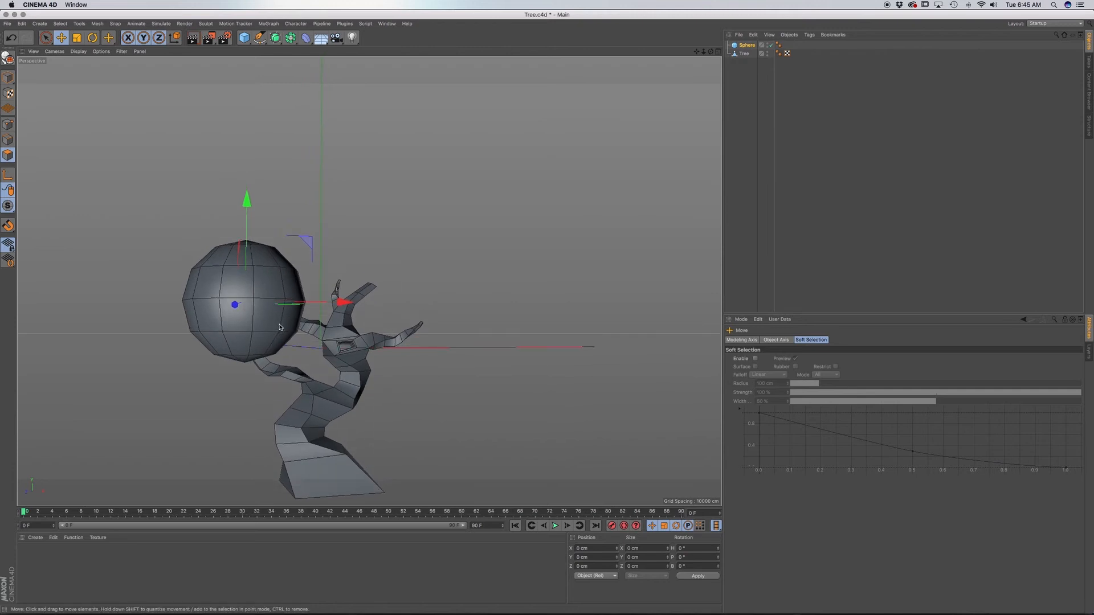
# Undo the sphere's moves, scalings and segment change back to its original state at the origin.
pyautogui.press('super+z')
pyautogui.press('super+z')
pyautogui.press('super+z')
pyautogui.press('super+z')
pyautogui.press('super+z')
pyautogui.press('super+z')
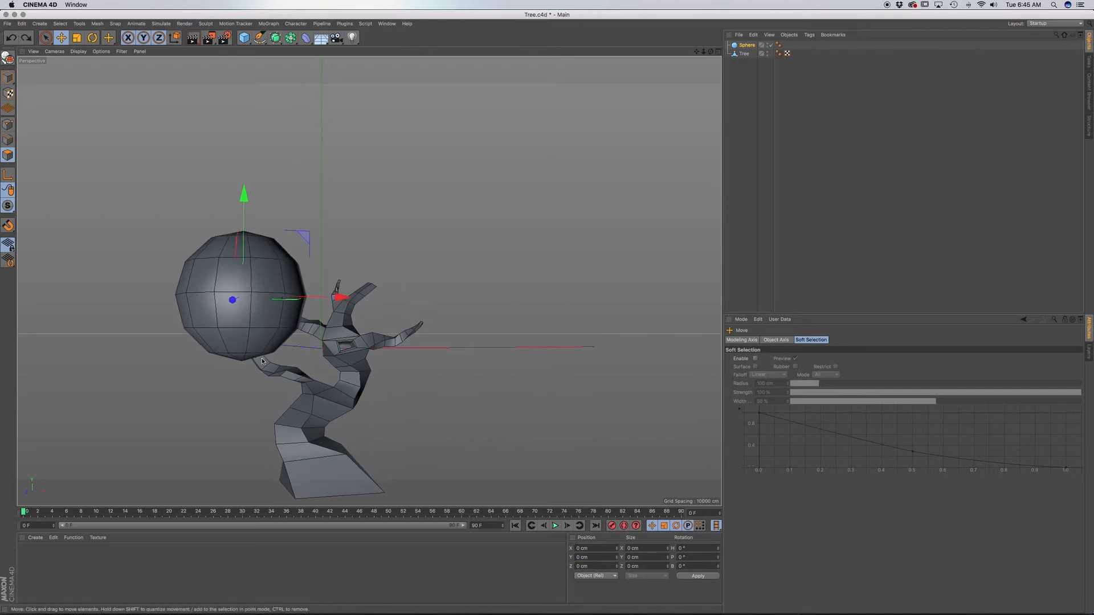
pyautogui.press('super+z')
pyautogui.press('super+z')
pyautogui.press('super+z')
pyautogui.press('super+z')
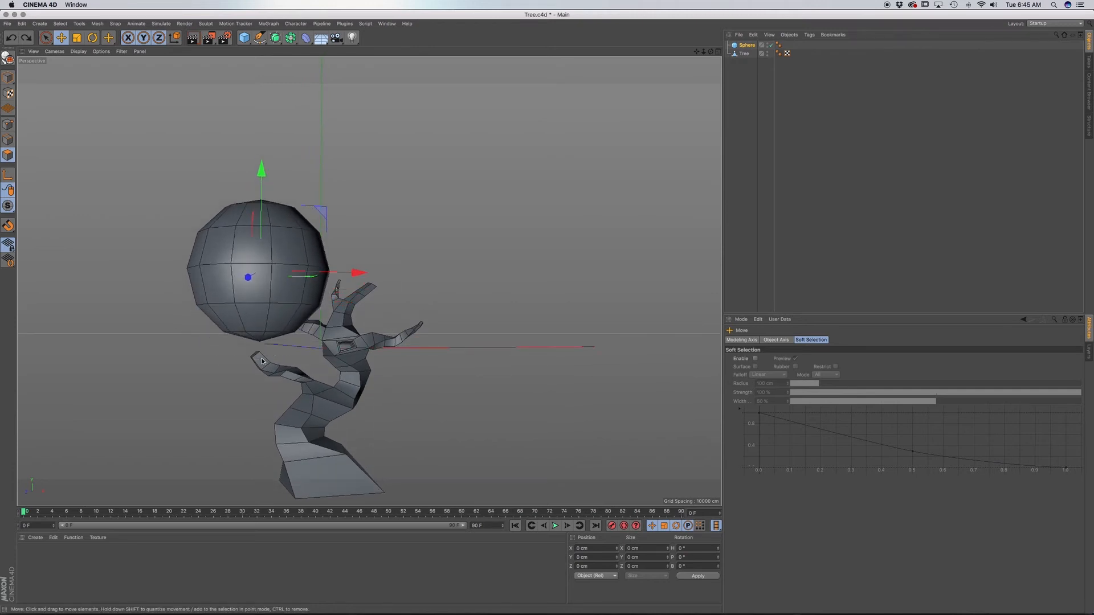
pyautogui.press('super+z')
pyautogui.press('super+z')
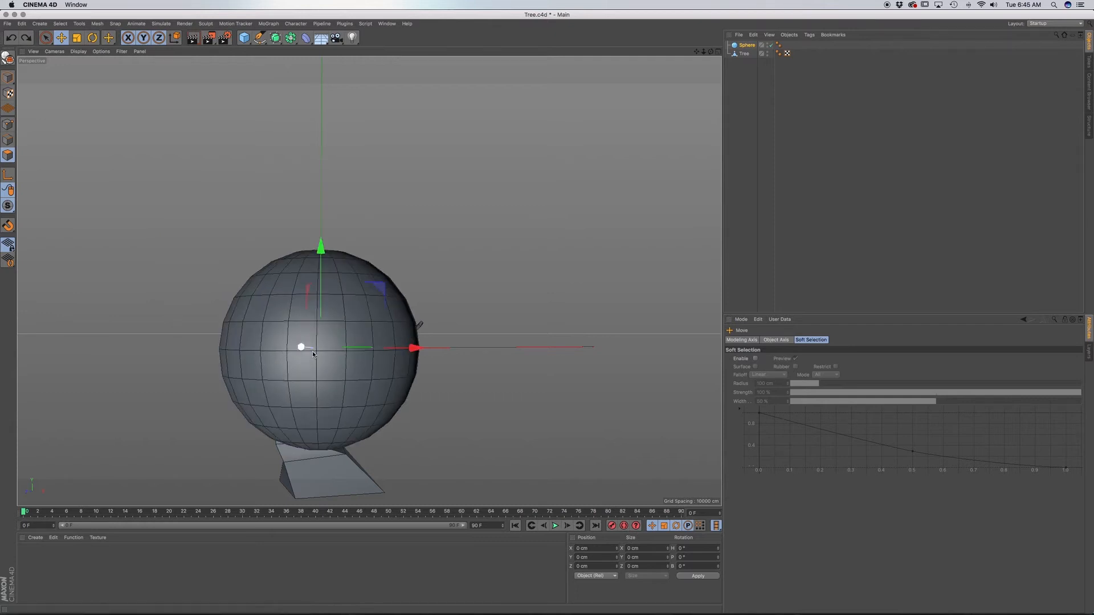
# Change the sphere's type to Hexahedron and set its segments to 12.
pyautogui.click(748, 45)
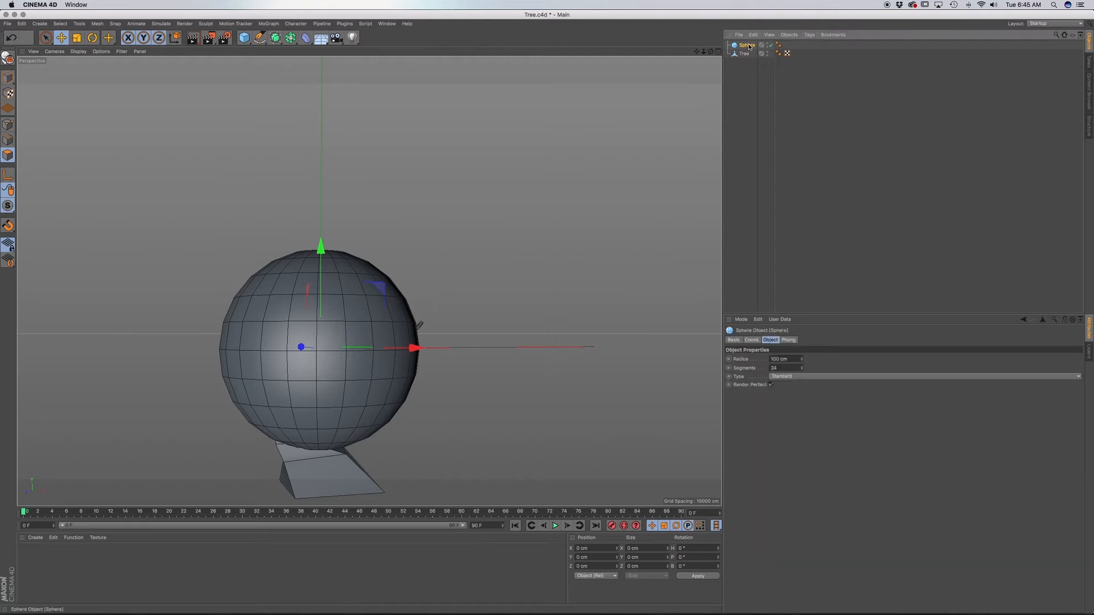
pyautogui.click(809, 377)
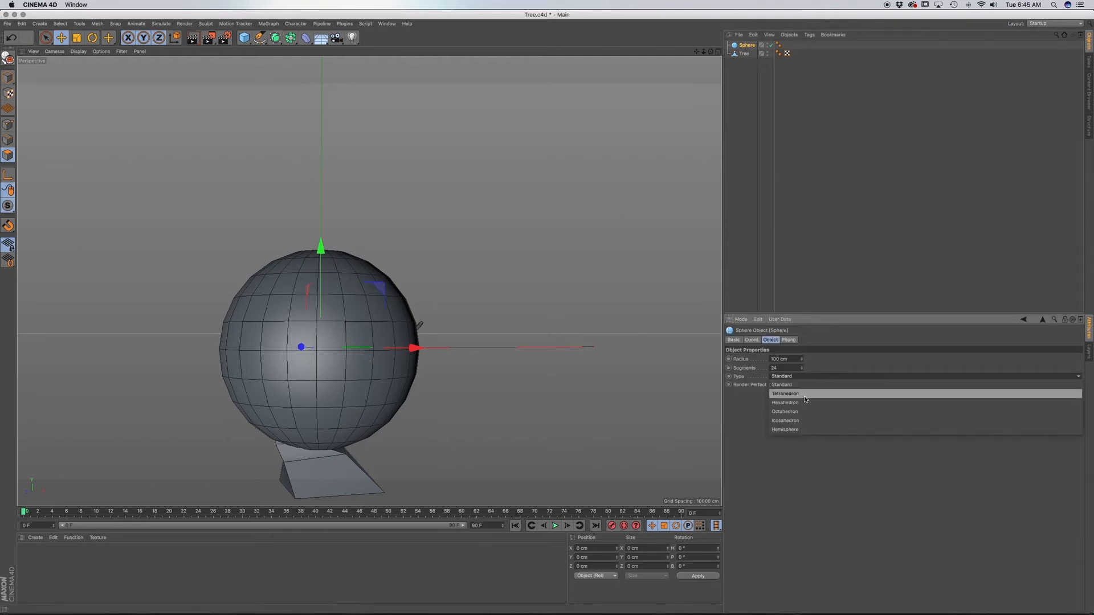
pyautogui.click(807, 403)
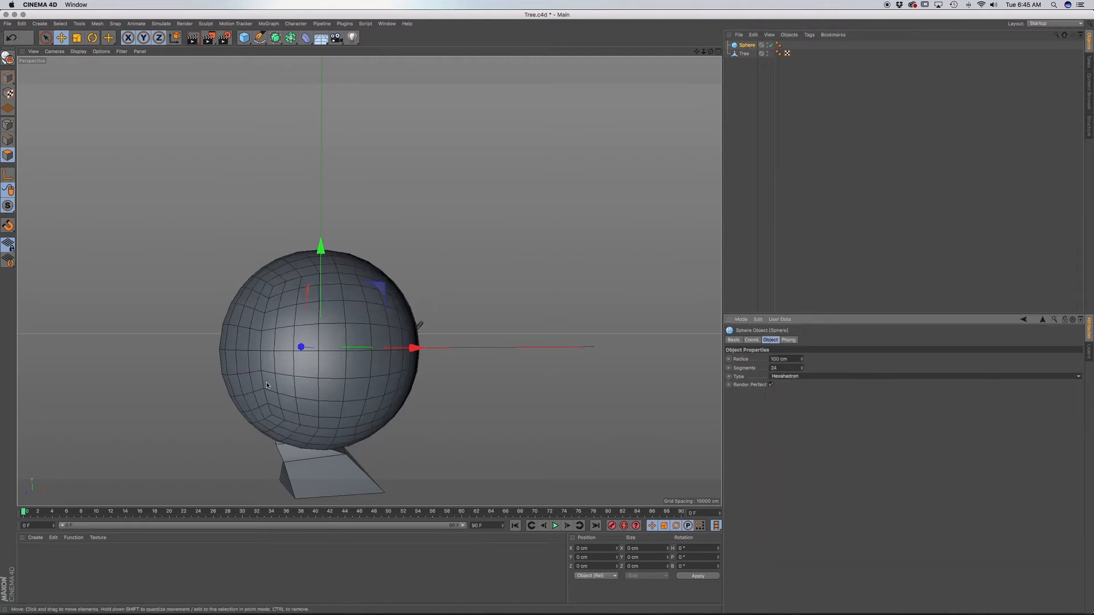
pyautogui.doubleClick(774, 368)
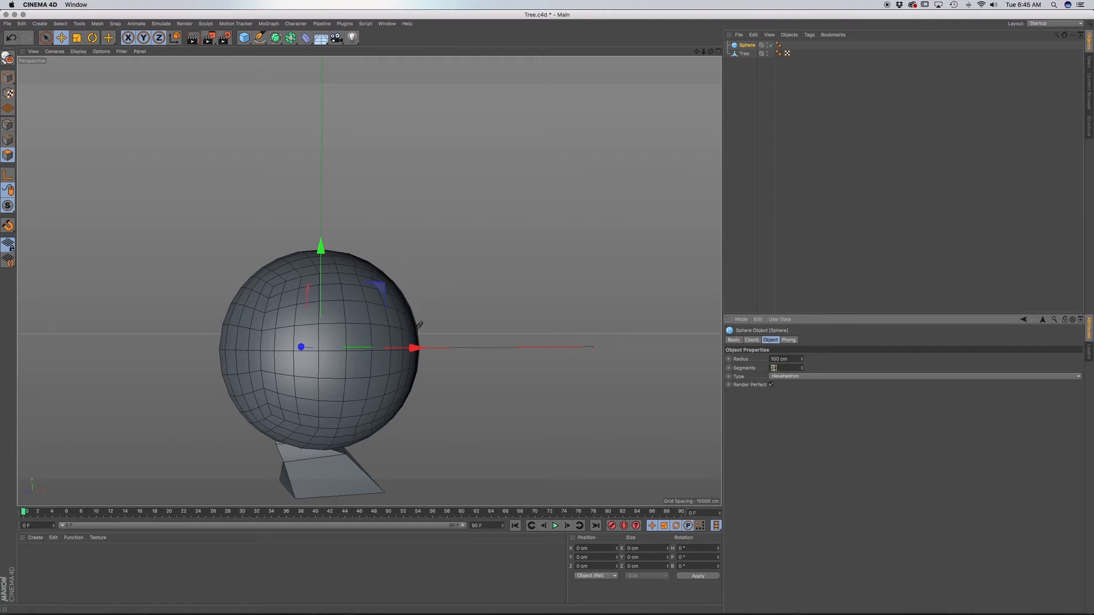
pyautogui.write('12')
pyautogui.press('Return')
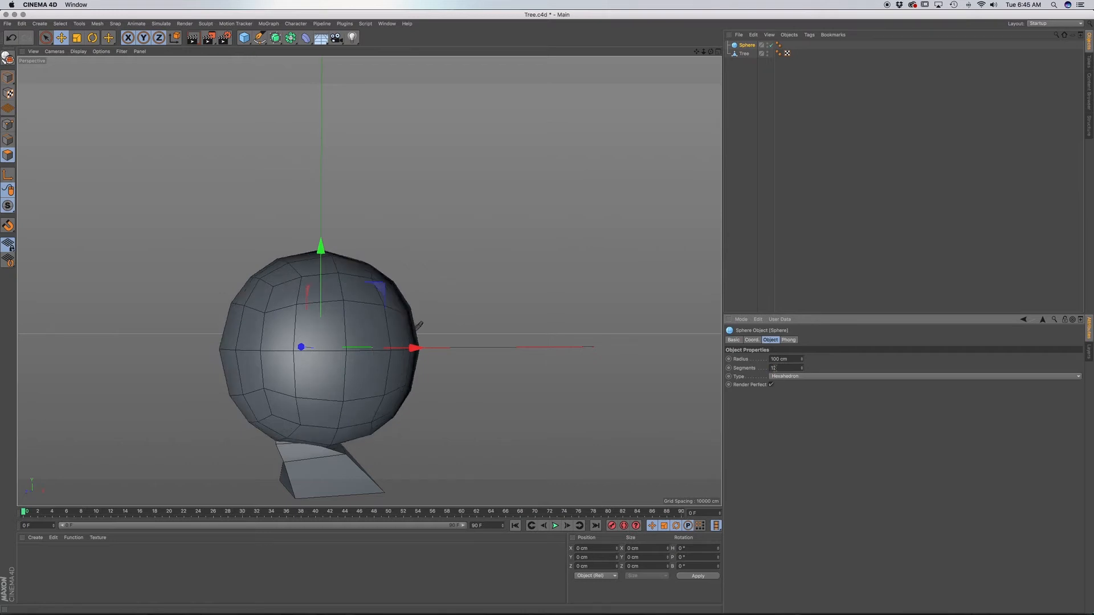
# Switch the sphere's type back to Standard and inspect the polygon layout at its pole.
pyautogui.click(808, 377)
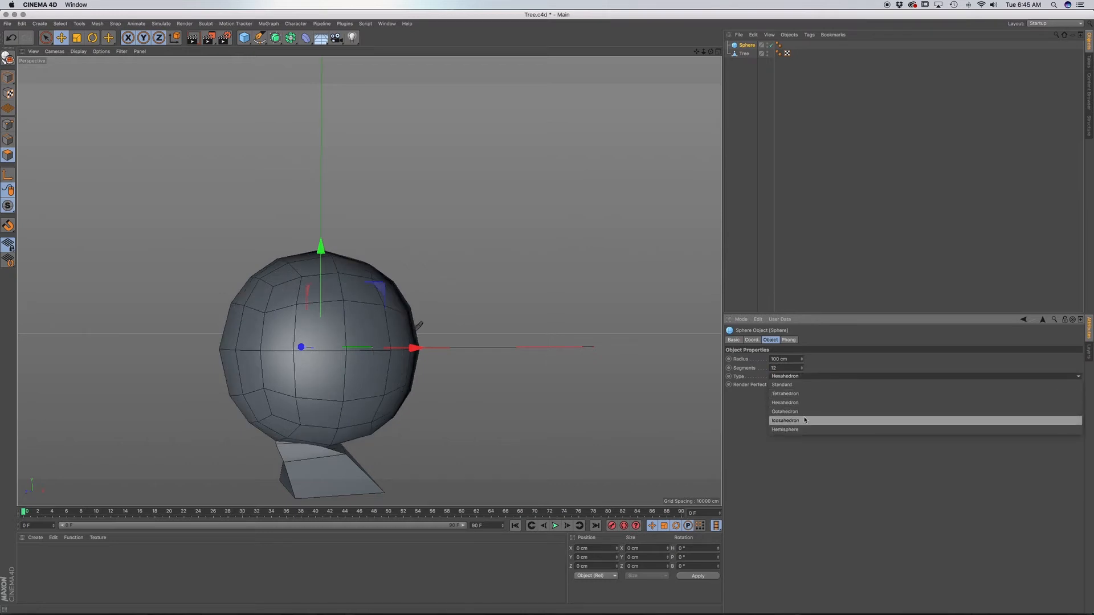
pyautogui.click(803, 385)
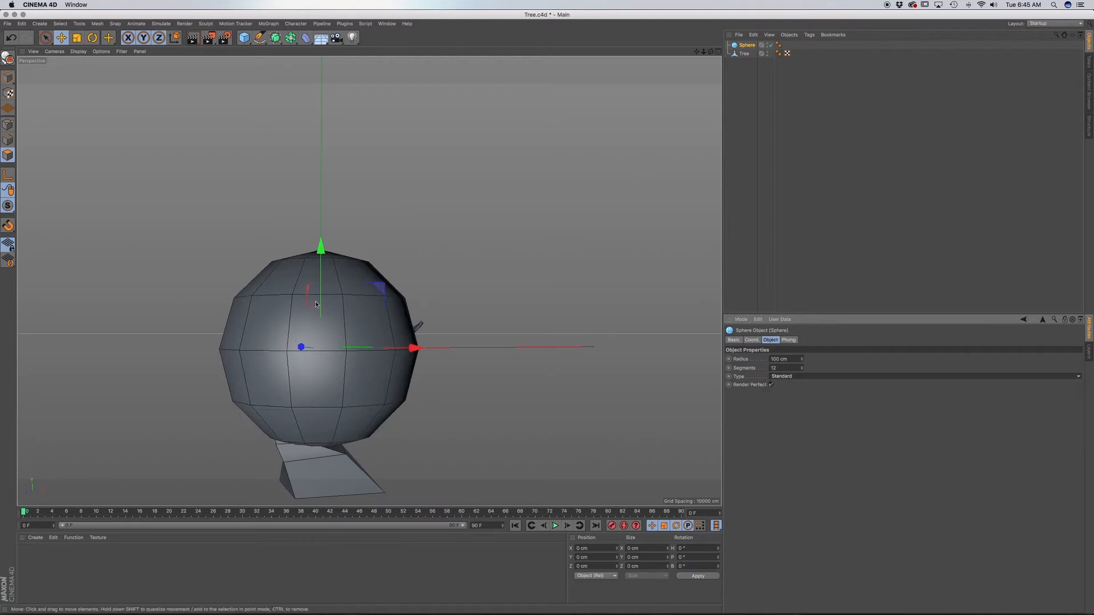
pyautogui.keyDown('alt'); pyautogui.moveTo(316, 304); pyautogui.dragTo(326, 364); pyautogui.keyUp('alt')
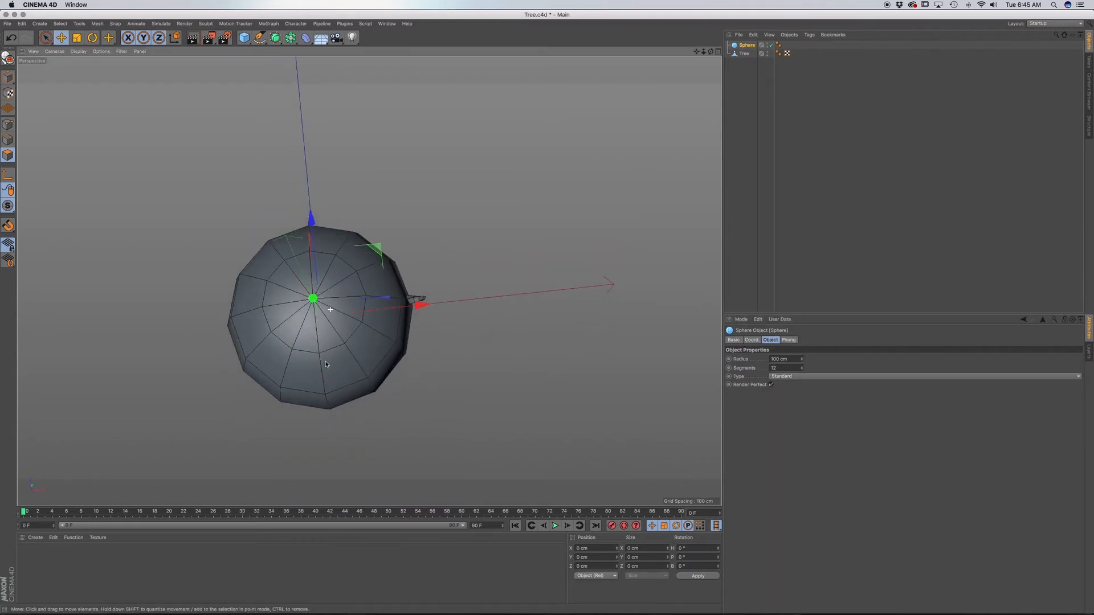
# Change the sphere's type from Standard to Hexahedron after a closer look at its pole.
pyautogui.scroll(5, 319, 308)
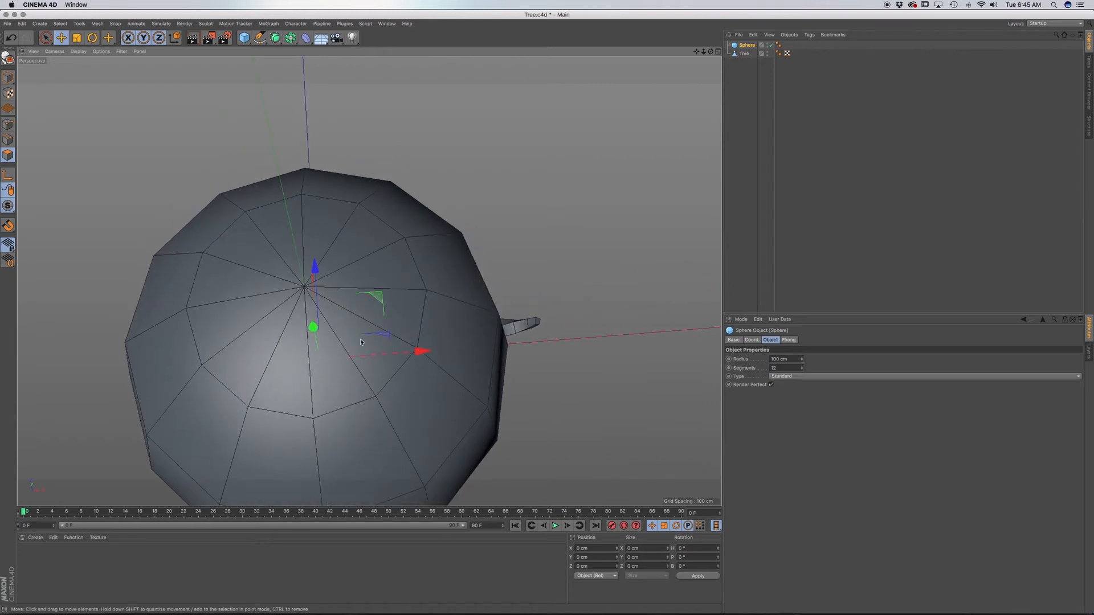
pyautogui.keyDown('alt'); pyautogui.moveTo(361, 342); pyautogui.dragTo(330, 314); pyautogui.keyUp('alt')
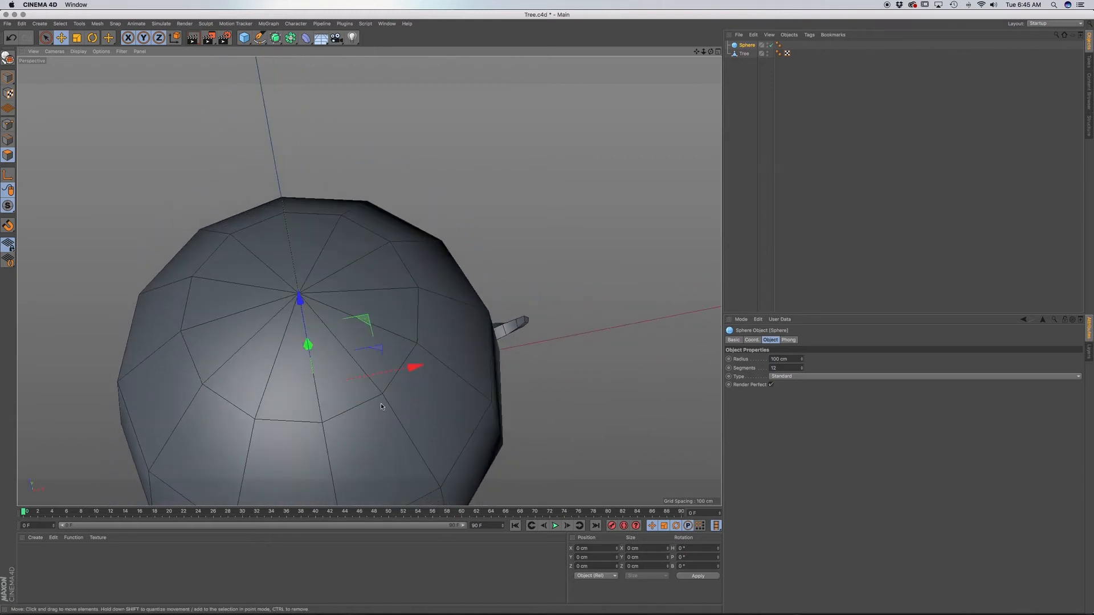
pyautogui.keyDown('alt'); pyautogui.moveTo(381, 406); pyautogui.dragTo(371, 318); pyautogui.keyUp('alt')
pyautogui.click(792, 377)
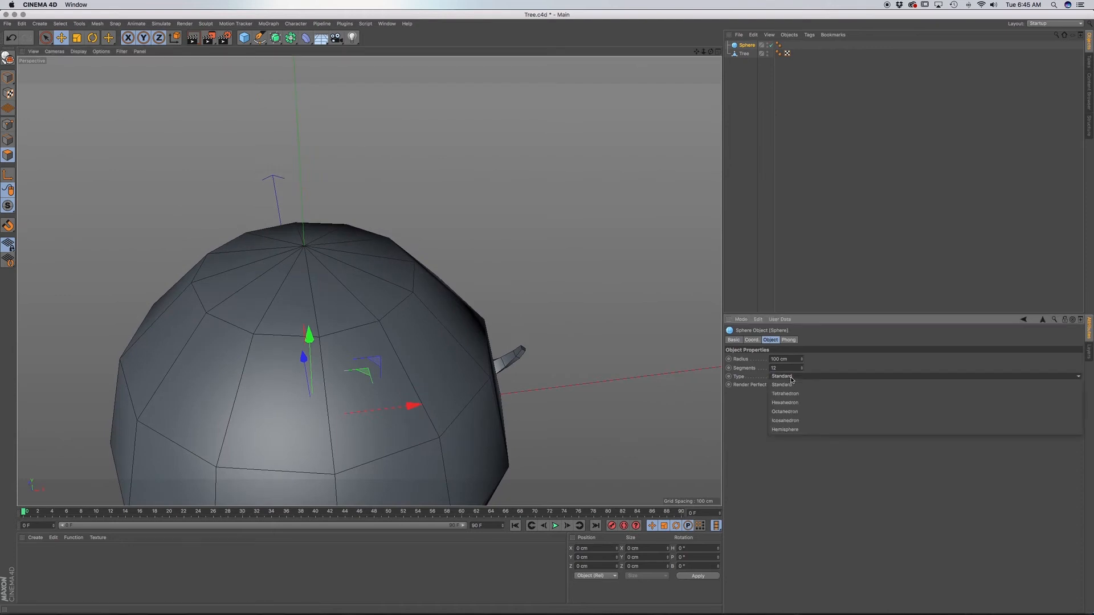
pyautogui.click(796, 403)
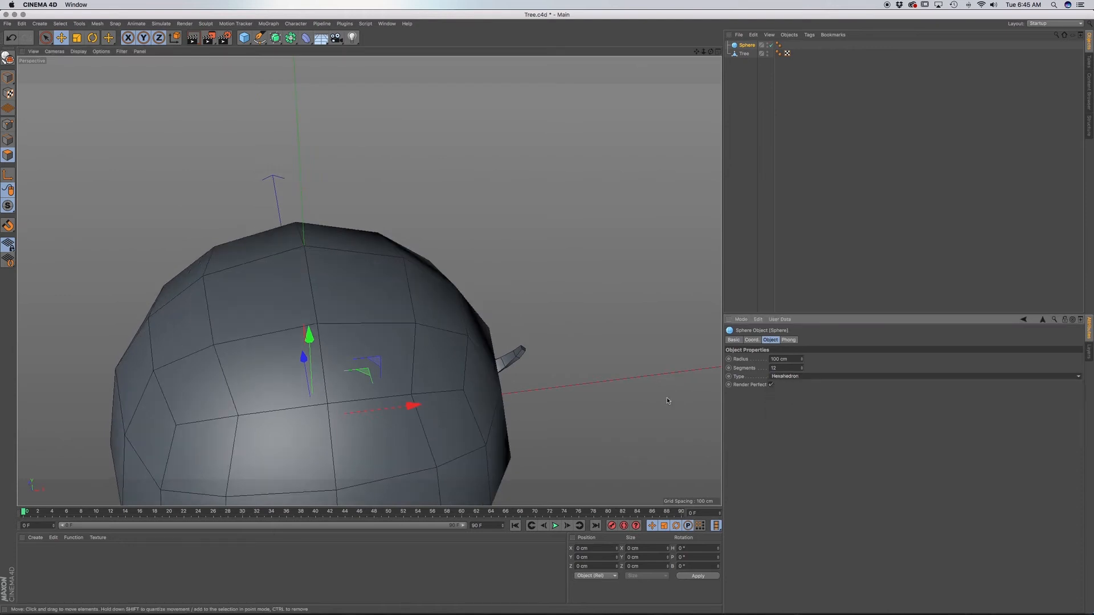
# Examine the polygon layout of the Hexahedron sphere from several angles, close up and from farther away.
pyautogui.keyDown('alt'); pyautogui.moveTo(342, 422); pyautogui.dragTo(391, 369); pyautogui.keyUp('alt')
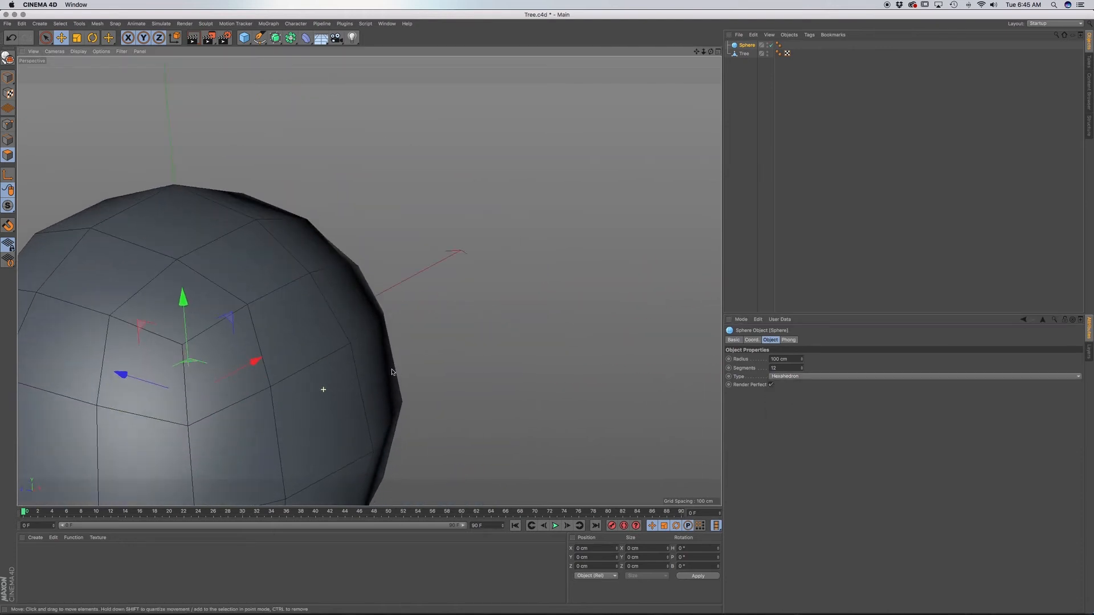
pyautogui.keyDown('alt'); pyautogui.moveTo(339, 401); pyautogui.dragTo(440, 288, button='middle'); pyautogui.keyUp('alt')
pyautogui.moveTo(408, 311)
pyautogui.keyDown('alt'); pyautogui.mouseDown()
pyautogui.moveTo(345, 341)
pyautogui.moveTo(361, 317)
pyautogui.mouseUp(); pyautogui.keyUp('alt')
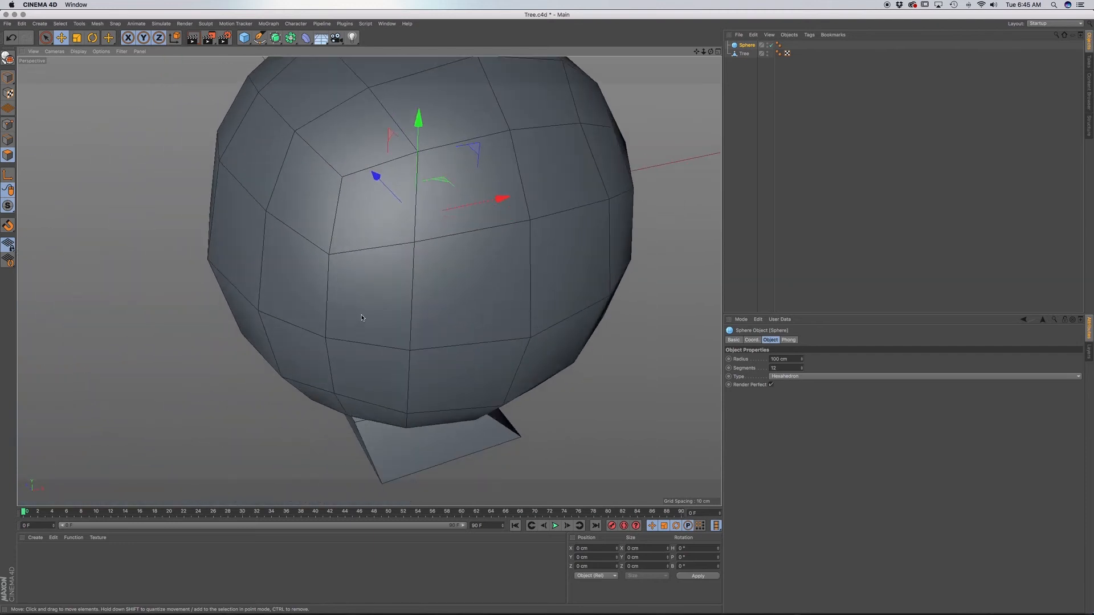
pyautogui.keyDown('alt'); pyautogui.moveTo(466, 311); pyautogui.dragTo(434, 325, button='middle'); pyautogui.keyUp('alt')
pyautogui.scroll(-2, 435, 323)
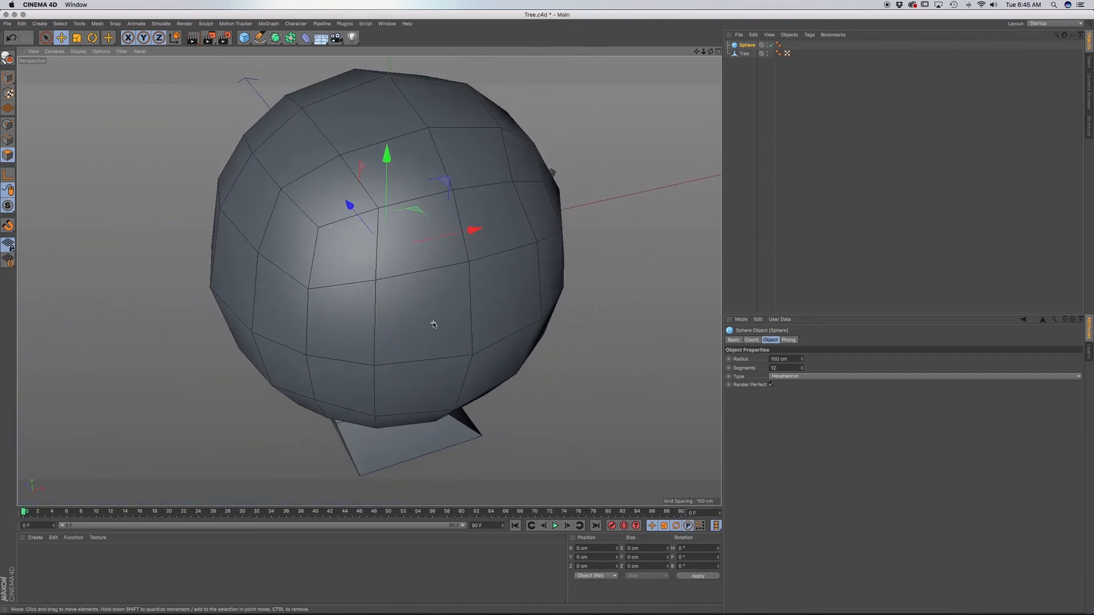
pyautogui.keyDown('alt'); pyautogui.moveTo(435, 325); pyautogui.dragTo(402, 293); pyautogui.keyUp('alt')
pyautogui.keyDown('alt'); pyautogui.moveTo(441, 348); pyautogui.dragTo(419, 275, button='middle'); pyautogui.keyUp('alt')
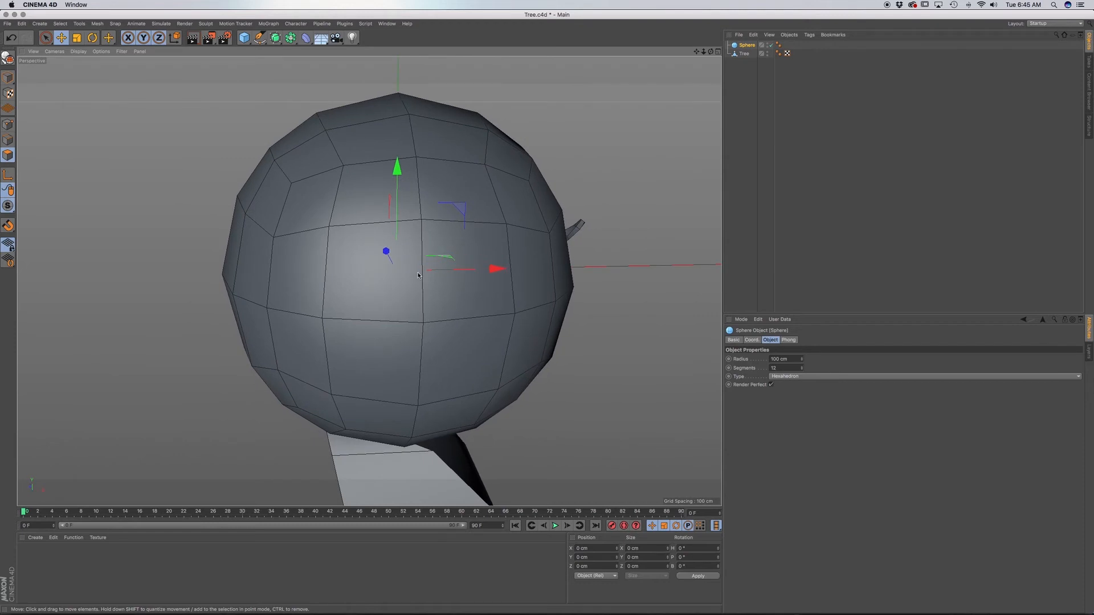
pyautogui.keyDown('alt'); pyautogui.moveTo(430, 320); pyautogui.dragTo(422, 341, button='middle'); pyautogui.keyUp('alt')
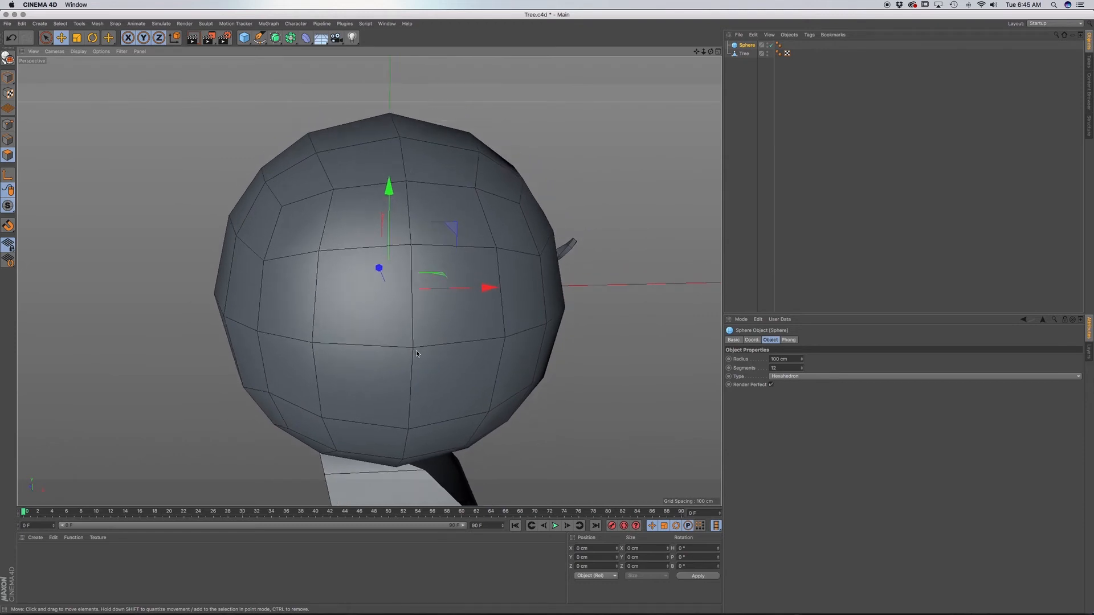
pyautogui.keyDown('alt'); pyautogui.moveTo(421, 341); pyautogui.dragTo(467, 342); pyautogui.keyUp('alt')
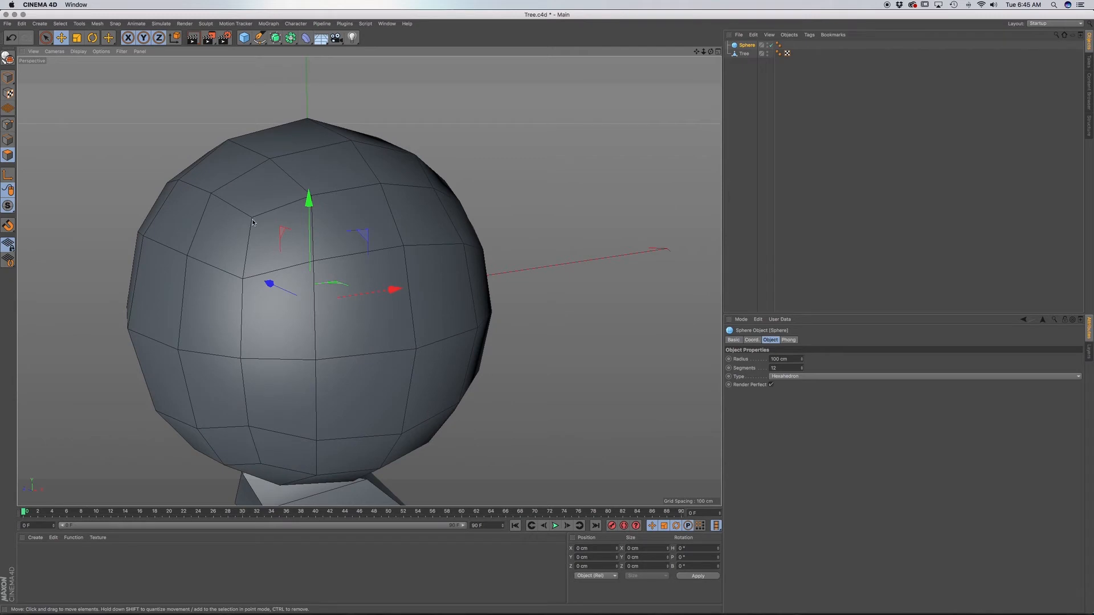
pyautogui.keyDown('alt'); pyautogui.moveTo(258, 223); pyautogui.dragTo(257, 252); pyautogui.keyUp('alt')
pyautogui.moveTo(256, 214)
pyautogui.keyDown('alt'); pyautogui.mouseDown()
pyautogui.moveTo(264, 224)
pyautogui.moveTo(320, 206)
pyautogui.moveTo(256, 226)
pyautogui.moveTo(264, 242)
pyautogui.mouseUp(); pyautogui.keyUp('alt')
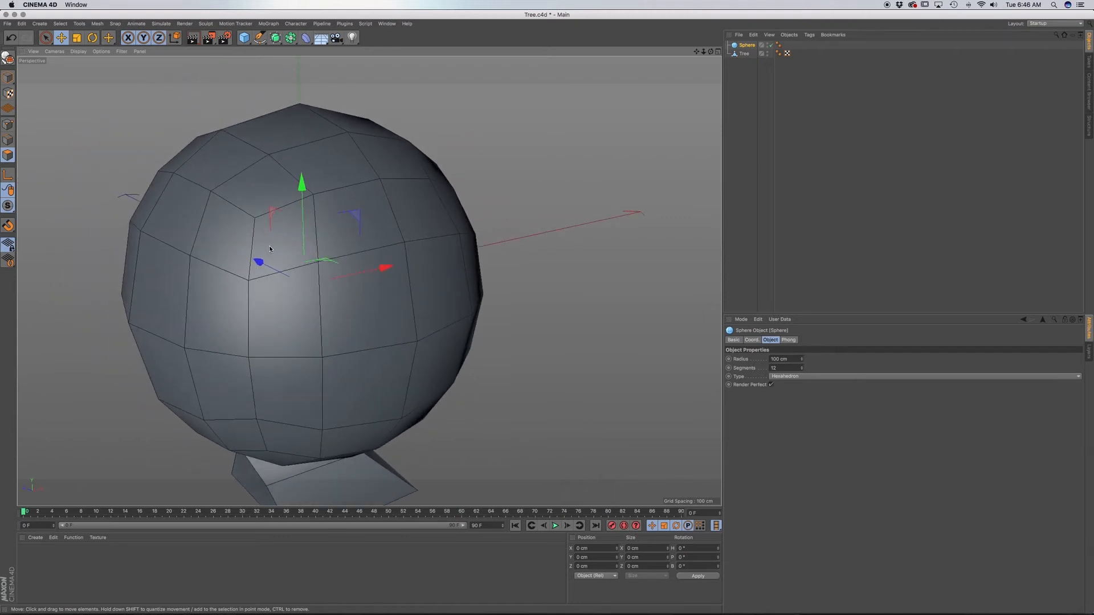
pyautogui.keyDown('alt'); pyautogui.moveTo(292, 273); pyautogui.dragTo(302, 252); pyautogui.keyUp('alt')
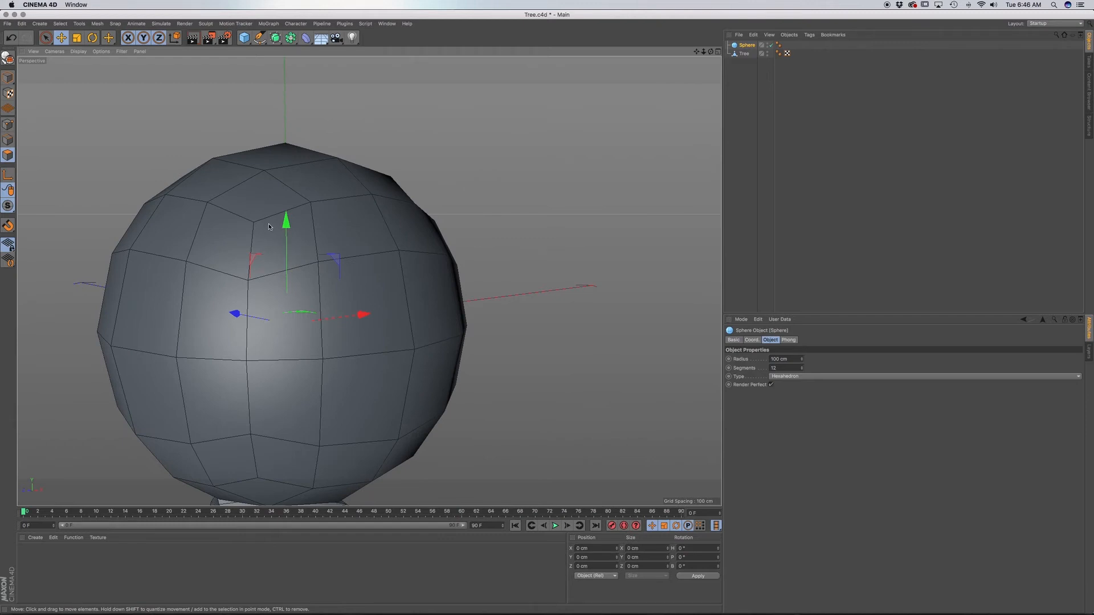
pyautogui.keyDown('alt'); pyautogui.moveTo(264, 231); pyautogui.dragTo(258, 227); pyautogui.keyUp('alt')
pyautogui.keyDown('alt'); pyautogui.moveTo(275, 254); pyautogui.dragTo(285, 233, button='middle'); pyautogui.keyUp('alt')
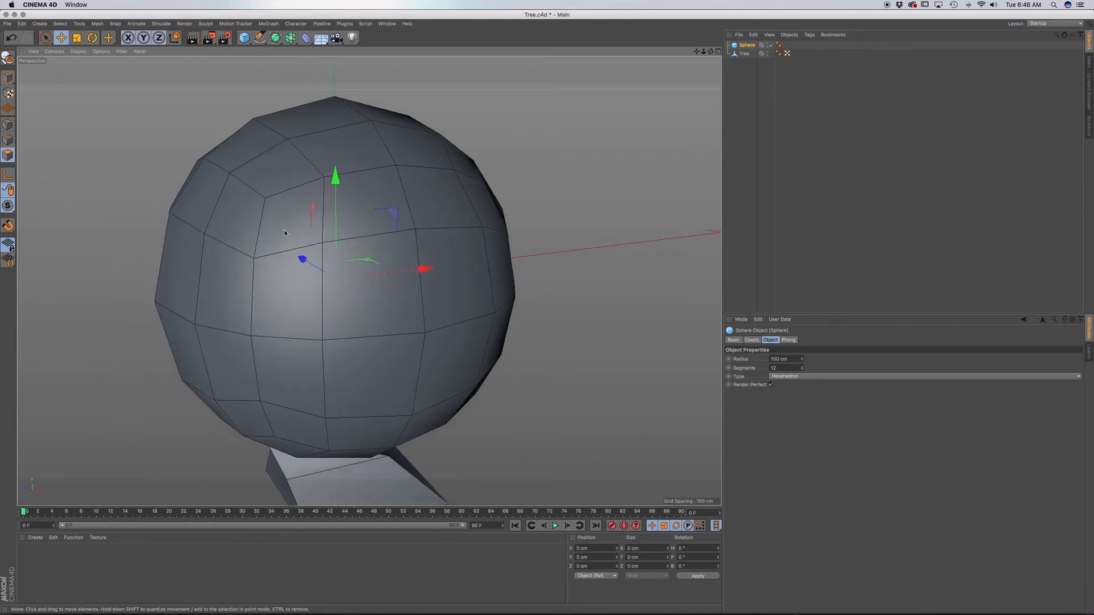
pyautogui.keyDown('alt'); pyautogui.moveTo(279, 231); pyautogui.dragTo(251, 213); pyautogui.keyUp('alt')
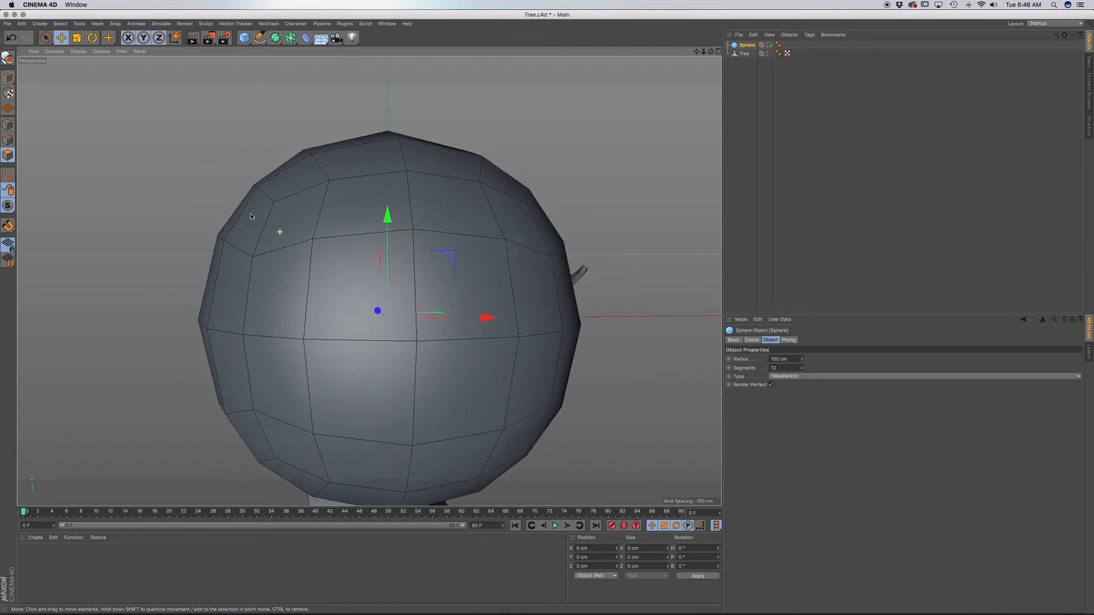
pyautogui.keyDown('alt'); pyautogui.moveTo(381, 329); pyautogui.dragTo(354, 279, button='middle'); pyautogui.keyUp('alt')
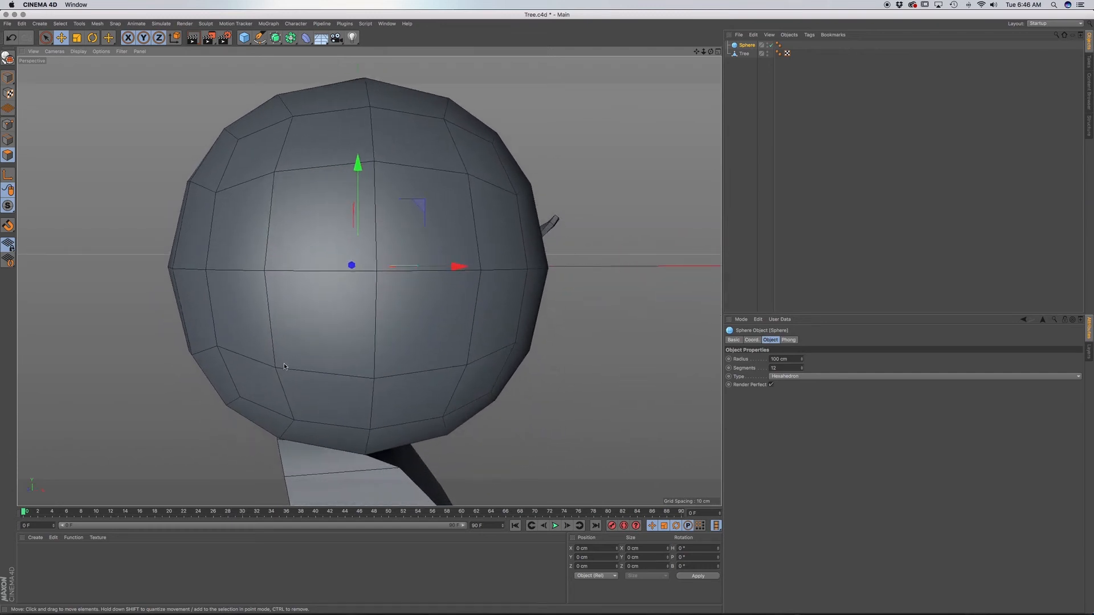
pyautogui.keyDown('alt'); pyautogui.moveTo(337, 340); pyautogui.dragTo(365, 356); pyautogui.keyUp('alt')
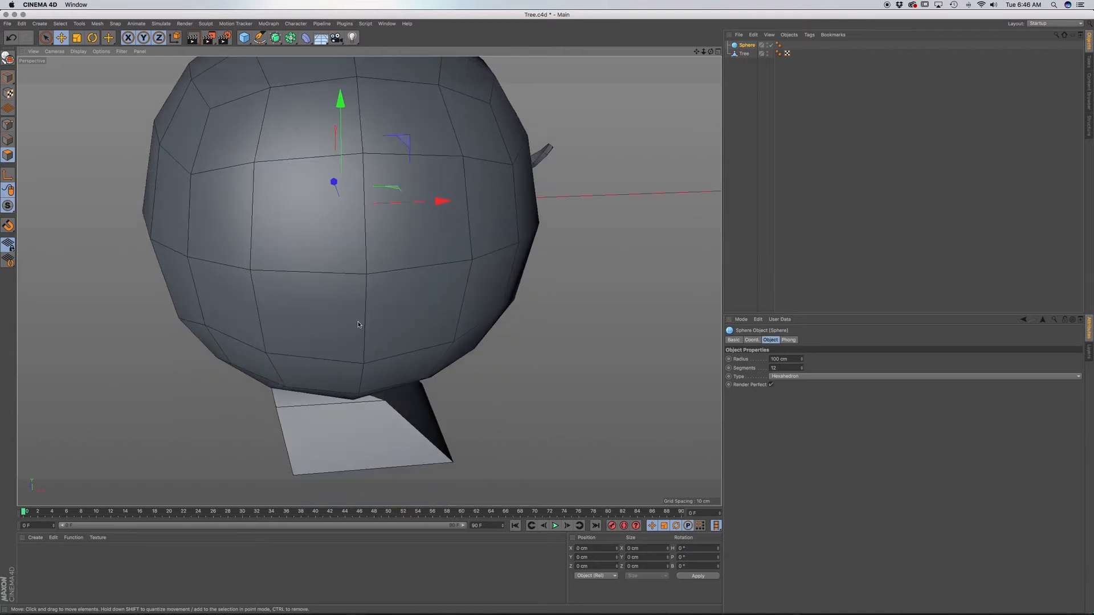
pyautogui.scroll(-5, 359, 325)
pyautogui.keyDown('alt'); pyautogui.moveTo(367, 244); pyautogui.dragTo(368, 377, button='middle'); pyautogui.keyUp('alt')
pyautogui.keyDown('alt'); pyautogui.moveTo(360, 352); pyautogui.dragTo(419, 356); pyautogui.keyUp('alt')
pyautogui.keyDown('alt'); pyautogui.moveTo(327, 371); pyautogui.dragTo(241, 368); pyautogui.keyUp('alt')
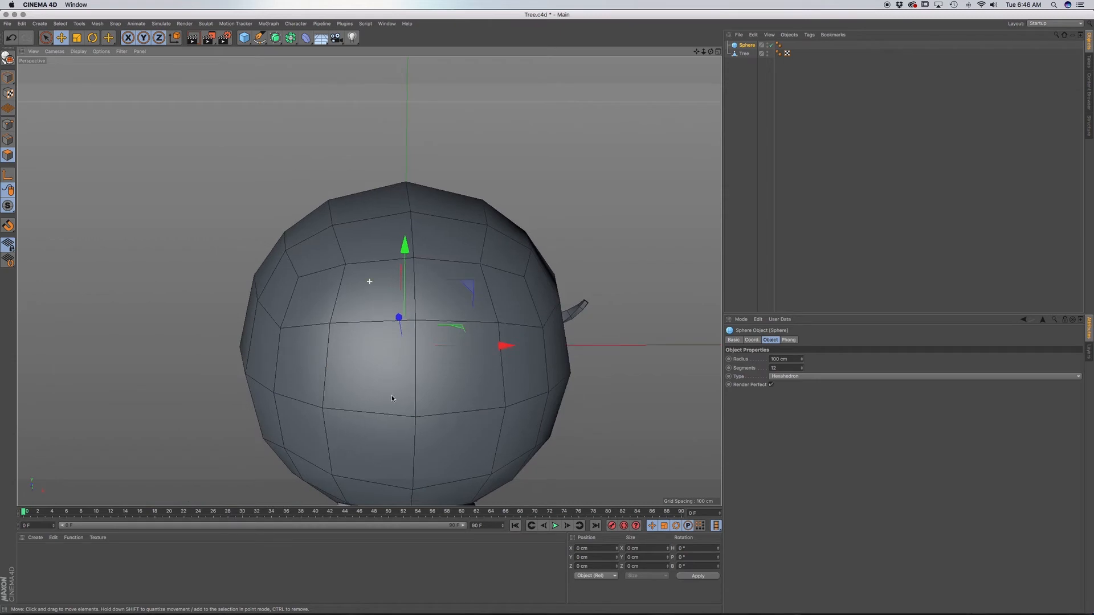
pyautogui.keyDown('alt'); pyautogui.moveTo(426, 412); pyautogui.dragTo(378, 336, button='middle'); pyautogui.keyUp('alt')
pyautogui.scroll(-2, 410, 374)
pyautogui.scroll(-2, 410, 374)
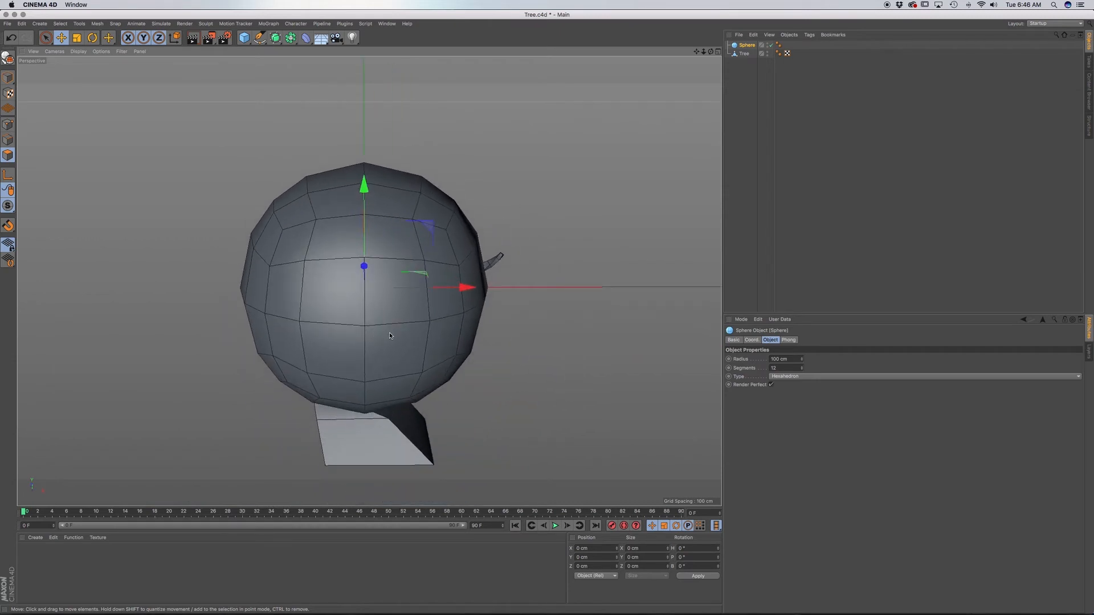
# In the front view, resize the sphere and move it over the leftmost foliage circle of the sketch.
pyautogui.press('F4')
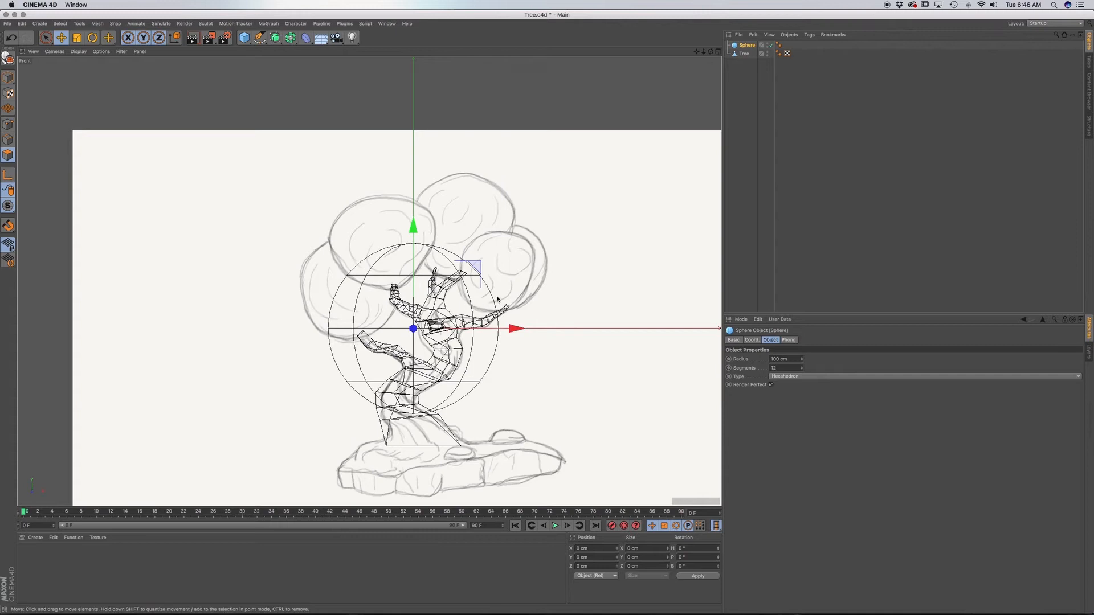
pyautogui.press('t')
pyautogui.moveTo(510, 269); pyautogui.dragTo(406, 333)
pyautogui.press('e')
pyautogui.moveTo(415, 268); pyautogui.dragTo(414, 220)
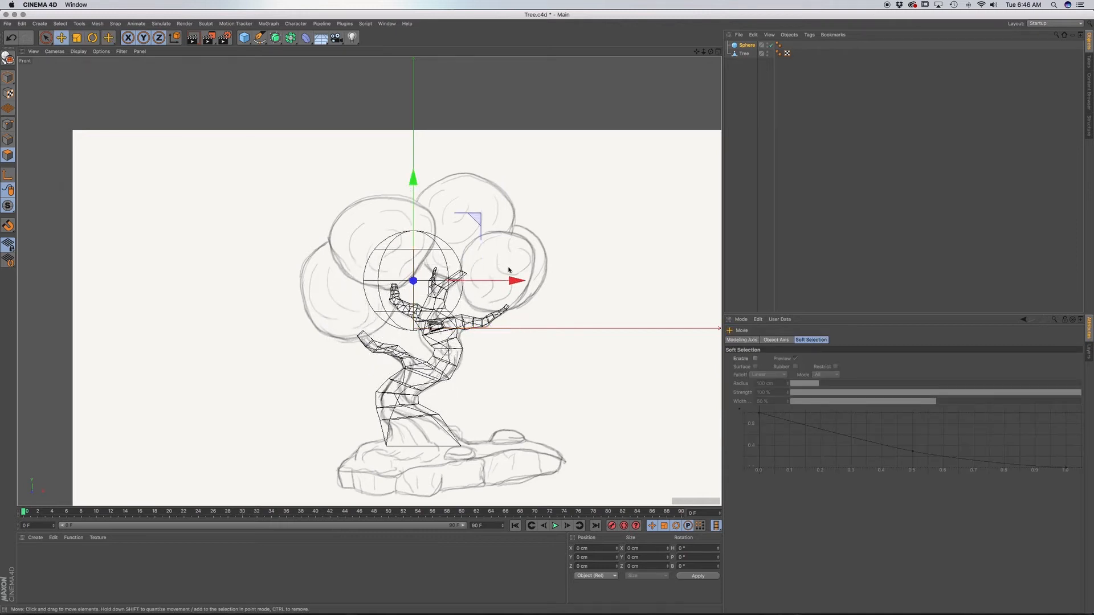
pyautogui.moveTo(510, 288); pyautogui.dragTo(477, 303)
pyautogui.press('t')
pyautogui.press('e')
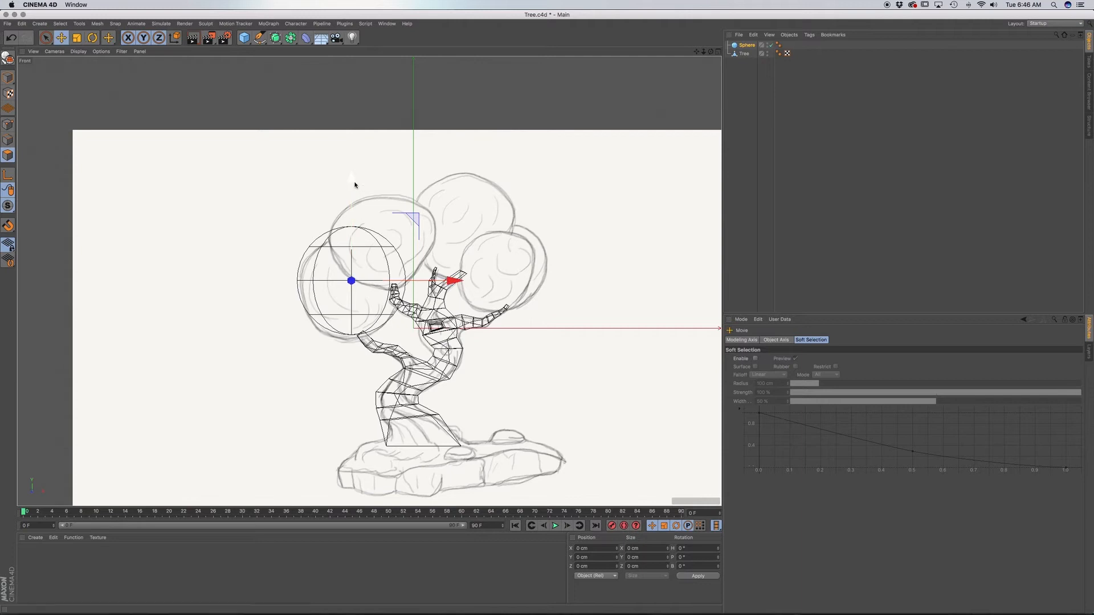
pyautogui.moveTo(354, 185); pyautogui.dragTo(353, 187)
# In the perspective view, adjust the sphere's depth so it sits over the tip of the lowest left branch.
pyautogui.press('F1')
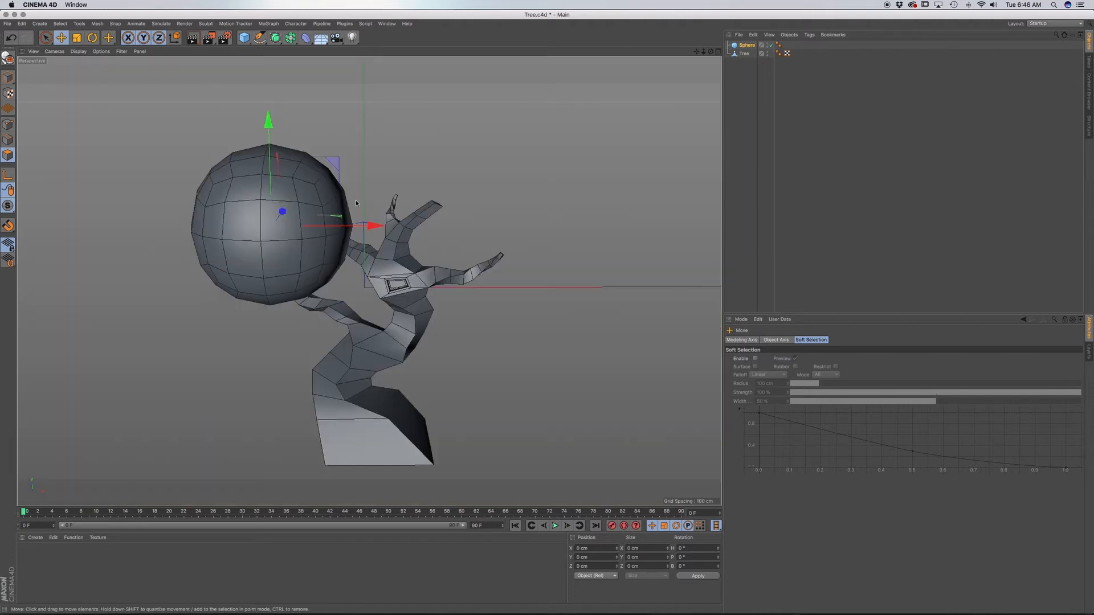
pyautogui.keyDown('alt'); pyautogui.moveTo(382, 329); pyautogui.dragTo(475, 256); pyautogui.keyUp('alt')
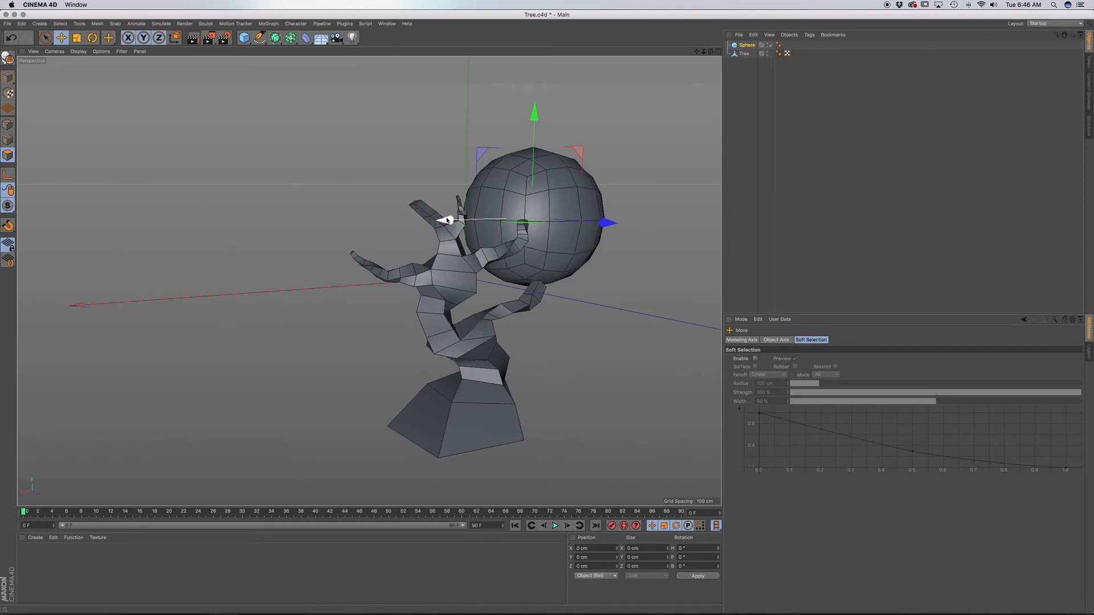
pyautogui.moveTo(448, 220); pyautogui.dragTo(460, 221)
pyautogui.press('super+z')
pyautogui.moveTo(615, 225); pyautogui.dragTo(391, 311)
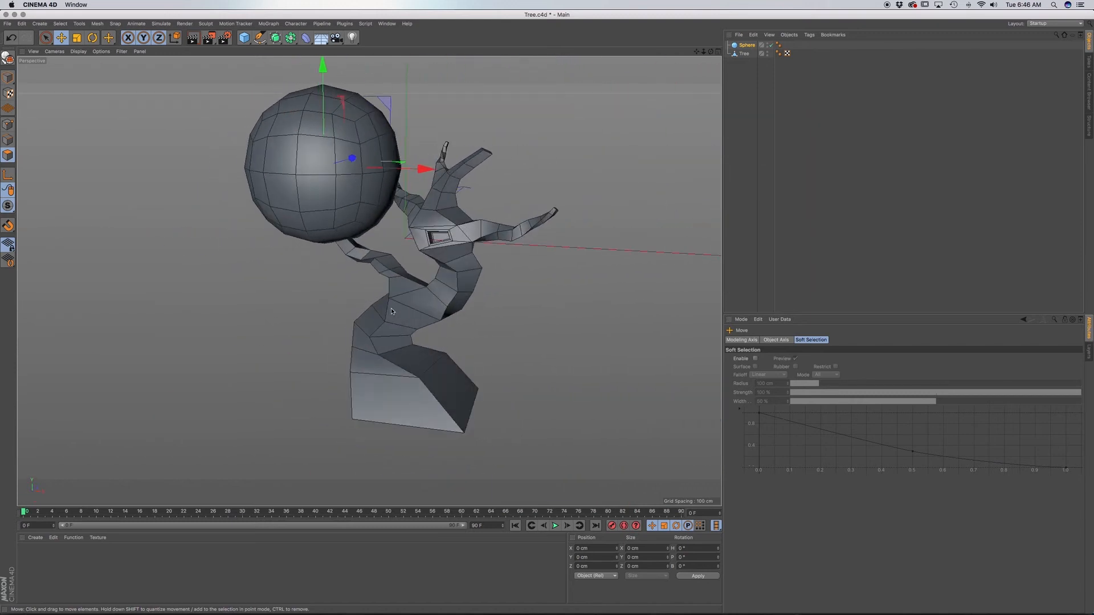
pyautogui.keyDown('alt'); pyautogui.moveTo(475, 306); pyautogui.dragTo(461, 354, button='middle'); pyautogui.keyUp('alt')
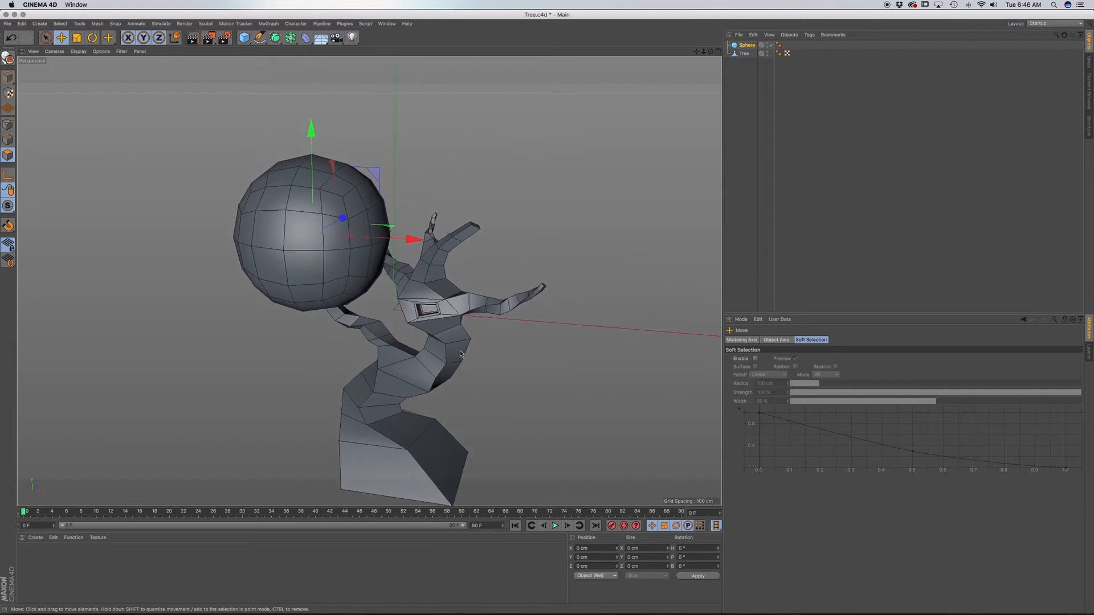
pyautogui.keyDown('alt'); pyautogui.moveTo(446, 346); pyautogui.dragTo(460, 353); pyautogui.keyUp('alt')
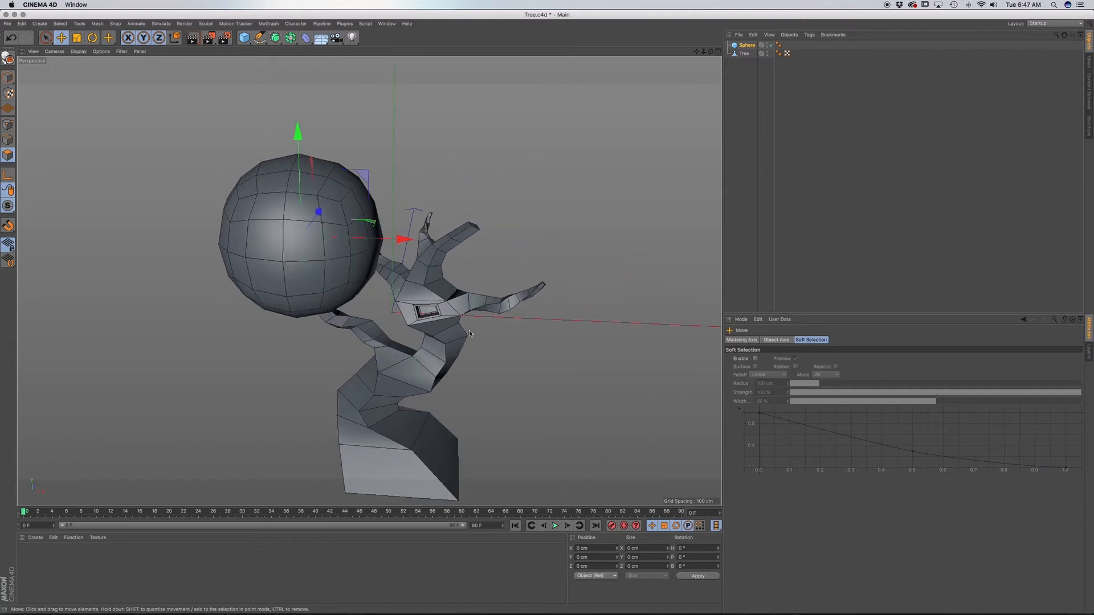
pyautogui.keyDown('alt'); pyautogui.moveTo(420, 367); pyautogui.dragTo(434, 339, button='middle'); pyautogui.keyUp('alt')
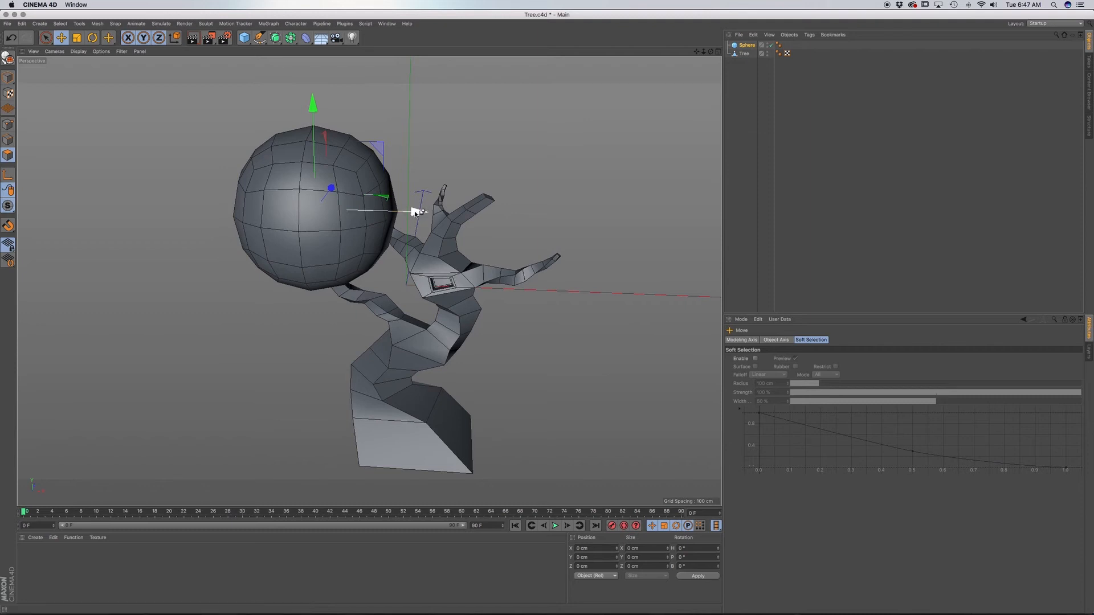
# Duplicate the foliage sphere sideways along the X axis toward the trunk and scale the copy down.
pyautogui.keyDown('ctrl'); pyautogui.moveTo(416, 212); pyautogui.dragTo(238, 290); pyautogui.keyUp('ctrl')
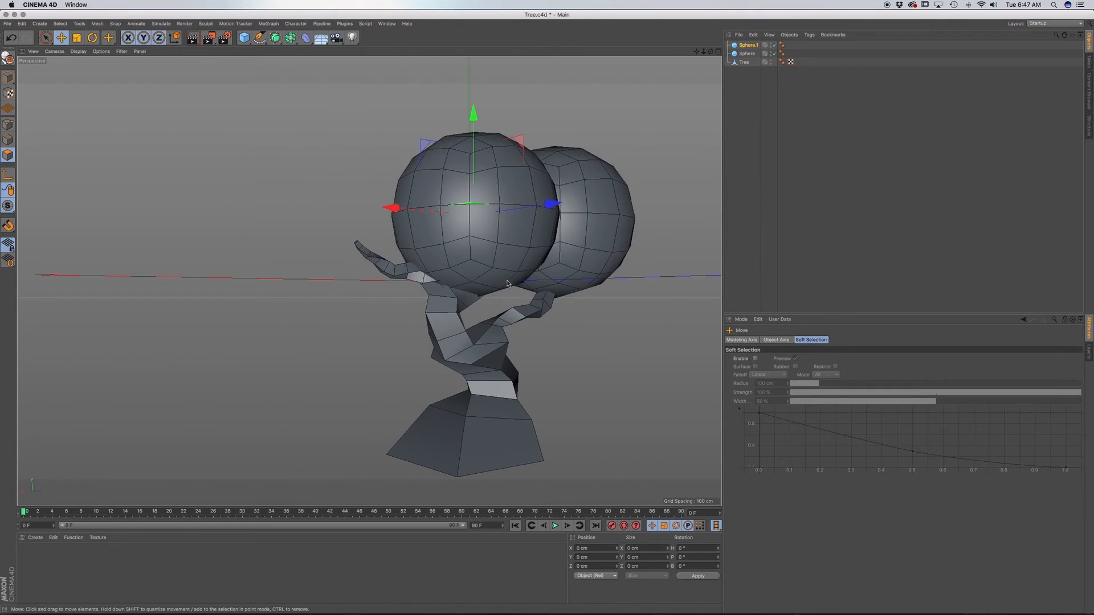
pyautogui.press('t')
pyautogui.moveTo(507, 283); pyautogui.dragTo(539, 250)
pyautogui.press('e')
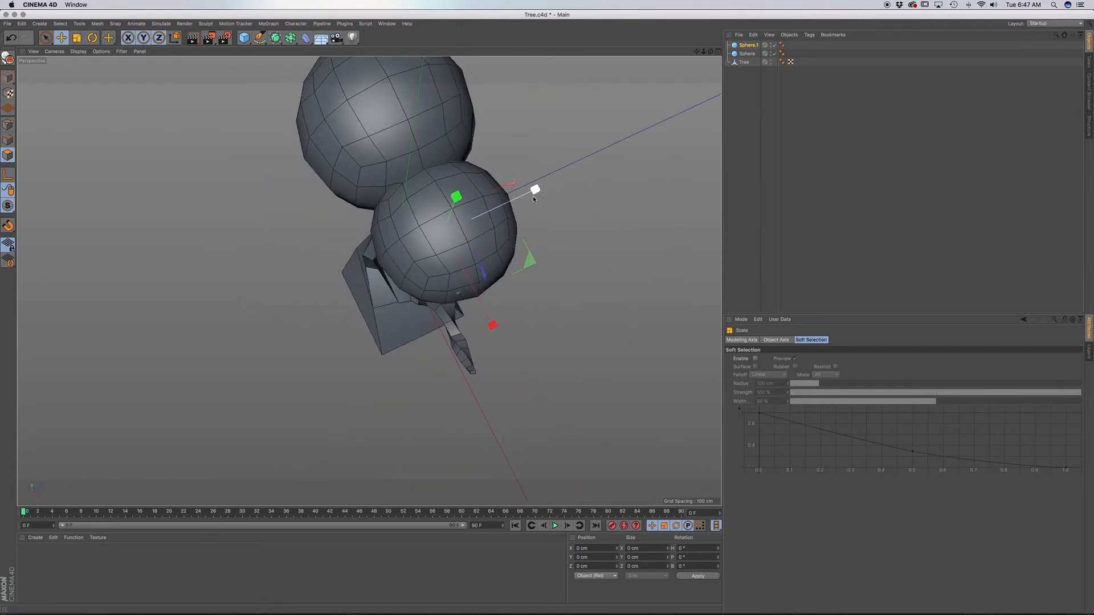
# Move the smaller sphere backward along Z and raise it over the rear branch.
pyautogui.moveTo(533, 193); pyautogui.dragTo(602, 166)
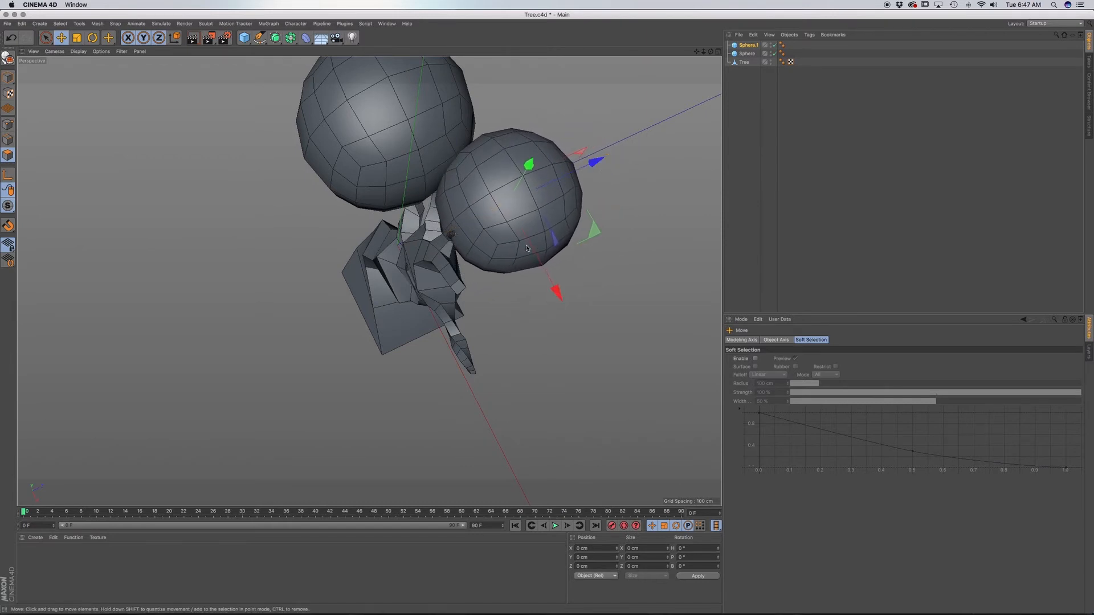
pyautogui.keyDown('alt'); pyautogui.moveTo(527, 248); pyautogui.dragTo(521, 273); pyautogui.keyUp('alt')
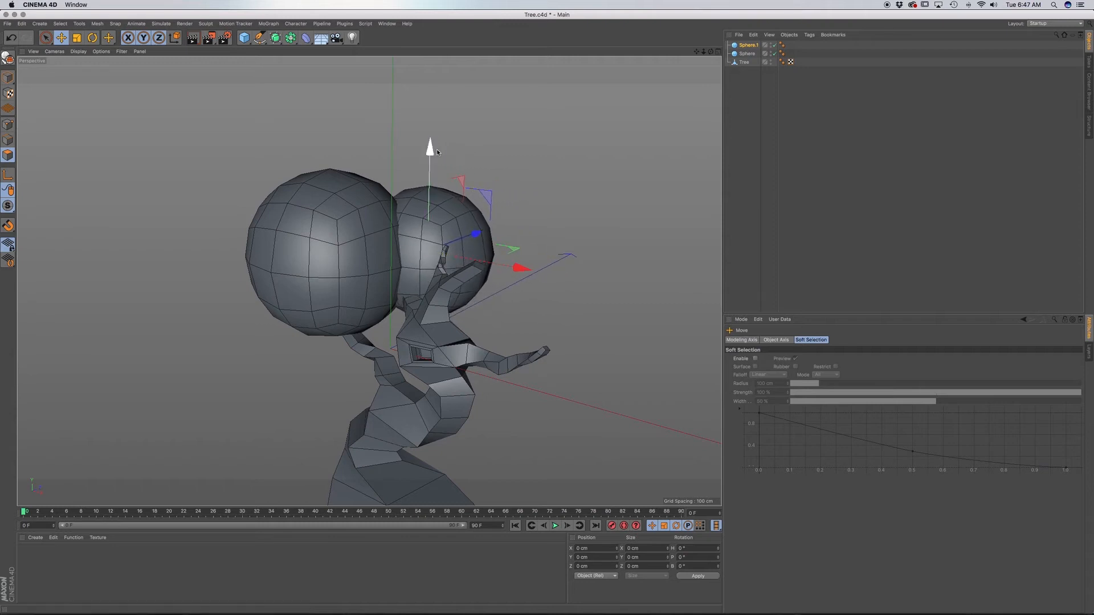
pyautogui.moveTo(438, 152); pyautogui.dragTo(430, 129)
pyautogui.keyDown('alt'); pyautogui.moveTo(513, 181); pyautogui.dragTo(416, 230); pyautogui.keyUp('alt')
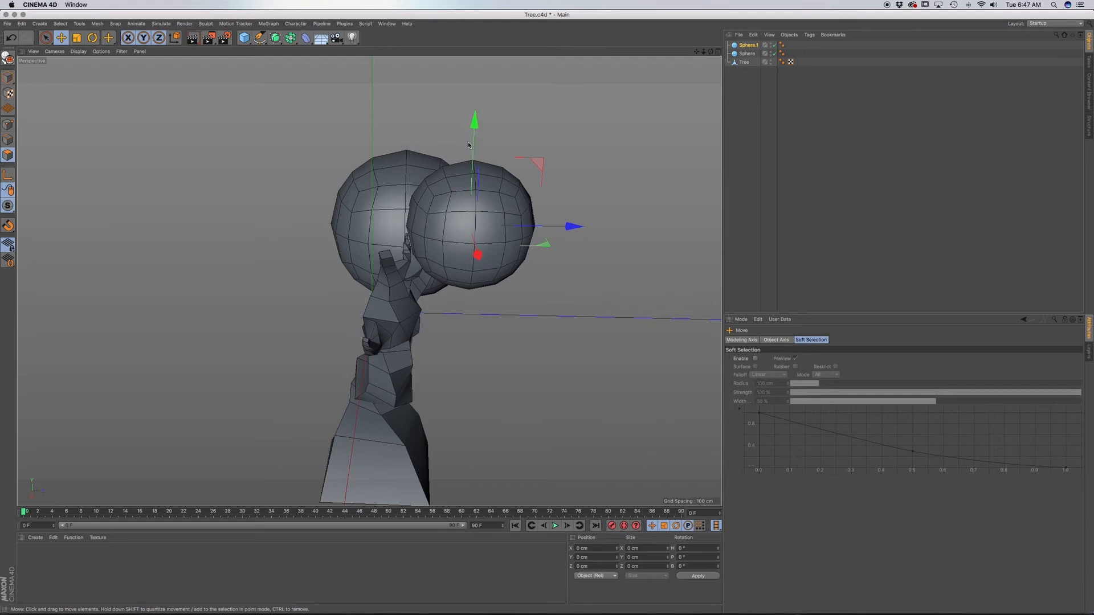
# Duplicate the smaller foliage sphere, shift the copy along X and Z, and raise it above the upper branches.
pyautogui.keyDown('ctrl'); pyautogui.moveTo(483, 261); pyautogui.dragTo(493, 293); pyautogui.keyUp('ctrl')
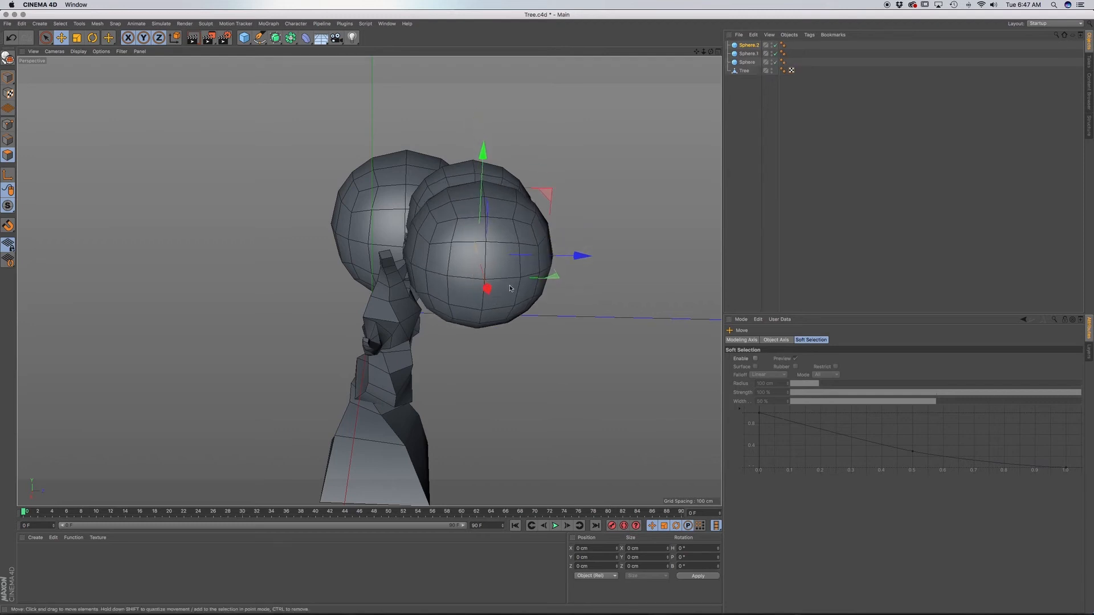
pyautogui.moveTo(586, 259); pyautogui.dragTo(520, 251)
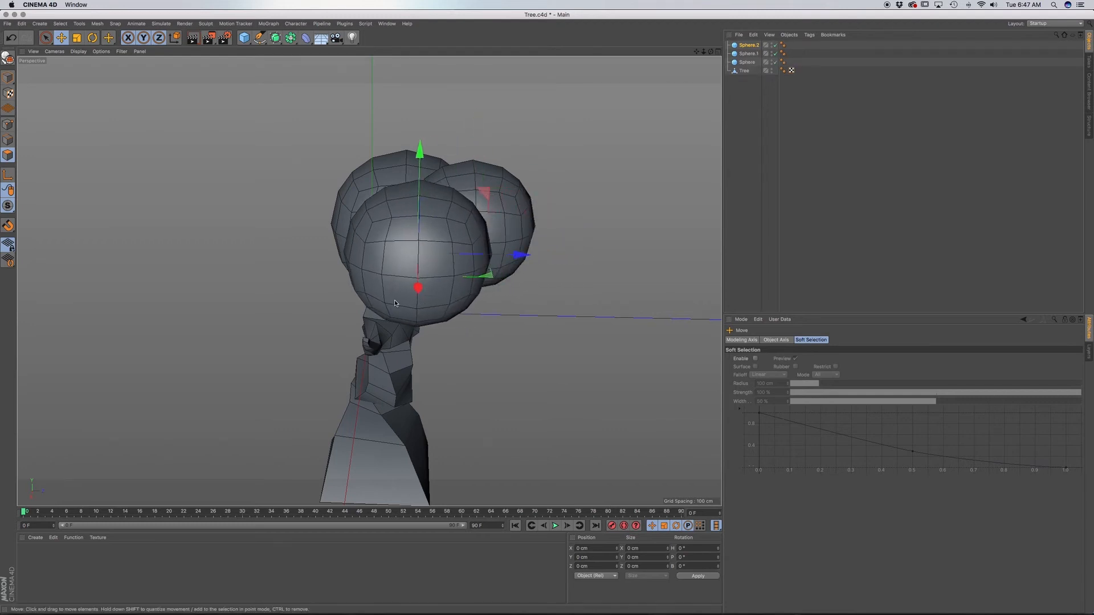
pyautogui.keyDown('alt'); pyautogui.moveTo(395, 299); pyautogui.dragTo(554, 298); pyautogui.keyUp('alt')
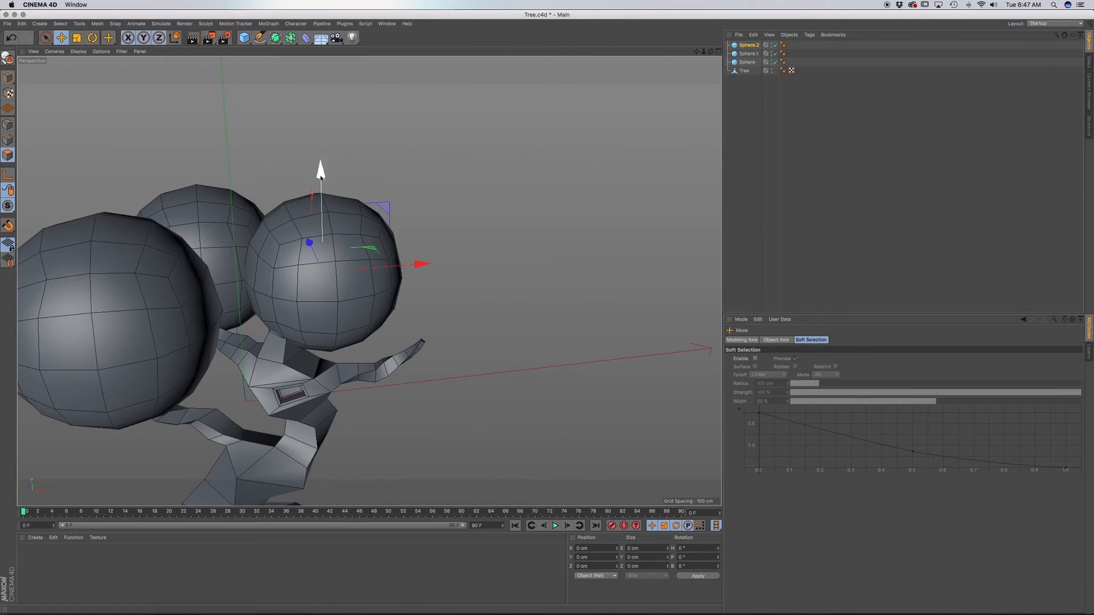
pyautogui.moveTo(335, 181); pyautogui.dragTo(334, 116)
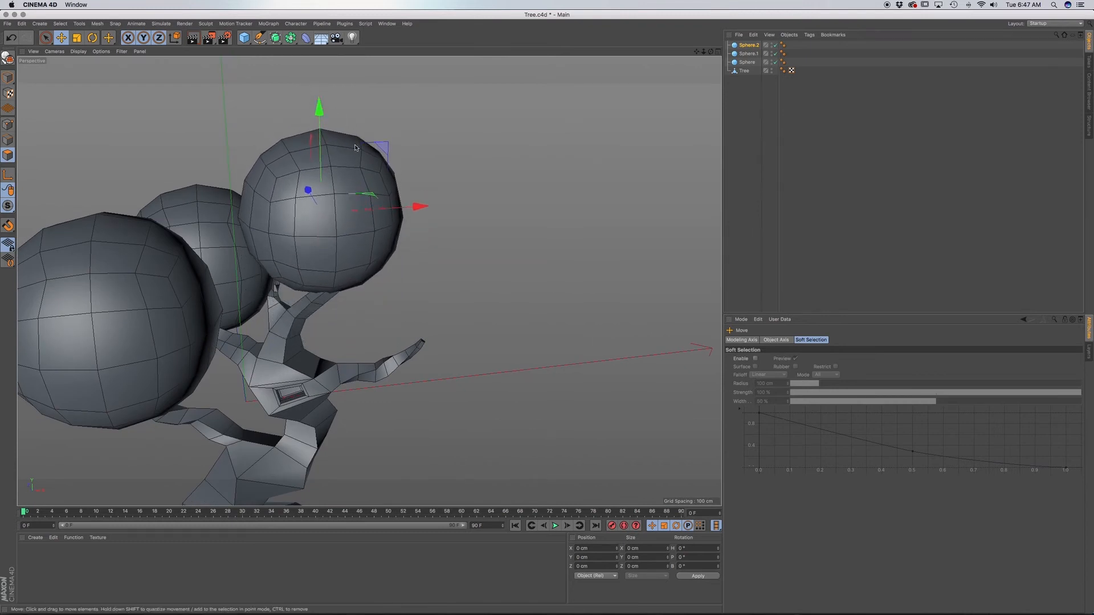
# Scale up the upper foliage sphere and move it outward along X to centre it over the branches.
pyautogui.moveTo(381, 260); pyautogui.dragTo(444, 265)
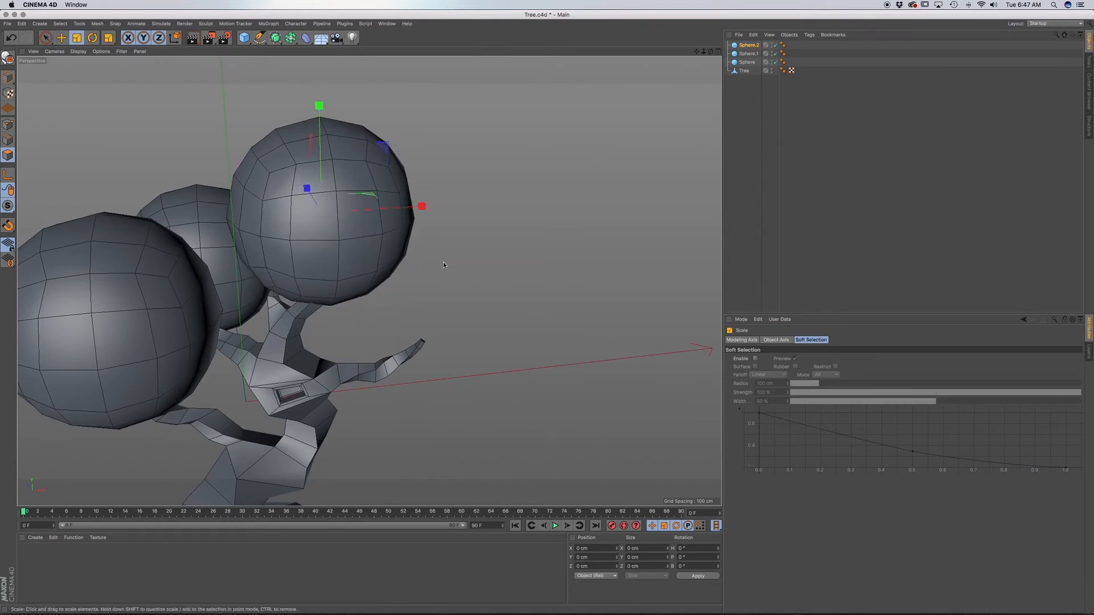
pyautogui.press('e')
pyautogui.moveTo(420, 208); pyautogui.dragTo(451, 206)
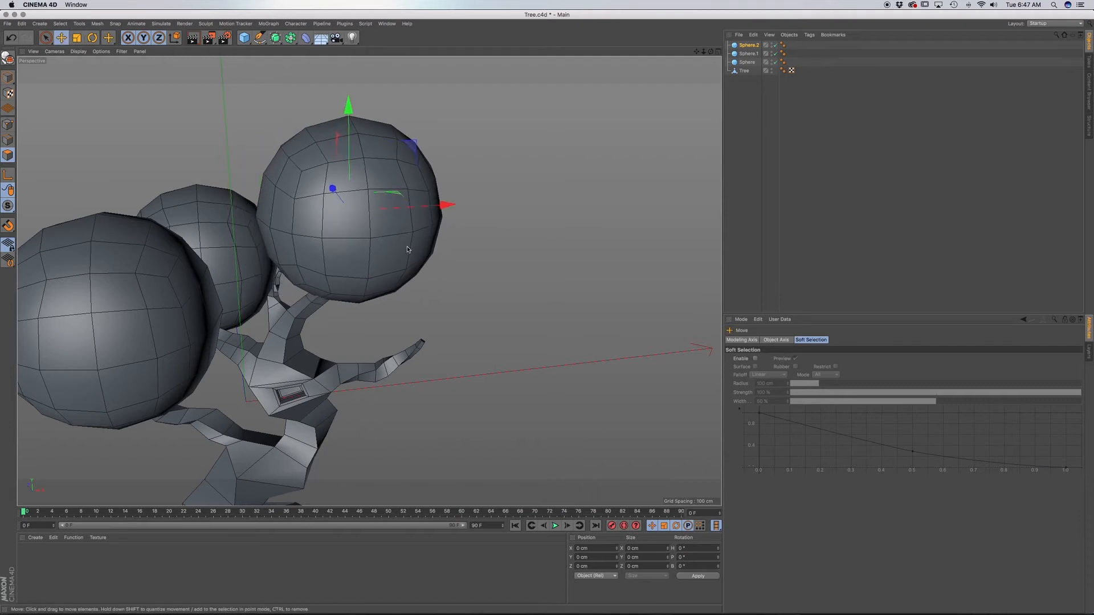
# Duplicate the upper sphere along X and fit the copy over the right branch by lowering it and adjusting its size and depth.
pyautogui.keyDown('alt'); pyautogui.moveTo(390, 281); pyautogui.dragTo(332, 251); pyautogui.keyUp('alt')
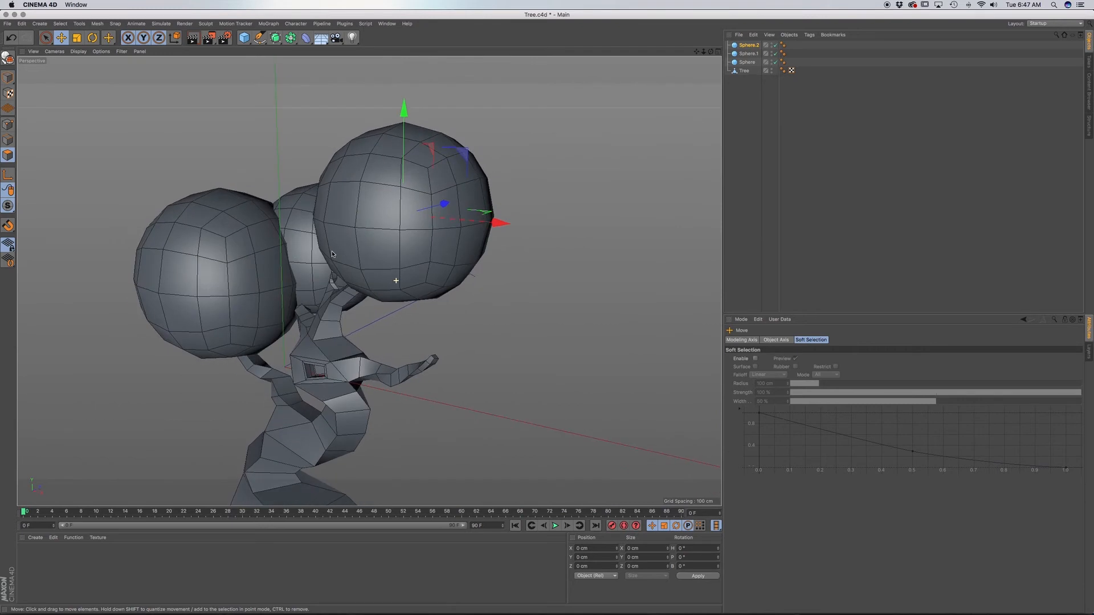
pyautogui.keyDown('ctrl'); pyautogui.moveTo(498, 221); pyautogui.dragTo(586, 227); pyautogui.keyUp('ctrl')
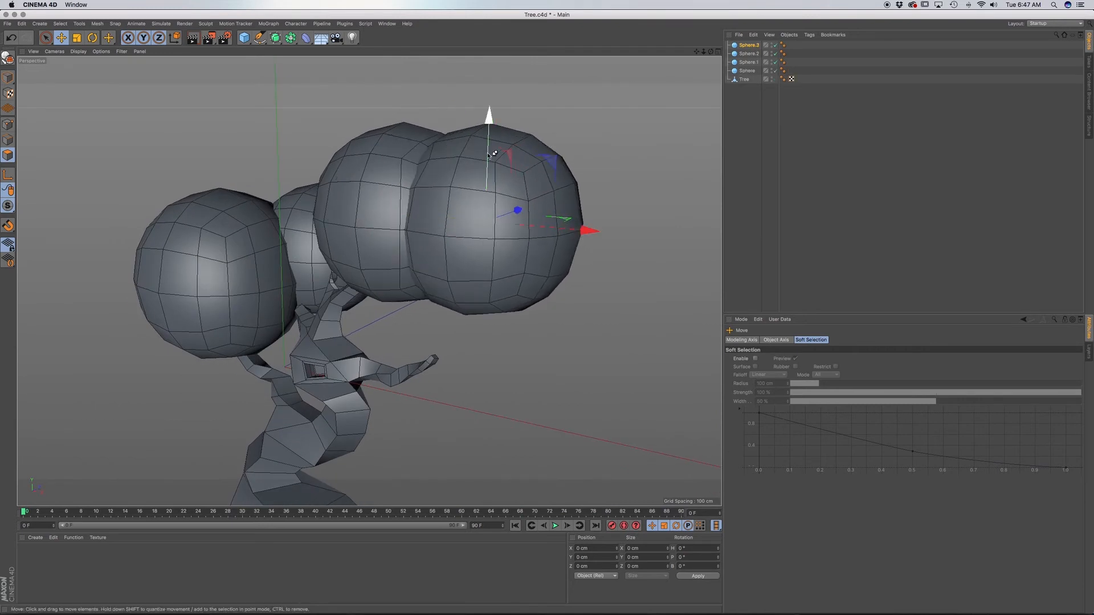
pyautogui.moveTo(491, 114); pyautogui.dragTo(485, 202)
pyautogui.press('t')
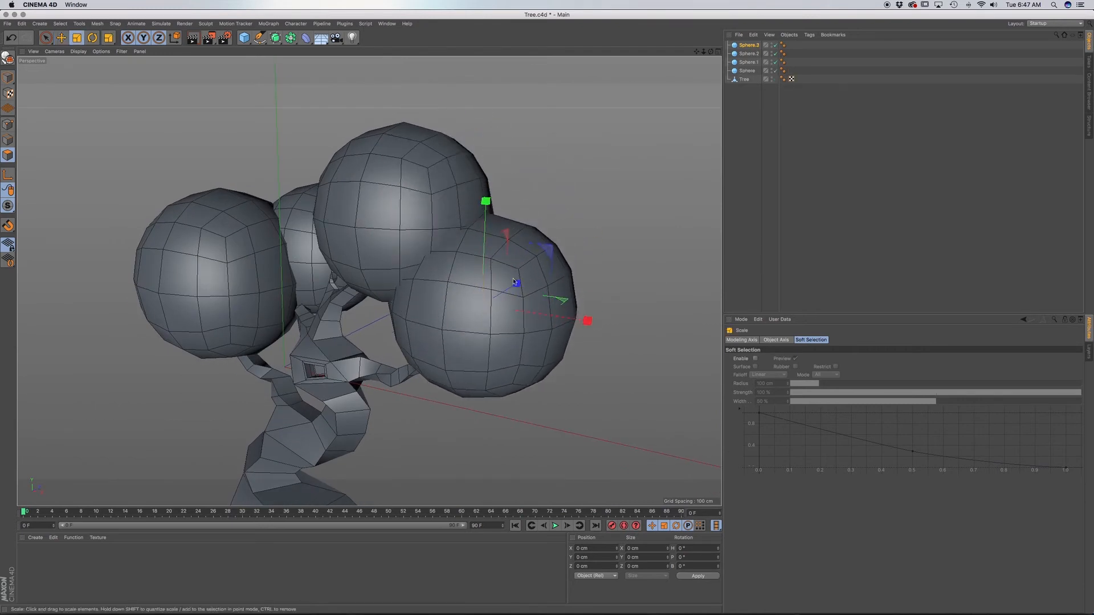
pyautogui.moveTo(499, 281)
pyautogui.mouseDown()
pyautogui.moveTo(484, 283)
pyautogui.moveTo(501, 293)
pyautogui.mouseUp()
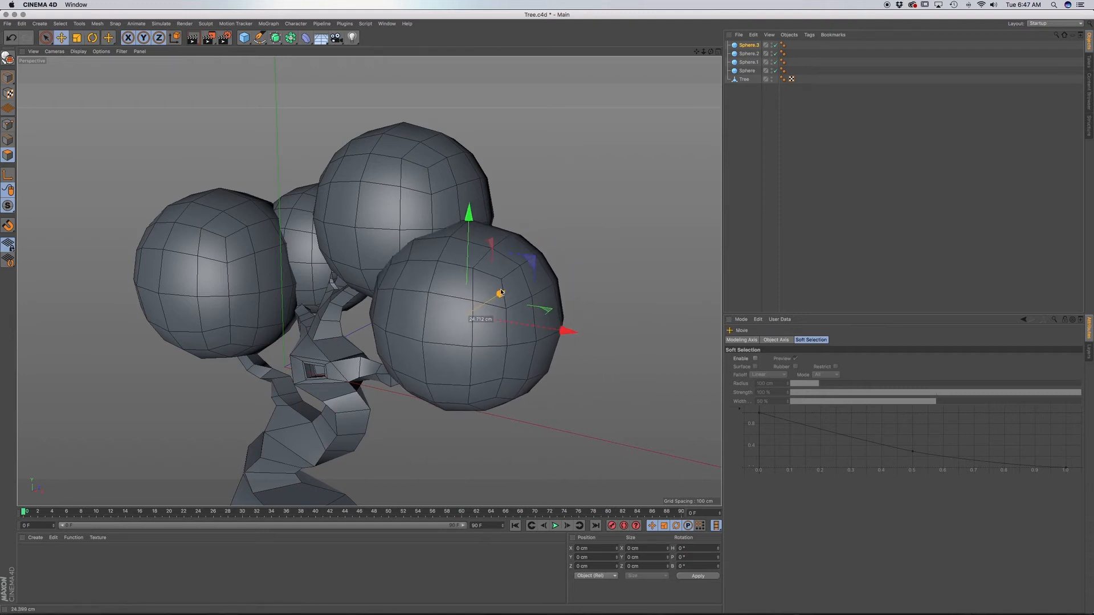
pyautogui.moveTo(470, 225); pyautogui.dragTo(471, 216)
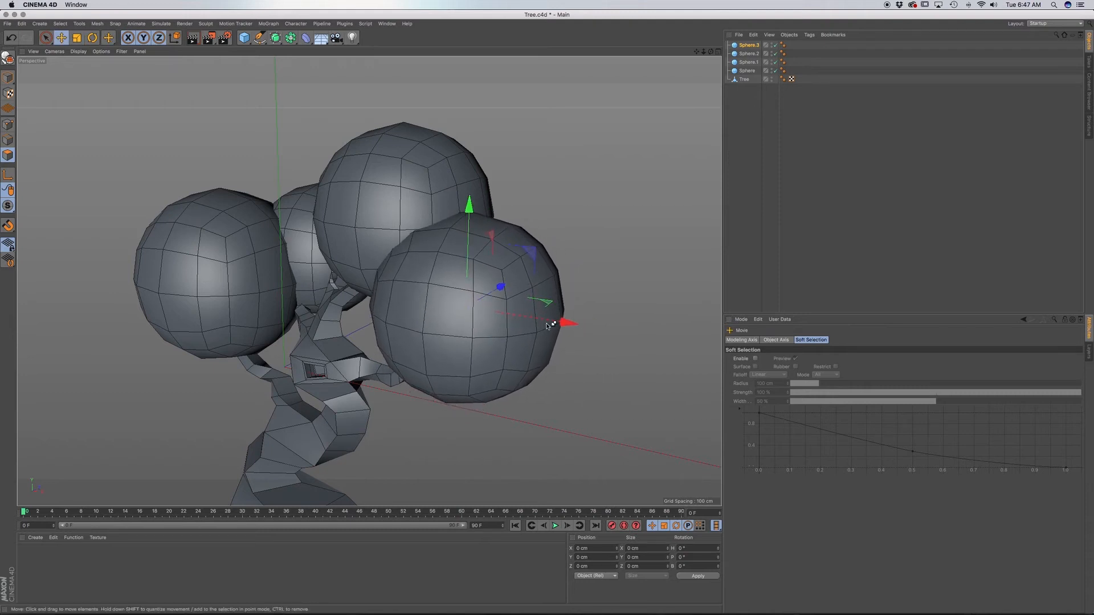
# Duplicate the right foliage sphere back along X toward the trunk and scale the copy down.
pyautogui.keyDown('ctrl'); pyautogui.moveTo(555, 323); pyautogui.dragTo(422, 308); pyautogui.keyUp('ctrl')
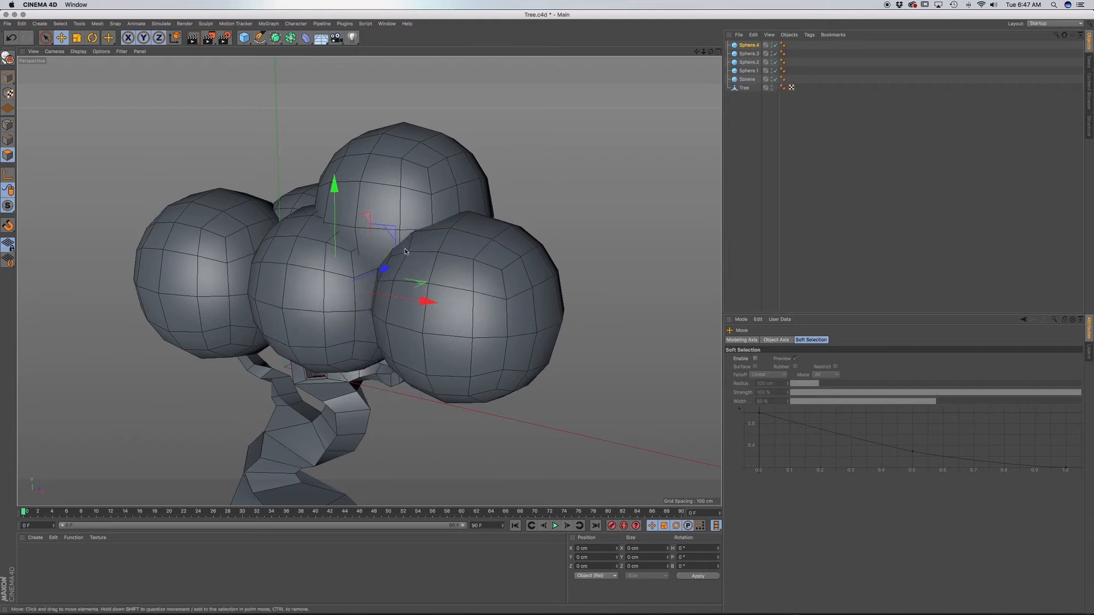
pyautogui.moveTo(419, 211); pyautogui.dragTo(396, 214)
pyautogui.press('e')
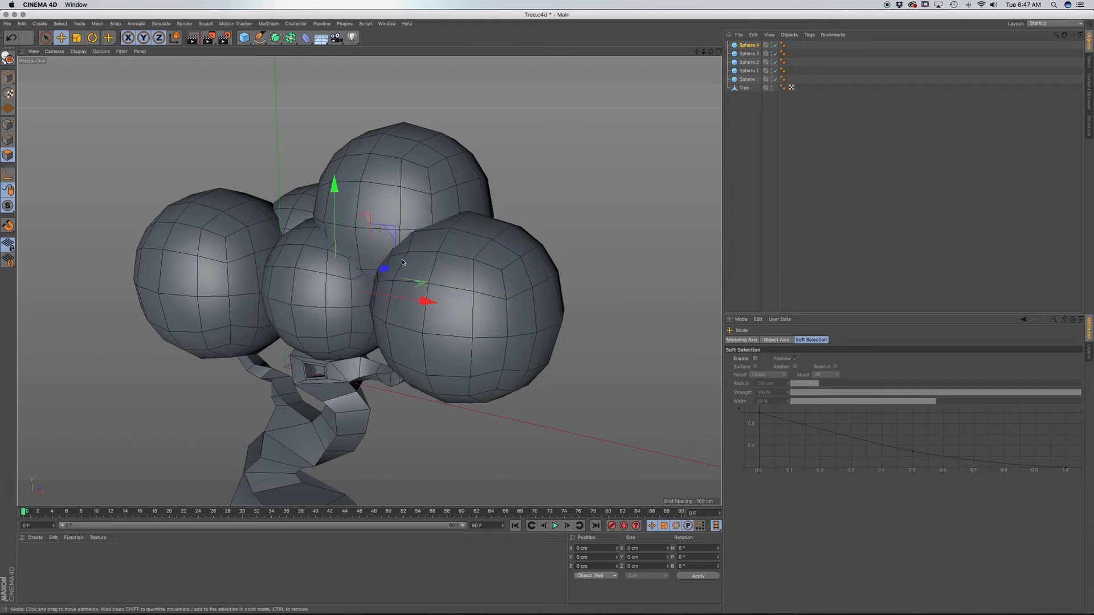
# Bring the smaller copy forward along Z in front of the trunk and raise it below the upper sphere.
pyautogui.moveTo(390, 273); pyautogui.dragTo(368, 281)
pyautogui.keyDown('alt'); pyautogui.moveTo(372, 288); pyautogui.dragTo(518, 308); pyautogui.keyUp('alt')
pyautogui.moveTo(267, 259); pyautogui.dragTo(269, 224)
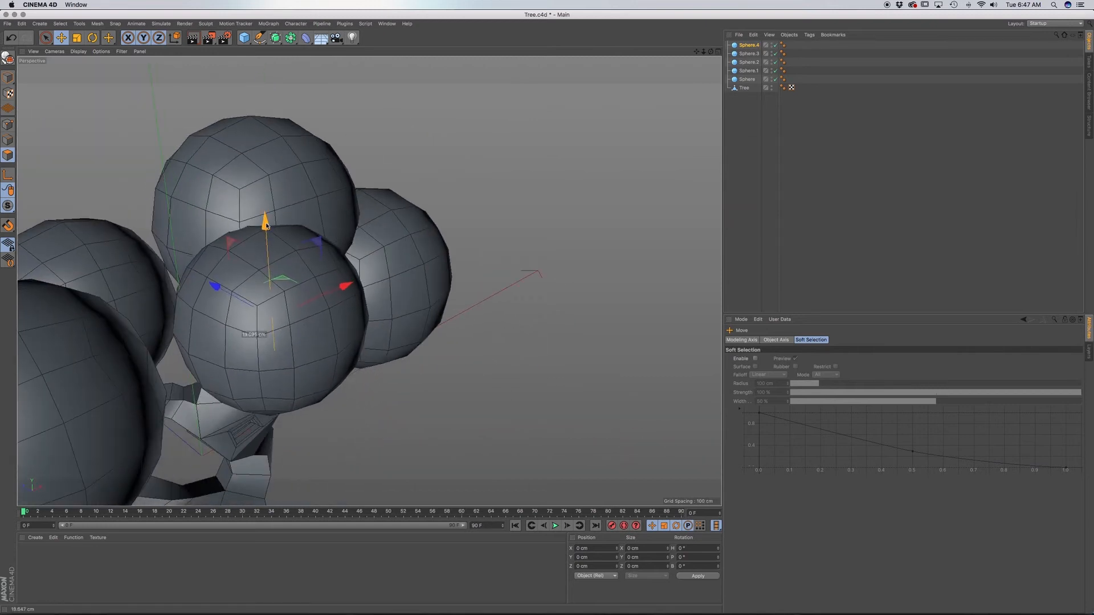
pyautogui.moveTo(305, 353); pyautogui.dragTo(334, 348)
pyautogui.press('super+z')
# Refine the front sphere's depth along Z relative to the neighbouring foliage spheres.
pyautogui.keyDown('alt'); pyautogui.moveTo(399, 356); pyautogui.dragTo(373, 350); pyautogui.keyUp('alt')
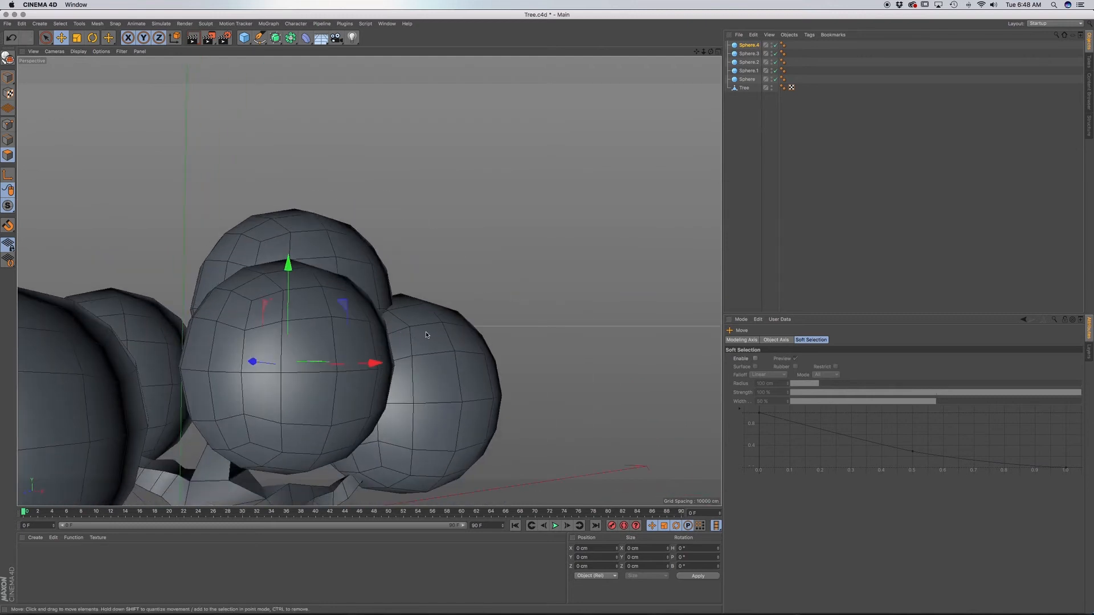
pyautogui.keyDown('alt'); pyautogui.moveTo(354, 384); pyautogui.dragTo(369, 281, button='middle'); pyautogui.keyUp('alt')
pyautogui.keyDown('alt'); pyautogui.moveTo(426, 290); pyautogui.dragTo(500, 328); pyautogui.keyUp('alt')
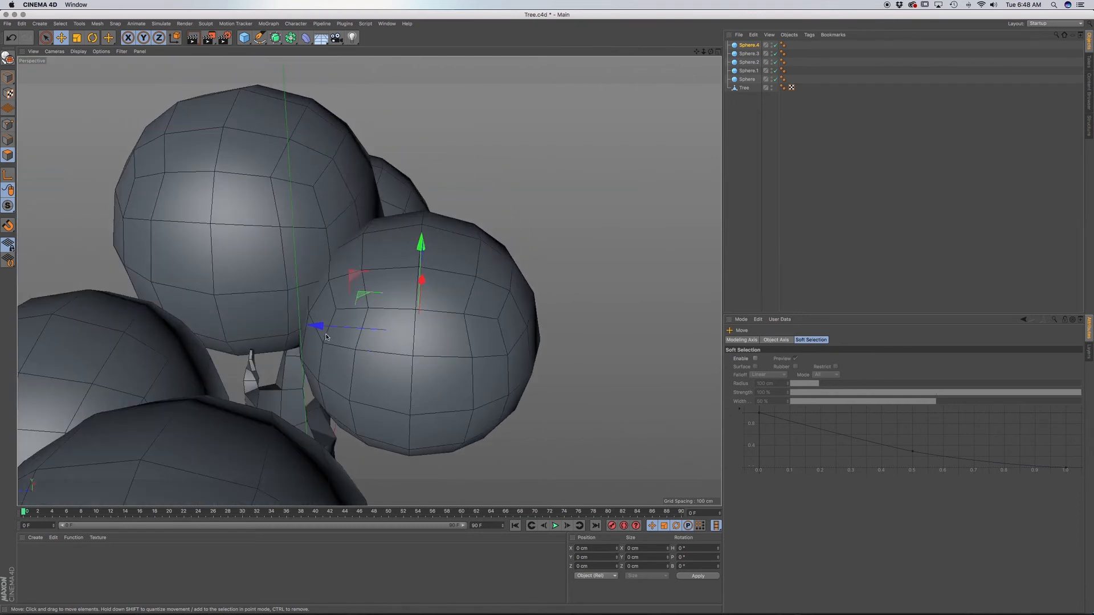
pyautogui.moveTo(317, 328); pyautogui.dragTo(278, 291)
pyautogui.keyDown('alt'); pyautogui.moveTo(335, 190); pyautogui.dragTo(358, 160); pyautogui.keyUp('alt')
# Reselect the front foliage sphere, Sphere.4, nudge it along Z, and switch to Model mode.
pyautogui.click(750, 54)
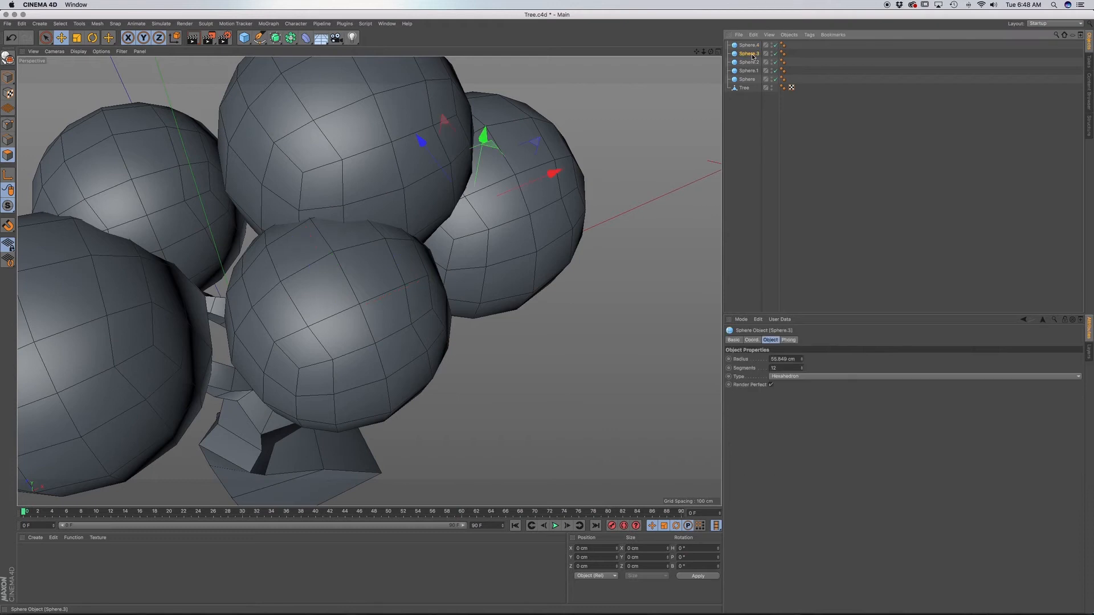
pyautogui.click(749, 63)
pyautogui.moveTo(450, 113); pyautogui.dragTo(353, 178)
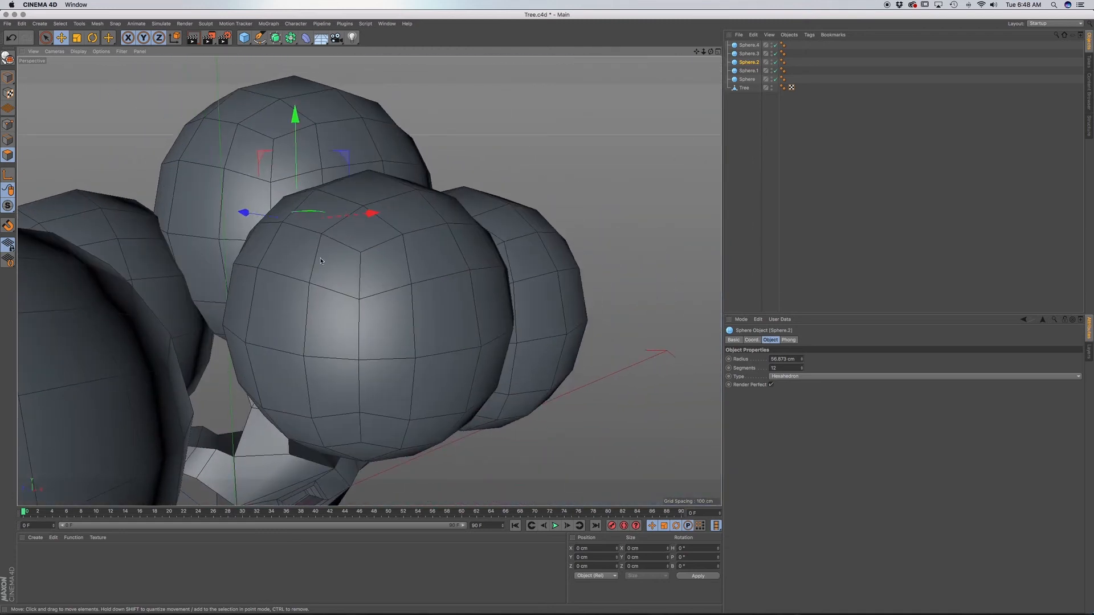
pyautogui.press('9')
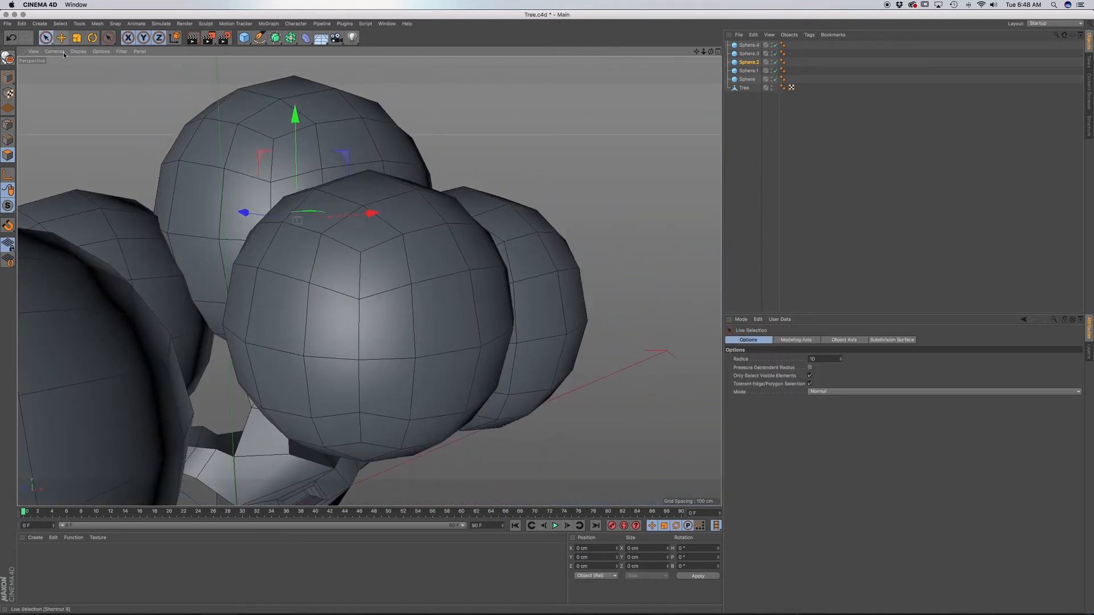
pyautogui.click(750, 45)
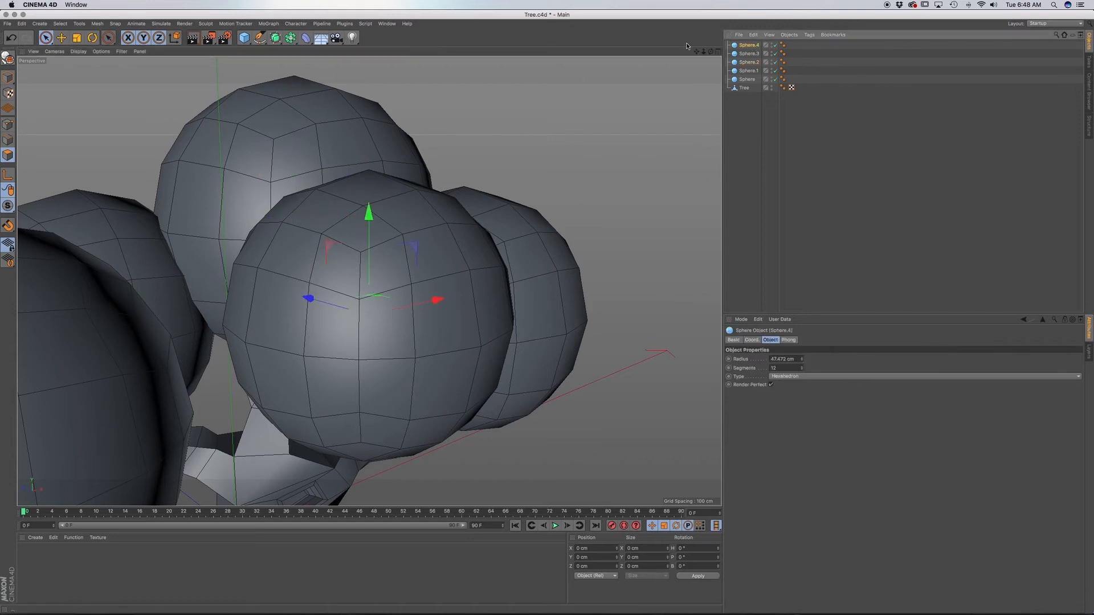
pyautogui.moveTo(308, 298); pyautogui.dragTo(304, 299)
pyautogui.click(8, 78)
# Scale the front sphere down to about 80 cm and move it back along Z to about -23 cm.
pyautogui.keyDown('alt'); pyautogui.moveTo(444, 310); pyautogui.dragTo(363, 305); pyautogui.keyUp('alt')
pyautogui.keyDown('alt'); pyautogui.moveTo(446, 320); pyautogui.dragTo(461, 183, button='middle'); pyautogui.keyUp('alt')
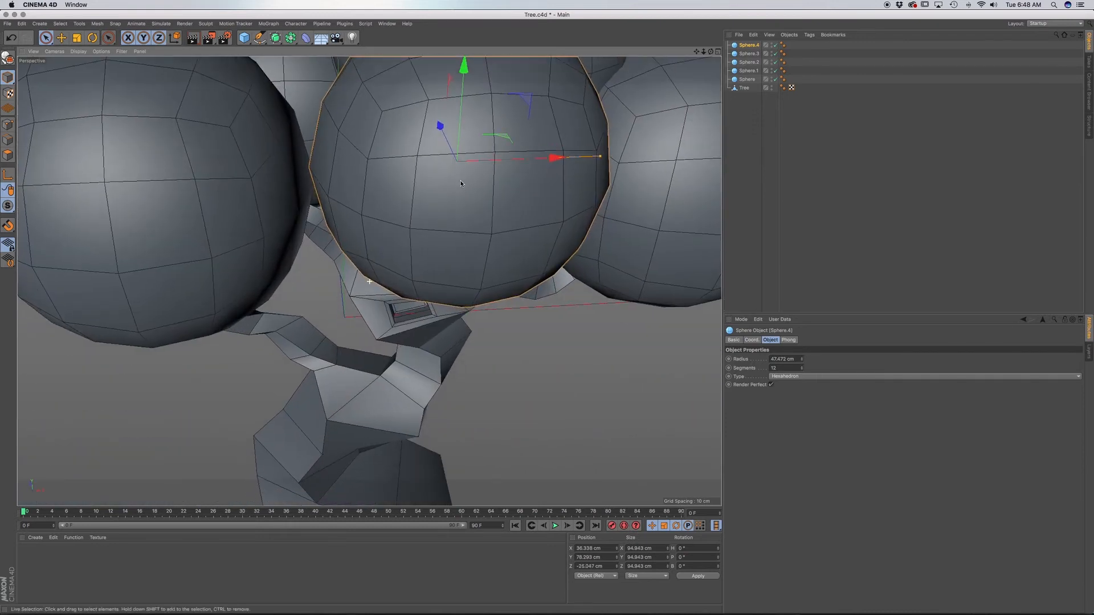
pyautogui.keyDown('alt'); pyautogui.moveTo(485, 217); pyautogui.dragTo(421, 212); pyautogui.keyUp('alt')
pyautogui.press('t')
pyautogui.moveTo(675, 151); pyautogui.dragTo(611, 189)
pyautogui.press('e')
pyautogui.keyDown('alt'); pyautogui.moveTo(624, 185); pyautogui.dragTo(584, 122, button='middle'); pyautogui.keyUp('alt')
pyautogui.scroll(-10, 584, 121)
pyautogui.keyDown('alt'); pyautogui.moveTo(584, 122); pyautogui.dragTo(617, 156); pyautogui.keyUp('alt')
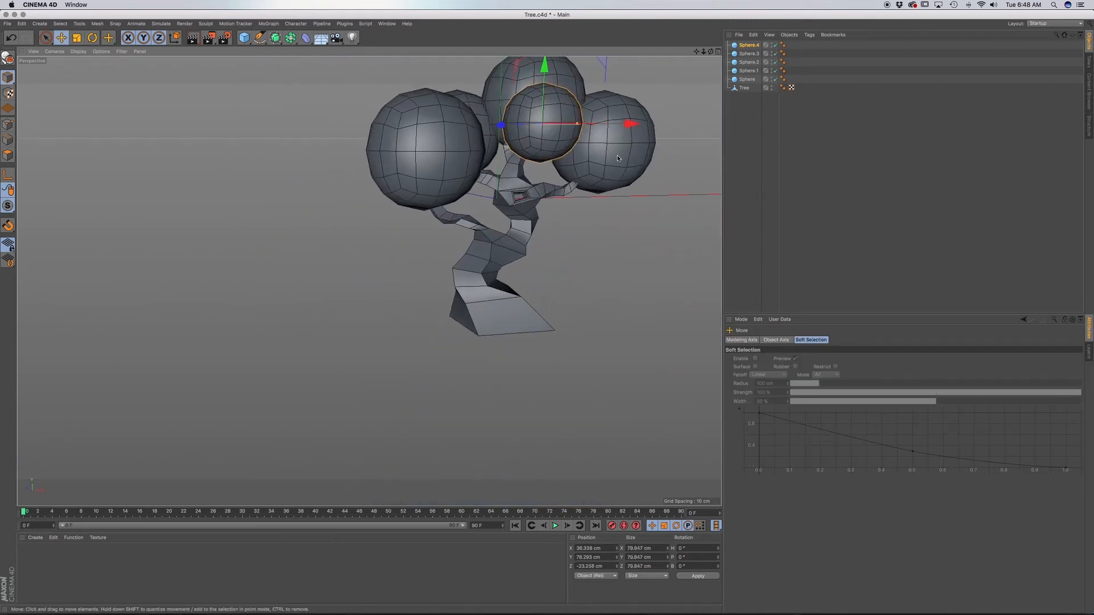
# Lower the front sphere along Y to about 65 cm, between the upper sphere and the trunk hollow.
pyautogui.keyDown('alt'); pyautogui.moveTo(618, 156); pyautogui.dragTo(542, 213, button='middle'); pyautogui.keyUp('alt')
pyautogui.moveTo(542, 215)
pyautogui.keyDown('alt'); pyautogui.mouseDown()
pyautogui.moveTo(510, 216)
pyautogui.moveTo(477, 255)
pyautogui.moveTo(579, 153)
pyautogui.moveTo(558, 189)
pyautogui.moveTo(546, 186)
pyautogui.mouseUp(); pyautogui.keyUp('alt')
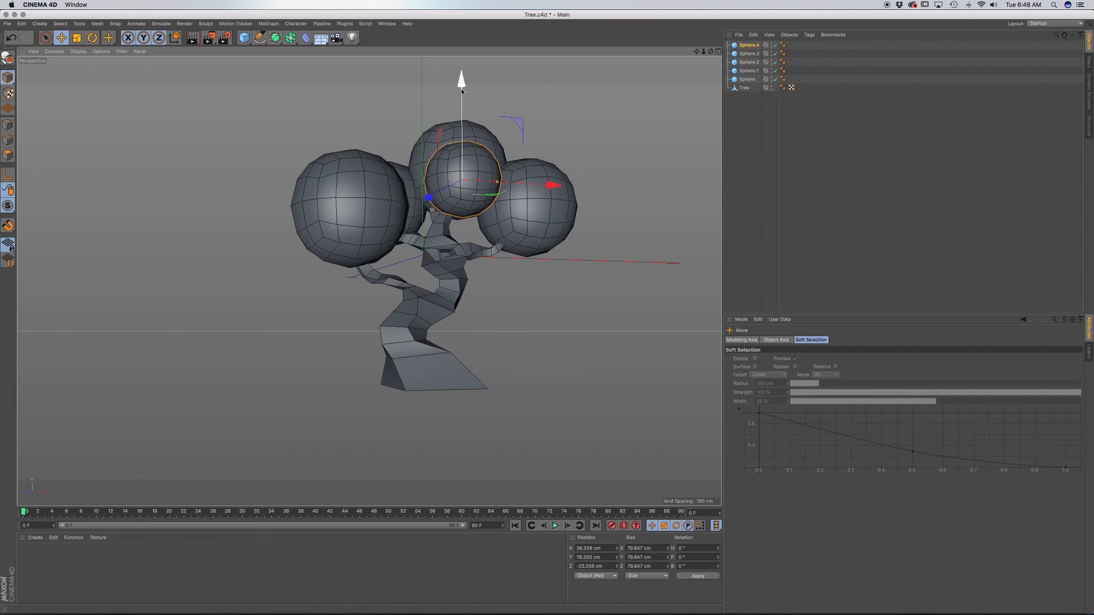
pyautogui.moveTo(462, 83); pyautogui.dragTo(462, 94)
pyautogui.keyDown('alt'); pyautogui.moveTo(484, 198); pyautogui.dragTo(464, 221); pyautogui.keyUp('alt')
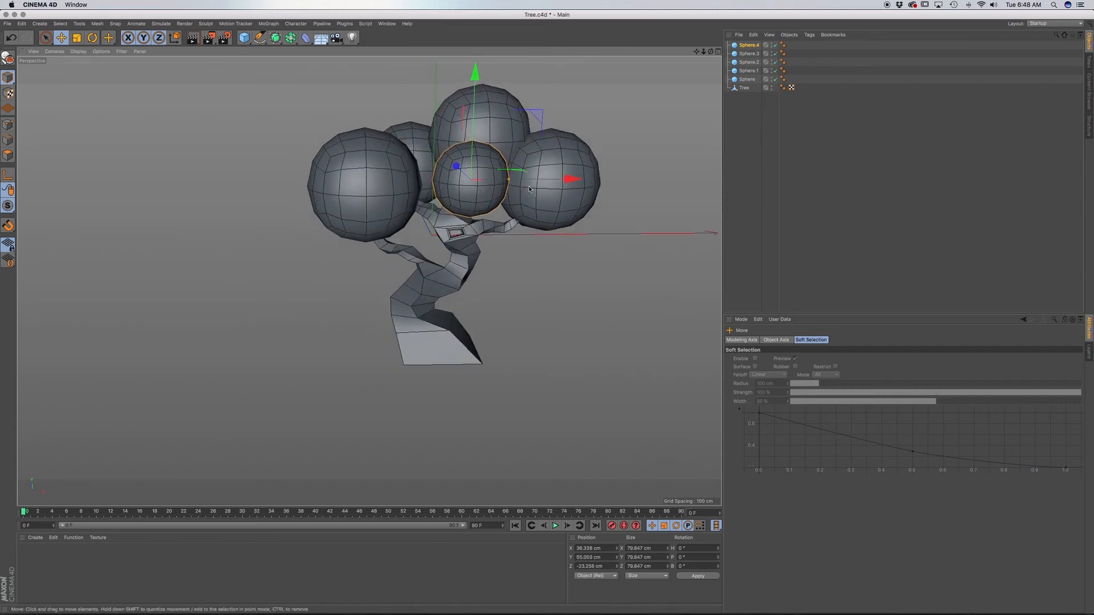
# Enlarge the front sphere to about 101 cm, then push it back along Z and raise it to about 84 cm.
pyautogui.press('t')
pyautogui.moveTo(525, 152); pyautogui.dragTo(597, 124)
pyautogui.press('e')
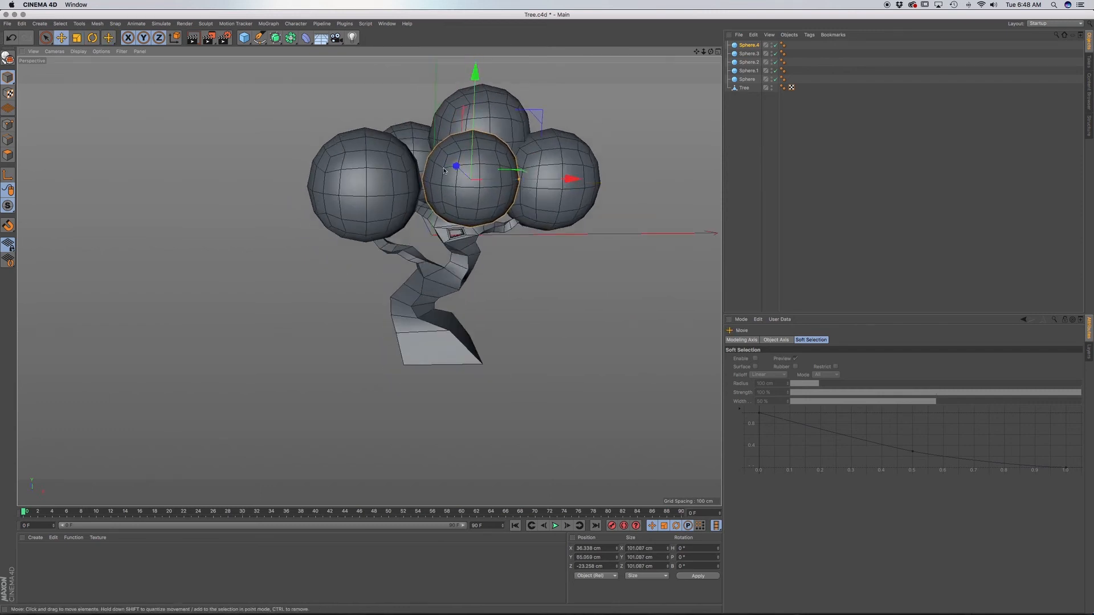
pyautogui.moveTo(454, 164); pyautogui.dragTo(469, 149)
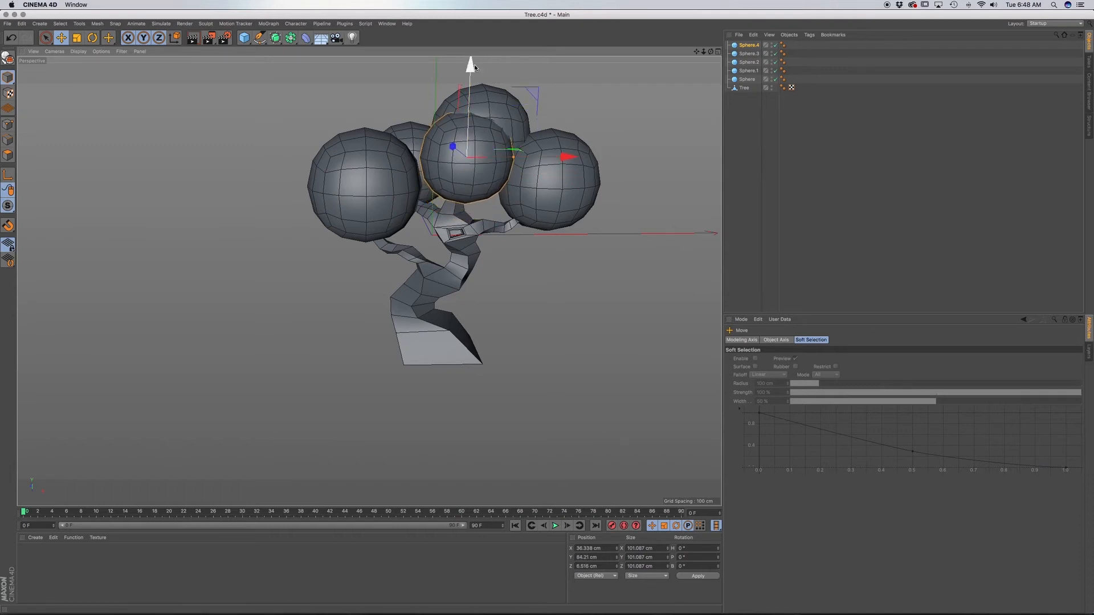
# In the front view, move Sphere.1 onto the sketch's upper-left foliage circle and scale it up to match.
pyautogui.press('F4')
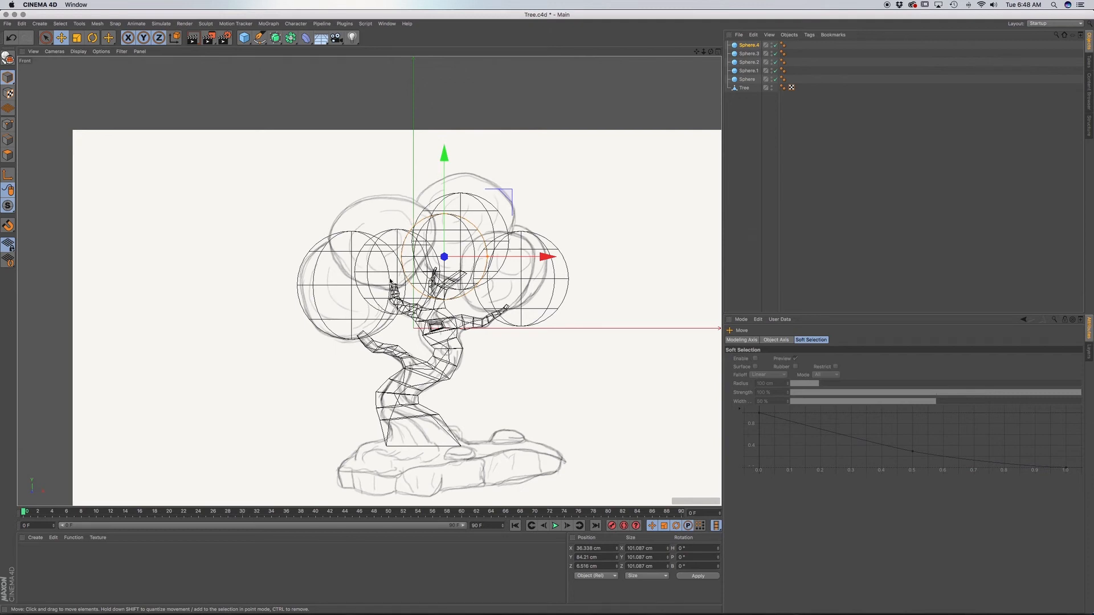
pyautogui.click(750, 70)
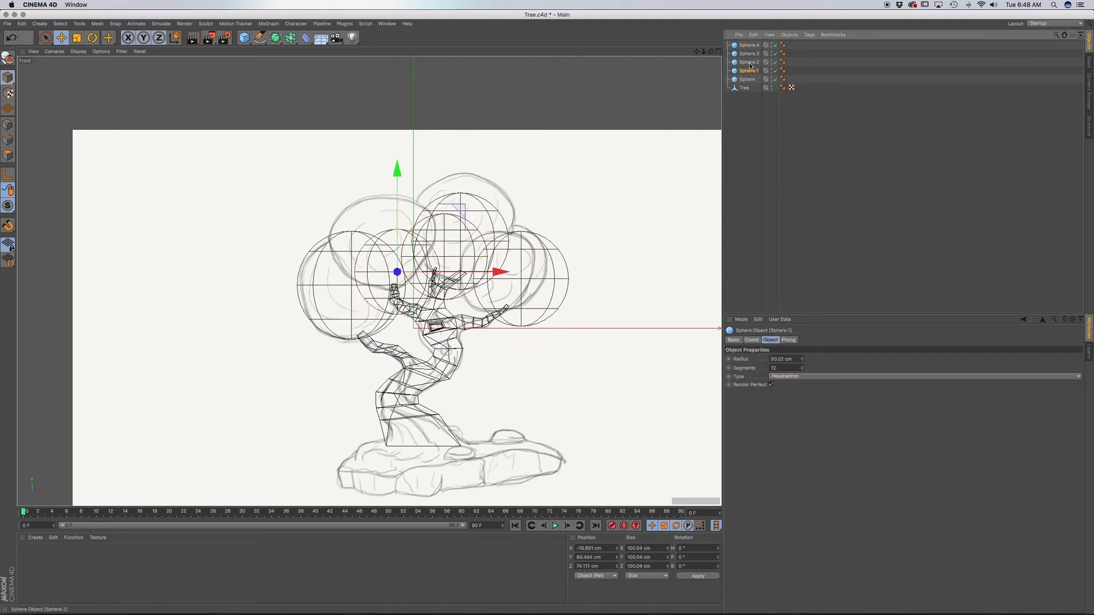
pyautogui.moveTo(396, 167); pyautogui.dragTo(383, 139)
pyautogui.press('t')
pyautogui.moveTo(448, 266); pyautogui.dragTo(476, 260)
# Raise Sphere.2 onto the sketch's topmost foliage circle and scale it up to match.
pyautogui.click(486, 218)
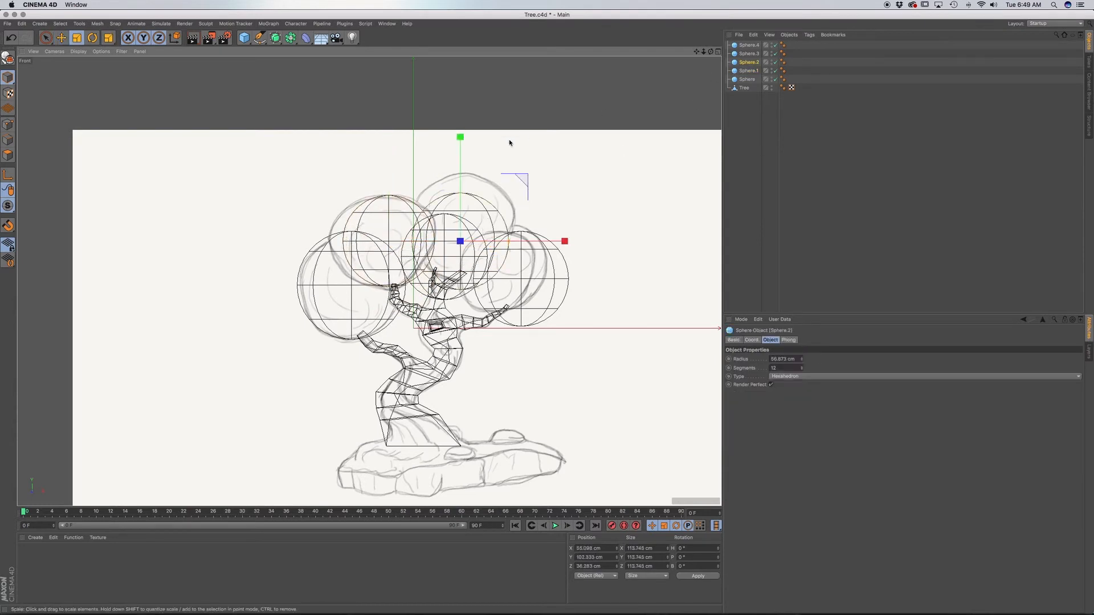
pyautogui.press('e')
pyautogui.moveTo(464, 147); pyautogui.dragTo(465, 123)
pyautogui.press('t')
pyautogui.moveTo(516, 228); pyautogui.dragTo(537, 231)
# Scale Sphere.3 down to about 103 cm and move it up and inward over the sketch's right foliage circle.
pyautogui.click(475, 281)
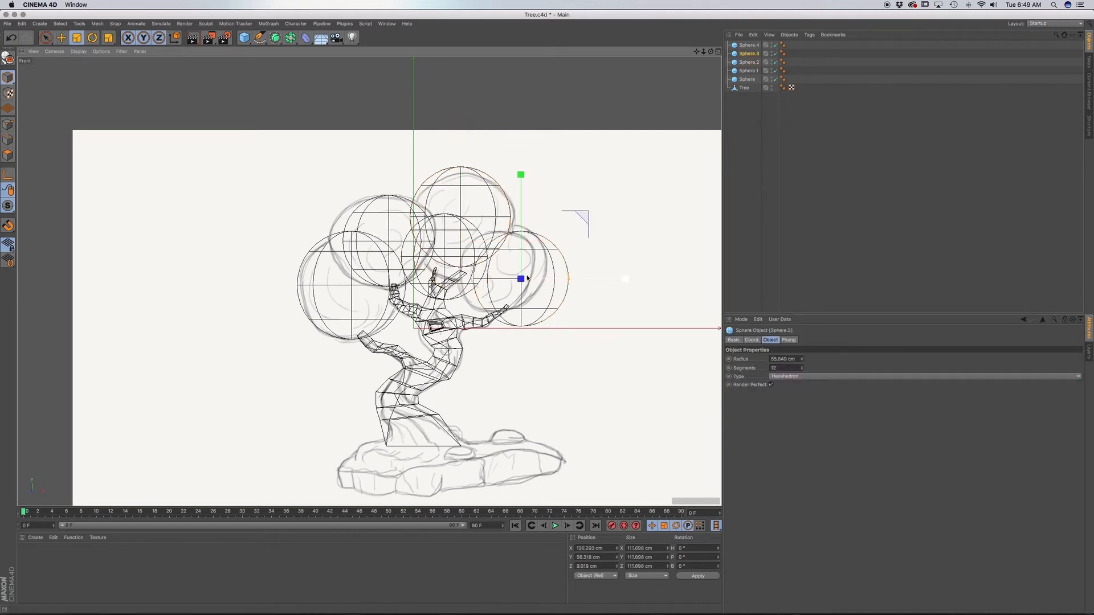
pyautogui.moveTo(601, 291)
pyautogui.mouseDown()
pyautogui.moveTo(628, 291)
pyautogui.moveTo(604, 293)
pyautogui.mouseUp()
pyautogui.press('e')
pyautogui.moveTo(520, 196); pyautogui.dragTo(520, 186)
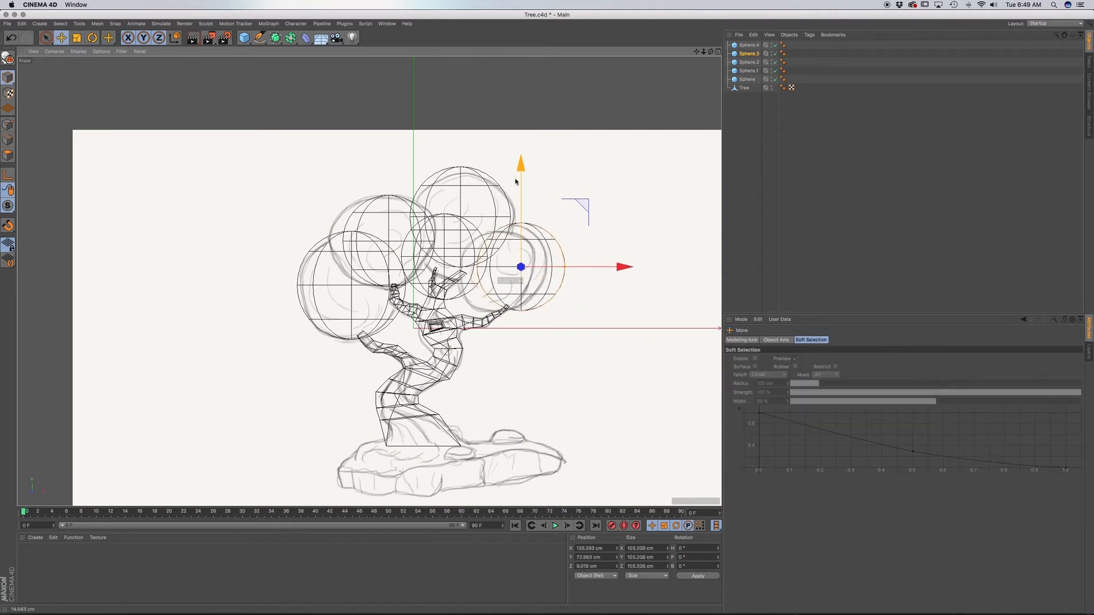
pyautogui.moveTo(625, 270); pyautogui.dragTo(613, 271)
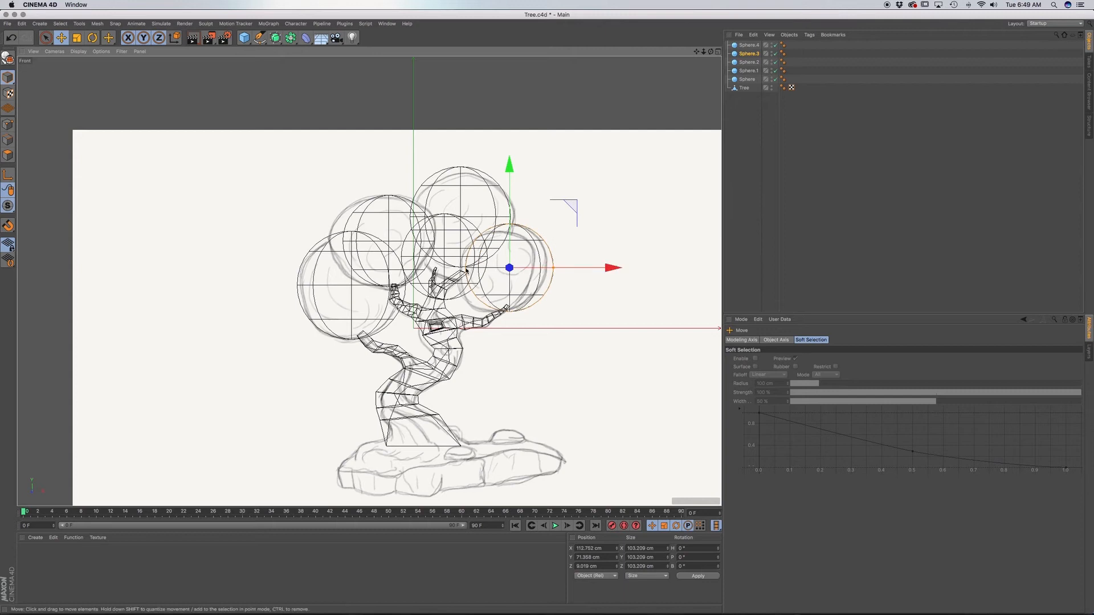
# Move Sphere.4 over the right foliage circle in the front view, then bring it forward to about Z -18 cm in perspective.
pyautogui.click(750, 45)
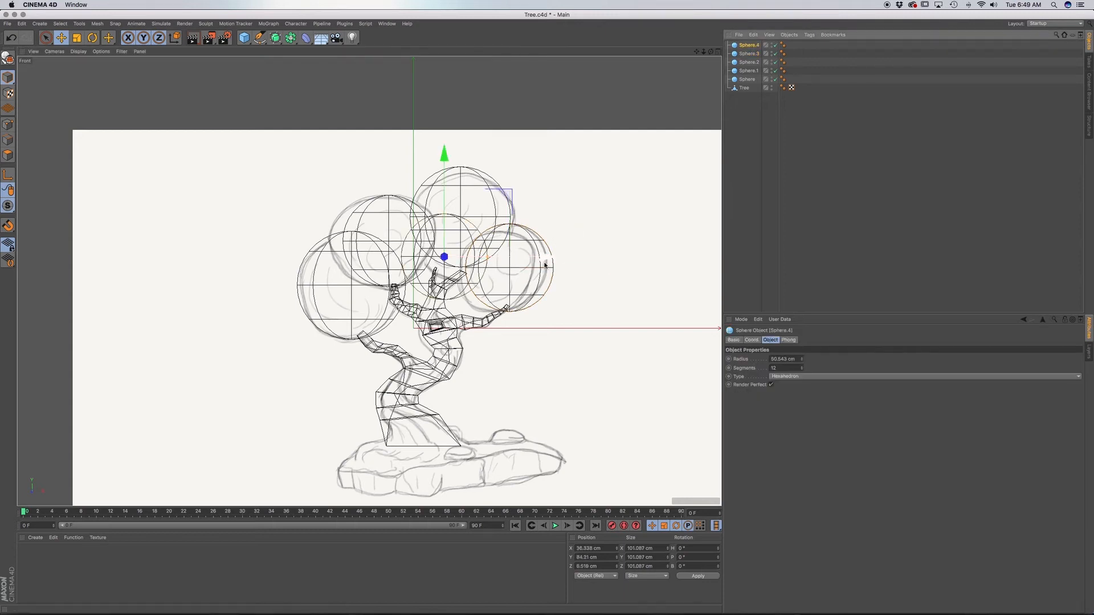
pyautogui.moveTo(546, 263); pyautogui.dragTo(590, 265)
pyautogui.moveTo(489, 154); pyautogui.dragTo(490, 168)
pyautogui.moveTo(605, 275); pyautogui.dragTo(600, 276)
pyautogui.press('F1')
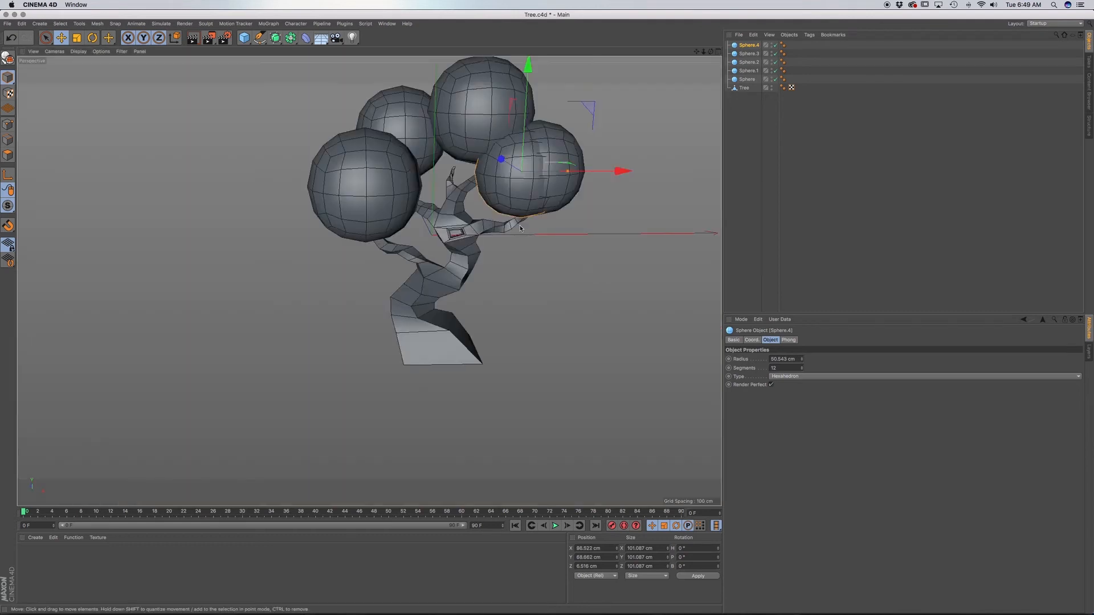
pyautogui.moveTo(625, 171)
pyautogui.keyDown('alt'); pyautogui.mouseDown()
pyautogui.moveTo(608, 157)
pyautogui.moveTo(636, 154)
pyautogui.mouseUp(); pyautogui.keyUp('alt')
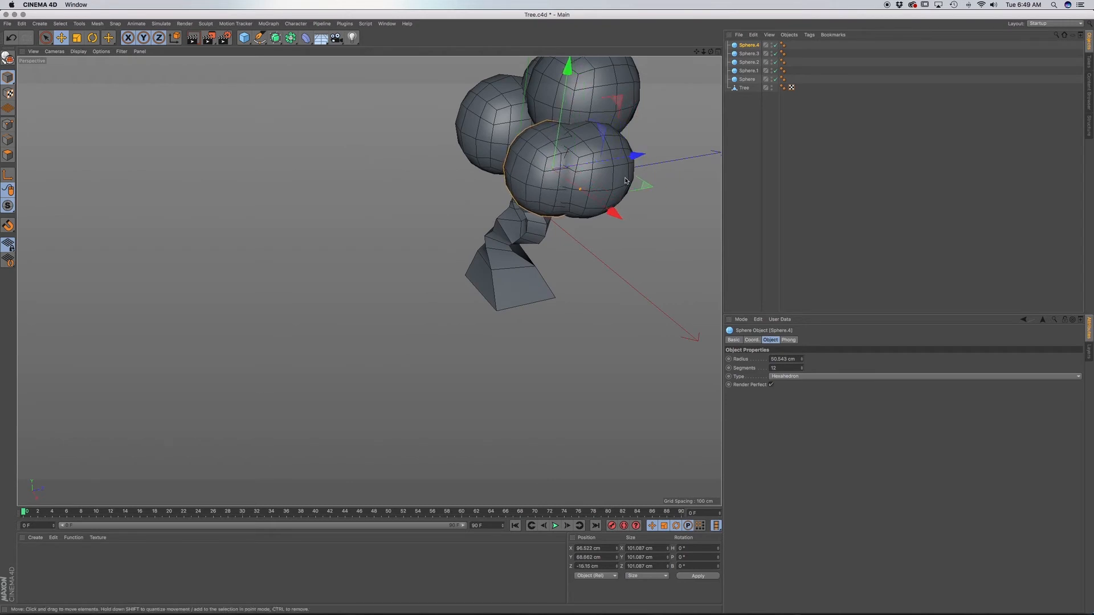
# Move Sphere.3 back in depth to about Z 9 cm so it sits behind Sphere.4.
pyautogui.click(610, 189)
pyautogui.keyDown('alt'); pyautogui.moveTo(603, 192); pyautogui.dragTo(684, 161); pyautogui.keyUp('alt')
pyautogui.click(508, 136)
pyautogui.moveTo(489, 63); pyautogui.dragTo(349, 96)
pyautogui.click(489, 215)
pyautogui.keyDown('alt'); pyautogui.moveTo(488, 214); pyautogui.dragTo(594, 216); pyautogui.keyUp('alt')
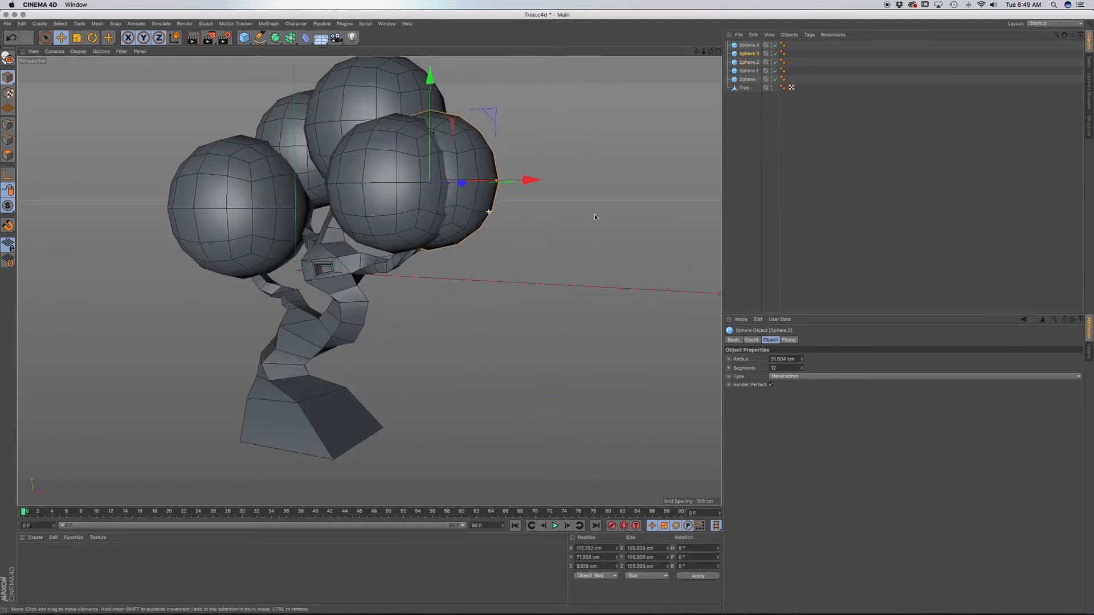
# Shift Sphere.4 inward toward the trunk and scale it down slightly so it differs from Sphere.3.
pyautogui.click(391, 214)
pyautogui.keyDown('alt'); pyautogui.moveTo(391, 214); pyautogui.dragTo(456, 268); pyautogui.keyUp('alt')
pyautogui.moveTo(467, 169); pyautogui.dragTo(420, 212)
pyautogui.press('t')
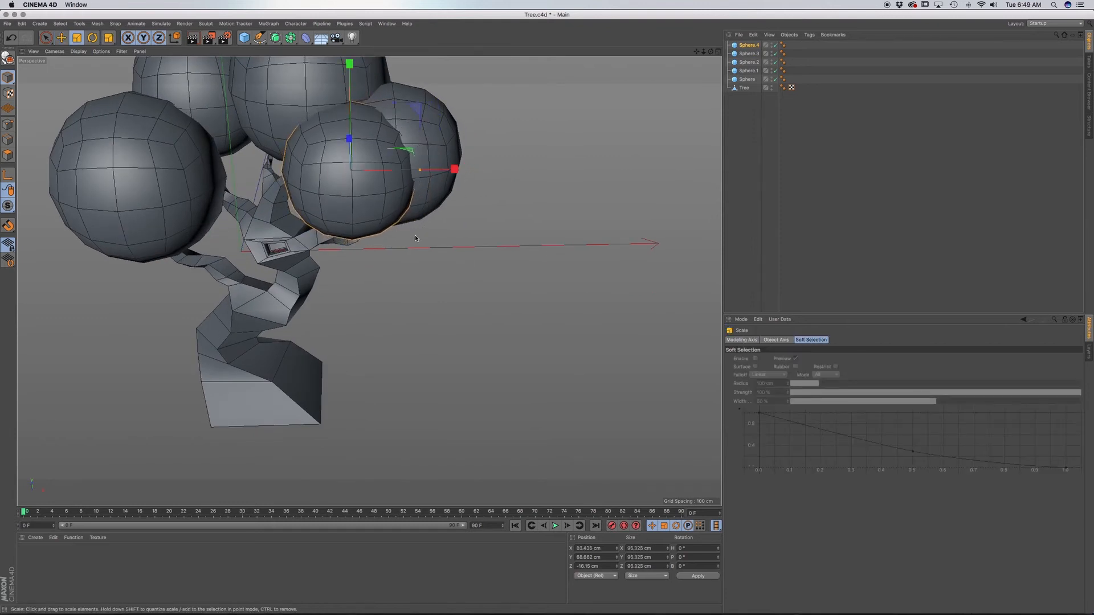
pyautogui.keyDown('alt'); pyautogui.moveTo(369, 281); pyautogui.dragTo(387, 194); pyautogui.keyUp('alt')
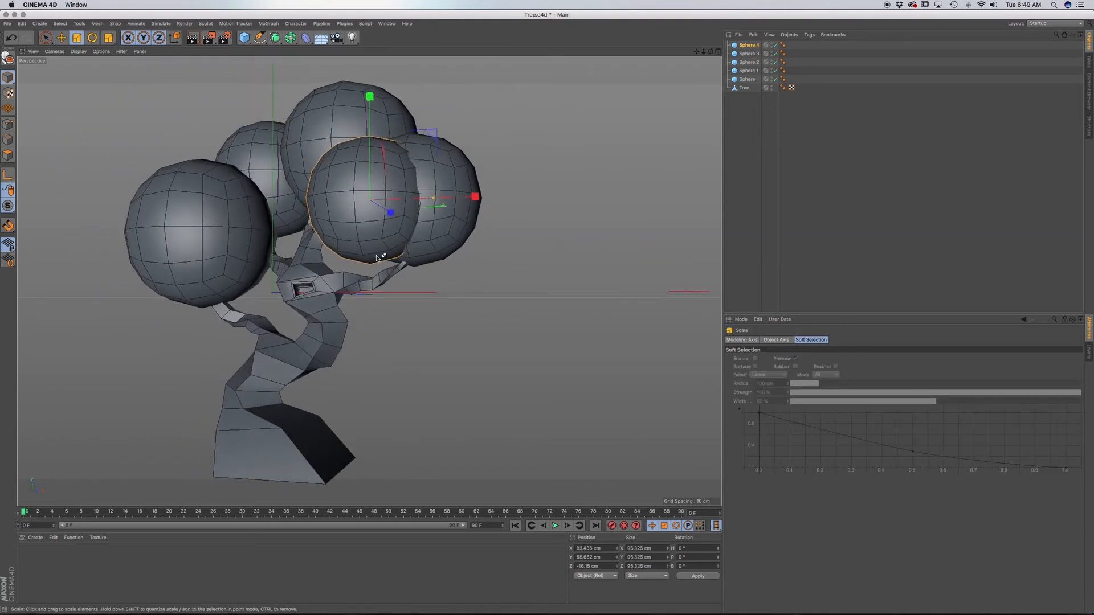
pyautogui.keyDown('alt'); pyautogui.moveTo(372, 263); pyautogui.dragTo(466, 299); pyautogui.keyUp('alt')
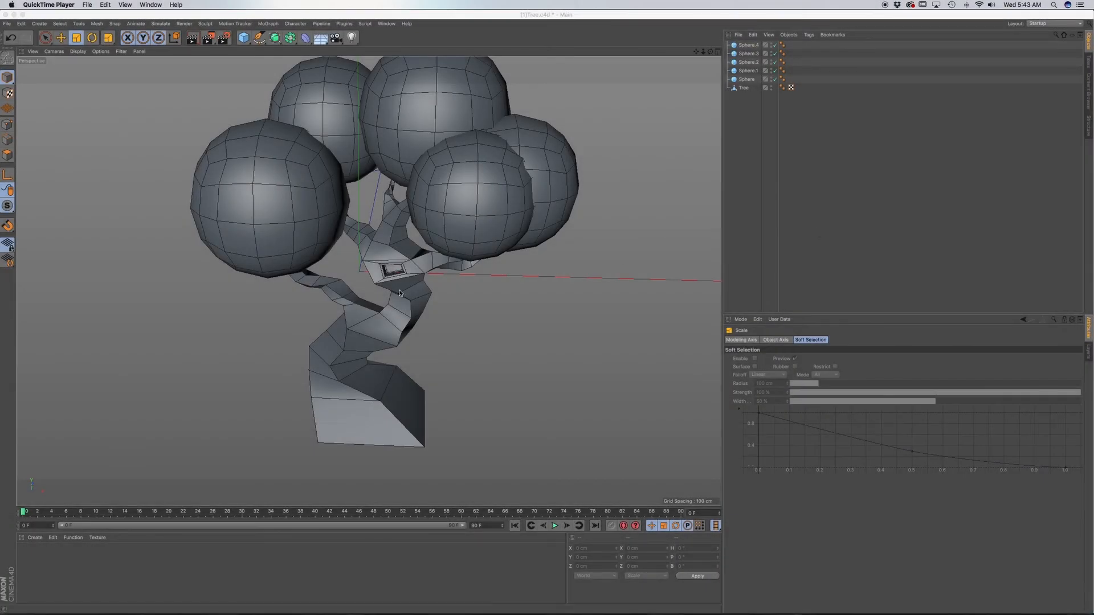
# Select the Tree object and hide all five foliage spheres in the viewport.
pyautogui.keyDown('alt'); pyautogui.moveTo(400, 278); pyautogui.dragTo(399, 293, button='middle'); pyautogui.keyUp('alt')
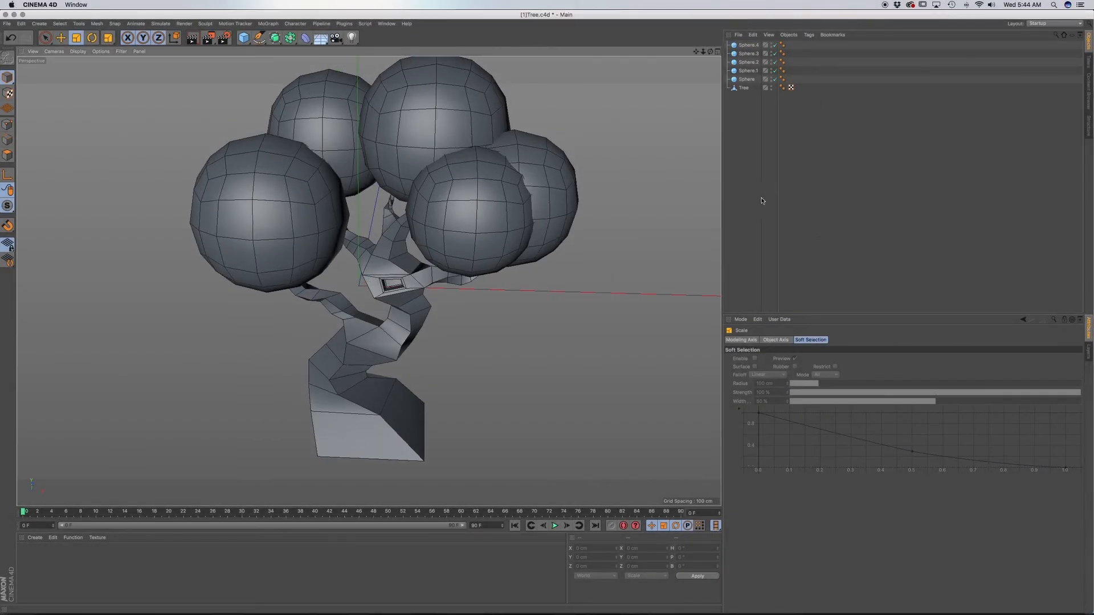
pyautogui.click(753, 130)
pyautogui.click(744, 88)
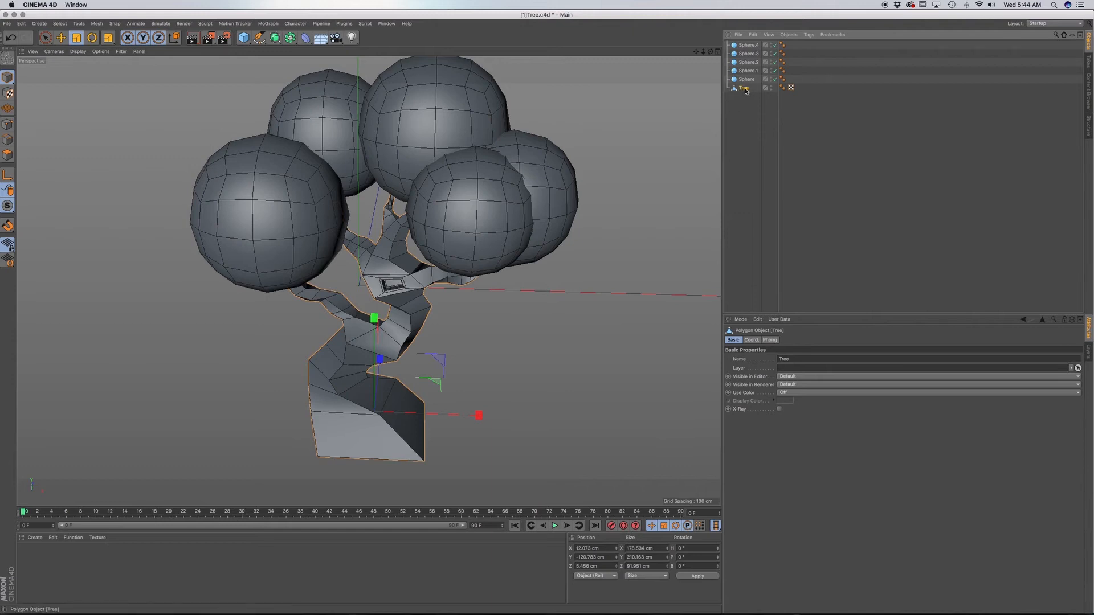
pyautogui.keyDown('alt'); pyautogui.moveTo(334, 330); pyautogui.dragTo(326, 329); pyautogui.keyUp('alt')
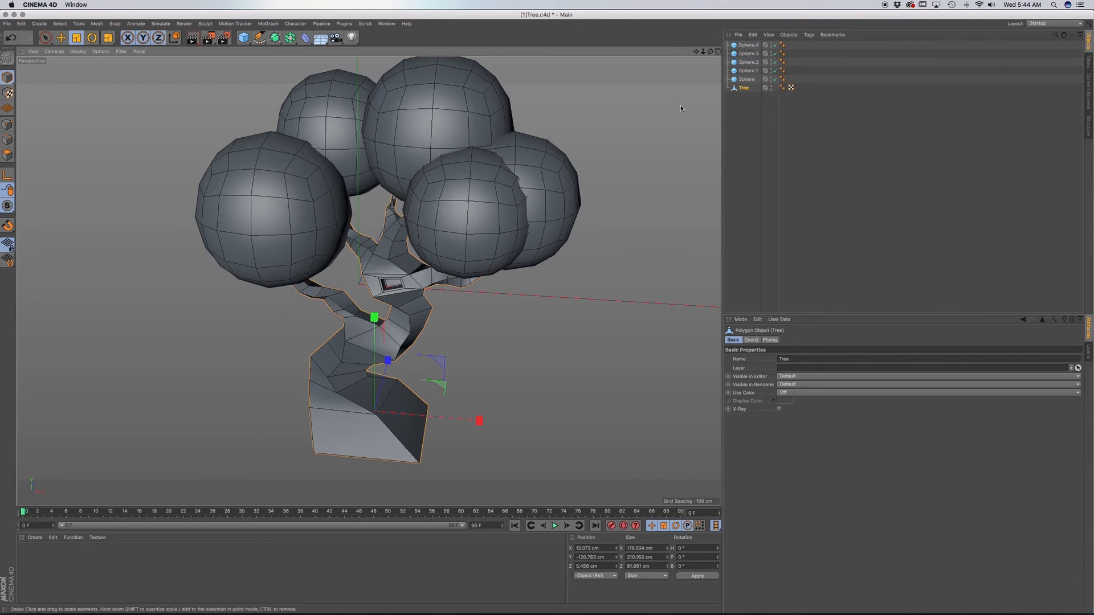
pyautogui.keyDown('alt'); pyautogui.moveTo(771, 46); pyautogui.dragTo(773, 54); pyautogui.keyUp('alt')
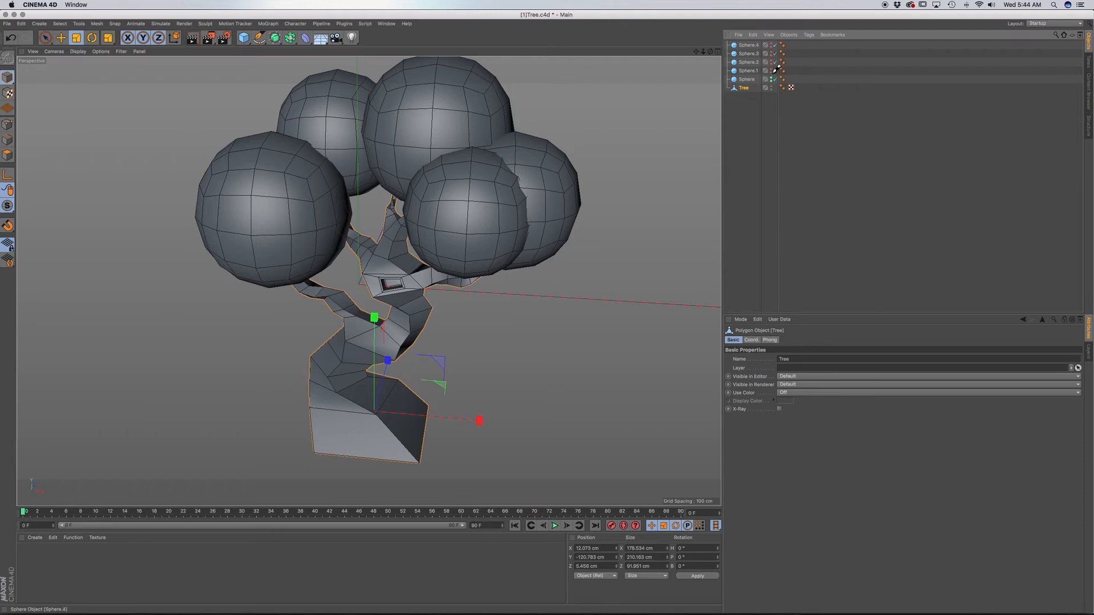
pyautogui.keyDown('alt'); pyautogui.moveTo(775, 77); pyautogui.dragTo(773, 79); pyautogui.keyUp('alt')
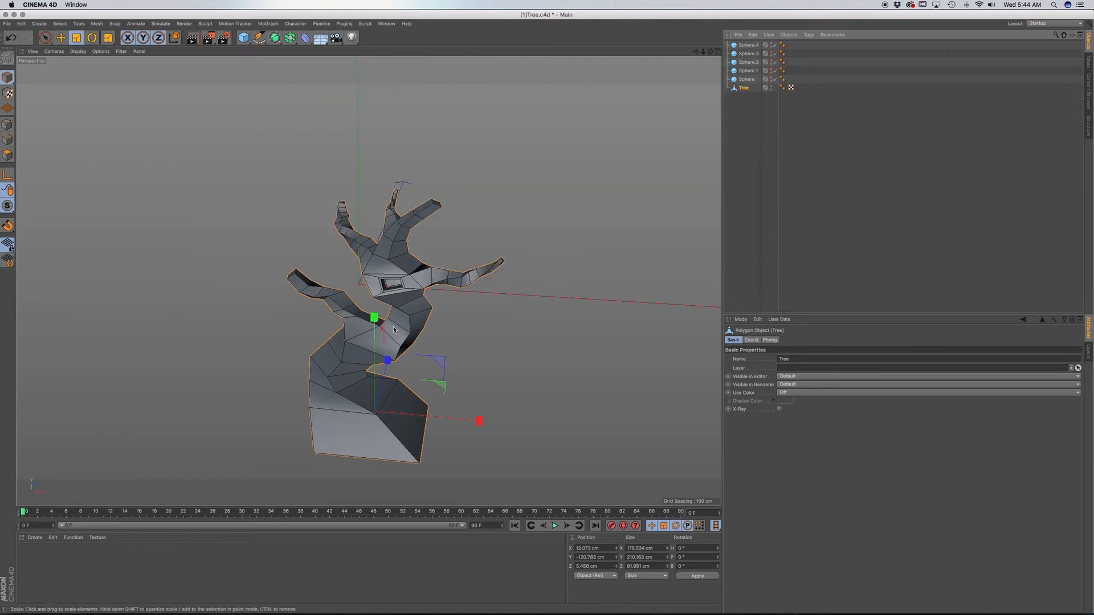
pyautogui.keyDown('alt'); pyautogui.moveTo(405, 330); pyautogui.dragTo(411, 307, button='middle'); pyautogui.keyUp('alt')
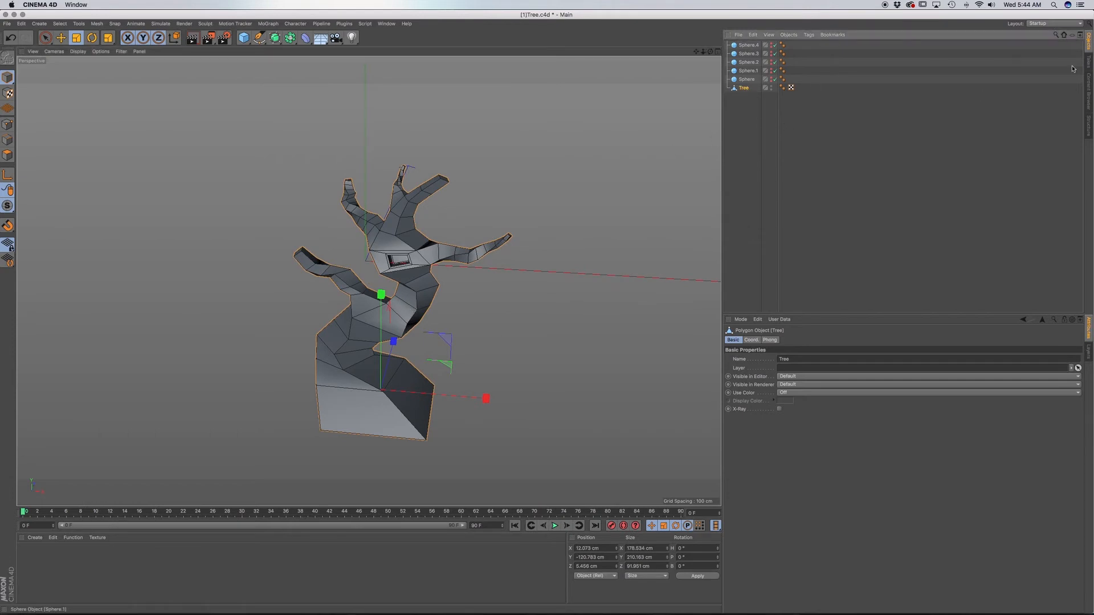
# Switch to the Sculpt layout and make the Tree object sculptable with a first Subdivide at level 0.
pyautogui.click(1052, 24)
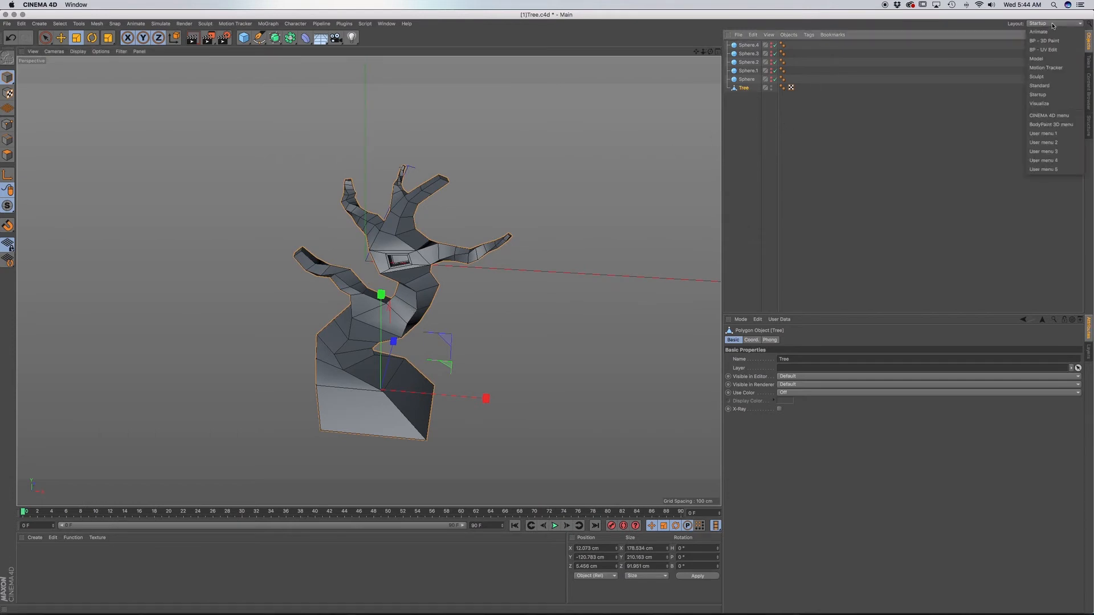
pyautogui.click(1051, 76)
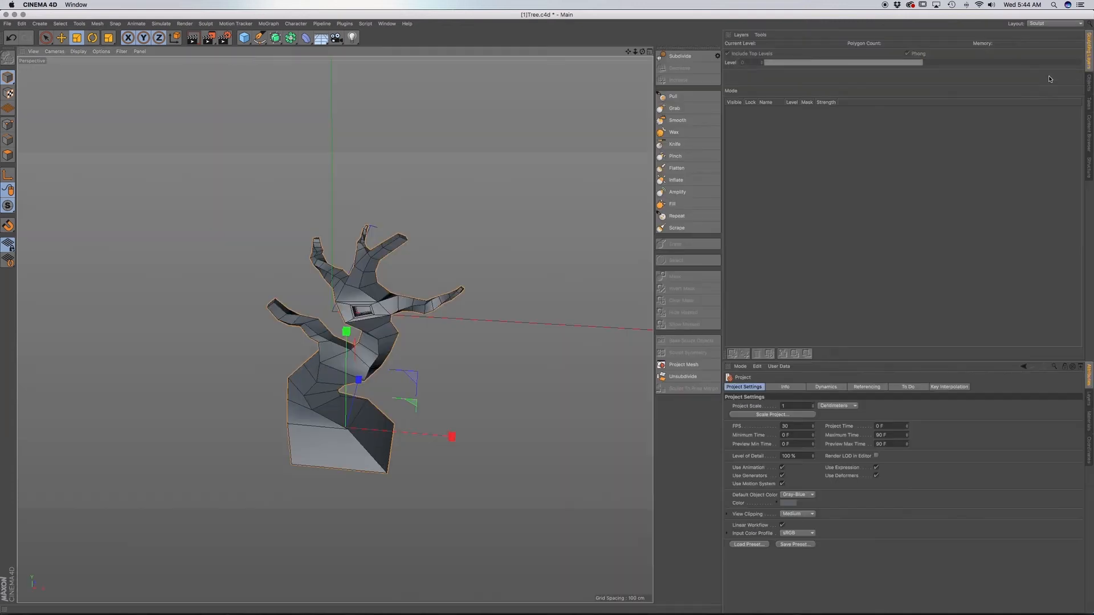
pyautogui.scroll(2, 370, 357)
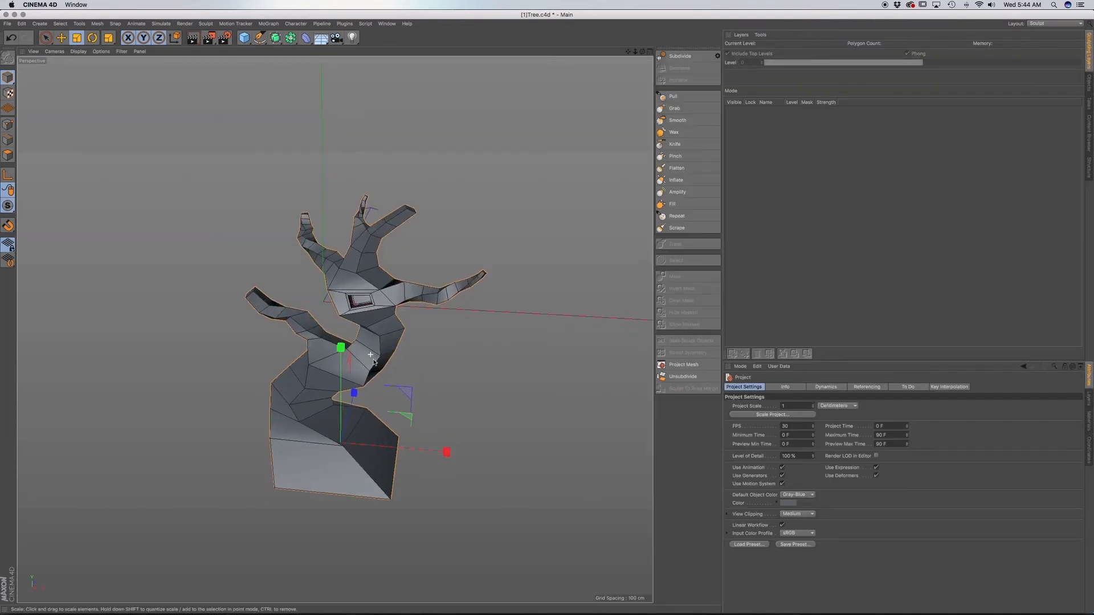
pyautogui.keyDown('alt'); pyautogui.moveTo(371, 357); pyautogui.dragTo(374, 287, button='middle'); pyautogui.keyUp('alt')
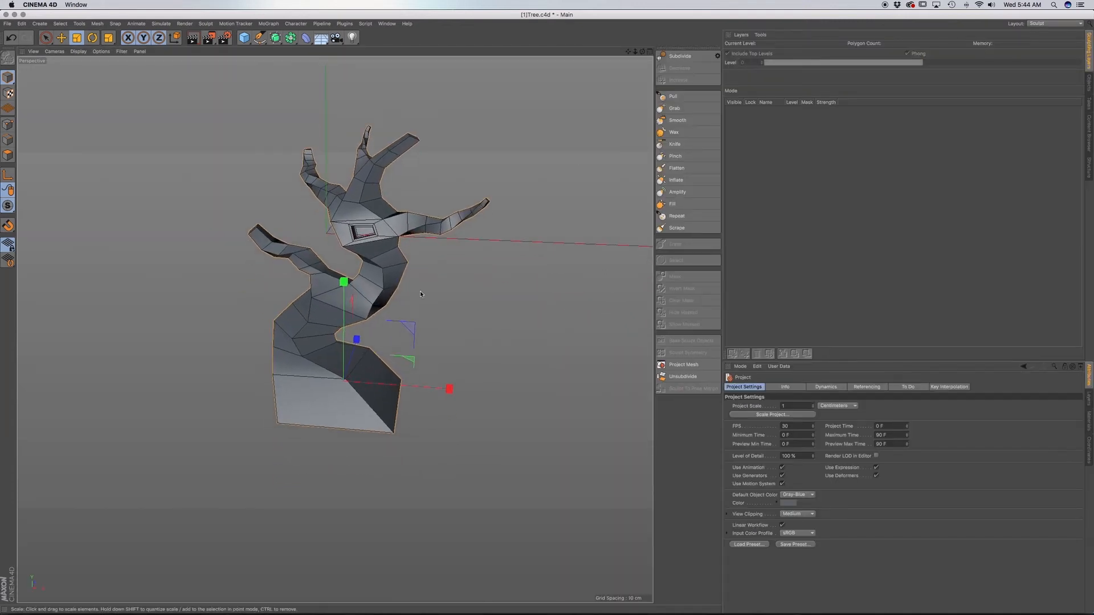
pyautogui.click(689, 58)
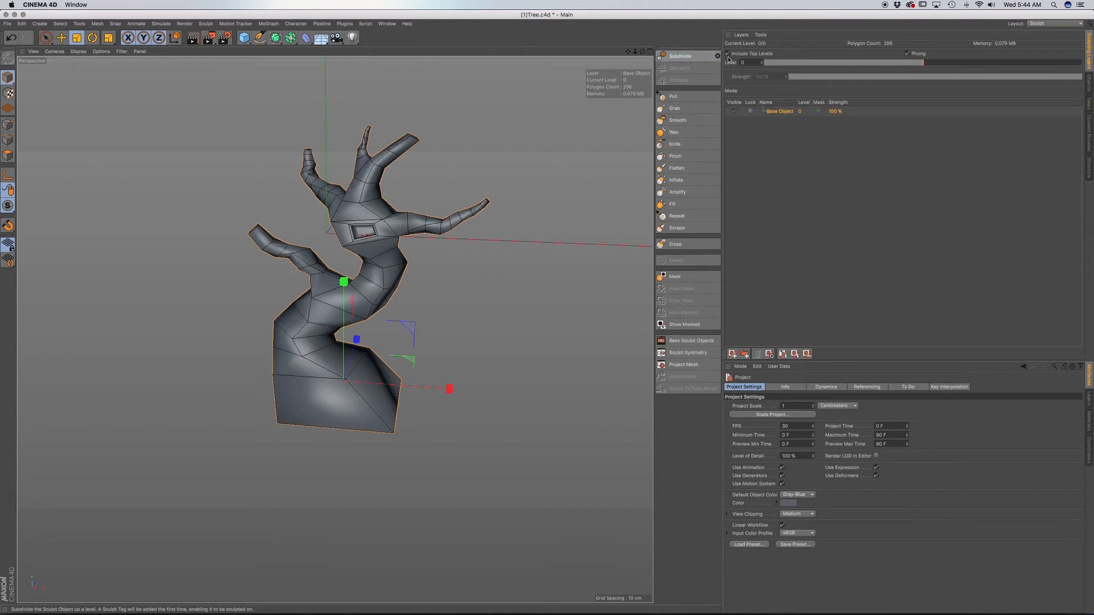
# Inspect the Sculpt tag on the Tree object and return to the sculpting layers.
pyautogui.click(1089, 84)
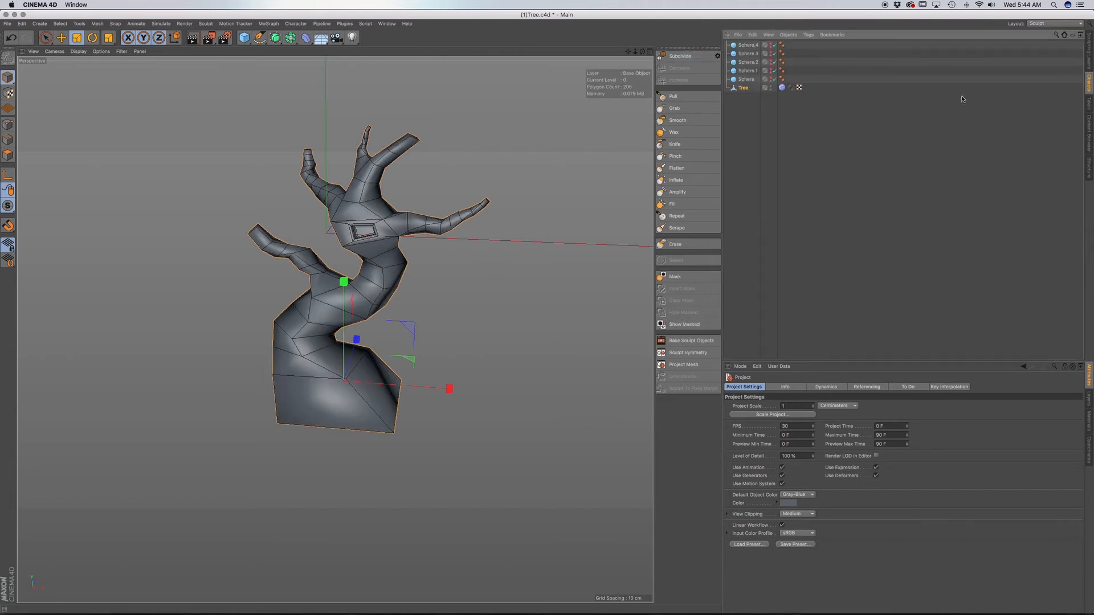
pyautogui.click(783, 88)
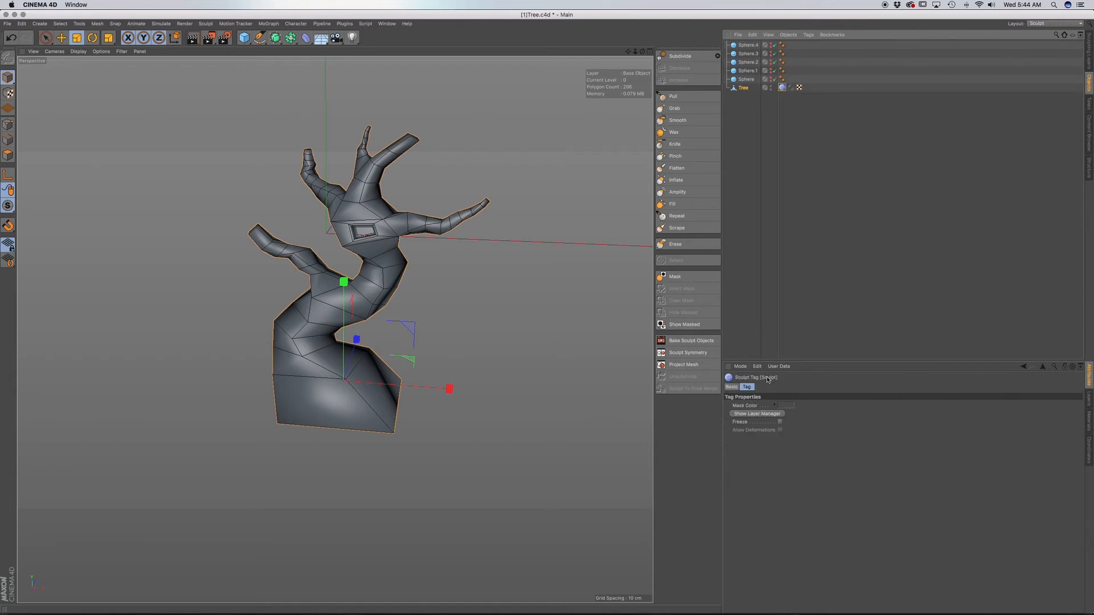
pyautogui.click(1090, 48)
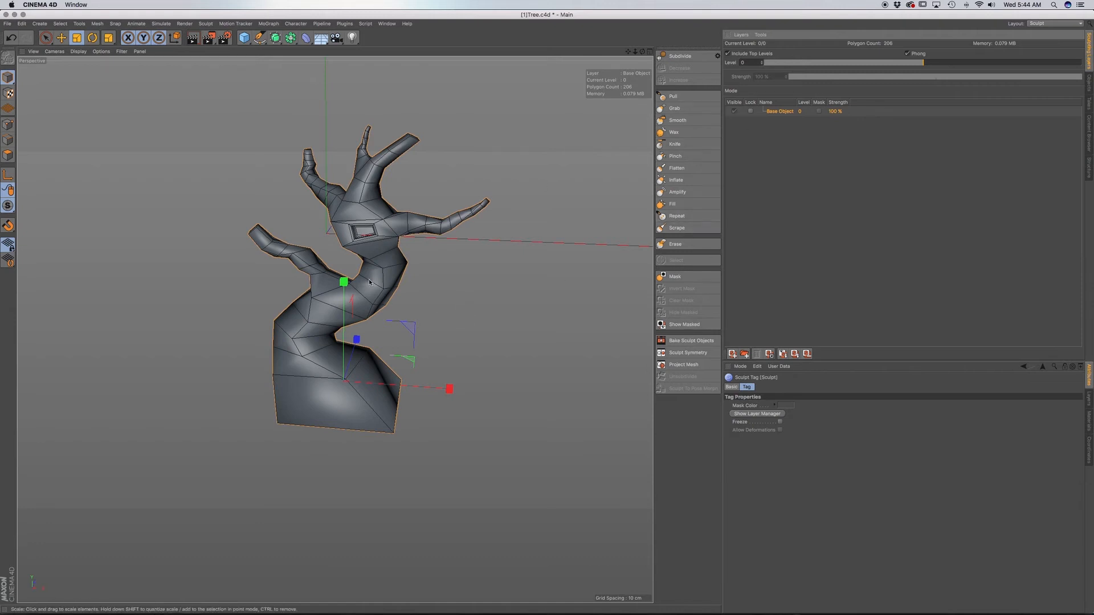
# Subdivide the Tree sculpt object twice to reach level 2.
pyautogui.moveTo(348, 284)
pyautogui.keyDown('alt'); pyautogui.mouseDown()
pyautogui.moveTo(343, 294)
pyautogui.moveTo(422, 306)
pyautogui.moveTo(402, 303)
pyautogui.moveTo(431, 265)
pyautogui.mouseUp(); pyautogui.keyUp('alt')
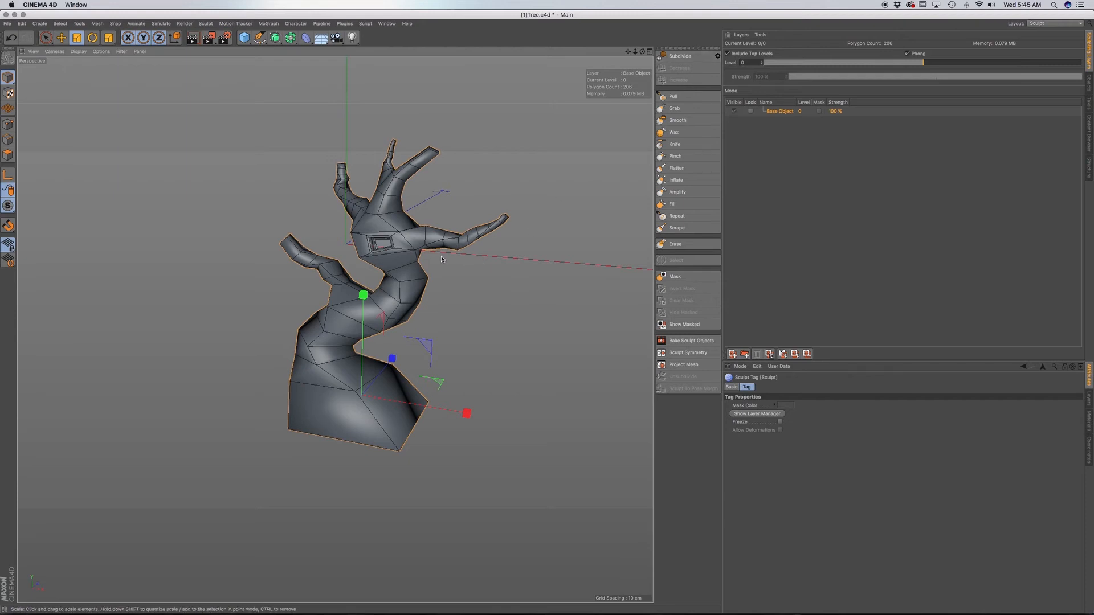
pyautogui.keyDown('alt'); pyautogui.moveTo(408, 292); pyautogui.dragTo(431, 257); pyautogui.keyUp('alt')
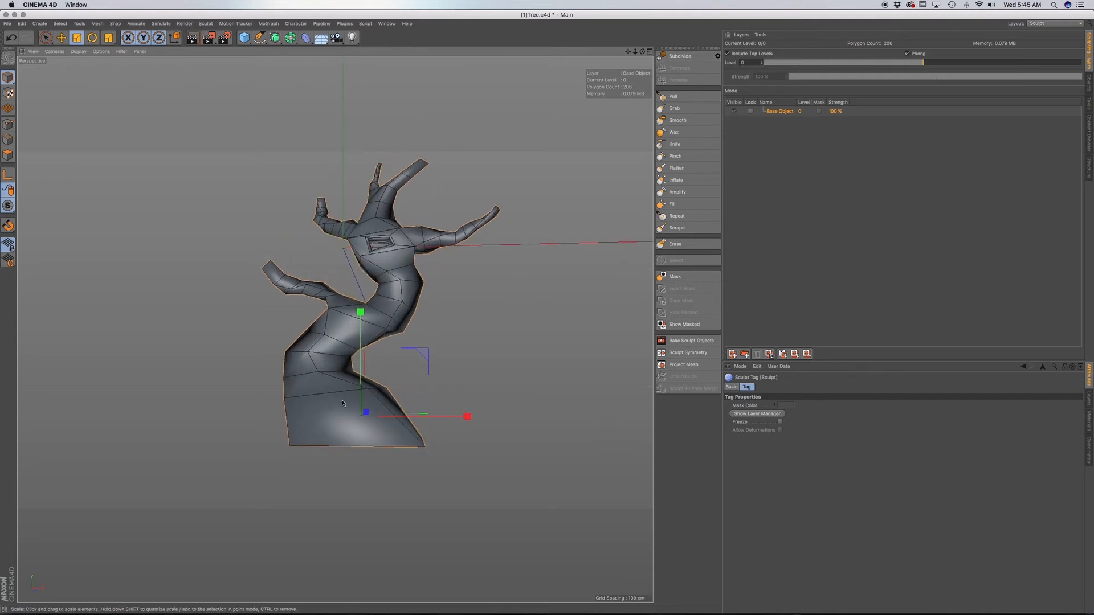
pyautogui.keyDown('alt'); pyautogui.moveTo(351, 363); pyautogui.dragTo(382, 317); pyautogui.keyUp('alt')
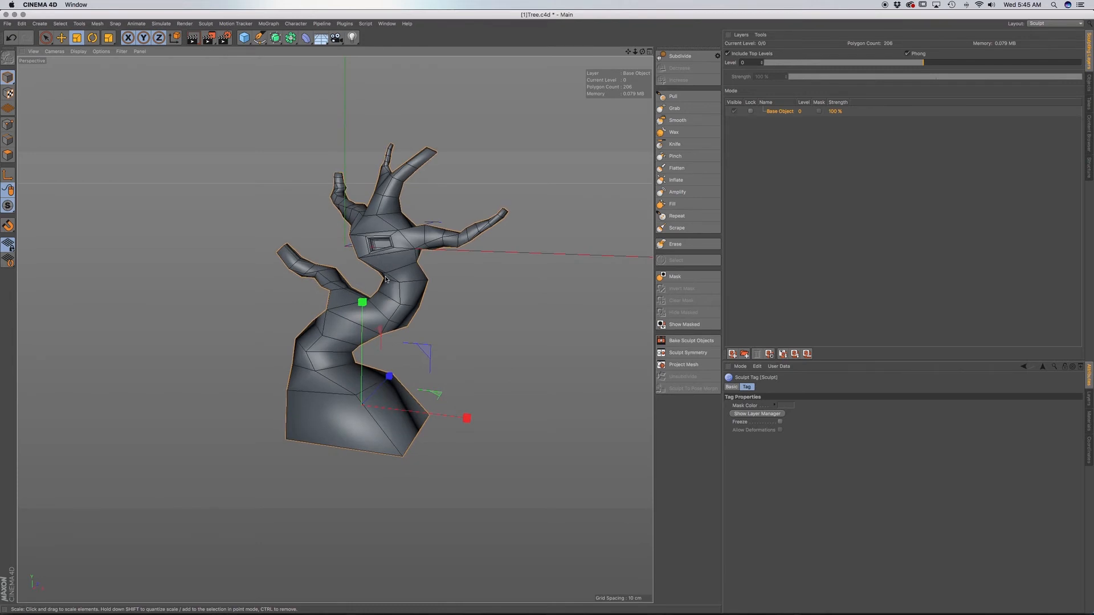
pyautogui.keyDown('alt'); pyautogui.moveTo(386, 279); pyautogui.dragTo(406, 261); pyautogui.keyUp('alt')
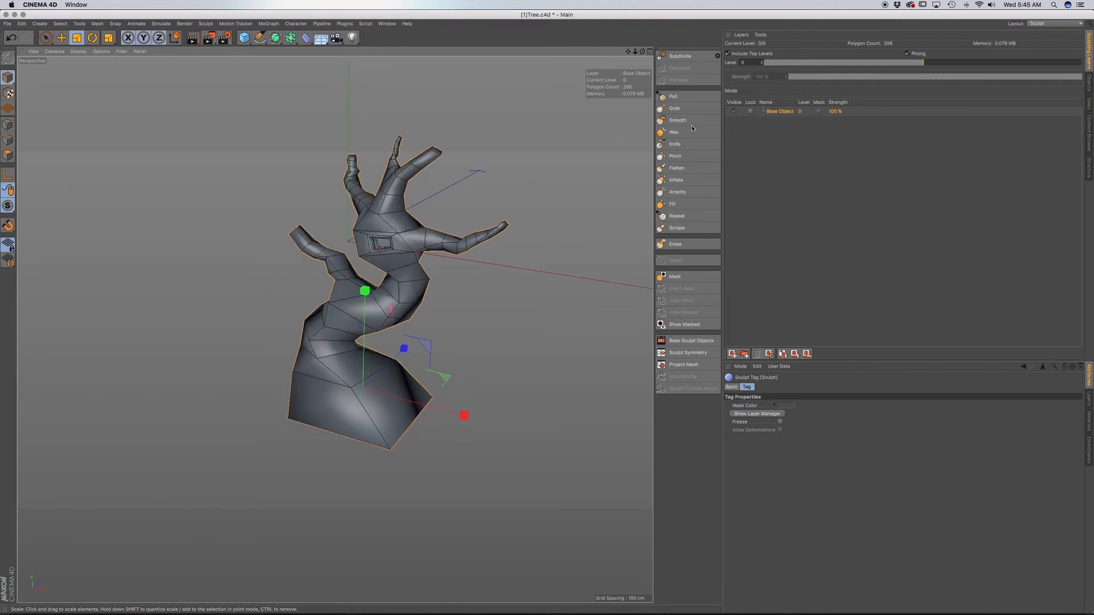
pyautogui.click(692, 56)
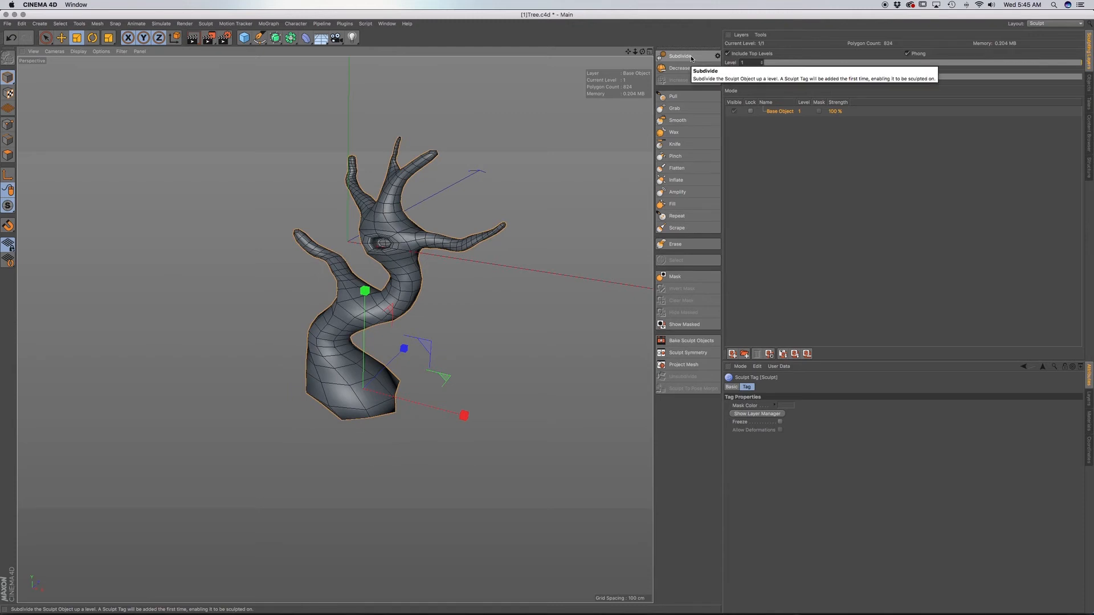
pyautogui.click(692, 58)
# Activate the Knife sculpt brush for the trunk base and subdivide the tree further to level 4.
pyautogui.keyDown('alt'); pyautogui.moveTo(414, 302); pyautogui.dragTo(377, 352); pyautogui.keyUp('alt')
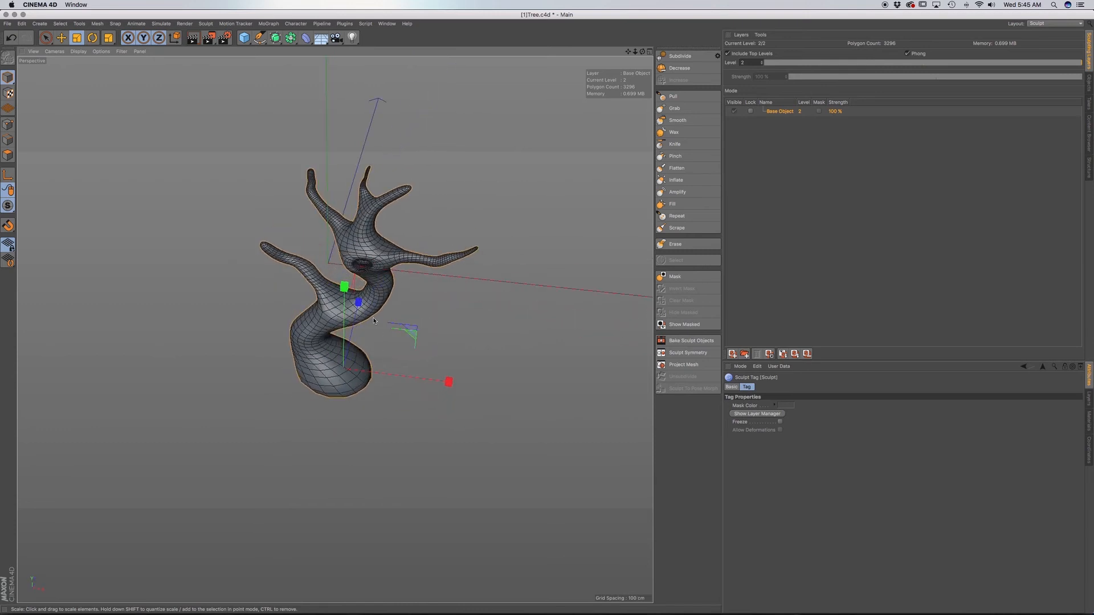
pyautogui.scroll(5, 374, 320)
pyautogui.keyDown('alt'); pyautogui.moveTo(366, 305); pyautogui.dragTo(322, 337); pyautogui.keyUp('alt')
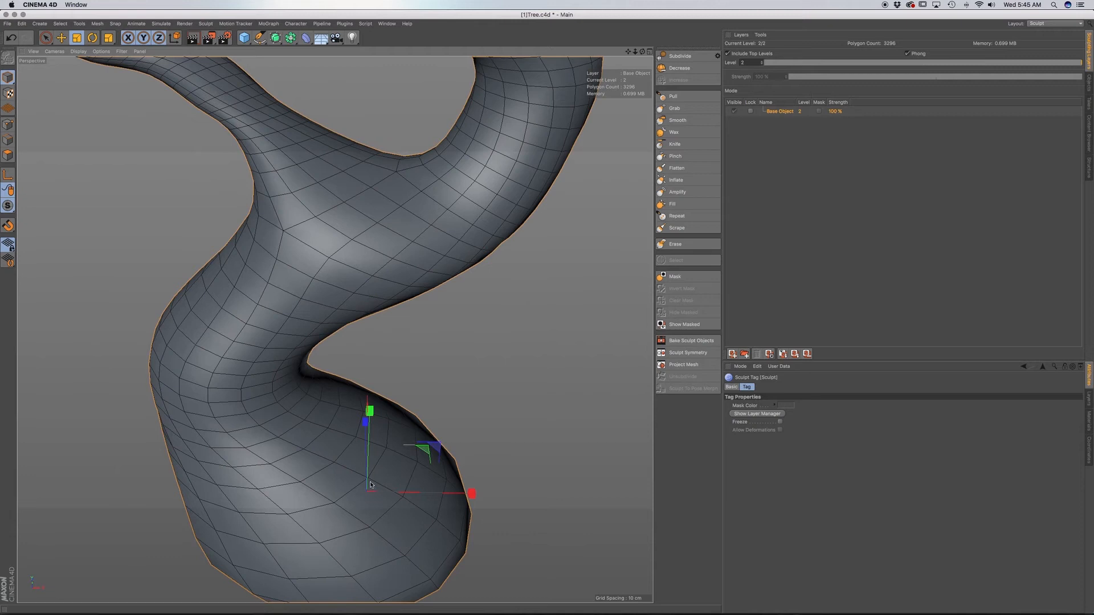
pyautogui.keyDown('alt'); pyautogui.moveTo(287, 317); pyautogui.dragTo(288, 299, button='middle'); pyautogui.keyUp('alt')
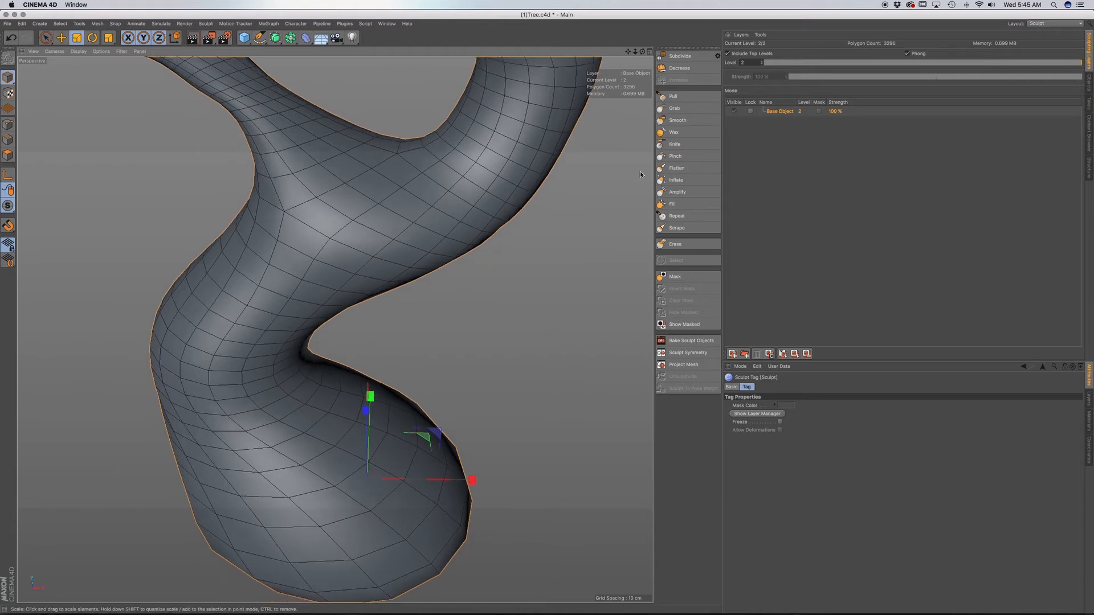
pyautogui.click(690, 145)
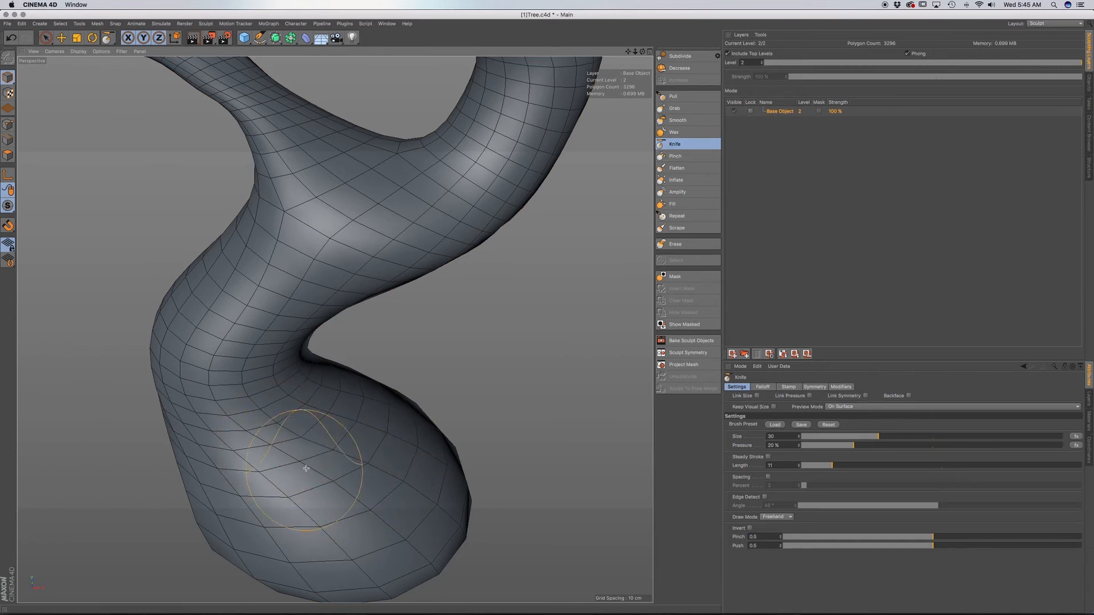
pyautogui.moveTo(334, 327)
pyautogui.keyDown('alt'); pyautogui.mouseDown()
pyautogui.moveTo(315, 413)
pyautogui.moveTo(367, 413)
pyautogui.moveTo(367, 446)
pyautogui.moveTo(351, 451)
pyautogui.mouseUp(); pyautogui.keyUp('alt')
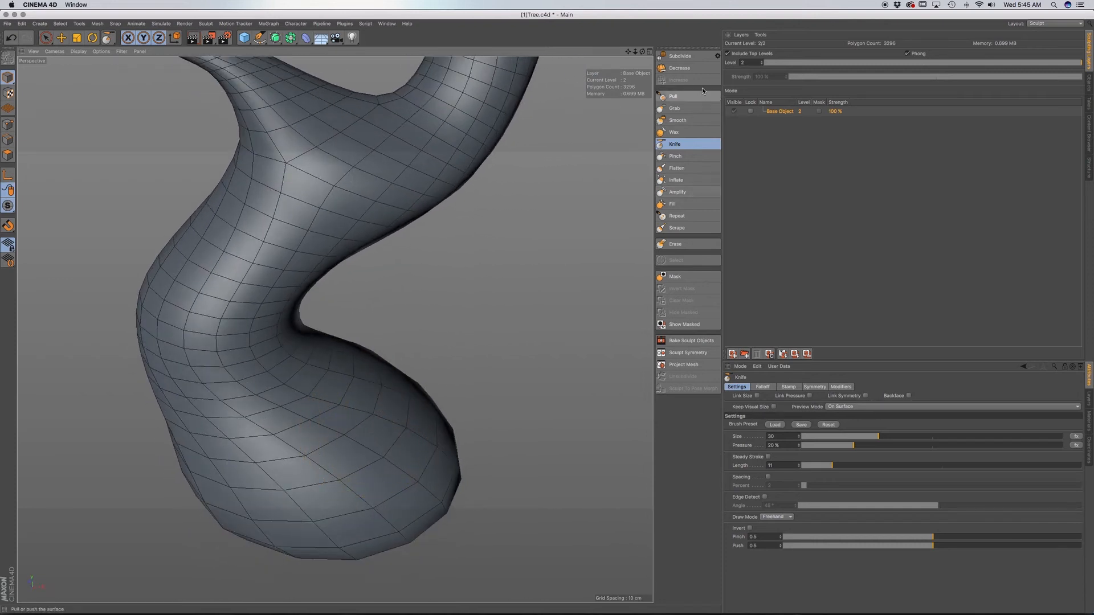
pyautogui.click(699, 56)
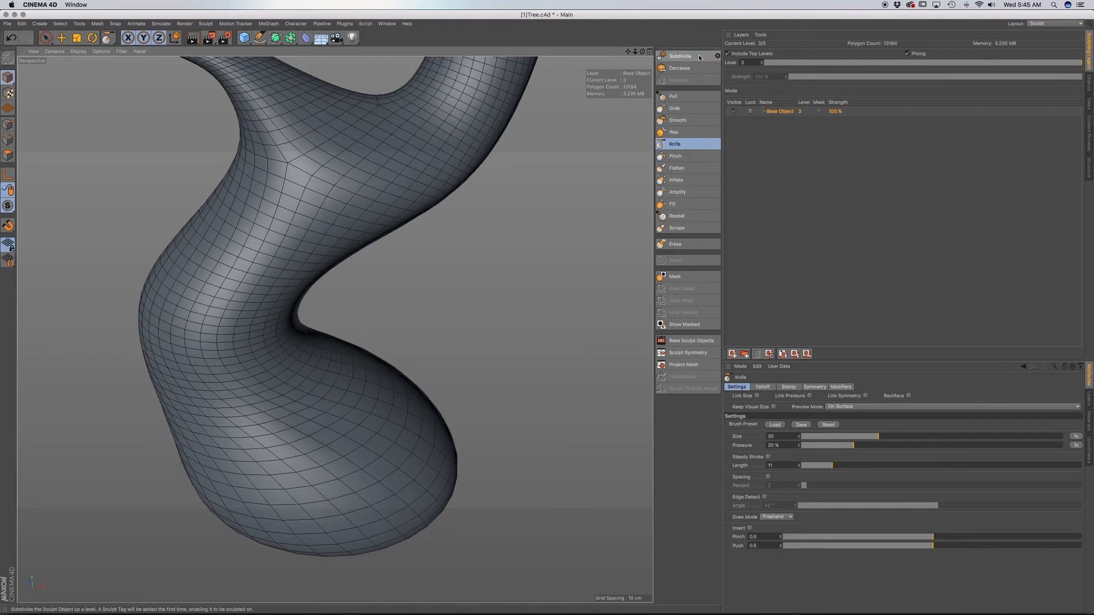
pyautogui.click(699, 57)
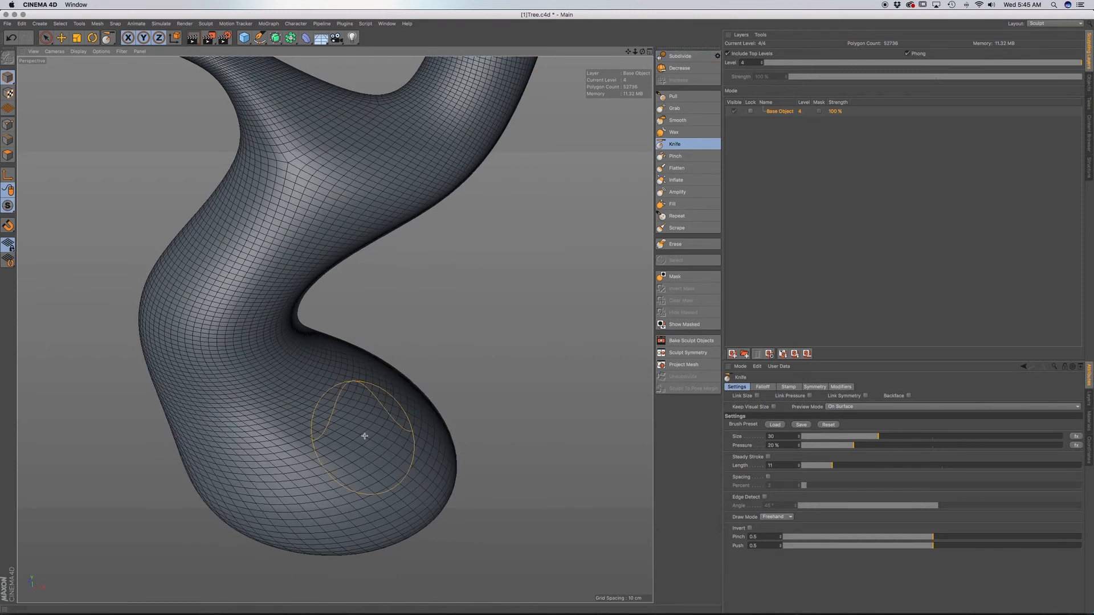
# Set the viewport display to Gouraud shading without mesh lines.
pyautogui.keyDown('alt'); pyautogui.moveTo(358, 449); pyautogui.dragTo(374, 438, button='middle'); pyautogui.keyUp('alt')
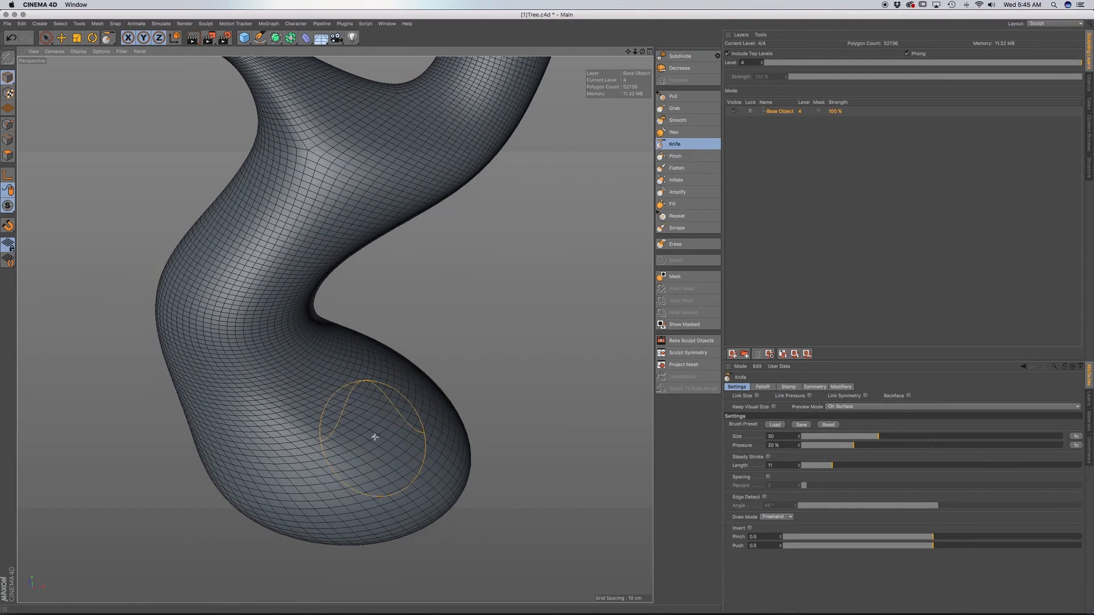
pyautogui.press('n')
pyautogui.press('a')
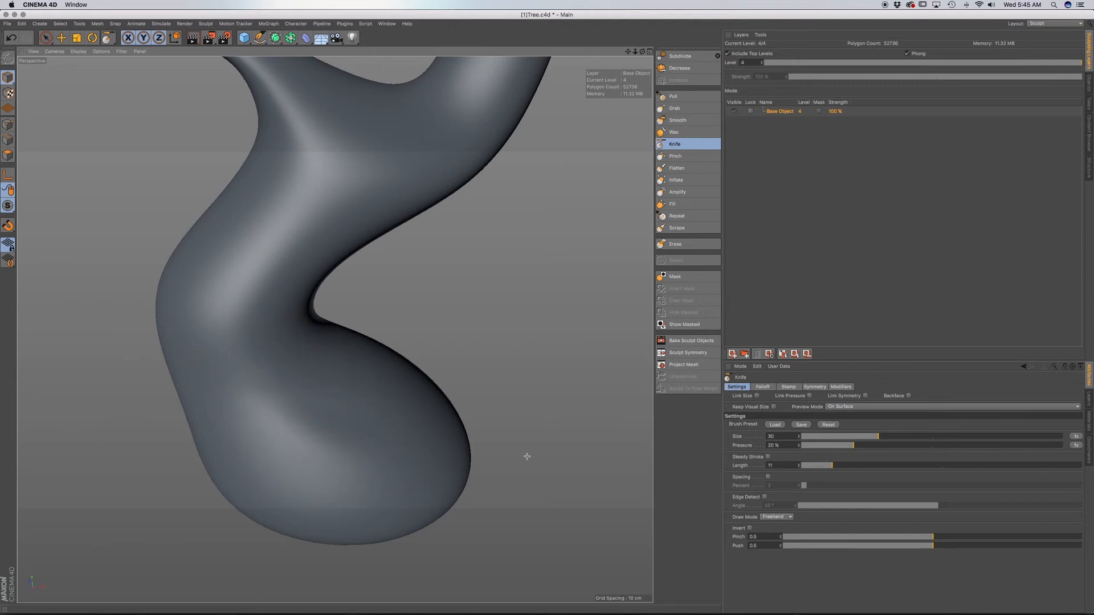
# Set the Knife brush size to about 18 and pressure to 7.3%, and carve a shallow crease into the trunk base.
pyautogui.moveTo(852, 436); pyautogui.dragTo(845, 437)
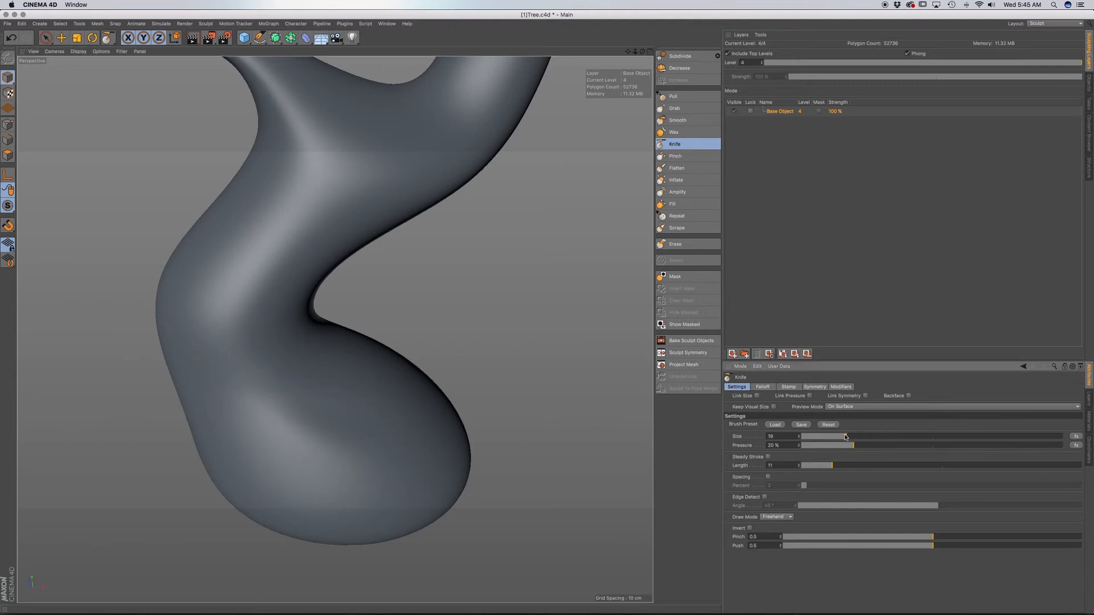
pyautogui.moveTo(317, 464); pyautogui.dragTo(293, 450)
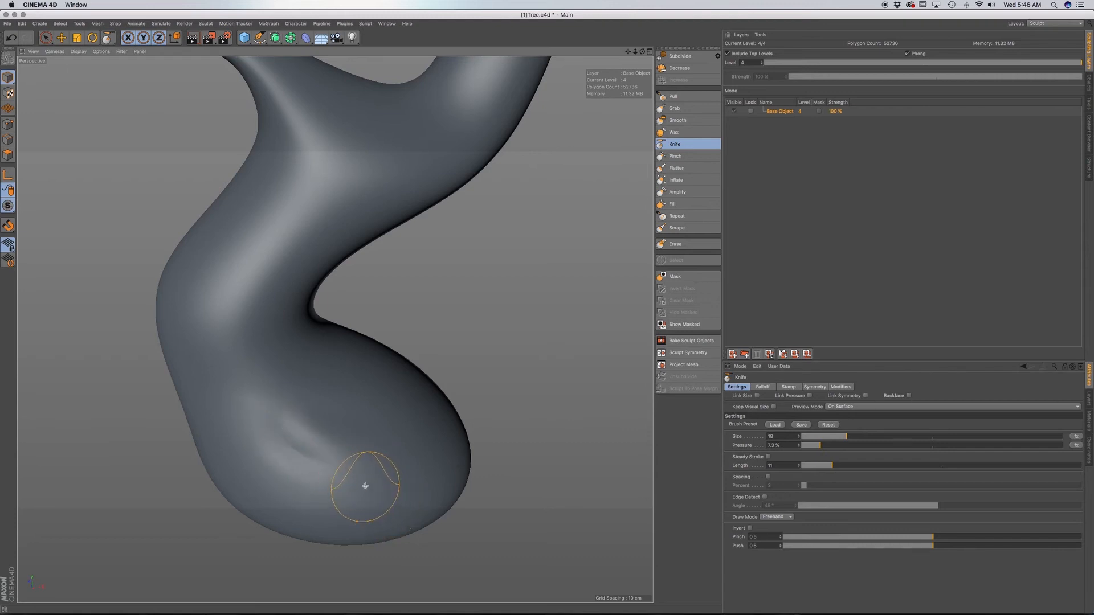
pyautogui.moveTo(360, 478)
pyautogui.keyDown('alt'); pyautogui.mouseDown()
pyautogui.moveTo(397, 456)
pyautogui.moveTo(384, 472)
pyautogui.moveTo(337, 326)
pyautogui.mouseUp(); pyautogui.keyUp('alt')
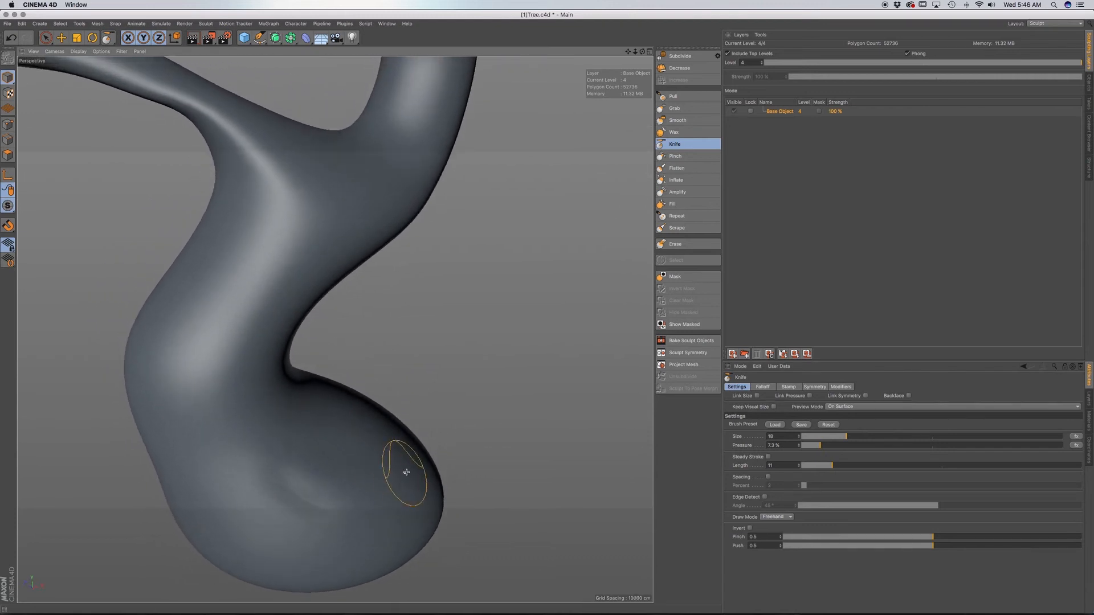
# Compare the trunk mesh with the reference sketch in the front view, briefly hiding the Tree object and showing it again.
pyautogui.keyDown('alt'); pyautogui.moveTo(407, 473); pyautogui.dragTo(422, 448); pyautogui.keyUp('alt')
pyautogui.scroll(-3, 406, 466)
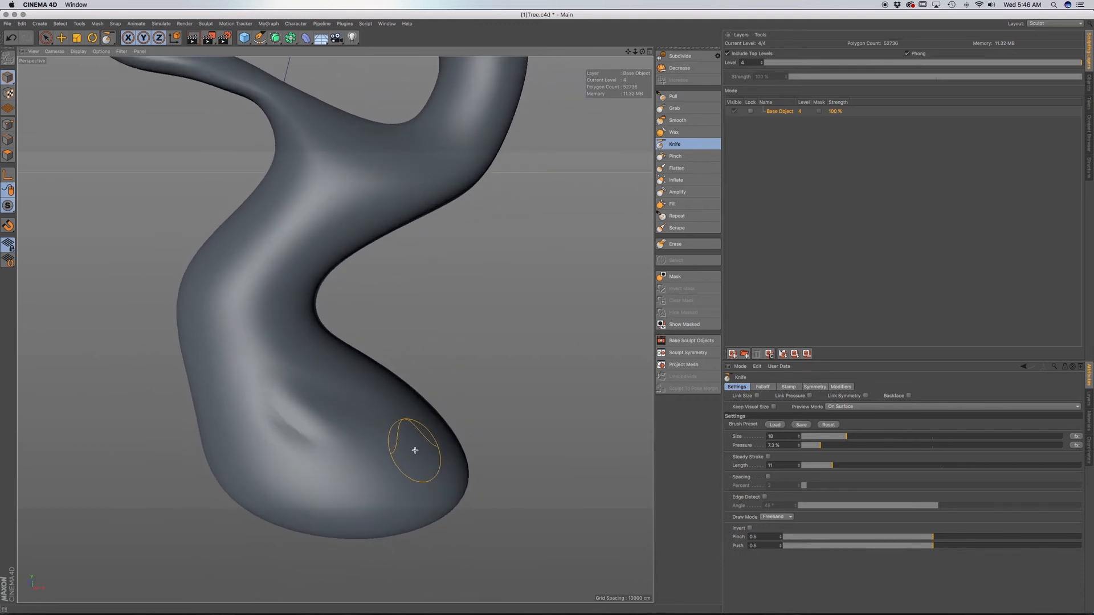
pyautogui.press('F4')
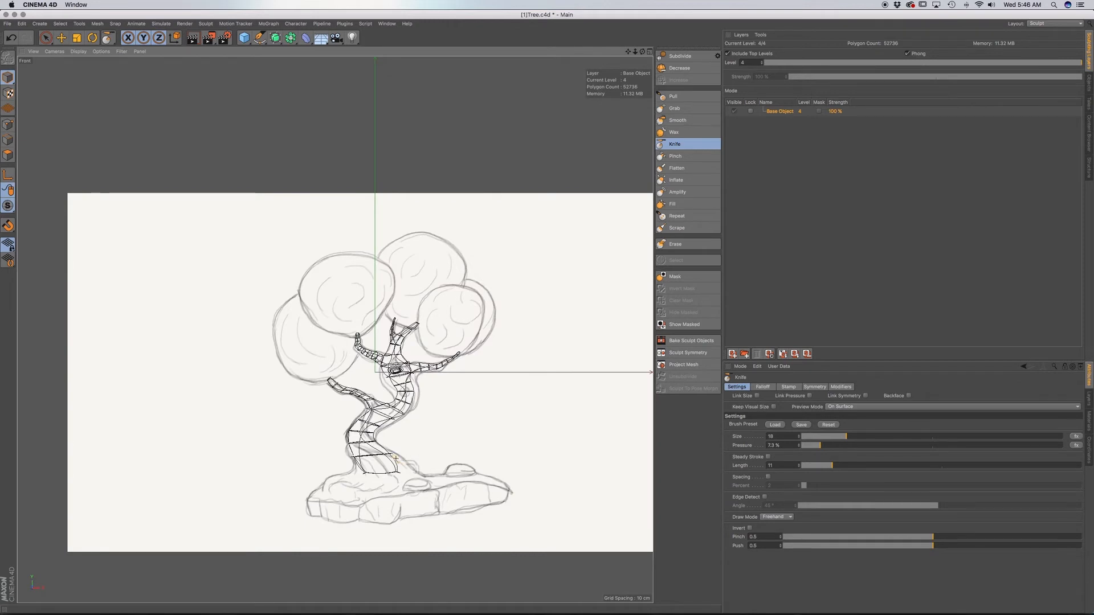
pyautogui.scroll(5, 407, 465)
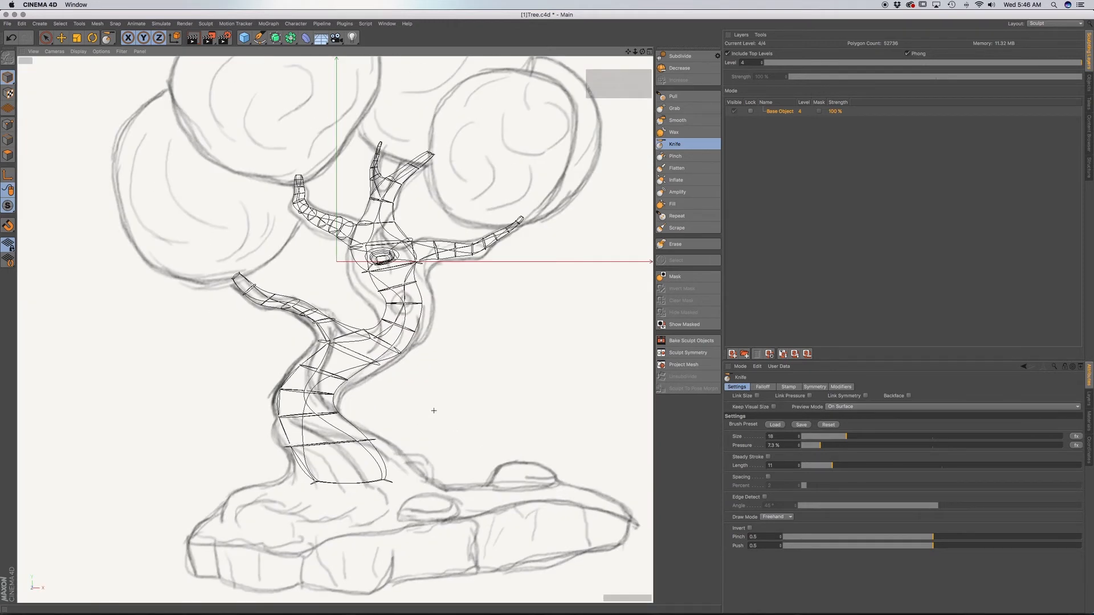
pyautogui.click(1089, 84)
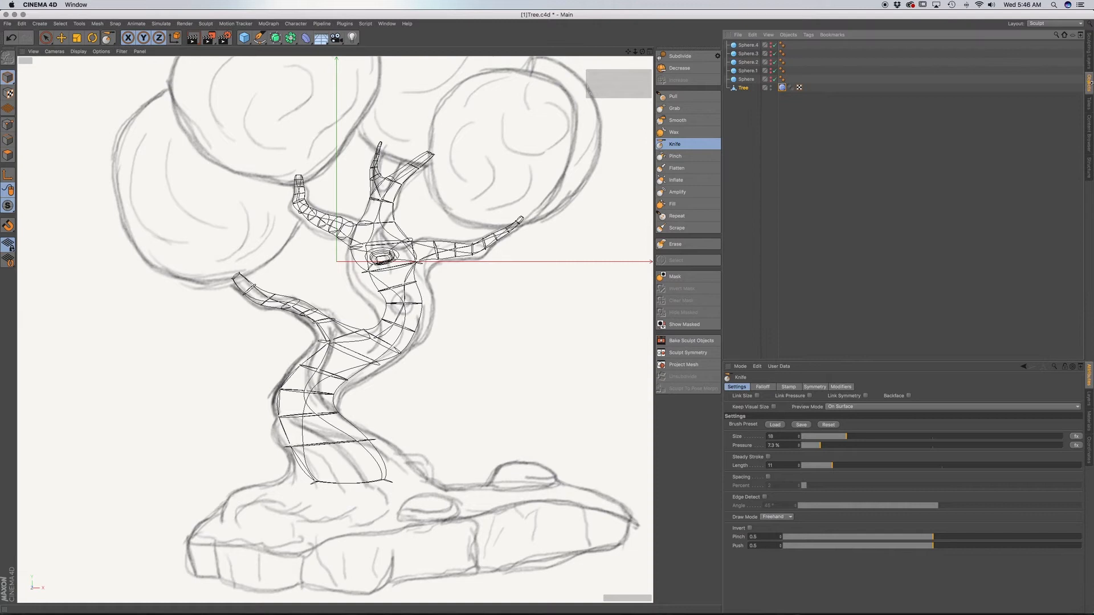
pyautogui.click(844, 113)
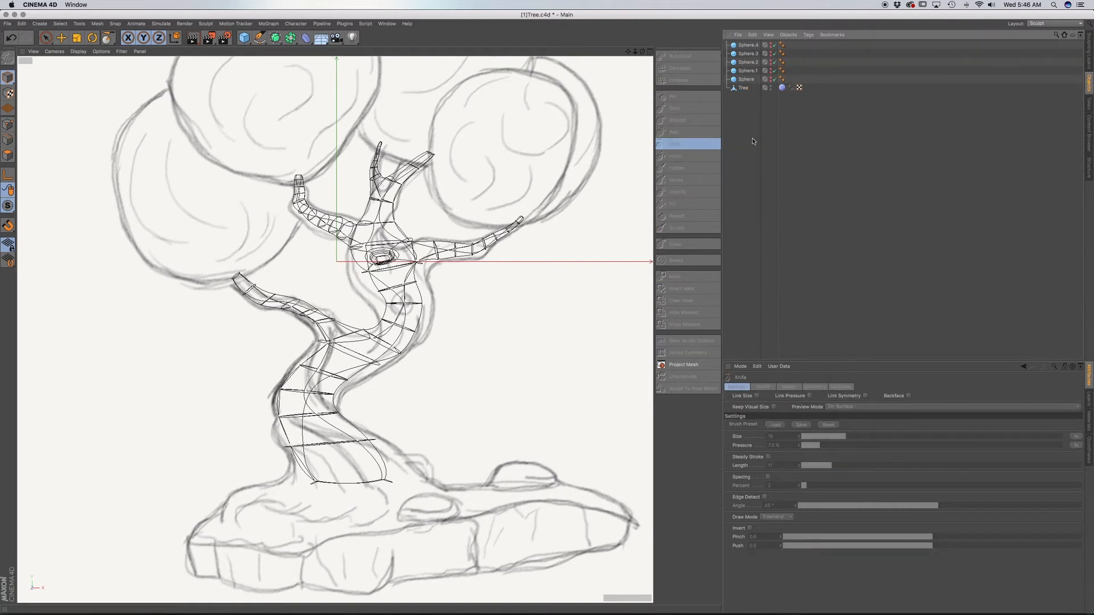
pyautogui.click(771, 87)
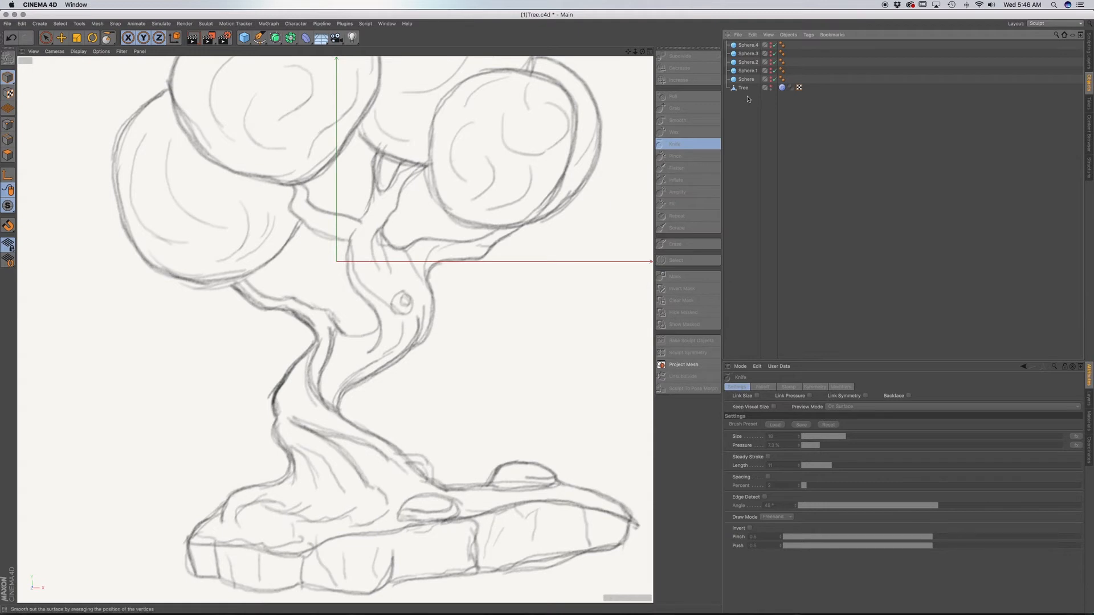
pyautogui.click(771, 87)
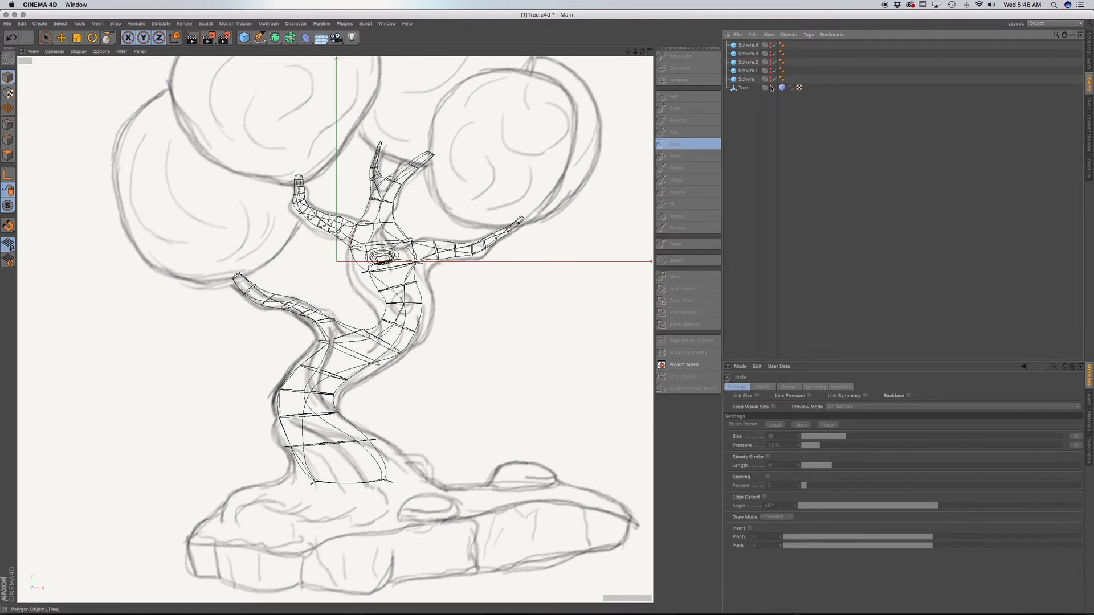
pyautogui.click(1090, 55)
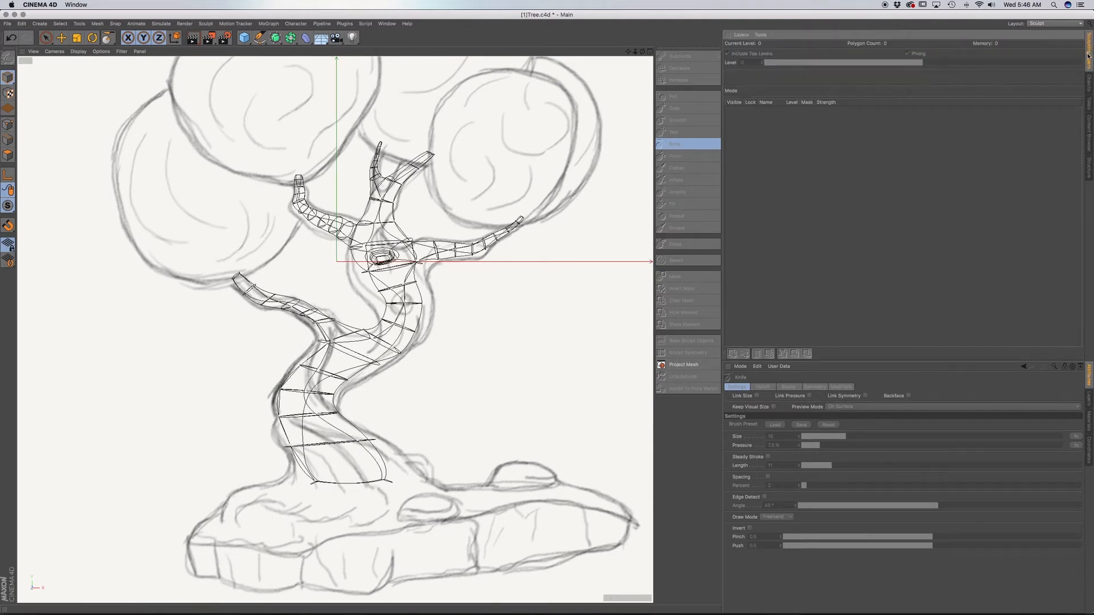
# Return to the perspective view and reselect the Tree object for sculpting with the Knife brush.
pyautogui.press('F1')
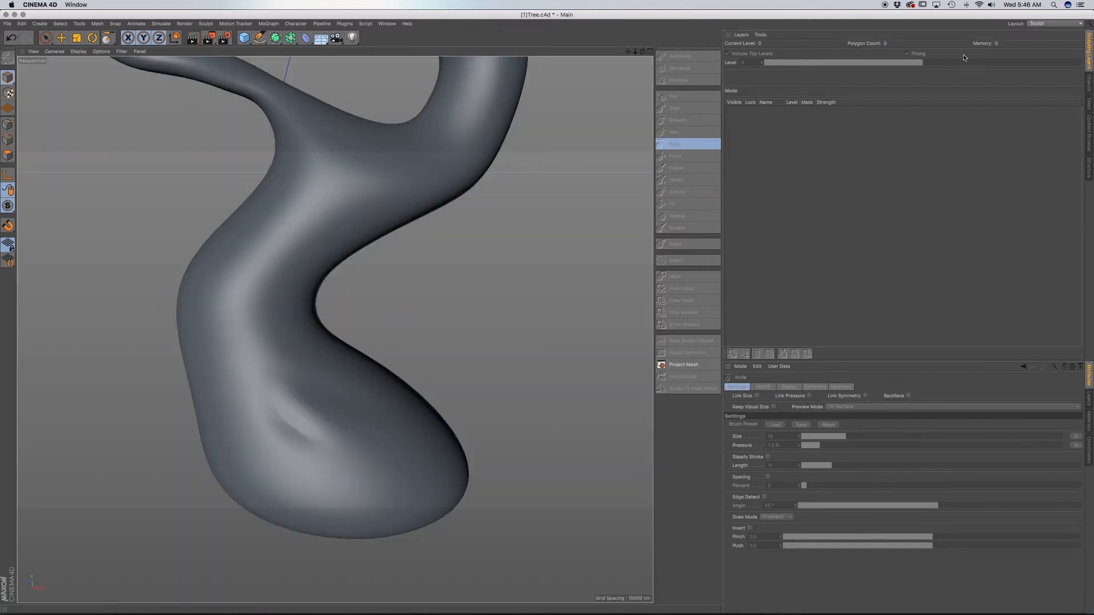
pyautogui.click(1090, 85)
pyautogui.click(745, 88)
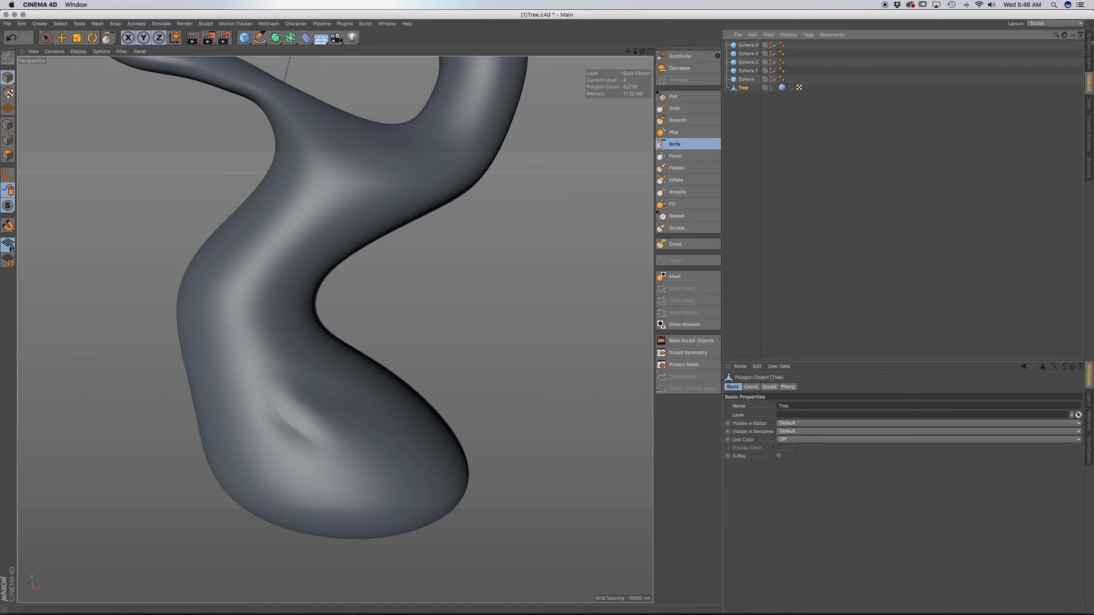
pyautogui.click(1090, 49)
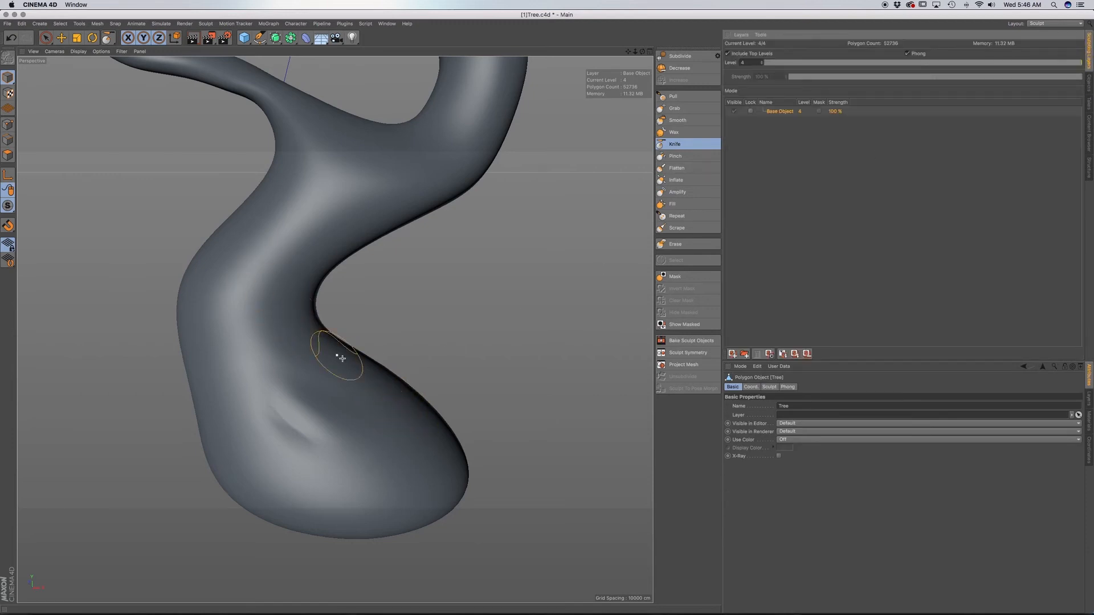
pyautogui.click(692, 147)
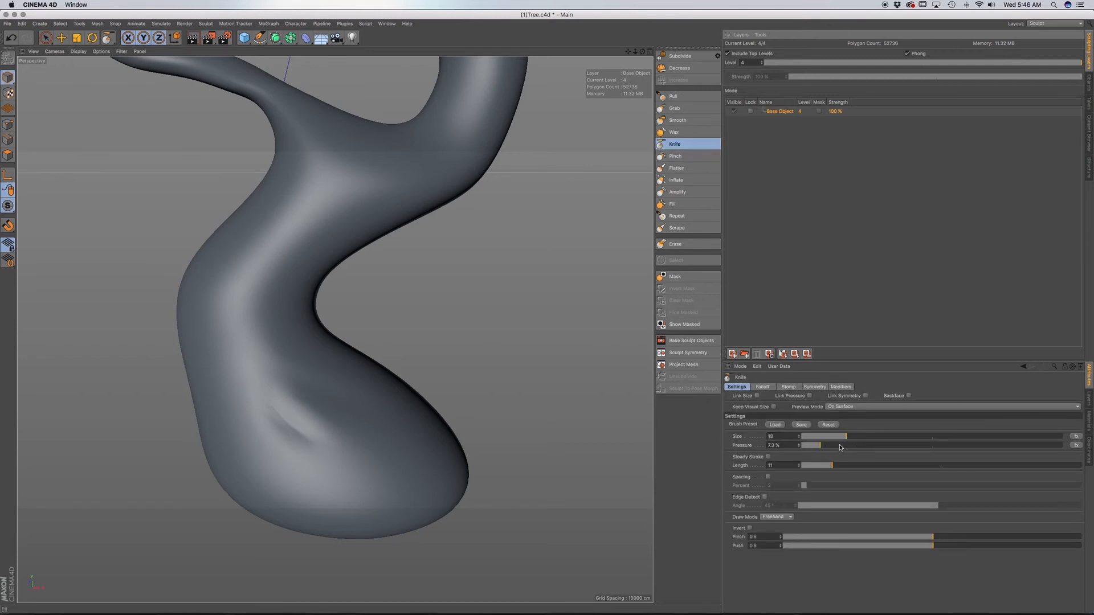
# Try a Knife stroke on the trunk base at 56.6% pressure, and undo it.
pyautogui.moveTo(840, 447); pyautogui.dragTo(902, 445)
pyautogui.moveTo(378, 416); pyautogui.dragTo(312, 378)
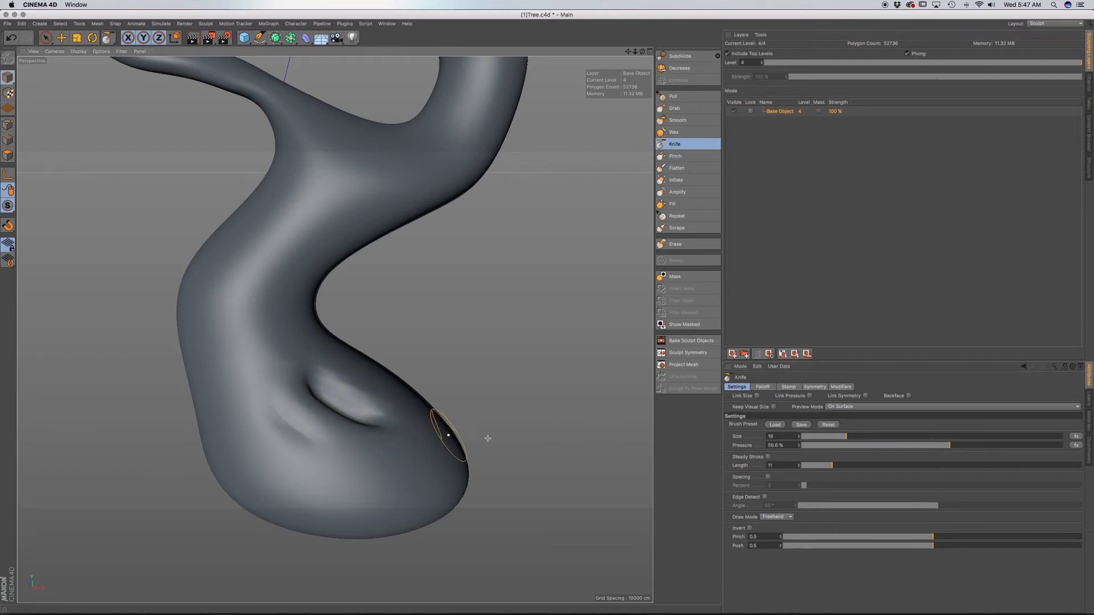
pyautogui.press('super+z')
# Set the Knife pressure to 4.1% and carve a crease from the trunk base along the inner bend.
pyautogui.moveTo(839, 451); pyautogui.dragTo(817, 450)
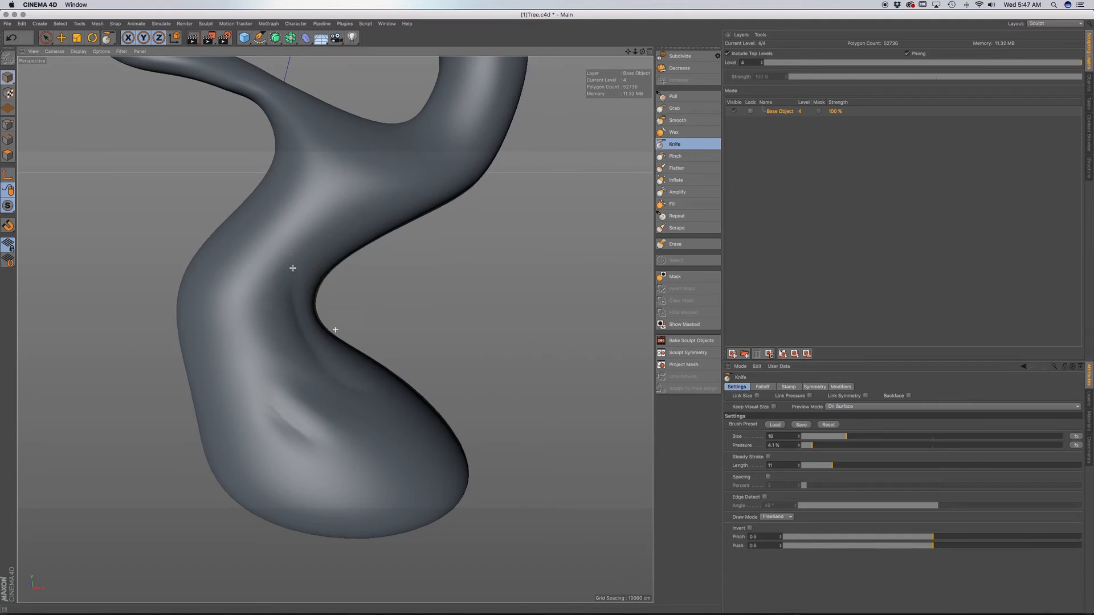
pyautogui.keyDown('alt'); pyautogui.moveTo(296, 268); pyautogui.dragTo(313, 371, button='middle'); pyautogui.keyUp('alt')
pyautogui.keyDown('alt'); pyautogui.moveTo(307, 375); pyautogui.dragTo(292, 340); pyautogui.keyUp('alt')
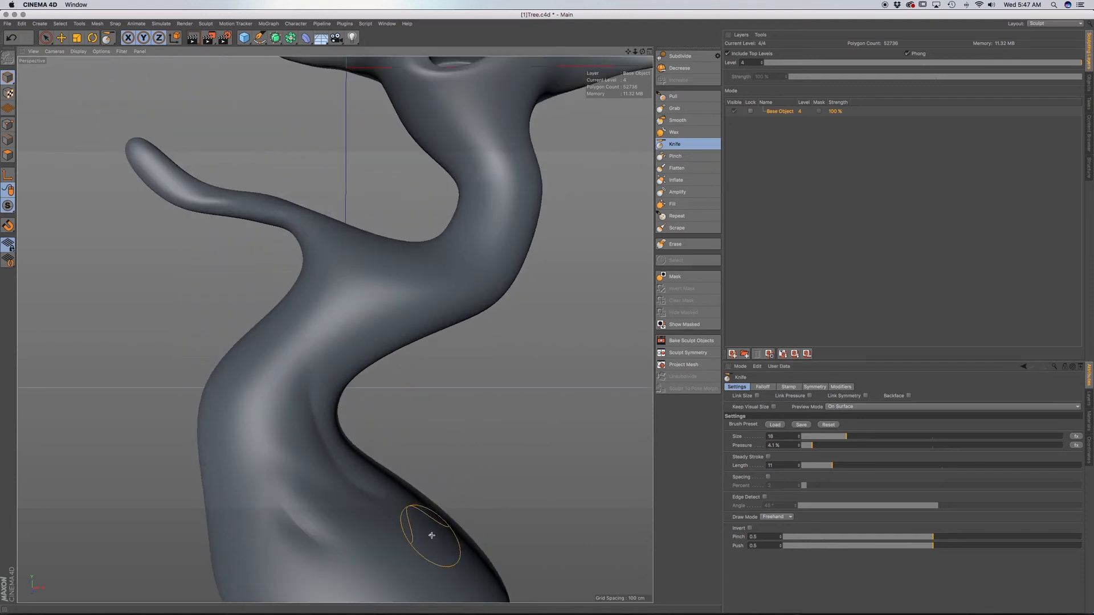
pyautogui.moveTo(397, 511)
pyautogui.keyDown('alt'); pyautogui.mouseDown()
pyautogui.moveTo(412, 533)
pyautogui.moveTo(430, 486)
pyautogui.moveTo(366, 487)
pyautogui.moveTo(302, 430)
pyautogui.moveTo(295, 408)
pyautogui.moveTo(232, 383)
pyautogui.mouseUp(); pyautogui.keyUp('alt')
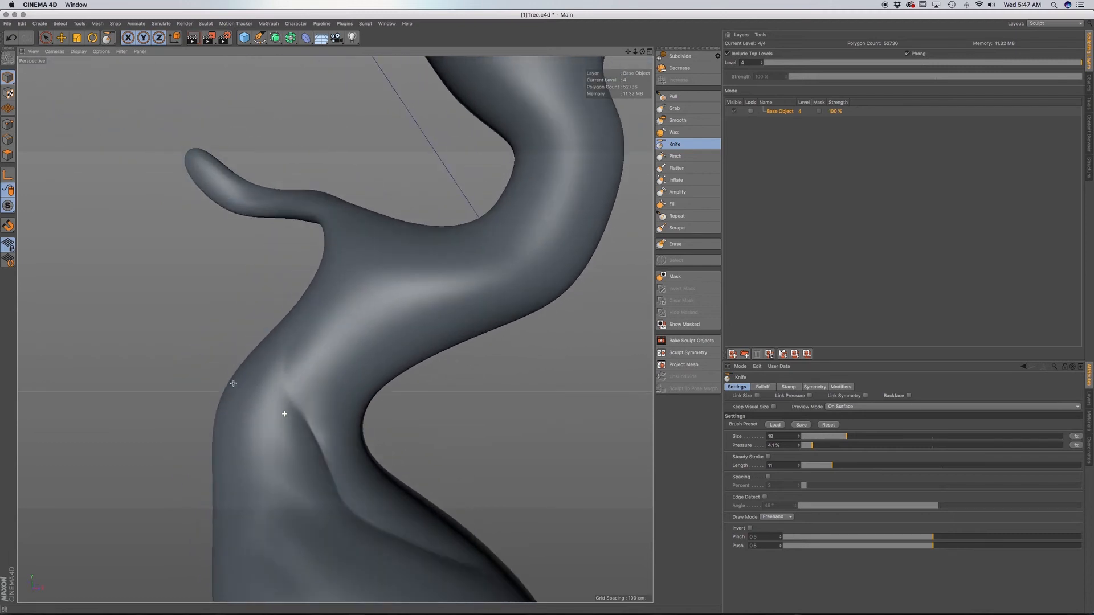
# Try carving more Knife creases around the lower trunk and up toward the lowest branch.
pyautogui.keyDown('alt'); pyautogui.moveTo(266, 382); pyautogui.dragTo(275, 296, button='middle'); pyautogui.keyUp('alt')
pyautogui.moveTo(274, 297)
pyautogui.keyDown('alt'); pyautogui.mouseDown()
pyautogui.moveTo(346, 422)
pyautogui.moveTo(418, 415)
pyautogui.mouseUp(); pyautogui.keyUp('alt')
pyautogui.keyDown('alt'); pyautogui.moveTo(399, 426); pyautogui.dragTo(365, 430, button='middle'); pyautogui.keyUp('alt')
pyautogui.moveTo(360, 426)
pyautogui.keyDown('alt'); pyautogui.mouseDown()
pyautogui.moveTo(343, 435)
pyautogui.moveTo(249, 415)
pyautogui.mouseUp(); pyautogui.keyUp('alt')
pyautogui.keyDown('alt'); pyautogui.moveTo(334, 342); pyautogui.dragTo(322, 261); pyautogui.keyUp('alt')
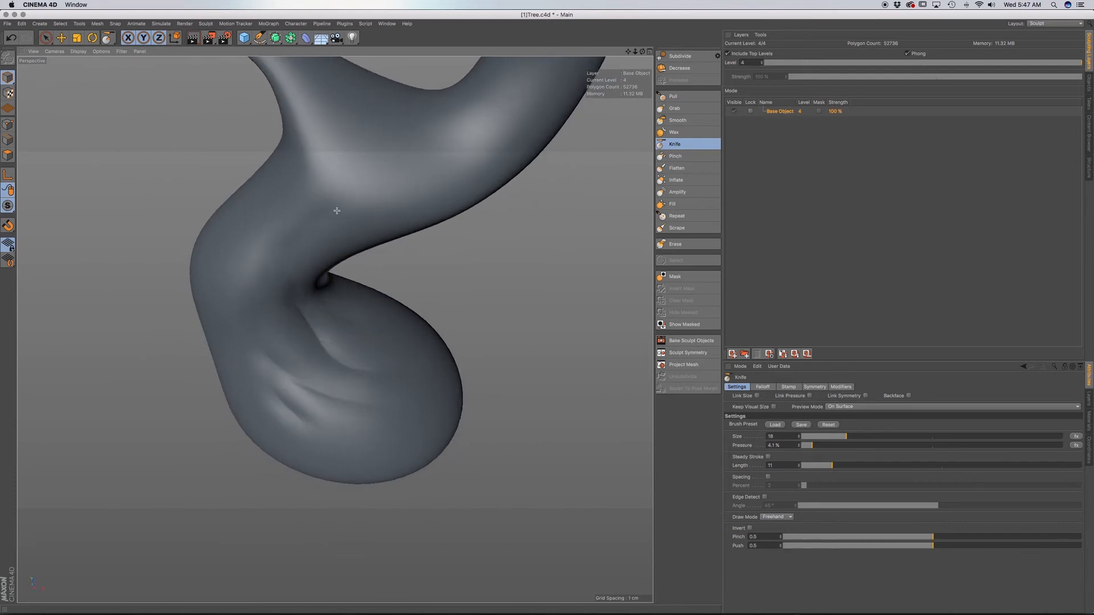
pyautogui.moveTo(337, 211)
pyautogui.keyDown('alt'); pyautogui.mouseDown()
pyautogui.moveTo(373, 215)
pyautogui.moveTo(264, 325)
pyautogui.moveTo(318, 281)
pyautogui.moveTo(278, 301)
pyautogui.mouseUp(); pyautogui.keyUp('alt')
pyautogui.keyDown('alt'); pyautogui.moveTo(394, 206); pyautogui.dragTo(335, 327, button='middle'); pyautogui.keyUp('alt')
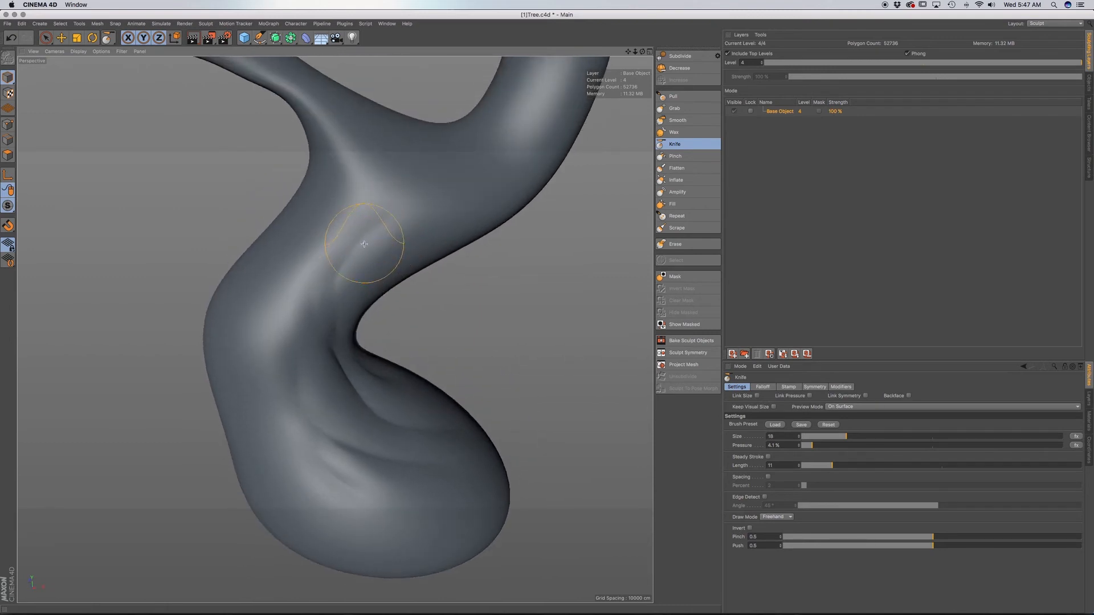
pyautogui.moveTo(327, 264)
pyautogui.keyDown('alt'); pyautogui.mouseDown()
pyautogui.moveTo(371, 238)
pyautogui.moveTo(391, 244)
pyautogui.moveTo(399, 221)
pyautogui.mouseUp(); pyautogui.keyUp('alt')
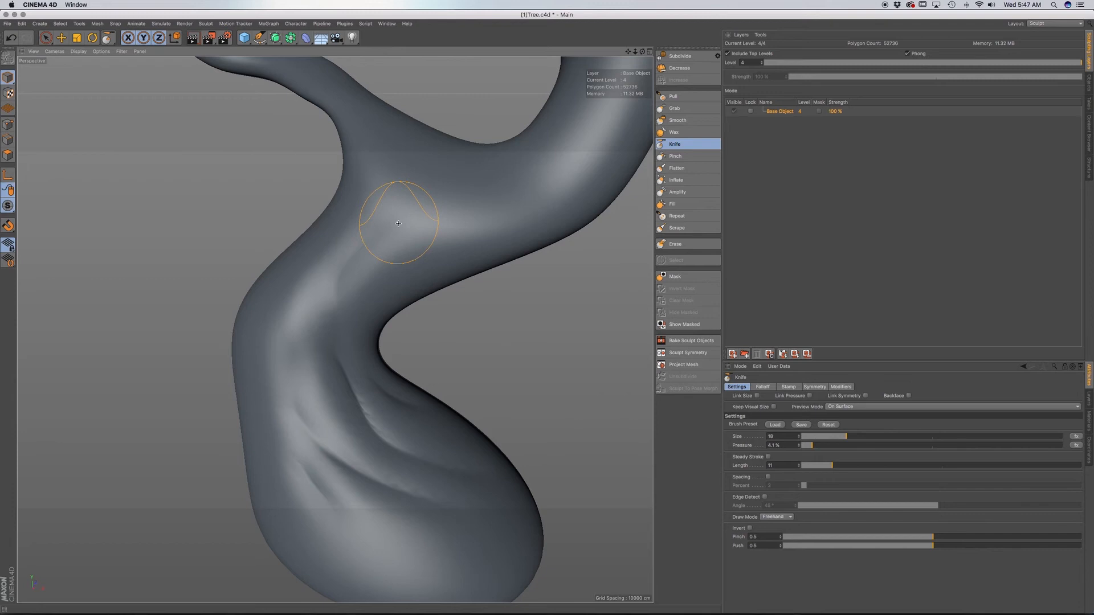
# Display the mesh lines over the shading and examine the polygon flow of the creases from several angles.
pyautogui.press('n')
pyautogui.press('b')
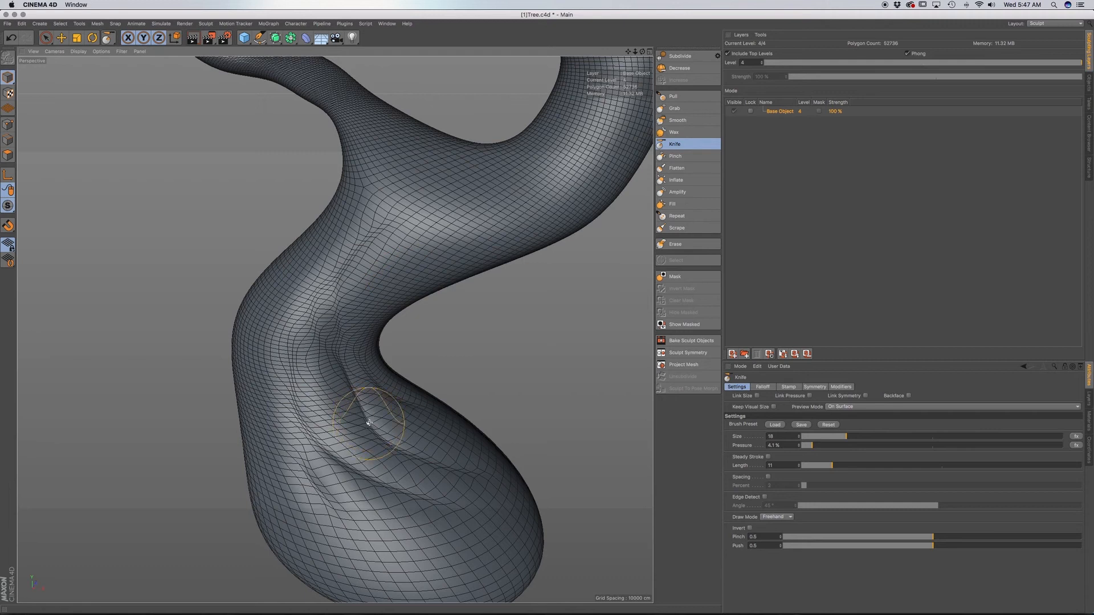
pyautogui.keyDown('alt'); pyautogui.moveTo(370, 422); pyautogui.dragTo(446, 364, button='middle'); pyautogui.keyUp('alt')
pyautogui.keyDown('alt'); pyautogui.moveTo(391, 371); pyautogui.dragTo(459, 364); pyautogui.keyUp('alt')
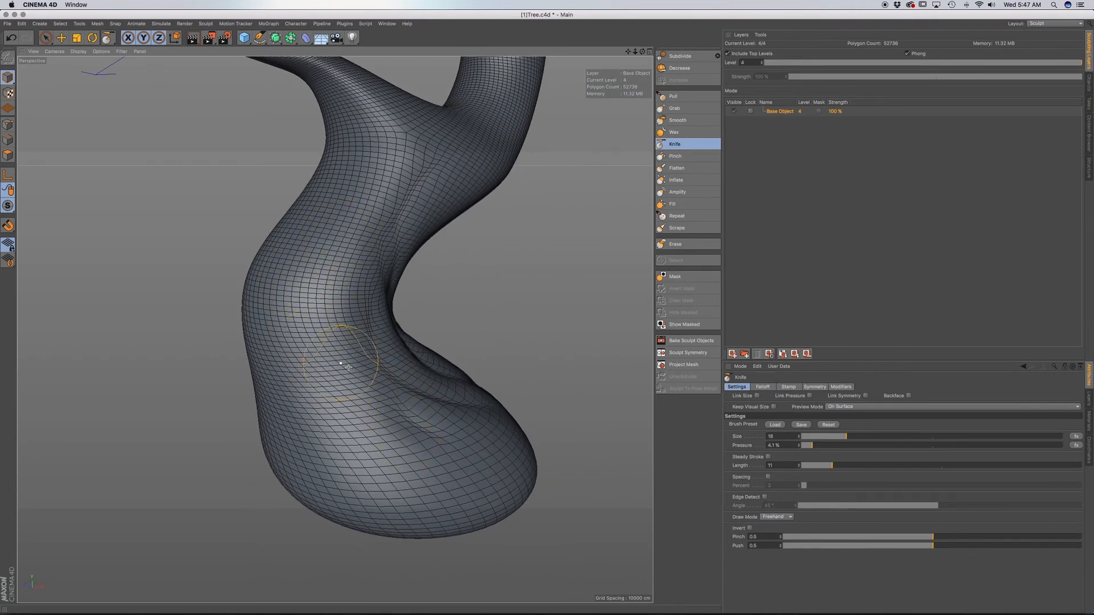
pyautogui.moveTo(378, 215)
pyautogui.keyDown('alt'); pyautogui.mouseDown()
pyautogui.moveTo(298, 209)
pyautogui.moveTo(402, 231)
pyautogui.moveTo(403, 251)
pyautogui.mouseUp(); pyautogui.keyUp('alt')
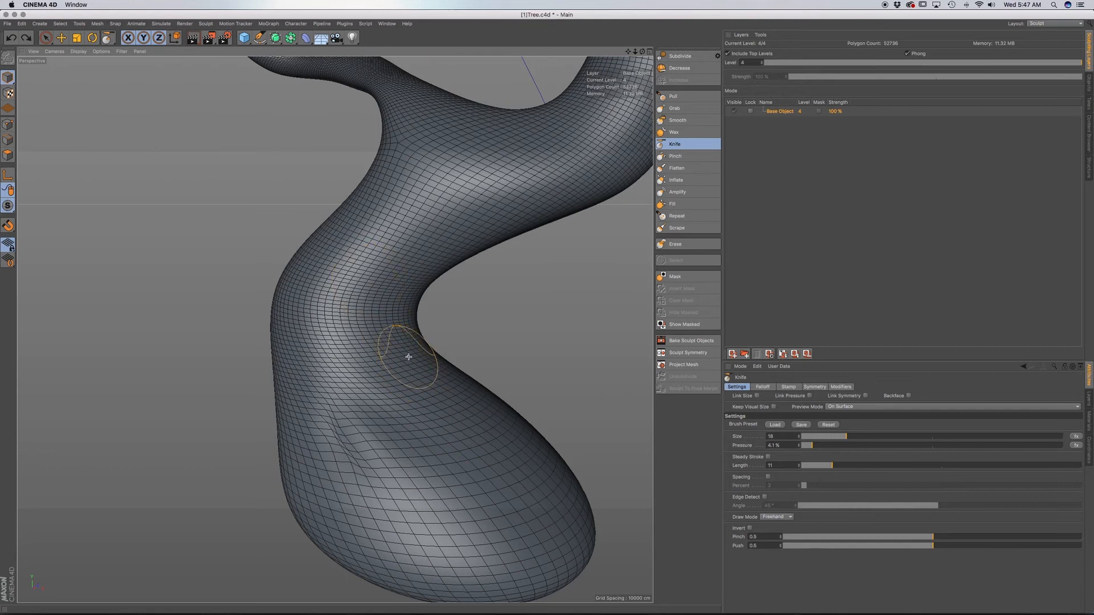
# Carve a fresh Knife crease from the trunk base up along the inner bend, and inspect it without mesh lines.
pyautogui.keyDown('alt'); pyautogui.moveTo(408, 345); pyautogui.dragTo(394, 351); pyautogui.keyUp('alt')
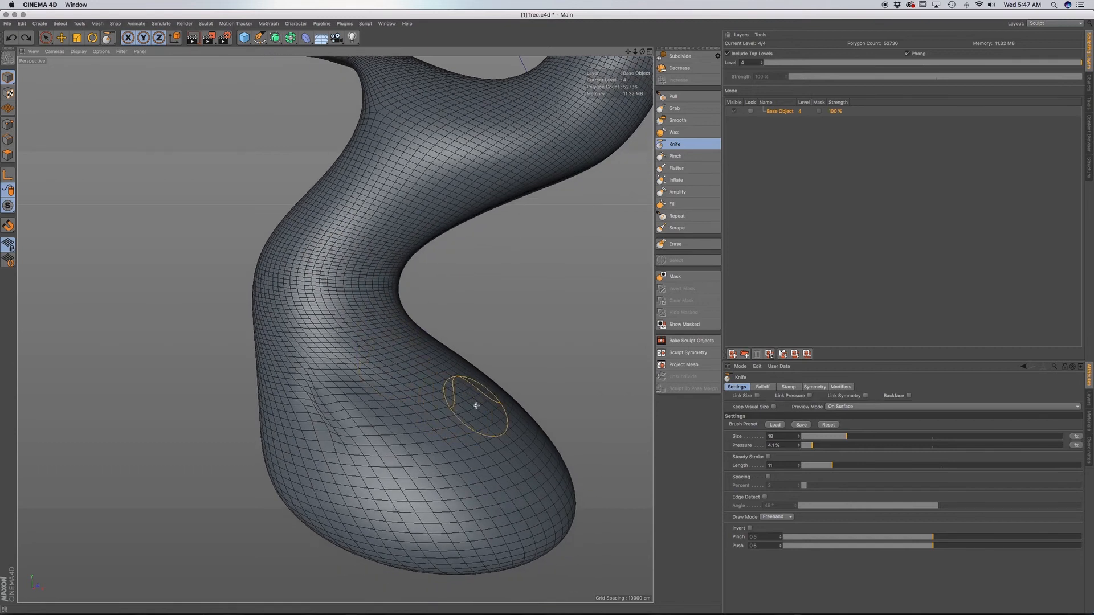
pyautogui.moveTo(477, 408)
pyautogui.mouseDown()
pyautogui.moveTo(371, 337)
pyautogui.moveTo(358, 284)
pyautogui.mouseUp()
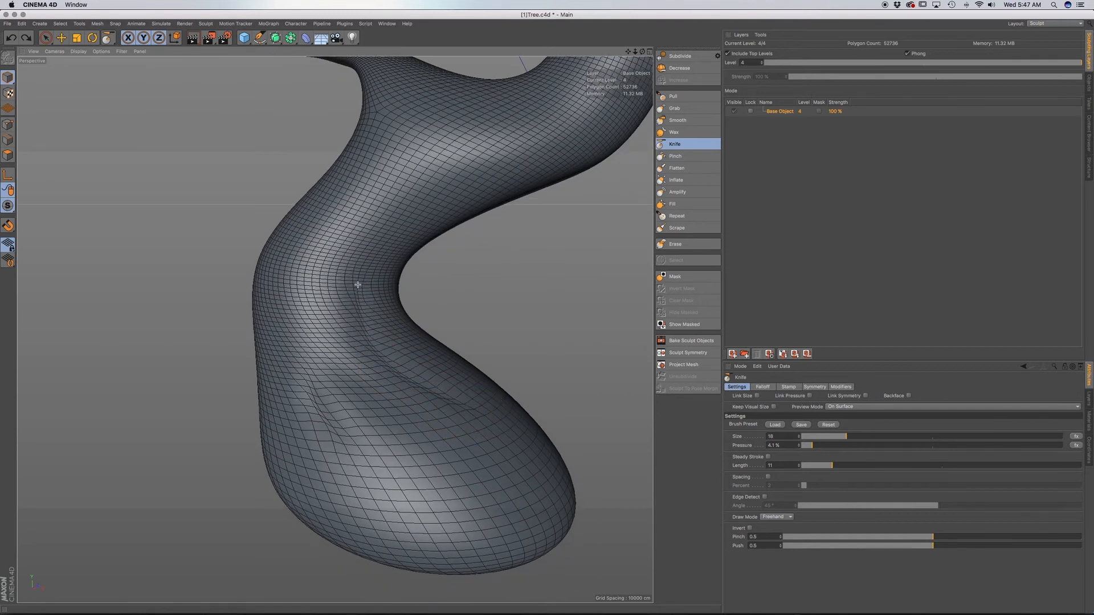
pyautogui.moveTo(365, 247); pyautogui.dragTo(390, 222)
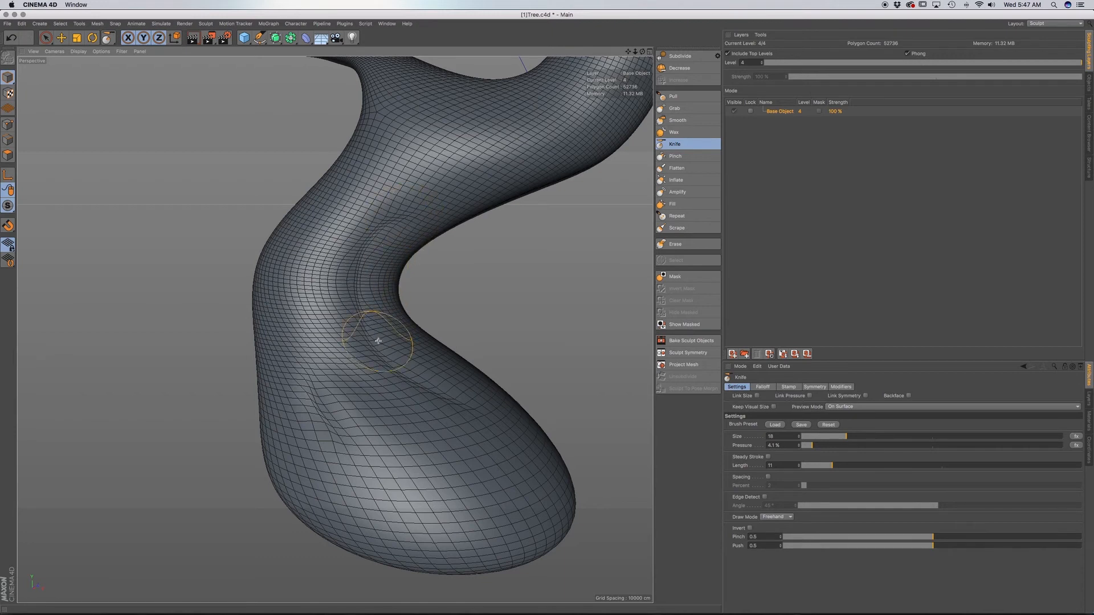
pyautogui.press('n')
pyautogui.press('a')
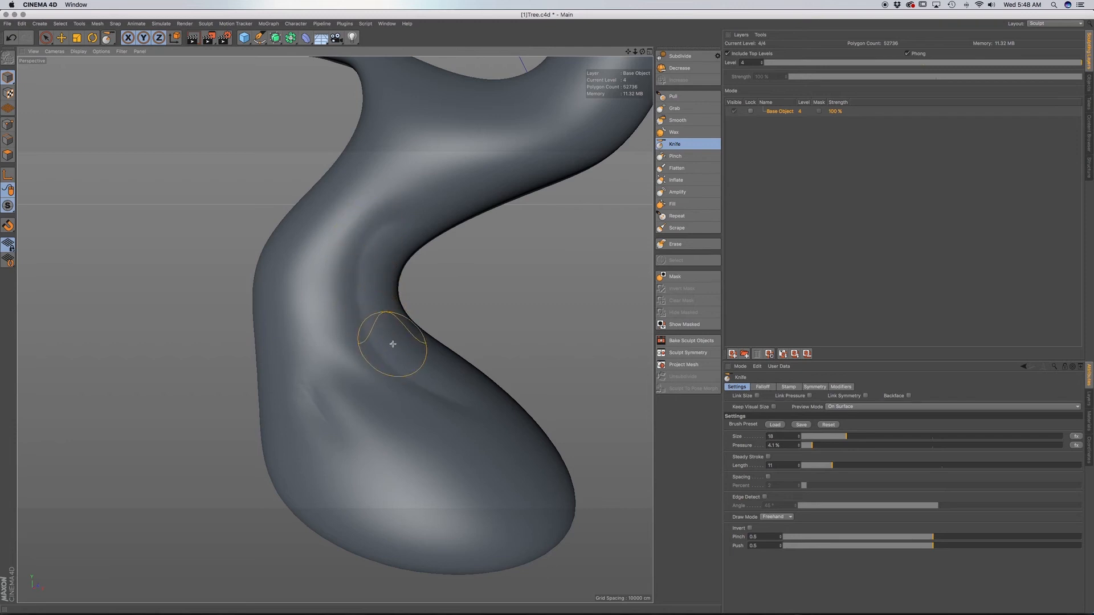
# Carve a second crease up the trunk beside the inner-bend crease with mesh lines displayed, and return to plain Gouraud shading.
pyautogui.press('n')
pyautogui.press('b')
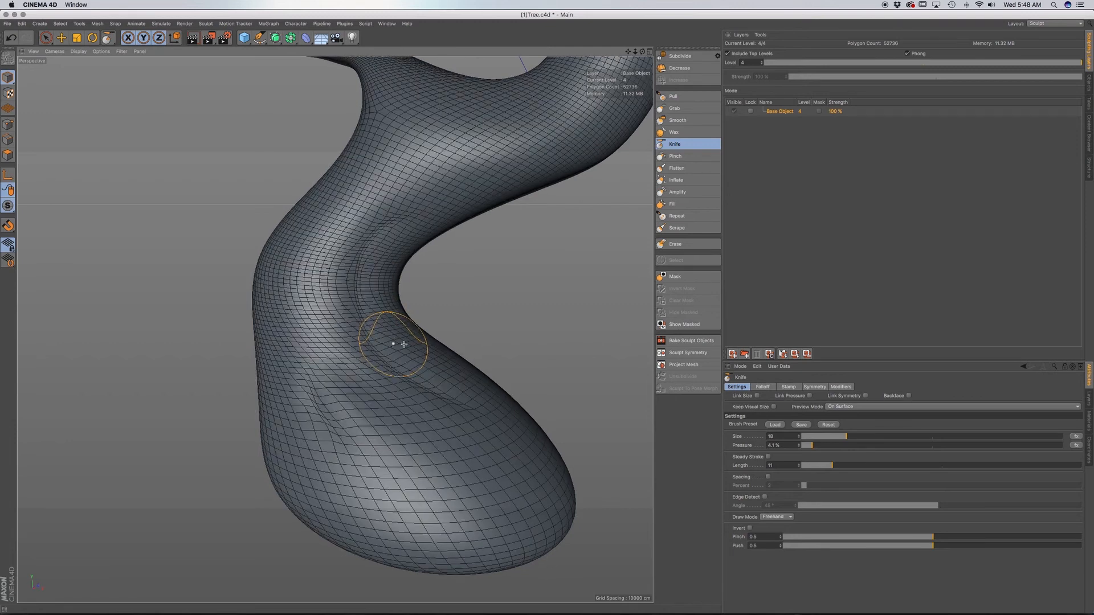
pyautogui.moveTo(404, 344)
pyautogui.mouseDown()
pyautogui.moveTo(354, 361)
pyautogui.moveTo(319, 274)
pyautogui.moveTo(364, 203)
pyautogui.moveTo(424, 149)
pyautogui.mouseUp()
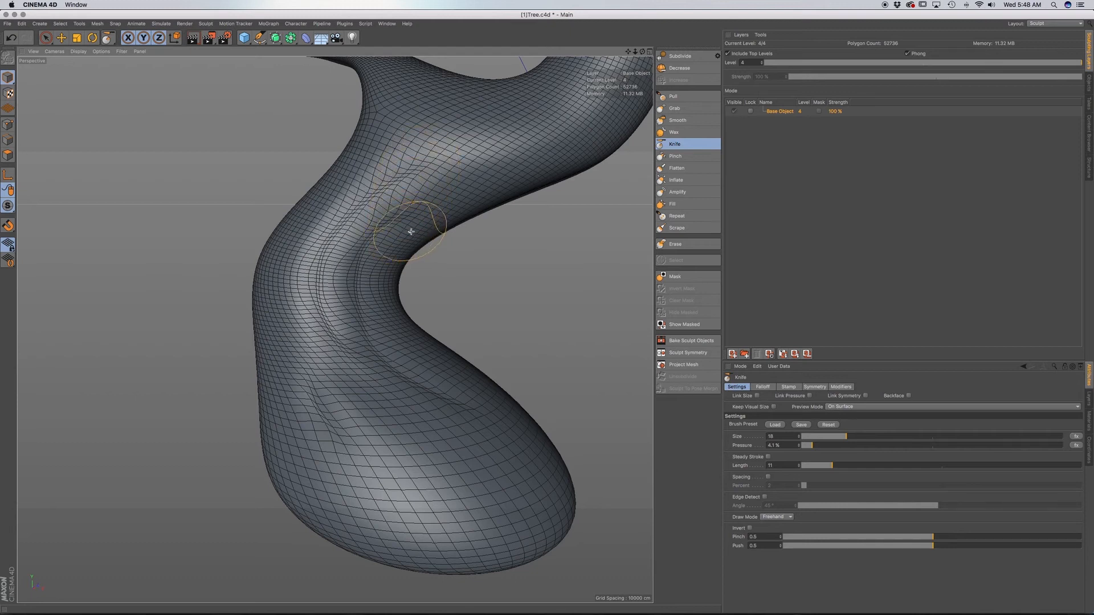
pyautogui.keyDown('alt'); pyautogui.moveTo(411, 232); pyautogui.dragTo(400, 294, button='middle'); pyautogui.keyUp('alt')
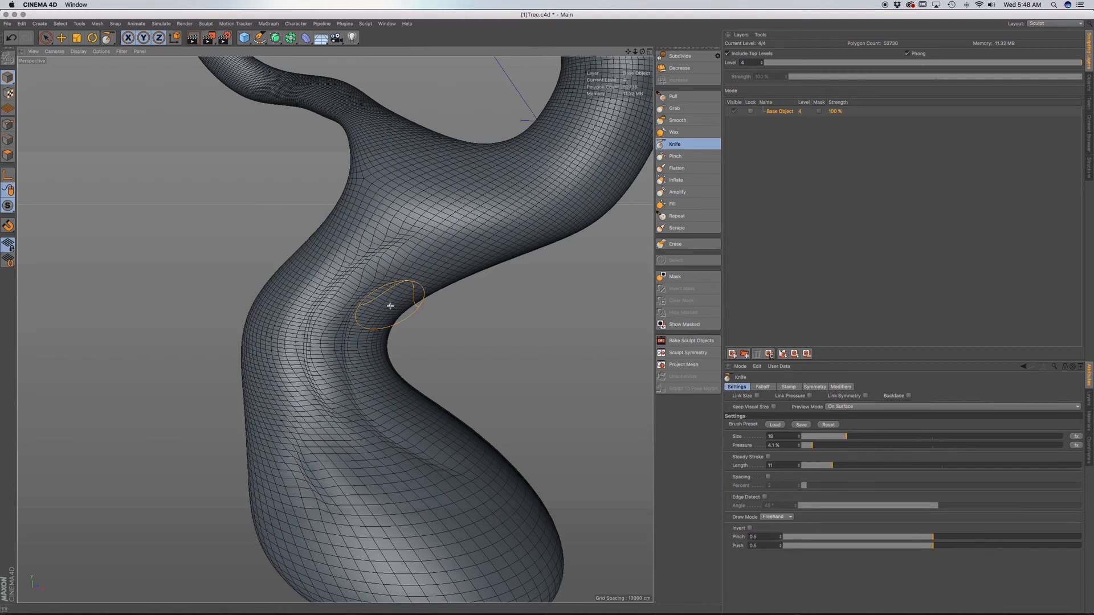
pyautogui.press('n')
pyautogui.press('a')
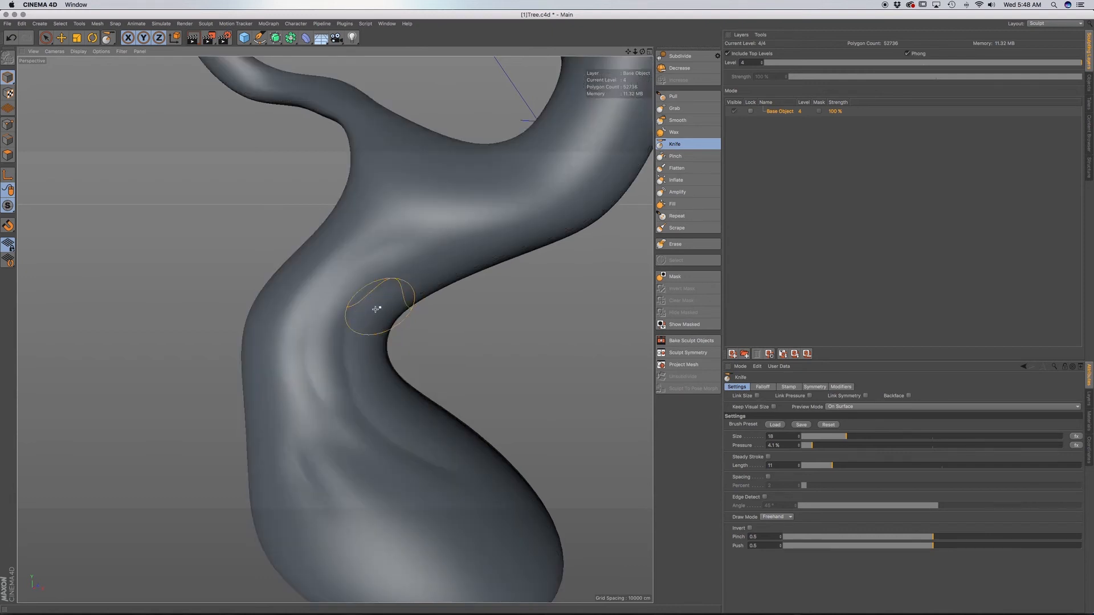
# Set the Knife pressure to 6.9% and carve a deeper diagonal crease across the bulge of the trunk base.
pyautogui.keyDown('alt'); pyautogui.moveTo(374, 427); pyautogui.dragTo(388, 356, button='middle'); pyautogui.keyUp('alt')
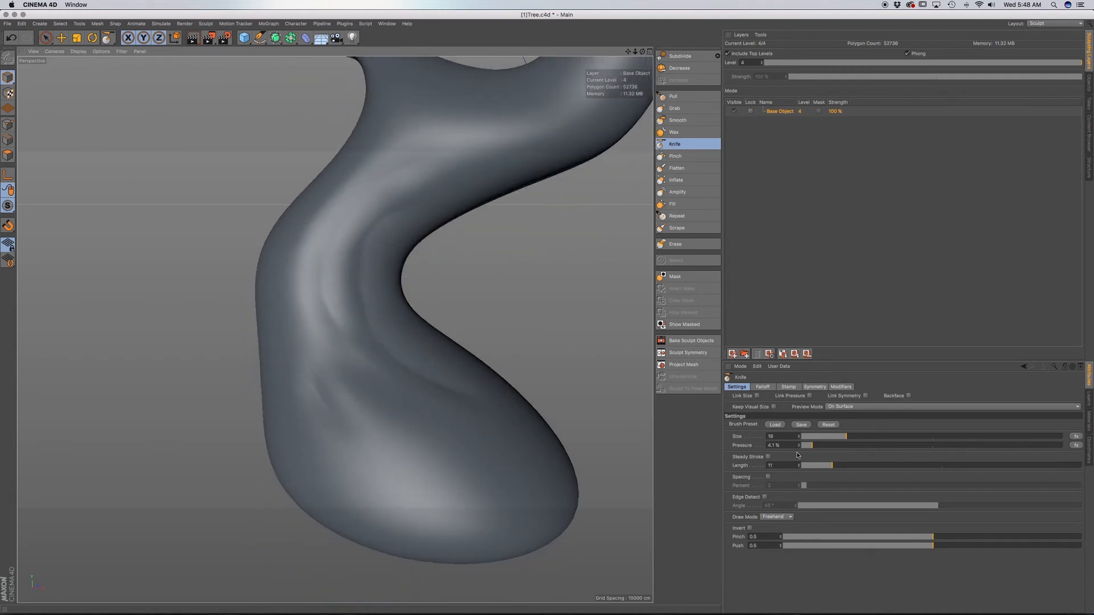
pyautogui.moveTo(816, 448); pyautogui.dragTo(818, 448)
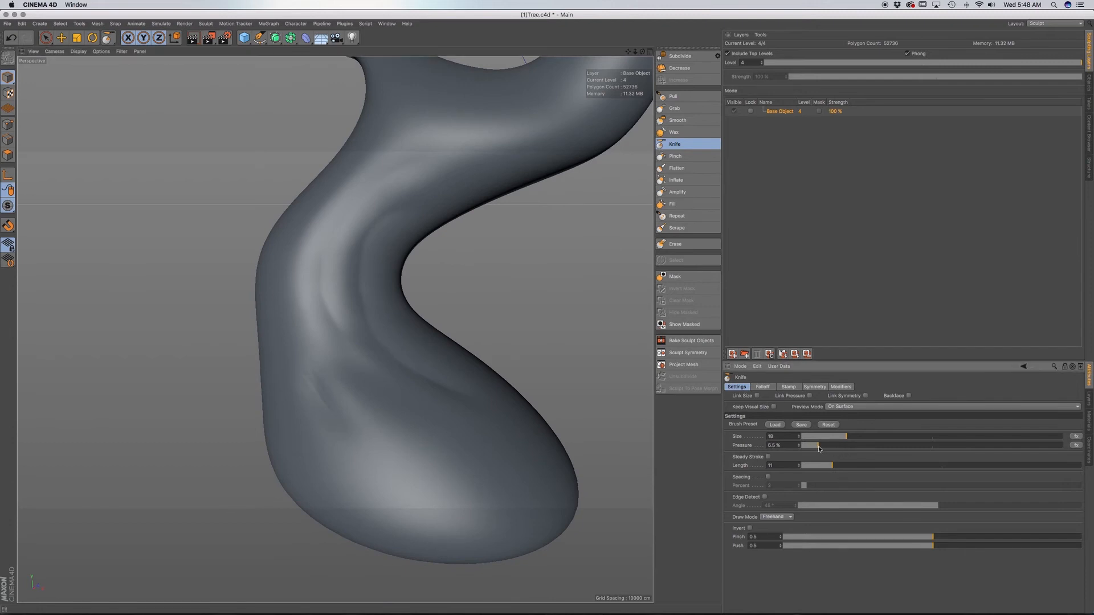
pyautogui.moveTo(475, 451); pyautogui.dragTo(382, 392)
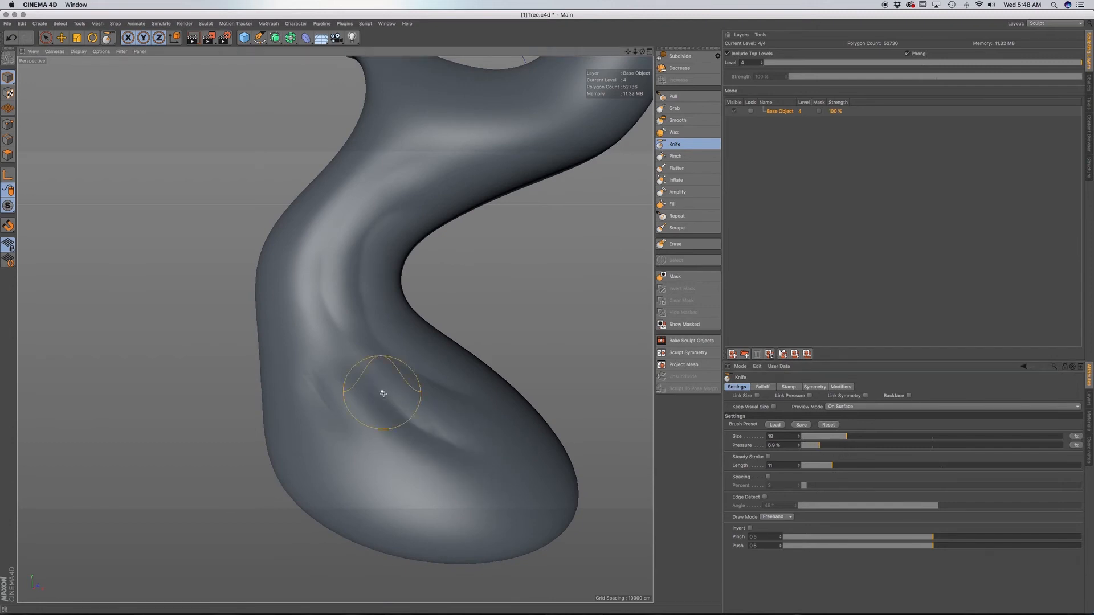
# Carve a long curved crease on another side of the trunk, from the base up to mid-height of the lower trunk.
pyautogui.keyDown('alt'); pyautogui.moveTo(418, 435); pyautogui.dragTo(510, 449); pyautogui.keyUp('alt')
pyautogui.moveTo(289, 445)
pyautogui.keyDown('alt'); pyautogui.mouseDown()
pyautogui.moveTo(308, 435)
pyautogui.moveTo(224, 342)
pyautogui.moveTo(227, 237)
pyautogui.mouseUp(); pyautogui.keyUp('alt')
pyautogui.keyDown('alt'); pyautogui.moveTo(210, 344); pyautogui.dragTo(170, 296); pyautogui.keyUp('alt')
pyautogui.keyDown('alt'); pyautogui.moveTo(285, 444); pyautogui.dragTo(357, 414, button='middle'); pyautogui.keyUp('alt')
pyautogui.keyDown('alt'); pyautogui.moveTo(396, 430); pyautogui.dragTo(435, 433); pyautogui.keyUp('alt')
pyautogui.keyDown('alt'); pyautogui.moveTo(368, 424); pyautogui.dragTo(420, 403, button='middle'); pyautogui.keyUp('alt')
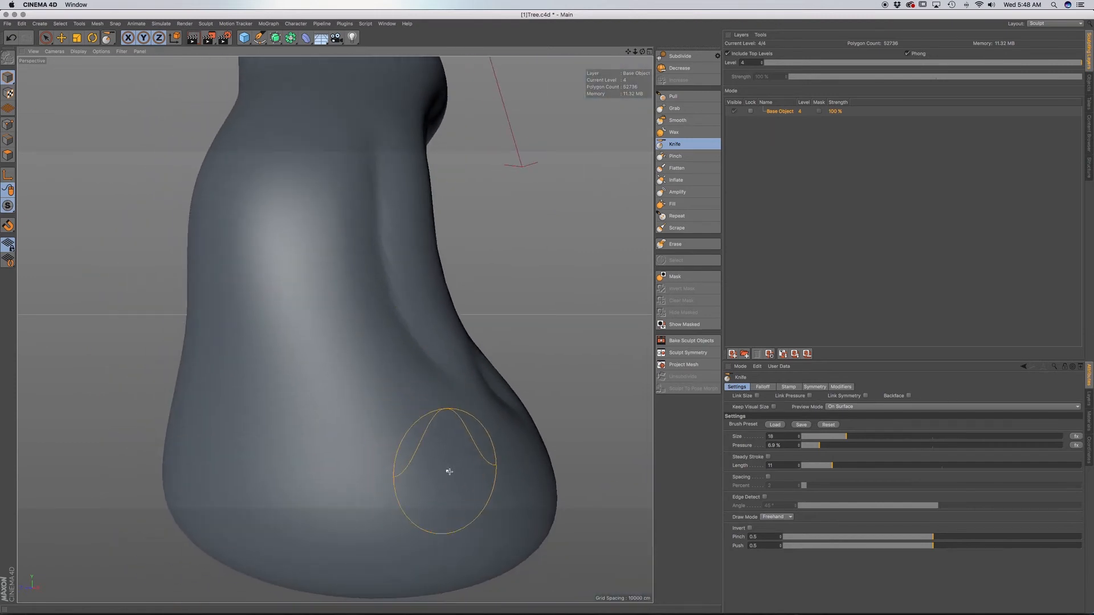
pyautogui.moveTo(467, 476)
pyautogui.mouseDown()
pyautogui.moveTo(416, 451)
pyautogui.moveTo(334, 359)
pyautogui.moveTo(308, 253)
pyautogui.mouseUp()
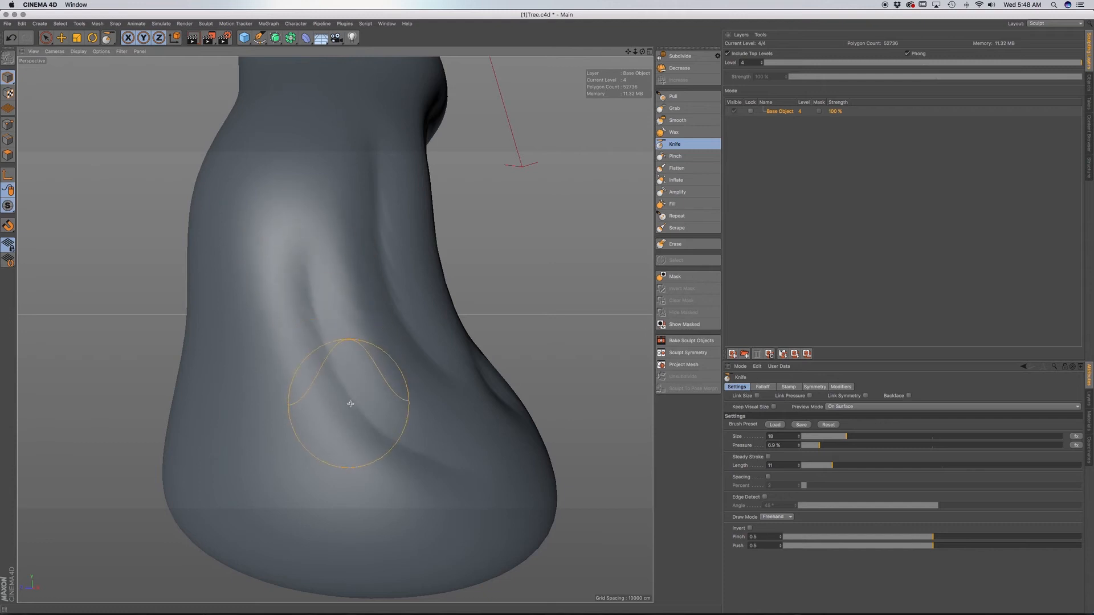
# Carve diagonal Knife creases around the back of the trunk base, from the narrow neck down onto the bulge.
pyautogui.moveTo(354, 402)
pyautogui.keyDown('alt'); pyautogui.mouseDown()
pyautogui.moveTo(403, 372)
pyautogui.moveTo(429, 387)
pyautogui.mouseUp(); pyautogui.keyUp('alt')
pyautogui.keyDown('alt'); pyautogui.moveTo(393, 405); pyautogui.dragTo(427, 385, button='middle'); pyautogui.keyUp('alt')
pyautogui.moveTo(413, 460)
pyautogui.mouseDown()
pyautogui.moveTo(379, 427)
pyautogui.moveTo(350, 183)
pyautogui.moveTo(407, 281)
pyautogui.mouseUp()
pyautogui.keyDown('alt'); pyautogui.moveTo(353, 349); pyautogui.dragTo(457, 320, button='middle'); pyautogui.keyUp('alt')
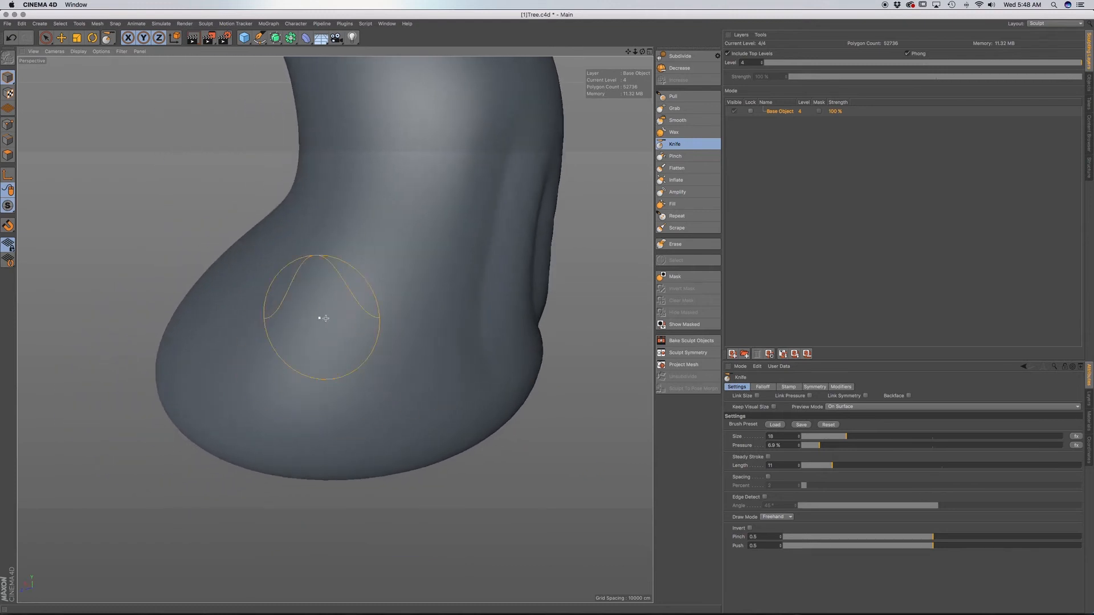
pyautogui.moveTo(350, 345)
pyautogui.mouseDown()
pyautogui.moveTo(324, 262)
pyautogui.moveTo(317, 183)
pyautogui.moveTo(368, 314)
pyautogui.moveTo(412, 325)
pyautogui.mouseUp()
pyautogui.keyDown('alt'); pyautogui.moveTo(273, 377); pyautogui.dragTo(418, 374); pyautogui.keyUp('alt')
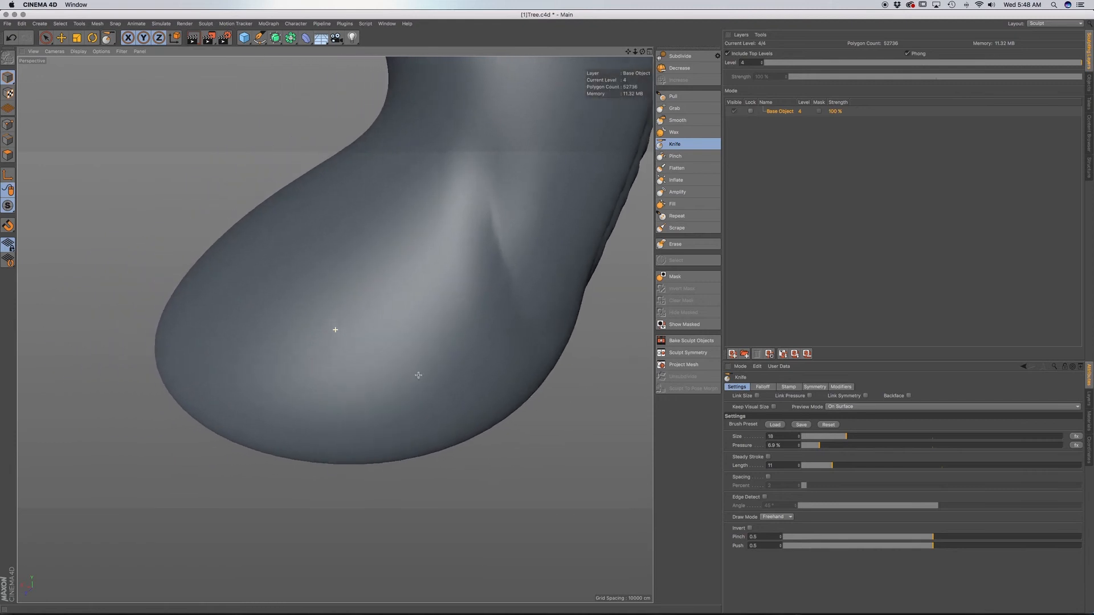
pyautogui.moveTo(269, 360)
pyautogui.keyDown('alt'); pyautogui.mouseDown()
pyautogui.moveTo(384, 367)
pyautogui.moveTo(475, 397)
pyautogui.mouseUp(); pyautogui.keyUp('alt')
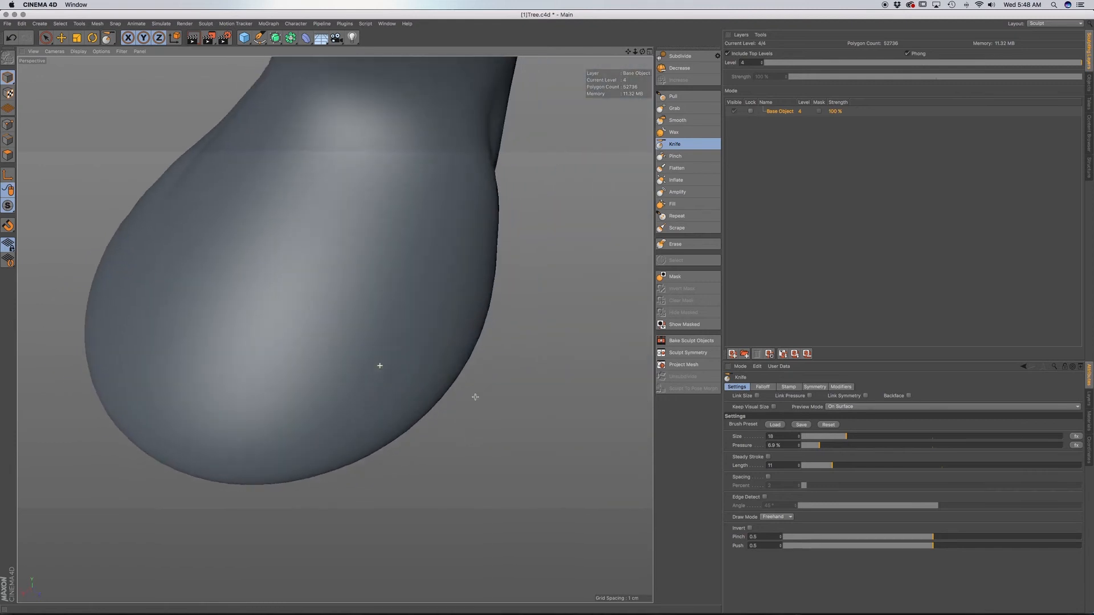
pyautogui.keyDown('alt'); pyautogui.moveTo(329, 347); pyautogui.dragTo(305, 420); pyautogui.keyUp('alt')
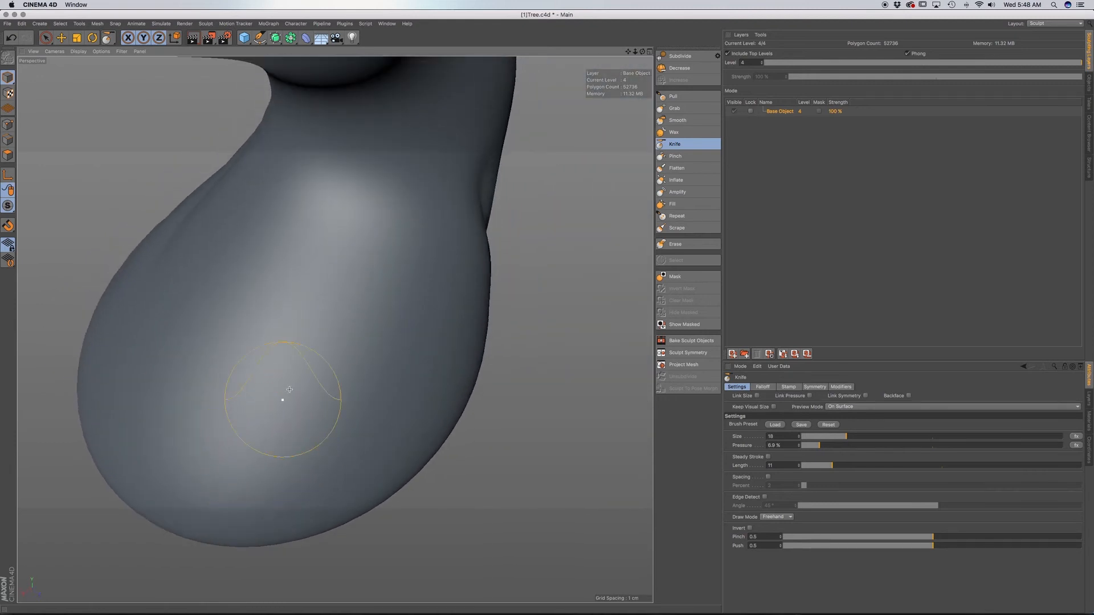
pyautogui.moveTo(263, 98)
pyautogui.mouseDown()
pyautogui.moveTo(267, 181)
pyautogui.moveTo(318, 326)
pyautogui.moveTo(385, 375)
pyautogui.moveTo(334, 324)
pyautogui.moveTo(359, 318)
pyautogui.moveTo(310, 325)
pyautogui.moveTo(406, 451)
pyautogui.mouseUp()
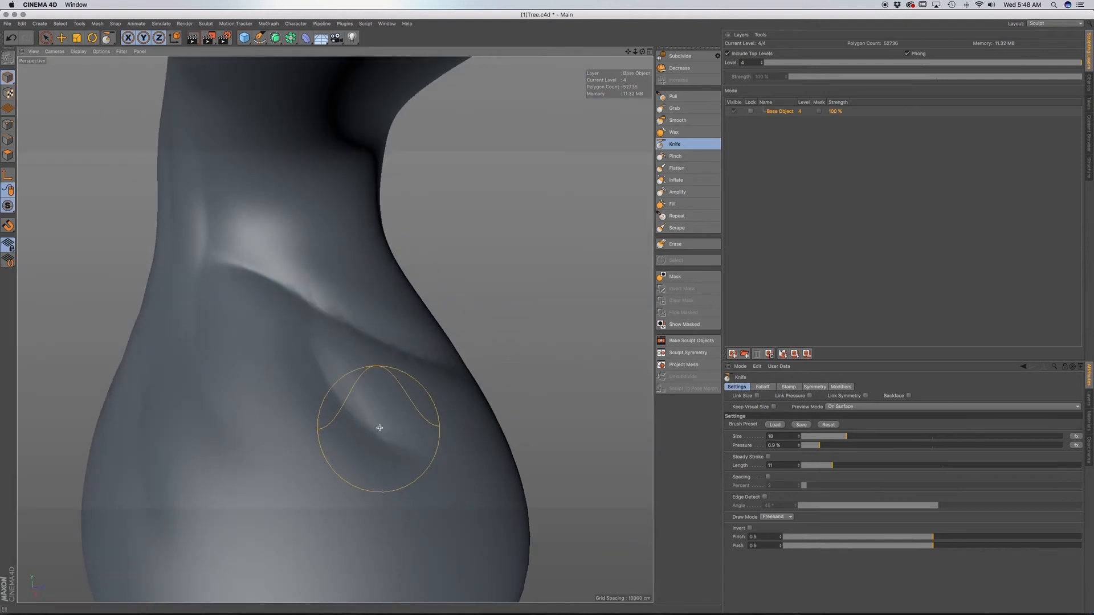
# Extend the Knife creases from the trunk base up along the outer bend of the lower trunk.
pyautogui.scroll(-8, 380, 428)
pyautogui.keyDown('alt'); pyautogui.moveTo(354, 412); pyautogui.dragTo(418, 424); pyautogui.keyUp('alt')
pyautogui.moveTo(312, 410)
pyautogui.keyDown('alt'); pyautogui.mouseDown()
pyautogui.moveTo(358, 374)
pyautogui.moveTo(336, 376)
pyautogui.mouseUp(); pyautogui.keyUp('alt')
pyautogui.moveTo(237, 363)
pyautogui.keyDown('alt'); pyautogui.mouseDown()
pyautogui.moveTo(275, 421)
pyautogui.moveTo(265, 427)
pyautogui.moveTo(257, 377)
pyautogui.mouseUp(); pyautogui.keyUp('alt')
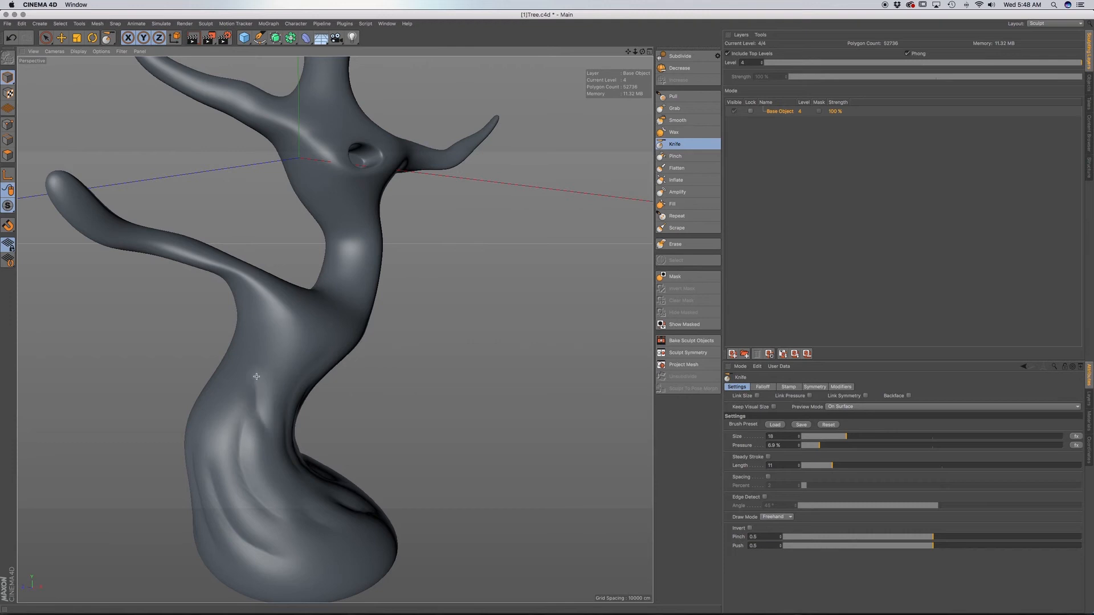
pyautogui.moveTo(269, 413)
pyautogui.keyDown('alt'); pyautogui.mouseDown()
pyautogui.moveTo(249, 403)
pyautogui.moveTo(213, 422)
pyautogui.mouseUp(); pyautogui.keyUp('alt')
pyautogui.keyDown('alt'); pyautogui.moveTo(302, 411); pyautogui.dragTo(282, 409, button='middle'); pyautogui.keyUp('alt')
pyautogui.keyDown('alt'); pyautogui.moveTo(283, 419); pyautogui.dragTo(215, 381); pyautogui.keyUp('alt')
pyautogui.keyDown('alt'); pyautogui.moveTo(267, 423); pyautogui.dragTo(240, 371, button='middle'); pyautogui.keyUp('alt')
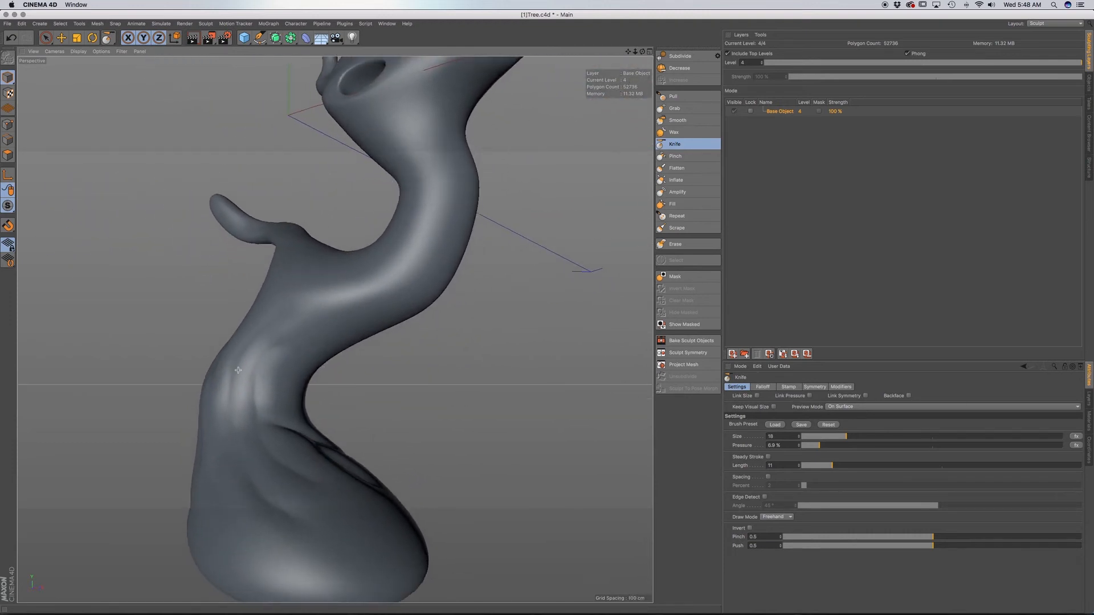
# Carve a short diagonal crease low on the back of the base bulge, beneath the existing crease.
pyautogui.keyDown('alt'); pyautogui.moveTo(273, 458); pyautogui.dragTo(269, 484); pyautogui.keyUp('alt')
pyautogui.keyDown('alt'); pyautogui.moveTo(340, 504); pyautogui.dragTo(275, 436, button='middle'); pyautogui.keyUp('alt')
pyautogui.keyDown('alt'); pyautogui.moveTo(306, 461); pyautogui.dragTo(246, 466); pyautogui.keyUp('alt')
pyautogui.moveTo(348, 440); pyautogui.dragTo(376, 459)
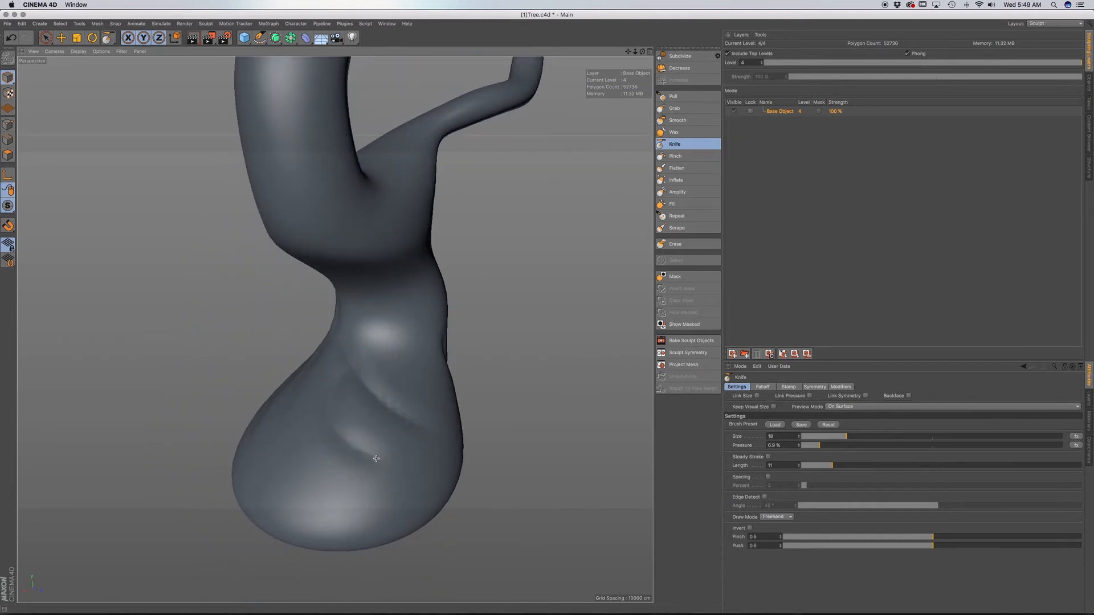
pyautogui.keyDown('alt'); pyautogui.moveTo(394, 440); pyautogui.dragTo(362, 446, button='middle'); pyautogui.keyUp('alt')
pyautogui.keyDown('alt'); pyautogui.moveTo(384, 447); pyautogui.dragTo(304, 441); pyautogui.keyUp('alt')
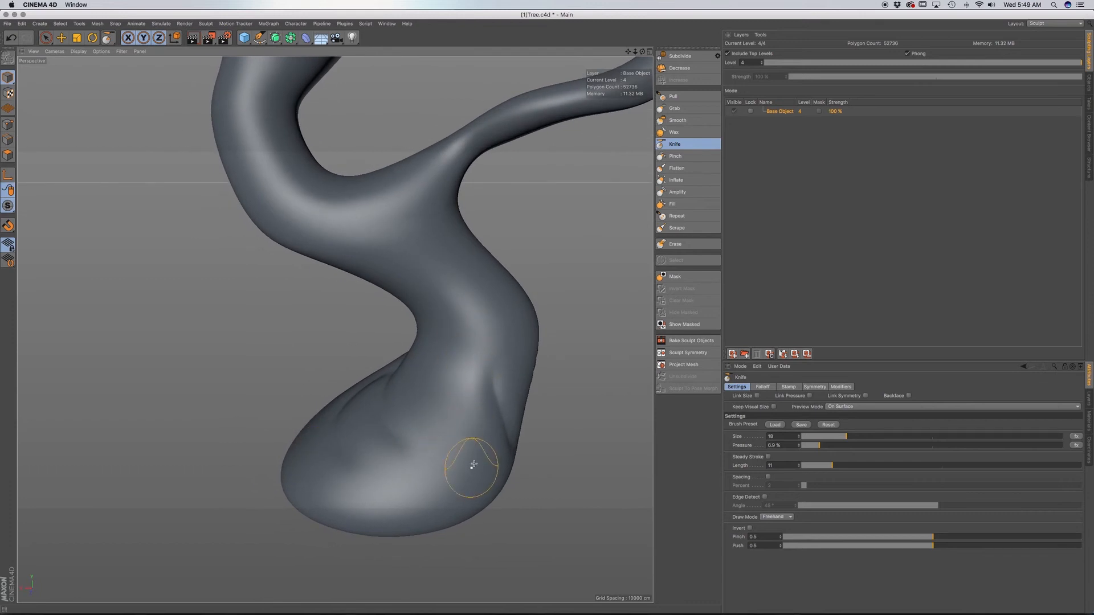
# Carve overlapping Knife creases across the middle of the lower trunk, between the base folds and the lower branch.
pyautogui.moveTo(499, 341)
pyautogui.mouseDown()
pyautogui.moveTo(471, 293)
pyautogui.moveTo(357, 305)
pyautogui.mouseUp()
pyautogui.keyDown('alt'); pyautogui.moveTo(474, 346); pyautogui.dragTo(326, 334, button='middle'); pyautogui.keyUp('alt')
pyautogui.keyDown('alt'); pyautogui.moveTo(406, 335); pyautogui.dragTo(312, 351); pyautogui.keyUp('alt')
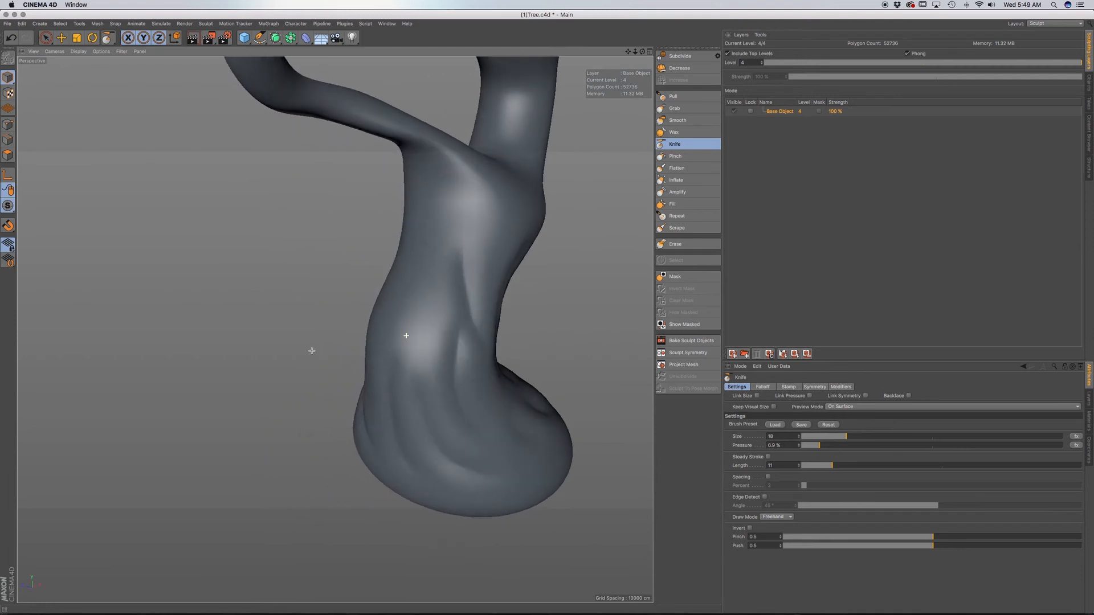
pyautogui.moveTo(468, 317)
pyautogui.keyDown('alt'); pyautogui.mouseDown()
pyautogui.moveTo(456, 313)
pyautogui.moveTo(463, 307)
pyautogui.mouseUp(); pyautogui.keyUp('alt')
pyautogui.keyDown('alt'); pyautogui.moveTo(464, 308); pyautogui.dragTo(376, 347, button='middle'); pyautogui.keyUp('alt')
pyautogui.keyDown('alt'); pyautogui.moveTo(335, 330); pyautogui.dragTo(379, 347); pyautogui.keyUp('alt')
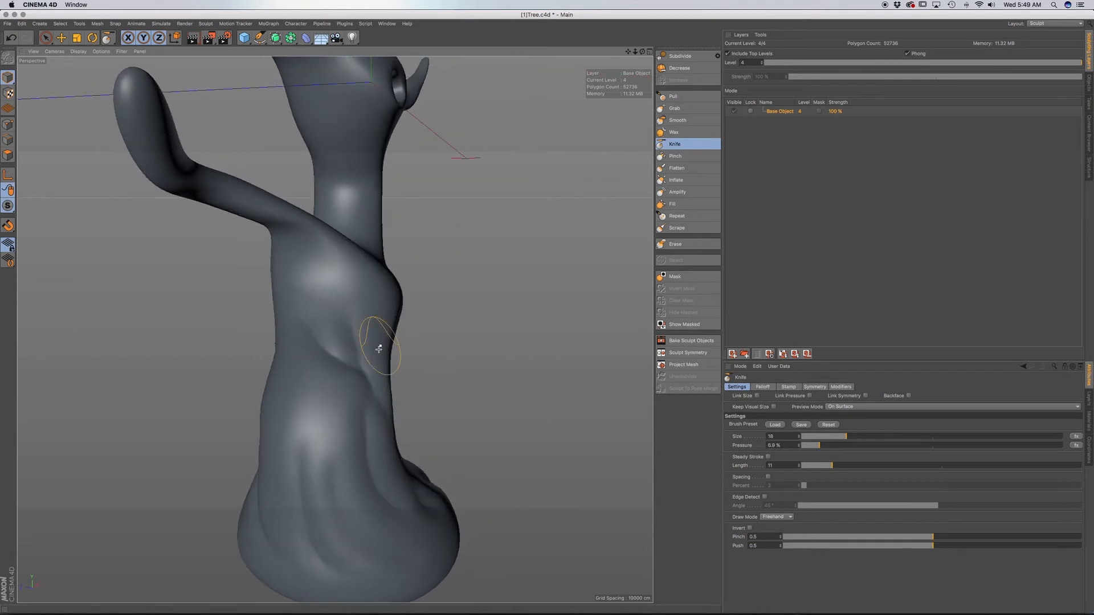
pyautogui.moveTo(333, 416)
pyautogui.keyDown('alt'); pyautogui.mouseDown()
pyautogui.moveTo(331, 435)
pyautogui.moveTo(359, 419)
pyautogui.mouseUp(); pyautogui.keyUp('alt')
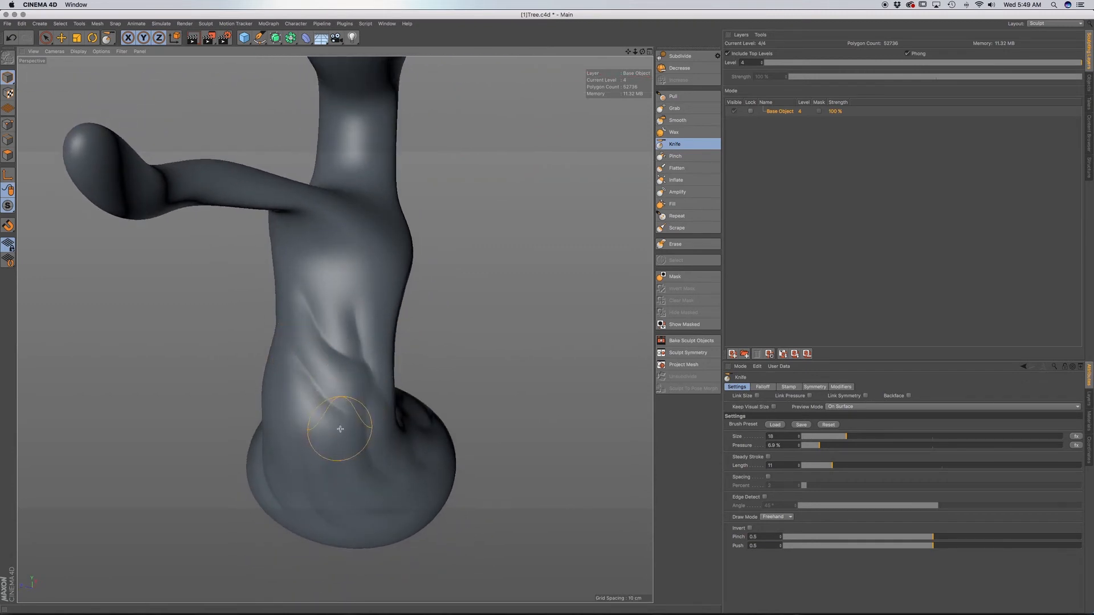
pyautogui.moveTo(330, 439)
pyautogui.keyDown('alt'); pyautogui.mouseDown()
pyautogui.moveTo(322, 451)
pyautogui.moveTo(334, 467)
pyautogui.moveTo(307, 456)
pyautogui.moveTo(362, 434)
pyautogui.moveTo(305, 444)
pyautogui.mouseUp(); pyautogui.keyUp('alt')
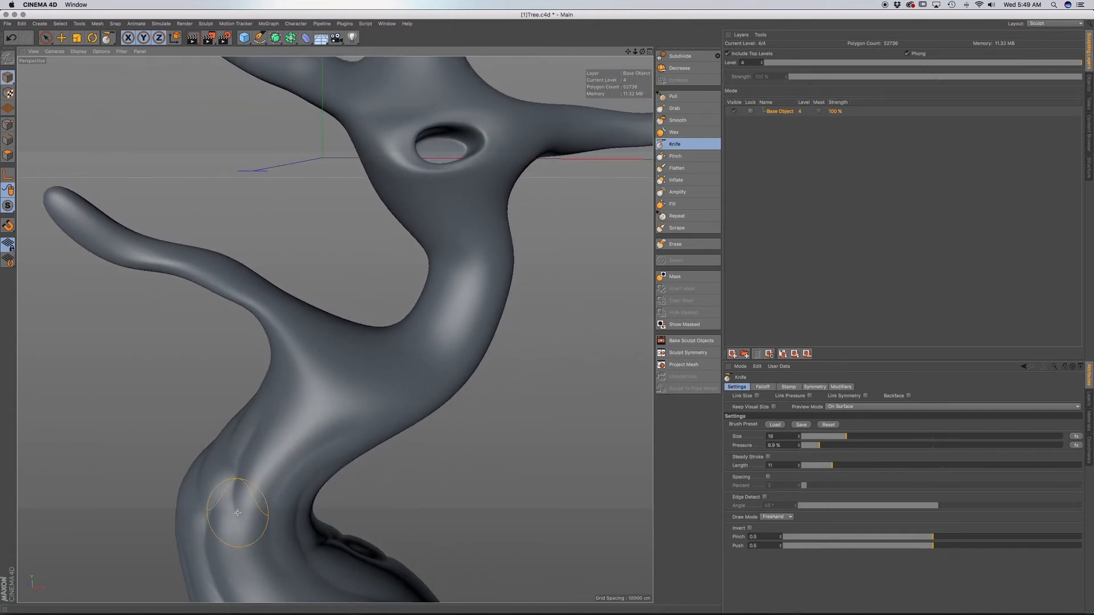
# Carve long creases from the outer bend of the trunk up towards the fork with the lower branch.
pyautogui.moveTo(259, 536)
pyautogui.keyDown('alt'); pyautogui.mouseDown()
pyautogui.moveTo(303, 504)
pyautogui.moveTo(289, 498)
pyautogui.moveTo(333, 411)
pyautogui.mouseUp(); pyautogui.keyUp('alt')
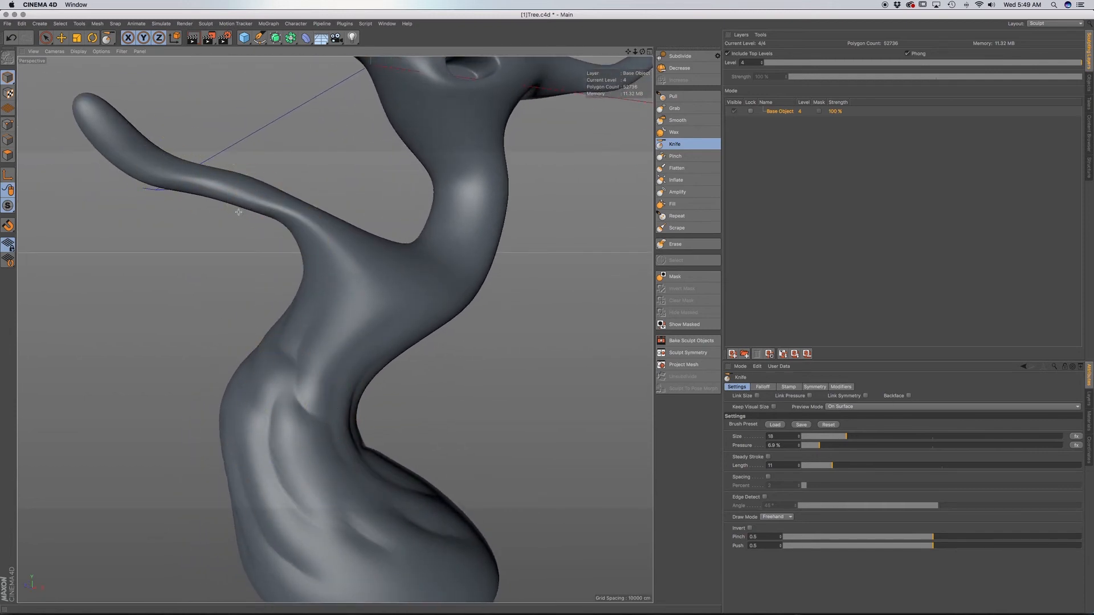
pyautogui.keyDown('alt'); pyautogui.moveTo(354, 292); pyautogui.dragTo(329, 329); pyautogui.keyUp('alt')
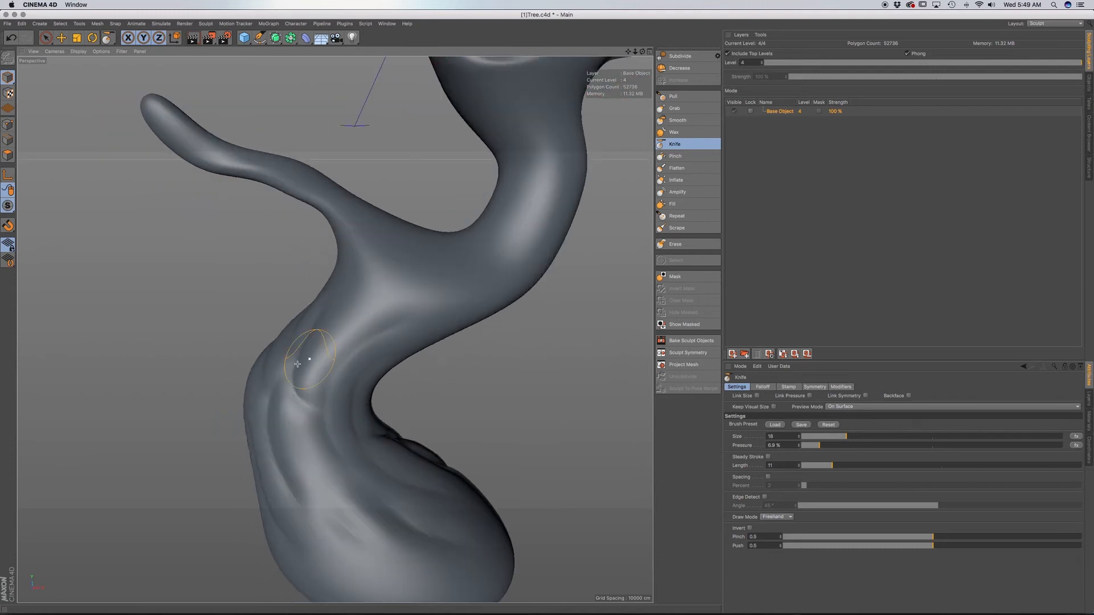
pyautogui.keyDown('alt'); pyautogui.moveTo(298, 363); pyautogui.dragTo(327, 427); pyautogui.keyUp('alt')
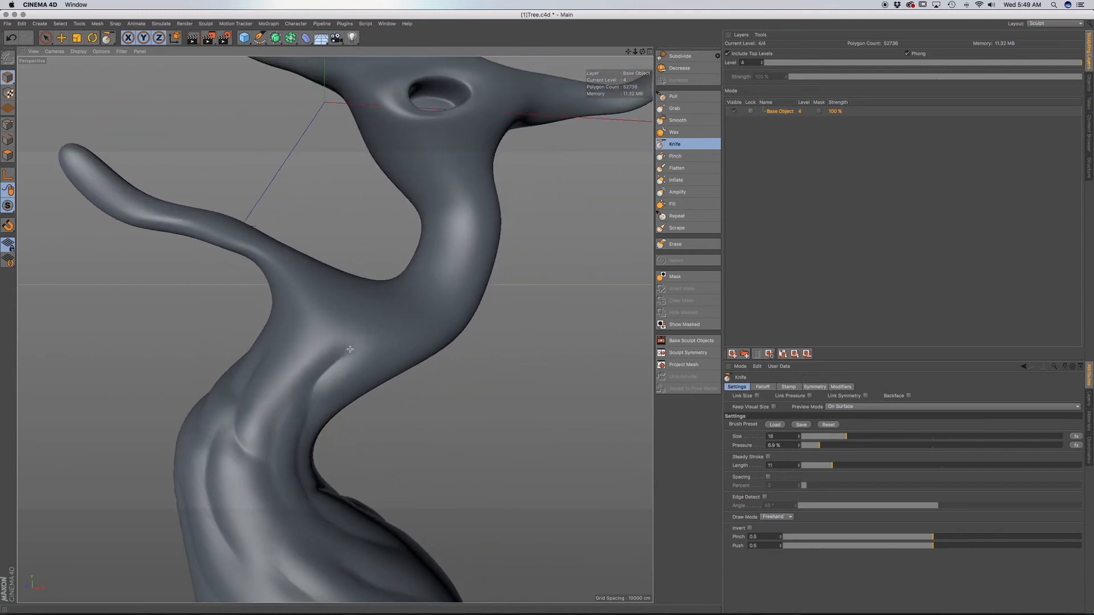
pyautogui.moveTo(353, 342)
pyautogui.keyDown('alt'); pyautogui.mouseDown()
pyautogui.moveTo(318, 354)
pyautogui.moveTo(307, 448)
pyautogui.moveTo(277, 448)
pyautogui.mouseUp(); pyautogui.keyUp('alt')
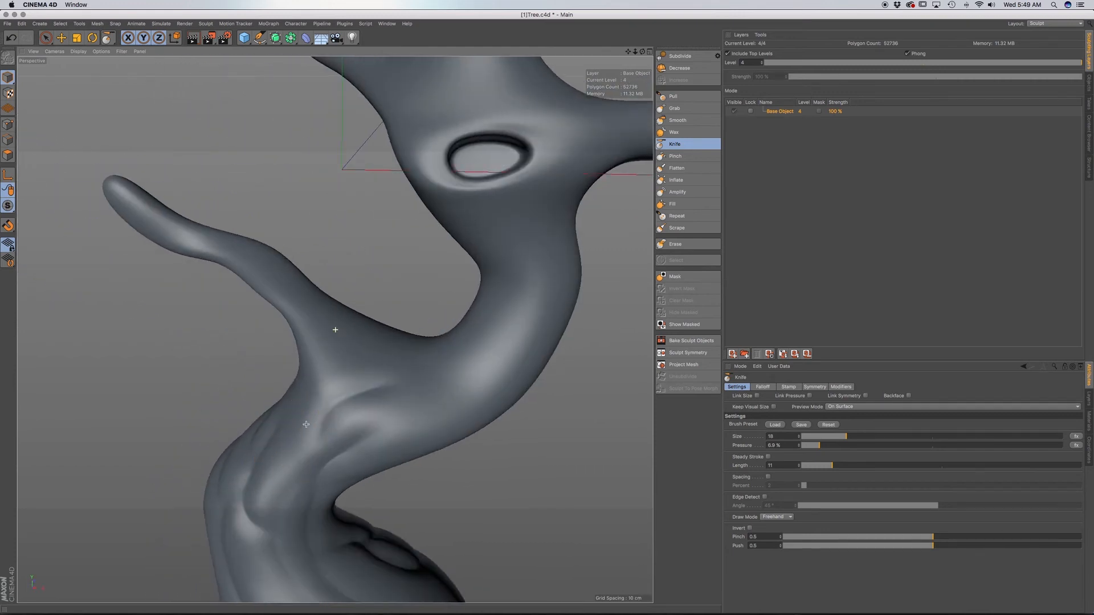
# Carve a winding crease on the back of the trunk, from the outer bend up to the underside of the lower branch.
pyautogui.moveTo(335, 328)
pyautogui.keyDown('alt'); pyautogui.mouseDown()
pyautogui.moveTo(336, 393)
pyautogui.moveTo(324, 393)
pyautogui.moveTo(335, 319)
pyautogui.moveTo(367, 396)
pyautogui.moveTo(273, 392)
pyautogui.moveTo(273, 367)
pyautogui.moveTo(267, 383)
pyautogui.moveTo(291, 393)
pyautogui.mouseUp(); pyautogui.keyUp('alt')
pyautogui.moveTo(417, 383)
pyautogui.mouseDown()
pyautogui.moveTo(335, 332)
pyautogui.moveTo(354, 374)
pyautogui.moveTo(403, 398)
pyautogui.moveTo(411, 381)
pyautogui.moveTo(419, 392)
pyautogui.mouseUp()
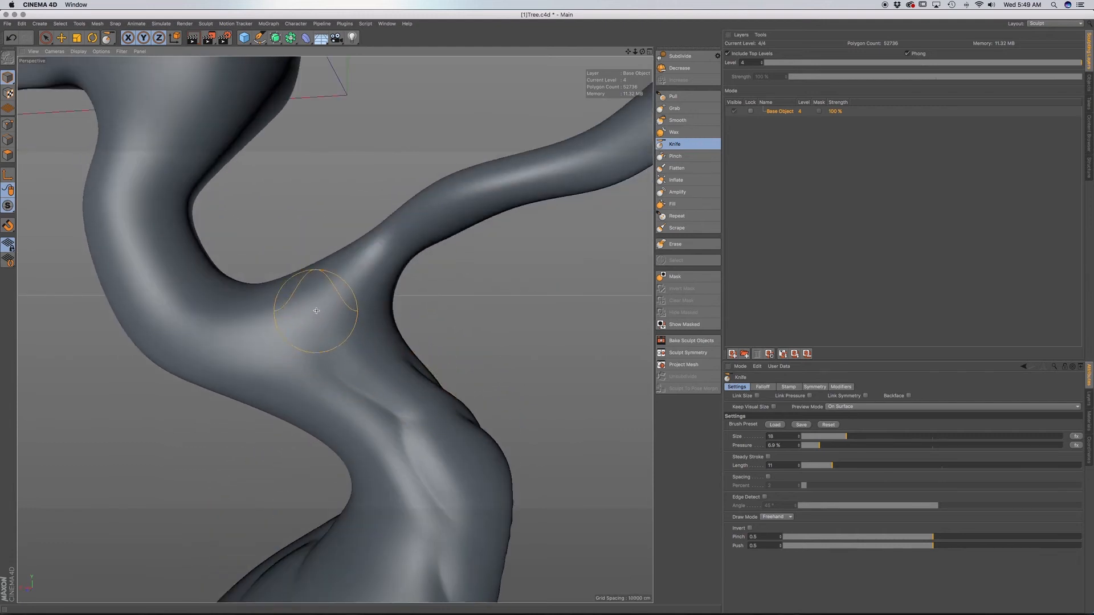
pyautogui.moveTo(311, 310)
pyautogui.mouseDown()
pyautogui.moveTo(327, 355)
pyautogui.moveTo(389, 390)
pyautogui.mouseUp()
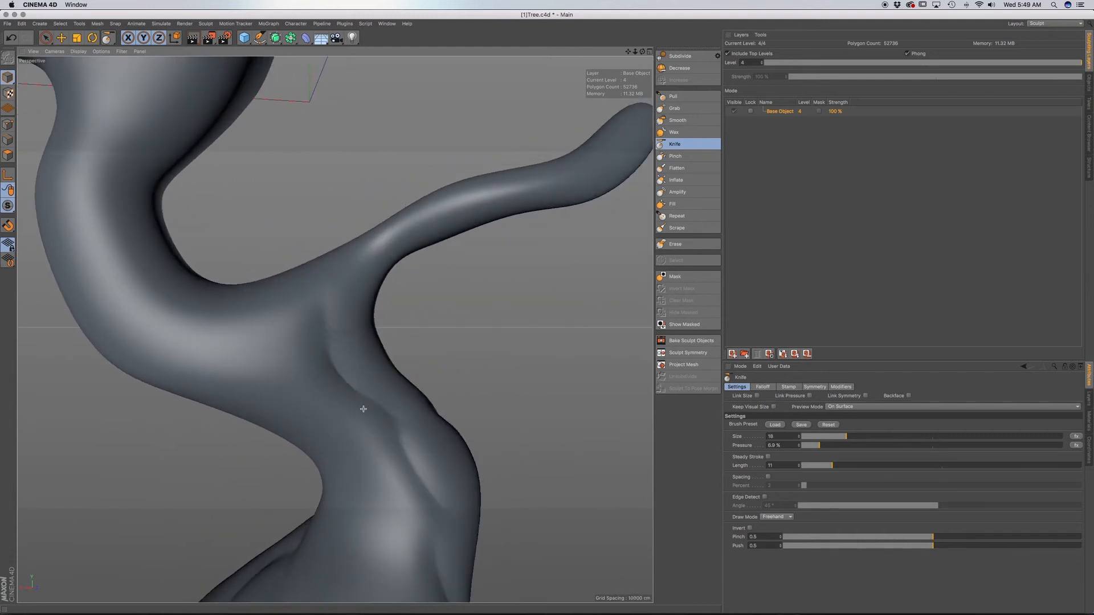
pyautogui.keyDown('alt'); pyautogui.moveTo(344, 420); pyautogui.dragTo(423, 374); pyautogui.keyUp('alt')
pyautogui.moveTo(335, 330)
pyautogui.keyDown('alt'); pyautogui.mouseDown()
pyautogui.moveTo(374, 425)
pyautogui.moveTo(320, 413)
pyautogui.moveTo(342, 422)
pyautogui.moveTo(274, 372)
pyautogui.moveTo(399, 416)
pyautogui.mouseUp(); pyautogui.keyUp('alt')
pyautogui.moveTo(353, 459)
pyautogui.mouseDown()
pyautogui.moveTo(253, 376)
pyautogui.moveTo(419, 421)
pyautogui.mouseUp()
pyautogui.moveTo(289, 320)
pyautogui.mouseDown()
pyautogui.moveTo(371, 260)
pyautogui.moveTo(359, 319)
pyautogui.mouseUp()
pyautogui.keyDown('alt'); pyautogui.moveTo(346, 245); pyautogui.dragTo(381, 380, button='middle'); pyautogui.keyUp('alt')
pyautogui.keyDown('alt'); pyautogui.moveTo(369, 337); pyautogui.dragTo(439, 279); pyautogui.keyUp('alt')
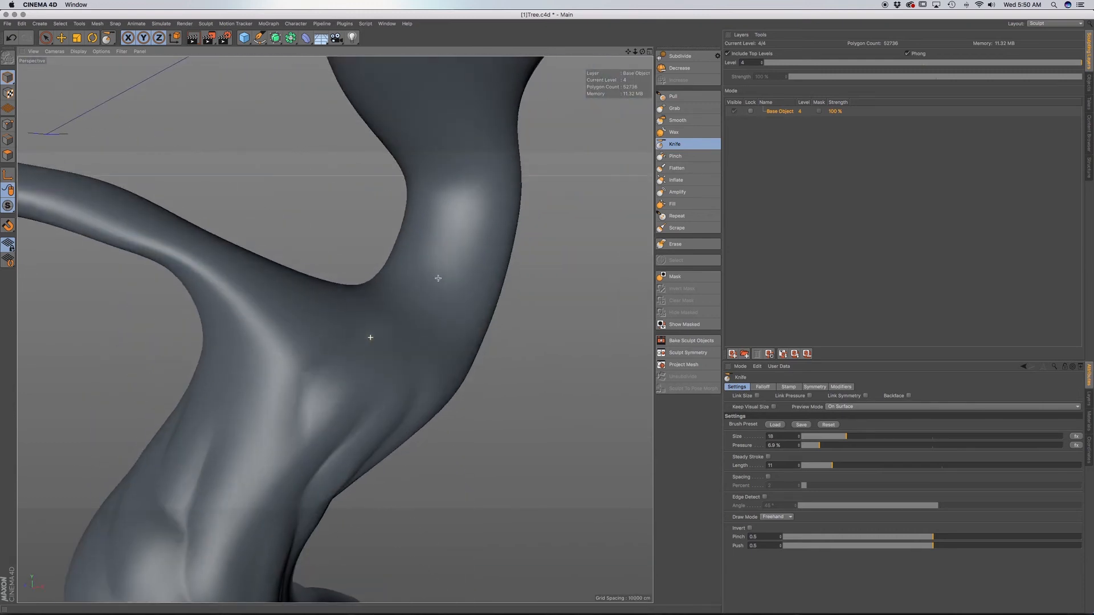
pyautogui.moveTo(250, 372)
pyautogui.mouseDown()
pyautogui.moveTo(322, 291)
pyautogui.moveTo(257, 361)
pyautogui.moveTo(371, 373)
pyautogui.moveTo(429, 354)
pyautogui.moveTo(408, 358)
pyautogui.moveTo(335, 330)
pyautogui.mouseUp()
# Carve a Knife crease across the trunk bend just above the fork with the lower branch.
pyautogui.scroll(-10, 382, 374)
pyautogui.scroll(5, 417, 377)
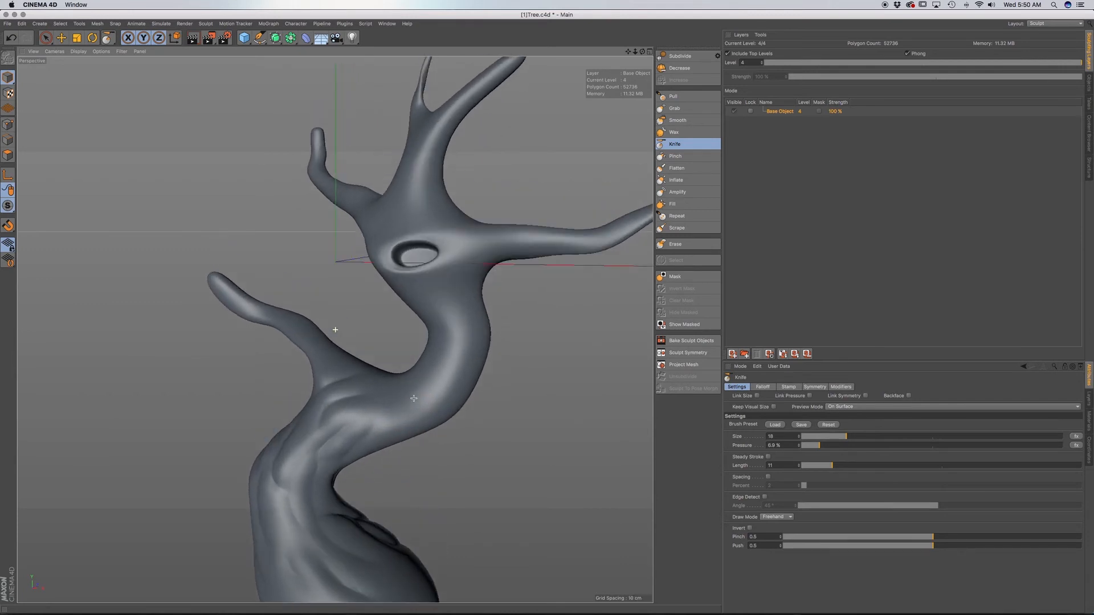
pyautogui.moveTo(414, 404)
pyautogui.keyDown('alt'); pyautogui.mouseDown()
pyautogui.moveTo(401, 384)
pyautogui.moveTo(406, 392)
pyautogui.mouseUp(); pyautogui.keyUp('alt')
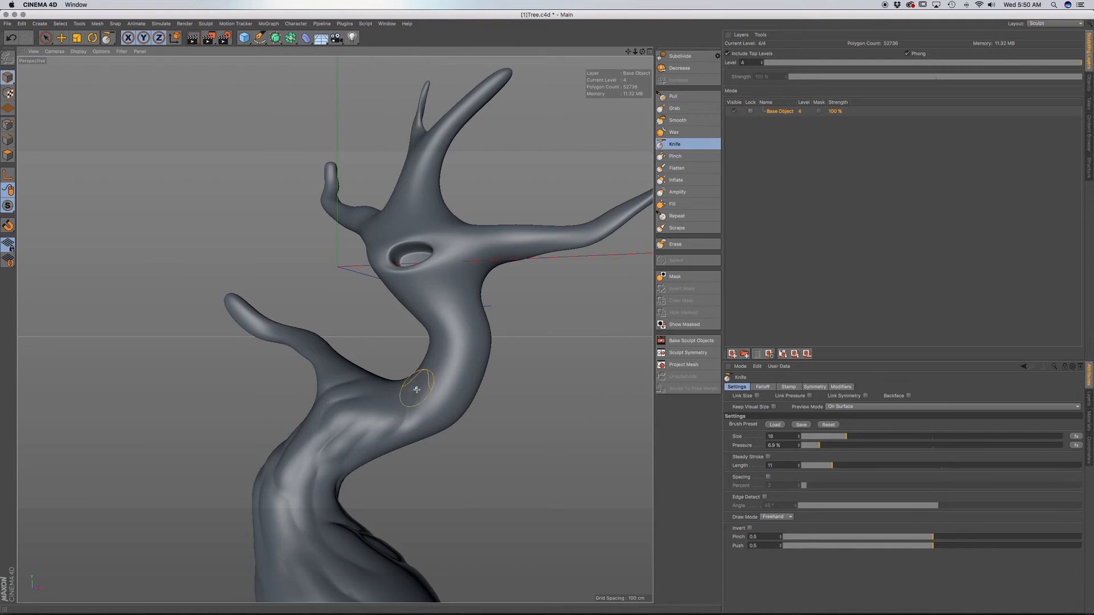
pyautogui.keyDown('alt'); pyautogui.moveTo(417, 389); pyautogui.dragTo(455, 408); pyautogui.keyUp('alt')
pyautogui.scroll(-5, 421, 401)
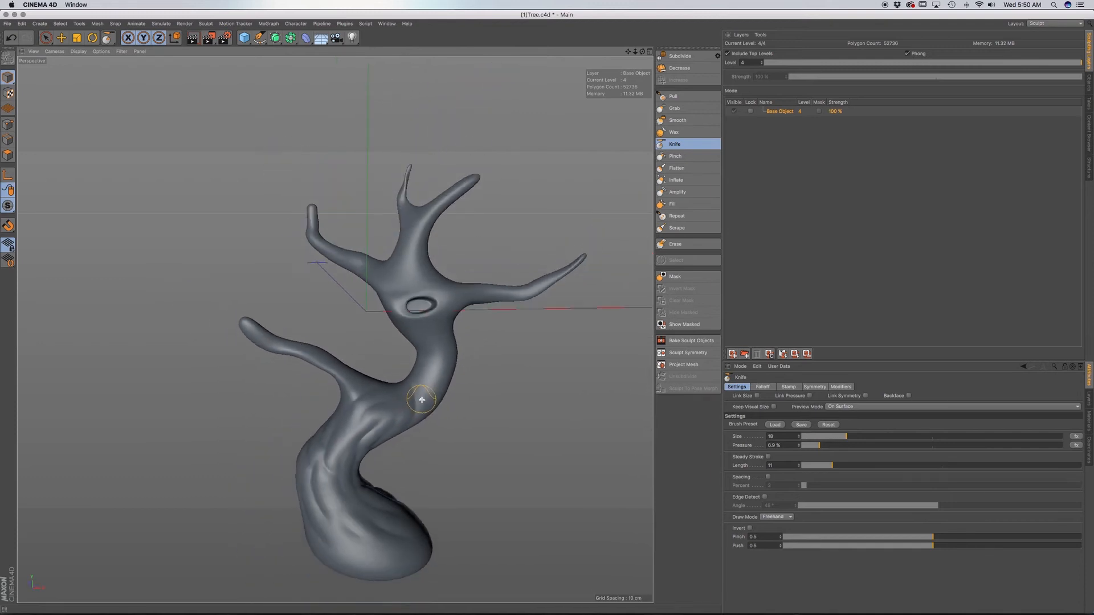
pyautogui.keyDown('alt'); pyautogui.moveTo(407, 400); pyautogui.dragTo(376, 306, button='middle'); pyautogui.keyUp('alt')
pyautogui.moveTo(368, 324)
pyautogui.keyDown('alt'); pyautogui.mouseDown()
pyautogui.moveTo(411, 331)
pyautogui.moveTo(371, 312)
pyautogui.moveTo(383, 336)
pyautogui.moveTo(359, 345)
pyautogui.moveTo(378, 345)
pyautogui.mouseUp(); pyautogui.keyUp('alt')
pyautogui.scroll(6, 371, 312)
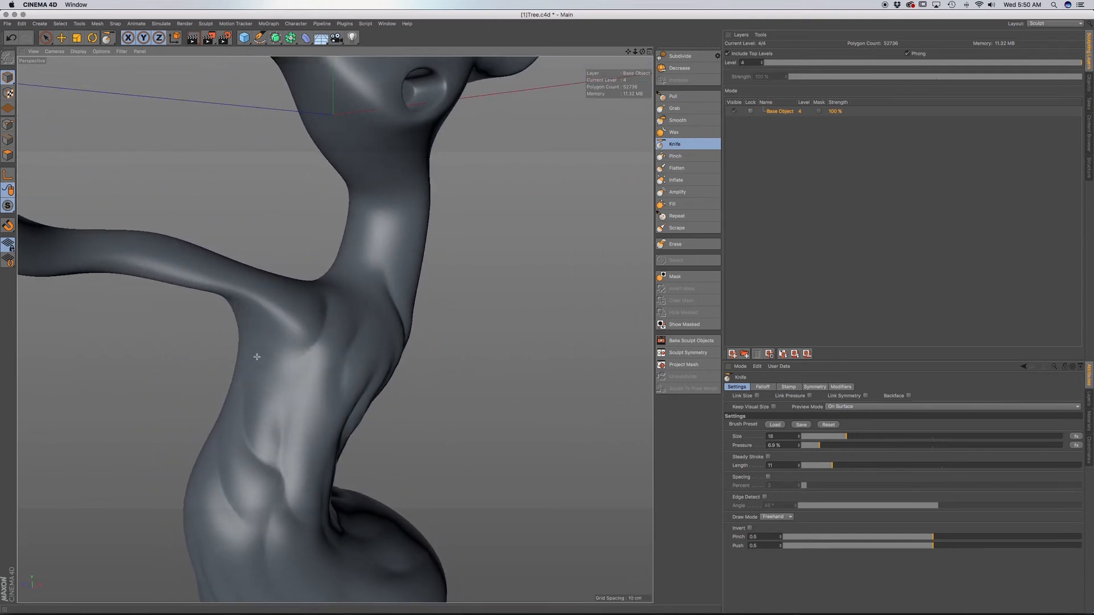
# Deepen the creases on the trunk directly below the base of the lower branch.
pyautogui.moveTo(310, 342)
pyautogui.keyDown('alt'); pyautogui.mouseDown()
pyautogui.moveTo(289, 350)
pyautogui.moveTo(278, 374)
pyautogui.mouseUp(); pyautogui.keyUp('alt')
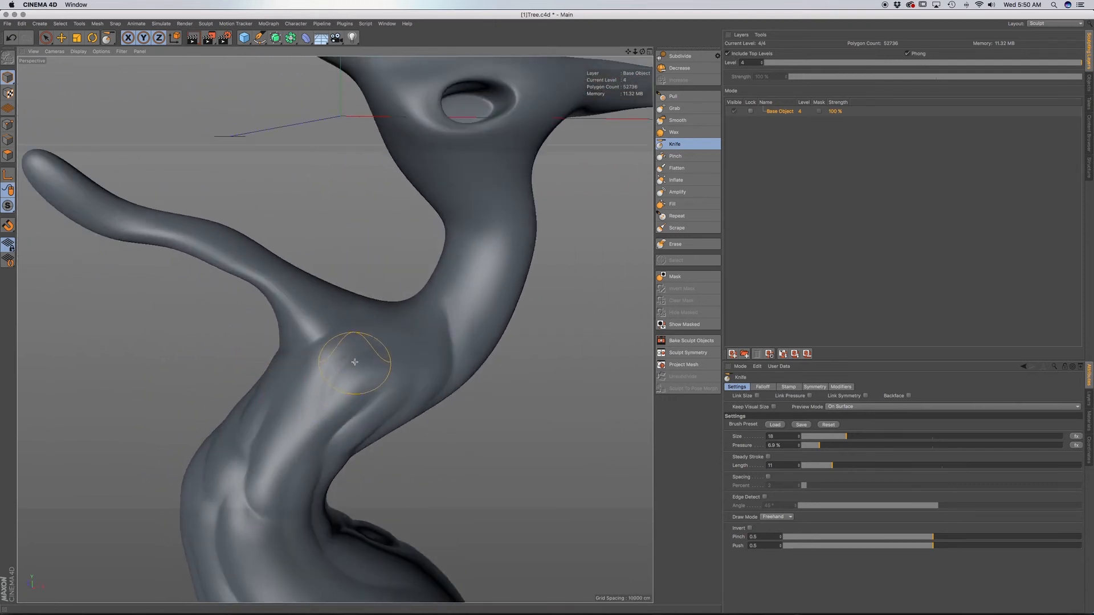
pyautogui.keyDown('alt'); pyautogui.moveTo(354, 361); pyautogui.dragTo(317, 414); pyautogui.keyUp('alt')
pyautogui.moveTo(296, 475)
pyautogui.keyDown('alt'); pyautogui.mouseDown()
pyautogui.moveTo(334, 330)
pyautogui.moveTo(343, 424)
pyautogui.mouseUp(); pyautogui.keyUp('alt')
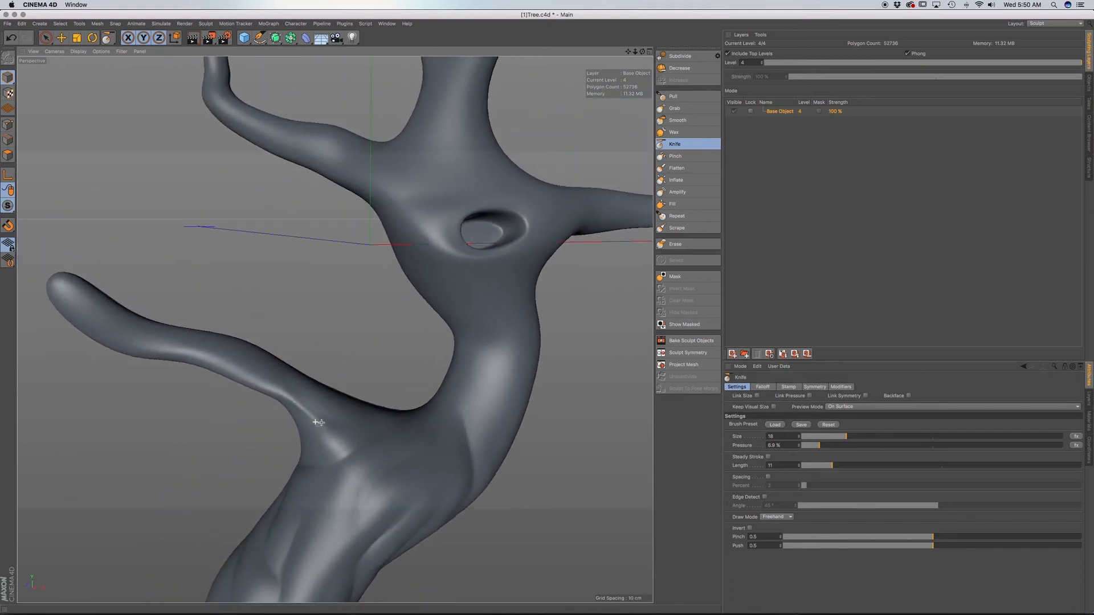
# Carve creases into the base of the lower branch where it merges with the trunk.
pyautogui.keyDown('alt'); pyautogui.moveTo(290, 392); pyautogui.dragTo(366, 427); pyautogui.keyUp('alt')
pyautogui.keyDown('alt'); pyautogui.moveTo(281, 414); pyautogui.dragTo(221, 462); pyautogui.keyUp('alt')
pyautogui.moveTo(361, 411); pyautogui.dragTo(278, 373)
pyautogui.keyDown('alt'); pyautogui.moveTo(358, 433); pyautogui.dragTo(404, 453); pyautogui.keyUp('alt')
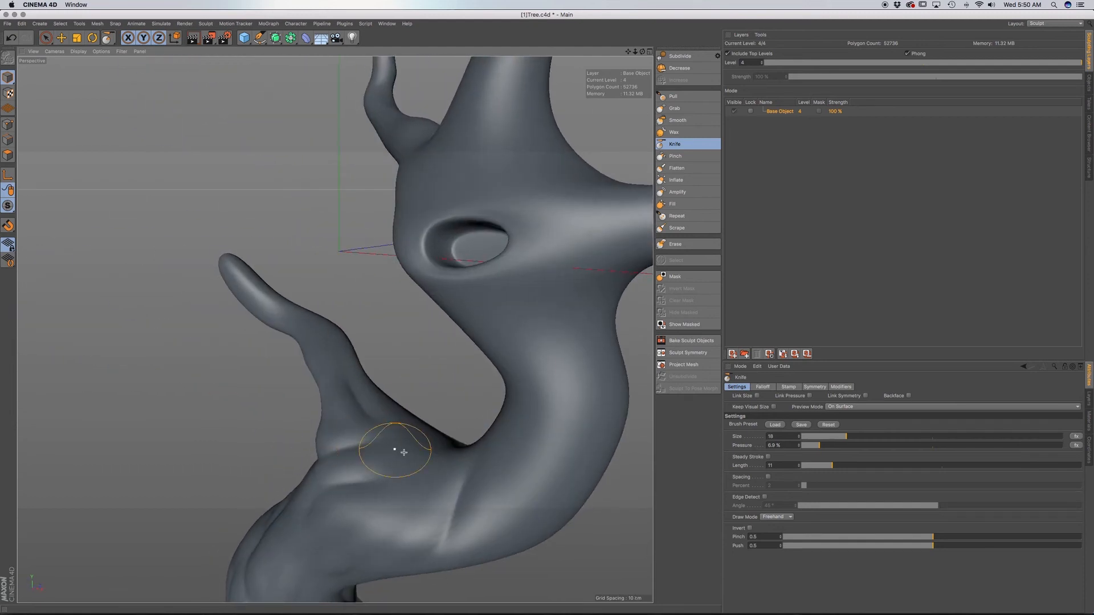
pyautogui.keyDown('alt'); pyautogui.moveTo(347, 410); pyautogui.dragTo(337, 327); pyautogui.keyUp('alt')
pyautogui.moveTo(364, 433)
pyautogui.keyDown('alt'); pyautogui.mouseDown()
pyautogui.moveTo(403, 429)
pyautogui.moveTo(351, 439)
pyautogui.mouseUp(); pyautogui.keyUp('alt')
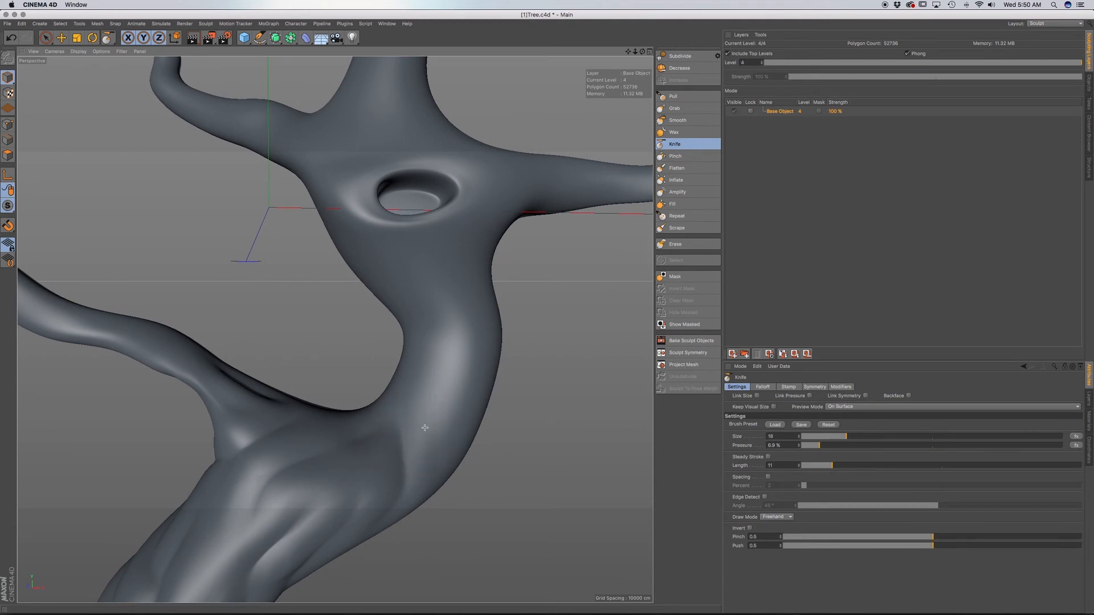
pyautogui.moveTo(427, 430)
pyautogui.keyDown('alt'); pyautogui.mouseDown()
pyautogui.moveTo(481, 307)
pyautogui.moveTo(442, 310)
pyautogui.mouseUp(); pyautogui.keyUp('alt')
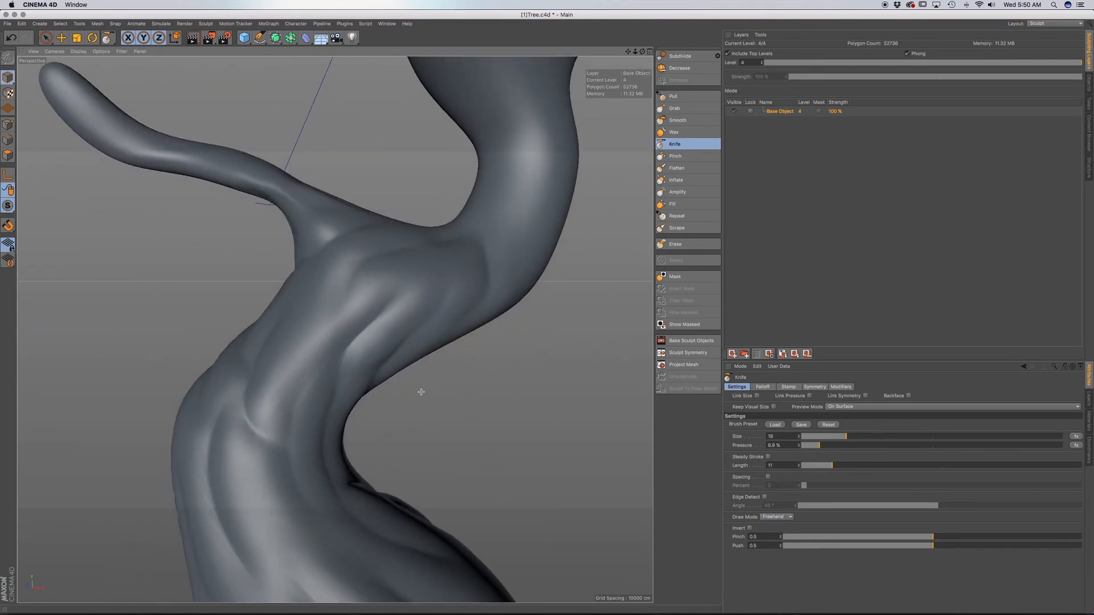
# Examine the sketch's bark lines in the front view with the Tree object temporarily hidden, and return to the perspective view.
pyautogui.press('F4')
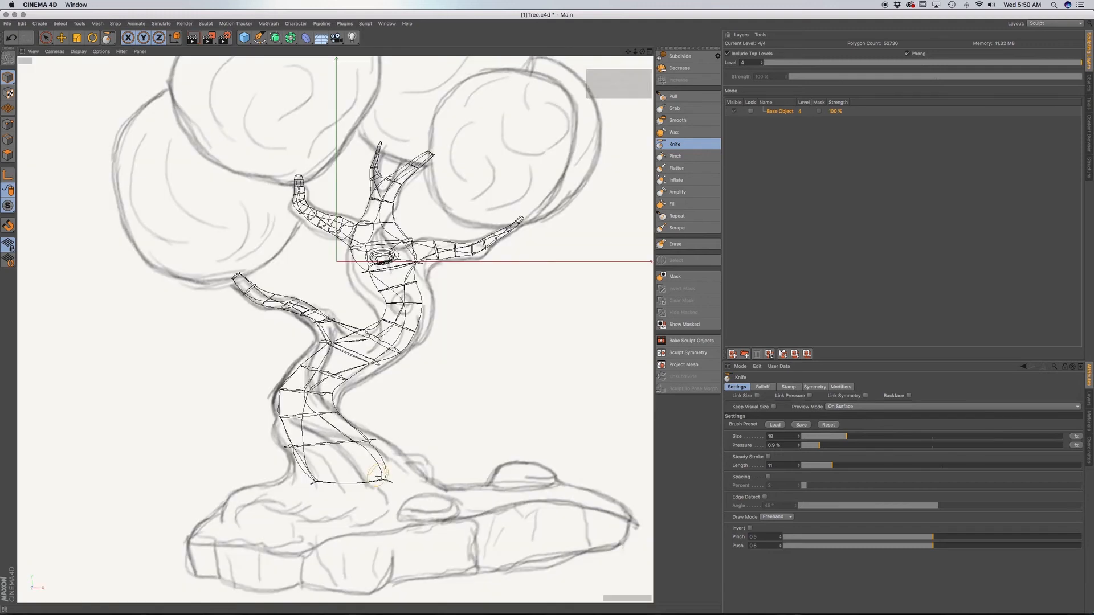
pyautogui.click(1090, 83)
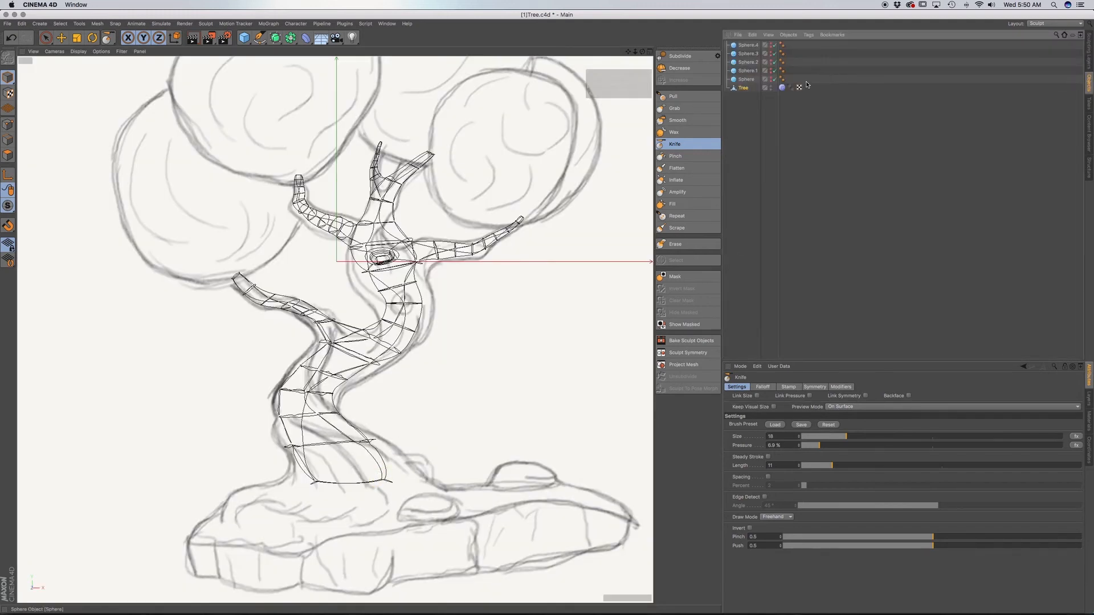
pyautogui.click(771, 87)
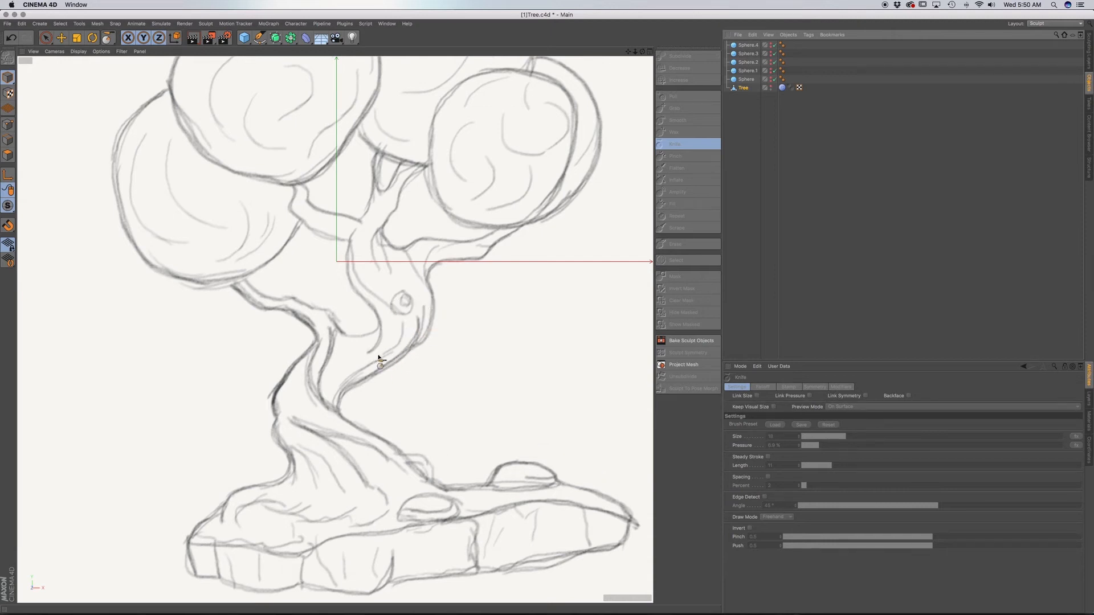
pyautogui.click(1089, 57)
pyautogui.click(1091, 84)
pyautogui.click(742, 89)
pyautogui.click(771, 86)
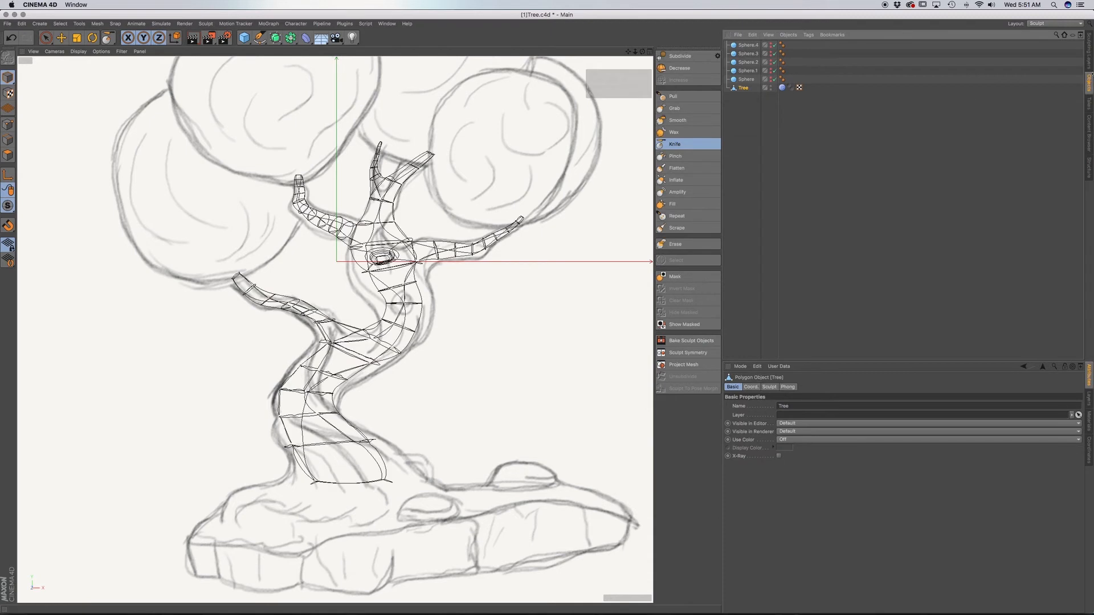
pyautogui.click(1089, 57)
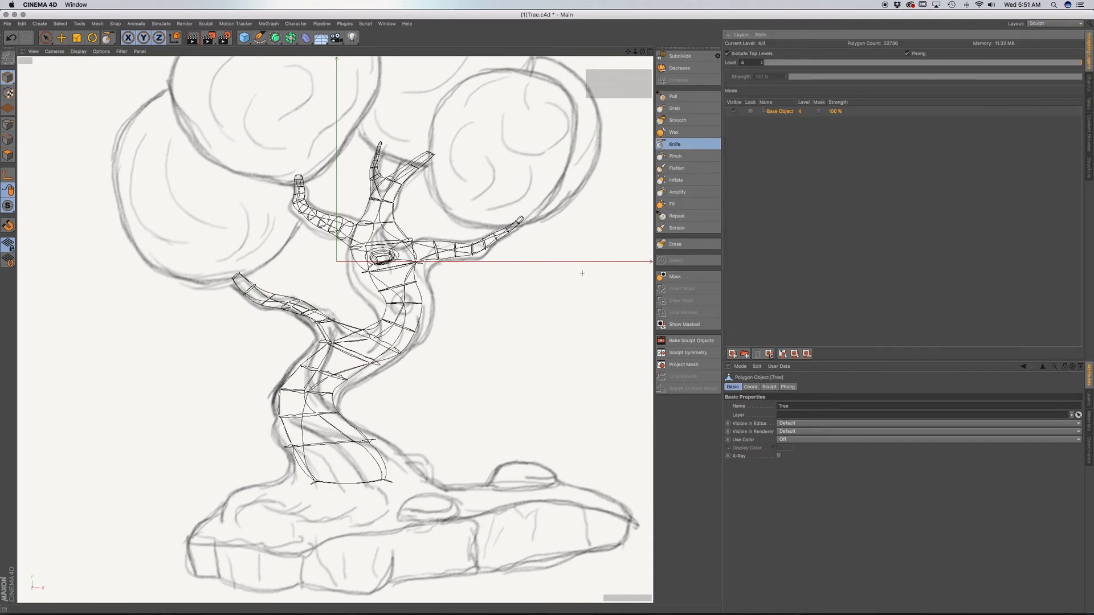
pyautogui.press('F1')
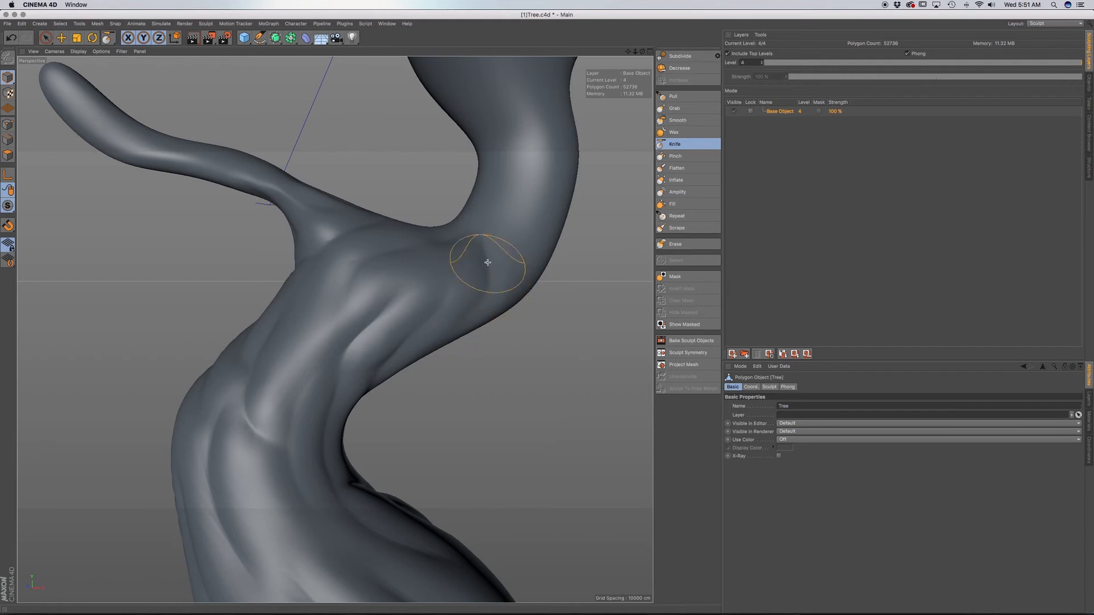
# Carve Knife creases across the upper trunk just below the knothole, toward its outer side.
pyautogui.keyDown('alt'); pyautogui.moveTo(478, 315); pyautogui.dragTo(413, 450, button='middle'); pyautogui.keyUp('alt')
pyautogui.keyDown('alt'); pyautogui.moveTo(447, 289); pyautogui.dragTo(443, 332, button='middle'); pyautogui.keyUp('alt')
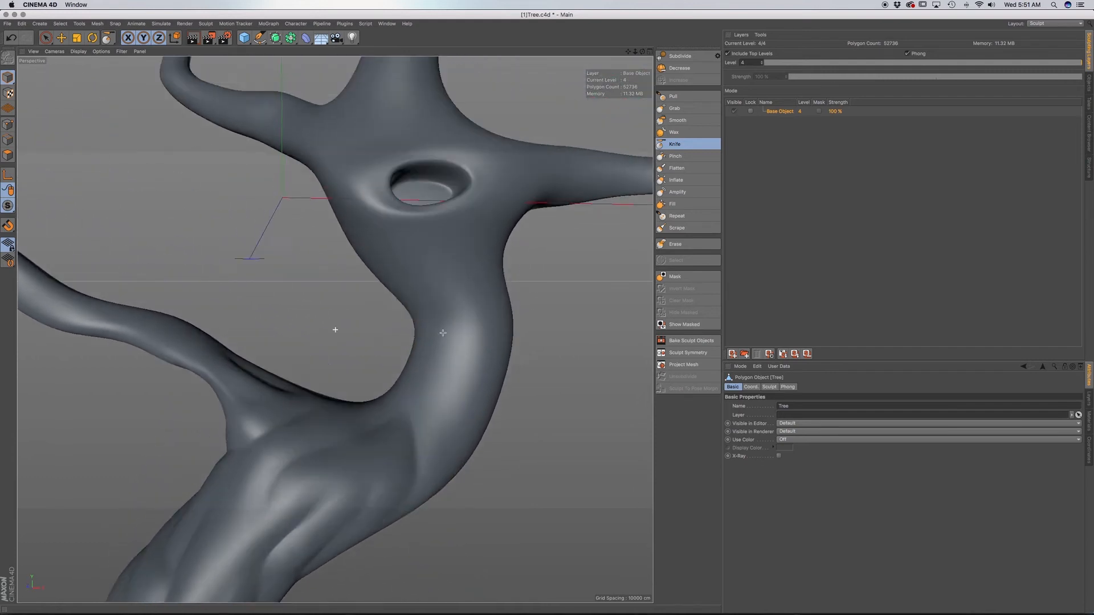
pyautogui.moveTo(443, 332)
pyautogui.keyDown('alt'); pyautogui.mouseDown()
pyautogui.moveTo(456, 351)
pyautogui.moveTo(457, 389)
pyautogui.moveTo(479, 342)
pyautogui.mouseUp(); pyautogui.keyUp('alt')
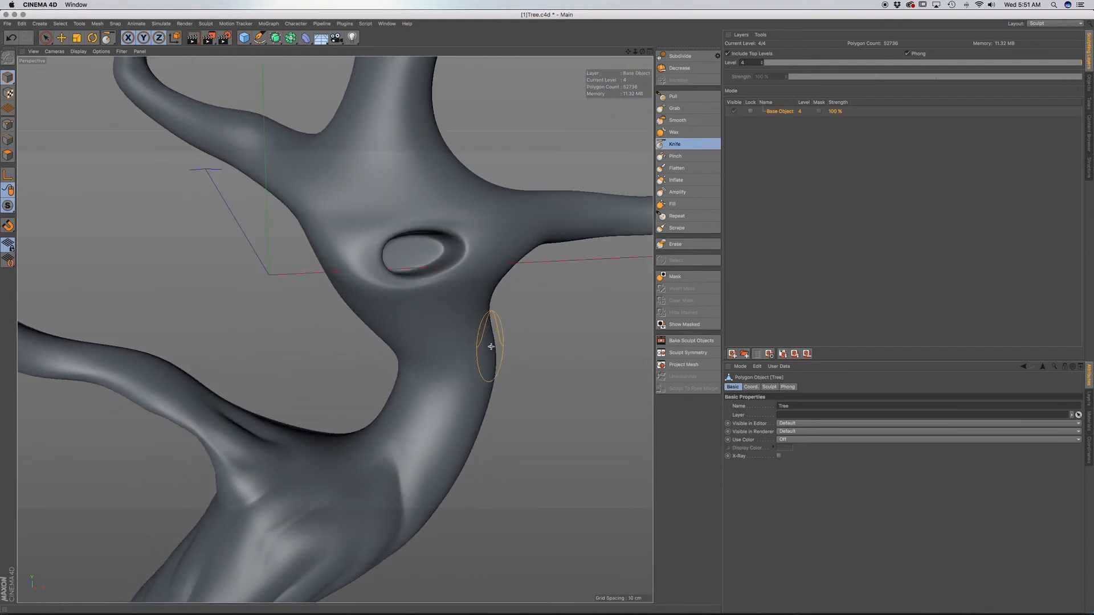
pyautogui.moveTo(415, 325)
pyautogui.keyDown('alt'); pyautogui.mouseDown()
pyautogui.moveTo(476, 361)
pyautogui.moveTo(590, 368)
pyautogui.mouseUp(); pyautogui.keyUp('alt')
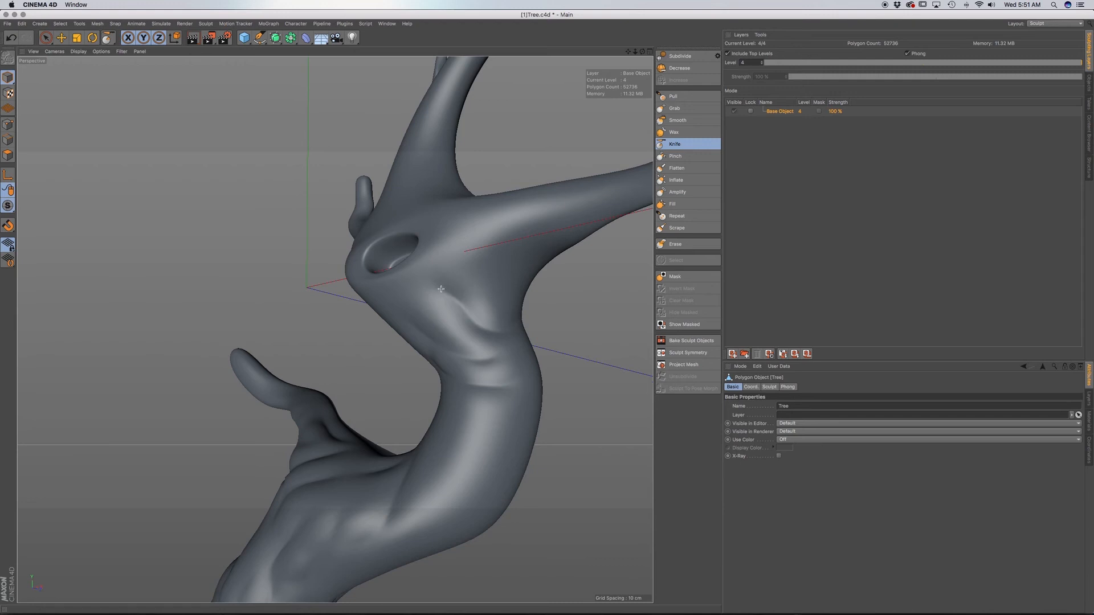
pyautogui.keyDown('alt'); pyautogui.moveTo(479, 331); pyautogui.dragTo(549, 412); pyautogui.keyUp('alt')
pyautogui.moveTo(495, 365)
pyautogui.keyDown('alt'); pyautogui.mouseDown()
pyautogui.moveTo(587, 378)
pyautogui.moveTo(593, 359)
pyautogui.moveTo(425, 368)
pyautogui.moveTo(476, 376)
pyautogui.mouseUp(); pyautogui.keyUp('alt')
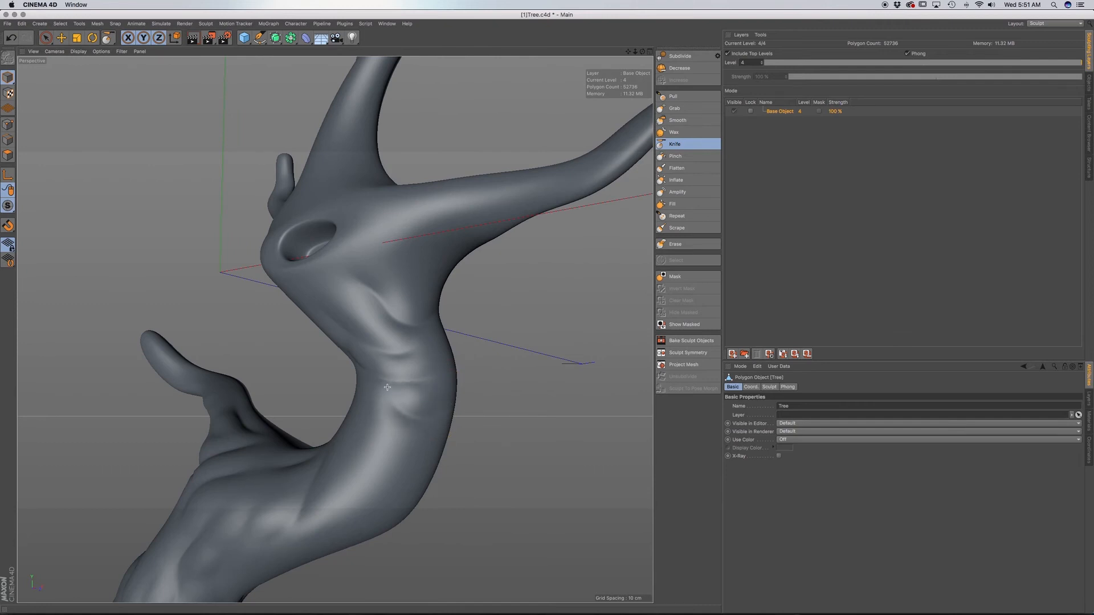
# Carve wrapping creases around the outer side of the narrow trunk section, further below the knothole.
pyautogui.keyDown('alt'); pyautogui.moveTo(392, 422); pyautogui.dragTo(450, 427); pyautogui.keyUp('alt')
pyautogui.keyDown('alt'); pyautogui.moveTo(342, 487); pyautogui.dragTo(369, 411, button='middle'); pyautogui.keyUp('alt')
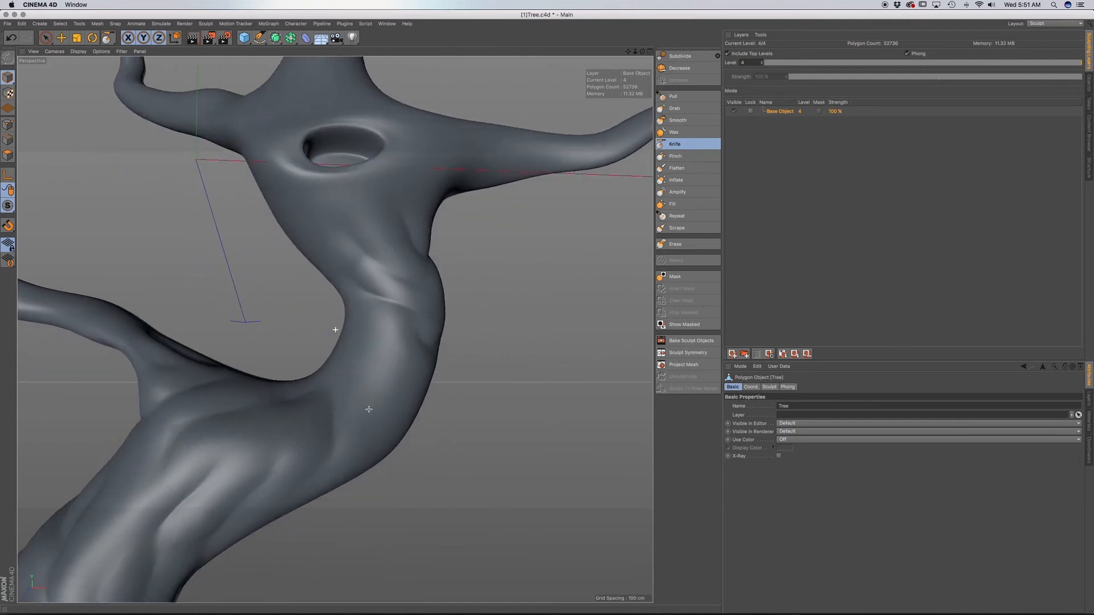
pyautogui.keyDown('alt'); pyautogui.moveTo(409, 395); pyautogui.dragTo(431, 376); pyautogui.keyUp('alt')
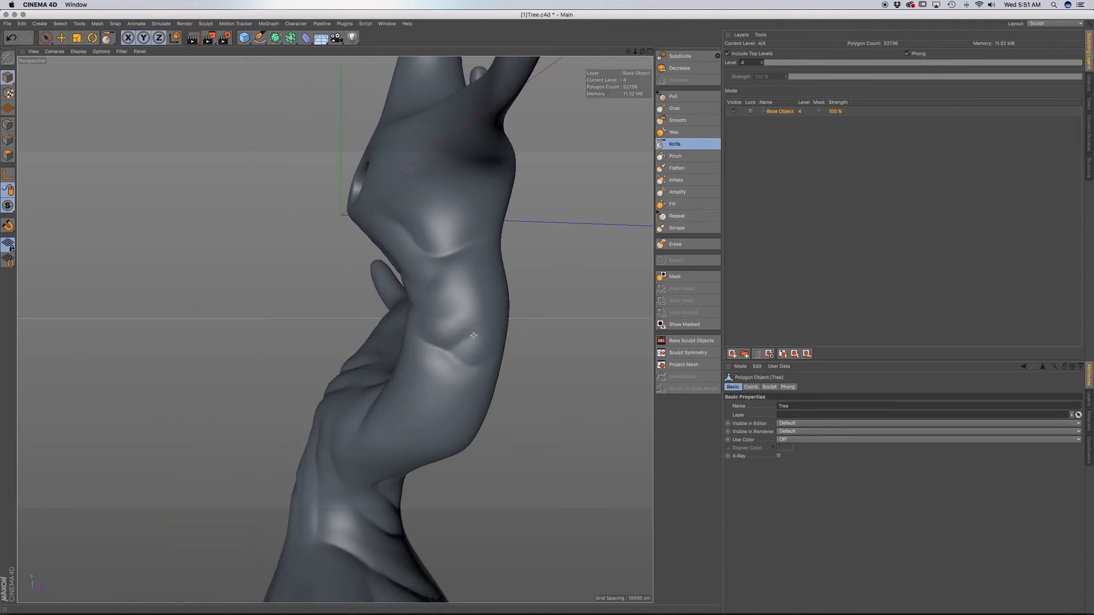
pyautogui.keyDown('alt'); pyautogui.moveTo(479, 352); pyautogui.dragTo(506, 352); pyautogui.keyUp('alt')
pyautogui.keyDown('alt'); pyautogui.moveTo(457, 391); pyautogui.dragTo(455, 344); pyautogui.keyUp('alt')
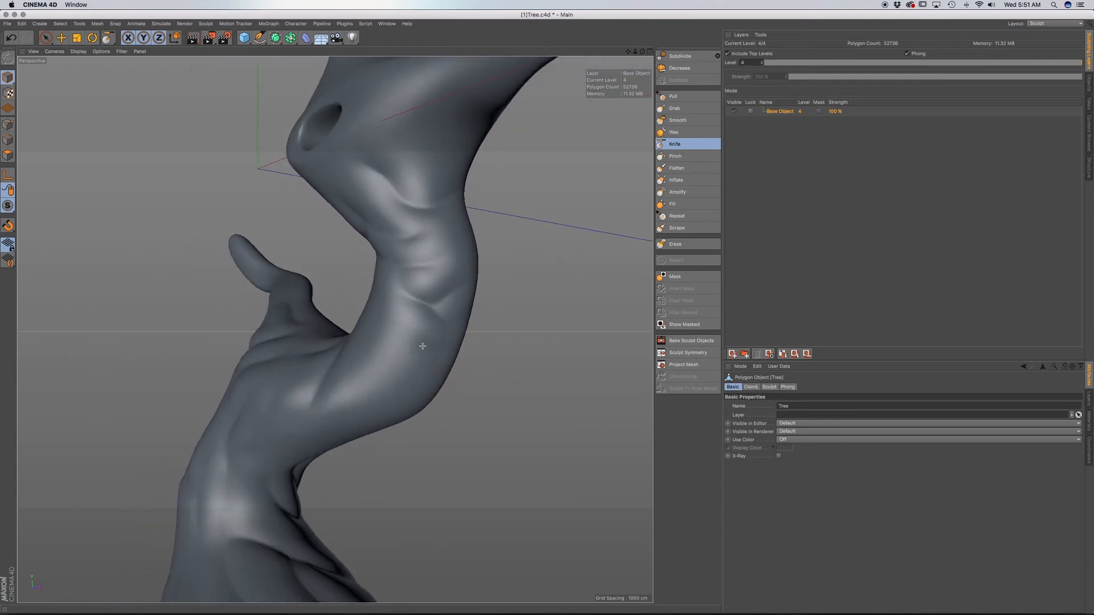
pyautogui.keyDown('alt'); pyautogui.moveTo(406, 302); pyautogui.dragTo(487, 330); pyautogui.keyUp('alt')
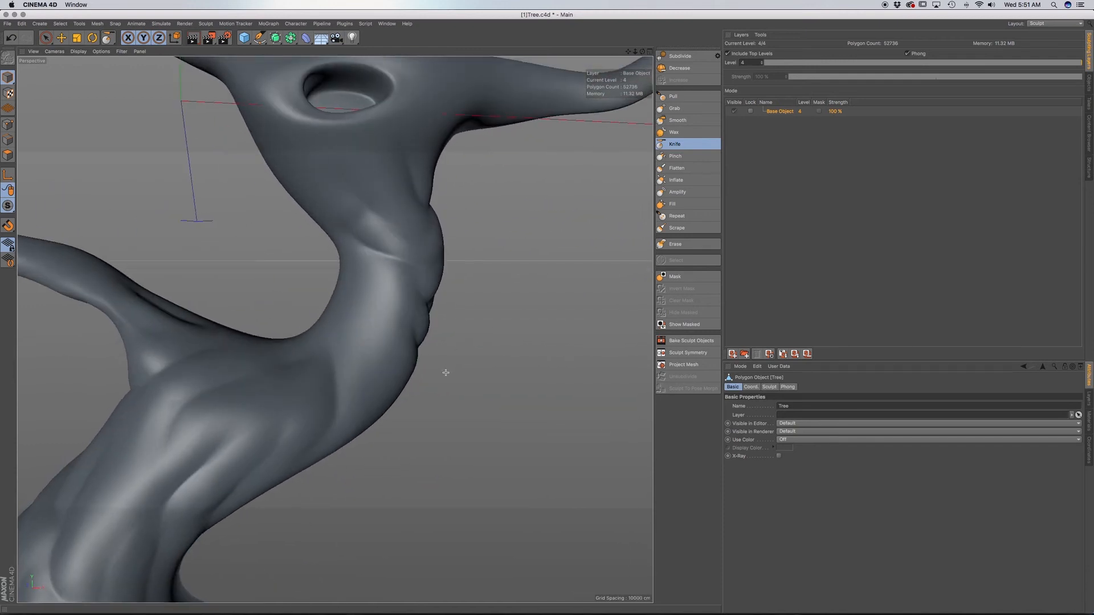
# Carve wide creases across the outer face of the trunk bend between the crown and the lower branch.
pyautogui.keyDown('alt'); pyautogui.moveTo(409, 367); pyautogui.dragTo(334, 347); pyautogui.keyUp('alt')
pyautogui.keyDown('alt'); pyautogui.moveTo(401, 368); pyautogui.dragTo(279, 345); pyautogui.keyUp('alt')
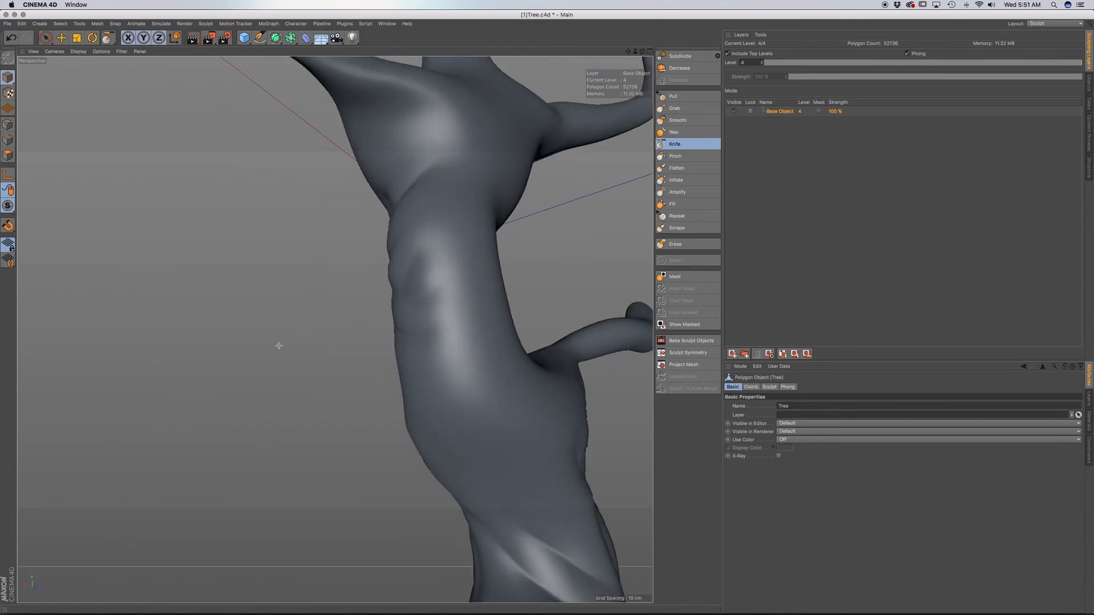
pyautogui.moveTo(427, 323)
pyautogui.keyDown('alt'); pyautogui.mouseDown()
pyautogui.moveTo(498, 310)
pyautogui.moveTo(472, 364)
pyautogui.moveTo(434, 289)
pyautogui.mouseUp(); pyautogui.keyUp('alt')
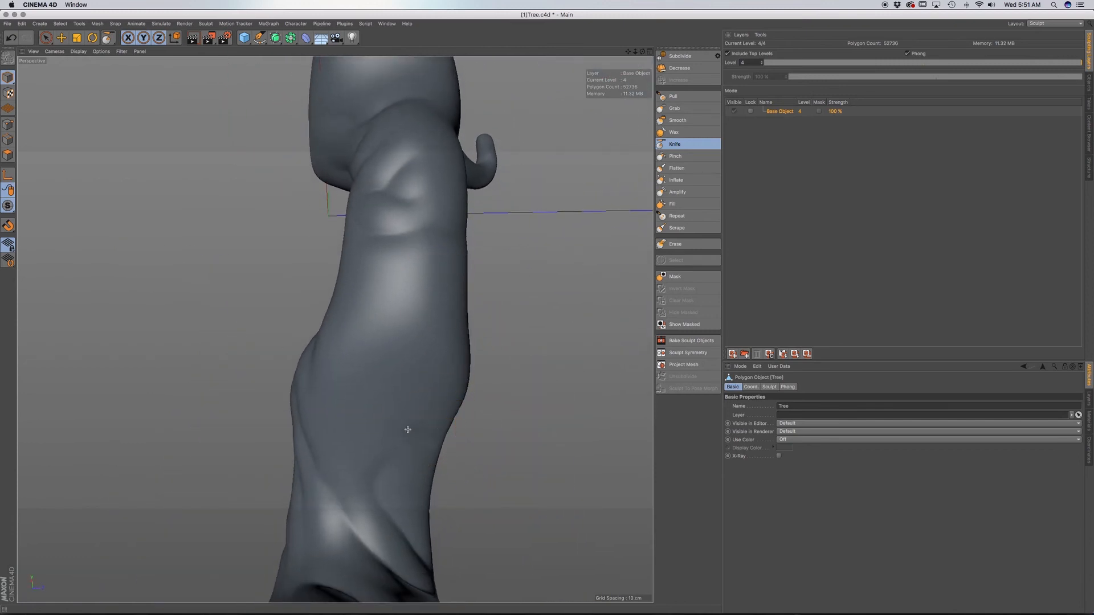
pyautogui.keyDown('alt'); pyautogui.moveTo(391, 364); pyautogui.dragTo(473, 409); pyautogui.keyUp('alt')
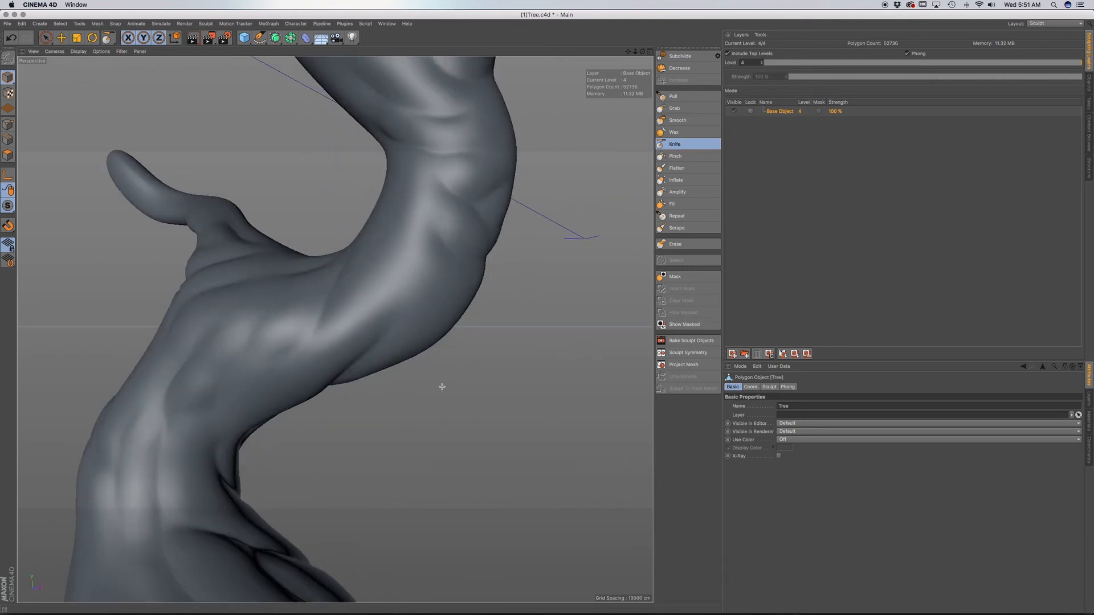
pyautogui.keyDown('alt'); pyautogui.moveTo(386, 326); pyautogui.dragTo(254, 303); pyautogui.keyUp('alt')
pyautogui.keyDown('alt'); pyautogui.moveTo(361, 308); pyautogui.dragTo(334, 324); pyautogui.keyUp('alt')
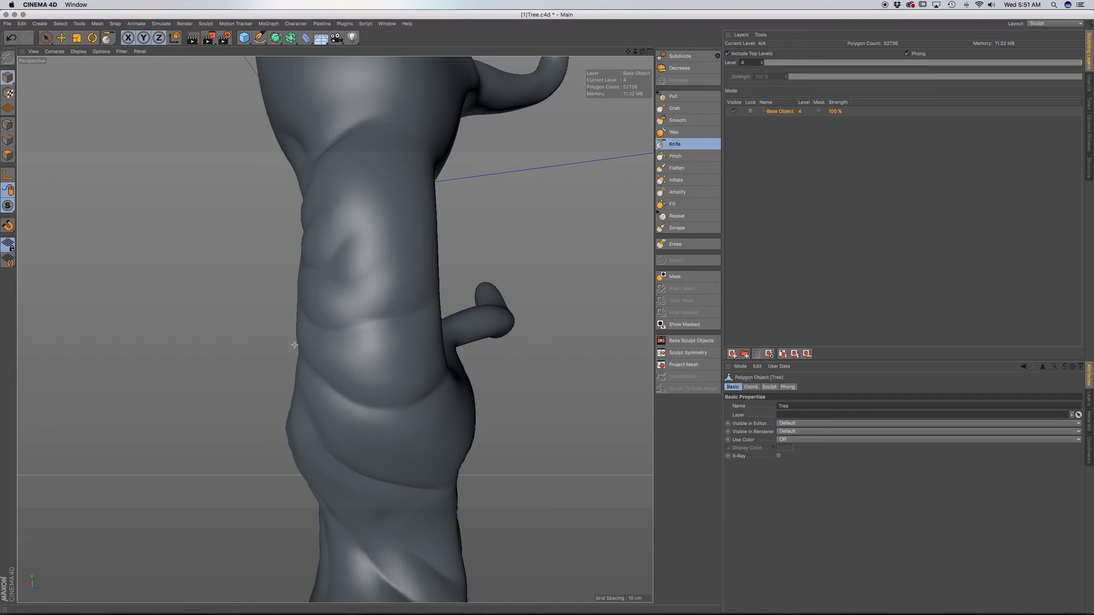
pyautogui.moveTo(355, 393)
pyautogui.keyDown('alt'); pyautogui.mouseDown()
pyautogui.moveTo(335, 325)
pyautogui.moveTo(339, 382)
pyautogui.moveTo(391, 403)
pyautogui.mouseUp(); pyautogui.keyUp('alt')
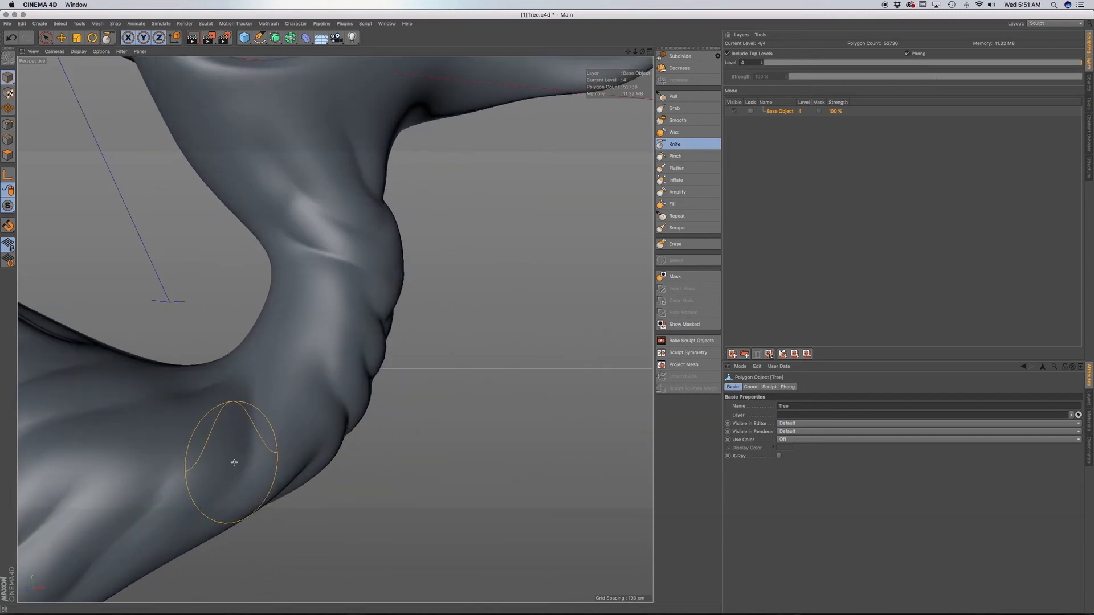
# Carve diagonal creases into the lower part of the trunk bend, beside the lower branch's fork.
pyautogui.moveTo(245, 453)
pyautogui.mouseDown()
pyautogui.moveTo(246, 405)
pyautogui.moveTo(315, 450)
pyautogui.moveTo(297, 490)
pyautogui.moveTo(308, 438)
pyautogui.mouseUp()
pyautogui.keyDown('alt'); pyautogui.moveTo(394, 436); pyautogui.dragTo(396, 439, button='middle'); pyautogui.keyUp('alt')
pyautogui.keyDown('alt'); pyautogui.moveTo(310, 486); pyautogui.dragTo(360, 415); pyautogui.keyUp('alt')
pyautogui.keyDown('alt'); pyautogui.moveTo(326, 462); pyautogui.dragTo(274, 530); pyautogui.keyUp('alt')
pyautogui.keyDown('alt'); pyautogui.moveTo(339, 457); pyautogui.dragTo(336, 481, button='middle'); pyautogui.keyUp('alt')
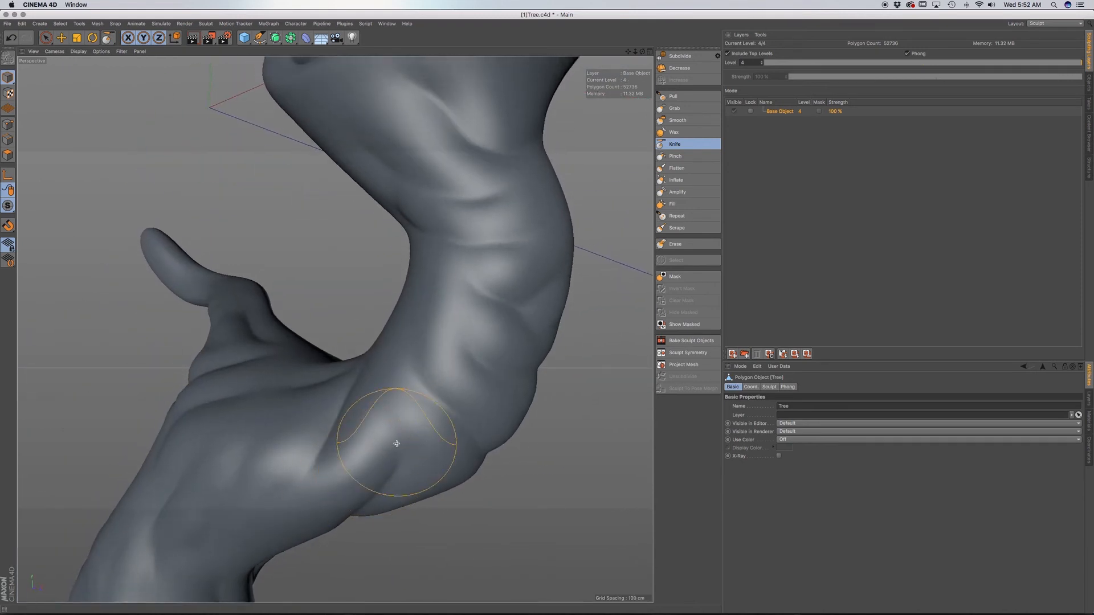
pyautogui.moveTo(416, 364)
pyautogui.keyDown('alt'); pyautogui.mouseDown()
pyautogui.moveTo(429, 391)
pyautogui.moveTo(398, 407)
pyautogui.mouseUp(); pyautogui.keyUp('alt')
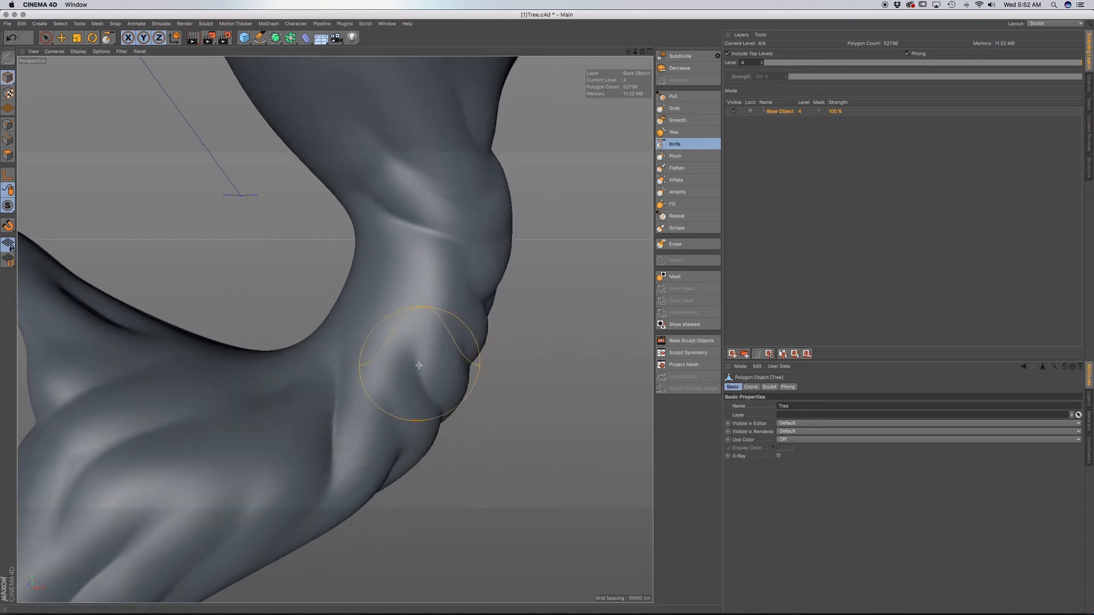
# Extend the trunk bend's creases around onto the back of the trunk.
pyautogui.moveTo(407, 351)
pyautogui.keyDown('alt'); pyautogui.mouseDown()
pyautogui.moveTo(403, 359)
pyautogui.moveTo(474, 362)
pyautogui.mouseUp(); pyautogui.keyUp('alt')
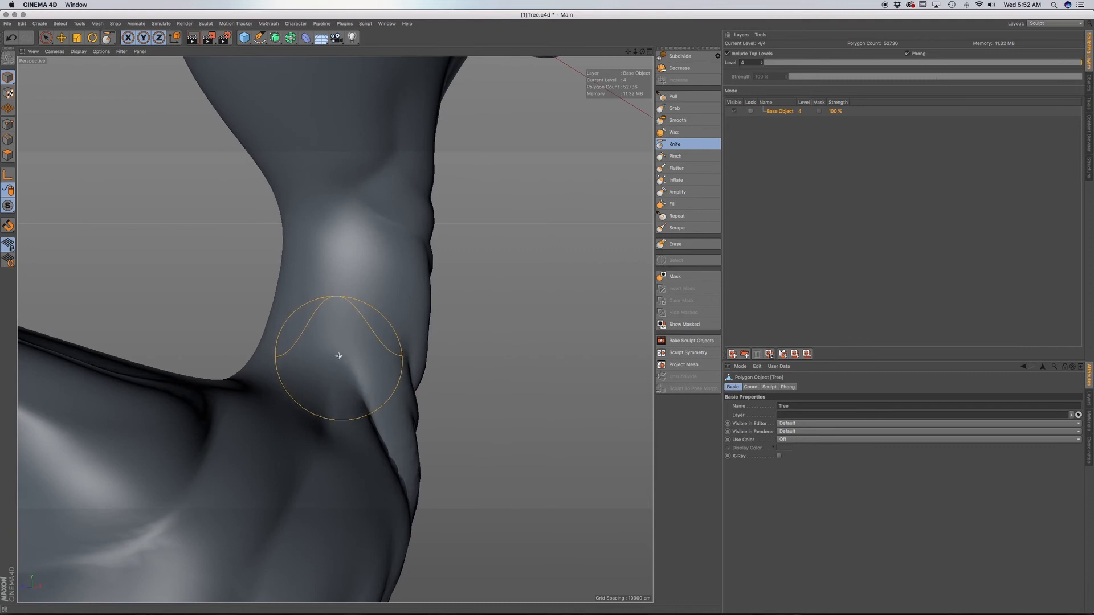
pyautogui.keyDown('alt'); pyautogui.moveTo(324, 342); pyautogui.dragTo(340, 386, button='middle'); pyautogui.keyUp('alt')
pyautogui.keyDown('alt'); pyautogui.moveTo(340, 385); pyautogui.dragTo(509, 372); pyautogui.keyUp('alt')
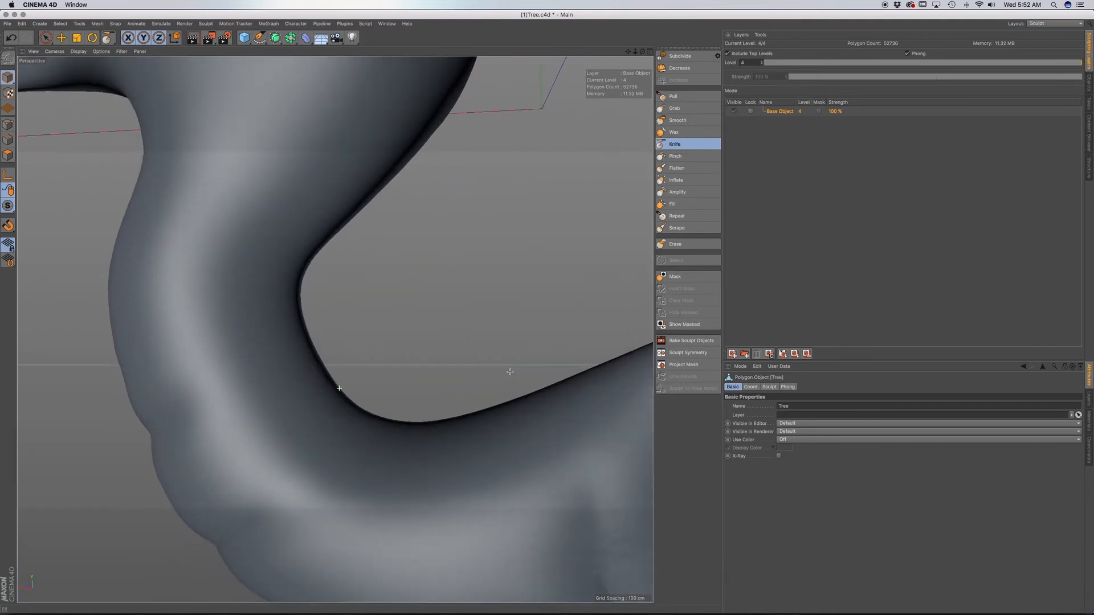
pyautogui.moveTo(296, 515); pyautogui.dragTo(281, 476)
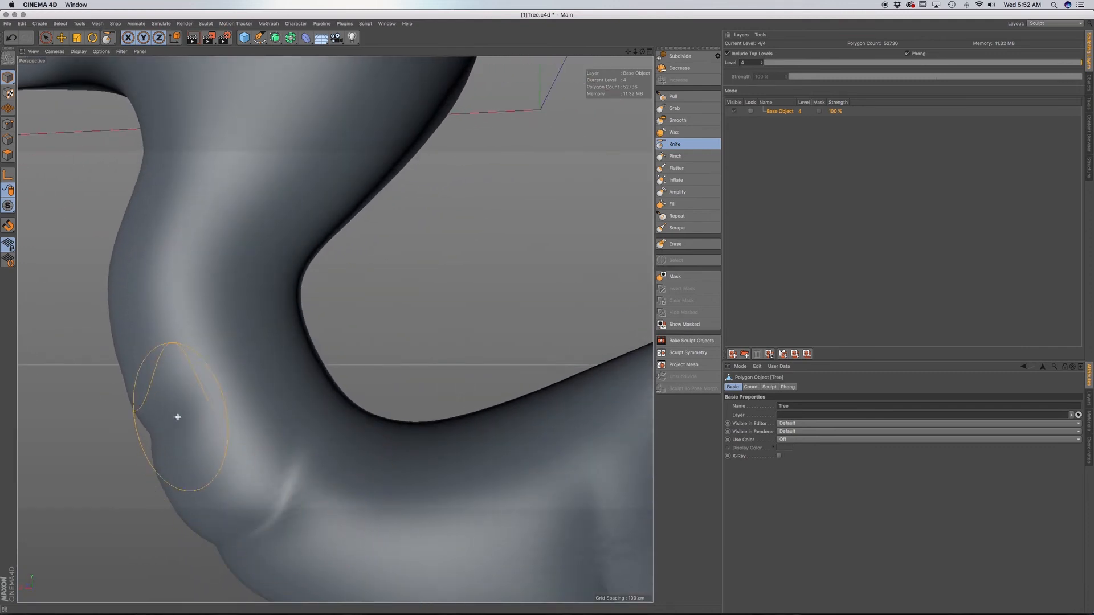
pyautogui.moveTo(212, 398); pyautogui.dragTo(234, 384)
pyautogui.keyDown('alt'); pyautogui.moveTo(252, 448); pyautogui.dragTo(171, 457); pyautogui.keyUp('alt')
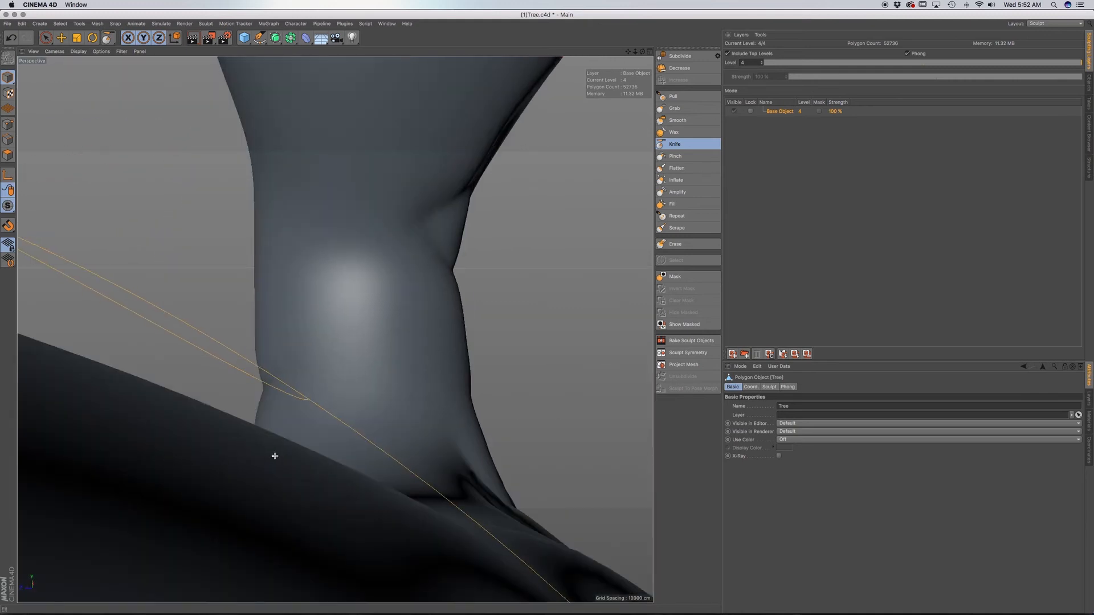
# Carve diagonal creases across the inner side of the narrow trunk section beneath the crown.
pyautogui.keyDown('alt'); pyautogui.moveTo(366, 401); pyautogui.dragTo(417, 452); pyautogui.keyUp('alt')
pyautogui.moveTo(490, 483)
pyautogui.mouseDown()
pyautogui.moveTo(365, 406)
pyautogui.moveTo(428, 410)
pyautogui.mouseUp()
pyautogui.keyDown('alt'); pyautogui.moveTo(394, 385); pyautogui.dragTo(370, 489, button='middle'); pyautogui.keyUp('alt')
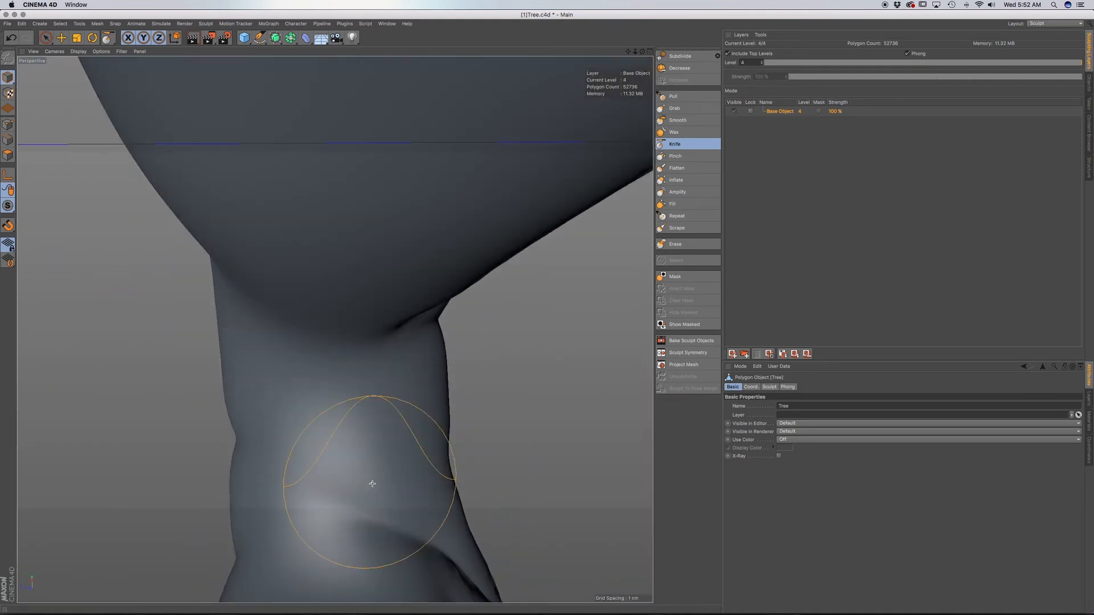
pyautogui.keyDown('alt'); pyautogui.moveTo(388, 458); pyautogui.dragTo(378, 416); pyautogui.keyUp('alt')
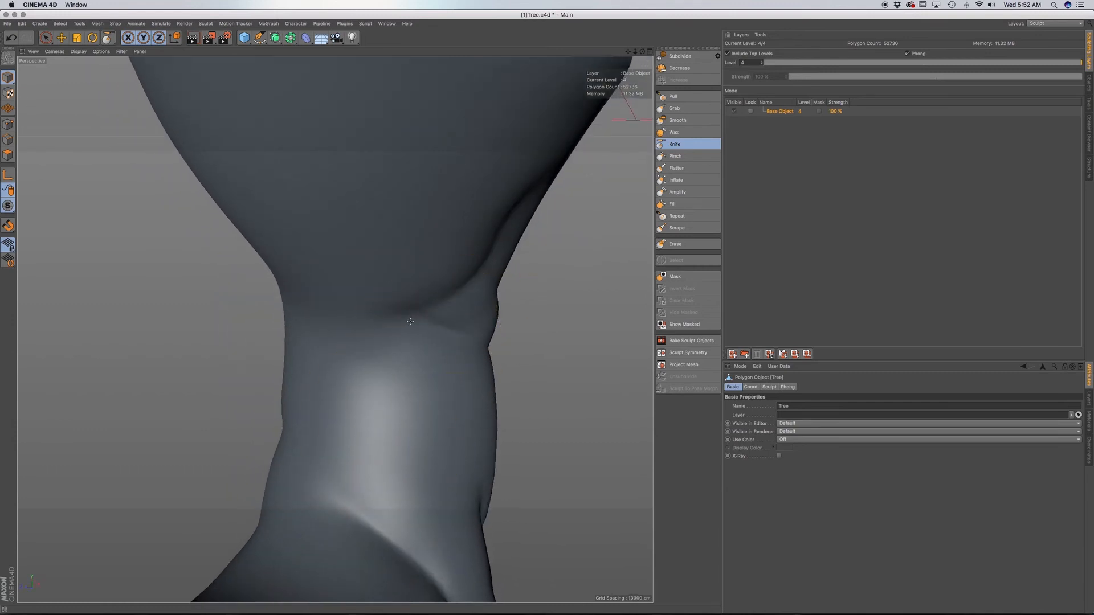
pyautogui.moveTo(482, 506); pyautogui.dragTo(381, 405)
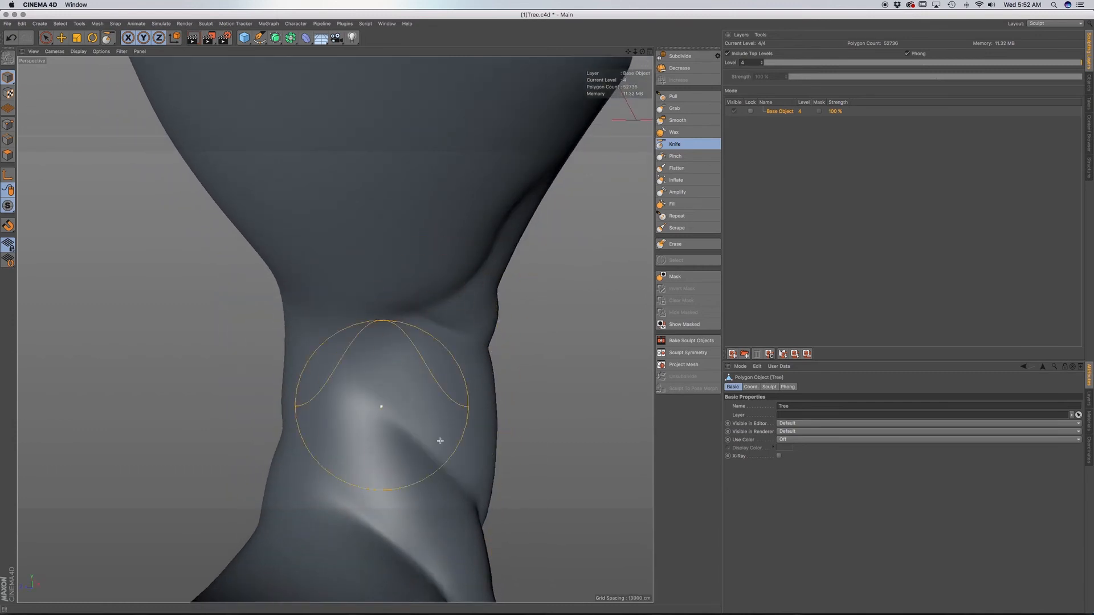
pyautogui.keyDown('alt'); pyautogui.moveTo(447, 453); pyautogui.dragTo(397, 451); pyautogui.keyUp('alt')
pyautogui.keyDown('alt'); pyautogui.moveTo(464, 465); pyautogui.dragTo(352, 427, button='middle'); pyautogui.keyUp('alt')
pyautogui.keyDown('alt'); pyautogui.moveTo(368, 445); pyautogui.dragTo(298, 454); pyautogui.keyUp('alt')
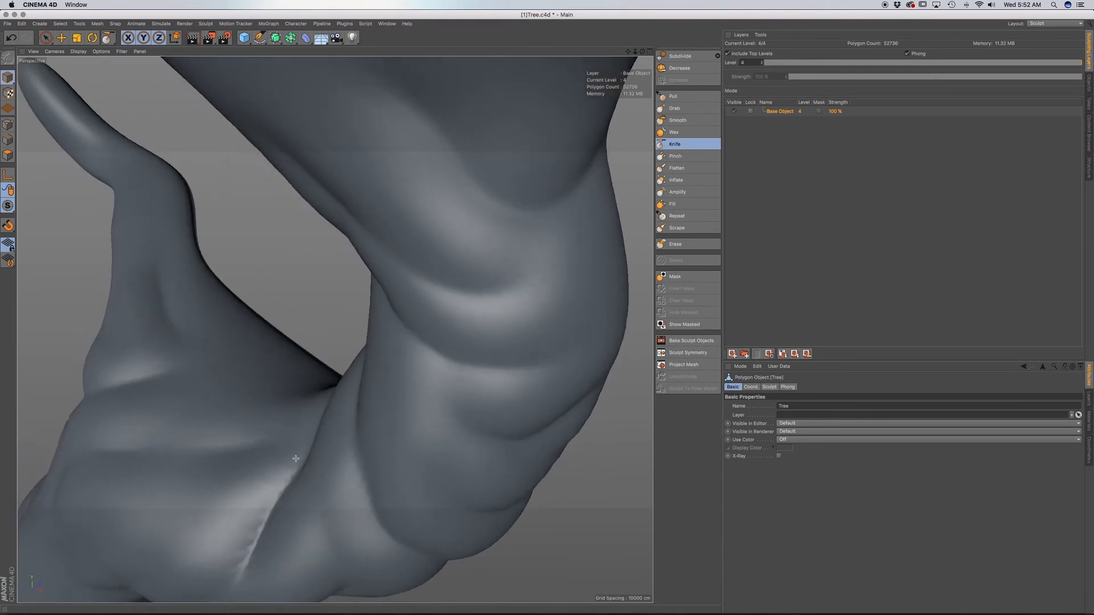
# Deepen the creases on the front of the upper trunk beneath the knothole.
pyautogui.keyDown('alt'); pyautogui.moveTo(432, 458); pyautogui.dragTo(428, 457, button='middle'); pyautogui.keyUp('alt')
pyautogui.moveTo(428, 457)
pyautogui.keyDown('alt'); pyautogui.mouseDown()
pyautogui.moveTo(416, 481)
pyautogui.moveTo(453, 484)
pyautogui.mouseUp(); pyautogui.keyUp('alt')
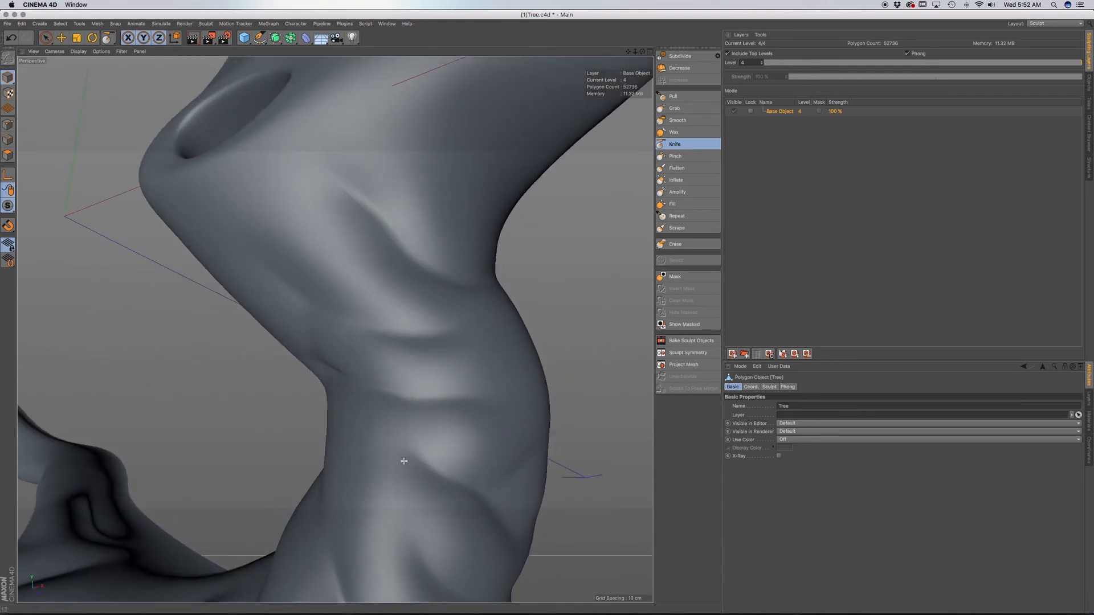
pyautogui.keyDown('alt'); pyautogui.moveTo(386, 454); pyautogui.dragTo(476, 459); pyautogui.keyUp('alt')
pyautogui.moveTo(371, 442)
pyautogui.mouseDown()
pyautogui.moveTo(306, 411)
pyautogui.moveTo(335, 434)
pyautogui.moveTo(340, 294)
pyautogui.mouseUp()
pyautogui.scroll(-10, 344, 458)
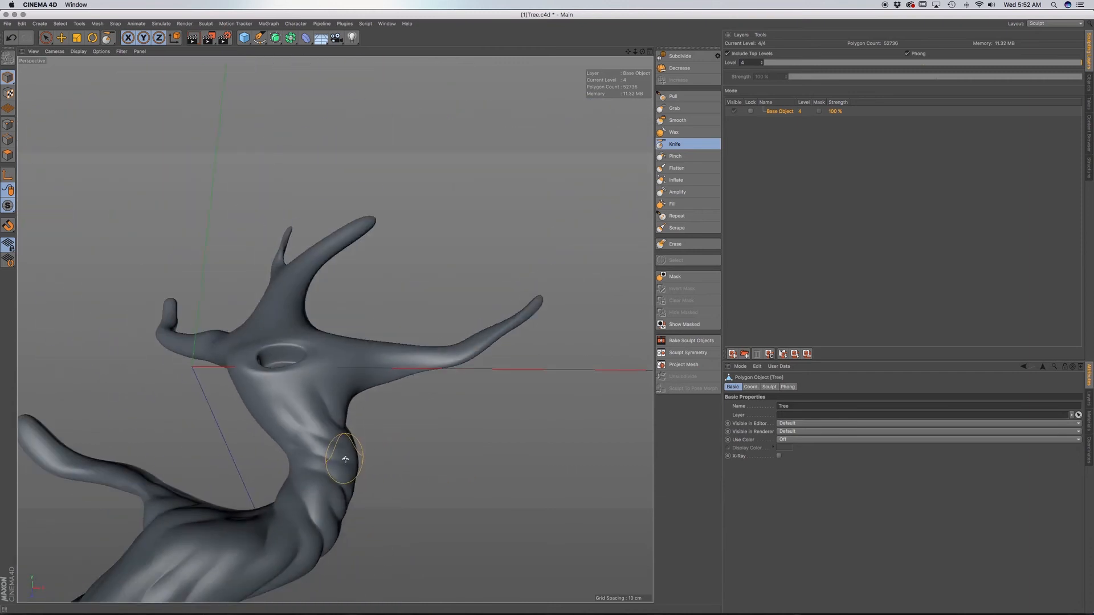
pyautogui.moveTo(334, 464)
pyautogui.keyDown('alt'); pyautogui.mouseDown()
pyautogui.moveTo(240, 482)
pyautogui.moveTo(361, 483)
pyautogui.mouseUp(); pyautogui.keyUp('alt')
pyautogui.scroll(10, 321, 457)
pyautogui.keyDown('alt'); pyautogui.moveTo(296, 440); pyautogui.dragTo(342, 440); pyautogui.keyUp('alt')
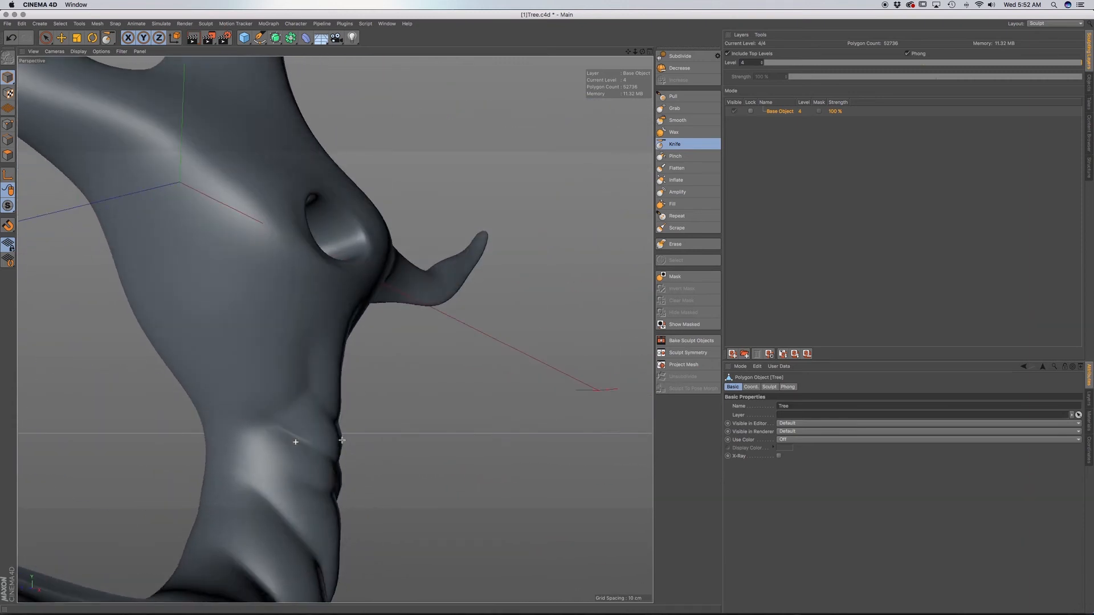
# Carve creases into the flared trunk underside where it widens into the crown, beside the knothole.
pyautogui.moveTo(303, 372); pyautogui.dragTo(274, 356)
pyautogui.moveTo(245, 312)
pyautogui.keyDown('alt'); pyautogui.mouseDown()
pyautogui.moveTo(244, 325)
pyautogui.moveTo(298, 325)
pyautogui.moveTo(211, 259)
pyautogui.mouseUp(); pyautogui.keyUp('alt')
pyautogui.moveTo(211, 393); pyautogui.dragTo(148, 313)
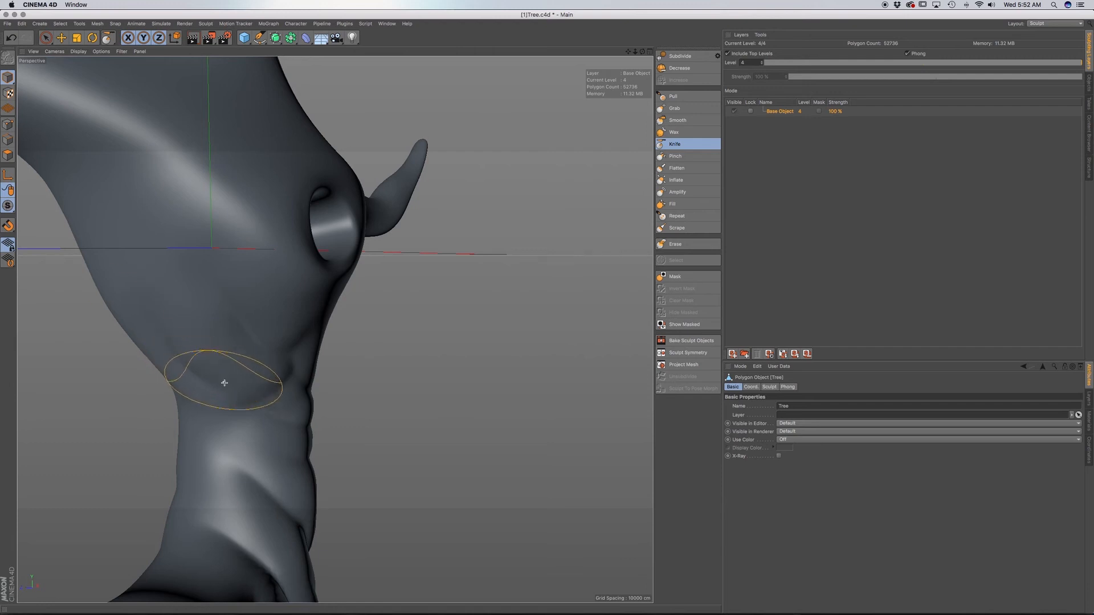
pyautogui.scroll(-9, 225, 383)
pyautogui.keyDown('alt'); pyautogui.moveTo(258, 405); pyautogui.dragTo(327, 436); pyautogui.keyUp('alt')
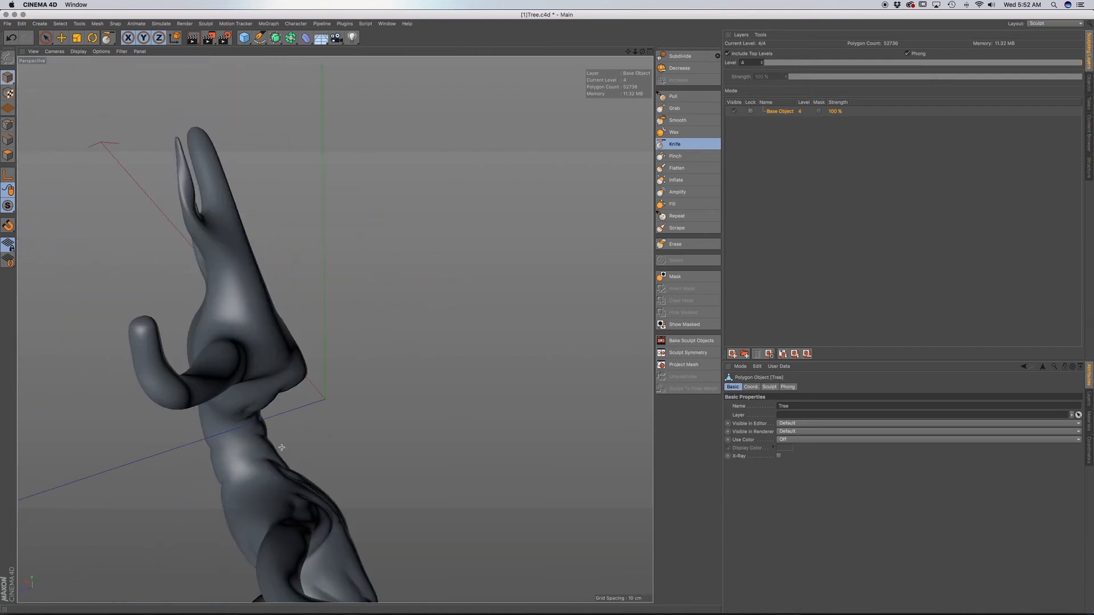
# Carve creases down the back of the lower trunk and across the swollen base.
pyautogui.keyDown('alt'); pyautogui.moveTo(282, 448); pyautogui.dragTo(346, 406, button='middle'); pyautogui.keyUp('alt')
pyautogui.keyDown('alt'); pyautogui.moveTo(330, 442); pyautogui.dragTo(421, 399); pyautogui.keyUp('alt')
pyautogui.moveTo(409, 500)
pyautogui.keyDown('alt'); pyautogui.mouseDown()
pyautogui.moveTo(404, 379)
pyautogui.moveTo(413, 498)
pyautogui.mouseUp(); pyautogui.keyUp('alt')
pyautogui.keyDown('alt'); pyautogui.moveTo(413, 498); pyautogui.dragTo(420, 395, button='middle'); pyautogui.keyUp('alt')
pyautogui.keyDown('alt'); pyautogui.moveTo(428, 430); pyautogui.dragTo(442, 456); pyautogui.keyUp('alt')
pyautogui.keyDown('alt'); pyautogui.moveTo(351, 377); pyautogui.dragTo(301, 222, button='middle'); pyautogui.keyUp('alt')
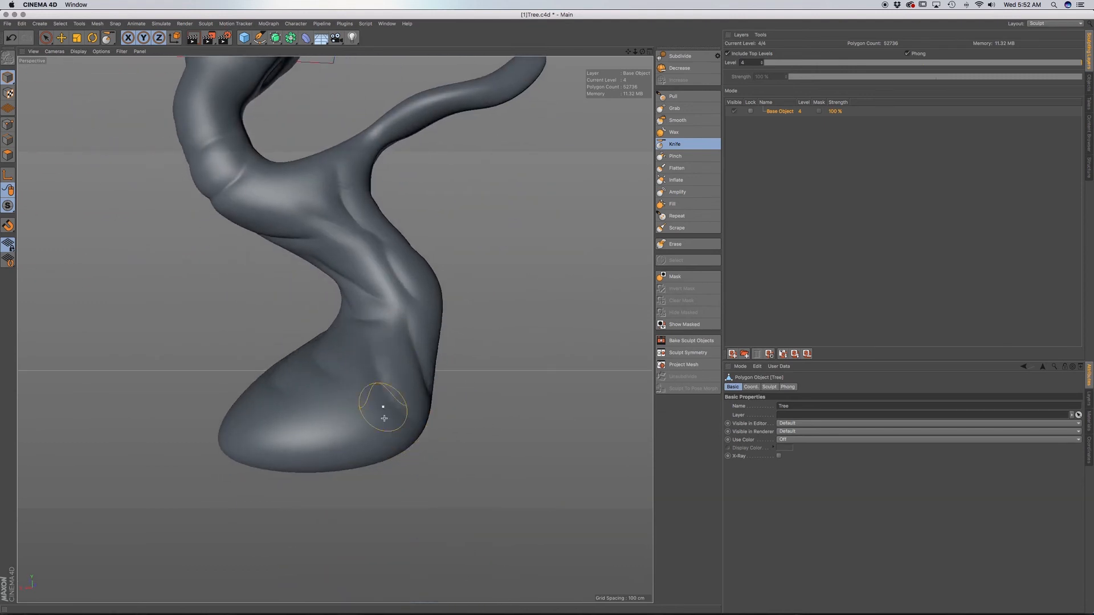
pyautogui.moveTo(377, 443)
pyautogui.mouseDown()
pyautogui.moveTo(335, 386)
pyautogui.moveTo(303, 436)
pyautogui.mouseUp()
pyautogui.keyDown('alt'); pyautogui.moveTo(336, 330); pyautogui.dragTo(260, 455, button='middle'); pyautogui.keyUp('alt')
pyautogui.moveTo(330, 428)
pyautogui.keyDown('alt'); pyautogui.mouseDown()
pyautogui.moveTo(300, 443)
pyautogui.moveTo(105, 439)
pyautogui.moveTo(107, 451)
pyautogui.mouseUp(); pyautogui.keyUp('alt')
pyautogui.keyDown('alt'); pyautogui.moveTo(419, 436); pyautogui.dragTo(405, 330, button='middle'); pyautogui.keyUp('alt')
pyautogui.keyDown('alt'); pyautogui.moveTo(419, 336); pyautogui.dragTo(381, 360, button='right'); pyautogui.keyUp('alt')
pyautogui.keyDown('alt'); pyautogui.moveTo(424, 315); pyautogui.dragTo(636, 314); pyautogui.keyUp('alt')
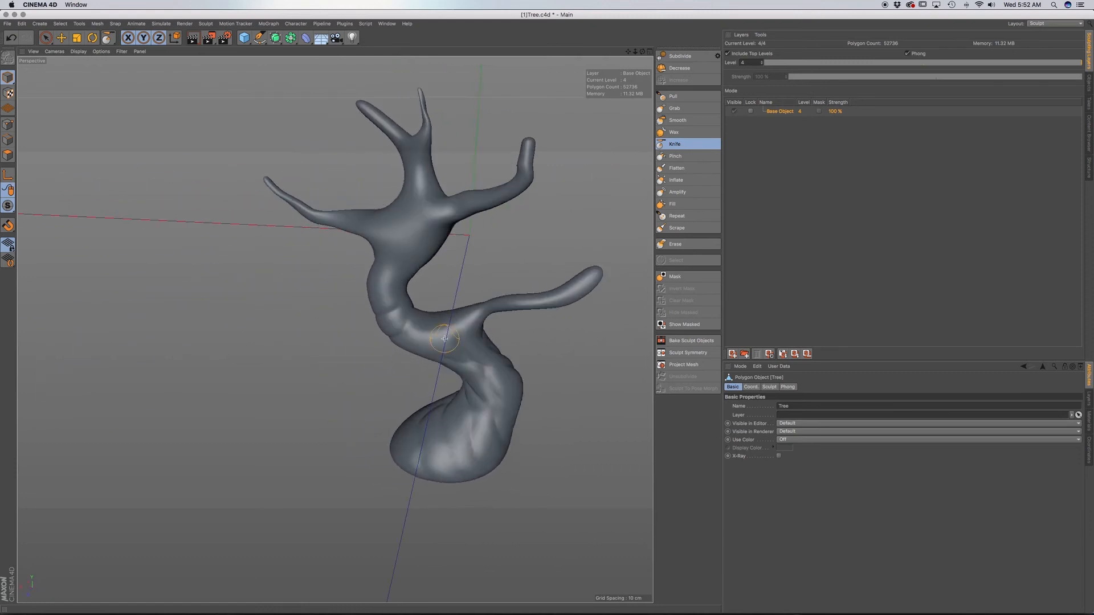
# Carve creases along the back of the trunk between the upper bend and the lower branch.
pyautogui.keyDown('alt'); pyautogui.moveTo(445, 338); pyautogui.dragTo(531, 396); pyautogui.keyUp('alt')
pyautogui.keyDown('alt'); pyautogui.moveTo(452, 347); pyautogui.dragTo(480, 355, button='right'); pyautogui.keyUp('alt')
pyautogui.keyDown('alt'); pyautogui.moveTo(484, 357); pyautogui.dragTo(547, 341); pyautogui.keyUp('alt')
pyautogui.moveTo(498, 392)
pyautogui.keyDown('alt'); pyautogui.mouseDown()
pyautogui.moveTo(511, 380)
pyautogui.moveTo(513, 419)
pyautogui.mouseUp(); pyautogui.keyUp('alt')
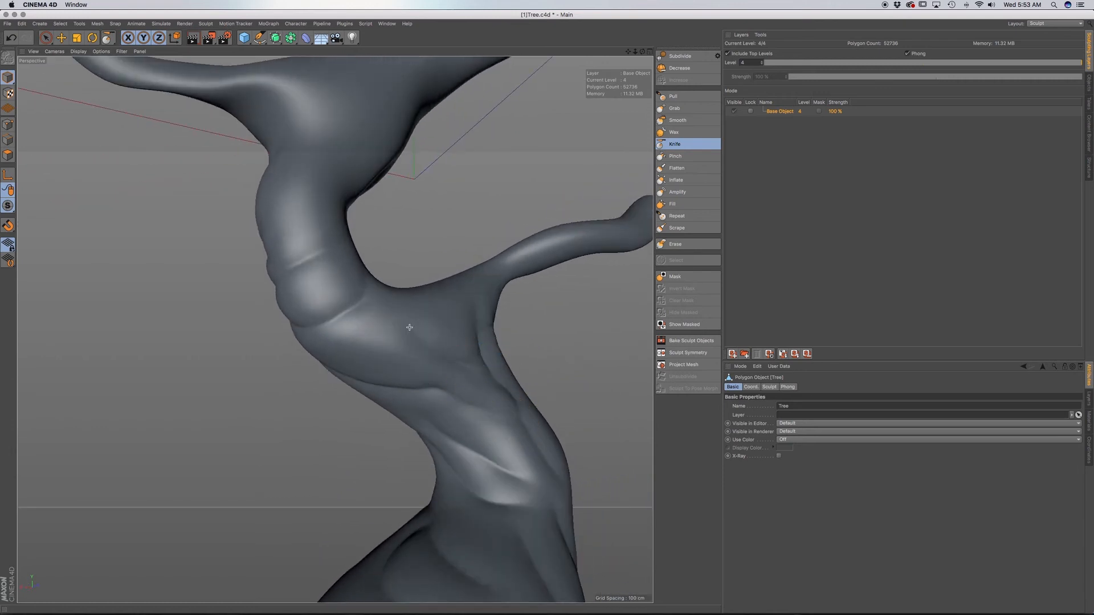
pyautogui.keyDown('alt'); pyautogui.moveTo(423, 349); pyautogui.dragTo(496, 340); pyautogui.keyUp('alt')
pyautogui.moveTo(412, 351); pyautogui.dragTo(332, 312)
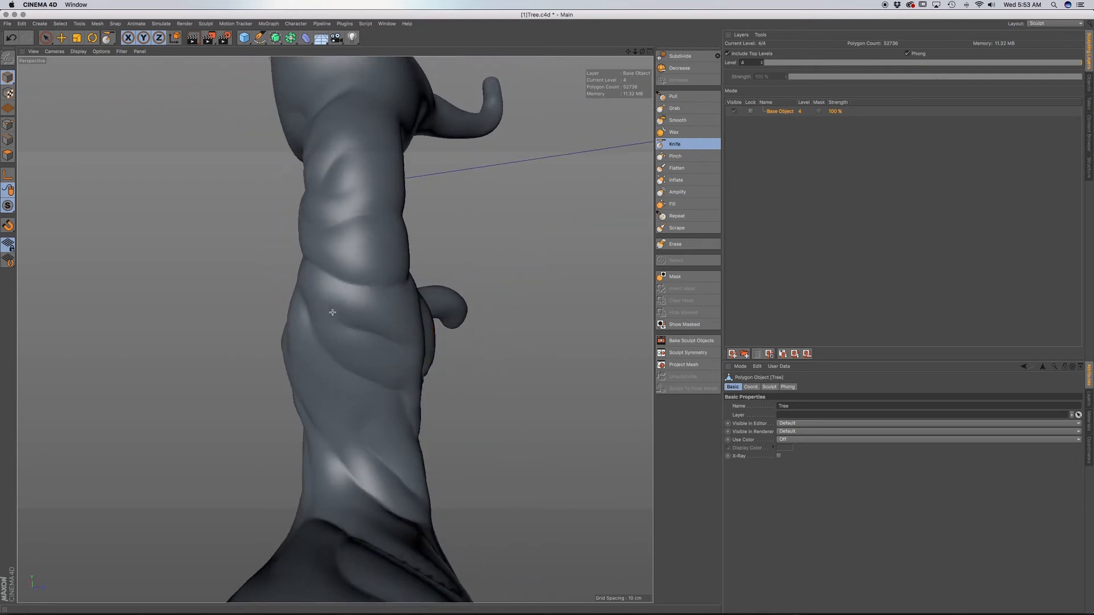
# Carve curved creases around the base of the lower branch on the back of the trunk.
pyautogui.keyDown('alt'); pyautogui.moveTo(436, 371); pyautogui.dragTo(406, 408); pyautogui.keyUp('alt')
pyautogui.keyDown('alt'); pyautogui.moveTo(405, 337); pyautogui.dragTo(427, 308); pyautogui.keyUp('alt')
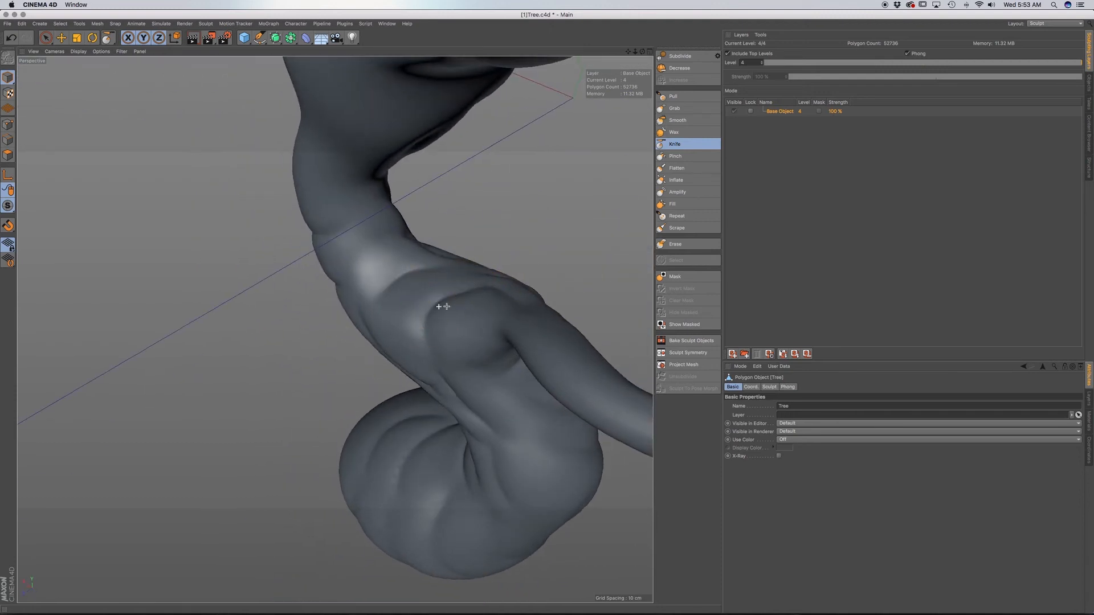
pyautogui.keyDown('alt'); pyautogui.moveTo(435, 308); pyautogui.dragTo(522, 292); pyautogui.keyUp('alt')
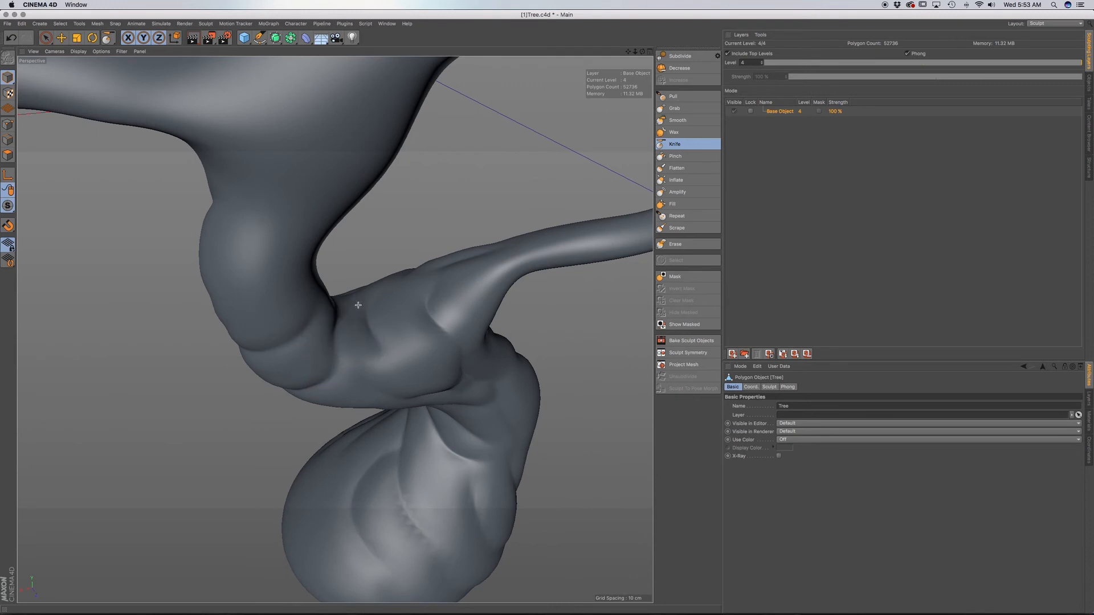
pyautogui.moveTo(362, 305)
pyautogui.keyDown('alt'); pyautogui.mouseDown()
pyautogui.moveTo(275, 361)
pyautogui.moveTo(472, 363)
pyautogui.moveTo(375, 373)
pyautogui.moveTo(401, 399)
pyautogui.moveTo(496, 394)
pyautogui.moveTo(506, 437)
pyautogui.mouseUp(); pyautogui.keyUp('alt')
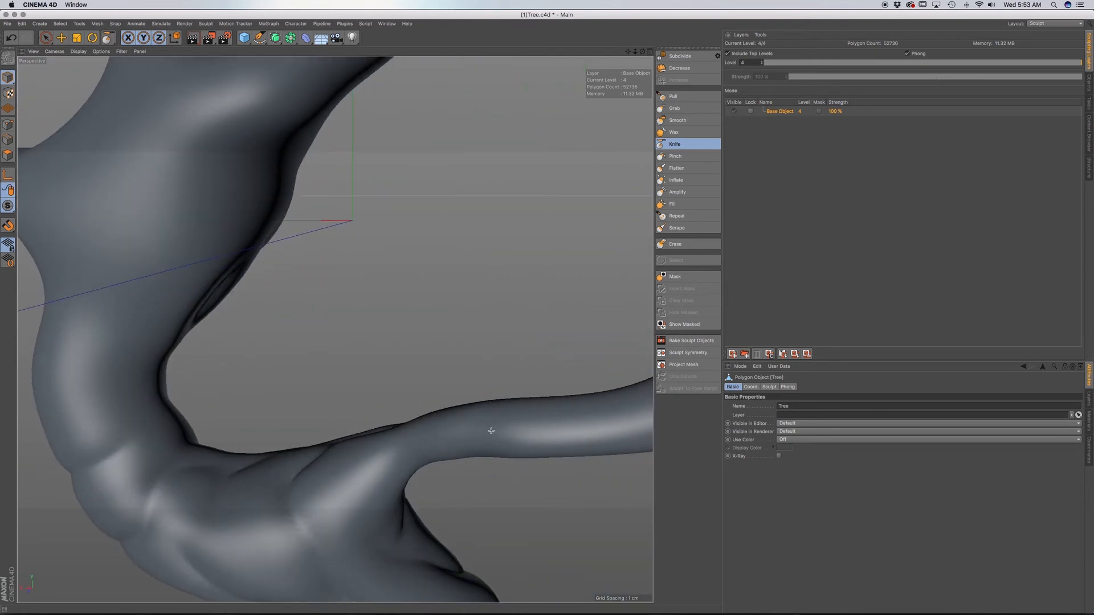
# Reduce the Knife brush to size 7 and pressure 4.3% for finer creases on the lower branch.
pyautogui.moveTo(547, 434)
pyautogui.keyDown('alt'); pyautogui.mouseDown(button='middle')
pyautogui.moveTo(455, 458)
pyautogui.moveTo(454, 437)
pyautogui.mouseUp(button='middle'); pyautogui.keyUp('alt')
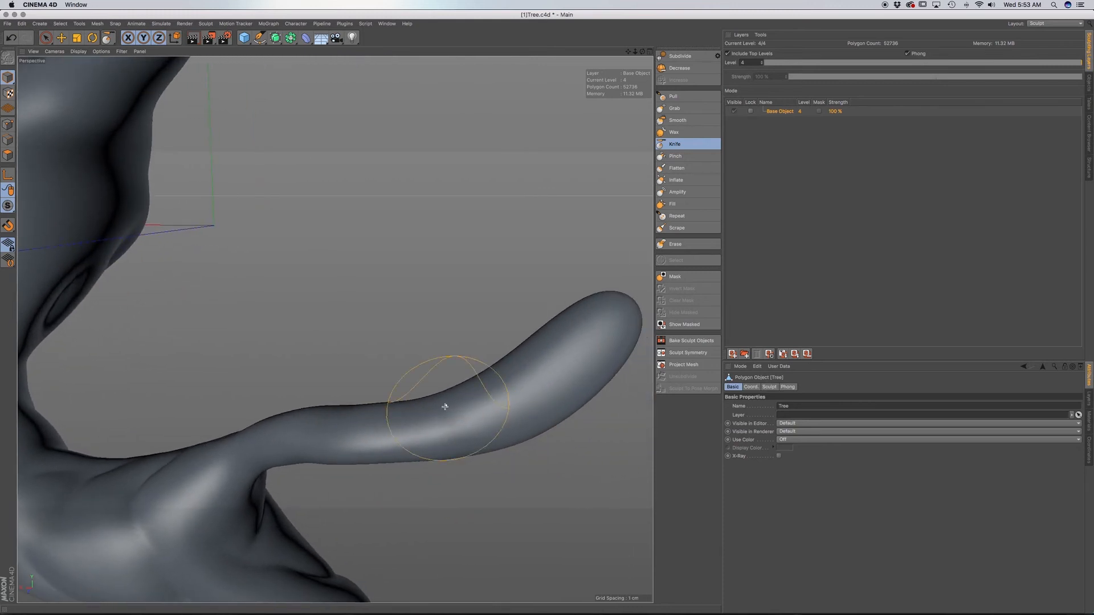
pyautogui.keyDown('alt'); pyautogui.moveTo(536, 332); pyautogui.dragTo(416, 340); pyautogui.keyUp('alt')
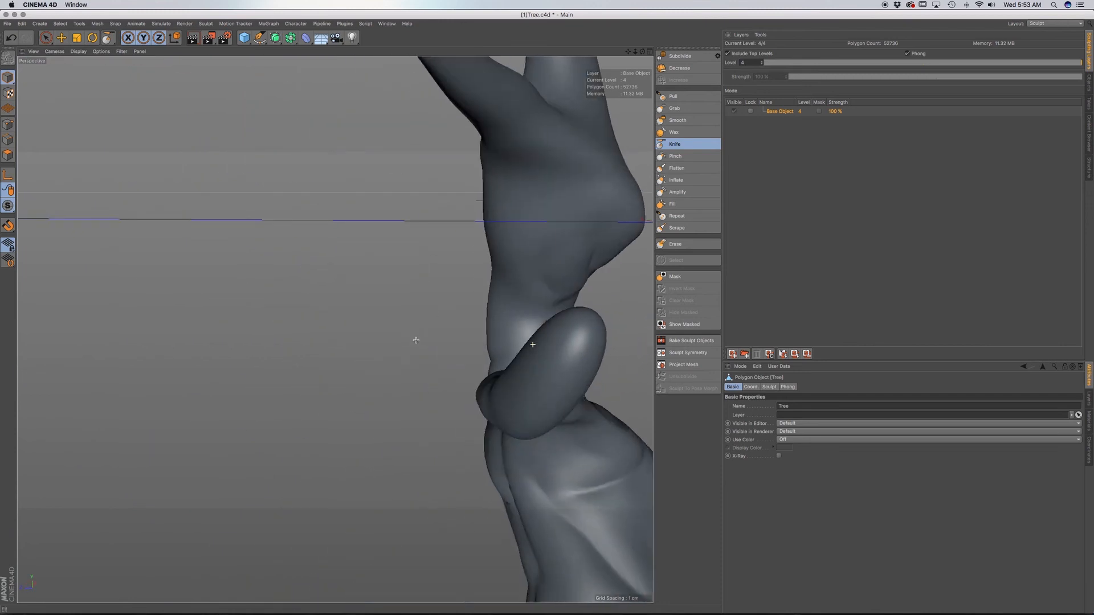
pyautogui.keyDown('alt'); pyautogui.moveTo(551, 409); pyautogui.dragTo(584, 403, button='middle'); pyautogui.keyUp('alt')
pyautogui.keyDown('alt'); pyautogui.moveTo(559, 403); pyautogui.dragTo(759, 392); pyautogui.keyUp('alt')
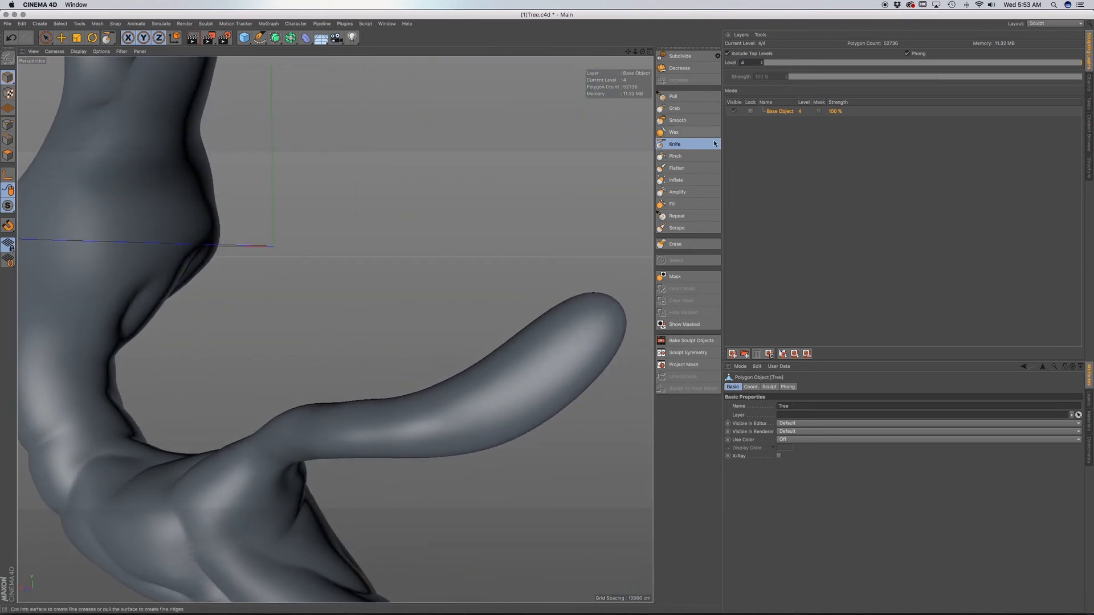
pyautogui.click(689, 146)
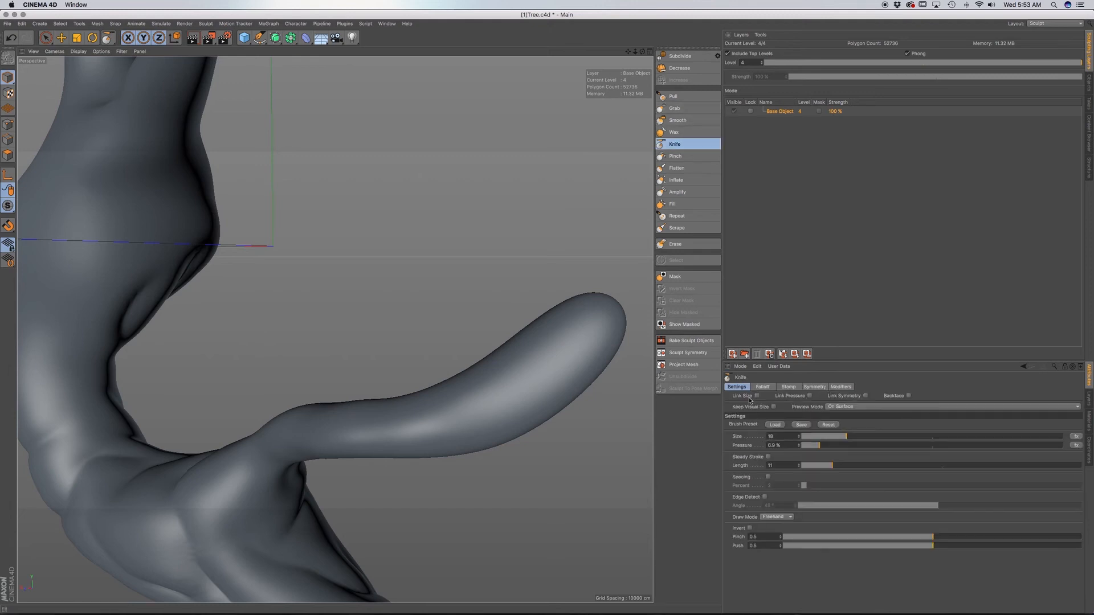
pyautogui.moveTo(818, 450); pyautogui.dragTo(813, 447)
pyautogui.click(842, 437)
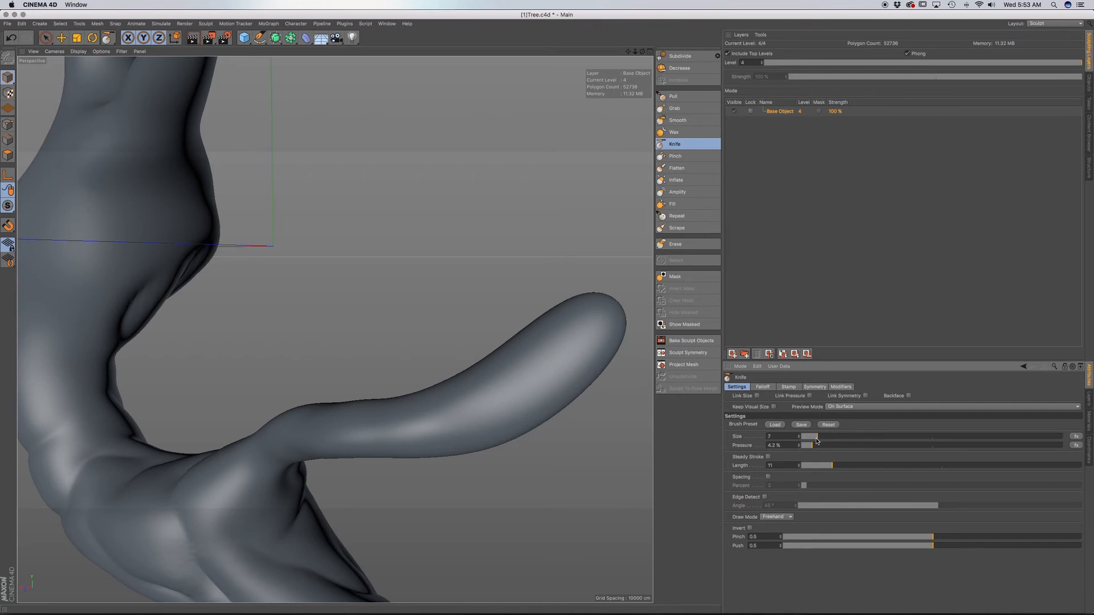
# Carve short, fine creases into the side of the lower branch, around the middle of its length.
pyautogui.moveTo(426, 424)
pyautogui.mouseDown()
pyautogui.moveTo(452, 401)
pyautogui.moveTo(461, 420)
pyautogui.moveTo(381, 415)
pyautogui.mouseUp()
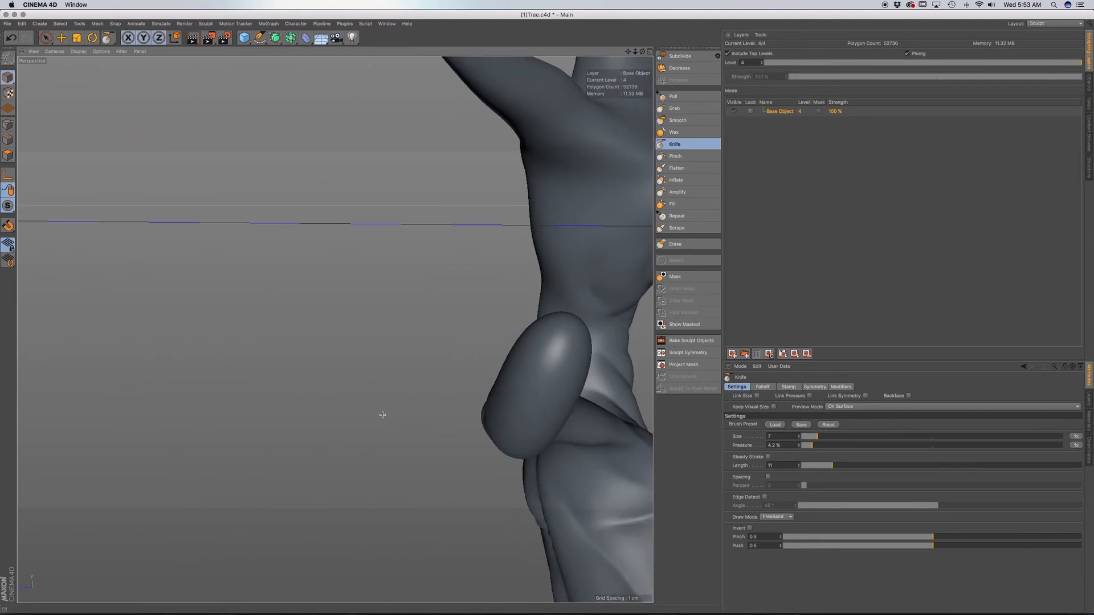
pyautogui.keyDown('alt'); pyautogui.moveTo(503, 413); pyautogui.dragTo(618, 383); pyautogui.keyUp('alt')
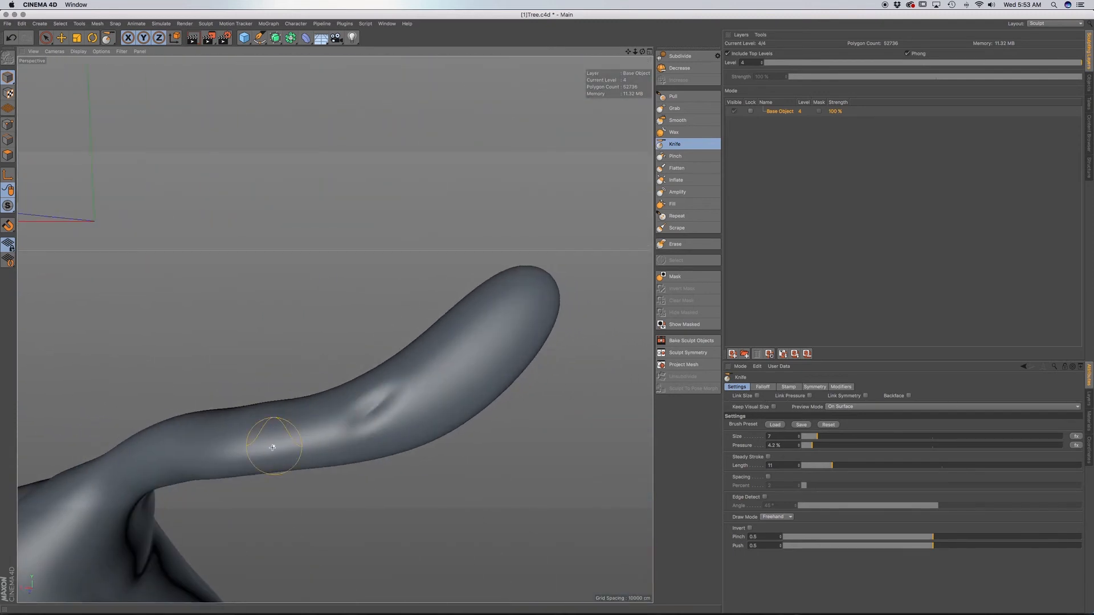
pyautogui.moveTo(253, 458); pyautogui.dragTo(305, 417)
pyautogui.keyDown('alt'); pyautogui.moveTo(356, 449); pyautogui.dragTo(188, 454); pyautogui.keyUp('alt')
pyautogui.keyDown('alt'); pyautogui.moveTo(408, 455); pyautogui.dragTo(332, 435); pyautogui.keyUp('alt')
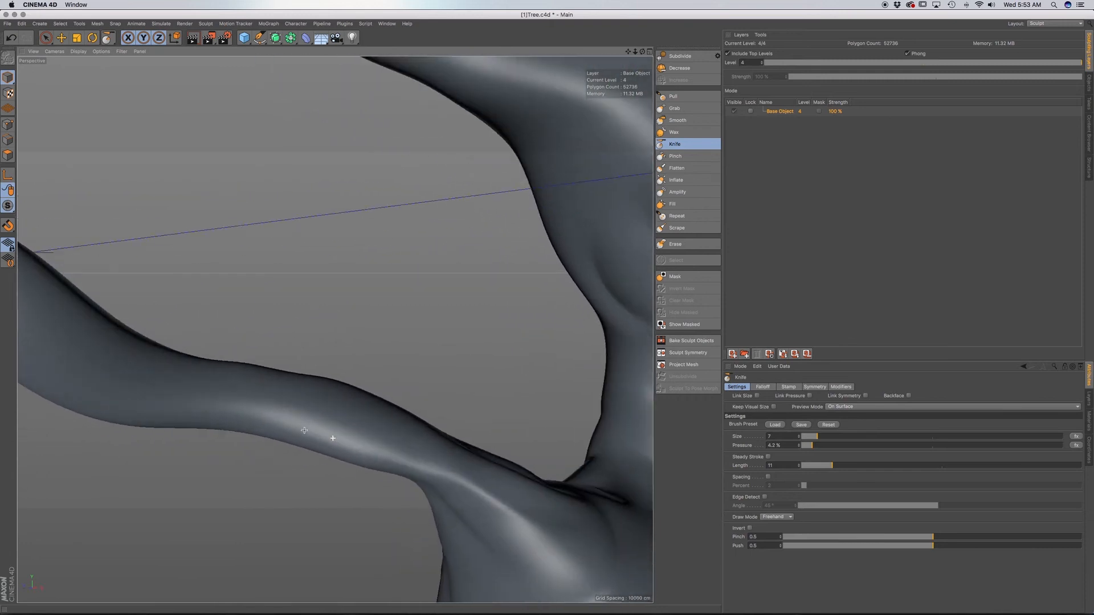
# Carve fine lengthwise creases along the opposite side of the lower branch, from its base toward the bend.
pyautogui.moveTo(459, 486); pyautogui.dragTo(331, 408)
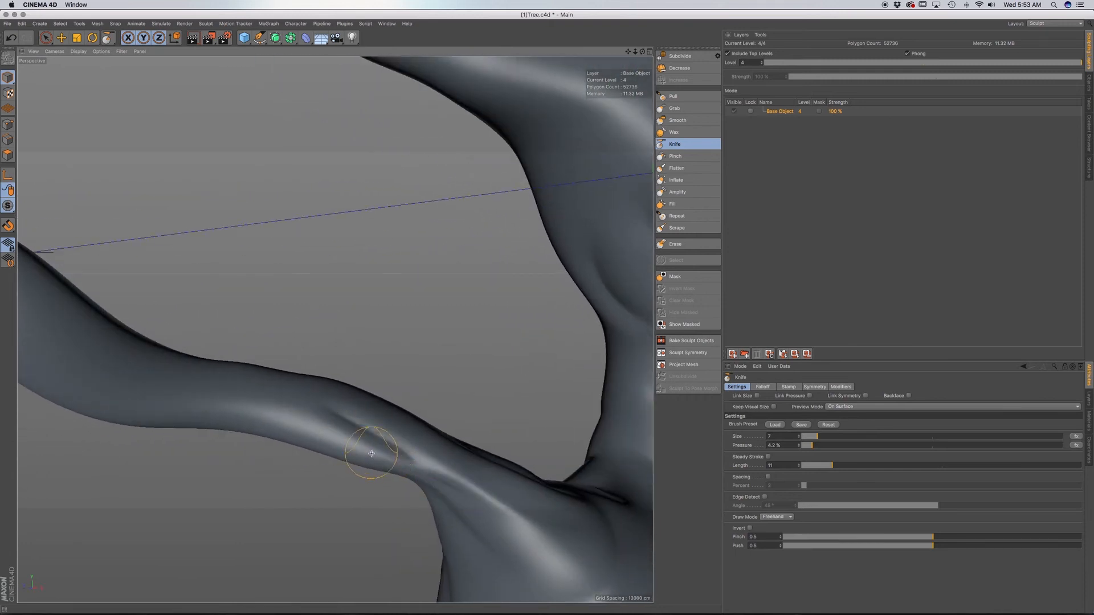
pyautogui.keyDown('alt'); pyautogui.moveTo(371, 448); pyautogui.dragTo(410, 430); pyautogui.keyUp('alt')
pyautogui.moveTo(347, 465)
pyautogui.mouseDown()
pyautogui.moveTo(307, 408)
pyautogui.moveTo(262, 383)
pyautogui.mouseUp()
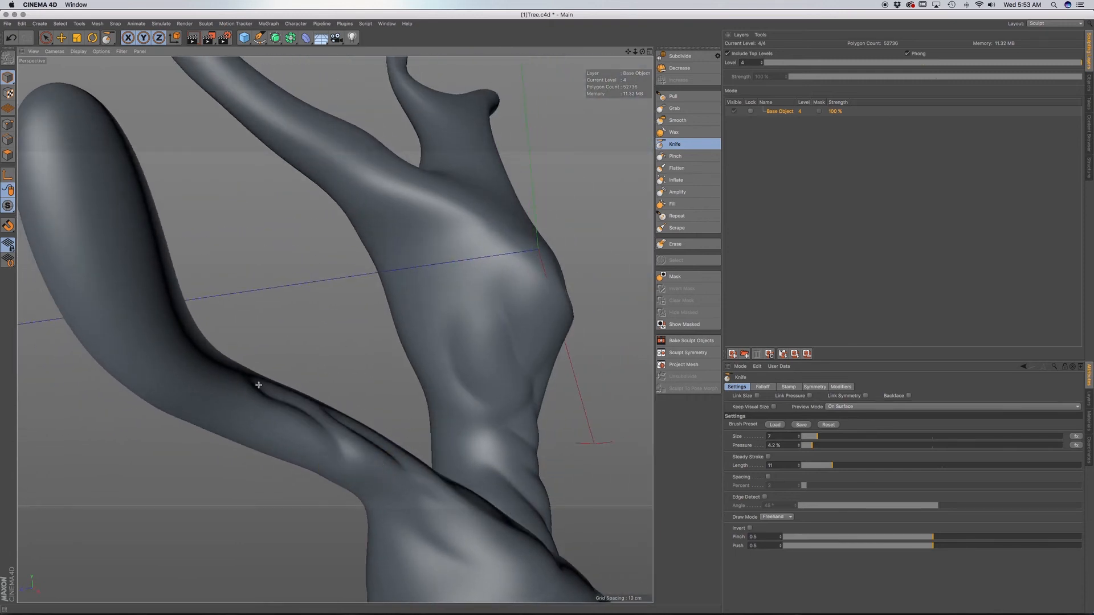
pyautogui.moveTo(311, 443)
pyautogui.keyDown('alt'); pyautogui.mouseDown()
pyautogui.moveTo(254, 499)
pyautogui.moveTo(254, 406)
pyautogui.moveTo(225, 367)
pyautogui.mouseUp(); pyautogui.keyUp('alt')
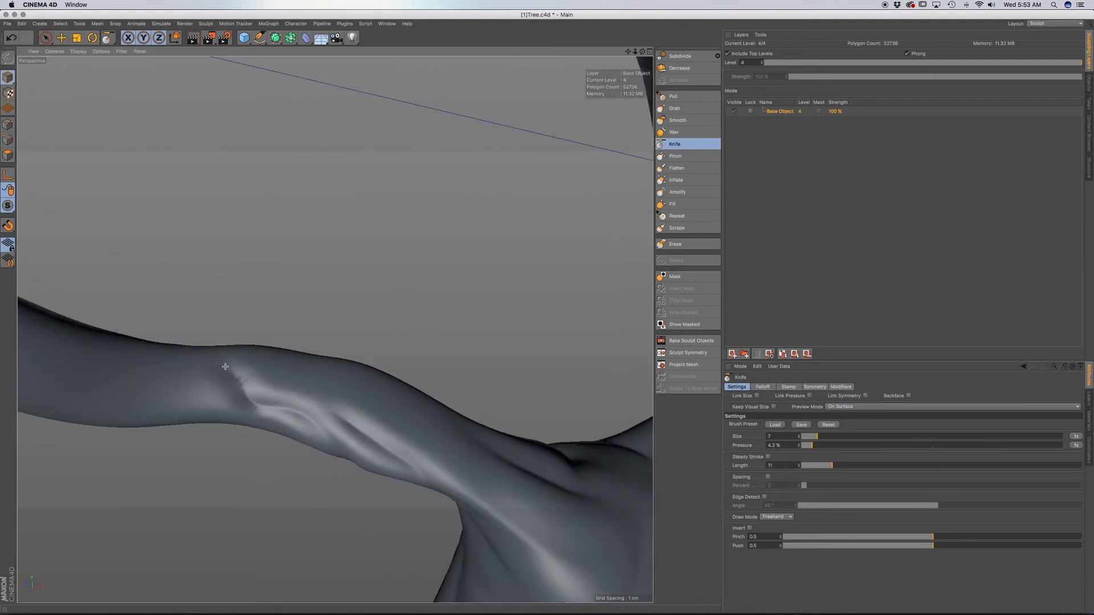
pyautogui.keyDown('alt'); pyautogui.moveTo(249, 406); pyautogui.dragTo(246, 411); pyautogui.keyUp('alt')
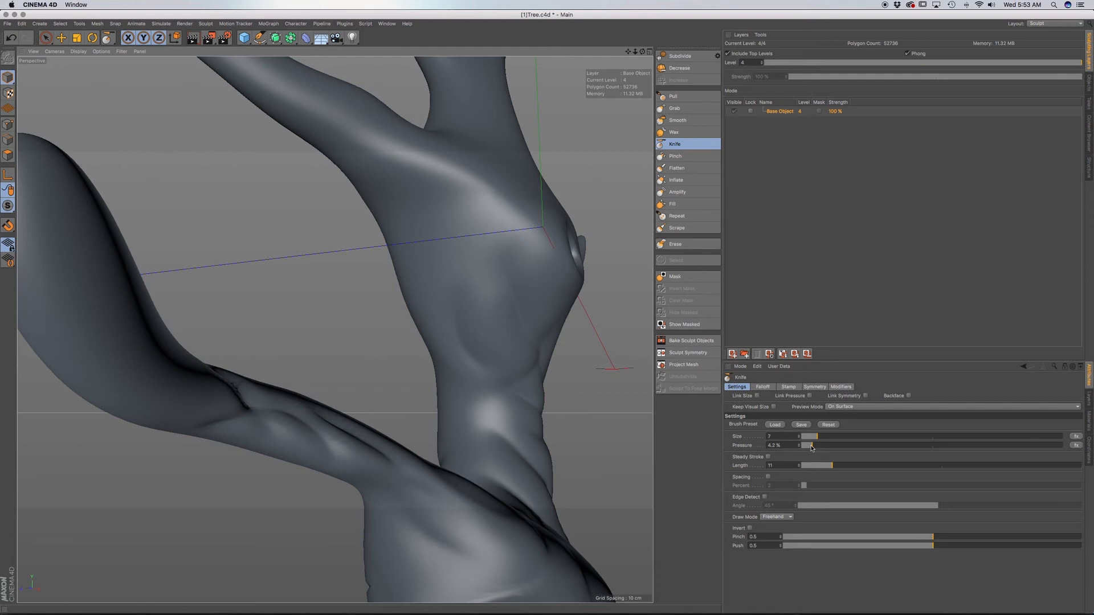
# Lower the Knife pressure to 3.3% and carve soft creases across the lower branch's bend toward the rounded tip.
pyautogui.moveTo(812, 447); pyautogui.dragTo(811, 449)
pyautogui.keyDown('alt'); pyautogui.moveTo(288, 451); pyautogui.dragTo(256, 491); pyautogui.keyUp('alt')
pyautogui.keyDown('alt'); pyautogui.moveTo(284, 411); pyautogui.dragTo(335, 327, button='middle'); pyautogui.keyUp('alt')
pyautogui.moveTo(304, 400)
pyautogui.keyDown('alt'); pyautogui.mouseDown()
pyautogui.moveTo(271, 408)
pyautogui.moveTo(209, 353)
pyautogui.mouseUp(); pyautogui.keyUp('alt')
pyautogui.keyDown('alt'); pyautogui.moveTo(257, 408); pyautogui.dragTo(308, 393); pyautogui.keyUp('alt')
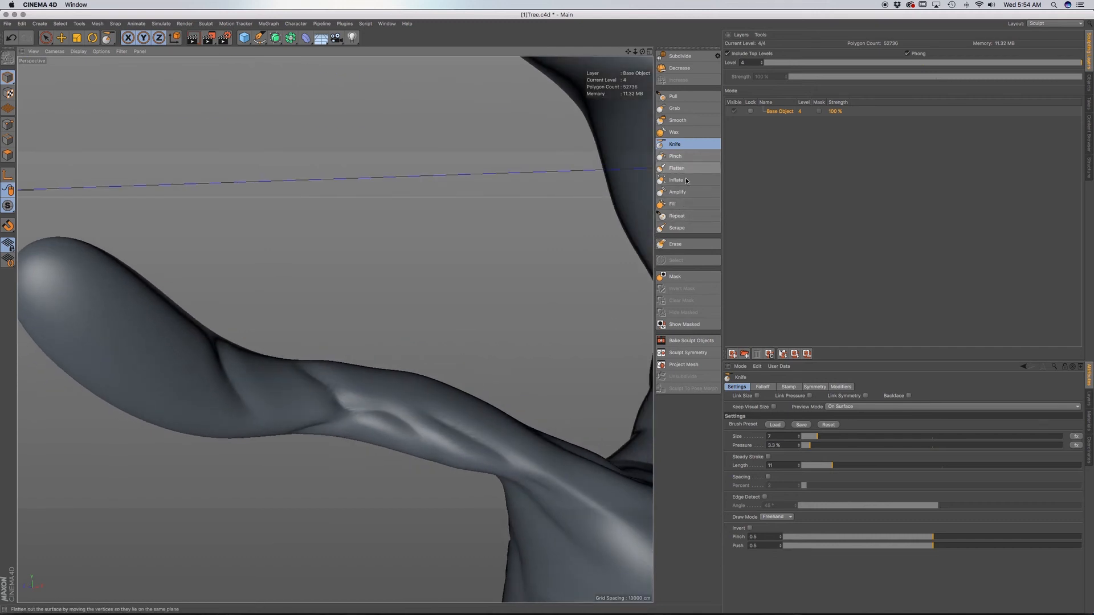
# Switch to the Smooth brush and set its pressure to about 1.8%.
pyautogui.click(677, 120)
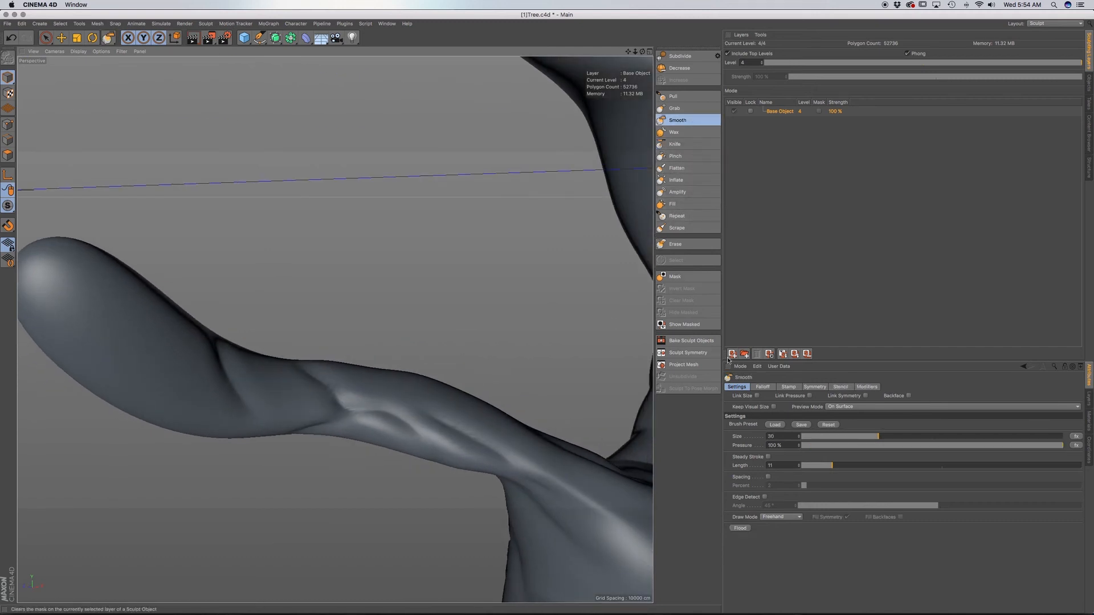
pyautogui.click(806, 448)
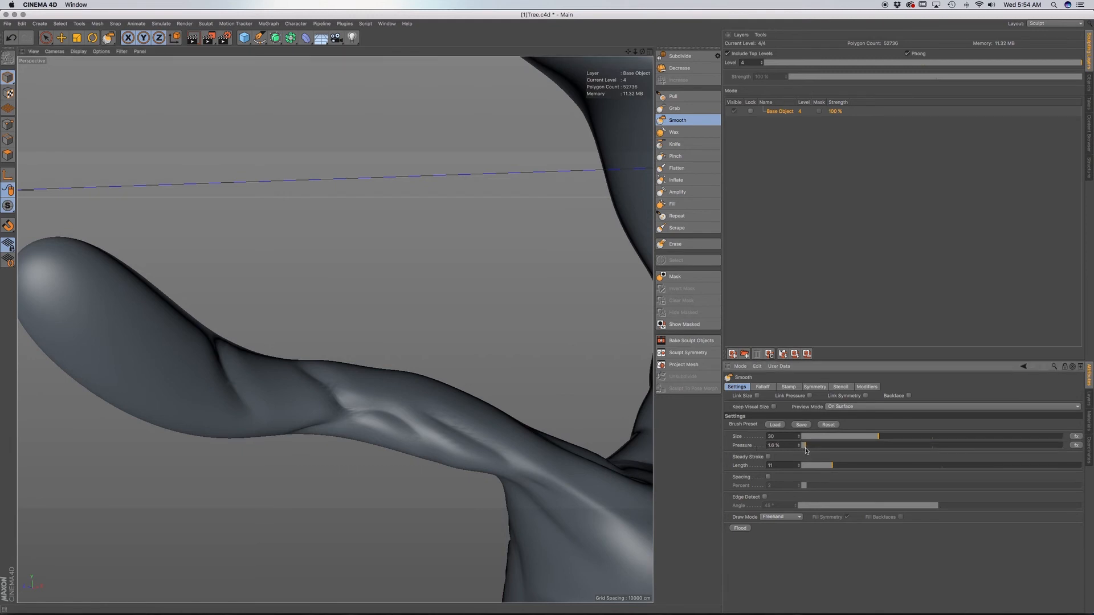
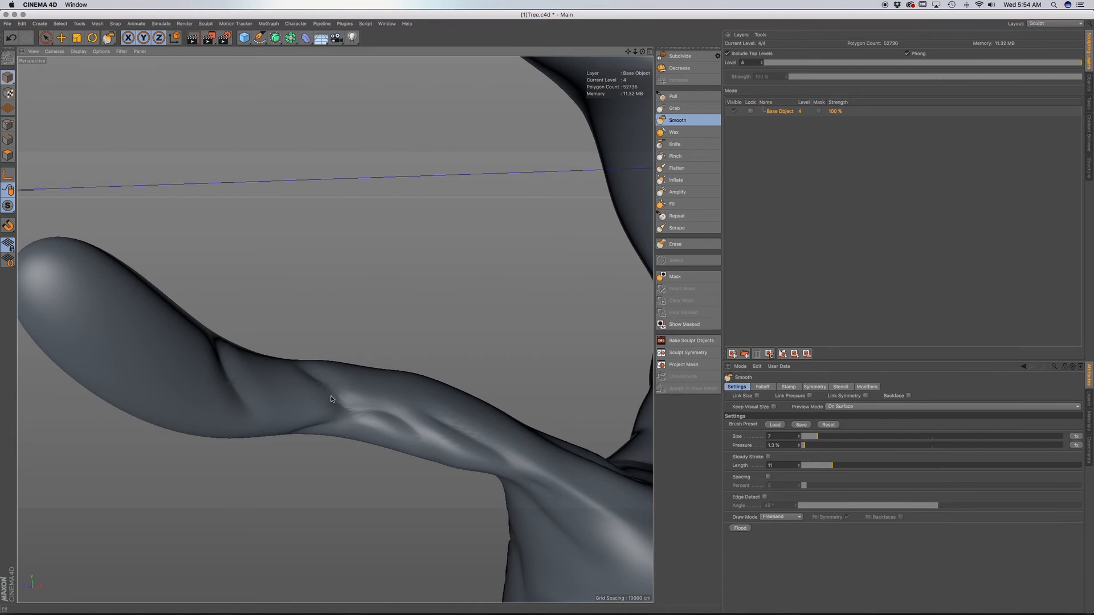
# Raise the Smooth pressure to 1.8% and soften the creases along the lower branch's middle and bend.
pyautogui.keyDown('alt'); pyautogui.moveTo(331, 399); pyautogui.dragTo(343, 395); pyautogui.keyUp('alt')
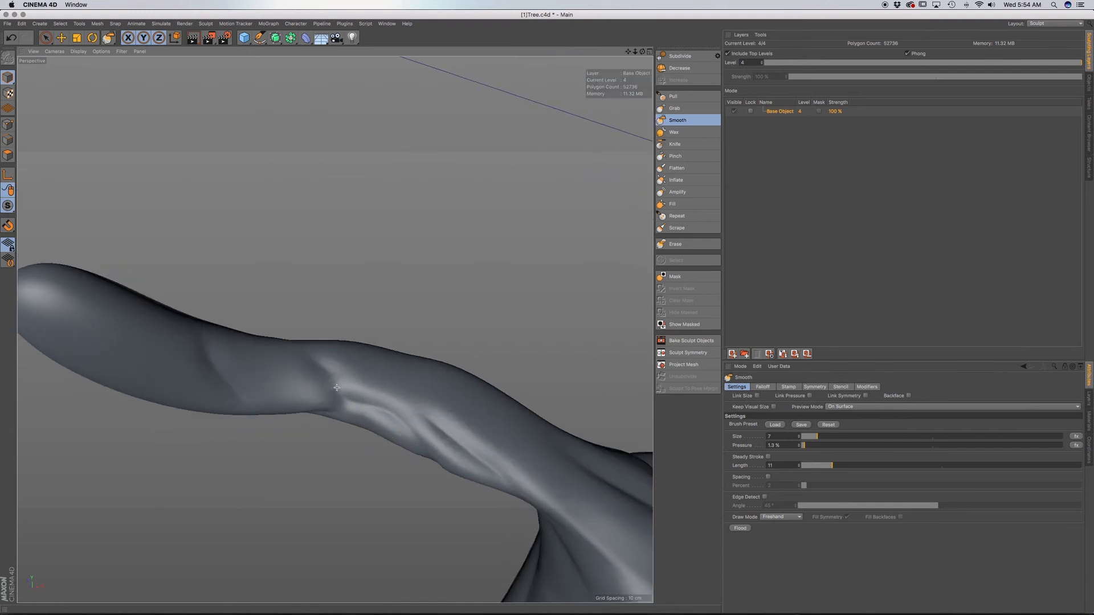
pyautogui.click(798, 444)
pyautogui.keyDown('alt'); pyautogui.moveTo(346, 406); pyautogui.dragTo(228, 364); pyautogui.keyUp('alt')
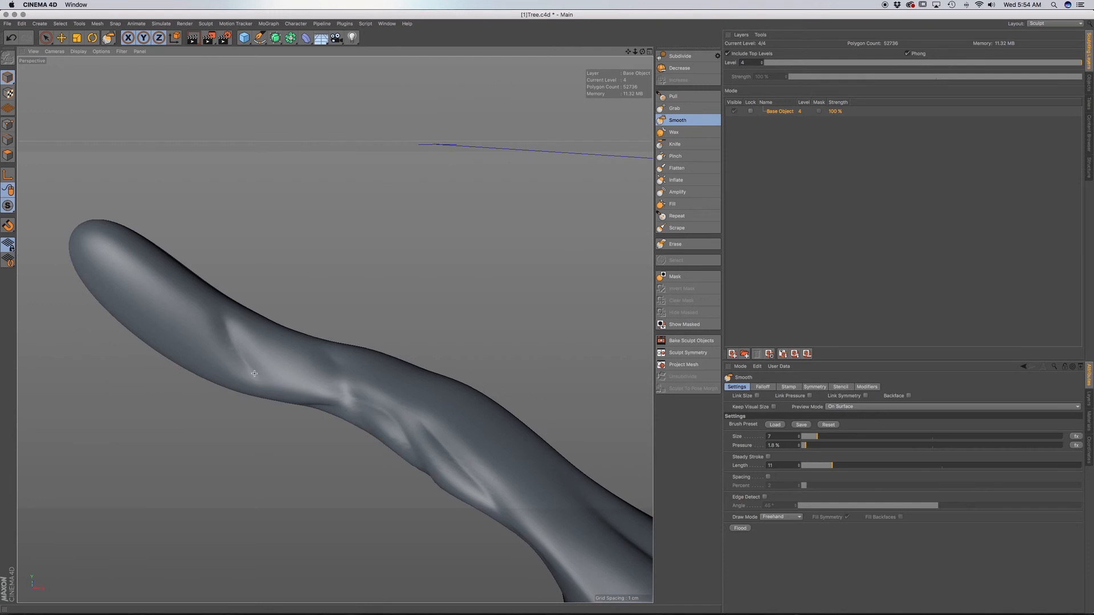
pyautogui.keyDown('alt'); pyautogui.moveTo(339, 386); pyautogui.dragTo(331, 326); pyautogui.keyUp('alt')
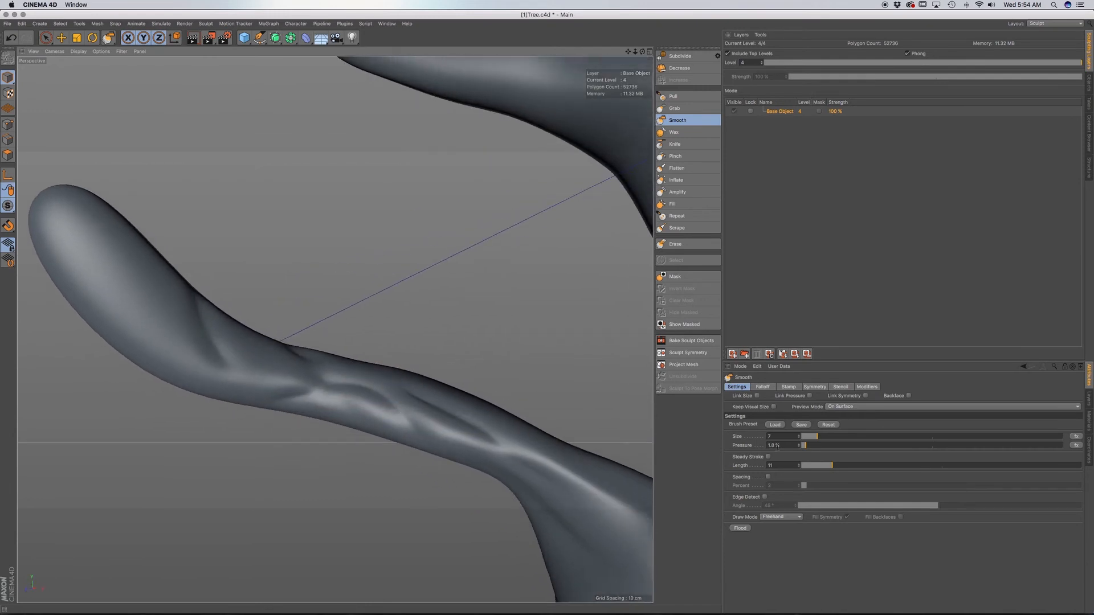
pyautogui.moveTo(822, 445); pyautogui.dragTo(854, 446)
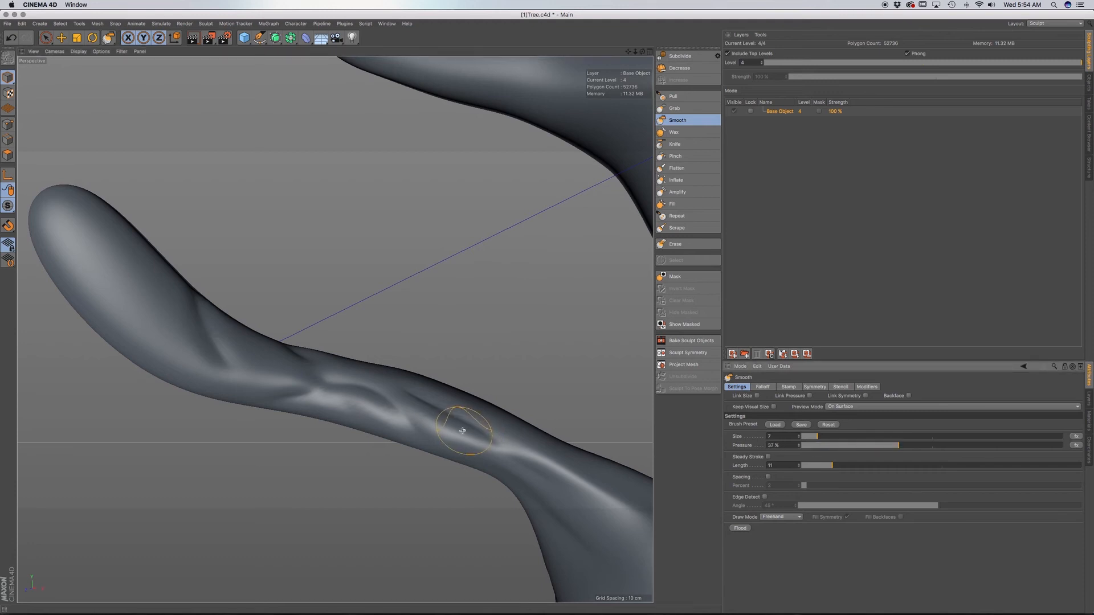
pyautogui.moveTo(463, 431); pyautogui.dragTo(357, 388)
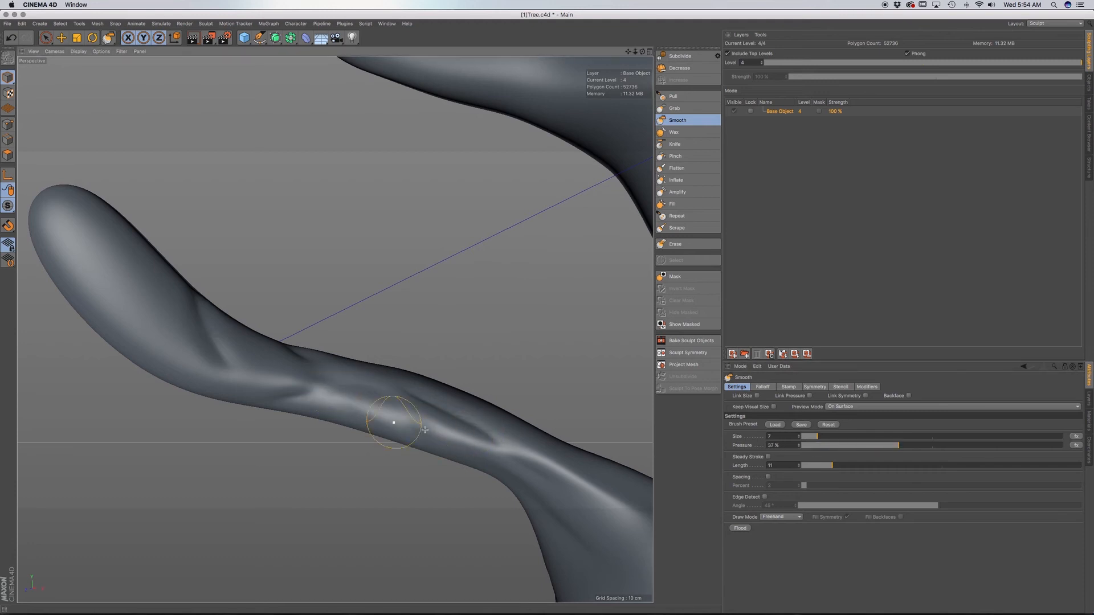
pyautogui.press('super+z')
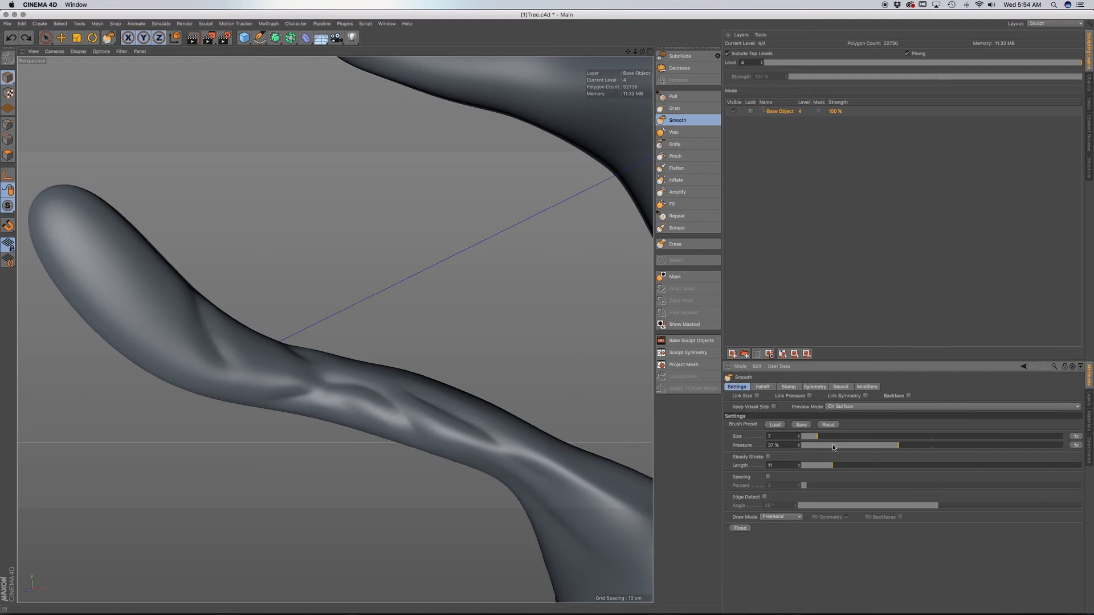
# Set the Smooth pressure to about 2.8% and lightly soften the creases near the lower branch's bend and rounded tip.
pyautogui.moveTo(833, 448); pyautogui.dragTo(818, 450)
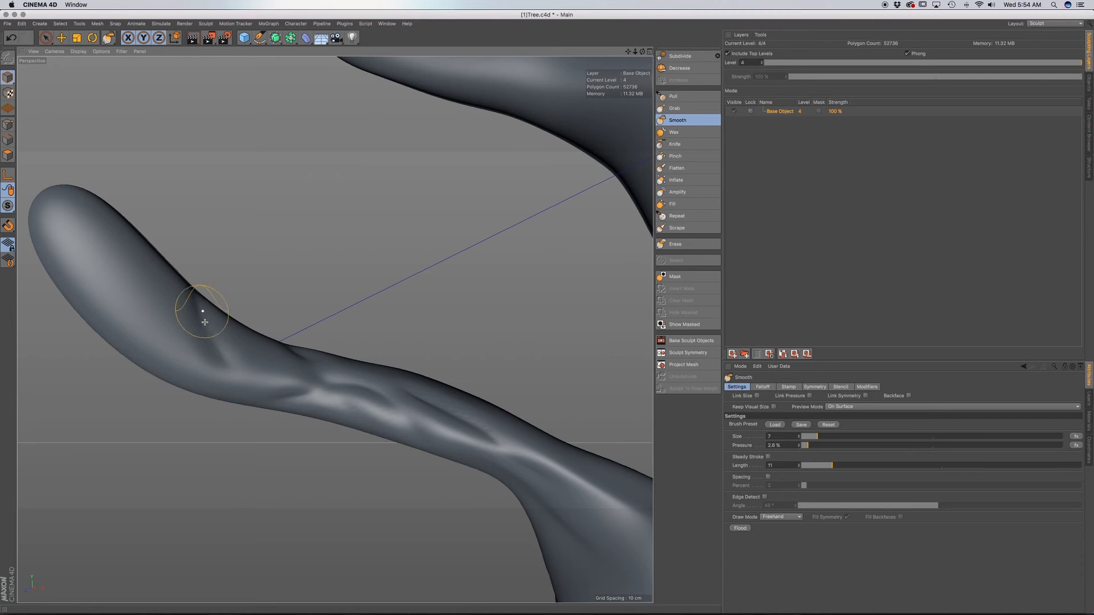
pyautogui.keyDown('alt'); pyautogui.moveTo(221, 329); pyautogui.dragTo(334, 329); pyautogui.keyUp('alt')
pyautogui.keyDown('alt'); pyautogui.moveTo(271, 379); pyautogui.dragTo(318, 353); pyautogui.keyUp('alt')
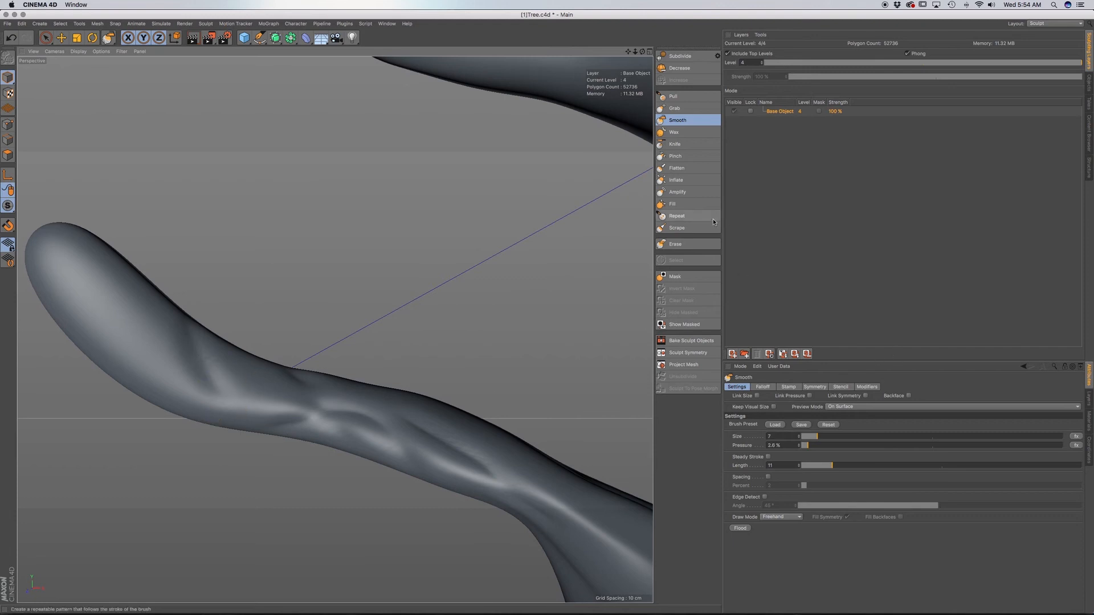
# Switch to the Knife brush and carve soft creases along the back of the lower branch, just above its base.
pyautogui.click(681, 96)
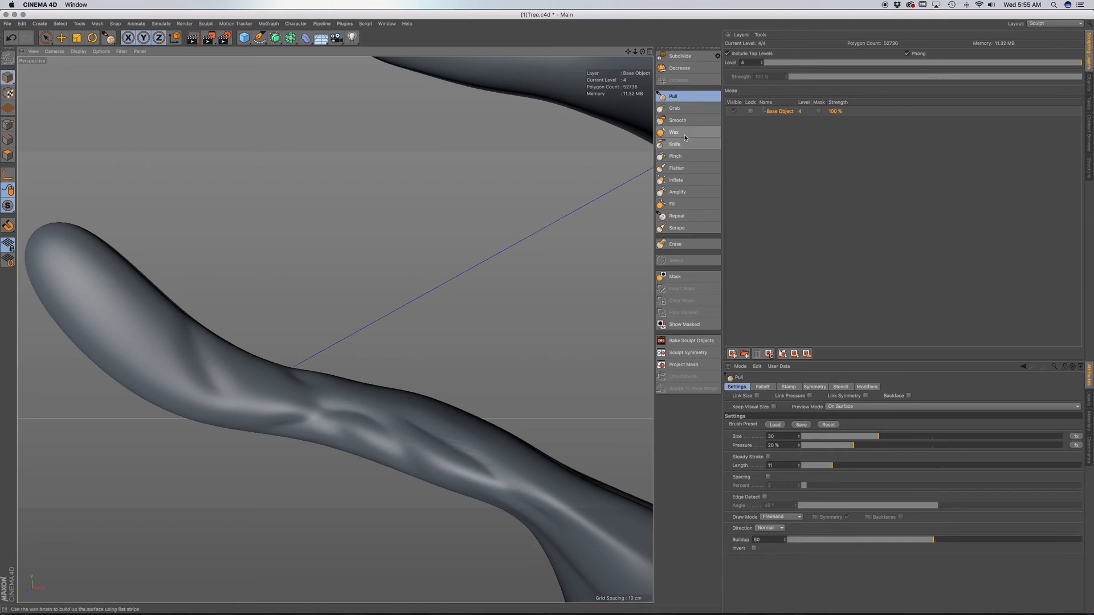
pyautogui.click(686, 145)
pyautogui.moveTo(414, 428)
pyautogui.keyDown('alt'); pyautogui.mouseDown()
pyautogui.moveTo(395, 410)
pyautogui.moveTo(415, 403)
pyautogui.moveTo(447, 446)
pyautogui.mouseUp(); pyautogui.keyUp('alt')
pyautogui.keyDown('alt'); pyautogui.moveTo(402, 476); pyautogui.dragTo(467, 457); pyautogui.keyUp('alt')
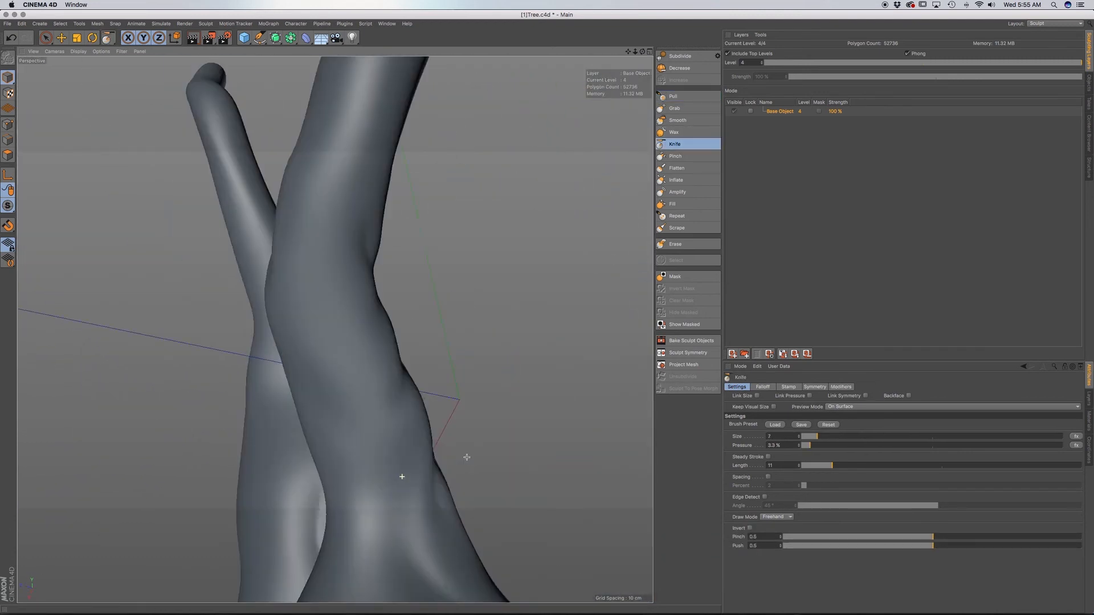
pyautogui.keyDown('alt'); pyautogui.moveTo(327, 403); pyautogui.dragTo(371, 399); pyautogui.keyUp('alt')
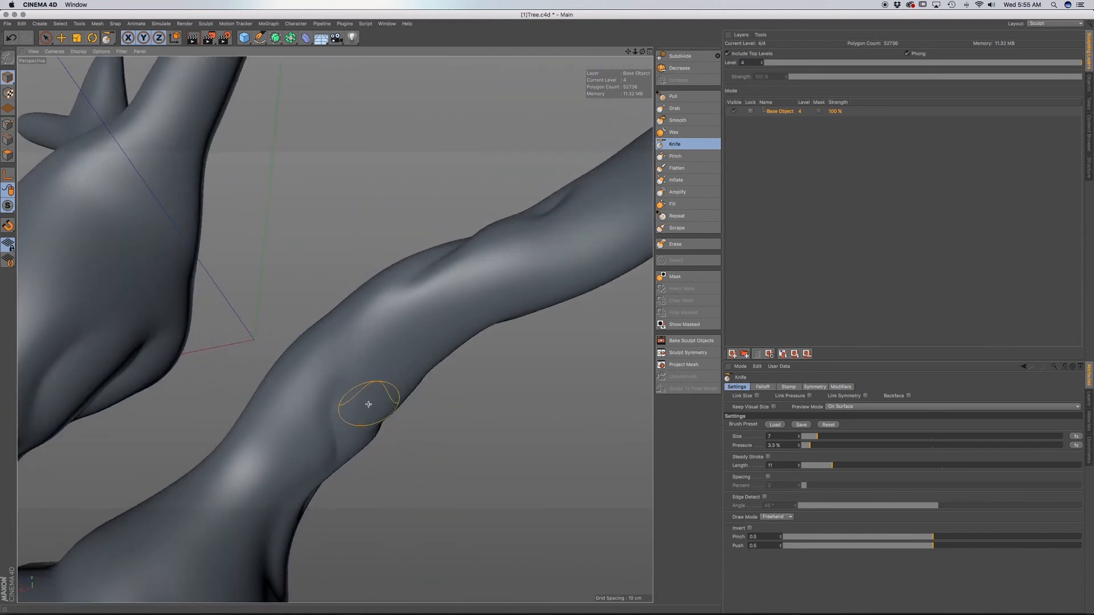
pyautogui.keyDown('alt'); pyautogui.moveTo(388, 317); pyautogui.dragTo(384, 365); pyautogui.keyUp('alt')
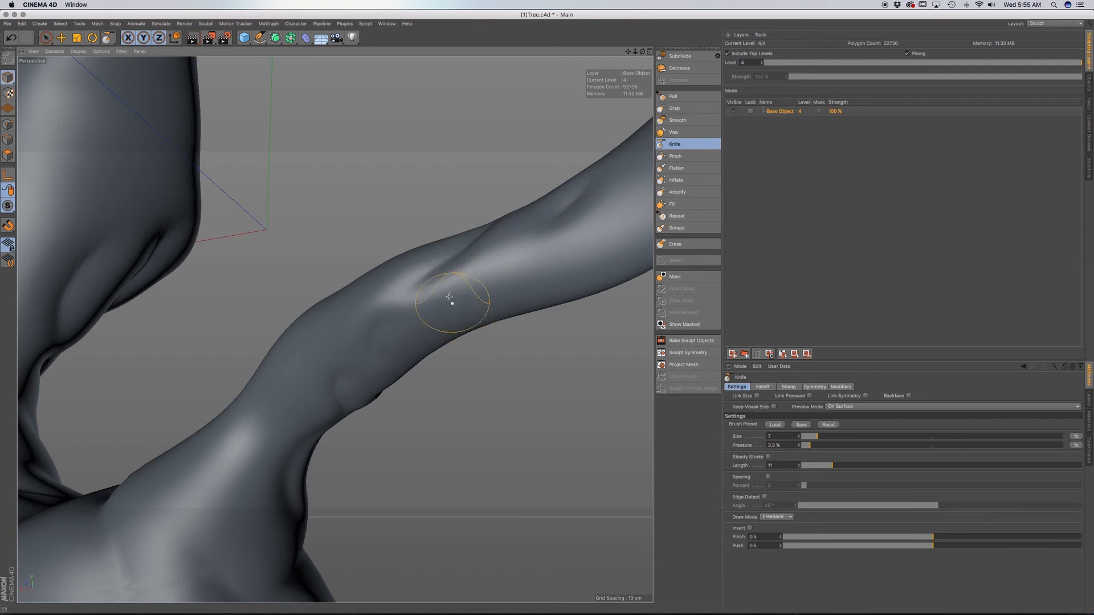
pyautogui.keyDown('alt'); pyautogui.moveTo(452, 305); pyautogui.dragTo(435, 310); pyautogui.keyUp('alt')
# Carve diagonal creases across the smooth side of the lower branch, from its junction with the trunk outward to the bend.
pyautogui.keyDown('alt'); pyautogui.moveTo(320, 313); pyautogui.dragTo(281, 415); pyautogui.keyUp('alt')
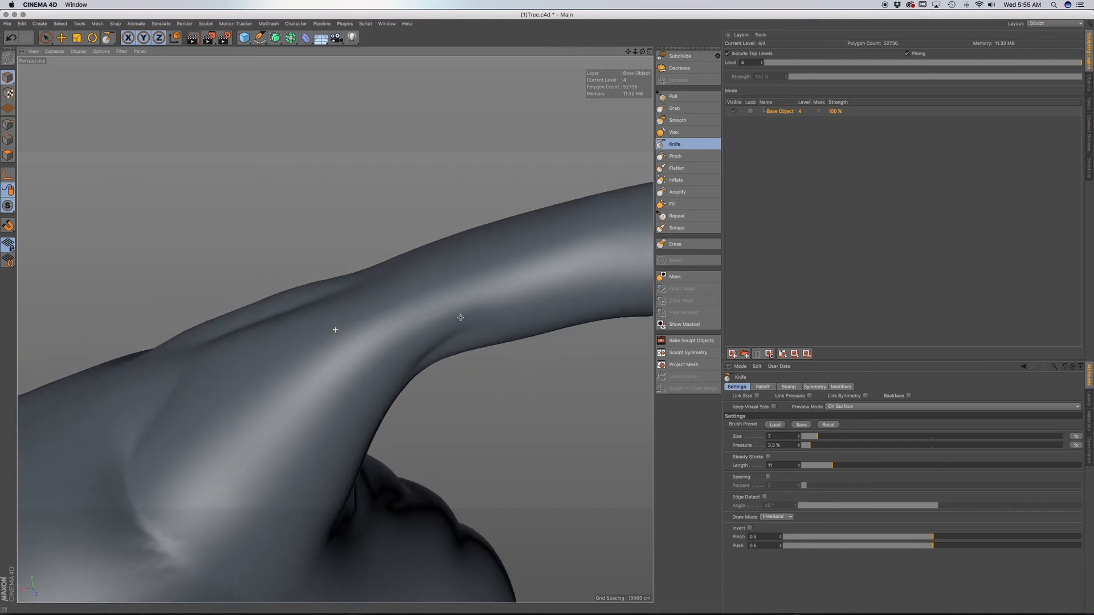
pyautogui.moveTo(350, 421); pyautogui.dragTo(279, 355)
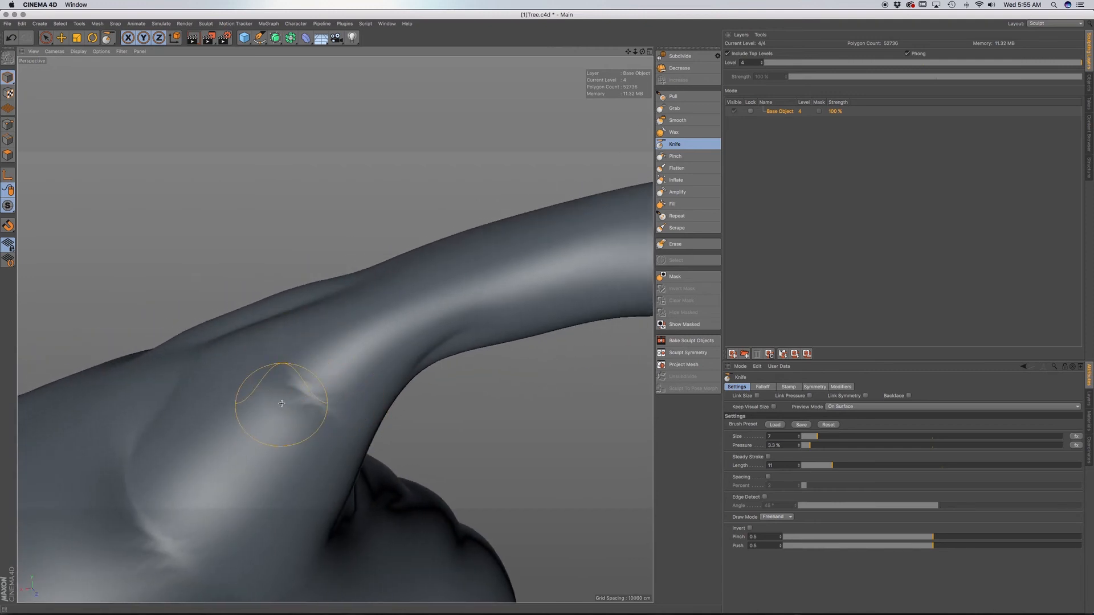
pyautogui.moveTo(266, 391)
pyautogui.mouseDown()
pyautogui.moveTo(353, 342)
pyautogui.moveTo(425, 322)
pyautogui.mouseUp()
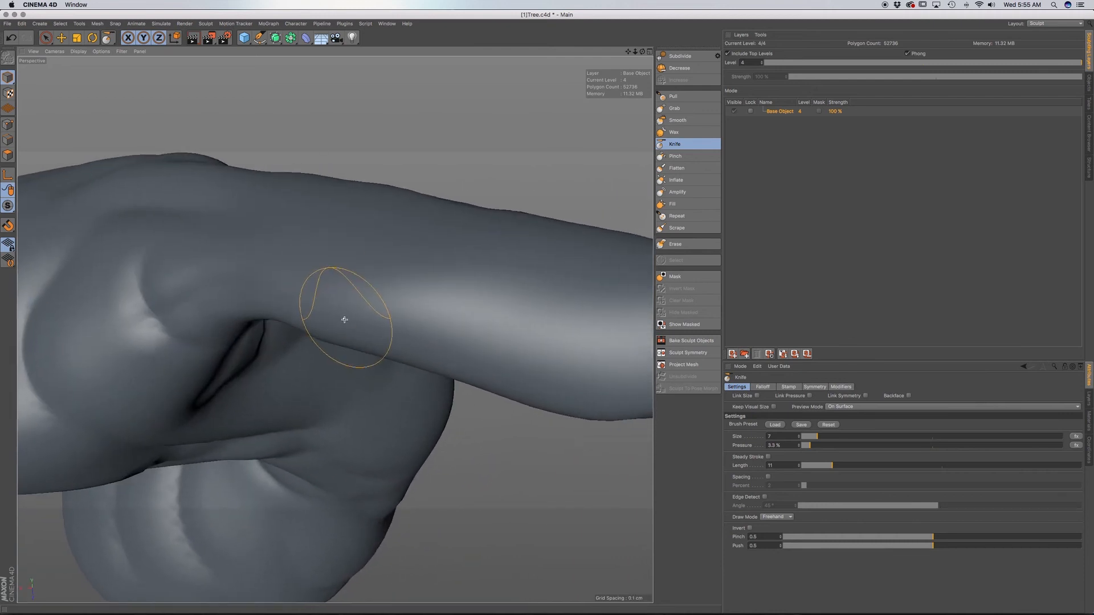
pyautogui.moveTo(342, 317); pyautogui.dragTo(449, 272)
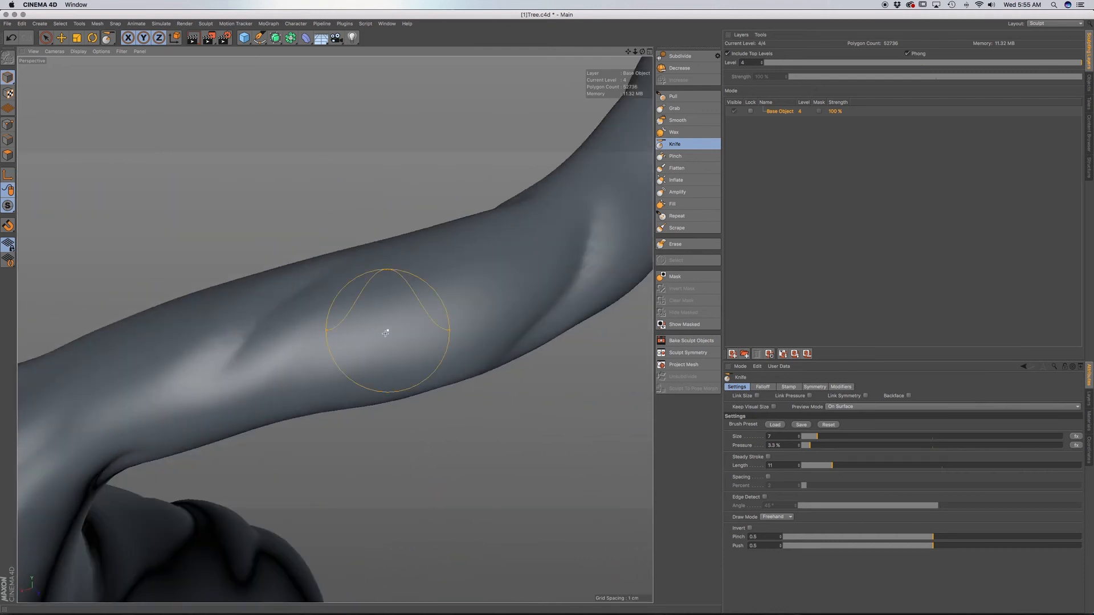
pyautogui.moveTo(386, 322); pyautogui.dragTo(421, 294)
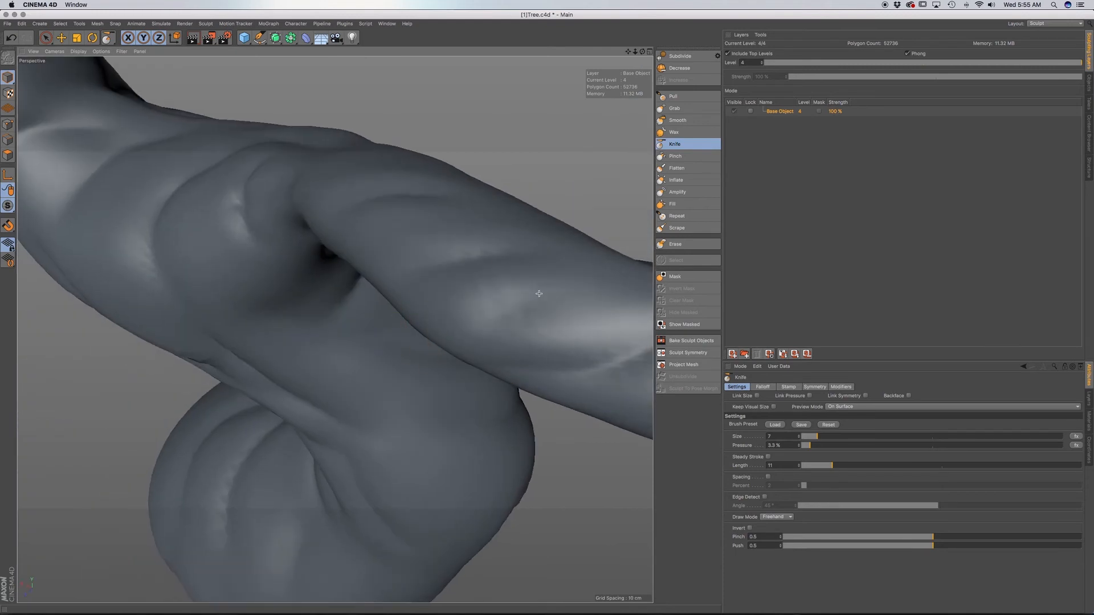
pyautogui.moveTo(539, 294)
pyautogui.mouseDown()
pyautogui.moveTo(591, 295)
pyautogui.moveTo(553, 320)
pyautogui.moveTo(562, 329)
pyautogui.moveTo(434, 344)
pyautogui.moveTo(386, 335)
pyautogui.moveTo(515, 386)
pyautogui.moveTo(329, 337)
pyautogui.mouseUp()
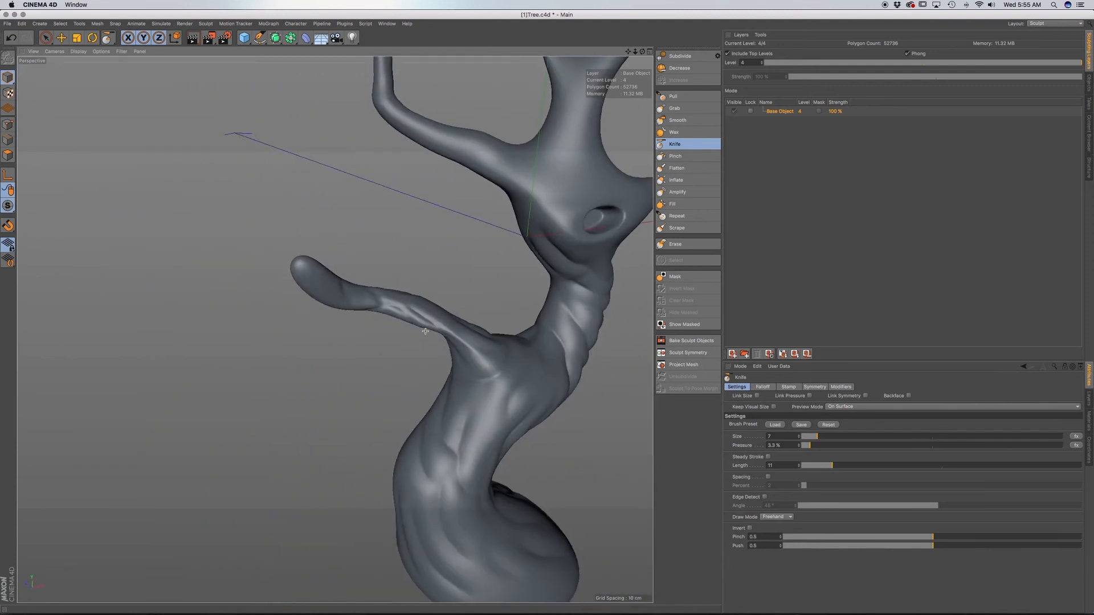
# Carve fine creases into both sides of the lower branch's rounded tip and the stretch just behind it.
pyautogui.keyDown('alt'); pyautogui.moveTo(407, 319); pyautogui.dragTo(440, 374, button='middle'); pyautogui.keyUp('alt')
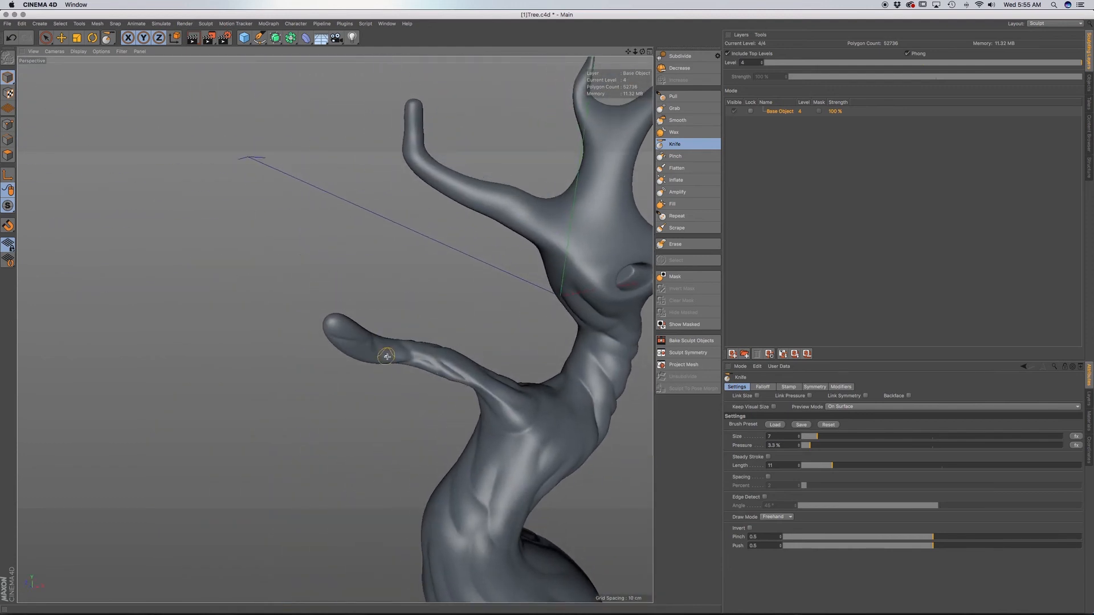
pyautogui.keyDown('alt'); pyautogui.moveTo(362, 355); pyautogui.dragTo(334, 360); pyautogui.keyUp('alt')
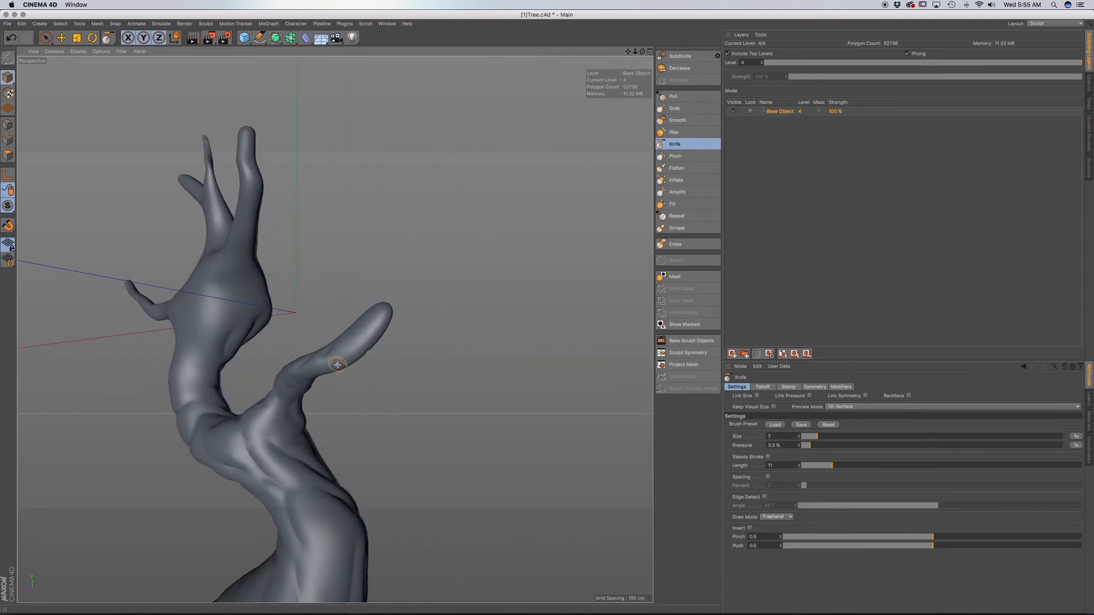
pyautogui.scroll(4, 360, 356)
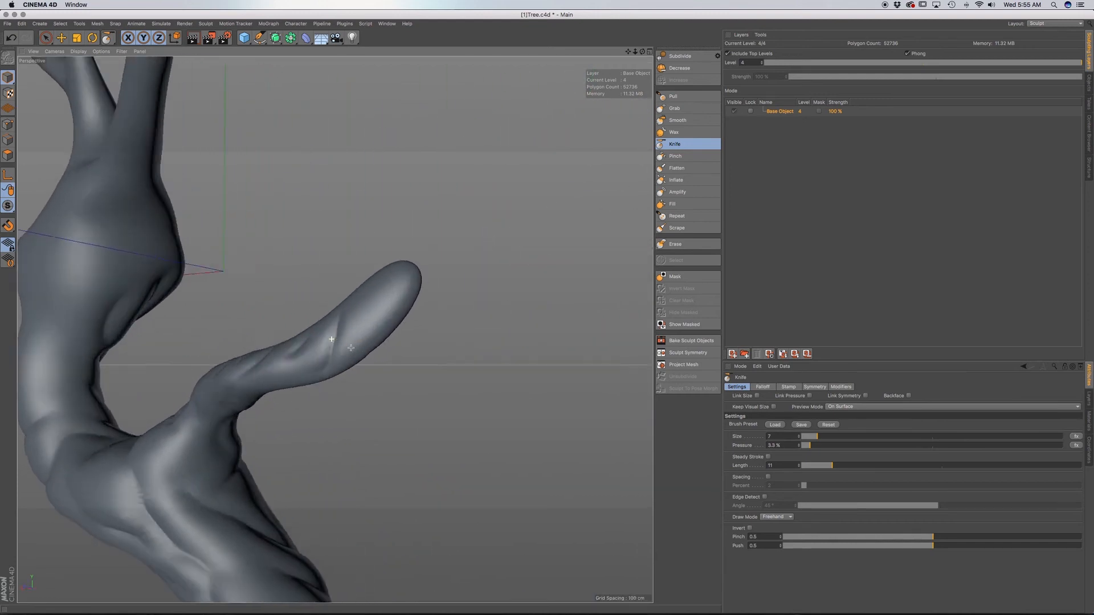
pyautogui.moveTo(254, 381)
pyautogui.mouseDown()
pyautogui.moveTo(275, 358)
pyautogui.moveTo(254, 406)
pyautogui.mouseUp()
pyautogui.keyDown('alt'); pyautogui.moveTo(327, 336); pyautogui.dragTo(319, 399); pyautogui.keyUp('alt')
pyautogui.moveTo(260, 343)
pyautogui.keyDown('alt'); pyautogui.mouseDown()
pyautogui.moveTo(162, 369)
pyautogui.moveTo(282, 363)
pyautogui.moveTo(266, 353)
pyautogui.mouseUp(); pyautogui.keyUp('alt')
pyautogui.moveTo(305, 371)
pyautogui.keyDown('alt'); pyautogui.mouseDown()
pyautogui.moveTo(330, 363)
pyautogui.moveTo(311, 346)
pyautogui.mouseUp(); pyautogui.keyUp('alt')
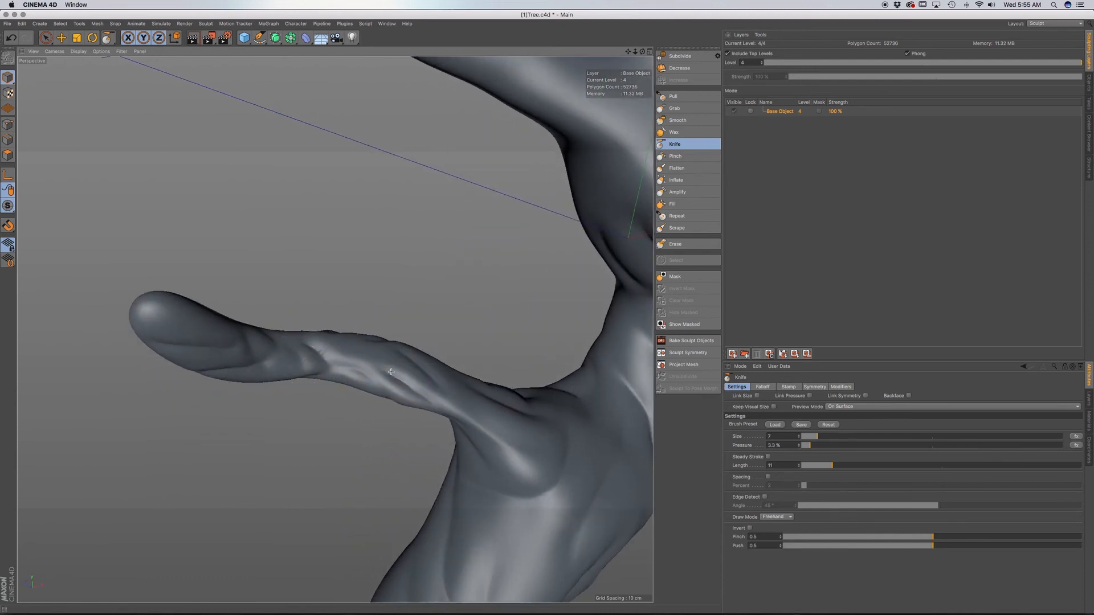
# Carve more fine creases along the lower branch, from its tip down to where it joins the trunk.
pyautogui.keyDown('alt'); pyautogui.moveTo(408, 373); pyautogui.dragTo(471, 468); pyautogui.keyUp('alt')
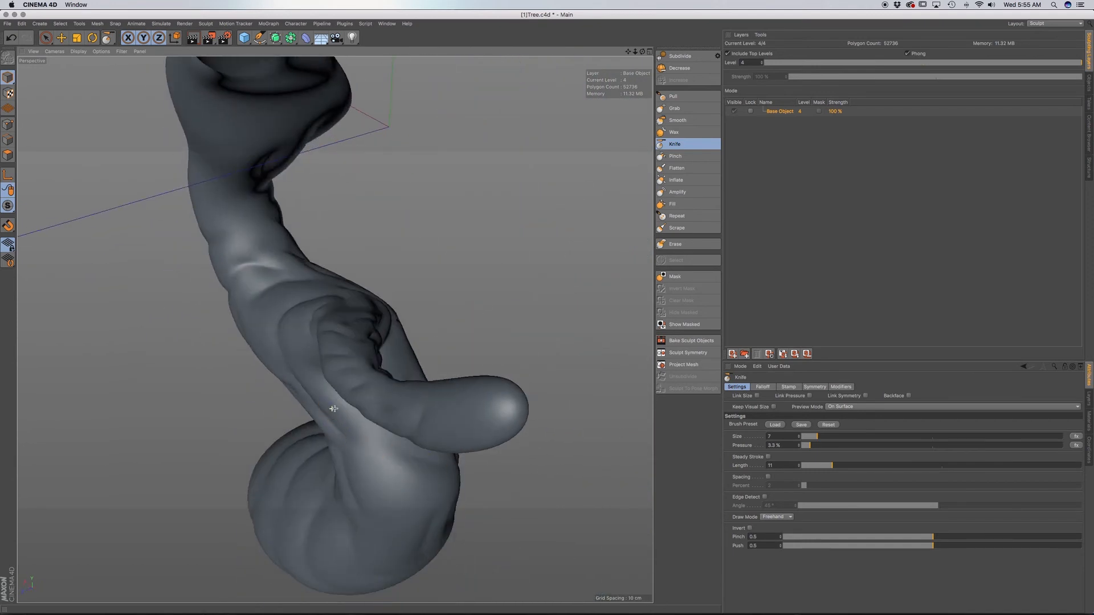
pyautogui.keyDown('alt'); pyautogui.moveTo(334, 409); pyautogui.dragTo(390, 228); pyautogui.keyUp('alt')
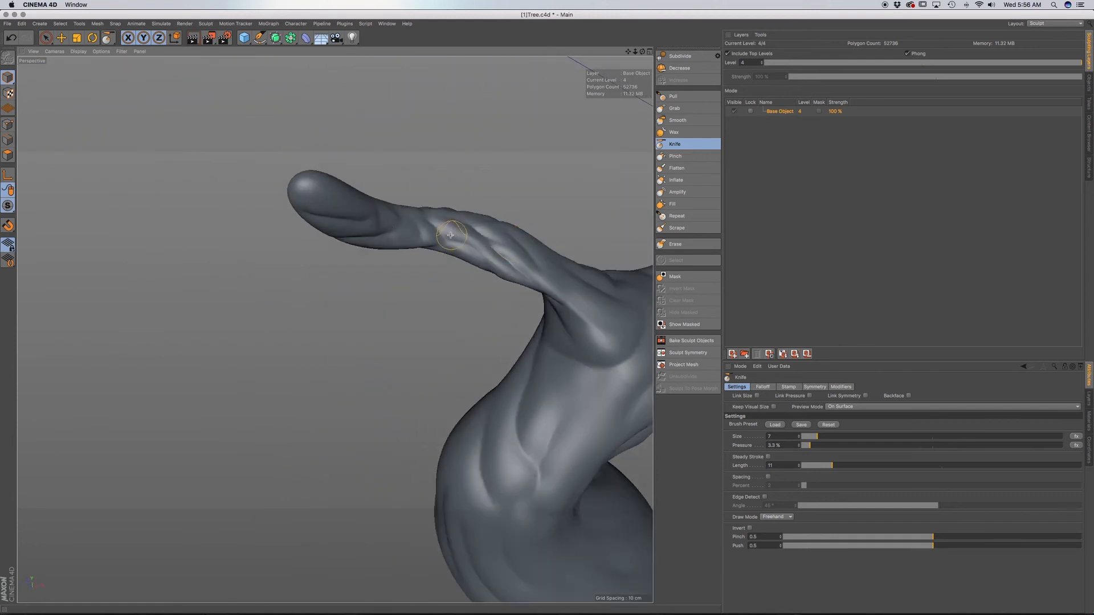
pyautogui.moveTo(517, 263)
pyautogui.keyDown('alt'); pyautogui.mouseDown()
pyautogui.moveTo(570, 288)
pyautogui.moveTo(336, 325)
pyautogui.moveTo(494, 359)
pyautogui.moveTo(548, 335)
pyautogui.moveTo(313, 310)
pyautogui.mouseUp(); pyautogui.keyUp('alt')
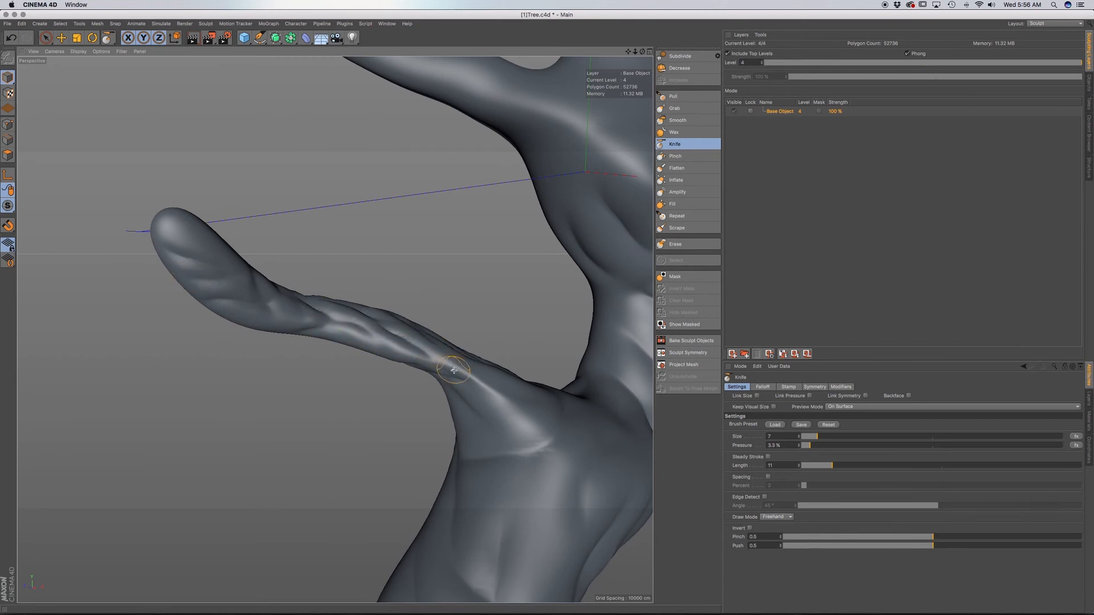
pyautogui.keyDown('alt'); pyautogui.moveTo(450, 370); pyautogui.dragTo(481, 403); pyautogui.keyUp('alt')
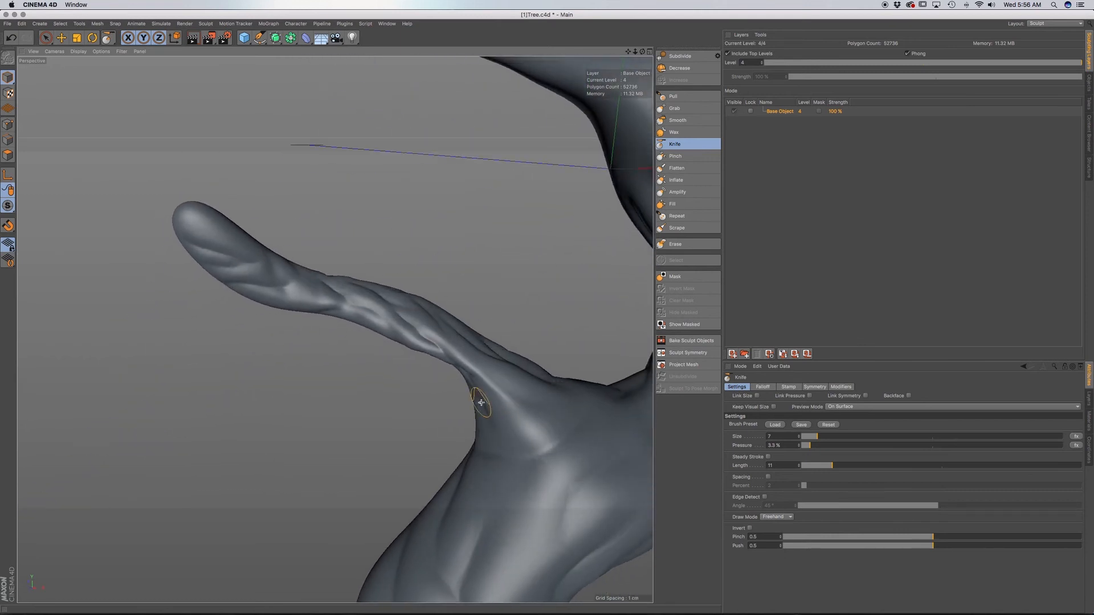
pyautogui.keyDown('alt'); pyautogui.moveTo(454, 352); pyautogui.dragTo(534, 334); pyautogui.keyUp('alt')
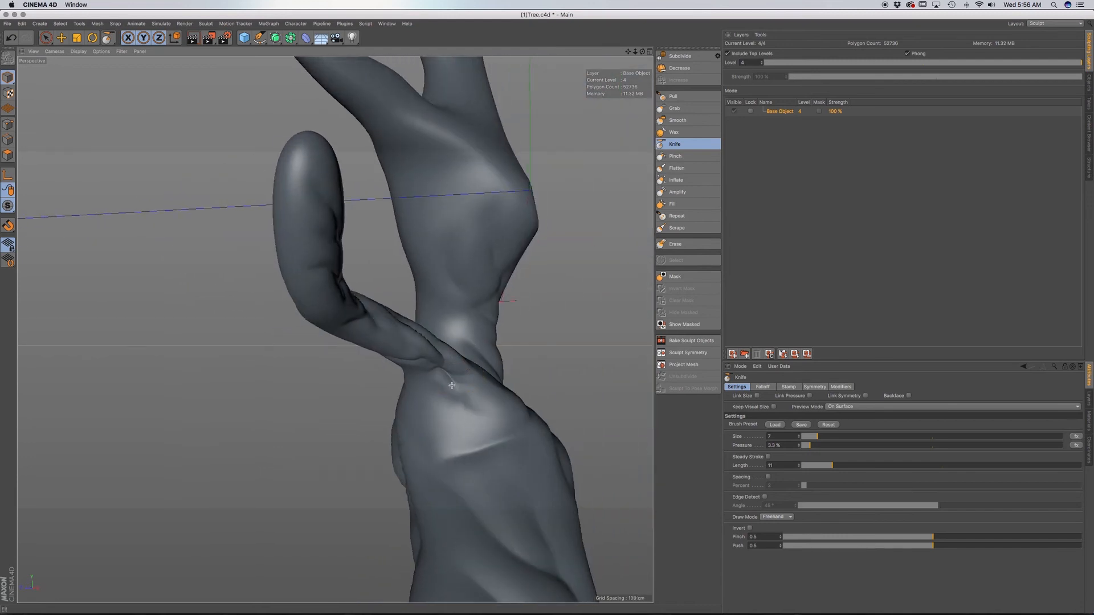
pyautogui.keyDown('alt'); pyautogui.moveTo(451, 420); pyautogui.dragTo(445, 454); pyautogui.keyUp('alt')
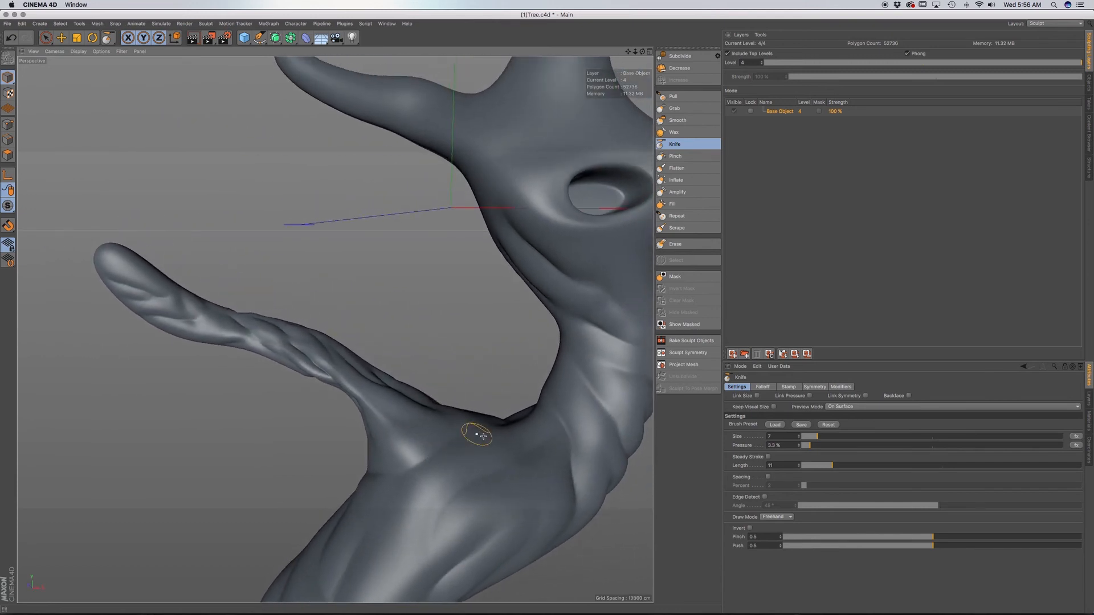
# Set the Knife pressure to about 16.6% and size to 12, and carve a crease into the trunk beside the lower branch.
pyautogui.moveTo(823, 446); pyautogui.dragTo(822, 446)
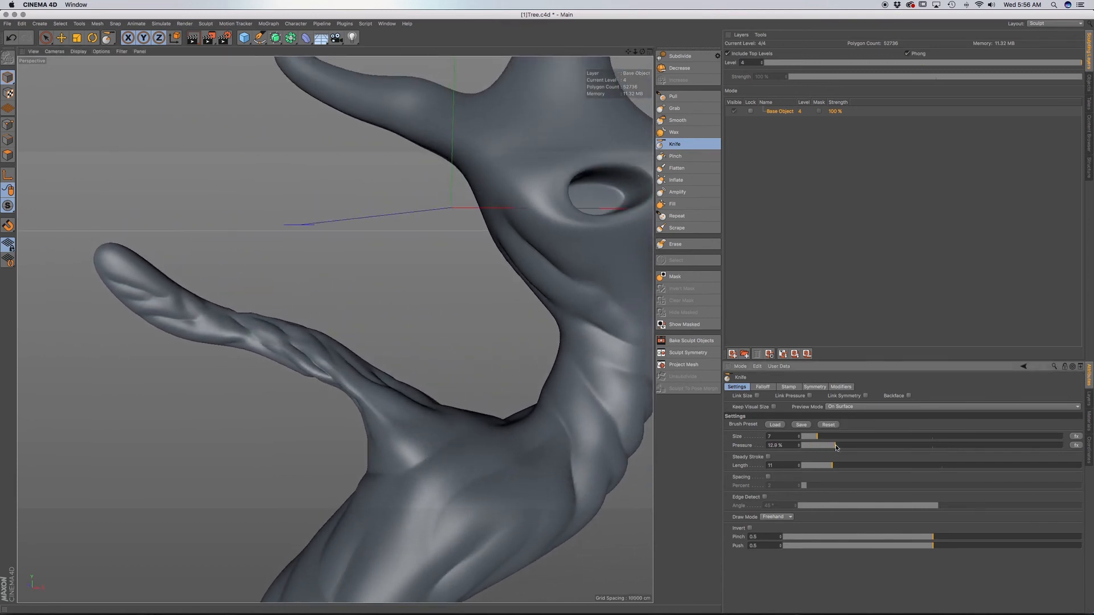
pyautogui.keyDown('alt'); pyautogui.moveTo(589, 468); pyautogui.dragTo(431, 375); pyautogui.keyUp('alt')
pyautogui.keyDown('alt'); pyautogui.moveTo(441, 417); pyautogui.dragTo(478, 393); pyautogui.keyUp('alt')
pyautogui.moveTo(826, 438); pyautogui.dragTo(829, 438)
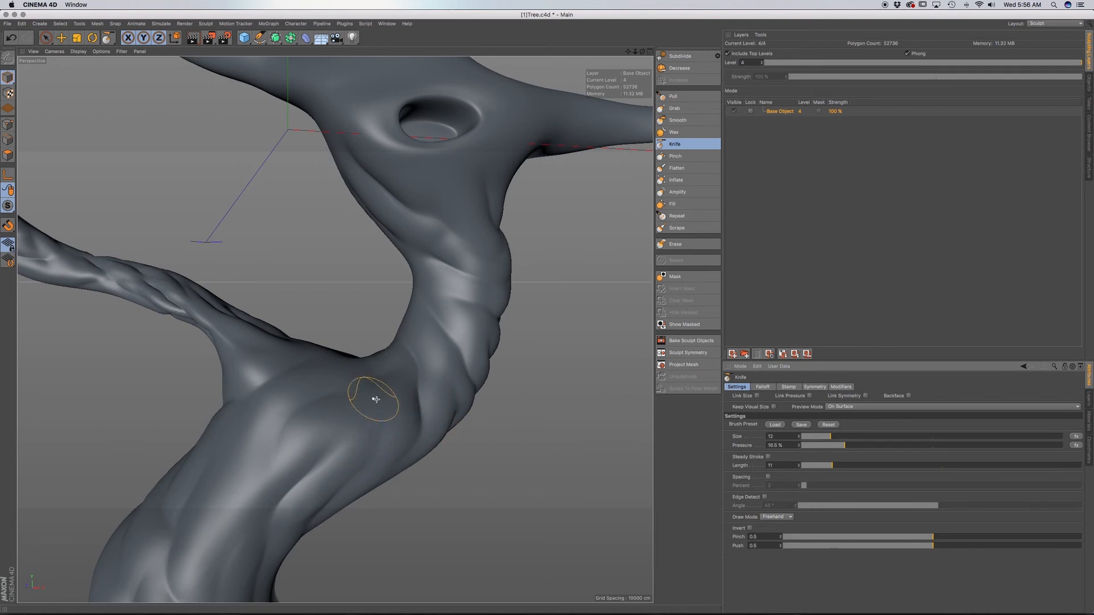
pyautogui.scroll(-15, 376, 400)
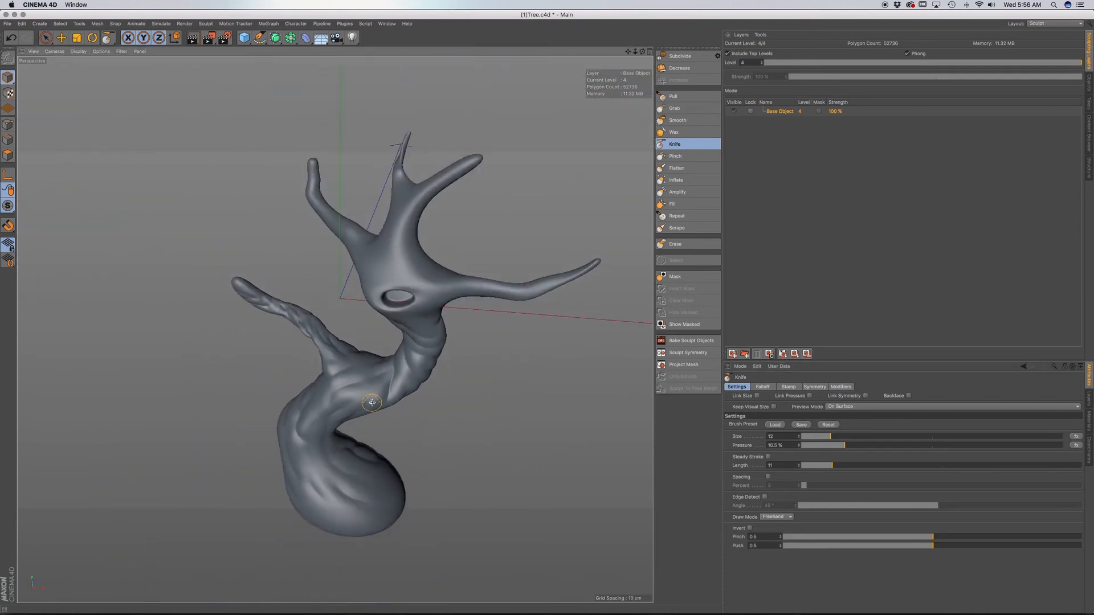
pyautogui.scroll(-3, 372, 403)
pyautogui.moveTo(389, 376)
pyautogui.keyDown('alt'); pyautogui.mouseDown()
pyautogui.moveTo(382, 390)
pyautogui.moveTo(383, 379)
pyautogui.moveTo(370, 384)
pyautogui.mouseUp(); pyautogui.keyUp('alt')
pyautogui.scroll(10, 374, 387)
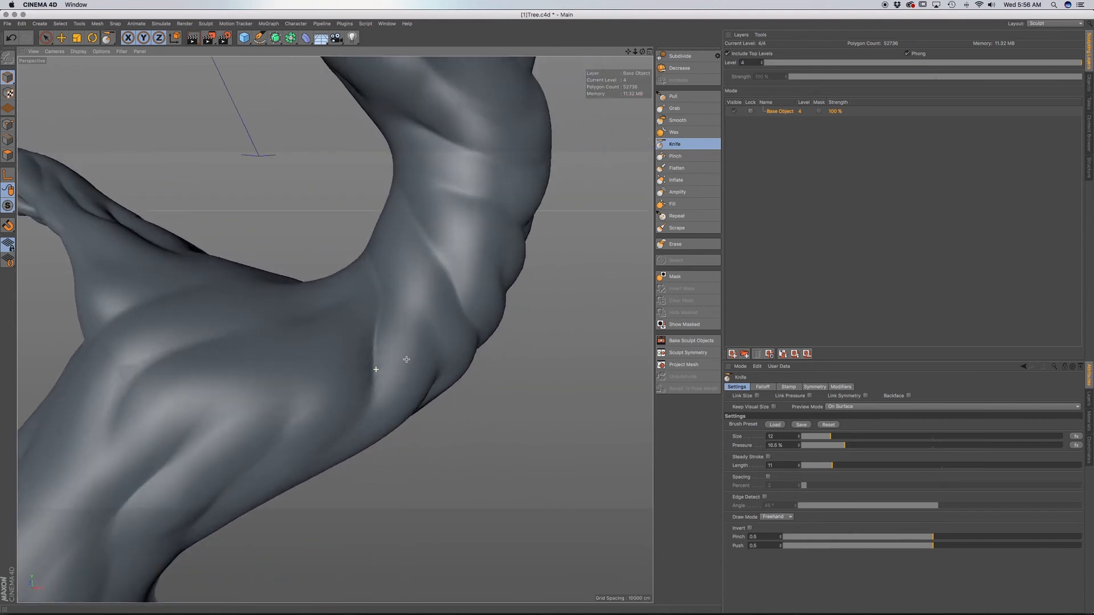
# Undo the deep crease tried in the crook between branch and trunk, lower the Knife pressure to 4.9% and carve a softer one.
pyautogui.moveTo(306, 324); pyautogui.dragTo(337, 299)
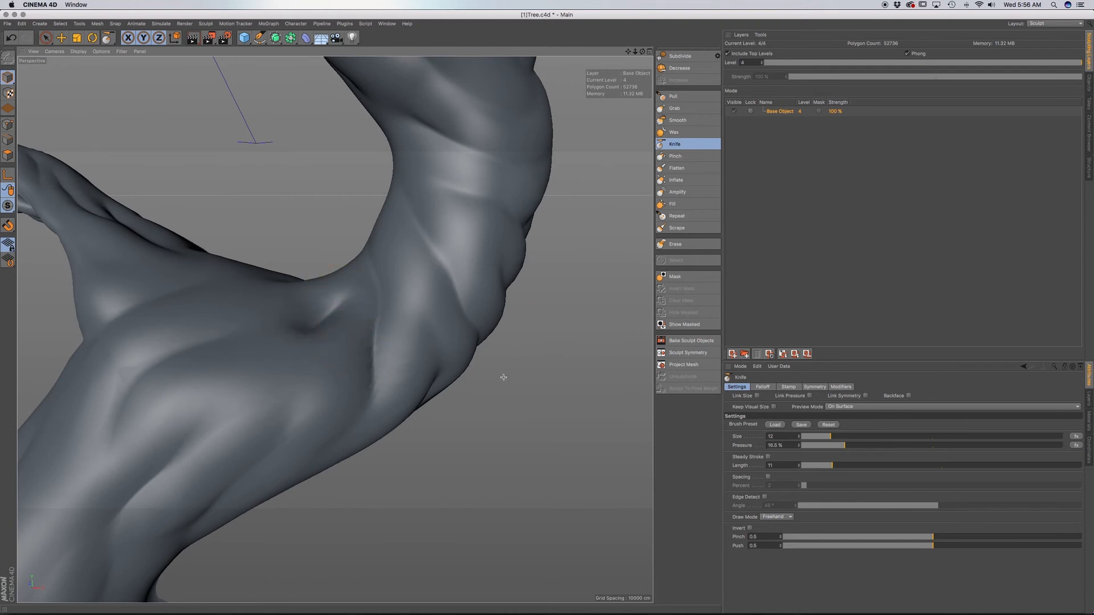
pyautogui.press('super+z')
pyautogui.click(814, 445)
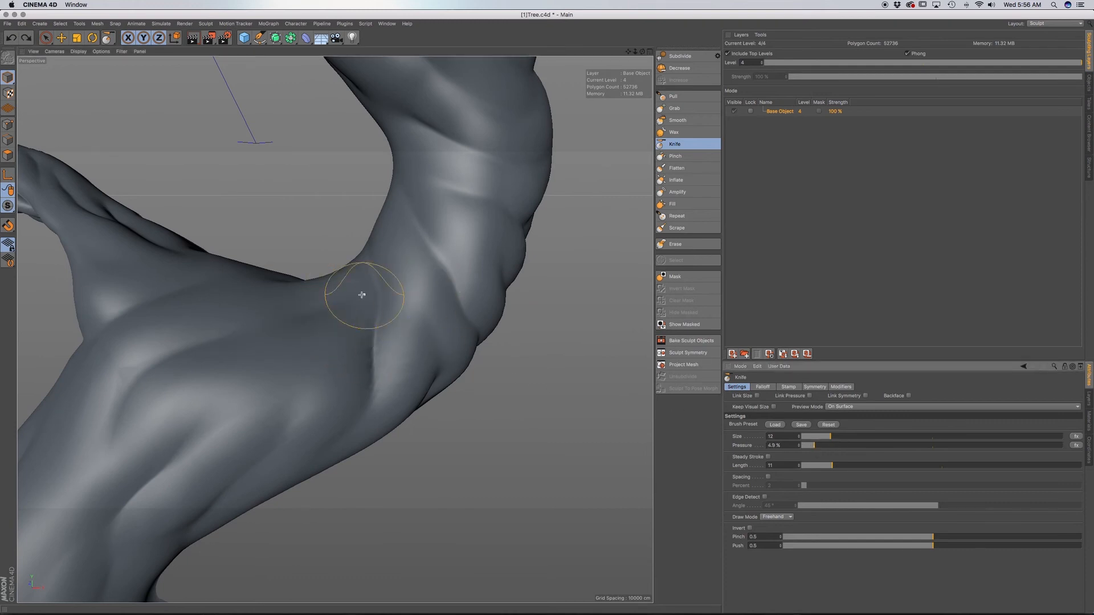
pyautogui.moveTo(365, 276); pyautogui.dragTo(365, 260)
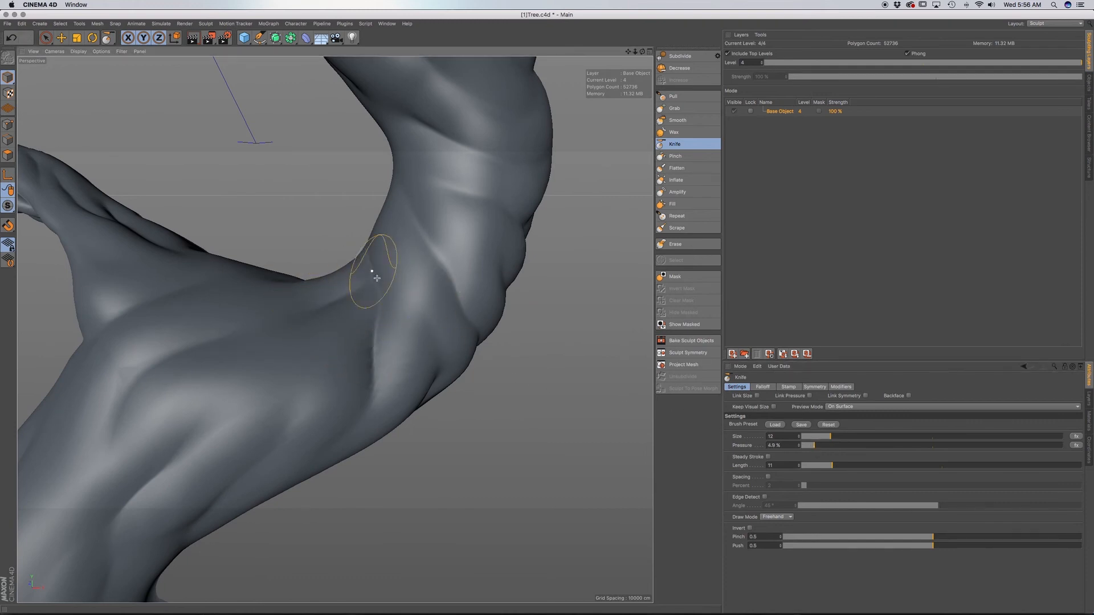
# Undo the crease tried on the trunk bend beside the lower branch and carve softer creases around that bend.
pyautogui.scroll(-5, 387, 293)
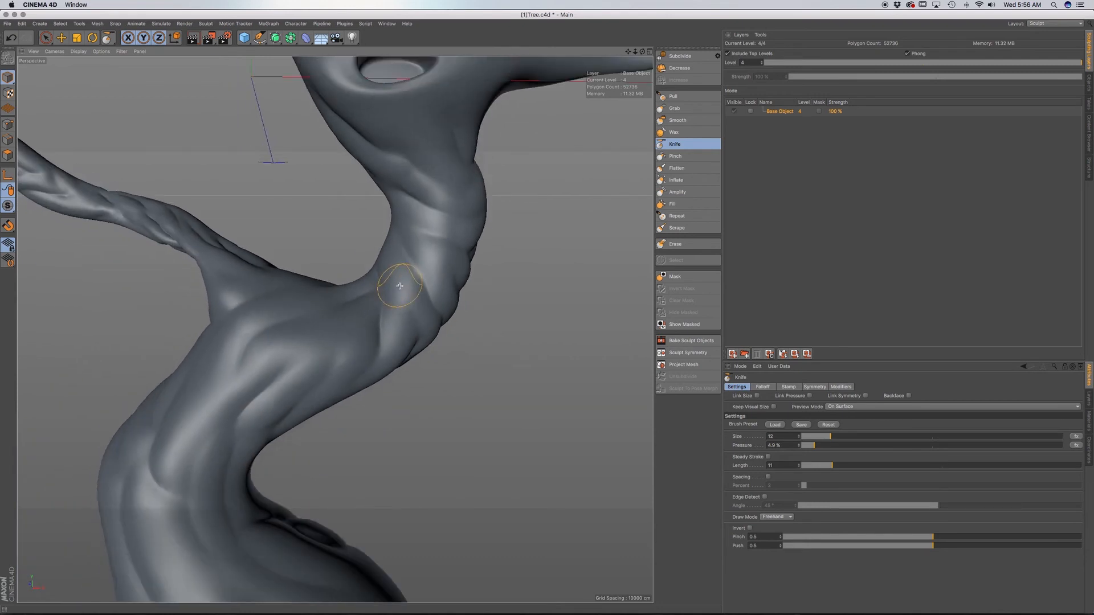
pyautogui.scroll(-4, 386, 294)
pyautogui.moveTo(393, 312); pyautogui.dragTo(385, 356)
pyautogui.press('super+z')
pyautogui.keyDown('alt'); pyautogui.moveTo(380, 291); pyautogui.dragTo(325, 293); pyautogui.keyUp('alt')
pyautogui.keyDown('alt'); pyautogui.moveTo(411, 245); pyautogui.dragTo(413, 403, button='middle'); pyautogui.keyUp('alt')
pyautogui.keyDown('alt'); pyautogui.moveTo(413, 403); pyautogui.dragTo(330, 335); pyautogui.keyUp('alt')
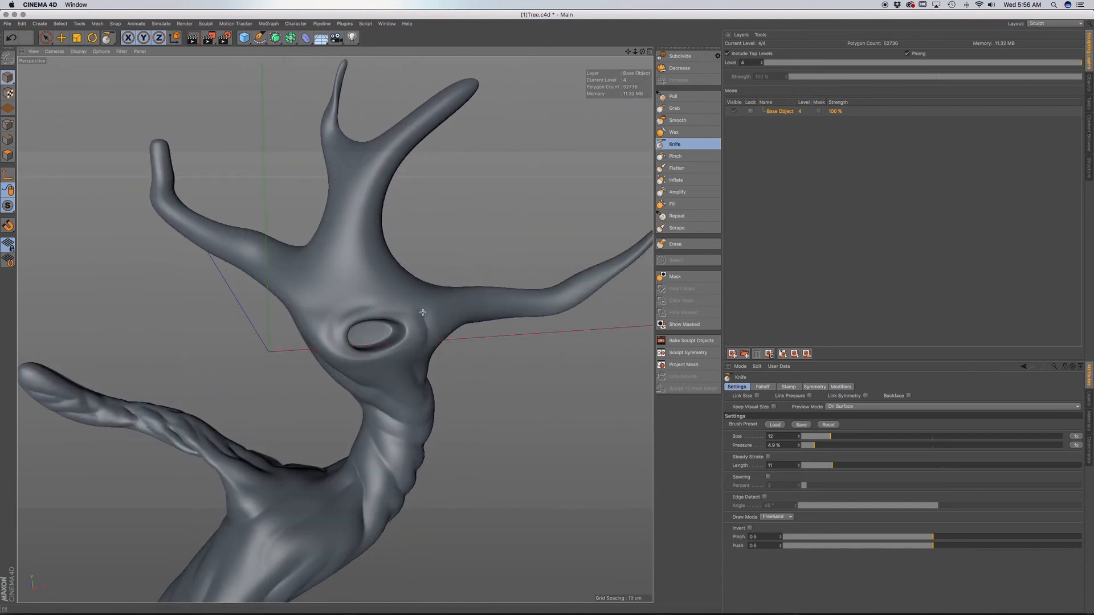
# Carve soft creases above and around the trunk hollow, up to the roots of the left and central upper branches.
pyautogui.keyDown('alt'); pyautogui.moveTo(423, 312); pyautogui.dragTo(396, 315); pyautogui.keyUp('alt')
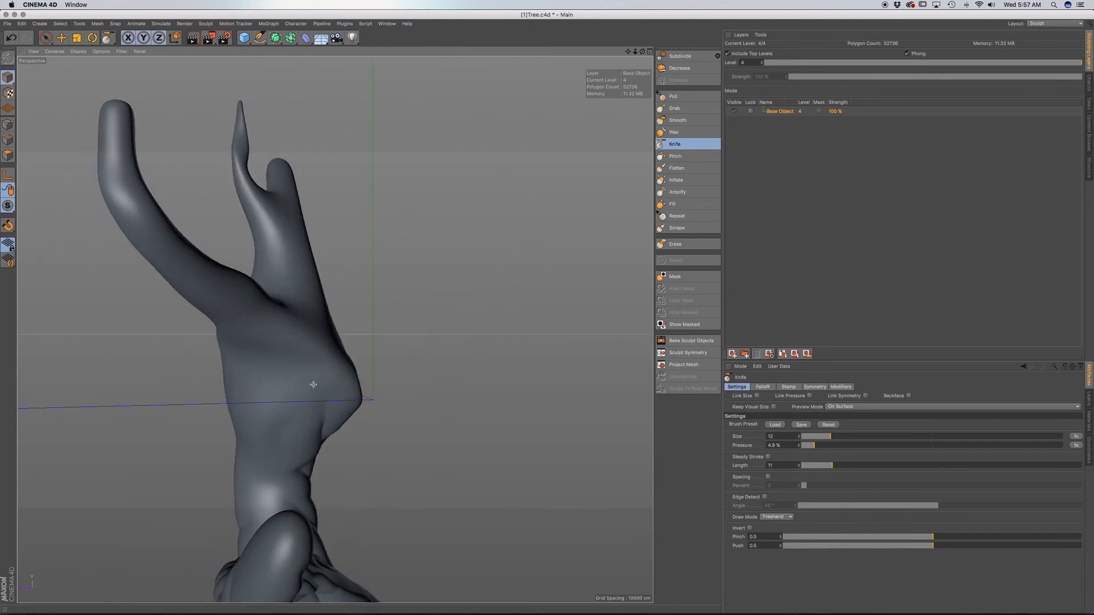
pyautogui.moveTo(315, 330)
pyautogui.keyDown('alt'); pyautogui.mouseDown()
pyautogui.moveTo(229, 421)
pyautogui.moveTo(293, 296)
pyautogui.moveTo(254, 308)
pyautogui.mouseUp(); pyautogui.keyUp('alt')
pyautogui.moveTo(263, 357)
pyautogui.keyDown('alt'); pyautogui.mouseDown()
pyautogui.moveTo(334, 323)
pyautogui.moveTo(325, 386)
pyautogui.moveTo(281, 310)
pyautogui.mouseUp(); pyautogui.keyUp('alt')
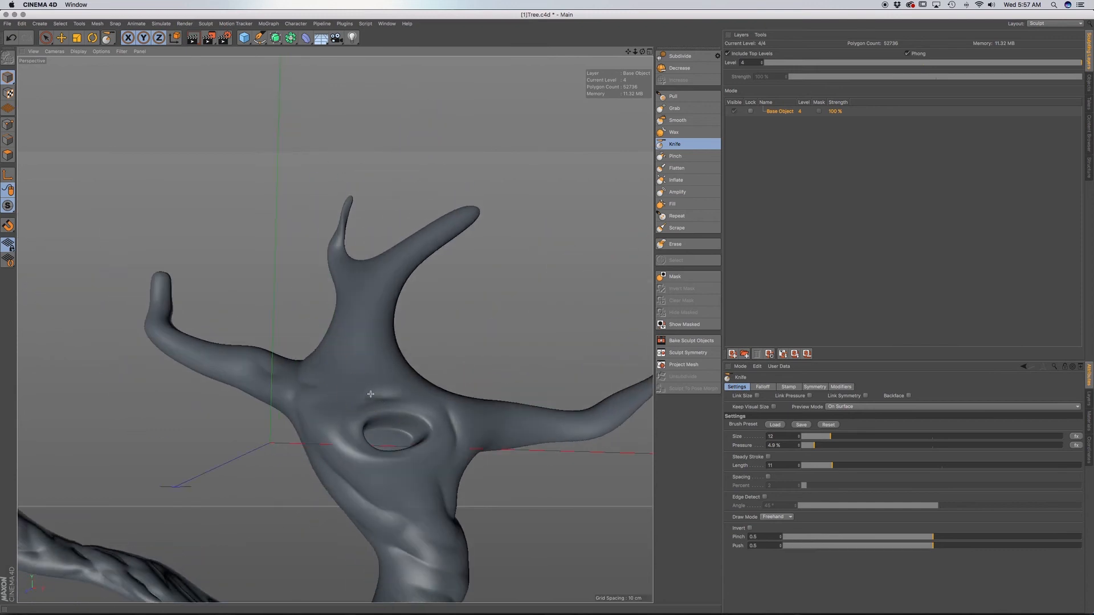
pyautogui.moveTo(371, 394)
pyautogui.keyDown('alt'); pyautogui.mouseDown()
pyautogui.moveTo(366, 354)
pyautogui.moveTo(378, 359)
pyautogui.mouseUp(); pyautogui.keyUp('alt')
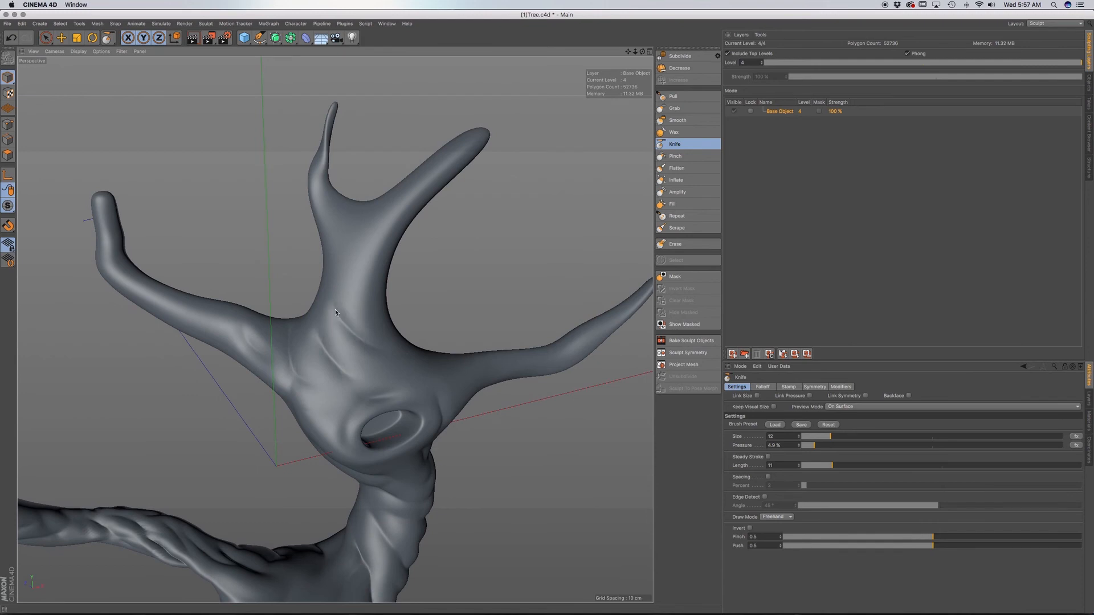
pyautogui.moveTo(336, 313)
pyautogui.keyDown('alt'); pyautogui.mouseDown()
pyautogui.moveTo(370, 348)
pyautogui.moveTo(365, 320)
pyautogui.moveTo(334, 294)
pyautogui.moveTo(365, 279)
pyautogui.mouseUp(); pyautogui.keyUp('alt')
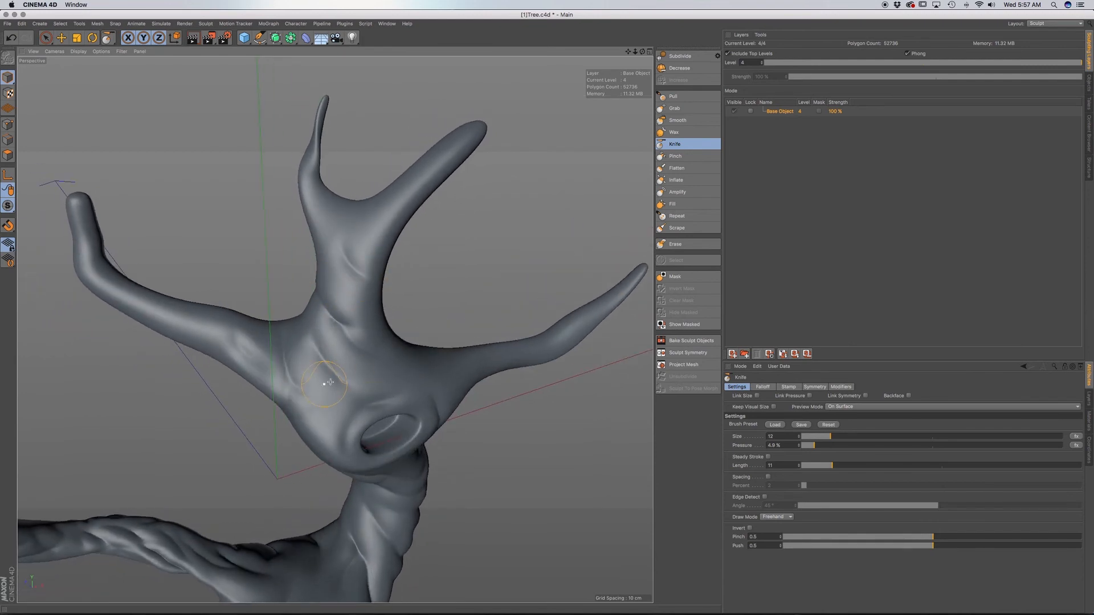
pyautogui.keyDown('alt'); pyautogui.moveTo(330, 383); pyautogui.dragTo(359, 336); pyautogui.keyUp('alt')
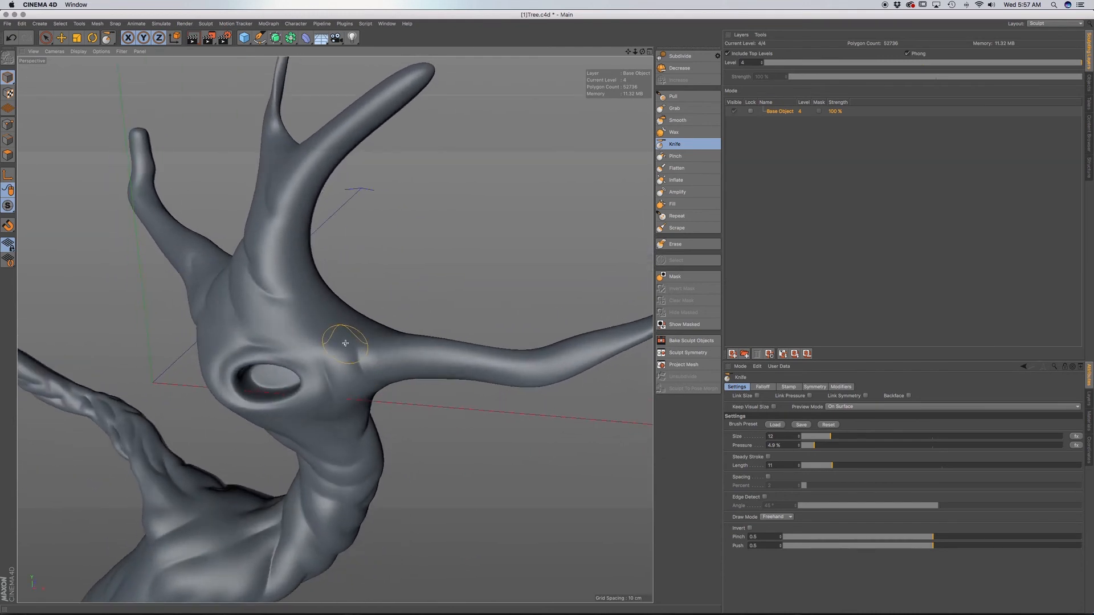
# Carve creases beside the hollow, along the back of the long side branch, and into the trunk below its root.
pyautogui.keyDown('alt'); pyautogui.moveTo(295, 308); pyautogui.dragTo(379, 379); pyautogui.keyUp('alt')
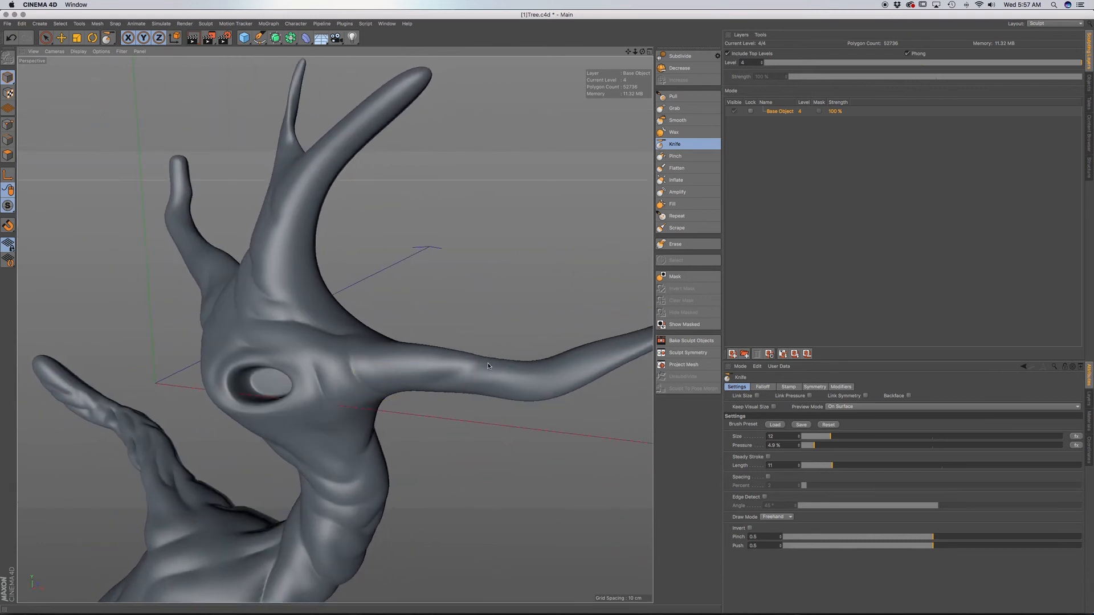
pyautogui.keyDown('alt'); pyautogui.moveTo(488, 366); pyautogui.dragTo(401, 328); pyautogui.keyUp('alt')
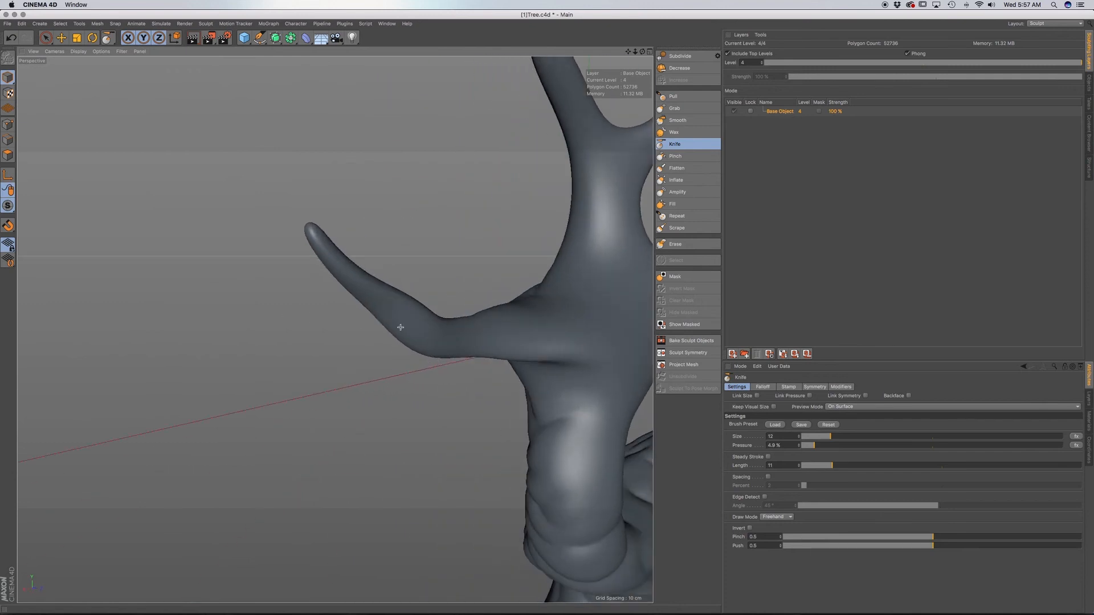
pyautogui.keyDown('alt'); pyautogui.moveTo(494, 349); pyautogui.dragTo(438, 340); pyautogui.keyUp('alt')
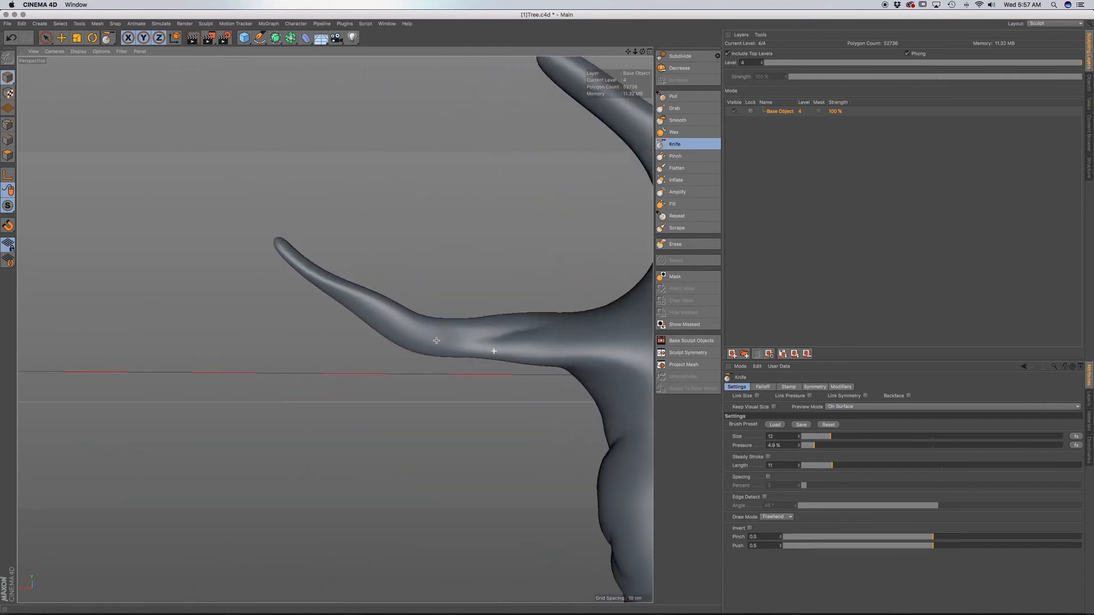
pyautogui.keyDown('alt'); pyautogui.moveTo(593, 337); pyautogui.dragTo(334, 328, button='middle'); pyautogui.keyUp('alt')
pyautogui.moveTo(465, 451)
pyautogui.keyDown('alt'); pyautogui.mouseDown()
pyautogui.moveTo(426, 466)
pyautogui.moveTo(335, 327)
pyautogui.moveTo(400, 419)
pyautogui.mouseUp(); pyautogui.keyUp('alt')
pyautogui.moveTo(406, 482)
pyautogui.mouseDown()
pyautogui.moveTo(348, 442)
pyautogui.moveTo(424, 391)
pyautogui.moveTo(368, 343)
pyautogui.moveTo(357, 307)
pyautogui.mouseUp()
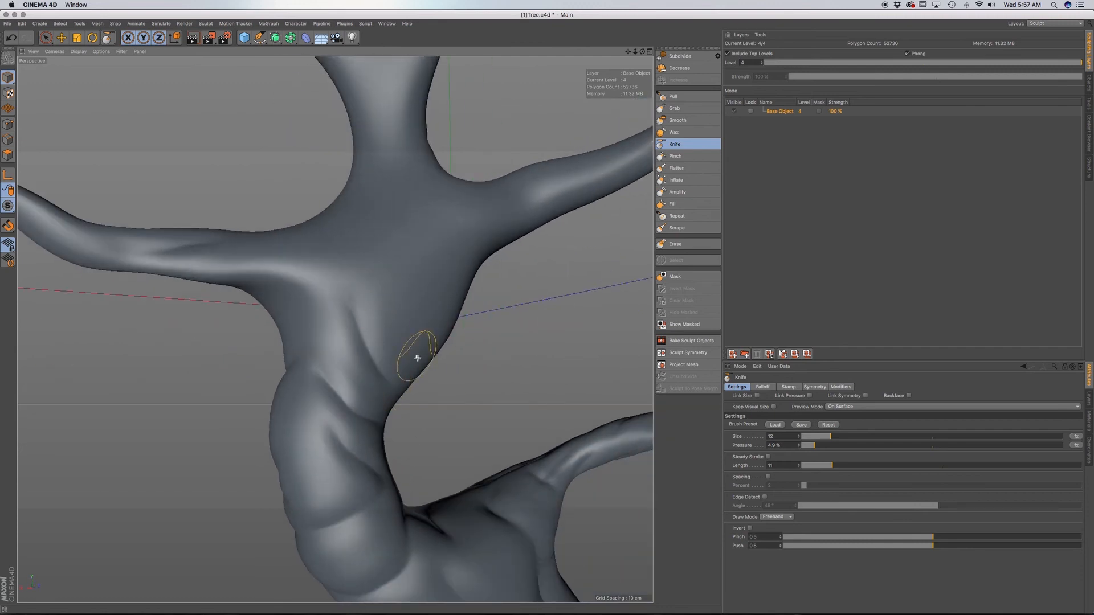
# Carve a series of curved creases across the back of the upper trunk, up to the branch fork.
pyautogui.keyDown('alt'); pyautogui.moveTo(418, 357); pyautogui.dragTo(474, 313); pyautogui.keyUp('alt')
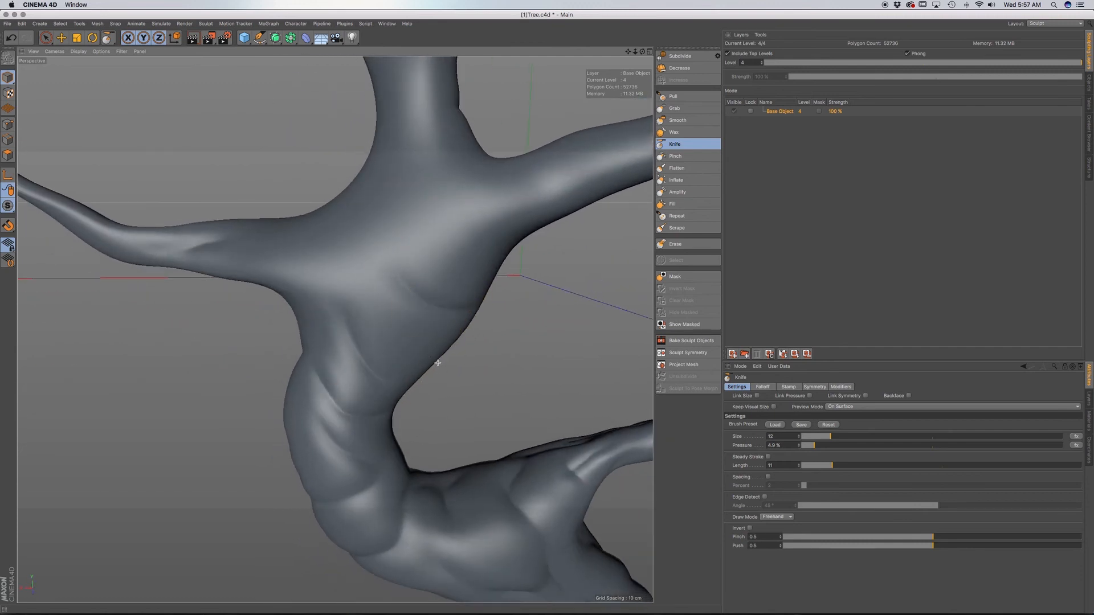
pyautogui.moveTo(384, 319)
pyautogui.keyDown('alt'); pyautogui.mouseDown()
pyautogui.moveTo(366, 281)
pyautogui.moveTo(340, 320)
pyautogui.moveTo(395, 349)
pyautogui.moveTo(405, 320)
pyautogui.moveTo(391, 375)
pyautogui.mouseUp(); pyautogui.keyUp('alt')
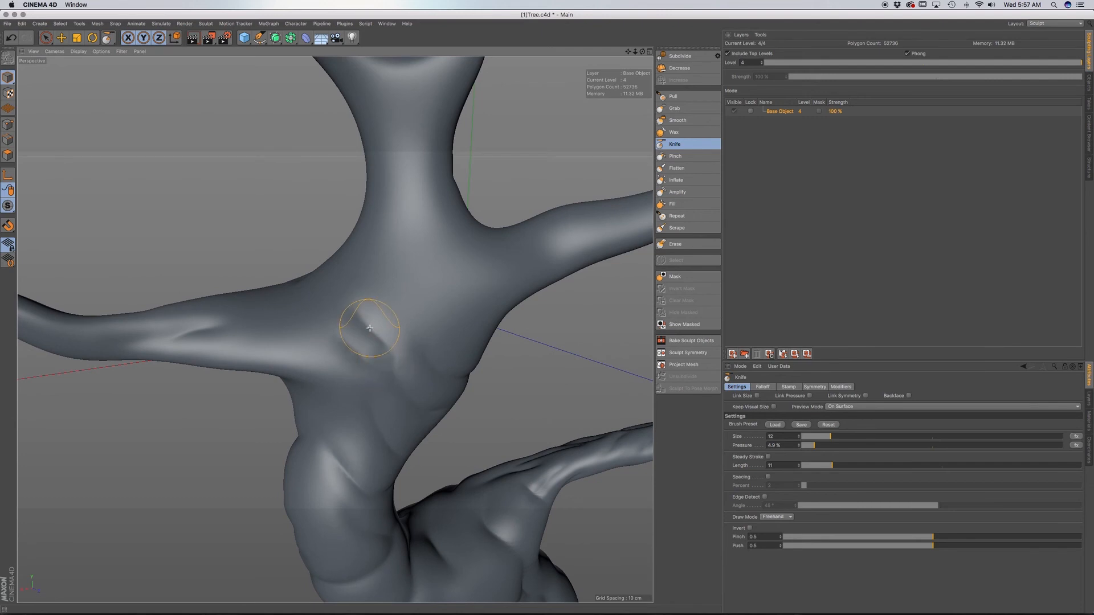
pyautogui.keyDown('alt'); pyautogui.moveTo(317, 281); pyautogui.dragTo(350, 337); pyautogui.keyUp('alt')
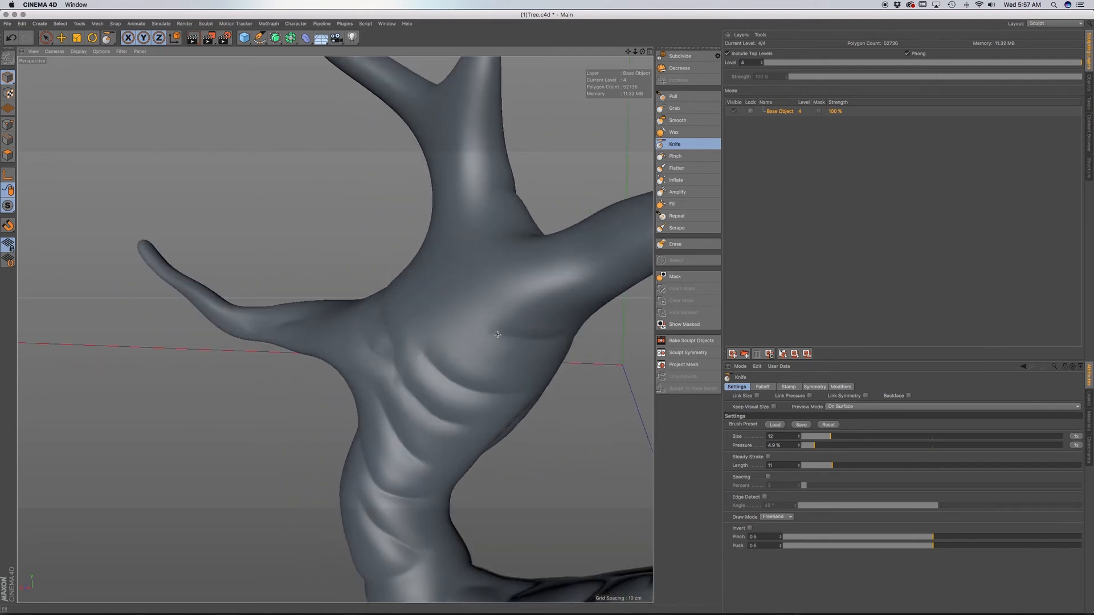
pyautogui.keyDown('alt'); pyautogui.moveTo(428, 349); pyautogui.dragTo(501, 412); pyautogui.keyUp('alt')
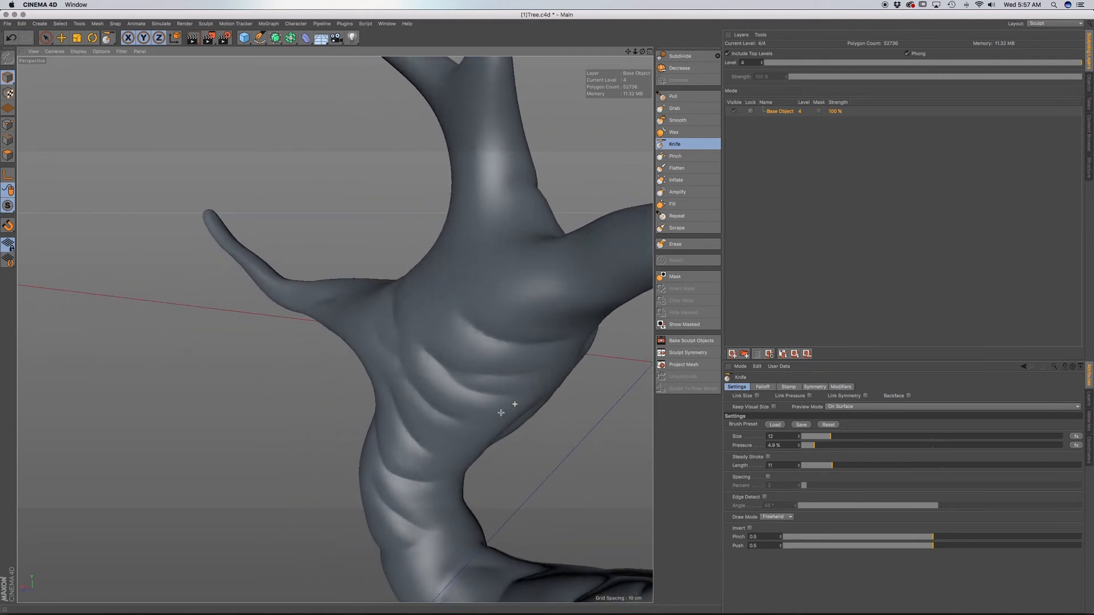
pyautogui.moveTo(462, 332)
pyautogui.keyDown('alt'); pyautogui.mouseDown()
pyautogui.moveTo(432, 354)
pyautogui.moveTo(422, 336)
pyautogui.moveTo(429, 370)
pyautogui.mouseUp(); pyautogui.keyUp('alt')
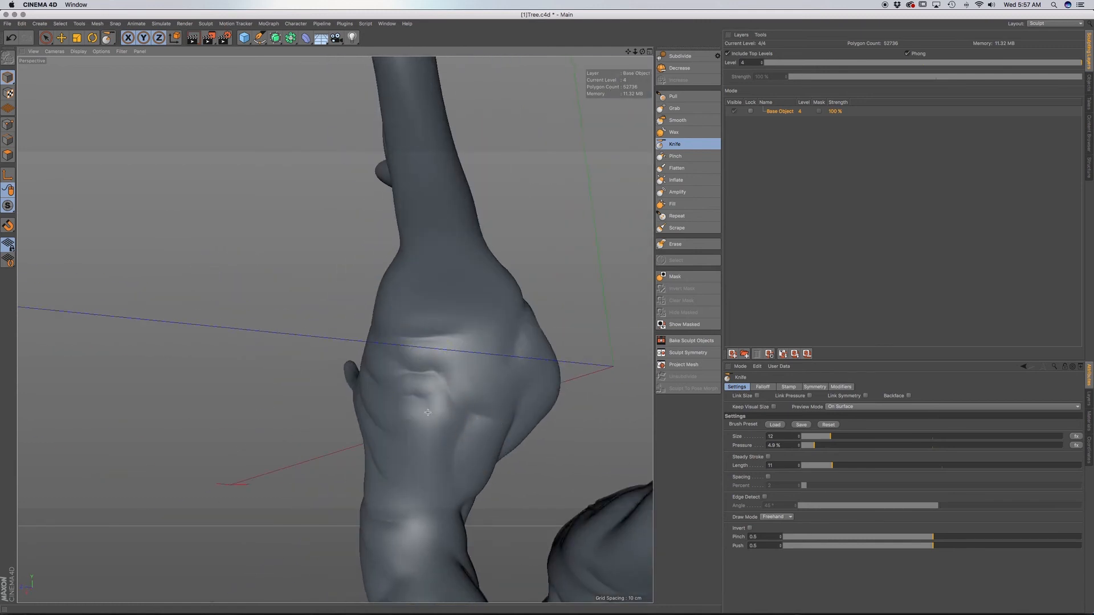
# Add finer creases on the side and back of the upper trunk, between and below the existing folds.
pyautogui.keyDown('alt'); pyautogui.moveTo(456, 455); pyautogui.dragTo(516, 465); pyautogui.keyUp('alt')
pyautogui.moveTo(405, 423); pyautogui.dragTo(396, 486)
pyautogui.moveTo(326, 403); pyautogui.dragTo(346, 505)
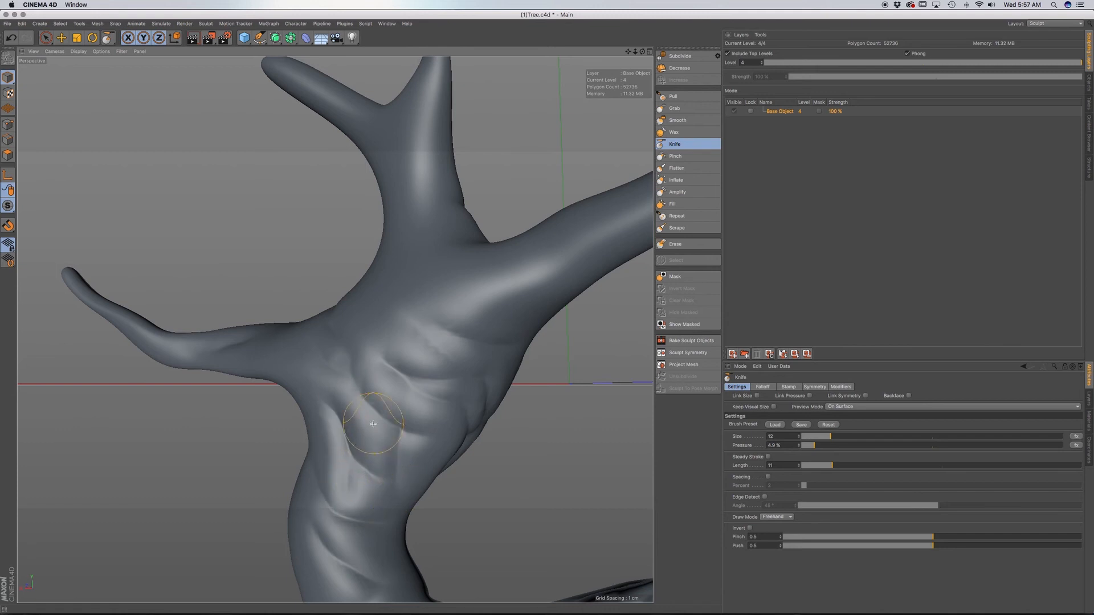
pyautogui.moveTo(374, 429)
pyautogui.mouseDown()
pyautogui.moveTo(385, 496)
pyautogui.moveTo(346, 460)
pyautogui.moveTo(425, 508)
pyautogui.mouseUp()
pyautogui.keyDown('alt'); pyautogui.moveTo(449, 463); pyautogui.dragTo(460, 452); pyautogui.keyUp('alt')
pyautogui.keyDown('alt'); pyautogui.moveTo(357, 400); pyautogui.dragTo(335, 330); pyautogui.keyUp('alt')
pyautogui.keyDown('alt'); pyautogui.moveTo(398, 383); pyautogui.dragTo(326, 408); pyautogui.keyUp('alt')
# Carve concentric creases around the rim of the trunk hollow and into the bark just beside and below it.
pyautogui.moveTo(476, 340)
pyautogui.keyDown('alt'); pyautogui.mouseDown()
pyautogui.moveTo(422, 348)
pyautogui.moveTo(467, 367)
pyautogui.mouseUp(); pyautogui.keyUp('alt')
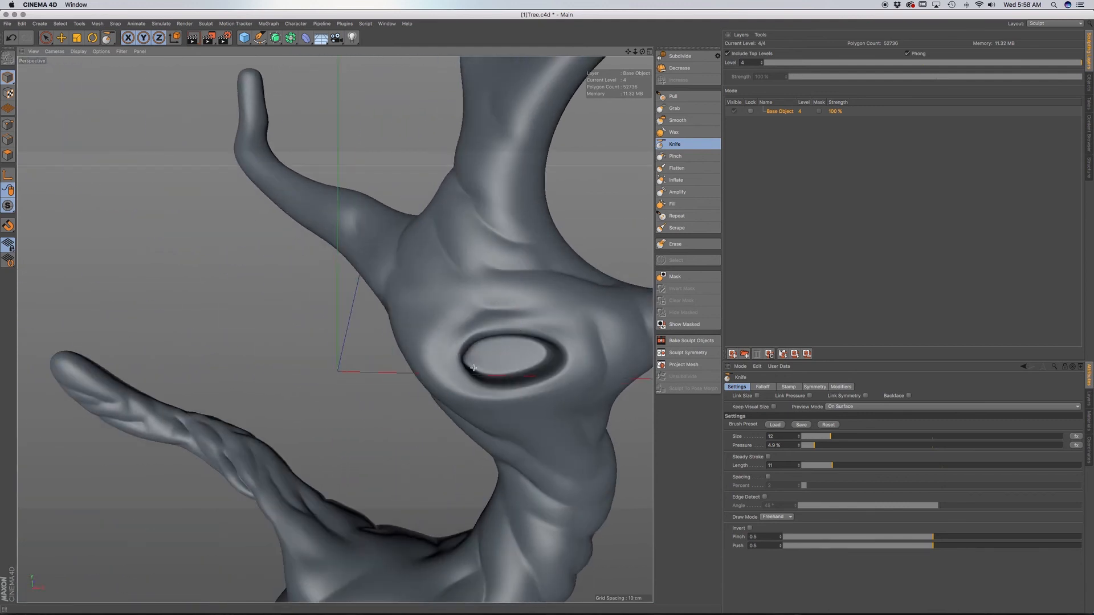
pyautogui.moveTo(546, 332)
pyautogui.mouseDown()
pyautogui.moveTo(556, 367)
pyautogui.moveTo(510, 397)
pyautogui.moveTo(442, 355)
pyautogui.moveTo(451, 328)
pyautogui.moveTo(491, 309)
pyautogui.mouseUp()
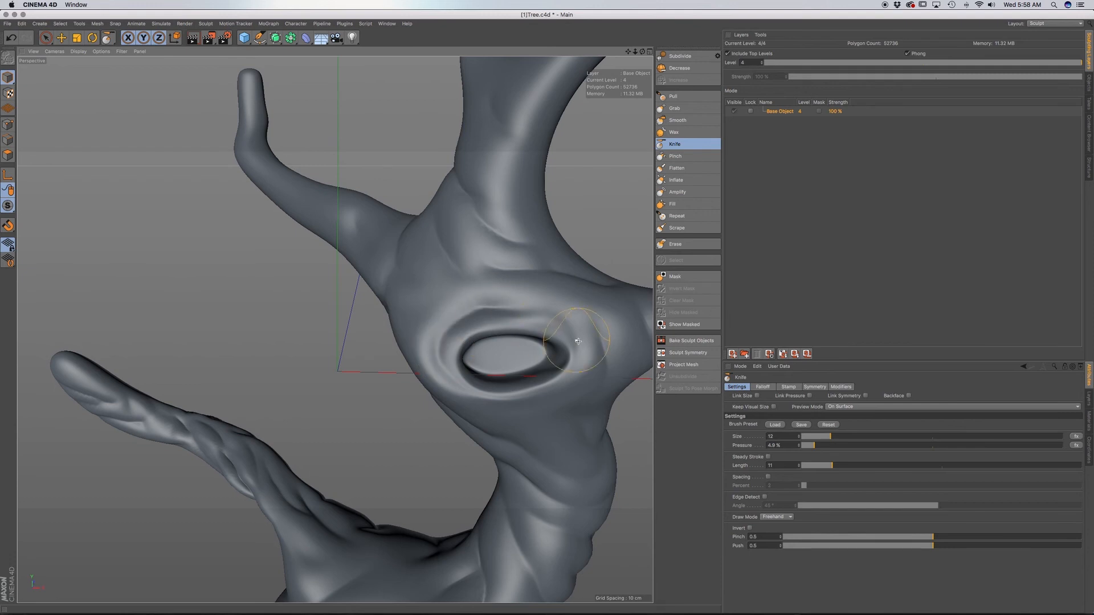
pyautogui.moveTo(591, 362)
pyautogui.keyDown('alt'); pyautogui.mouseDown()
pyautogui.moveTo(583, 335)
pyautogui.moveTo(566, 394)
pyautogui.moveTo(525, 403)
pyautogui.moveTo(503, 394)
pyautogui.mouseUp(); pyautogui.keyUp('alt')
pyautogui.moveTo(574, 314); pyautogui.dragTo(544, 323)
pyautogui.keyDown('alt'); pyautogui.moveTo(616, 358); pyautogui.dragTo(550, 299, button='middle'); pyautogui.keyUp('alt')
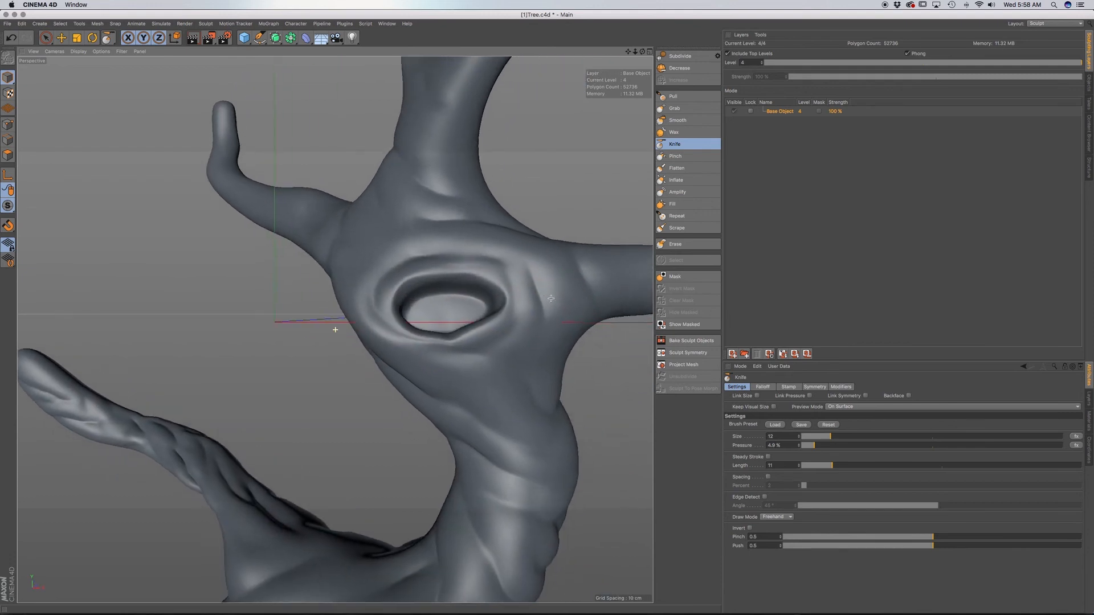
pyautogui.moveTo(547, 306)
pyautogui.mouseDown()
pyautogui.moveTo(523, 337)
pyautogui.moveTo(450, 347)
pyautogui.mouseUp()
pyautogui.moveTo(514, 365); pyautogui.dragTo(428, 353)
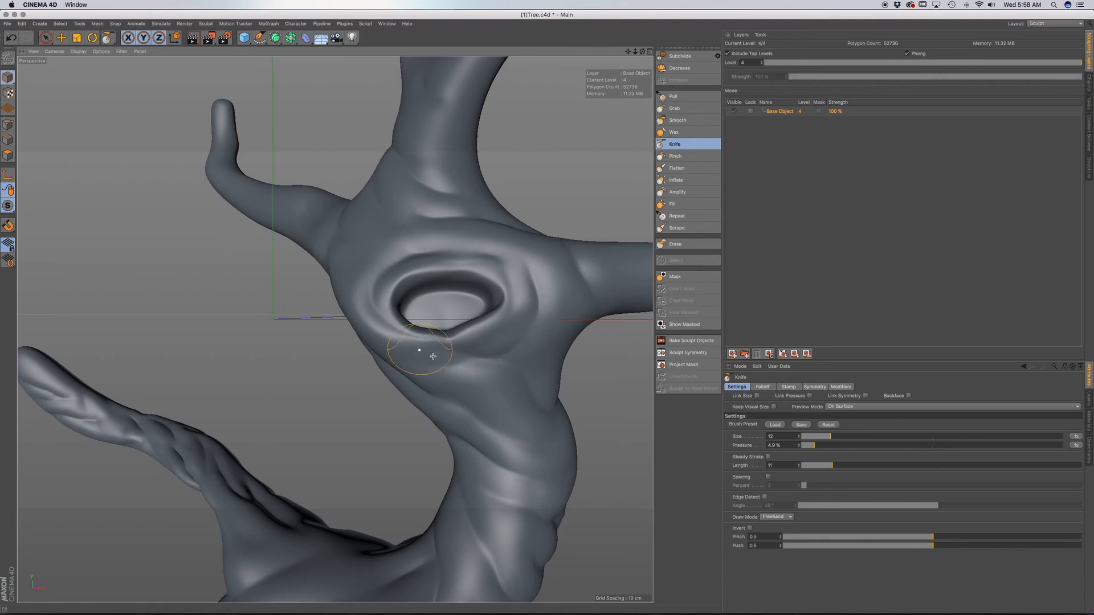
pyautogui.moveTo(545, 395); pyautogui.dragTo(434, 373)
# Carve bark creases around the front and back of the tree's swollen base.
pyautogui.scroll(-5, 518, 390)
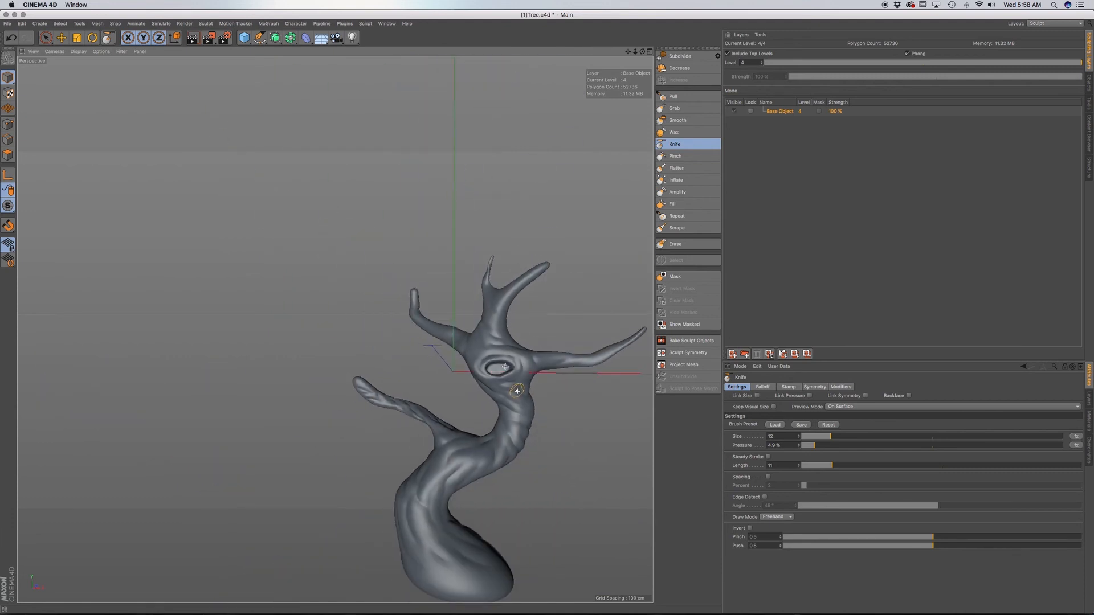
pyautogui.keyDown('alt'); pyautogui.moveTo(502, 409); pyautogui.dragTo(472, 332, button='middle'); pyautogui.keyUp('alt')
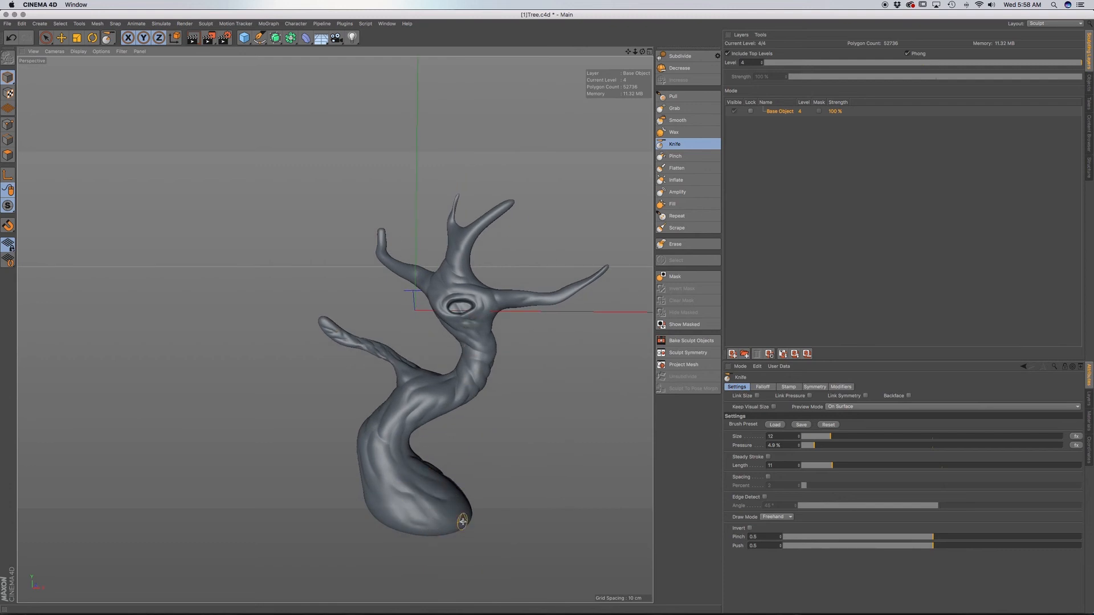
pyautogui.keyDown('alt'); pyautogui.moveTo(446, 510); pyautogui.dragTo(376, 538); pyautogui.keyUp('alt')
pyautogui.keyDown('alt'); pyautogui.moveTo(354, 501); pyautogui.dragTo(385, 499); pyautogui.keyUp('alt')
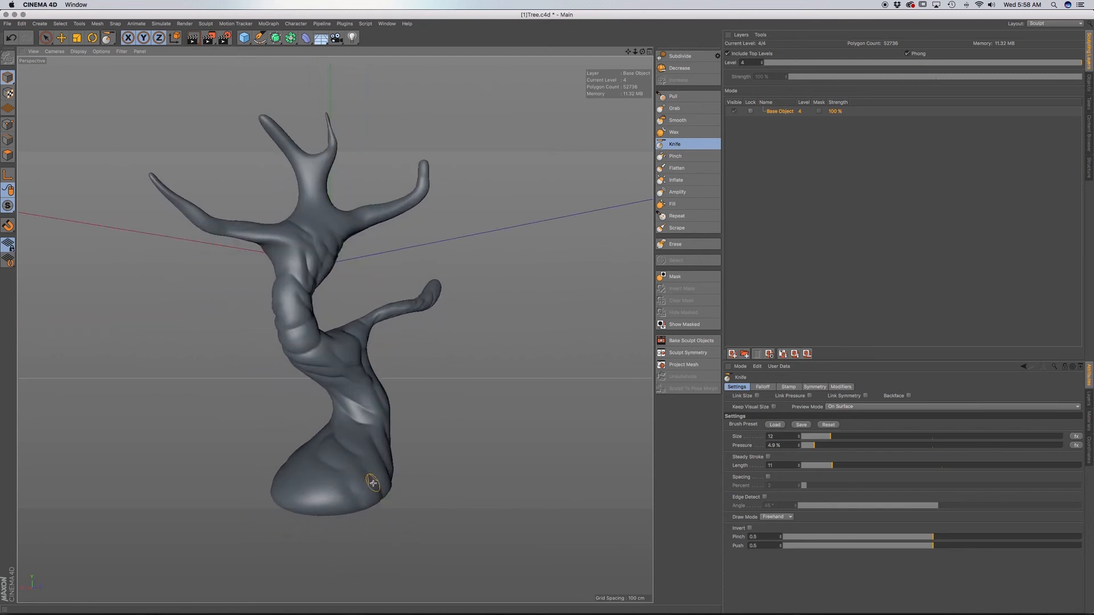
pyautogui.keyDown('alt'); pyautogui.moveTo(327, 464); pyautogui.dragTo(355, 323); pyautogui.keyUp('alt')
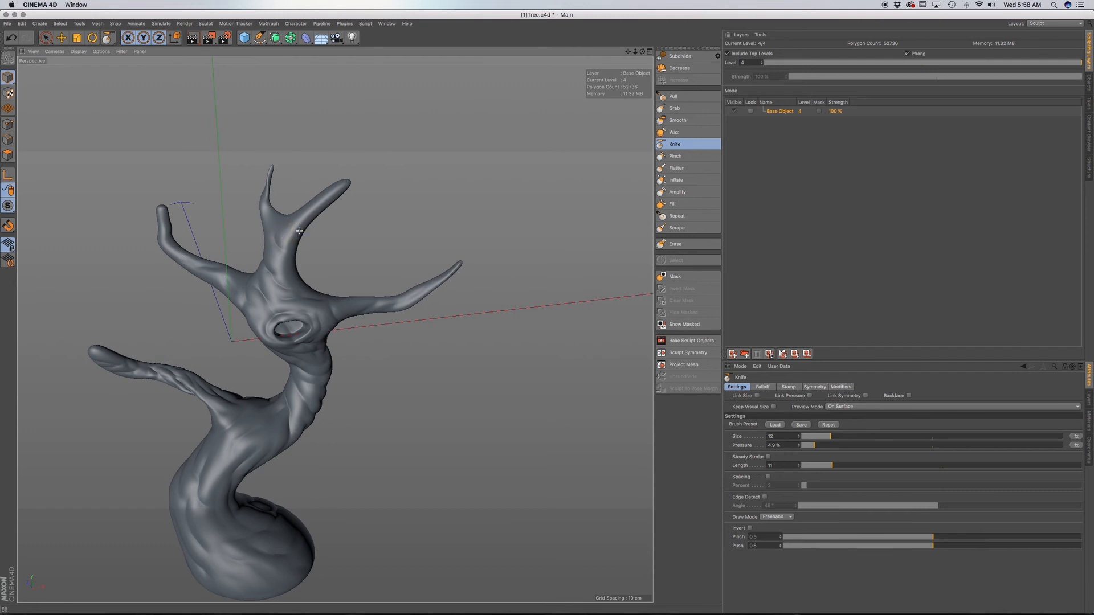
# Carve light creases along the upper branches and the trunk, working around the whole tree.
pyautogui.keyDown('alt'); pyautogui.moveTo(327, 315); pyautogui.dragTo(329, 307); pyautogui.keyUp('alt')
pyautogui.moveTo(328, 310); pyautogui.dragTo(329, 326)
pyautogui.keyDown('alt'); pyautogui.moveTo(285, 417); pyautogui.dragTo(295, 405); pyautogui.keyUp('alt')
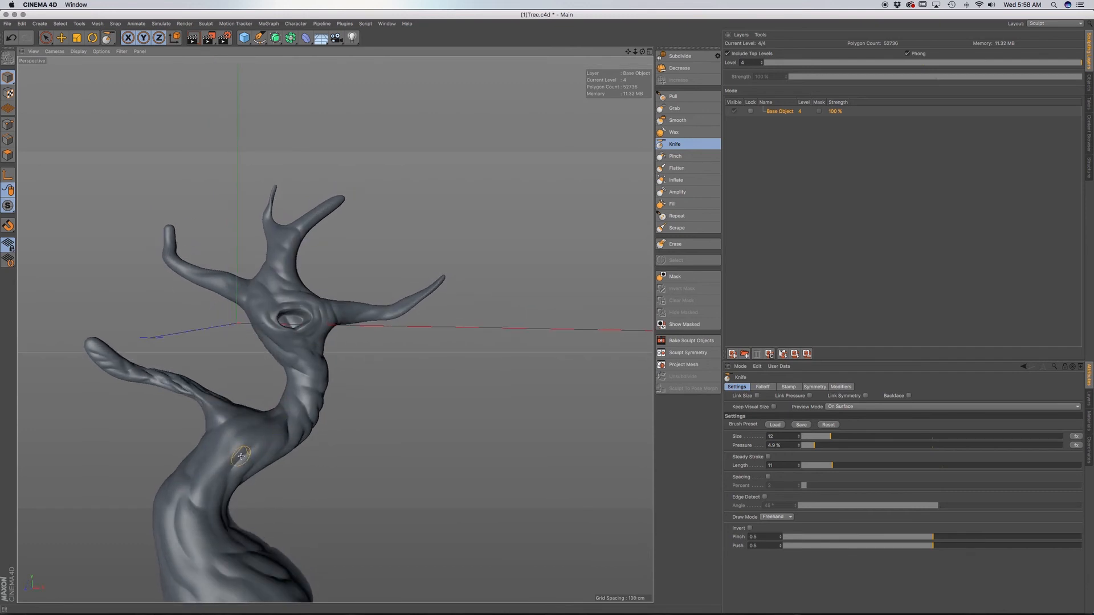
pyautogui.keyDown('alt'); pyautogui.moveTo(296, 435); pyautogui.dragTo(332, 379, button='middle'); pyautogui.keyUp('alt')
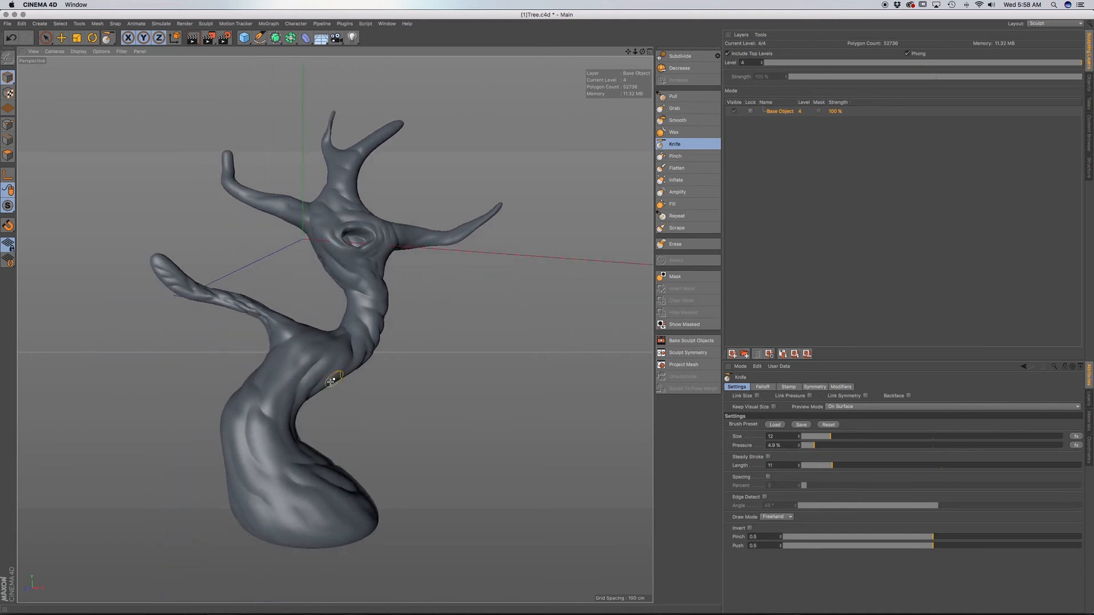
pyautogui.keyDown('alt'); pyautogui.moveTo(332, 378); pyautogui.dragTo(285, 424); pyautogui.keyUp('alt')
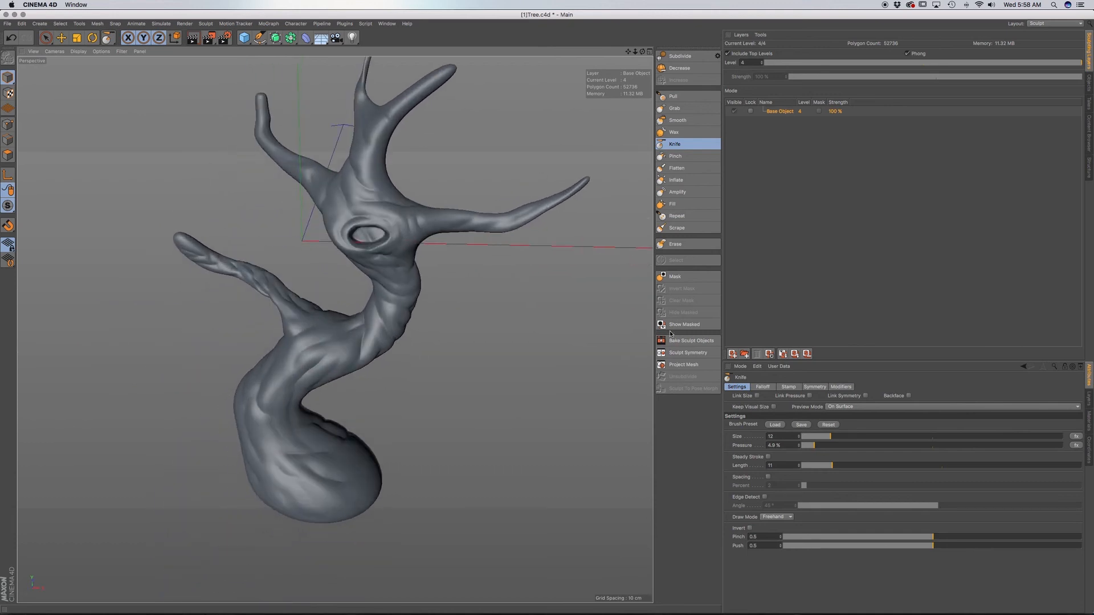
# Set the Pinch brush to size 17 and pressure 5.4%, and sharpen the creases on the trunk bend beside the lower branch.
pyautogui.click(692, 155)
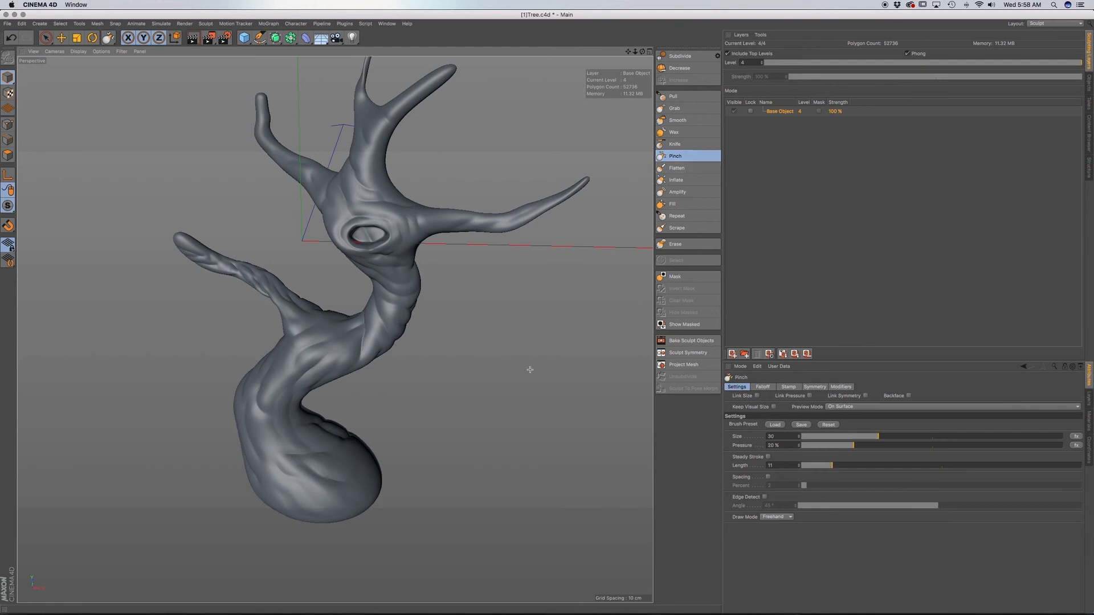
pyautogui.scroll(5, 362, 350)
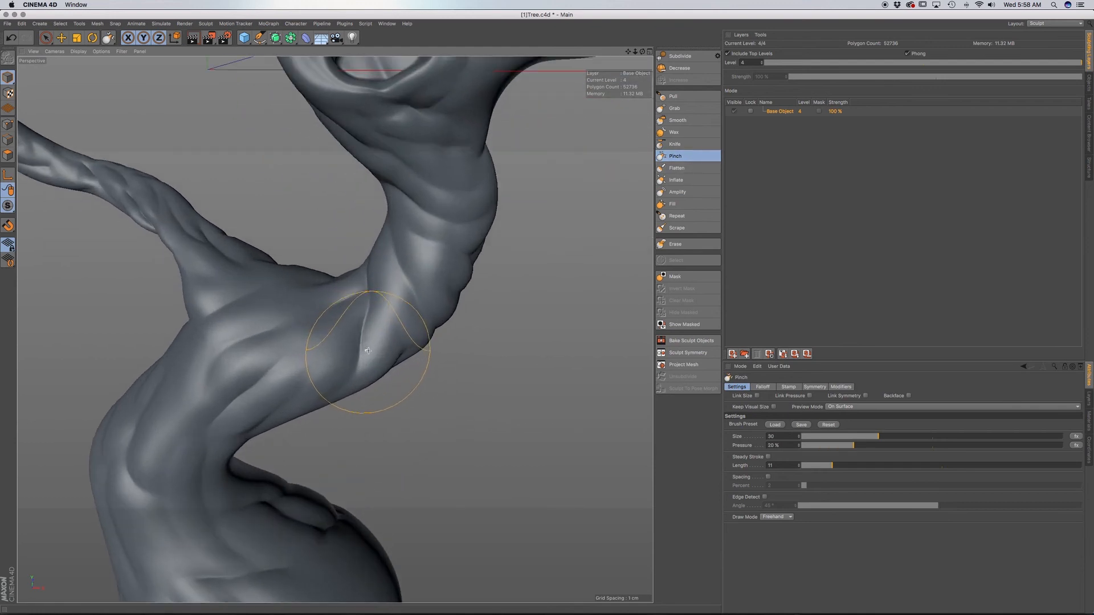
pyautogui.moveTo(839, 448)
pyautogui.mouseDown()
pyautogui.moveTo(827, 449)
pyautogui.moveTo(848, 441)
pyautogui.moveTo(835, 445)
pyautogui.mouseUp()
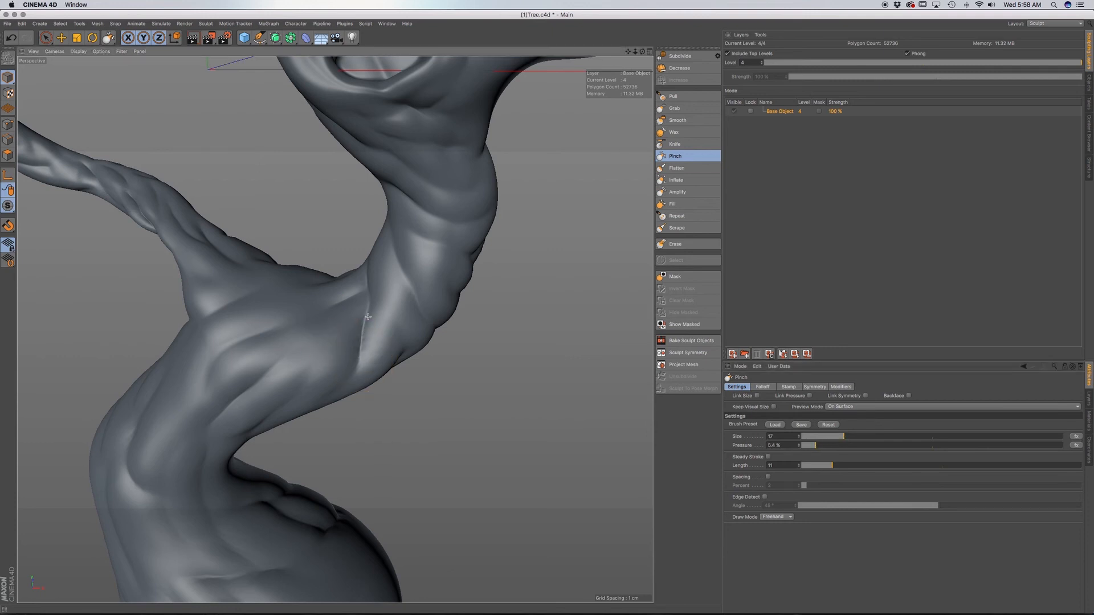
pyautogui.keyDown('alt'); pyautogui.moveTo(374, 346); pyautogui.dragTo(367, 342); pyautogui.keyUp('alt')
pyautogui.moveTo(421, 313)
pyautogui.mouseDown()
pyautogui.moveTo(433, 330)
pyautogui.moveTo(432, 308)
pyautogui.moveTo(335, 328)
pyautogui.moveTo(331, 345)
pyautogui.moveTo(425, 292)
pyautogui.moveTo(427, 303)
pyautogui.moveTo(415, 300)
pyautogui.mouseUp()
pyautogui.keyDown('alt'); pyautogui.moveTo(456, 308); pyautogui.dragTo(435, 328, button='middle'); pyautogui.keyUp('alt')
pyautogui.moveTo(434, 327)
pyautogui.keyDown('alt'); pyautogui.mouseDown()
pyautogui.moveTo(454, 312)
pyautogui.moveTo(392, 292)
pyautogui.moveTo(392, 264)
pyautogui.moveTo(447, 261)
pyautogui.mouseUp(); pyautogui.keyUp('alt')
pyautogui.moveTo(372, 256)
pyautogui.mouseDown()
pyautogui.moveTo(350, 238)
pyautogui.moveTo(370, 253)
pyautogui.mouseUp()
# Pinch the long diagonal creases on the thick trunk section below the lower branch to sharpen them.
pyautogui.moveTo(335, 325)
pyautogui.keyDown('alt'); pyautogui.mouseDown()
pyautogui.moveTo(384, 357)
pyautogui.moveTo(298, 379)
pyautogui.moveTo(293, 354)
pyautogui.mouseUp(); pyautogui.keyUp('alt')
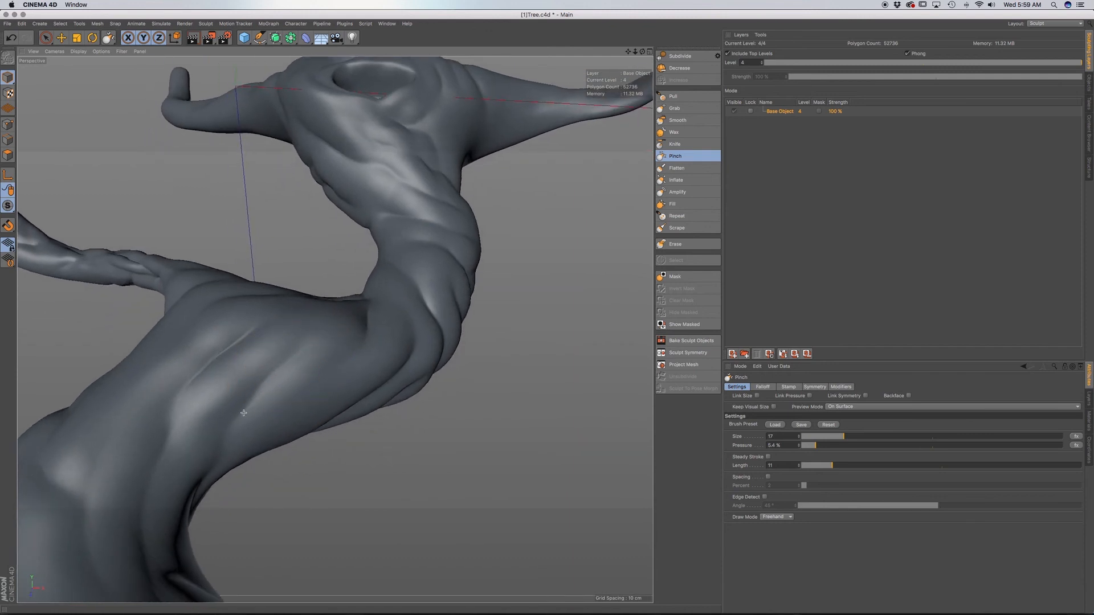
pyautogui.moveTo(244, 413); pyautogui.dragTo(235, 428)
pyautogui.moveTo(232, 361)
pyautogui.keyDown('alt'); pyautogui.mouseDown()
pyautogui.moveTo(223, 395)
pyautogui.moveTo(254, 322)
pyautogui.mouseUp(); pyautogui.keyUp('alt')
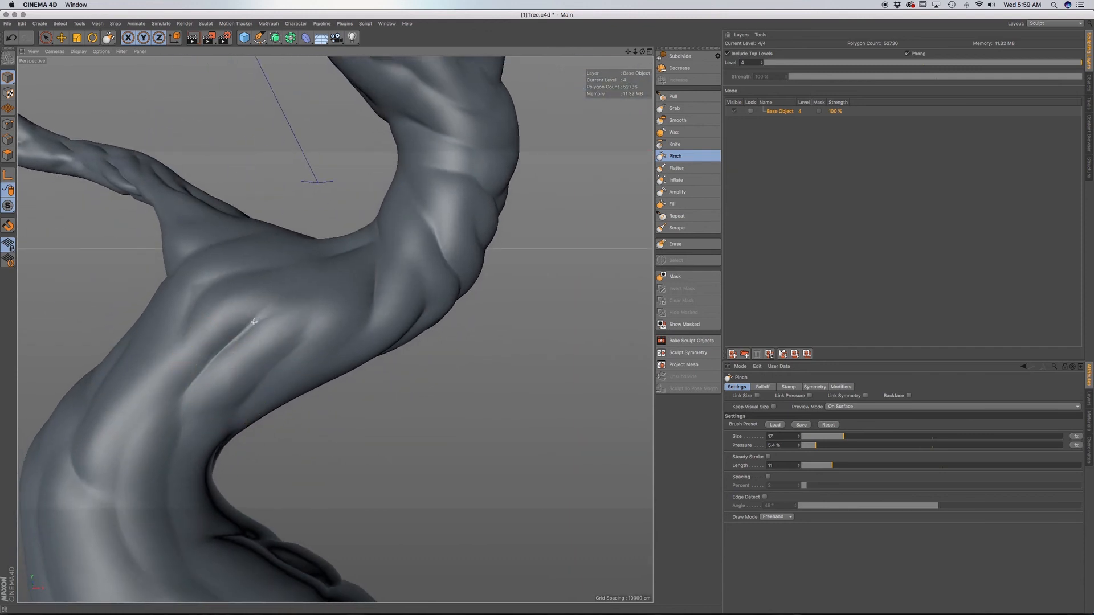
pyautogui.moveTo(236, 392)
pyautogui.keyDown('alt'); pyautogui.mouseDown()
pyautogui.moveTo(342, 321)
pyautogui.moveTo(246, 408)
pyautogui.moveTo(246, 470)
pyautogui.moveTo(188, 449)
pyautogui.mouseUp(); pyautogui.keyUp('alt')
pyautogui.moveTo(200, 394)
pyautogui.keyDown('alt'); pyautogui.mouseDown()
pyautogui.moveTo(193, 433)
pyautogui.moveTo(168, 414)
pyautogui.moveTo(214, 349)
pyautogui.mouseUp(); pyautogui.keyUp('alt')
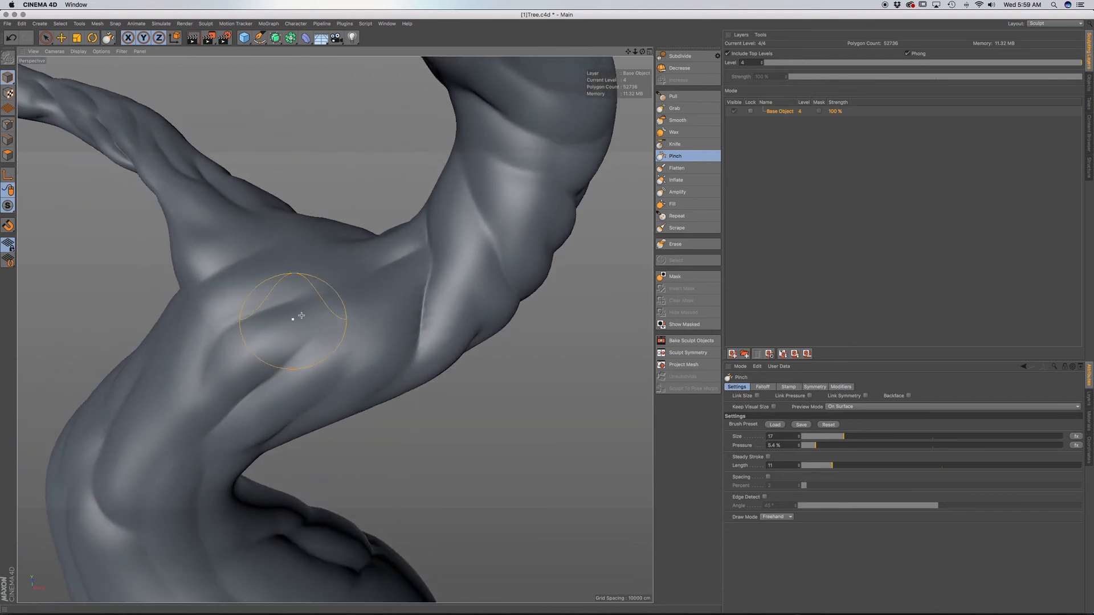
pyautogui.keyDown('alt'); pyautogui.moveTo(293, 310); pyautogui.dragTo(319, 301); pyautogui.keyUp('alt')
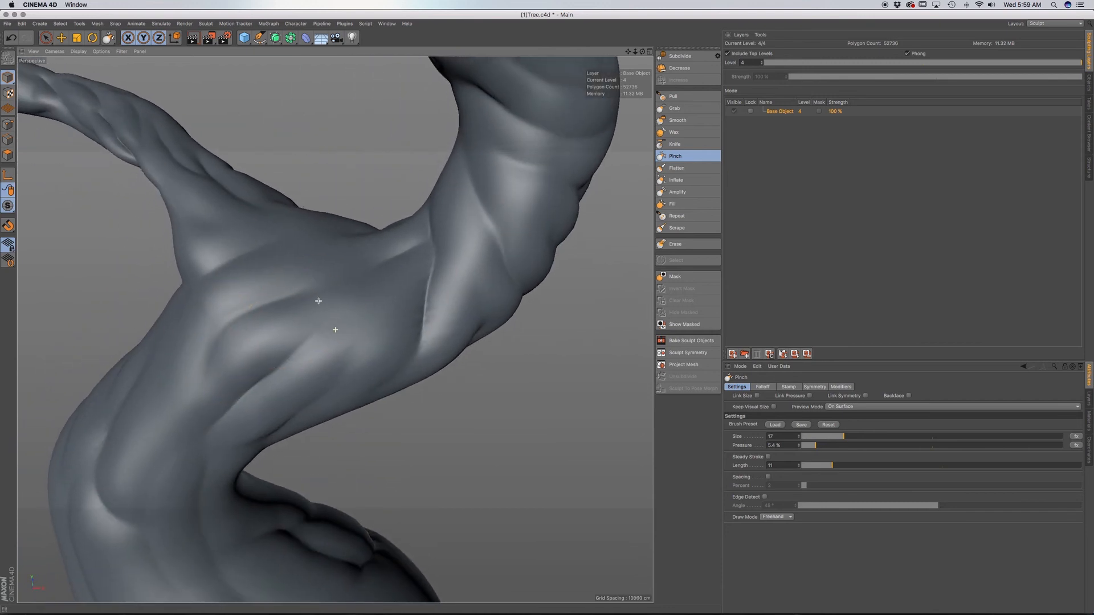
# Subdivide the tree mesh to sculpt level 5 and compare its surface with level 4.
pyautogui.click(691, 56)
pyautogui.keyDown('alt'); pyautogui.moveTo(385, 346); pyautogui.dragTo(399, 274); pyautogui.keyUp('alt')
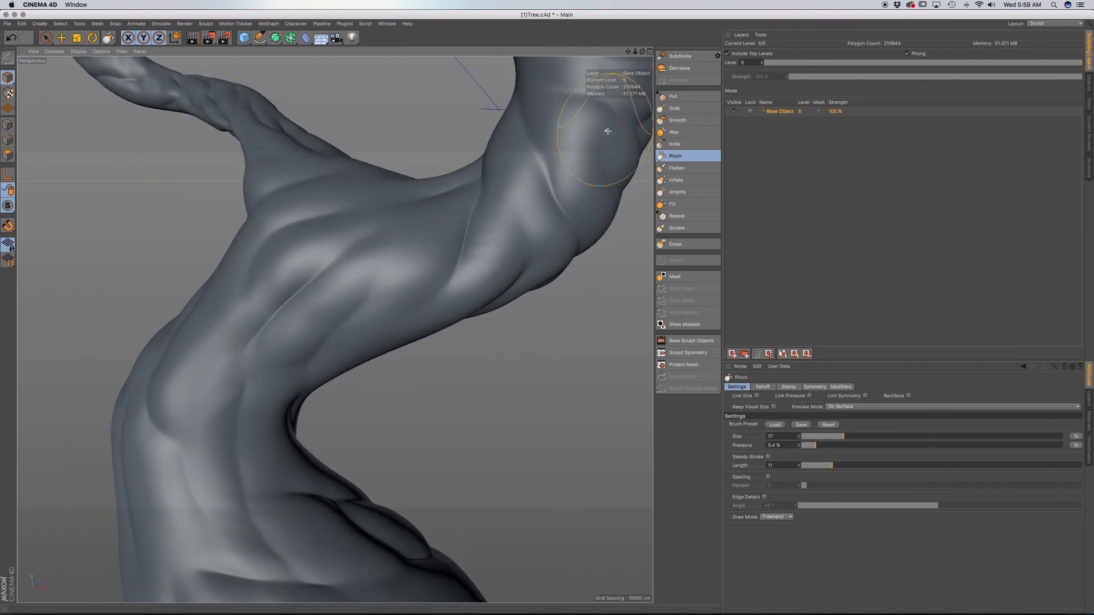
pyautogui.click(762, 64)
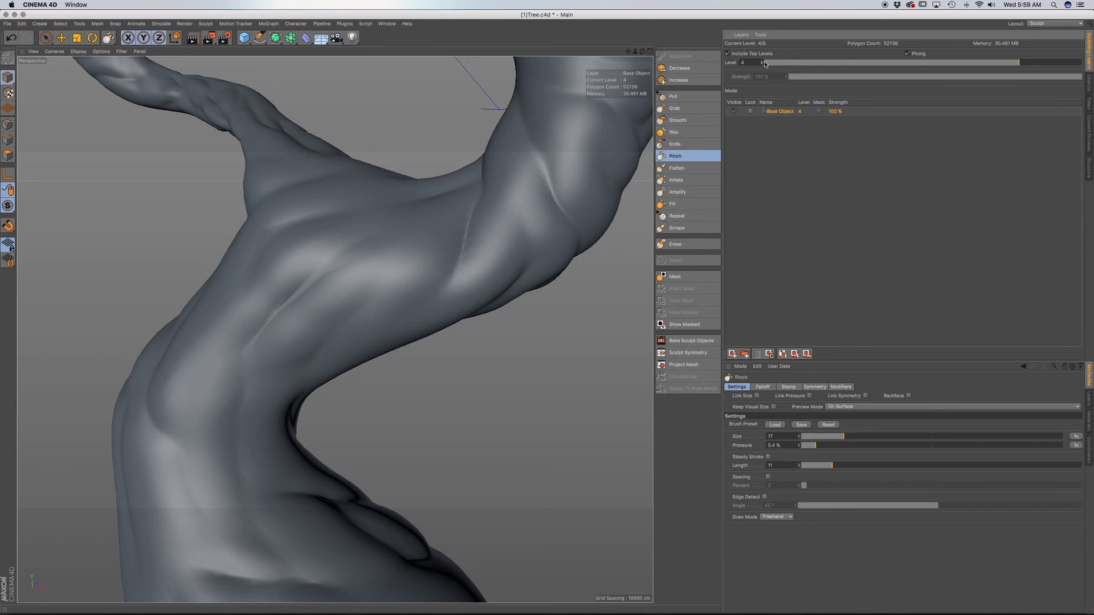
pyautogui.click(762, 61)
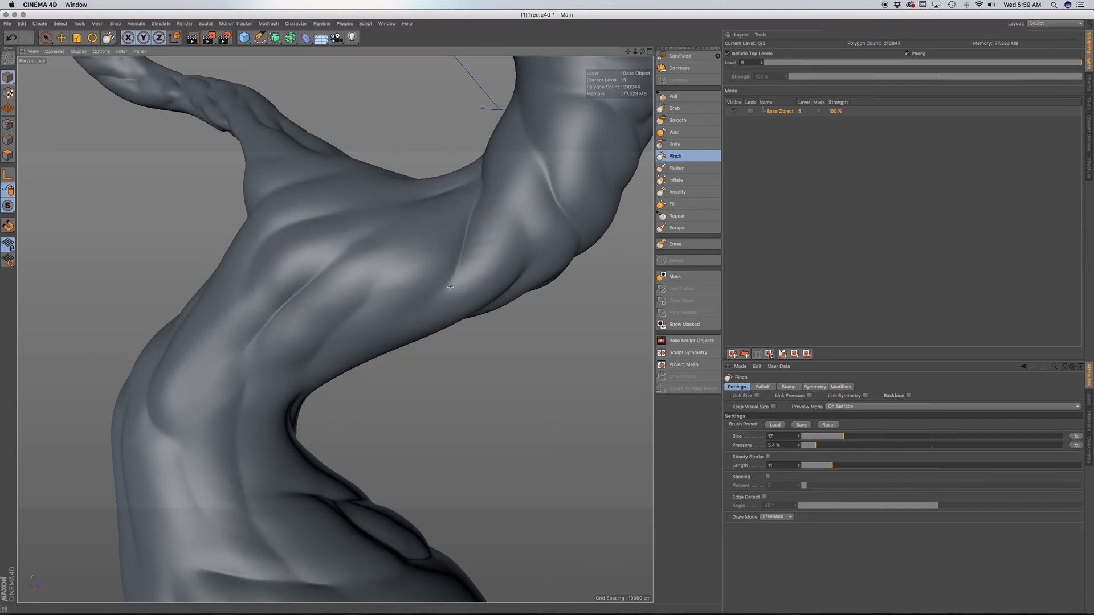
# Pinch the creases around the trunk bend below the lower branch at subdivision level 5.
pyautogui.keyDown('alt'); pyautogui.moveTo(499, 239); pyautogui.dragTo(433, 262, button='middle'); pyautogui.keyUp('alt')
pyautogui.moveTo(473, 204); pyautogui.dragTo(506, 249)
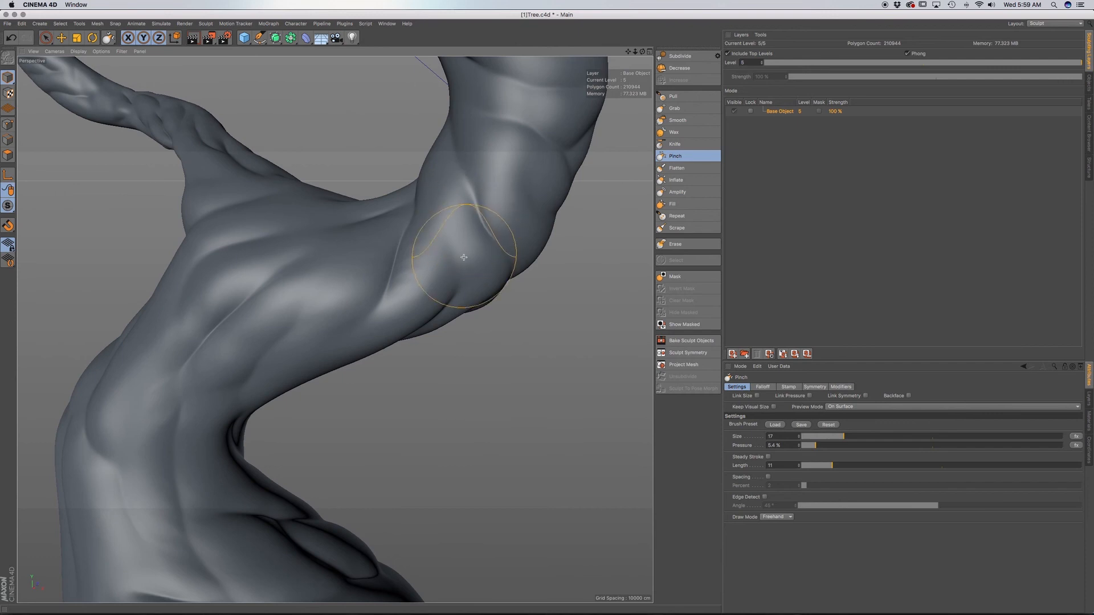
pyautogui.moveTo(459, 281); pyautogui.dragTo(449, 305)
pyautogui.keyDown('alt'); pyautogui.moveTo(389, 281); pyautogui.dragTo(437, 302, button='middle'); pyautogui.keyUp('alt')
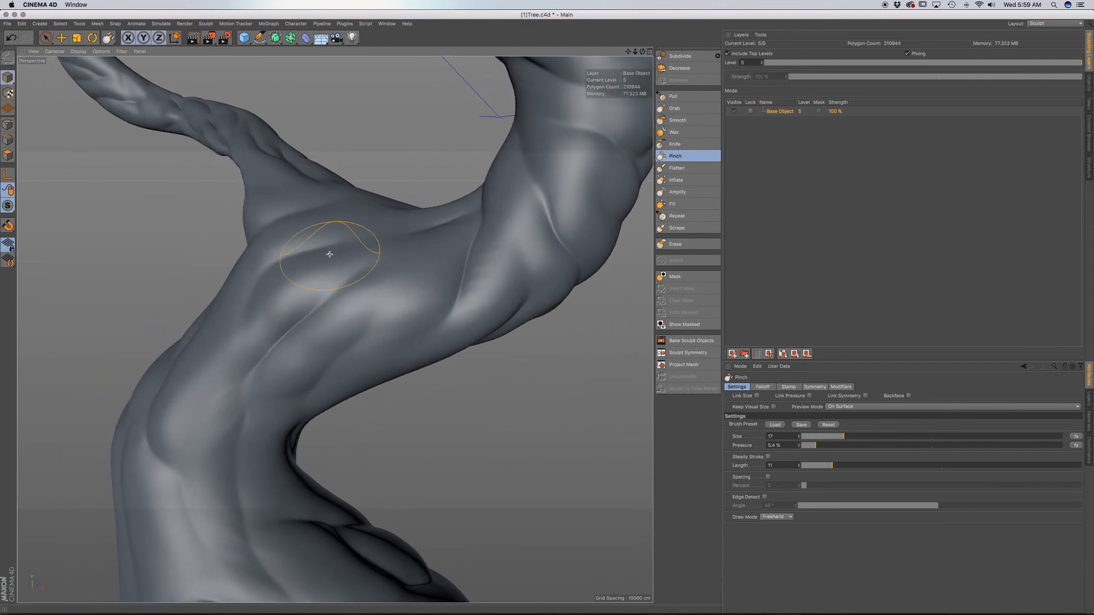
pyautogui.moveTo(284, 239)
pyautogui.keyDown('alt'); pyautogui.mouseDown()
pyautogui.moveTo(308, 260)
pyautogui.moveTo(286, 260)
pyautogui.mouseUp(); pyautogui.keyUp('alt')
pyautogui.moveTo(251, 315)
pyautogui.keyDown('alt'); pyautogui.mouseDown()
pyautogui.moveTo(334, 318)
pyautogui.moveTo(639, 389)
pyautogui.mouseUp(); pyautogui.keyUp('alt')
# Set the Pinch brush pressure to 7.5% and sharpen the creases along the side of the thick lower trunk.
pyautogui.click(819, 446)
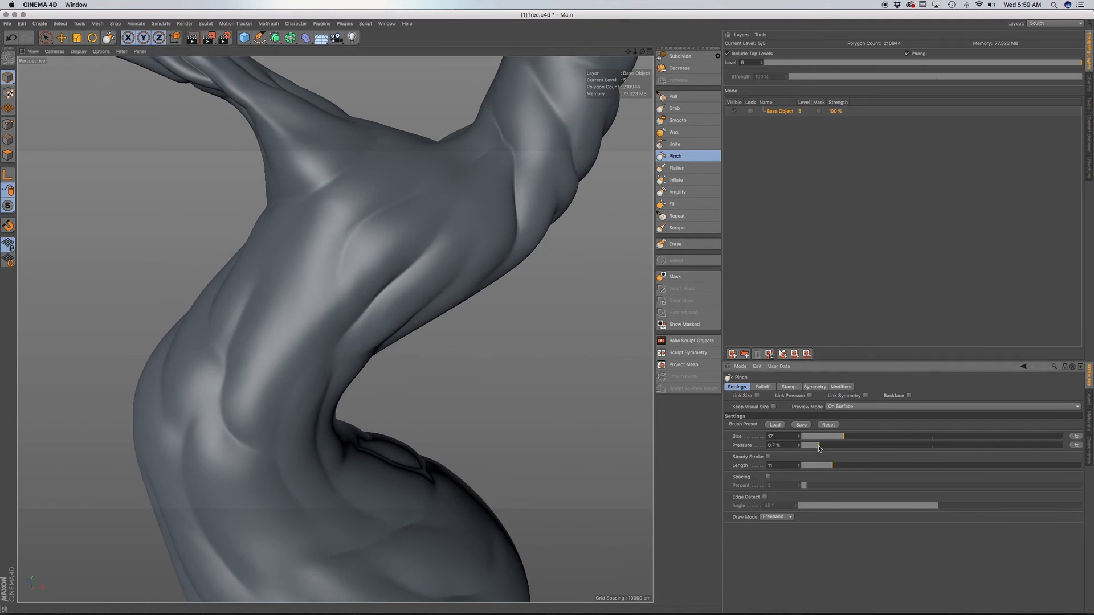
pyautogui.moveTo(222, 406); pyautogui.dragTo(262, 443)
pyautogui.moveTo(225, 379); pyautogui.dragTo(233, 331)
pyautogui.keyDown('alt'); pyautogui.moveTo(221, 437); pyautogui.dragTo(309, 391, button='middle'); pyautogui.keyUp('alt')
pyautogui.keyDown('alt'); pyautogui.moveTo(308, 390); pyautogui.dragTo(281, 414); pyautogui.keyUp('alt')
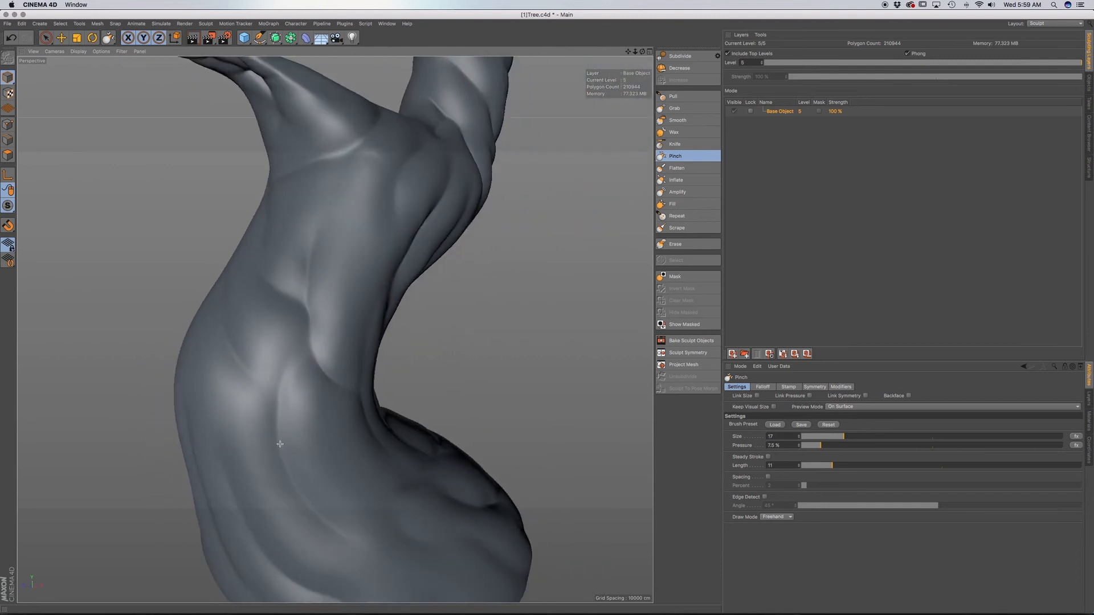
pyautogui.scroll(-10, 306, 410)
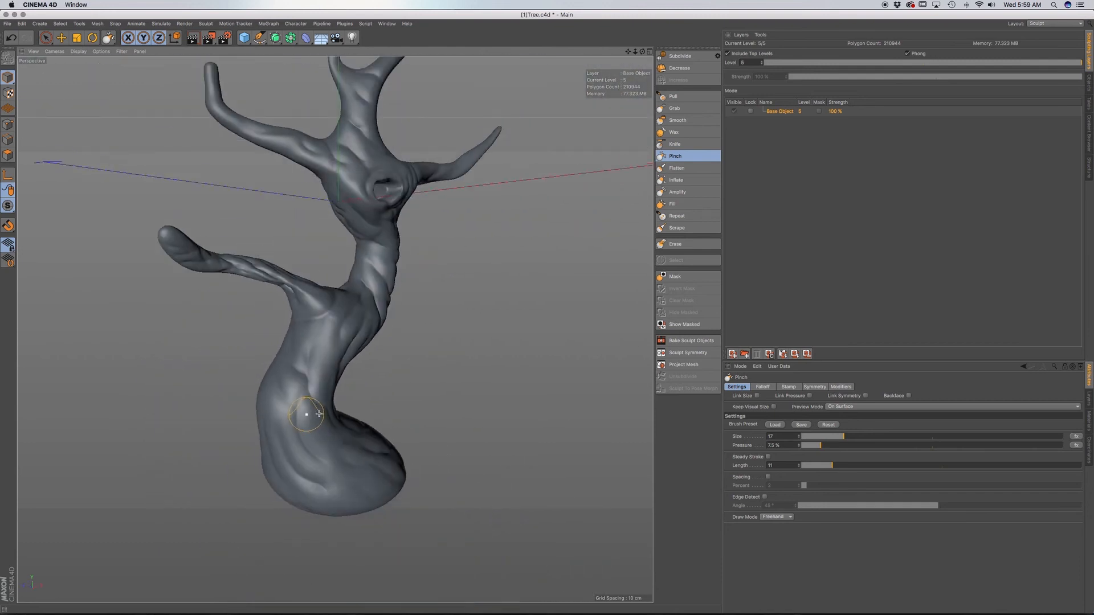
pyautogui.keyDown('alt'); pyautogui.moveTo(313, 416); pyautogui.dragTo(261, 422); pyautogui.keyUp('alt')
pyautogui.moveTo(382, 331); pyautogui.dragTo(363, 339)
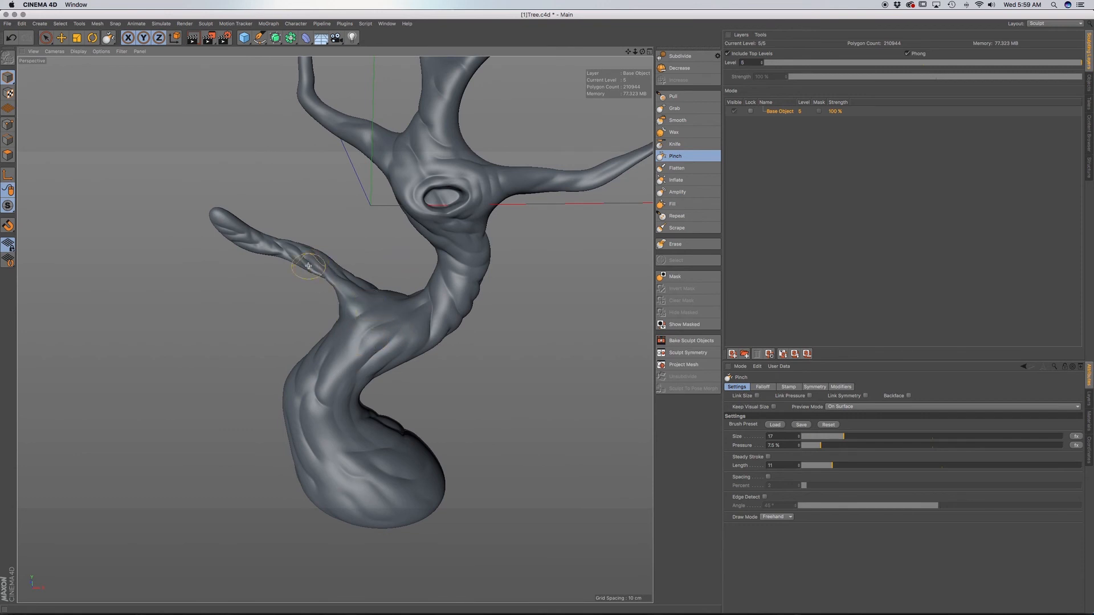
pyautogui.moveTo(308, 266)
pyautogui.keyDown('alt'); pyautogui.mouseDown()
pyautogui.moveTo(328, 267)
pyautogui.moveTo(310, 264)
pyautogui.mouseUp(); pyautogui.keyUp('alt')
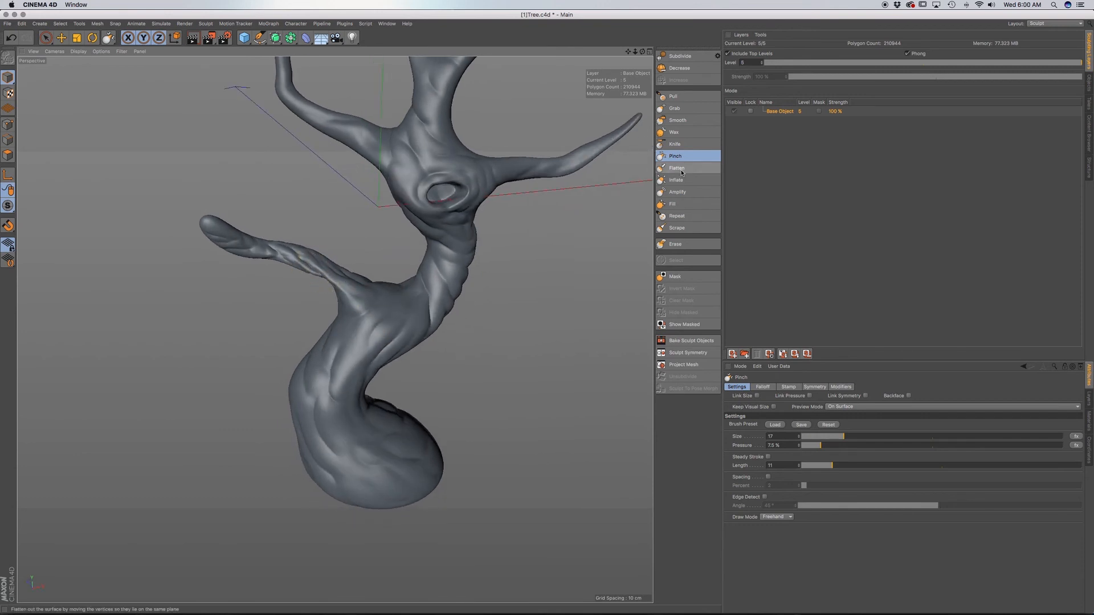
# Set the Smooth brush to size 13 and pressure 12.9%, and soften the creases where the lower branch meets the trunk.
pyautogui.click(677, 120)
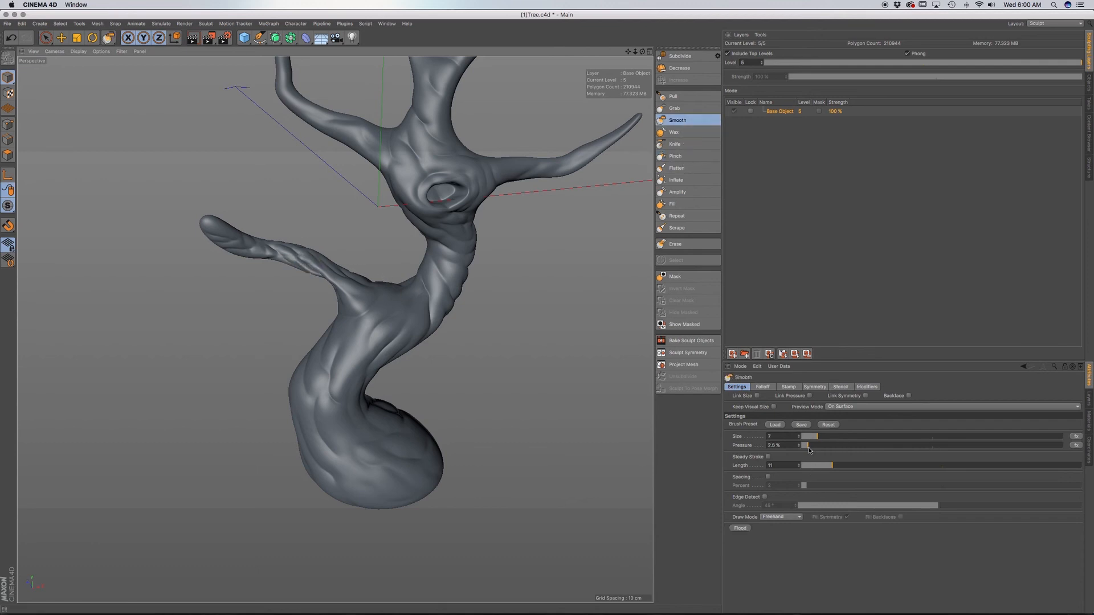
pyautogui.moveTo(809, 450); pyautogui.dragTo(822, 438)
pyautogui.keyDown('alt'); pyautogui.moveTo(314, 268); pyautogui.dragTo(279, 255); pyautogui.keyUp('alt')
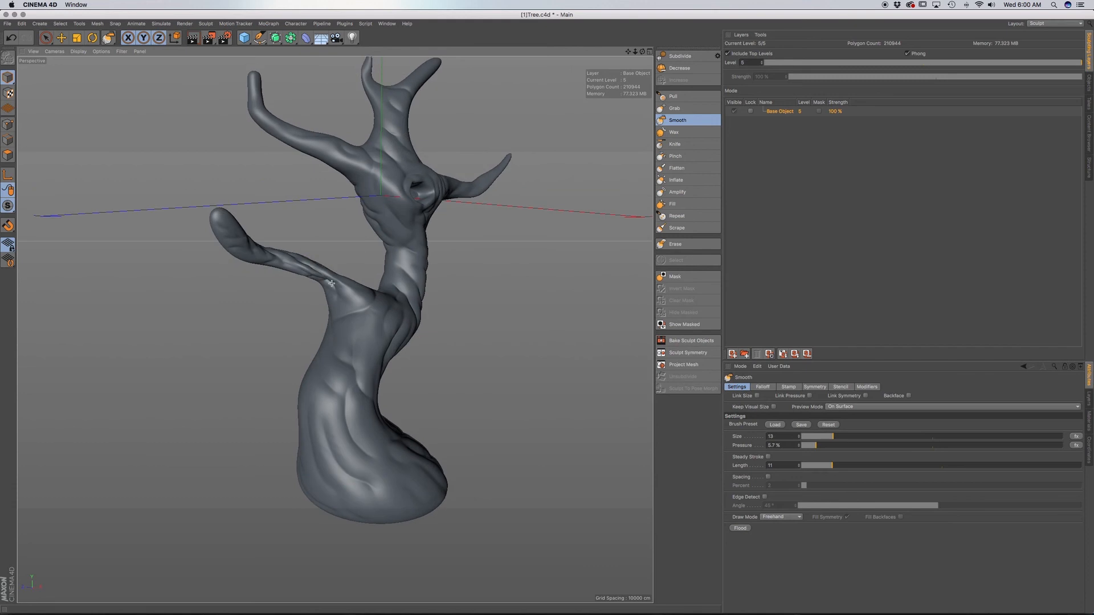
pyautogui.scroll(8, 302, 269)
pyautogui.keyDown('alt'); pyautogui.moveTo(299, 272); pyautogui.dragTo(352, 259); pyautogui.keyUp('alt')
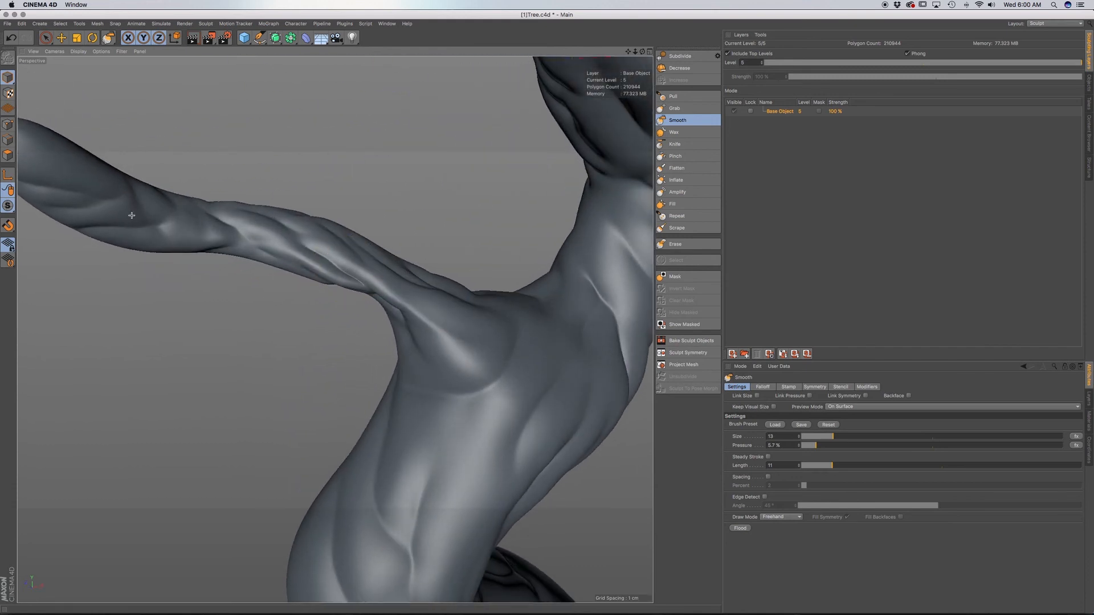
pyautogui.moveTo(826, 445); pyautogui.dragTo(837, 445)
pyautogui.moveTo(416, 313)
pyautogui.keyDown('alt'); pyautogui.mouseDown()
pyautogui.moveTo(361, 367)
pyautogui.moveTo(447, 288)
pyautogui.mouseUp(); pyautogui.keyUp('alt')
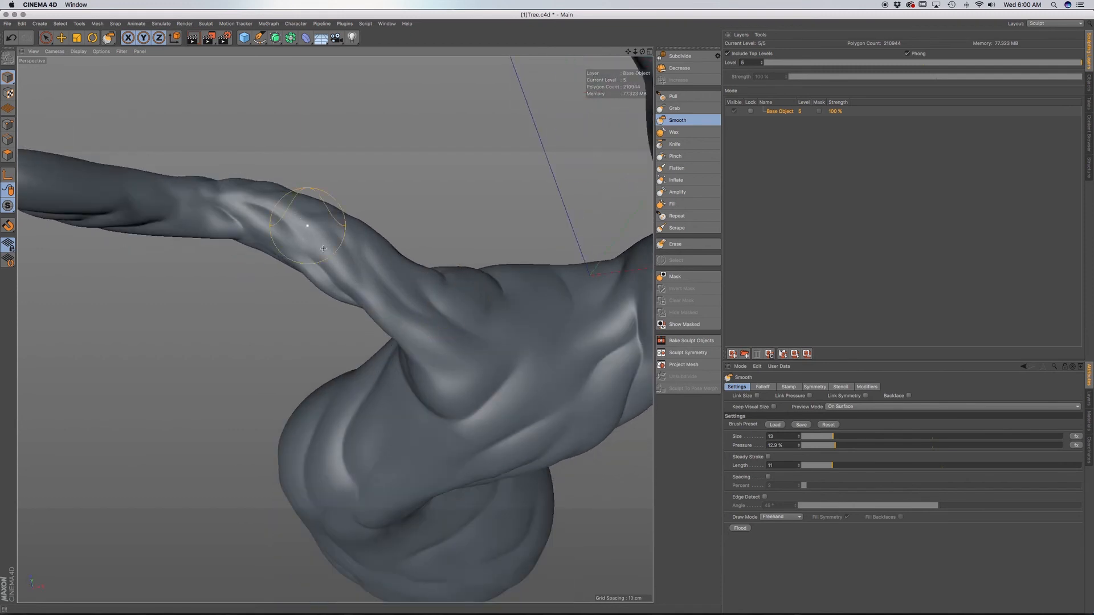
pyautogui.keyDown('alt'); pyautogui.moveTo(327, 249); pyautogui.dragTo(371, 200); pyautogui.keyUp('alt')
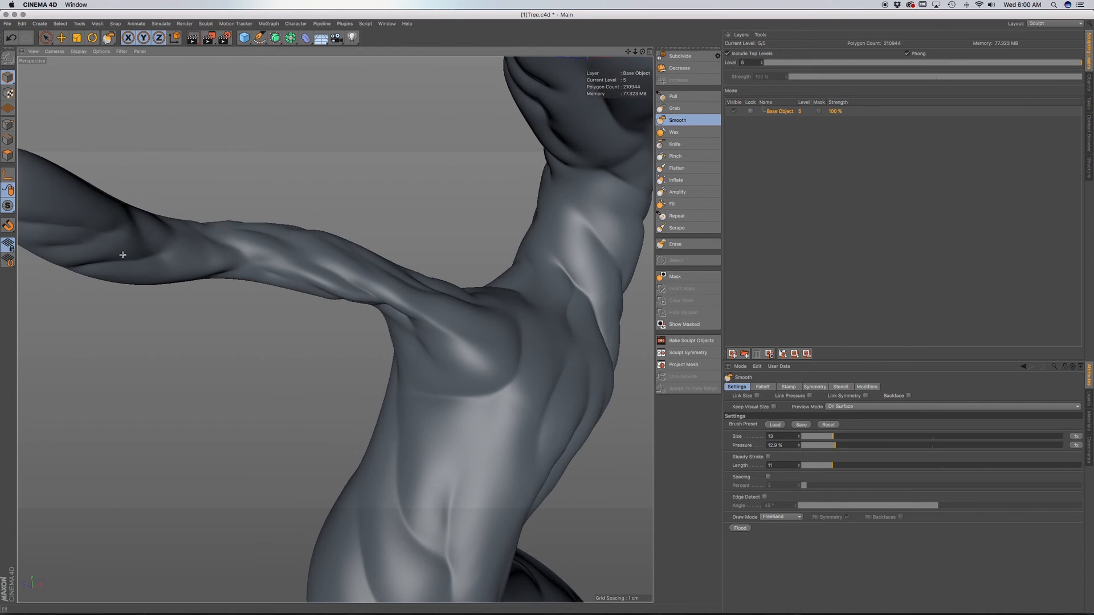
# Raise the Smooth brush to size 16 and pressure 20%, and smooth the lower branch from its tip to the trunk joint.
pyautogui.moveTo(840, 446); pyautogui.dragTo(854, 446)
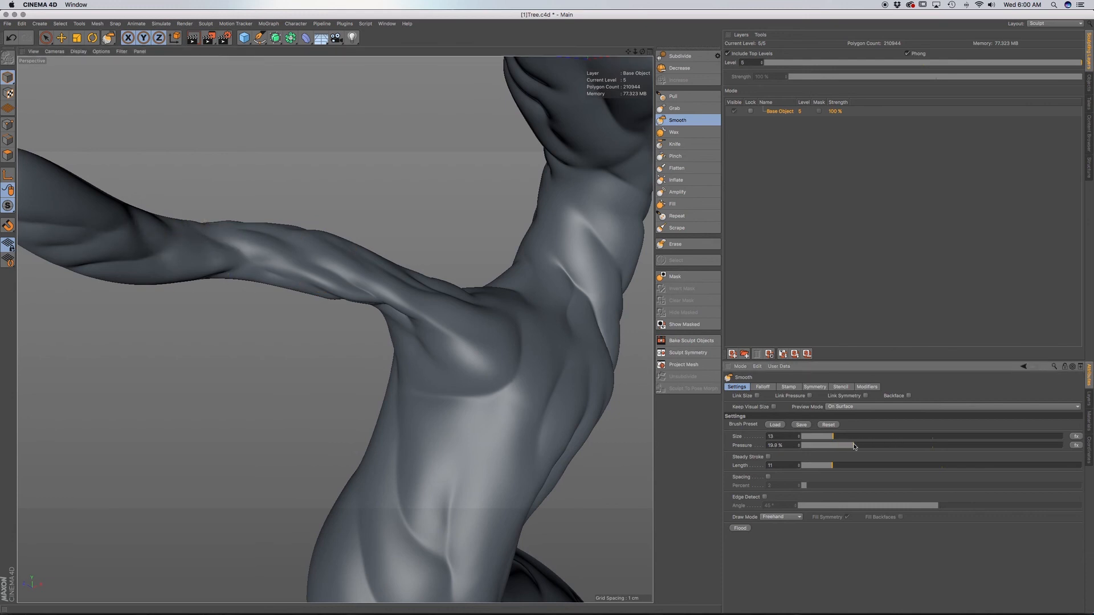
pyautogui.keyDown('alt'); pyautogui.moveTo(208, 269); pyautogui.dragTo(417, 305, button='middle'); pyautogui.keyUp('alt')
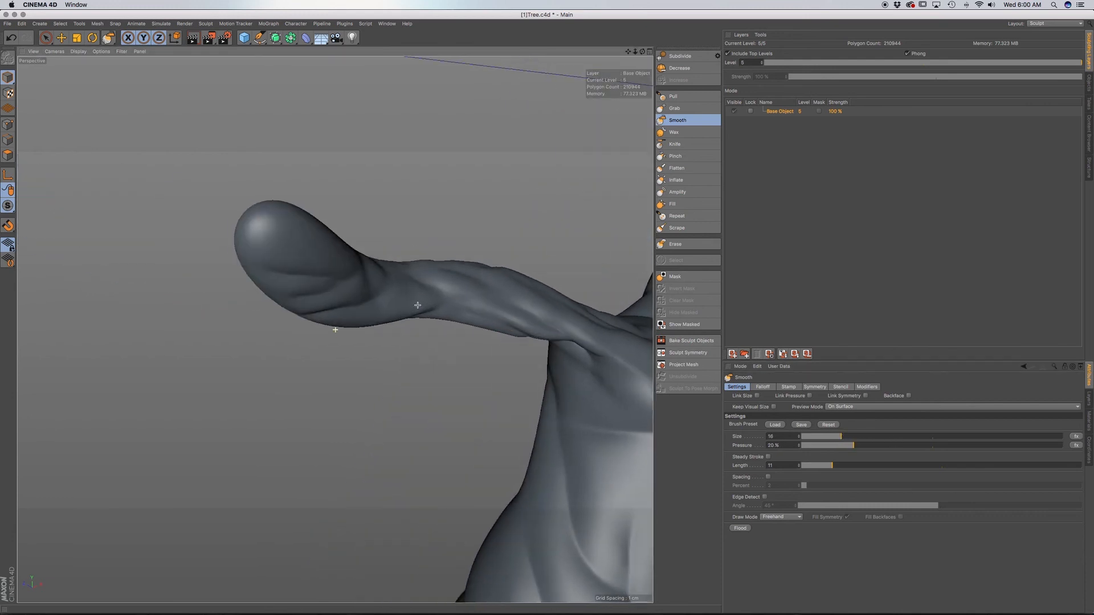
pyautogui.keyDown('alt'); pyautogui.moveTo(366, 300); pyautogui.dragTo(364, 290); pyautogui.keyUp('alt')
pyautogui.moveTo(363, 290); pyautogui.dragTo(312, 280)
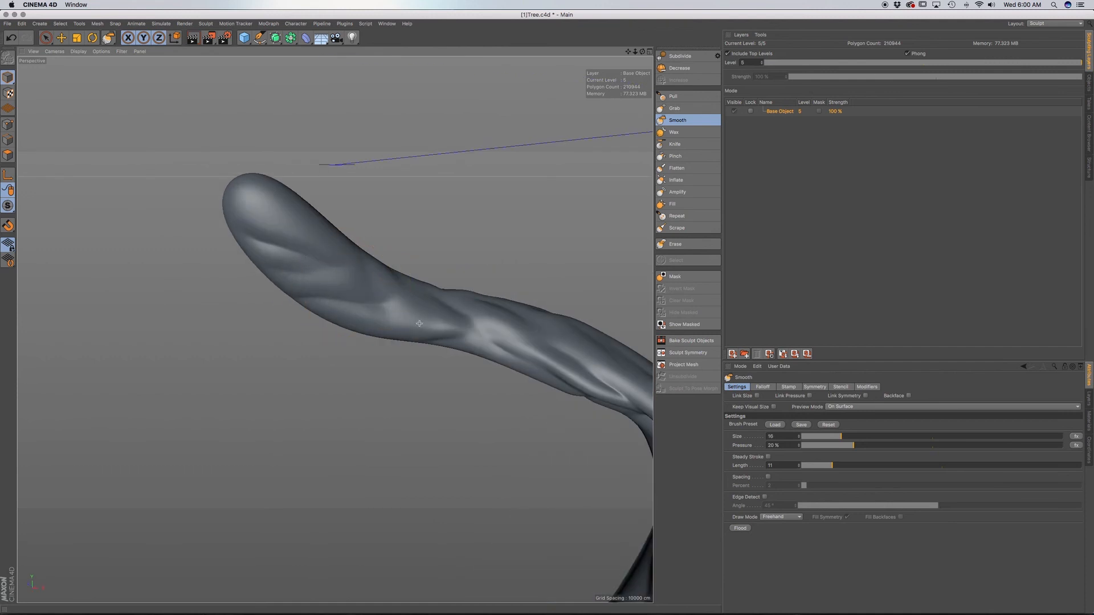
pyautogui.keyDown('alt'); pyautogui.moveTo(548, 360); pyautogui.dragTo(461, 363, button='middle'); pyautogui.keyUp('alt')
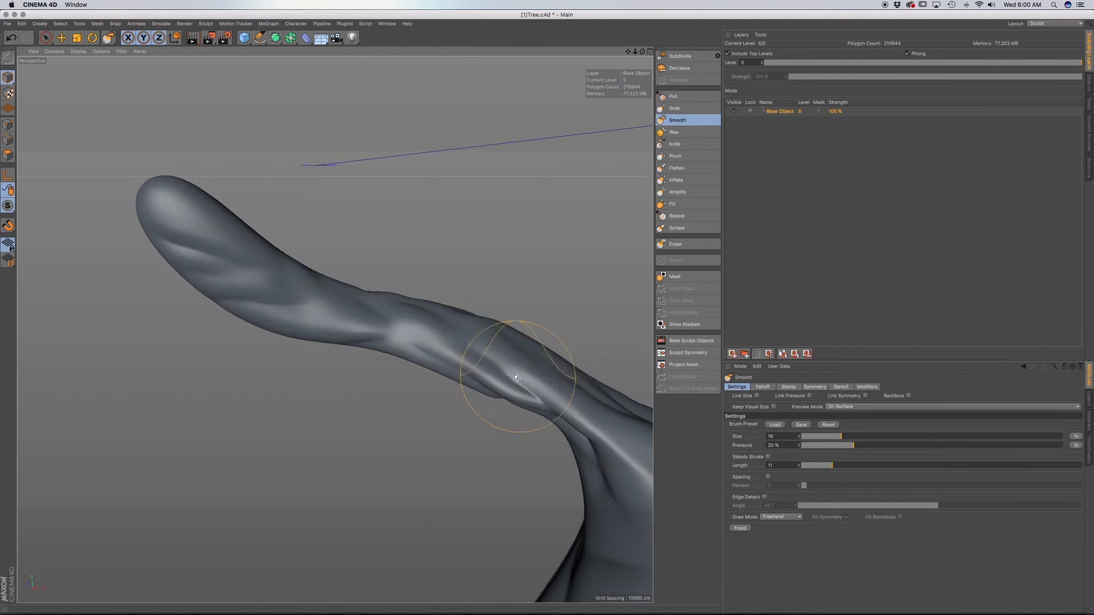
pyautogui.keyDown('alt'); pyautogui.moveTo(542, 393); pyautogui.dragTo(441, 361, button='middle'); pyautogui.keyUp('alt')
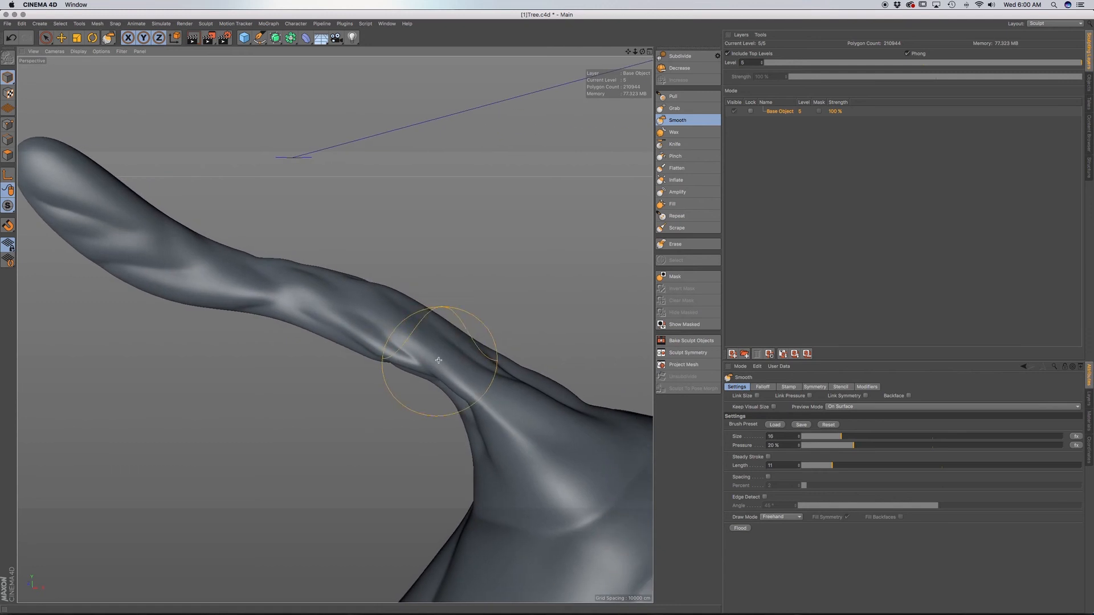
pyautogui.keyDown('alt'); pyautogui.moveTo(441, 362); pyautogui.dragTo(464, 368); pyautogui.keyUp('alt')
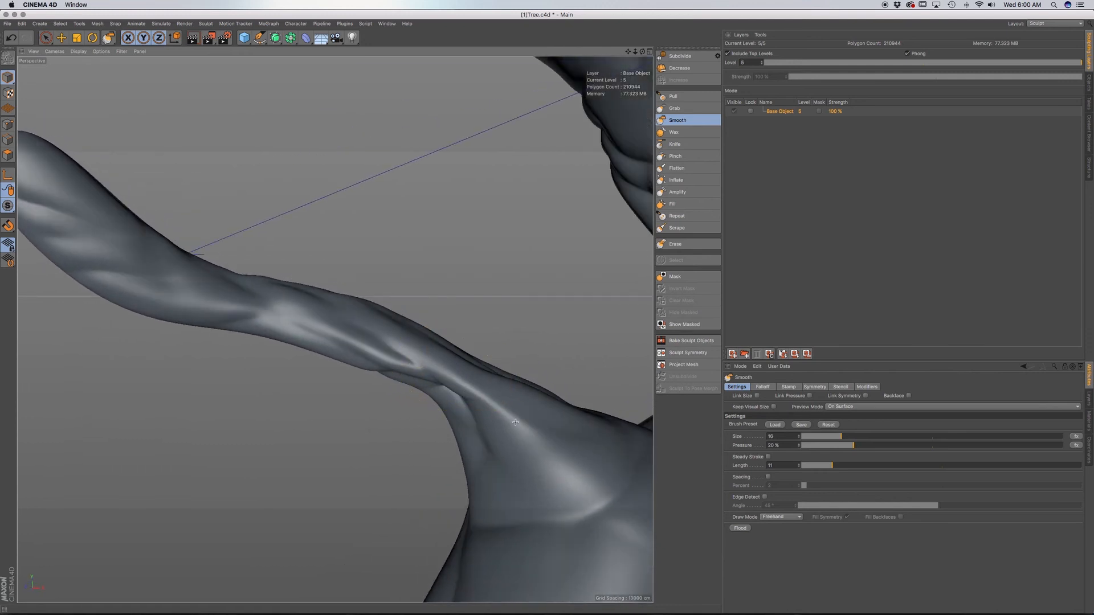
pyautogui.moveTo(562, 464)
pyautogui.keyDown('alt'); pyautogui.mouseDown()
pyautogui.moveTo(367, 386)
pyautogui.moveTo(217, 274)
pyautogui.mouseUp(); pyautogui.keyUp('alt')
# Examine the smoothed lower branch and the bark creases over the whole tree from several angles.
pyautogui.scroll(-8, 231, 326)
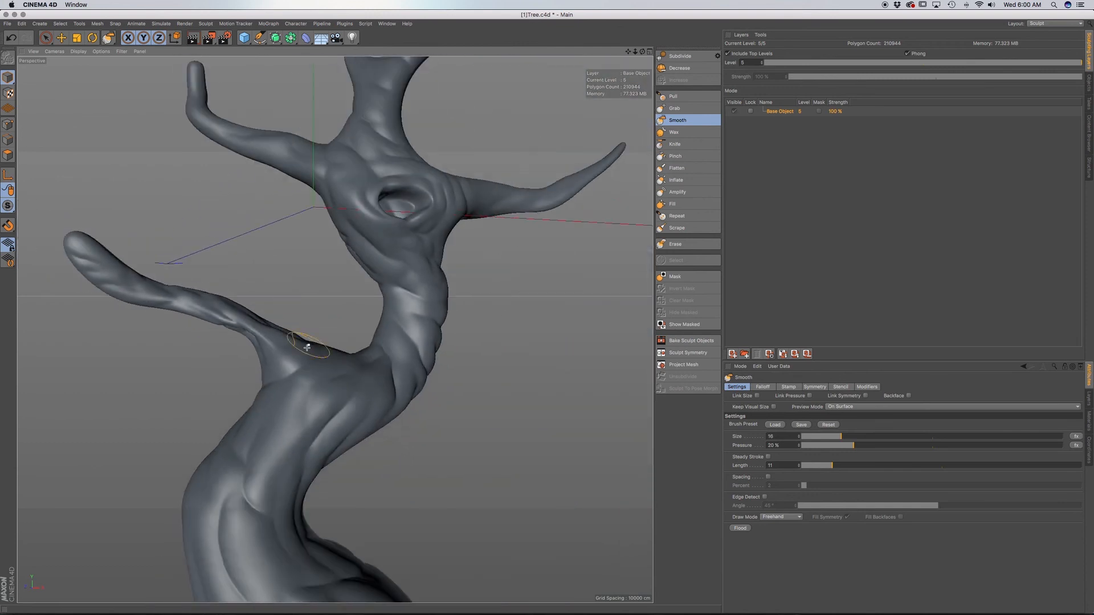
pyautogui.keyDown('alt'); pyautogui.moveTo(307, 343); pyautogui.dragTo(375, 307, button='middle'); pyautogui.keyUp('alt')
pyautogui.keyDown('alt'); pyautogui.moveTo(375, 307); pyautogui.dragTo(388, 335); pyautogui.keyUp('alt')
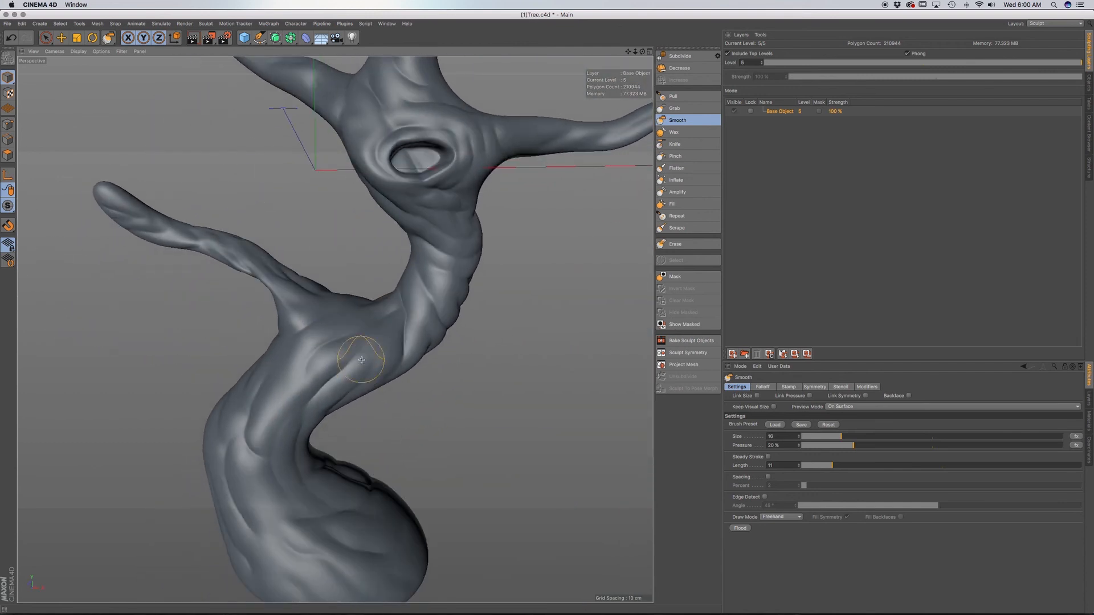
pyautogui.press('super+s')
pyautogui.keyDown('alt'); pyautogui.moveTo(405, 365); pyautogui.dragTo(399, 374); pyautogui.keyUp('alt')
pyautogui.scroll(-2, 404, 341)
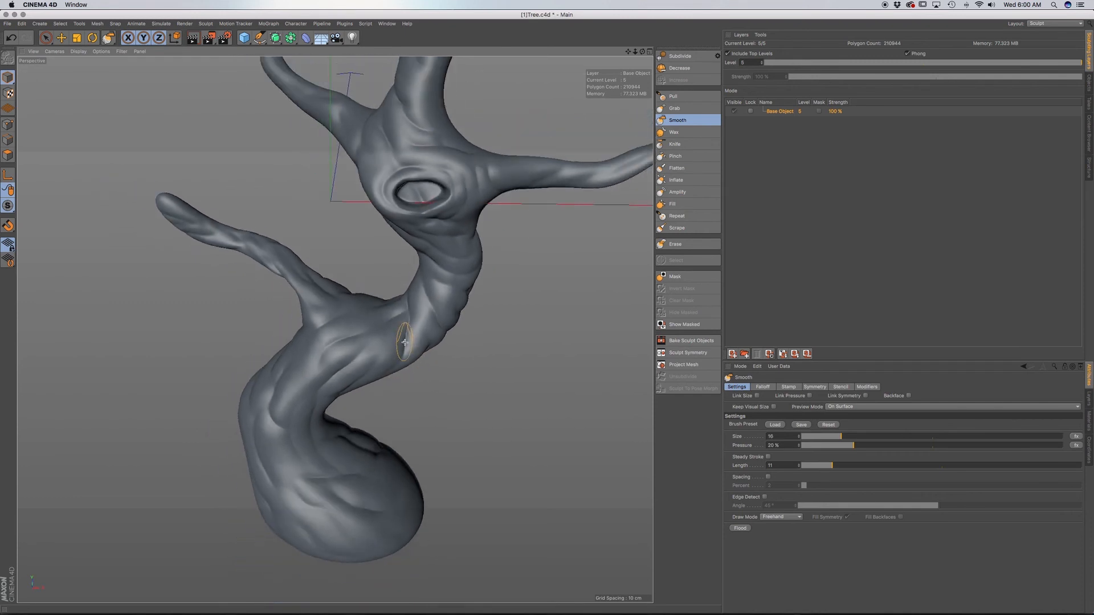
pyautogui.keyDown('alt'); pyautogui.moveTo(406, 339); pyautogui.dragTo(386, 323, button='middle'); pyautogui.keyUp('alt')
pyautogui.scroll(-2, 388, 323)
pyautogui.moveTo(388, 322)
pyautogui.keyDown('alt'); pyautogui.mouseDown()
pyautogui.moveTo(410, 296)
pyautogui.moveTo(397, 321)
pyautogui.mouseUp(); pyautogui.keyUp('alt')
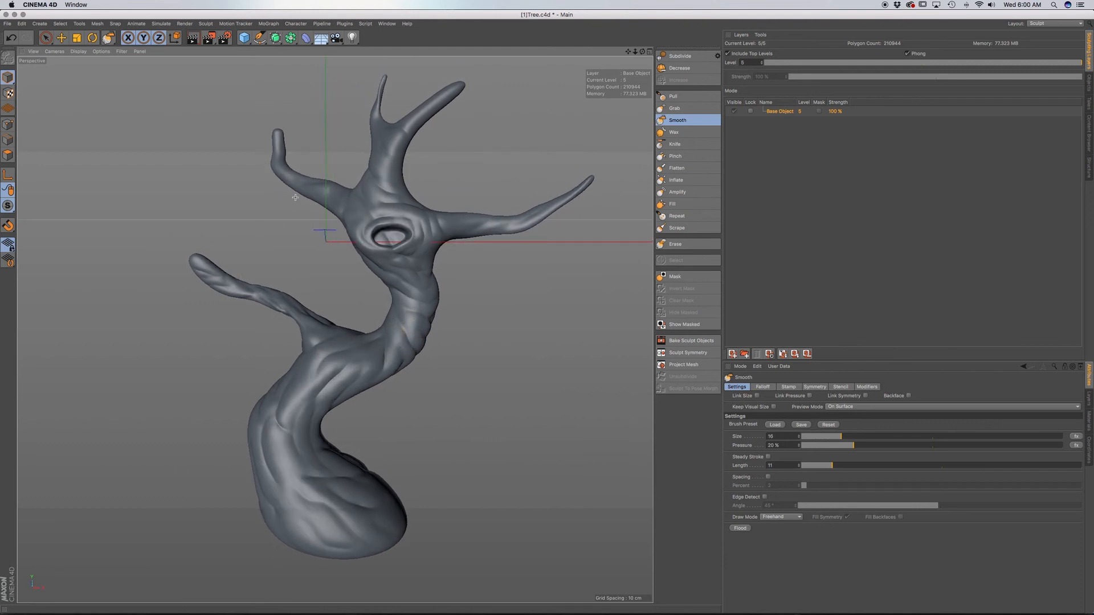
pyautogui.keyDown('alt'); pyautogui.moveTo(359, 300); pyautogui.dragTo(381, 328, button='middle'); pyautogui.keyUp('alt')
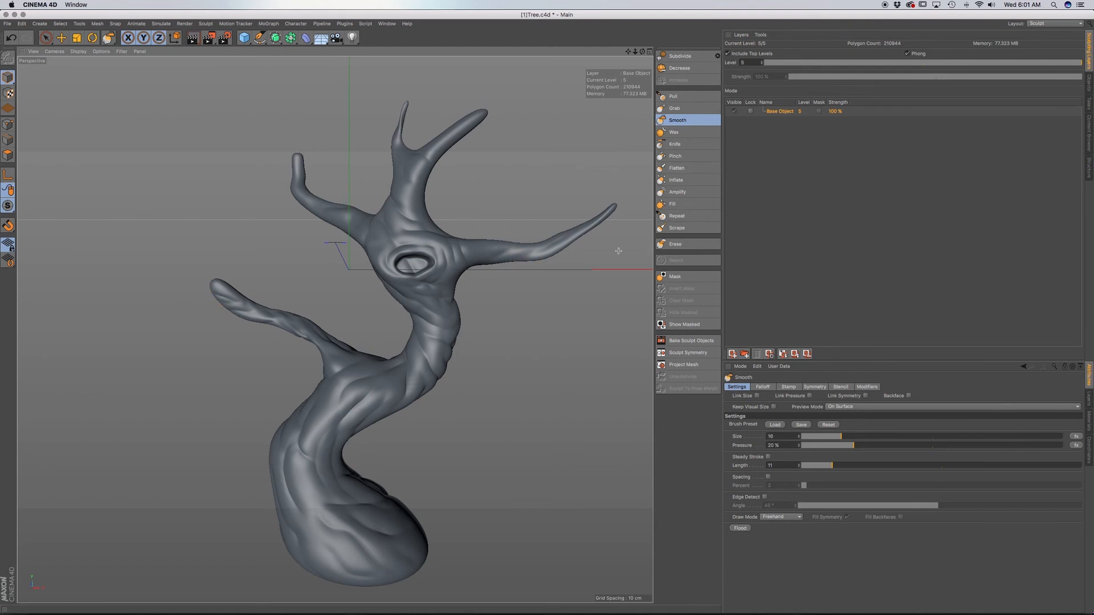
pyautogui.keyDown('alt'); pyautogui.moveTo(382, 370); pyautogui.dragTo(378, 347, button='middle'); pyautogui.keyUp('alt')
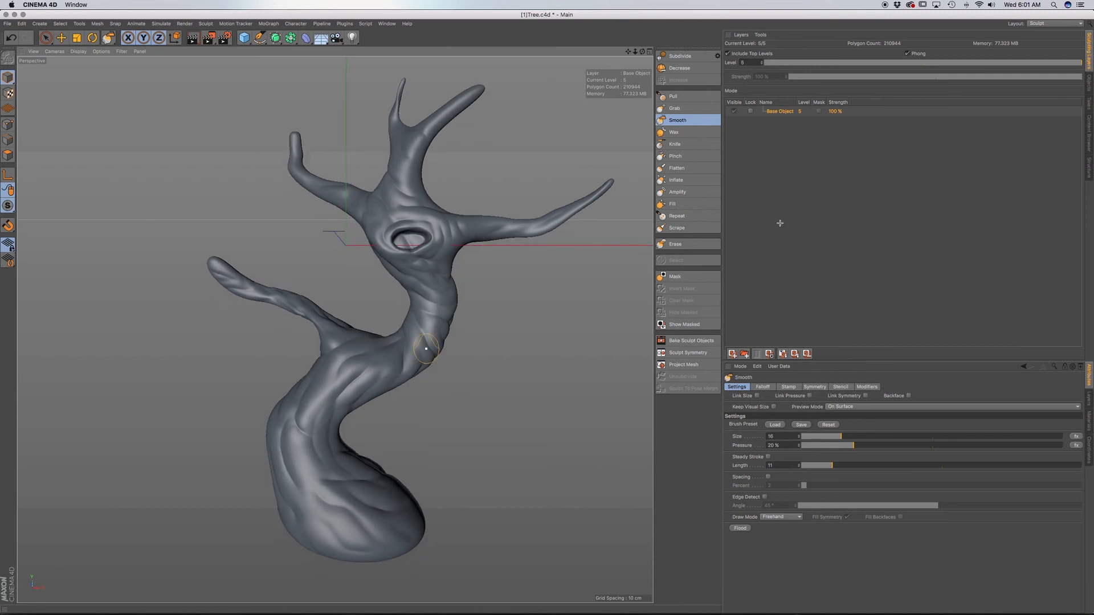
# Show the Pull brush's stamp settings and open the Sculpting presets folder in the Content Browser.
pyautogui.click(681, 96)
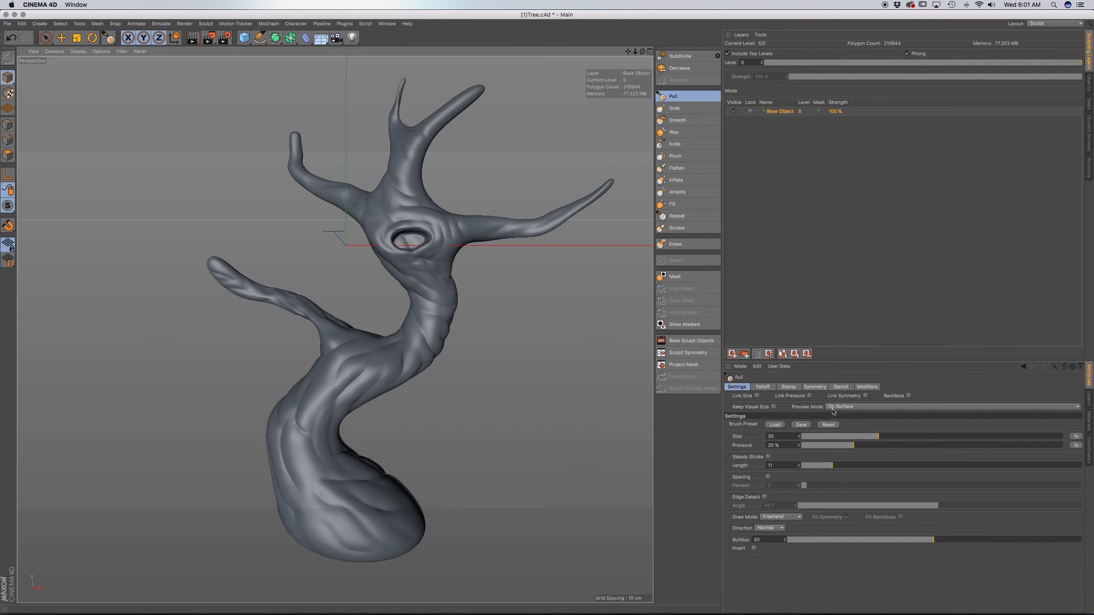
pyautogui.click(790, 388)
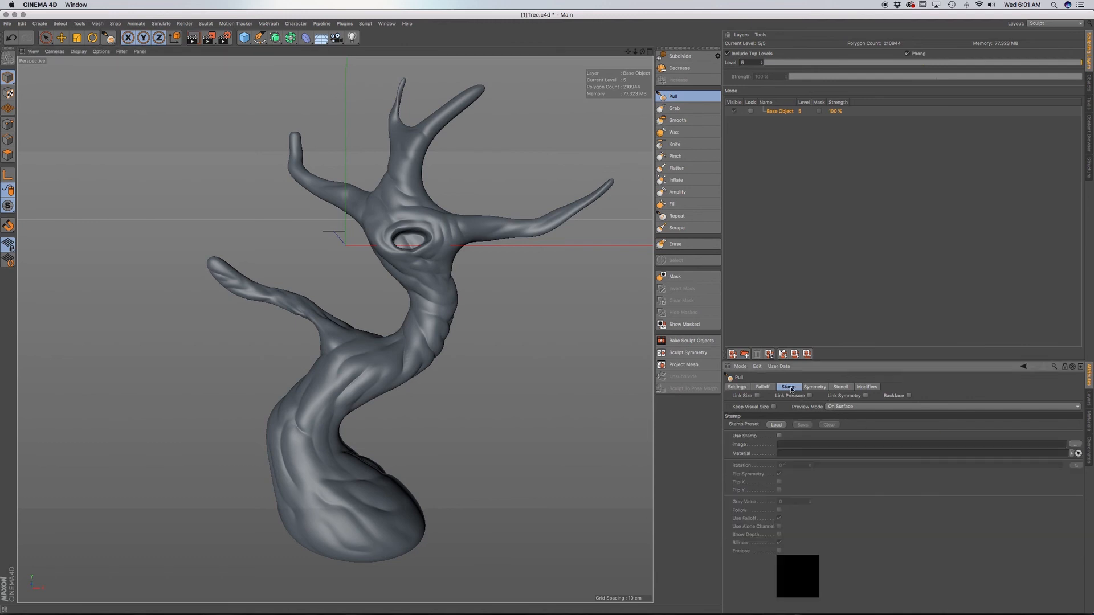
pyautogui.click(383, 23)
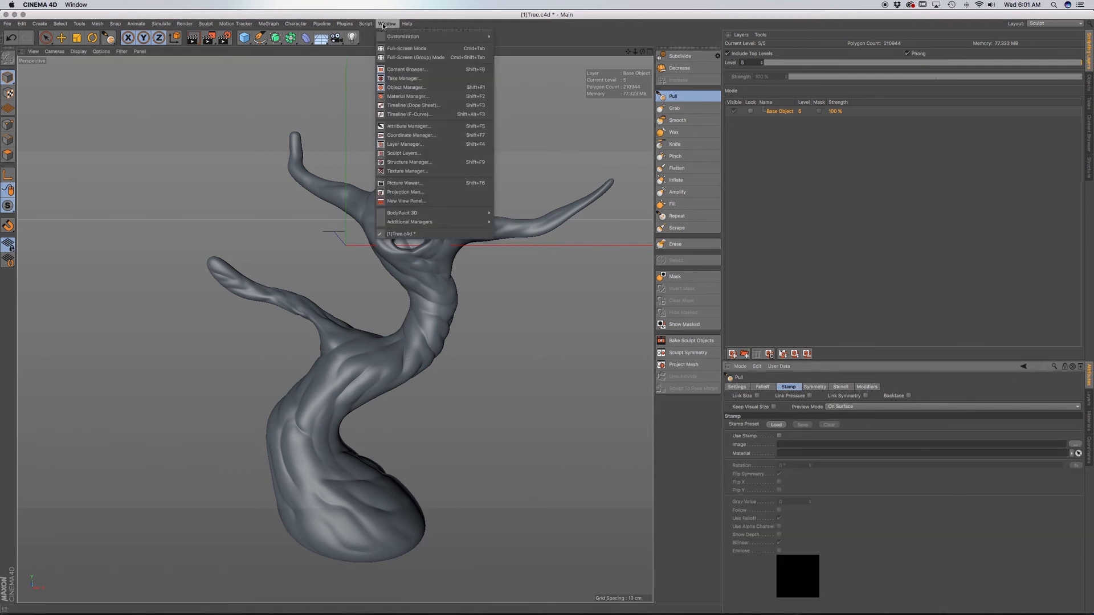
pyautogui.click(407, 70)
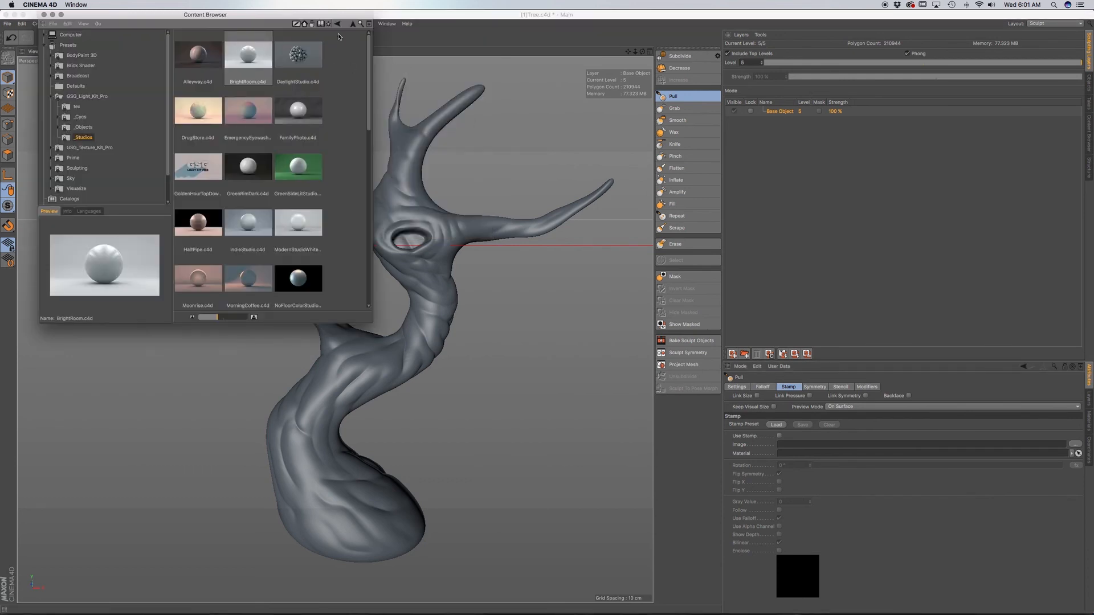
pyautogui.click(353, 24)
pyautogui.click(352, 24)
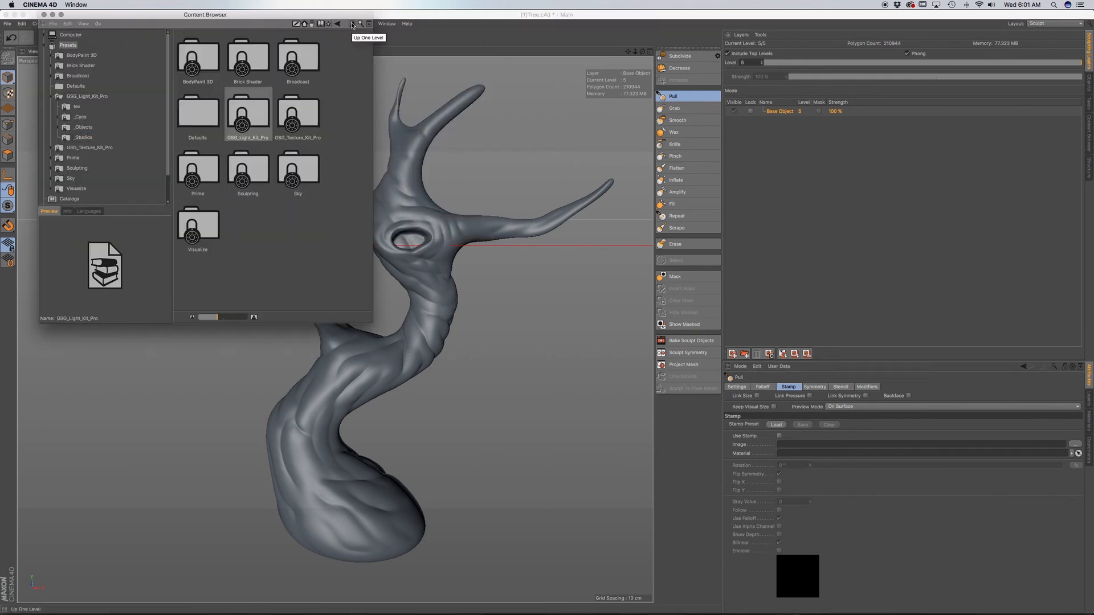
pyautogui.click(353, 24)
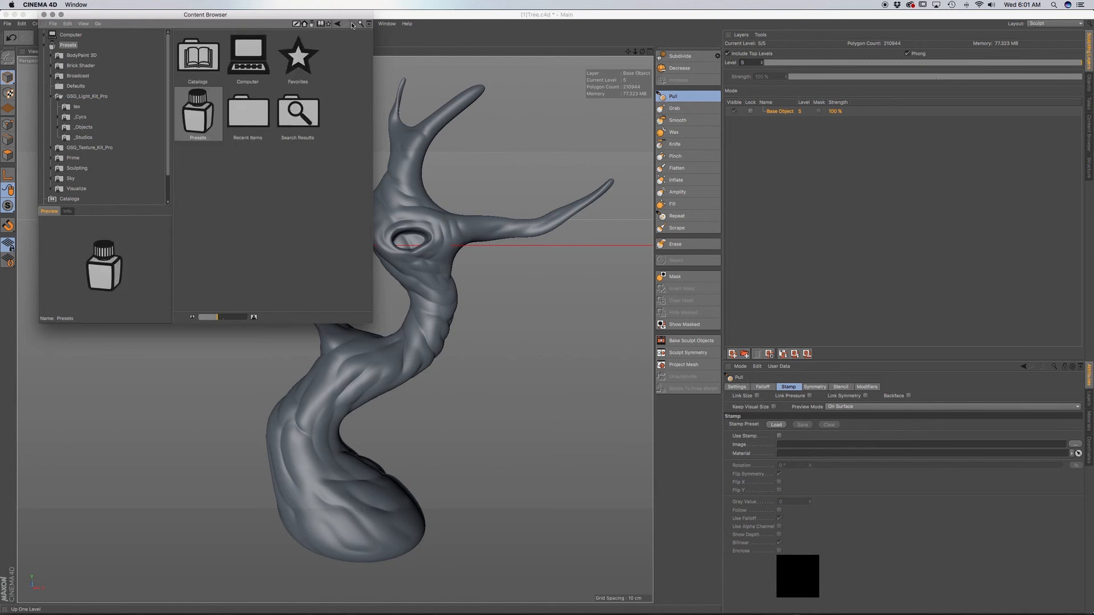
pyautogui.doubleClick(204, 125)
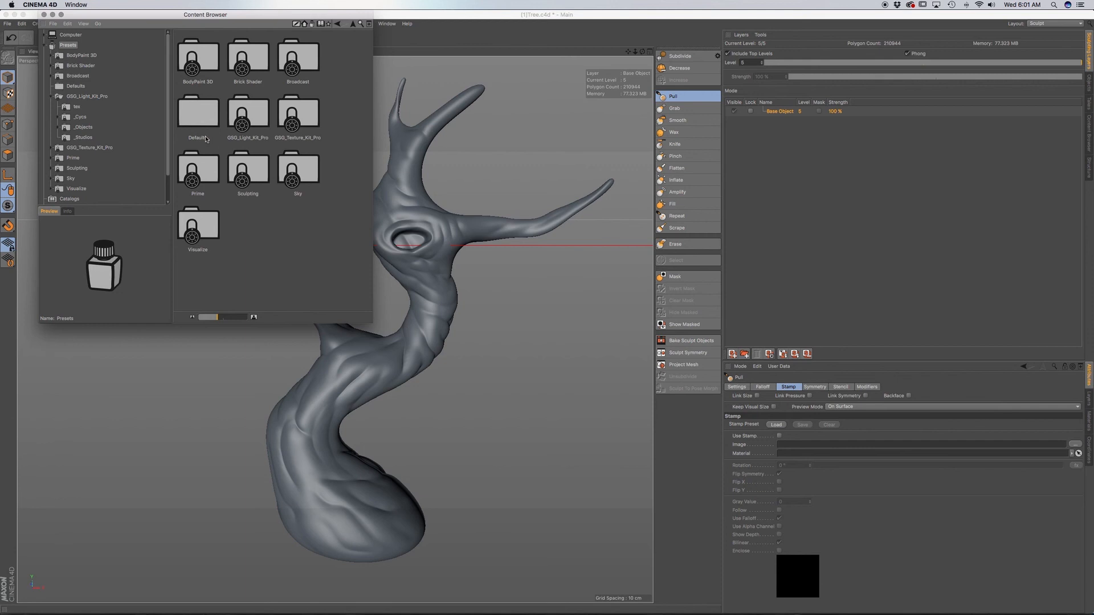
pyautogui.doubleClick(259, 190)
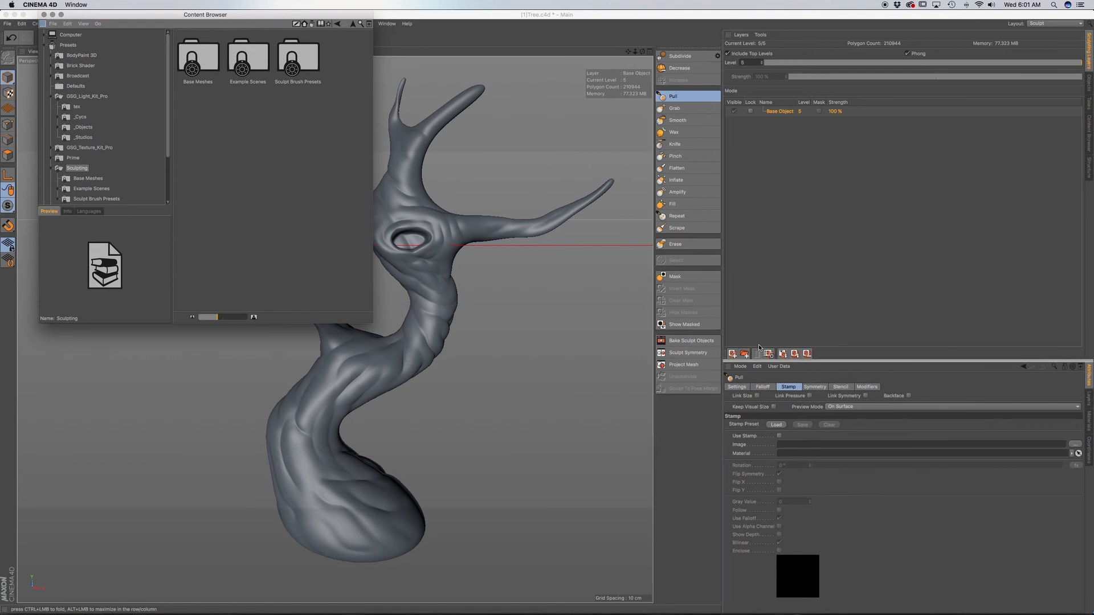
# Dock the Content Browser between the sculpting layers and the brush attributes, and hide its folder tree.
pyautogui.moveTo(759, 349); pyautogui.dragTo(760, 348)
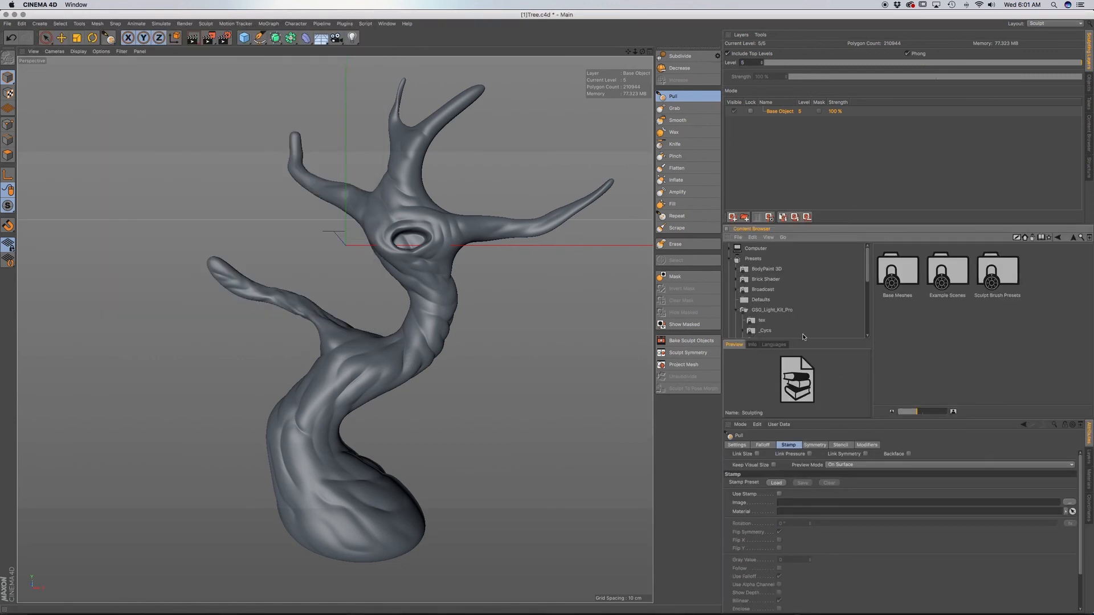
pyautogui.click(769, 237)
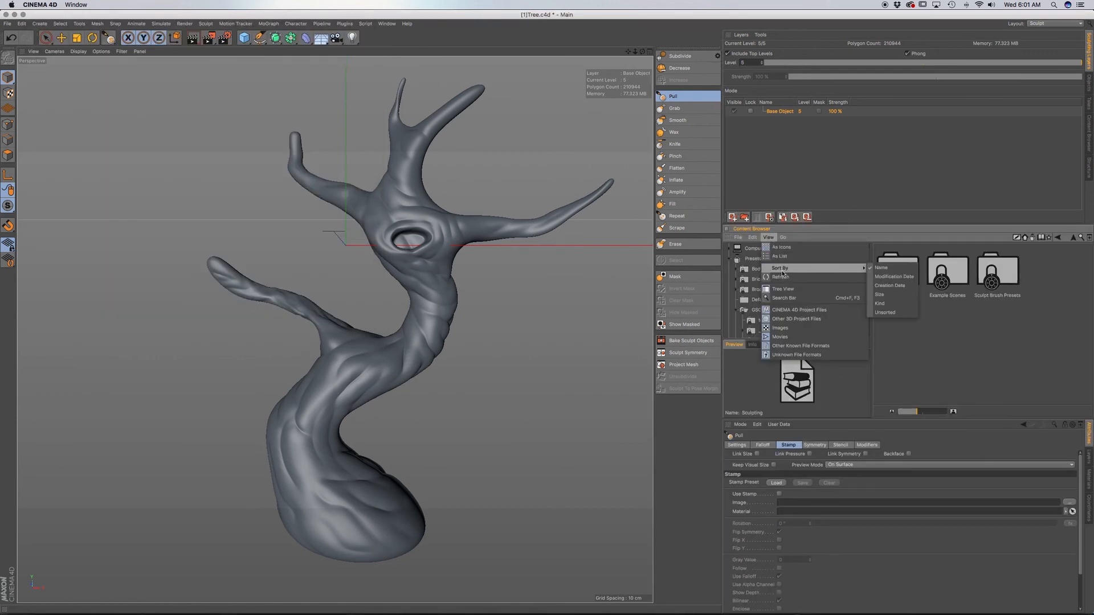
pyautogui.click(783, 289)
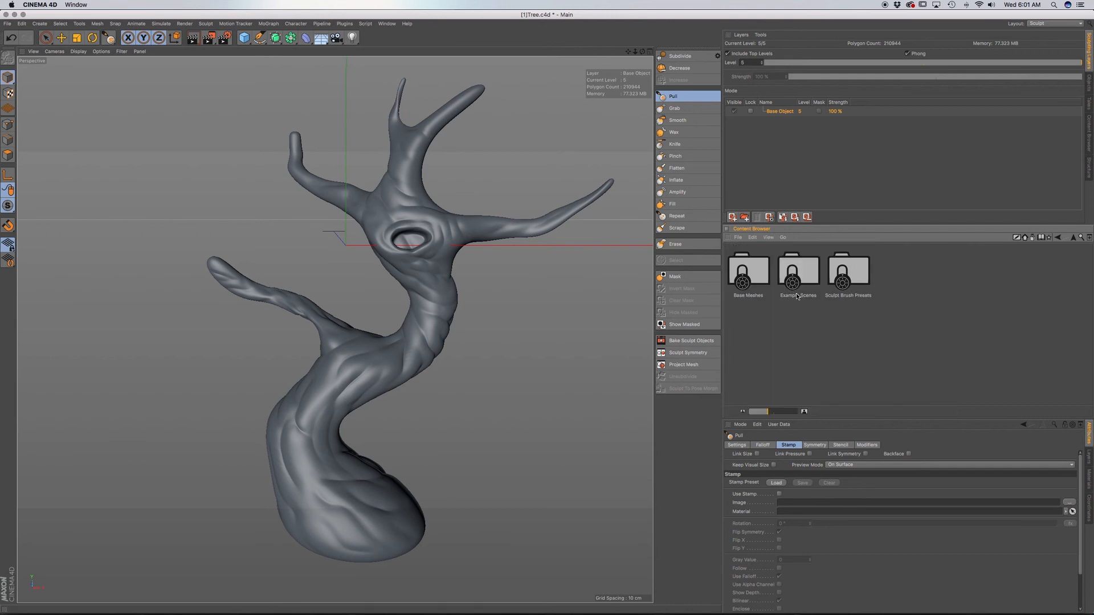
# Browse the Sculpt Brush Presets to the Tree Bark folder and load Tree_Bark_01 as the Pull brush's stamp.
pyautogui.doubleClick(860, 295)
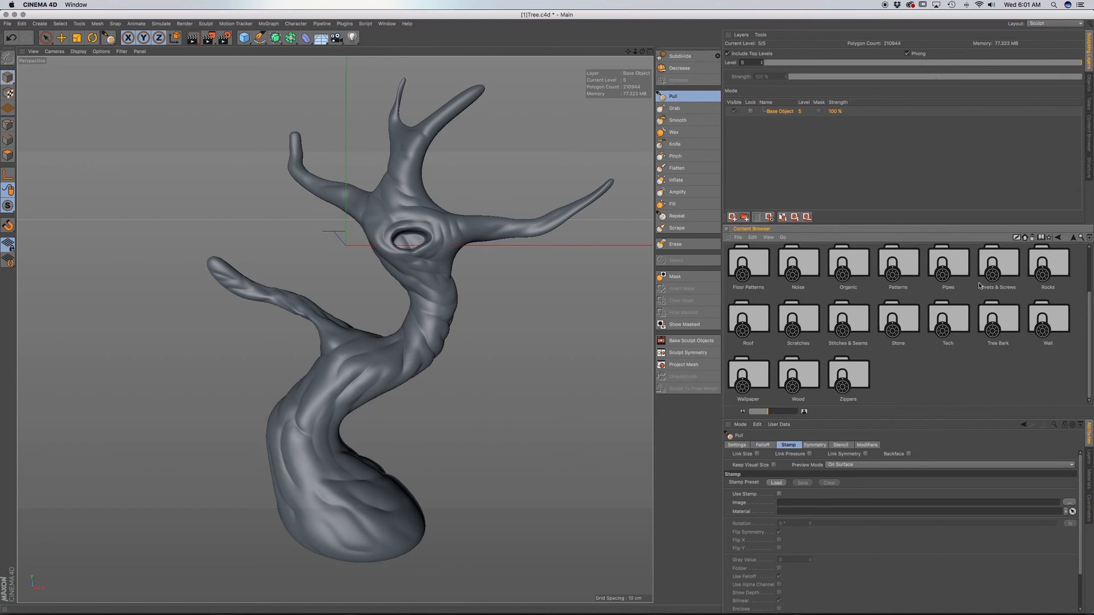
pyautogui.click(858, 270)
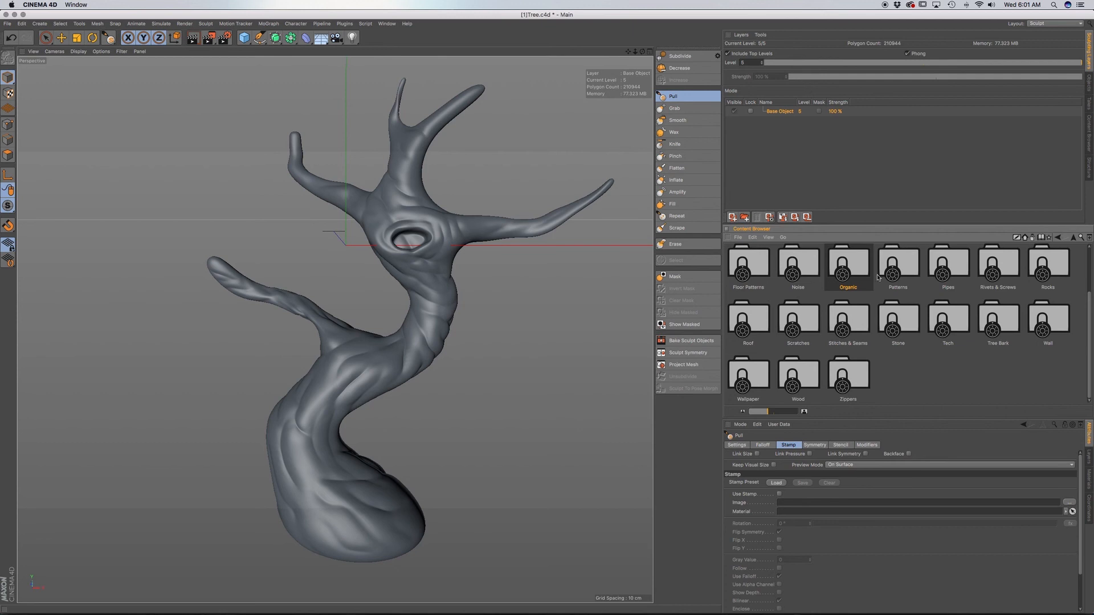
pyautogui.doubleClick(997, 322)
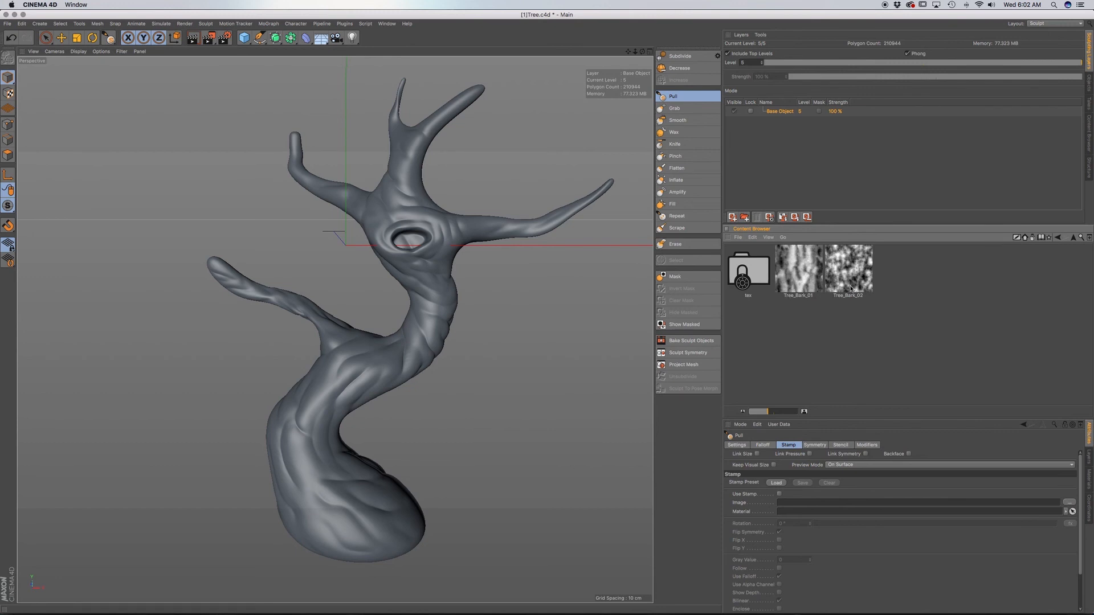
pyautogui.doubleClick(798, 283)
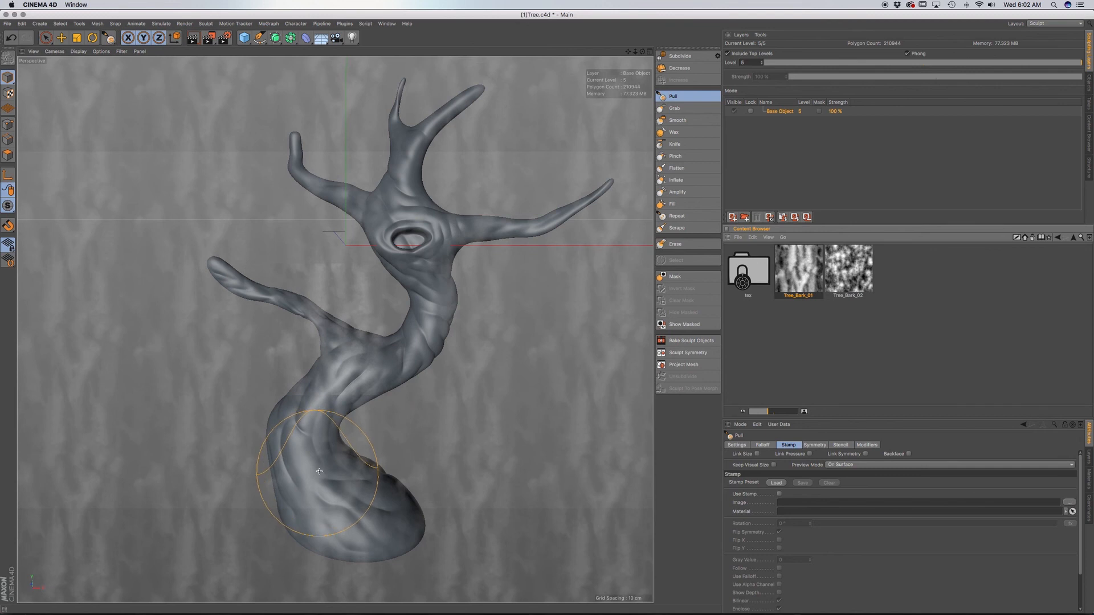
# Stamp bark texture onto the front of the tree's base with the Pull brush at size 64 and pressure 28.6%.
pyautogui.scroll(5, 319, 472)
pyautogui.keyDown('alt'); pyautogui.moveTo(340, 501); pyautogui.dragTo(336, 443, button='middle'); pyautogui.keyUp('alt')
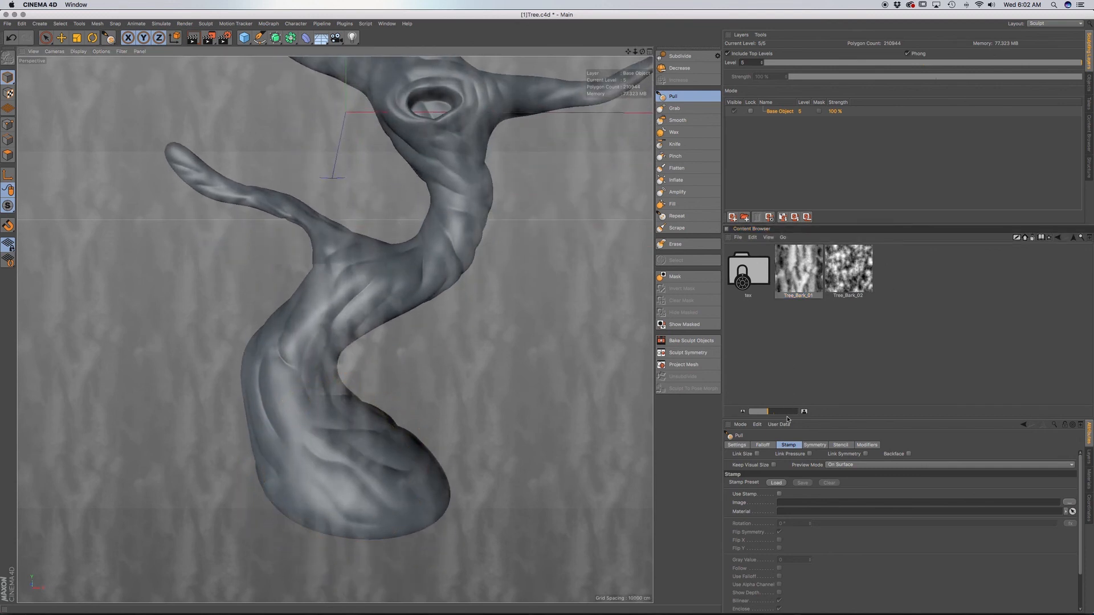
pyautogui.click(742, 447)
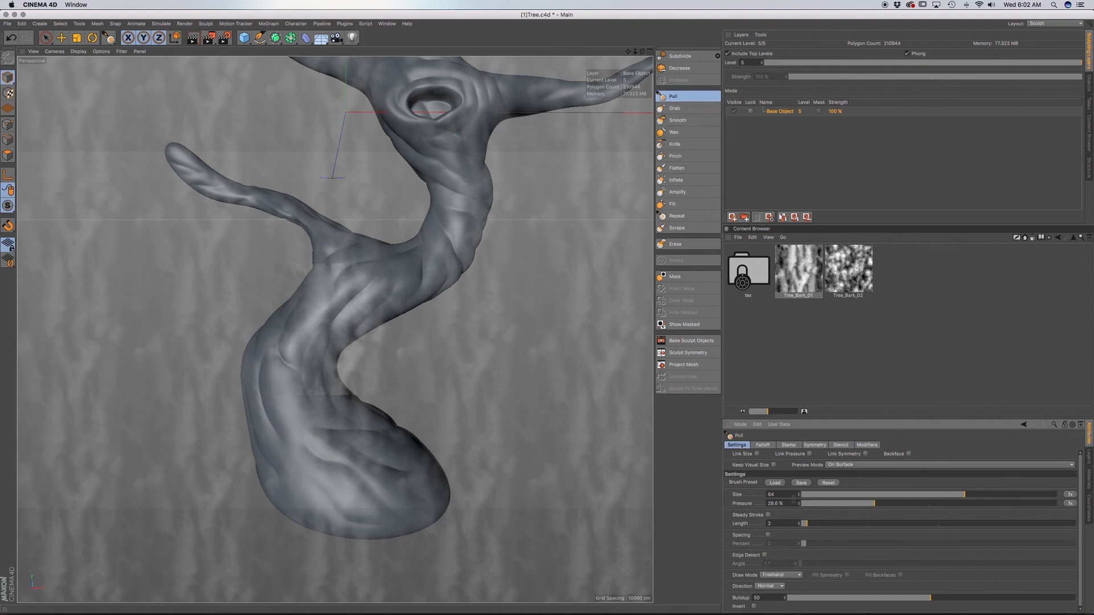
pyautogui.moveTo(339, 440)
pyautogui.mouseDown()
pyautogui.moveTo(329, 449)
pyautogui.moveTo(296, 423)
pyautogui.moveTo(276, 423)
pyautogui.mouseUp()
pyautogui.moveTo(321, 462)
pyautogui.mouseDown()
pyautogui.moveTo(274, 419)
pyautogui.moveTo(276, 362)
pyautogui.moveTo(305, 334)
pyautogui.moveTo(348, 329)
pyautogui.mouseUp()
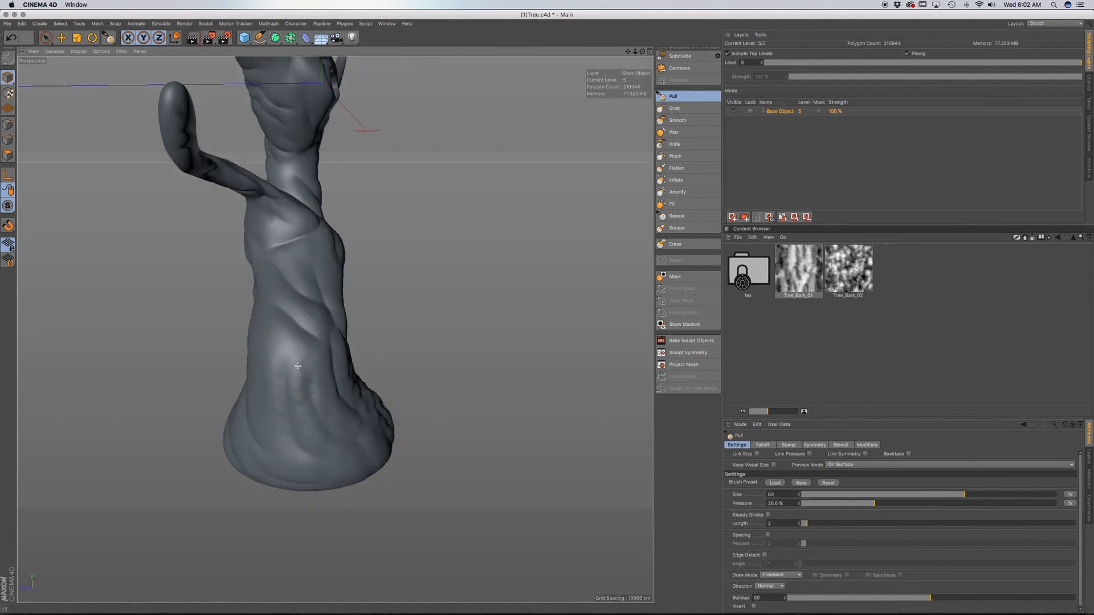
# Continue the bark stamping around the sides of the base and up the lower trunk below the lower branch.
pyautogui.keyDown('alt'); pyautogui.moveTo(298, 366); pyautogui.dragTo(288, 445); pyautogui.keyUp('alt')
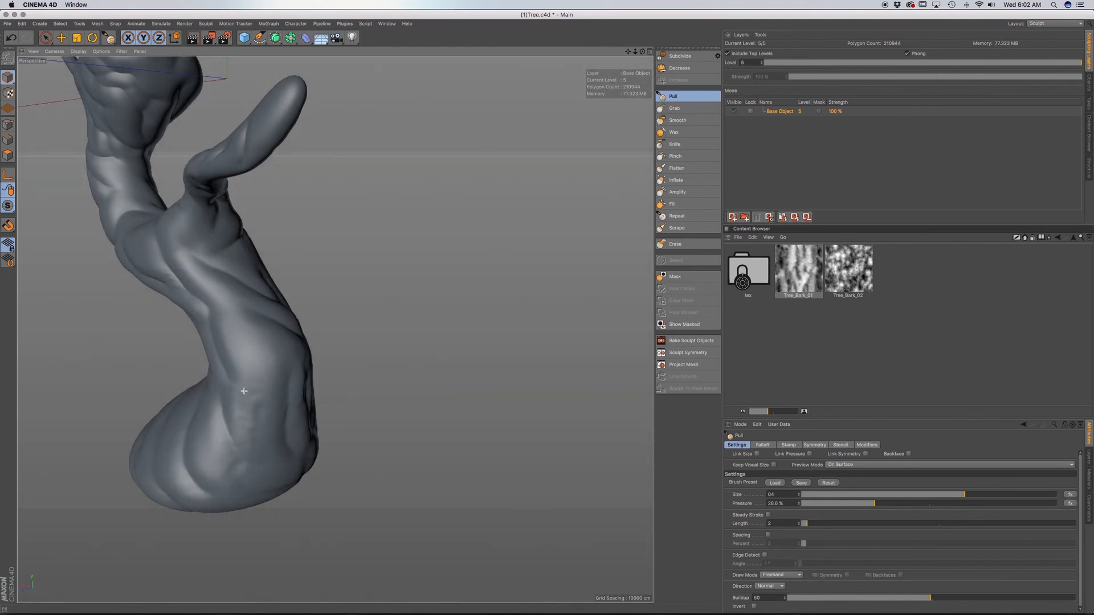
pyautogui.moveTo(244, 391)
pyautogui.mouseDown()
pyautogui.moveTo(249, 432)
pyautogui.moveTo(224, 460)
pyautogui.moveTo(194, 427)
pyautogui.moveTo(184, 456)
pyautogui.moveTo(339, 329)
pyautogui.mouseUp()
pyautogui.moveTo(237, 500)
pyautogui.mouseDown()
pyautogui.moveTo(242, 439)
pyautogui.moveTo(255, 431)
pyautogui.mouseUp()
pyautogui.keyDown('alt'); pyautogui.moveTo(271, 435); pyautogui.dragTo(184, 452); pyautogui.keyUp('alt')
pyautogui.moveTo(350, 304)
pyautogui.mouseDown()
pyautogui.moveTo(370, 374)
pyautogui.moveTo(310, 327)
pyautogui.moveTo(396, 302)
pyautogui.mouseUp()
pyautogui.moveTo(391, 228); pyautogui.dragTo(393, 224)
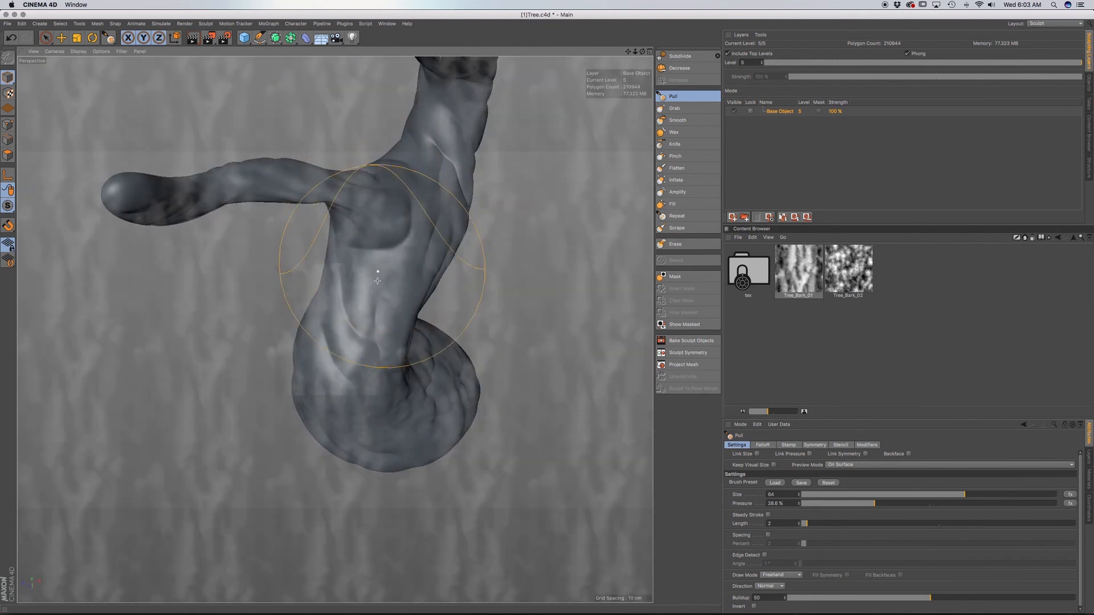
pyautogui.keyDown('alt'); pyautogui.moveTo(376, 289); pyautogui.dragTo(432, 261); pyautogui.keyUp('alt')
pyautogui.moveTo(368, 327); pyautogui.dragTo(340, 292)
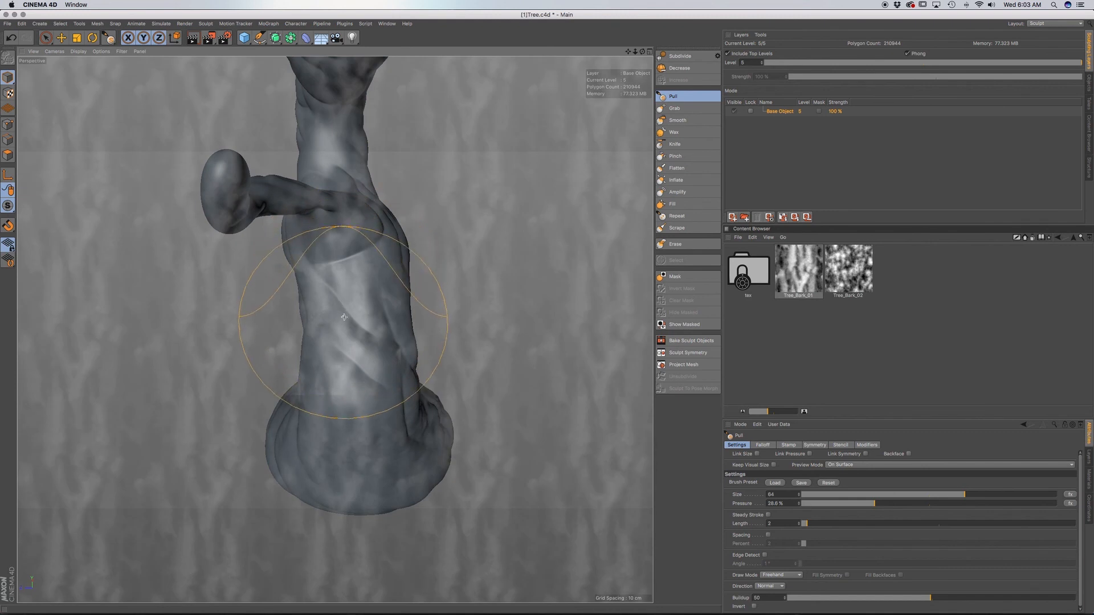
# Adjust the shape of the lower trunk with the Grab brush.
pyautogui.click(687, 107)
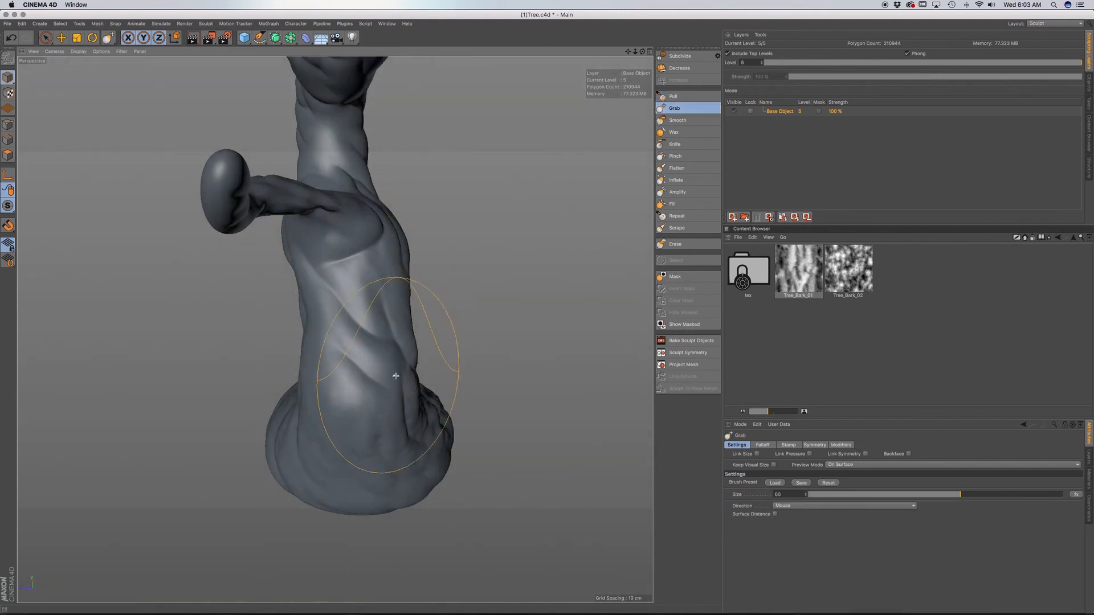
pyautogui.keyDown('alt'); pyautogui.moveTo(378, 375); pyautogui.dragTo(337, 327); pyautogui.keyUp('alt')
pyautogui.moveTo(401, 392)
pyautogui.keyDown('alt'); pyautogui.mouseDown()
pyautogui.moveTo(314, 396)
pyautogui.moveTo(311, 374)
pyautogui.moveTo(342, 364)
pyautogui.mouseUp(); pyautogui.keyUp('alt')
pyautogui.keyDown('alt'); pyautogui.moveTo(431, 407); pyautogui.dragTo(288, 414, button='middle'); pyautogui.keyUp('alt')
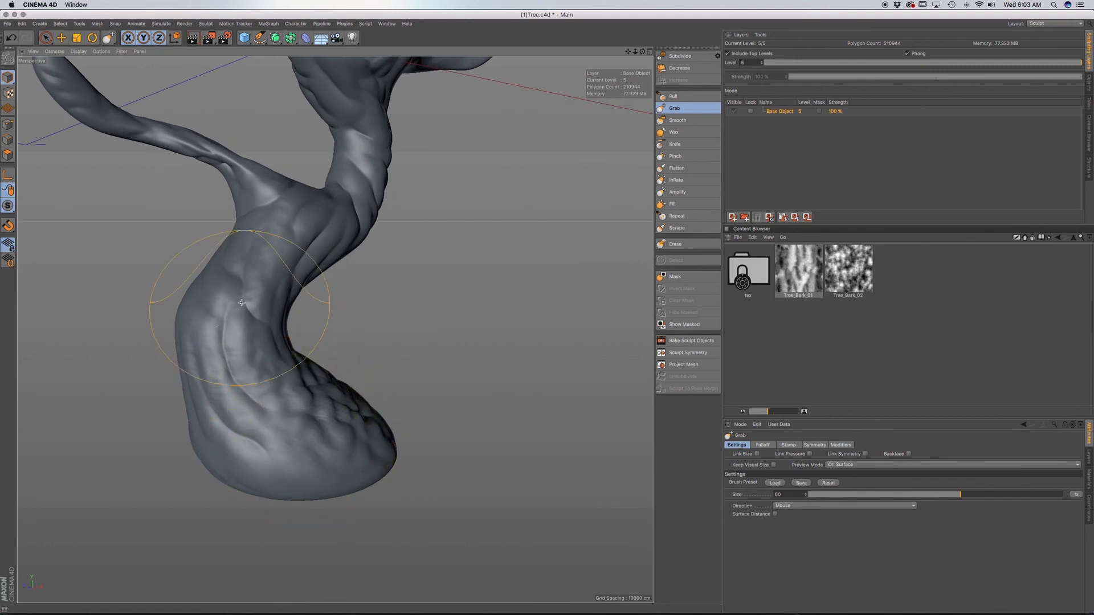
# Return to the Pull brush and stamp bark along the middle trunk, around the hollow and behind the crown.
pyautogui.click(700, 98)
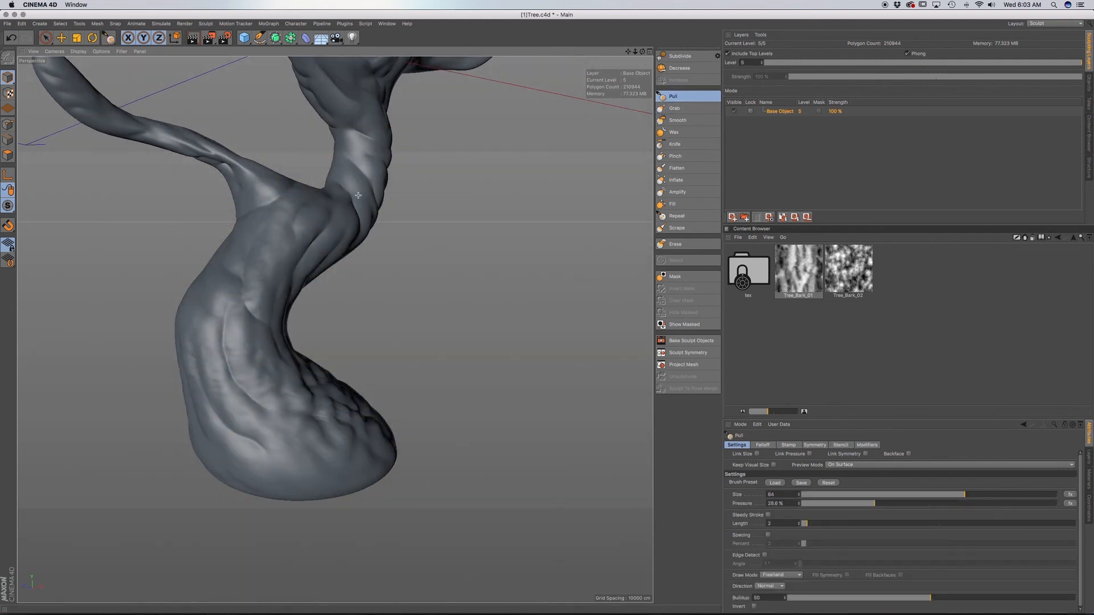
pyautogui.keyDown('alt'); pyautogui.moveTo(358, 196); pyautogui.dragTo(362, 220); pyautogui.keyUp('alt')
pyautogui.keyDown('alt'); pyautogui.moveTo(342, 320); pyautogui.dragTo(329, 376, button='middle'); pyautogui.keyUp('alt')
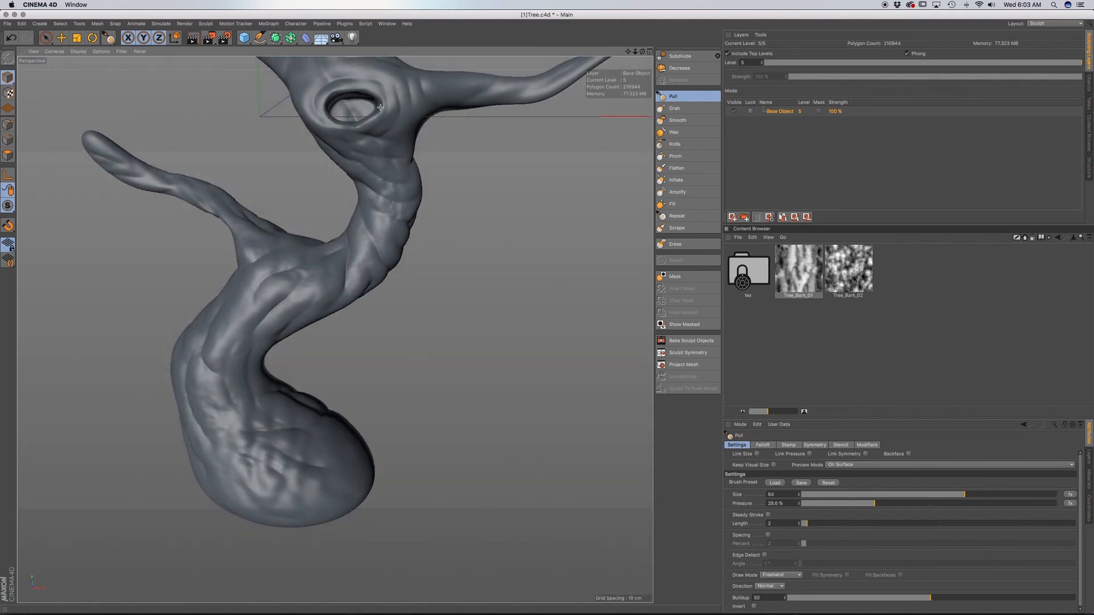
pyautogui.keyDown('alt'); pyautogui.moveTo(380, 107); pyautogui.dragTo(333, 171, button='middle'); pyautogui.keyUp('alt')
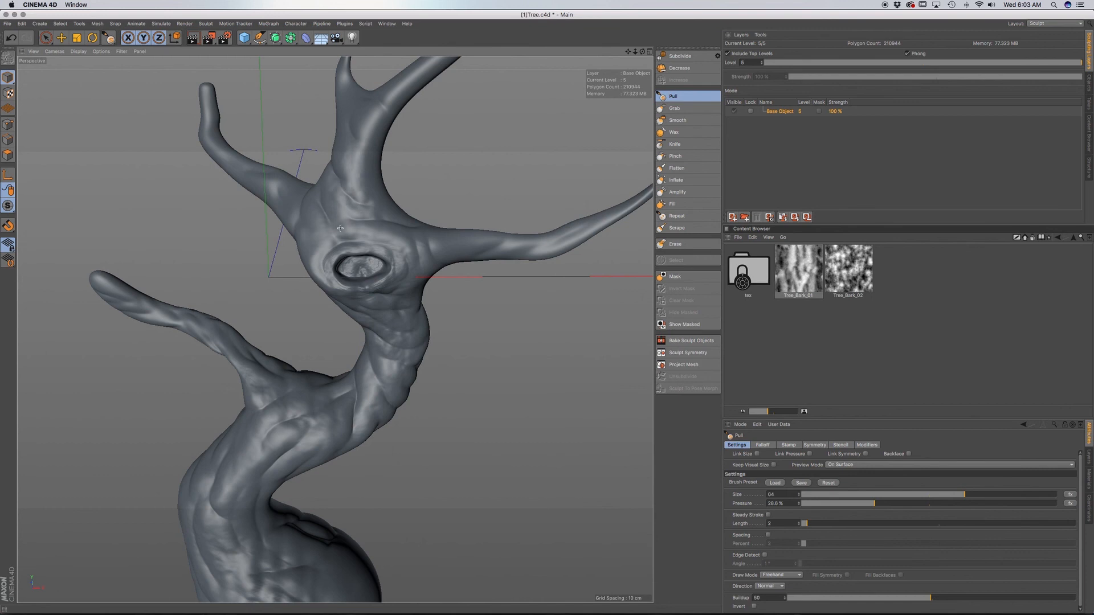
pyautogui.keyDown('alt'); pyautogui.moveTo(340, 228); pyautogui.dragTo(268, 314); pyautogui.keyUp('alt')
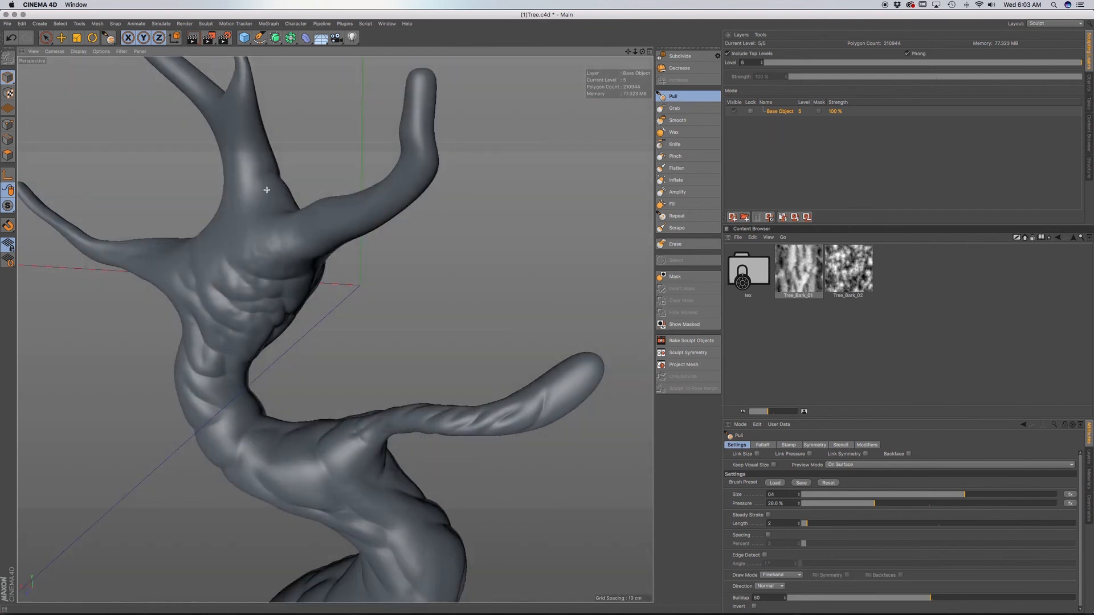
pyautogui.keyDown('alt'); pyautogui.moveTo(267, 190); pyautogui.dragTo(415, 373); pyautogui.keyUp('alt')
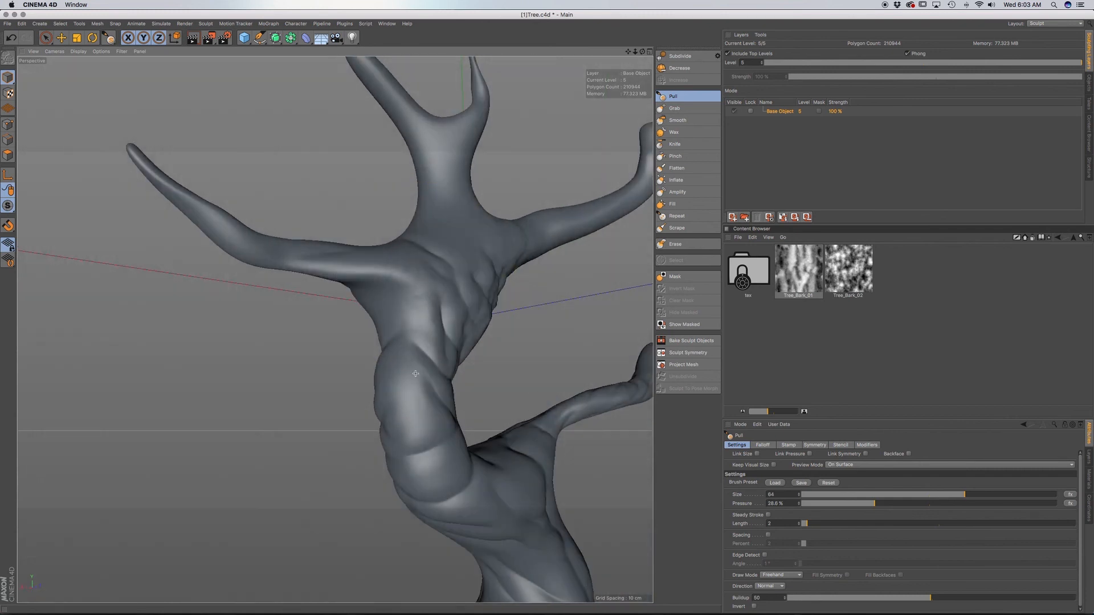
# Stamp bark with the Pull brush down the rear of the trunk, from its upper bend to the base.
pyautogui.keyDown('alt'); pyautogui.moveTo(460, 477); pyautogui.dragTo(381, 368, button='middle'); pyautogui.keyUp('alt')
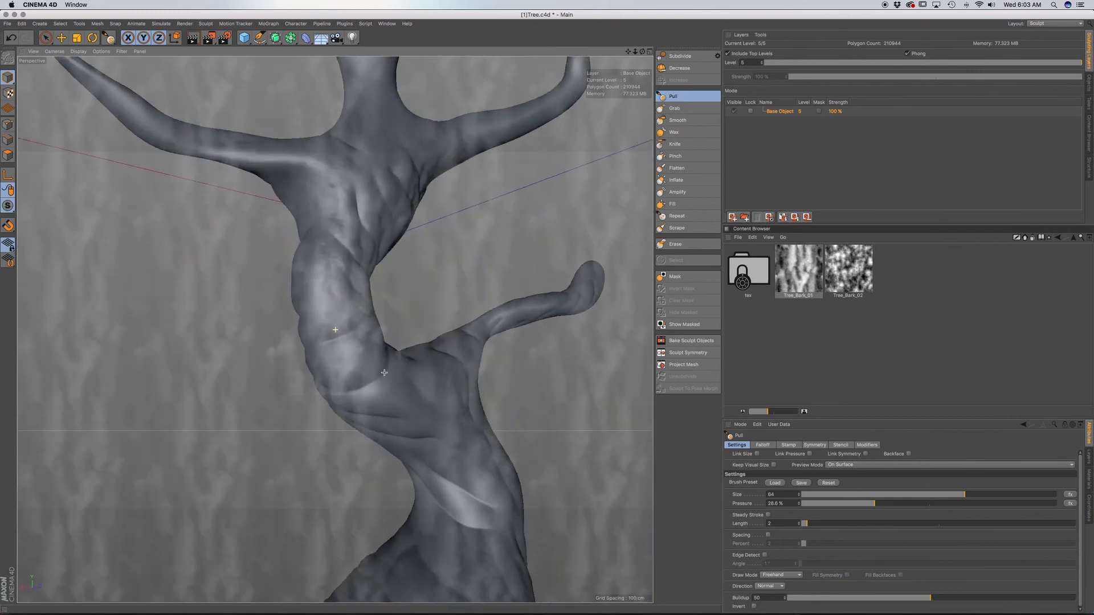
pyautogui.moveTo(383, 369)
pyautogui.mouseDown()
pyautogui.moveTo(455, 463)
pyautogui.moveTo(458, 493)
pyautogui.mouseUp()
pyautogui.keyDown('alt'); pyautogui.moveTo(460, 505); pyautogui.dragTo(394, 331, button='middle'); pyautogui.keyUp('alt')
pyautogui.keyDown('alt'); pyautogui.moveTo(334, 383); pyautogui.dragTo(413, 416); pyautogui.keyUp('alt')
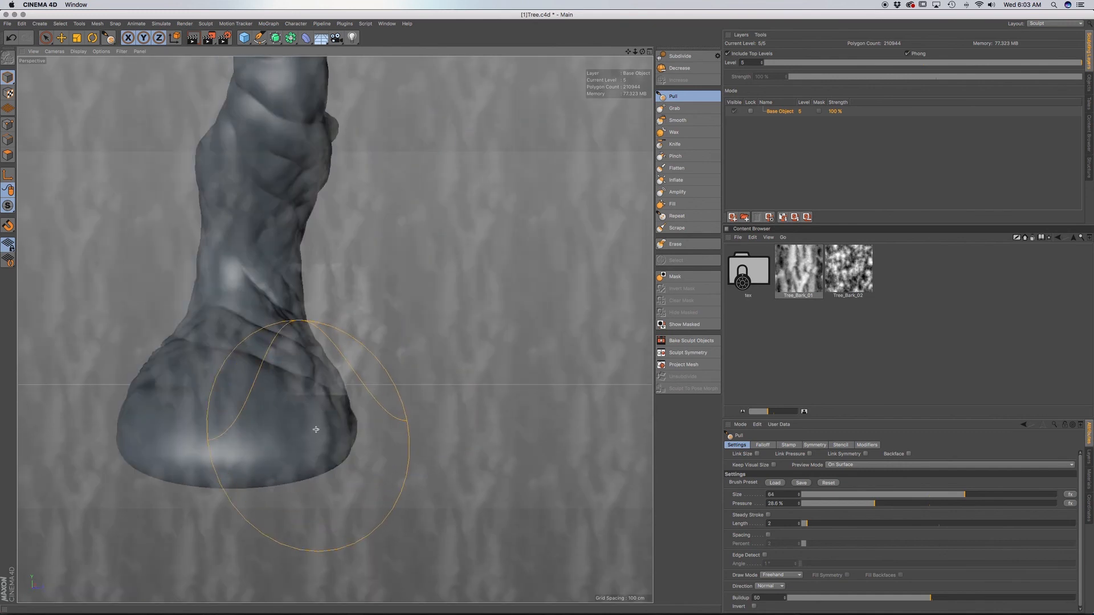
pyautogui.keyDown('alt'); pyautogui.moveTo(249, 338); pyautogui.dragTo(294, 310); pyautogui.keyUp('alt')
# Stamp bark over the outer trunk bend, the area around the hollow and the roots of the upper branches.
pyautogui.keyDown('alt'); pyautogui.moveTo(367, 288); pyautogui.dragTo(319, 371, button='middle'); pyautogui.keyUp('alt')
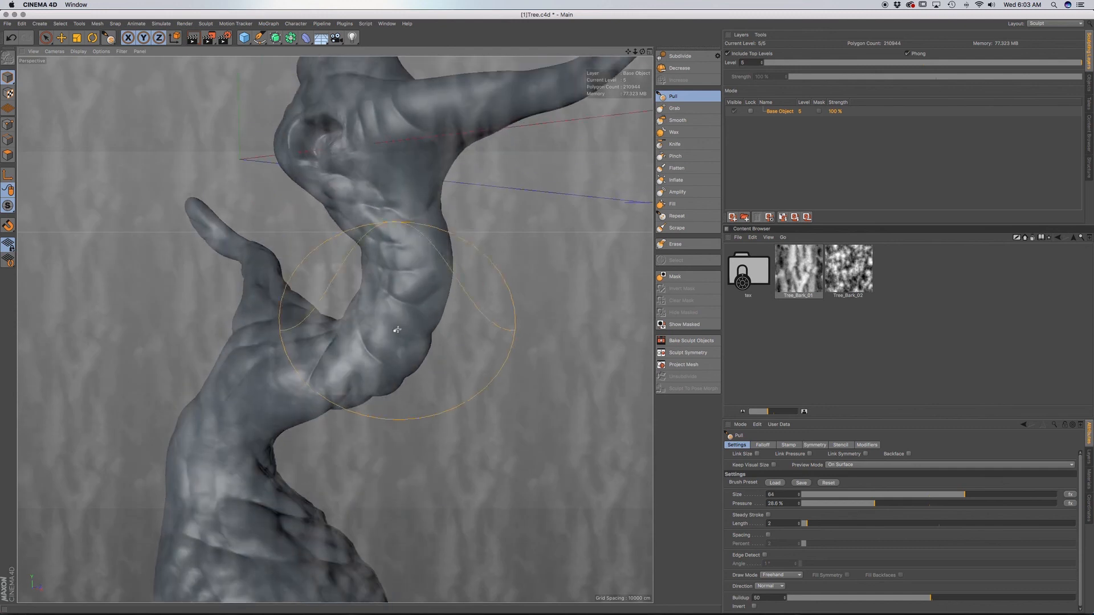
pyautogui.keyDown('alt'); pyautogui.moveTo(403, 193); pyautogui.dragTo(398, 300, button='middle'); pyautogui.keyUp('alt')
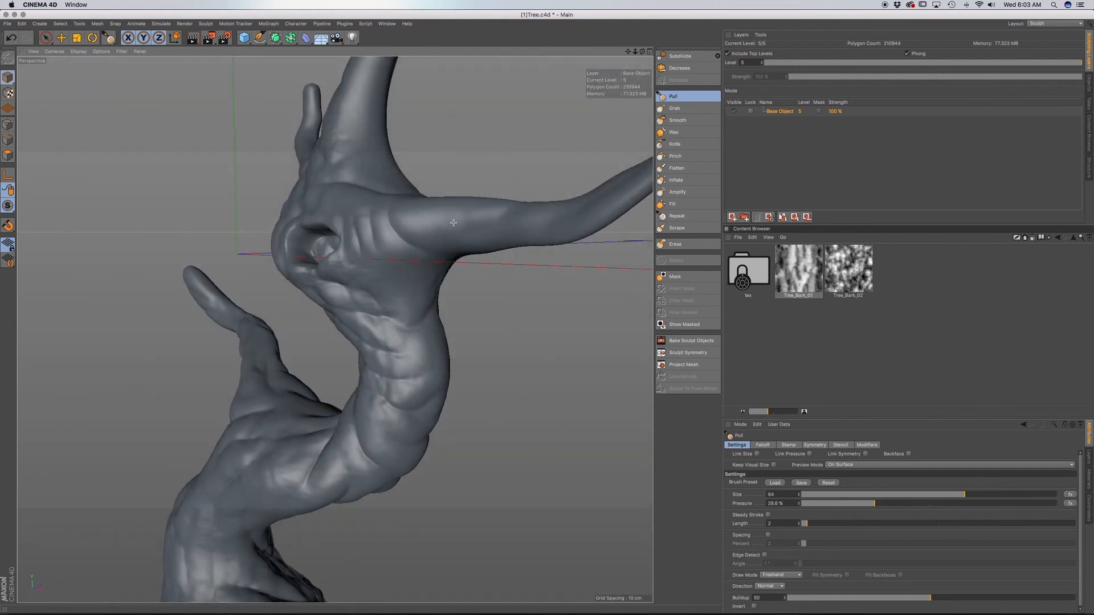
pyautogui.keyDown('alt'); pyautogui.moveTo(430, 270); pyautogui.dragTo(342, 207); pyautogui.keyUp('alt')
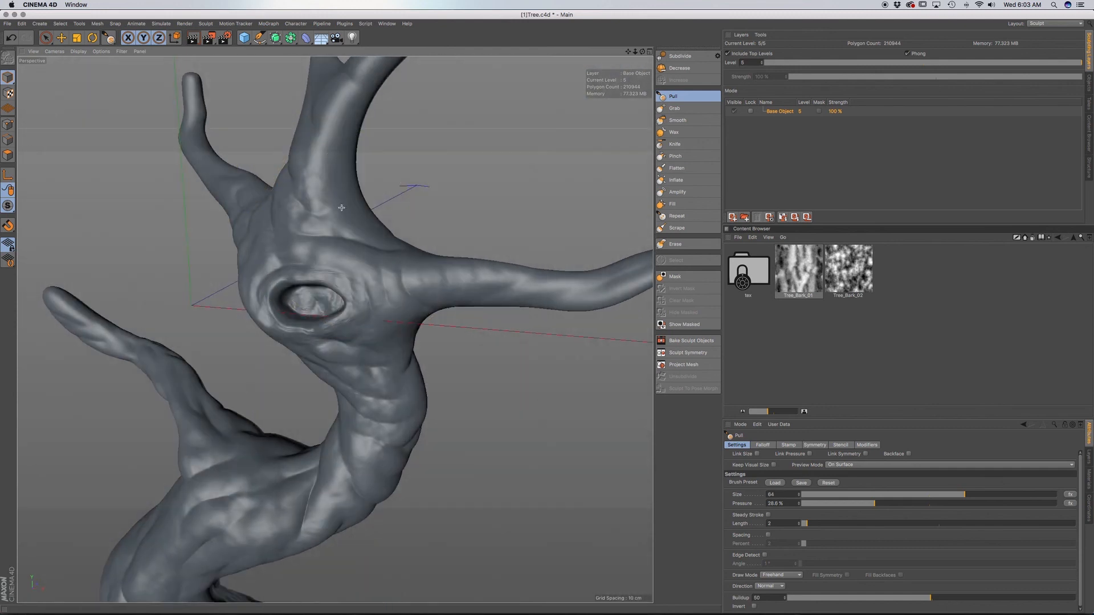
pyautogui.keyDown('alt'); pyautogui.moveTo(330, 126); pyautogui.dragTo(361, 216); pyautogui.keyUp('alt')
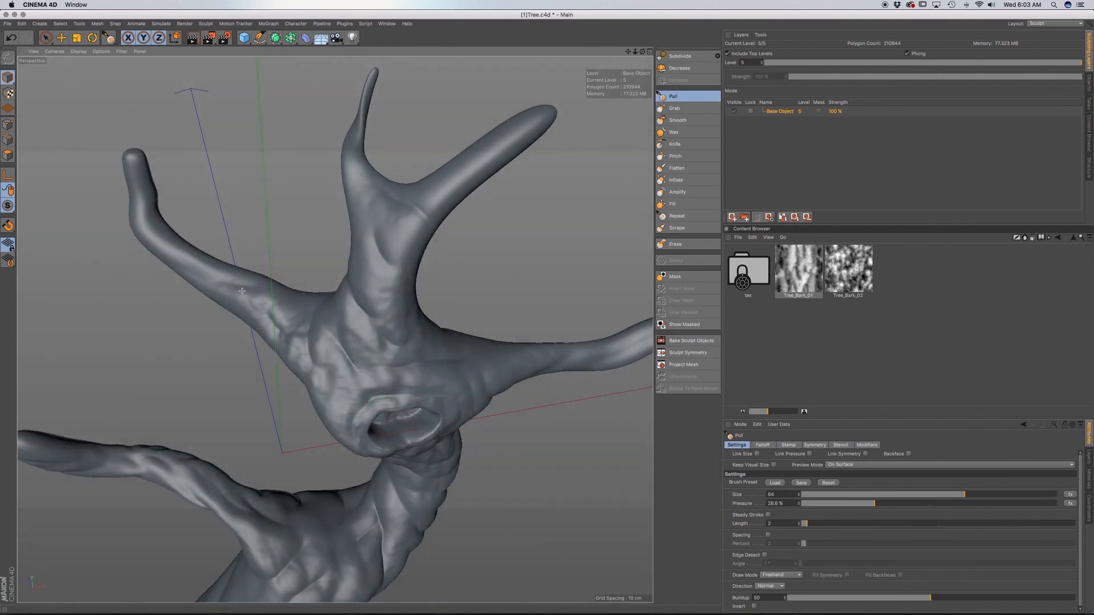
pyautogui.moveTo(285, 323)
pyautogui.keyDown('alt'); pyautogui.mouseDown()
pyautogui.moveTo(387, 319)
pyautogui.moveTo(513, 342)
pyautogui.moveTo(542, 310)
pyautogui.moveTo(311, 308)
pyautogui.mouseUp(); pyautogui.keyUp('alt')
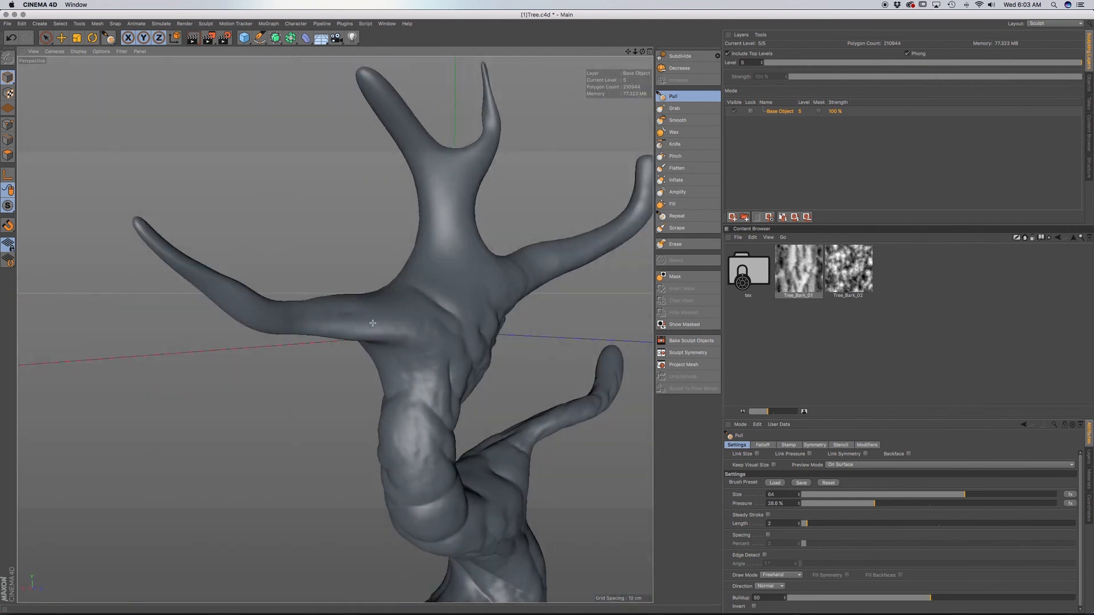
# Stamp bark over the back of the upper trunk and fork, and down to the lower trunk bend.
pyautogui.keyDown('alt'); pyautogui.moveTo(449, 244); pyautogui.dragTo(438, 481); pyautogui.keyUp('alt')
pyautogui.keyDown('alt'); pyautogui.moveTo(532, 476); pyautogui.dragTo(492, 406); pyautogui.keyUp('alt')
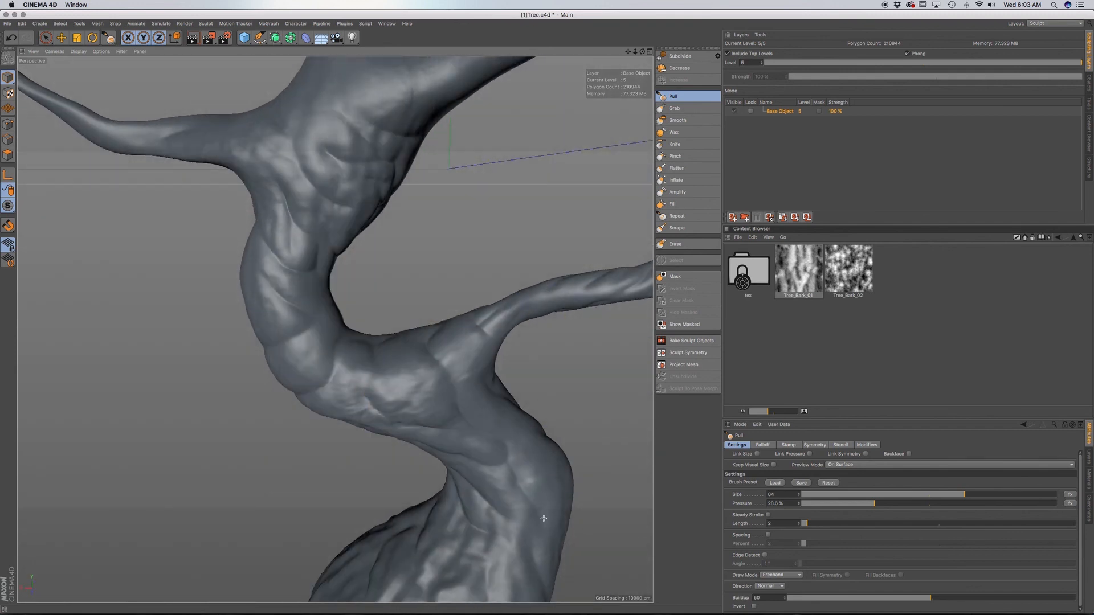
pyautogui.keyDown('alt'); pyautogui.moveTo(543, 518); pyautogui.dragTo(394, 450, button='right'); pyautogui.keyUp('alt')
pyautogui.keyDown('alt'); pyautogui.moveTo(393, 450); pyautogui.dragTo(379, 425); pyautogui.keyUp('alt')
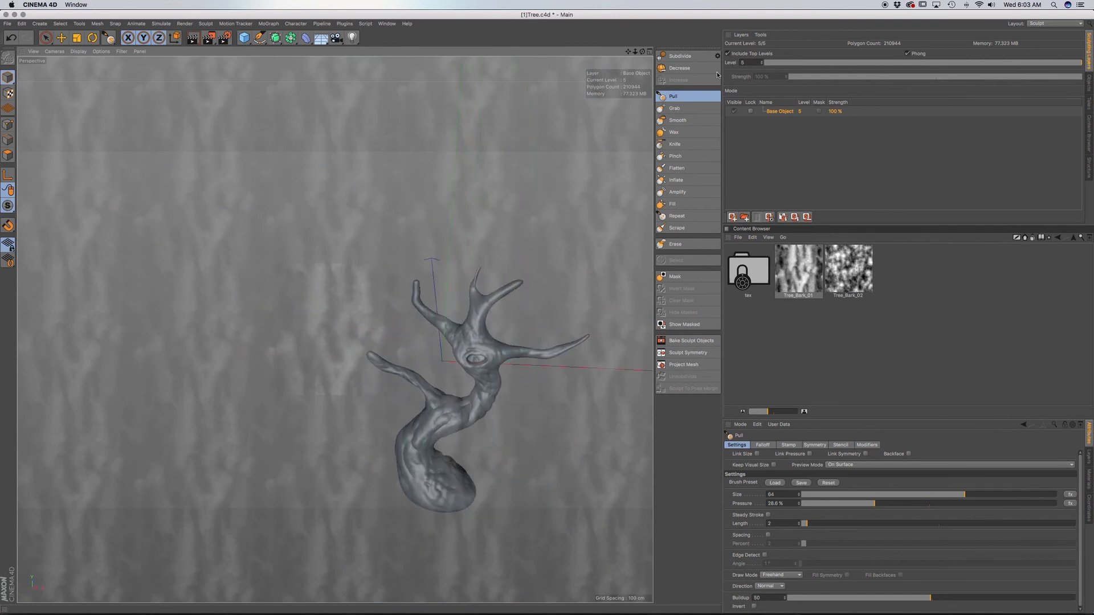
# Switch to Live Selection and examine the stamped bark over the whole tree.
pyautogui.click(46, 38)
pyautogui.keyDown('alt'); pyautogui.moveTo(488, 391); pyautogui.dragTo(352, 311, button='middle'); pyautogui.keyUp('alt')
pyautogui.keyDown('alt'); pyautogui.moveTo(352, 312); pyautogui.dragTo(348, 308); pyautogui.keyUp('alt')
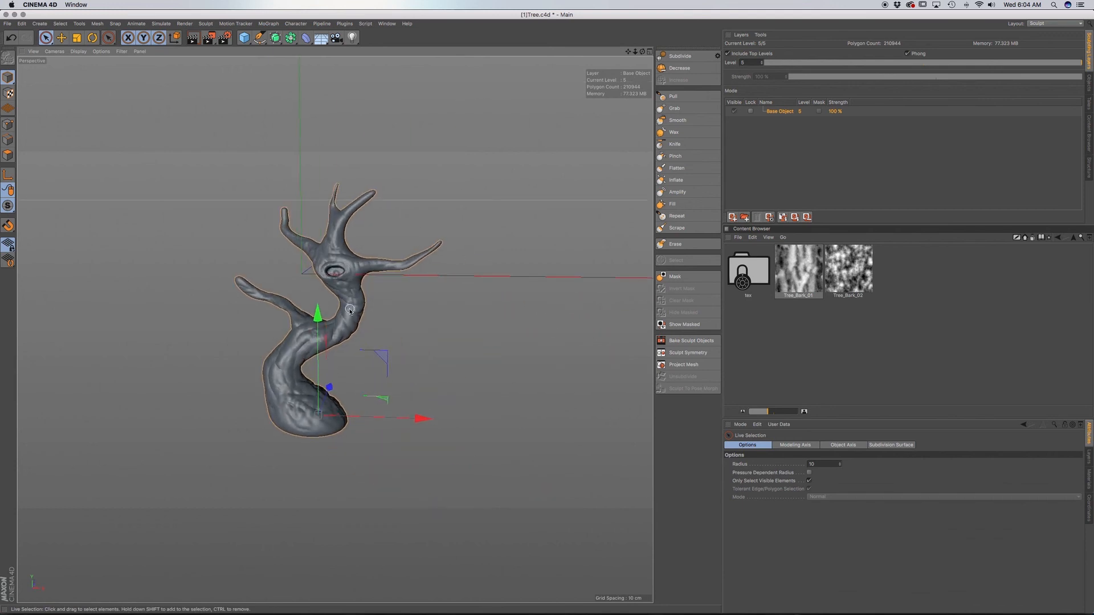
pyautogui.keyDown('alt'); pyautogui.moveTo(347, 308); pyautogui.dragTo(374, 308, button='right'); pyautogui.keyUp('alt')
pyautogui.keyDown('alt'); pyautogui.moveTo(374, 308); pyautogui.dragTo(392, 298, button='middle'); pyautogui.keyUp('alt')
pyautogui.keyDown('alt'); pyautogui.moveTo(392, 299); pyautogui.dragTo(402, 314); pyautogui.keyUp('alt')
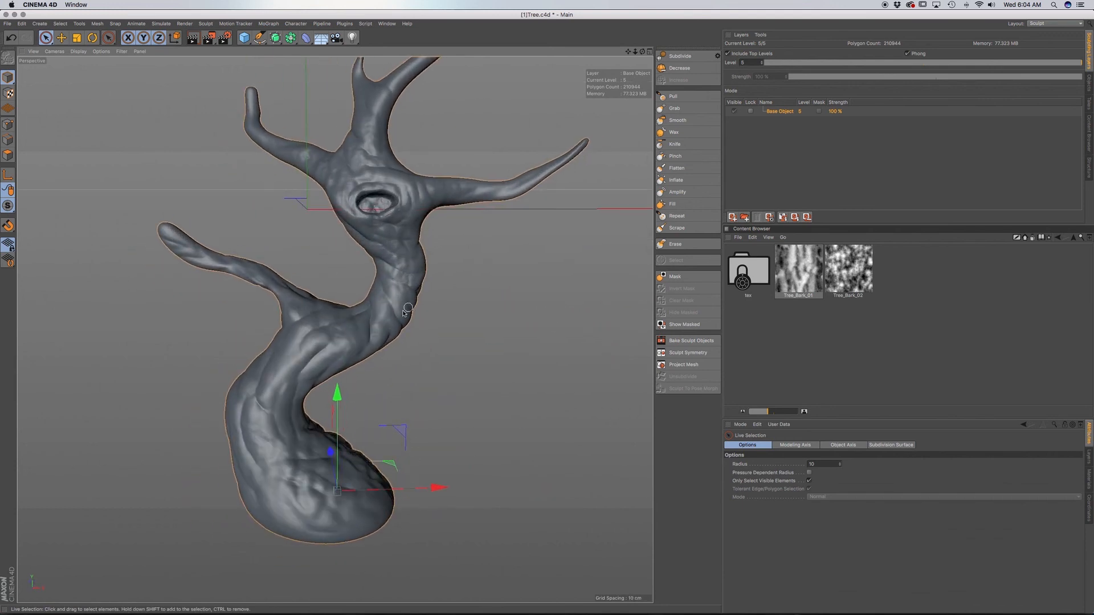
pyautogui.scroll(-3, 392, 326)
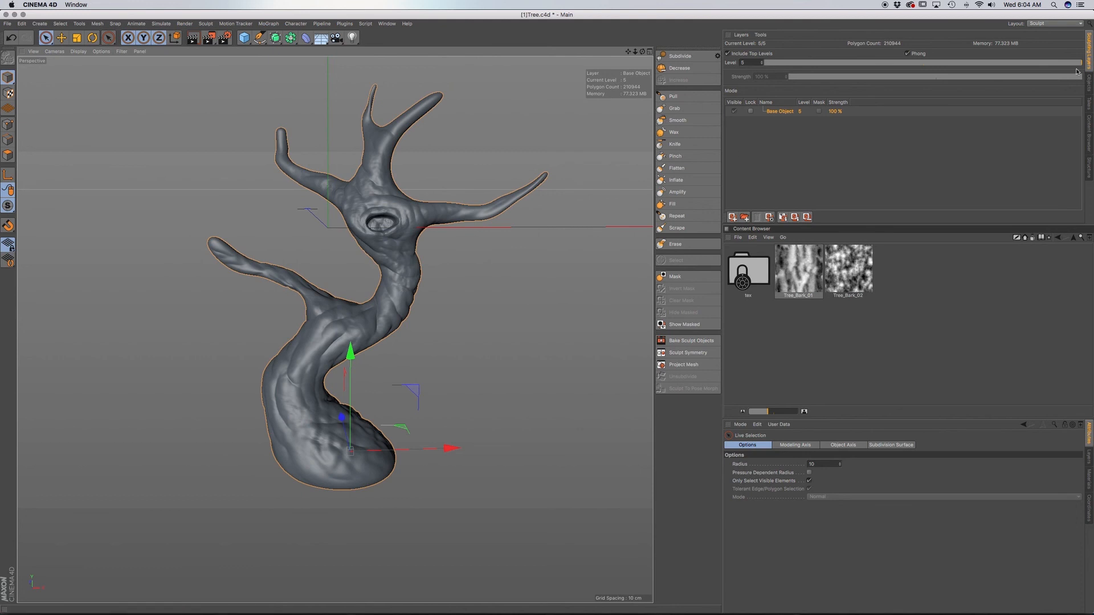
# Show the scene's object list and make the hidden Sphere object visible in the viewport.
pyautogui.click(1090, 84)
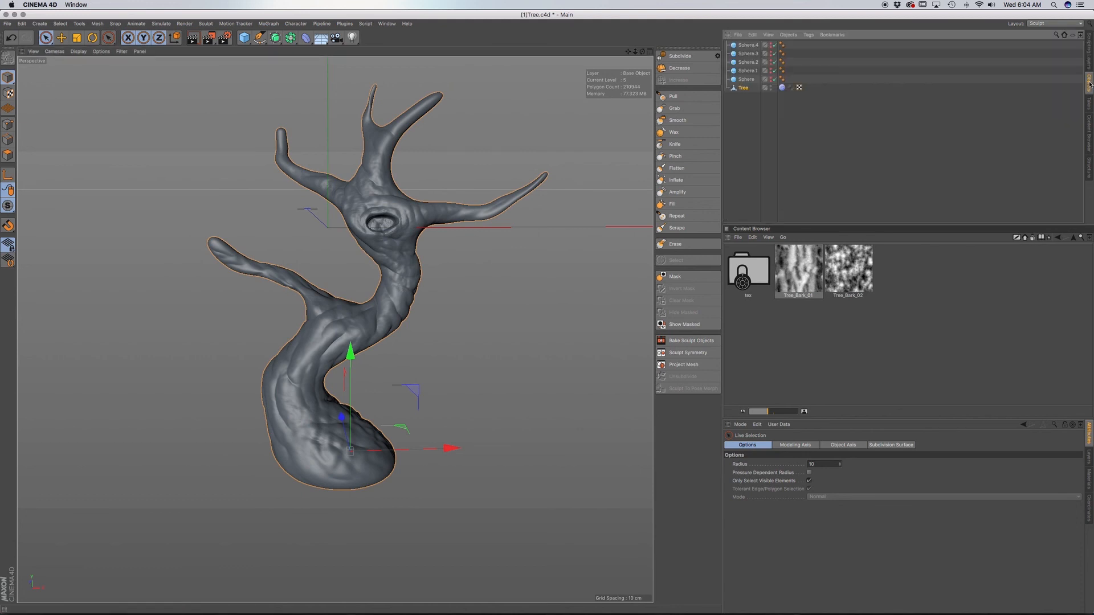
pyautogui.click(772, 78)
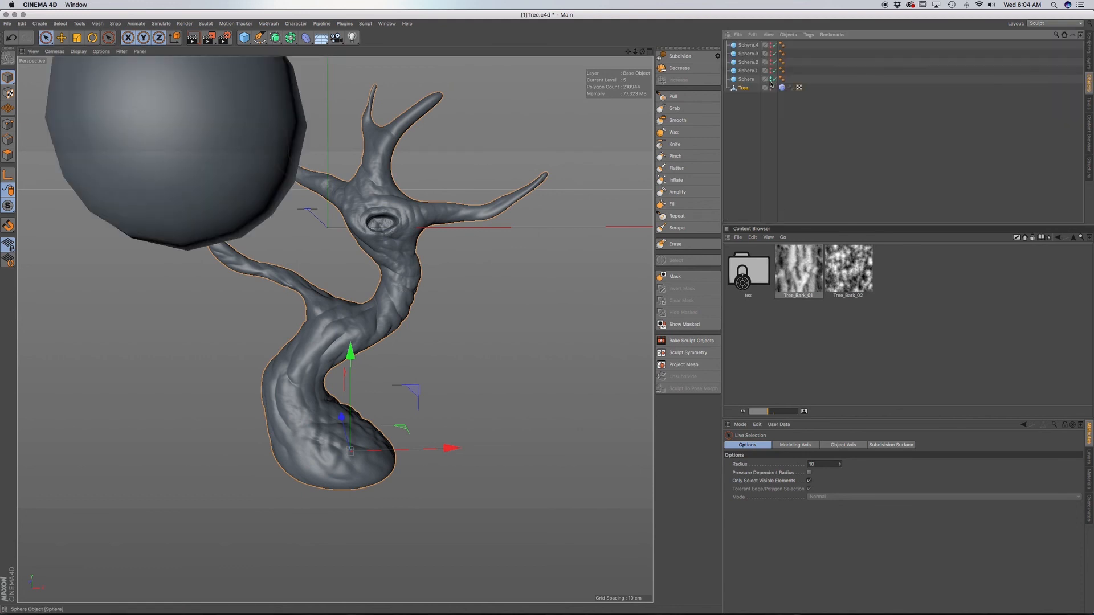
pyautogui.click(772, 79)
pyautogui.click(771, 79)
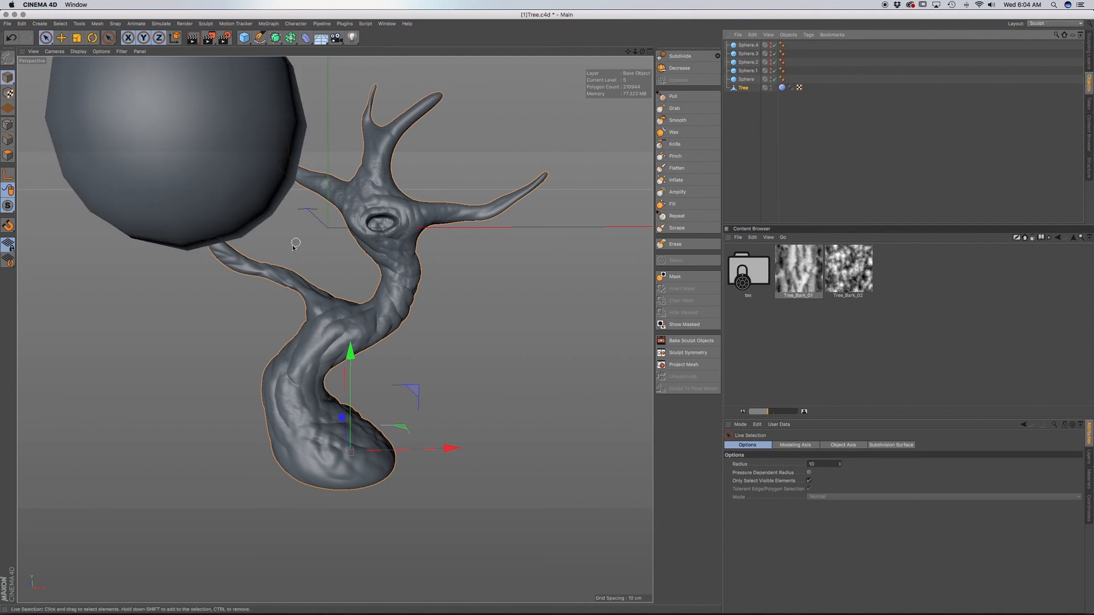
# Select the Sphere above the tree's branches and convert it to an editable polygon object.
pyautogui.keyDown('alt'); pyautogui.moveTo(238, 172); pyautogui.dragTo(353, 305, button='middle'); pyautogui.keyUp('alt')
pyautogui.moveTo(349, 303)
pyautogui.keyDown('alt'); pyautogui.mouseDown()
pyautogui.moveTo(285, 277)
pyautogui.moveTo(348, 299)
pyautogui.mouseUp(); pyautogui.keyUp('alt')
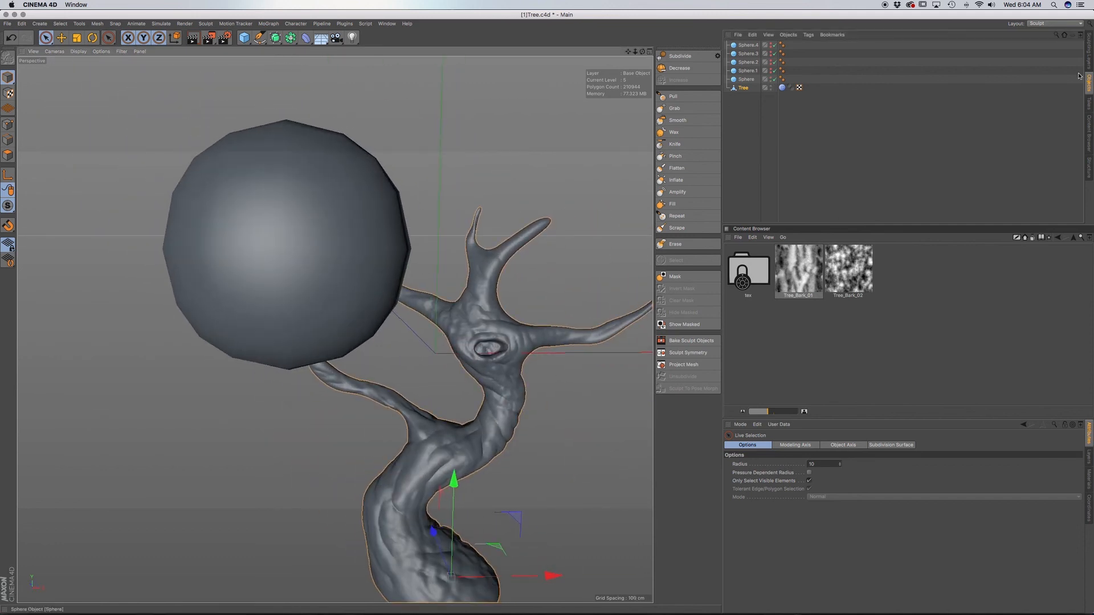
pyautogui.click(1089, 51)
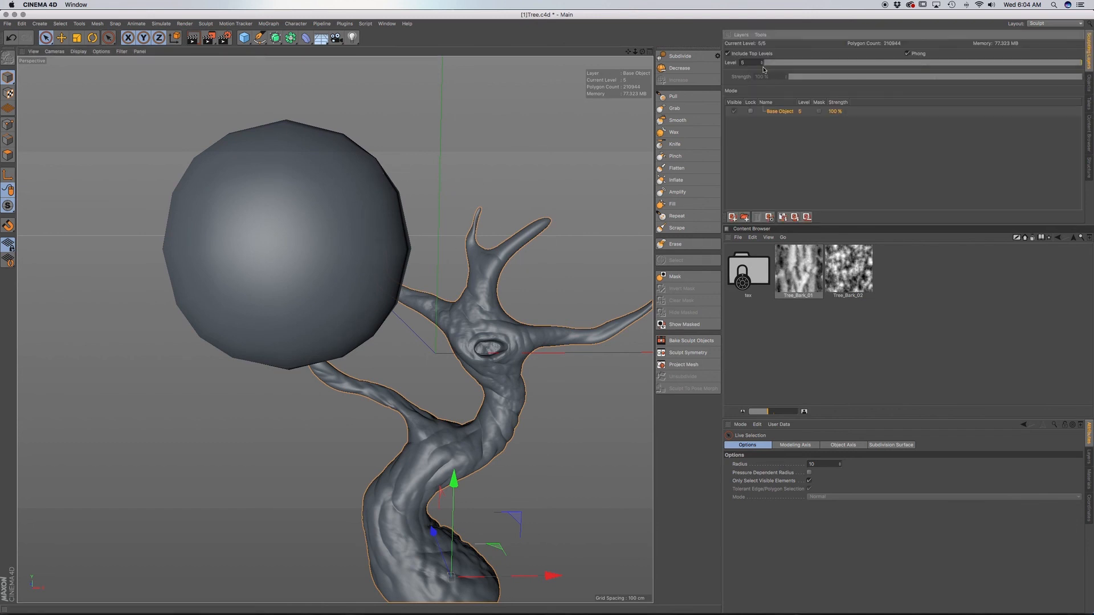
pyautogui.click(1088, 84)
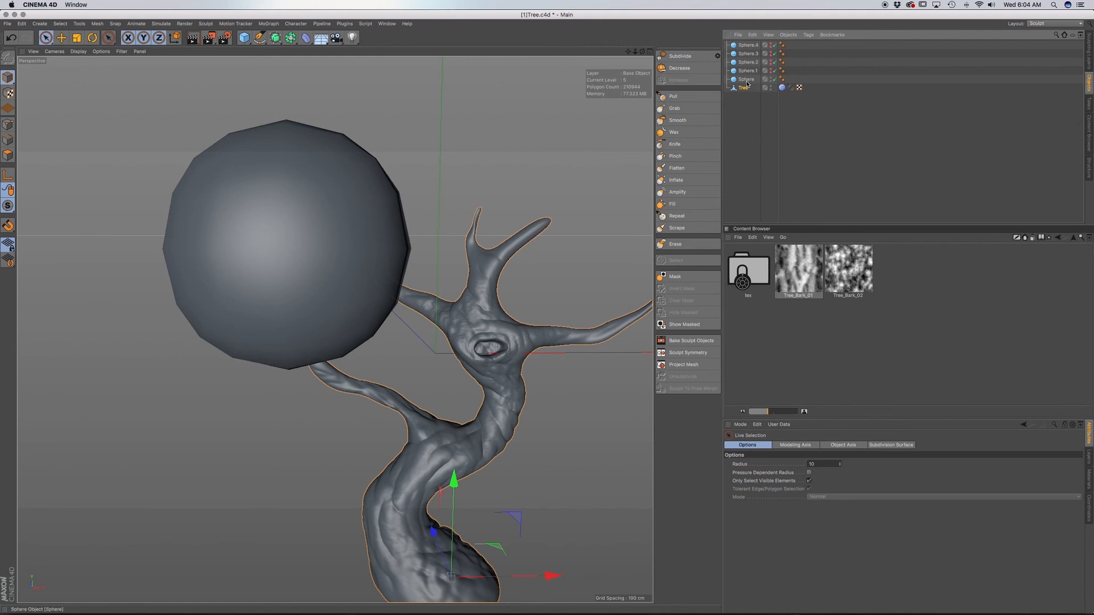
pyautogui.click(747, 80)
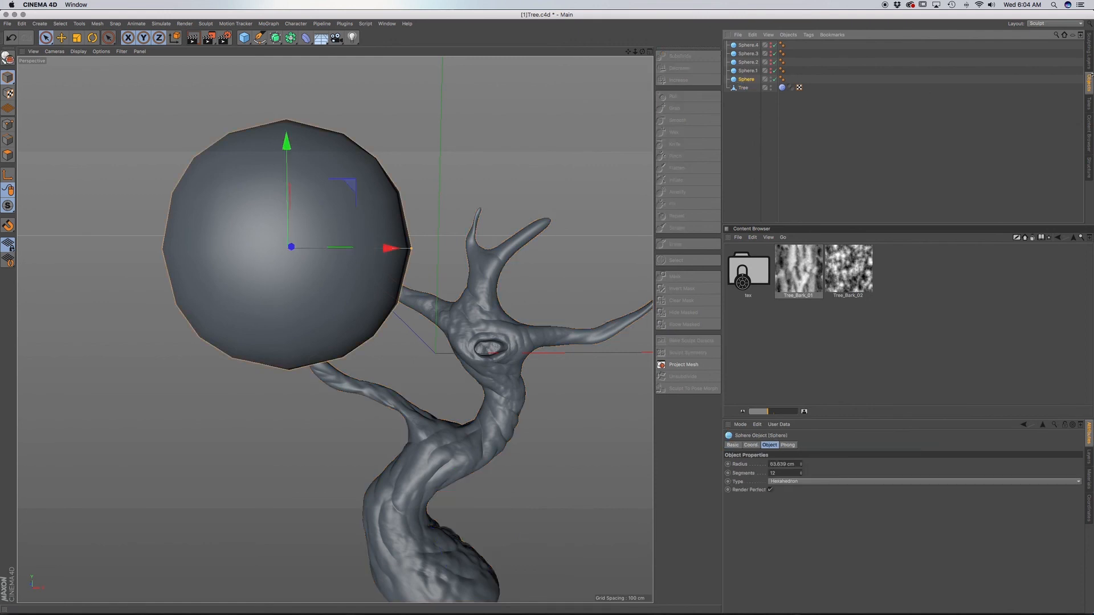
pyautogui.click(1090, 51)
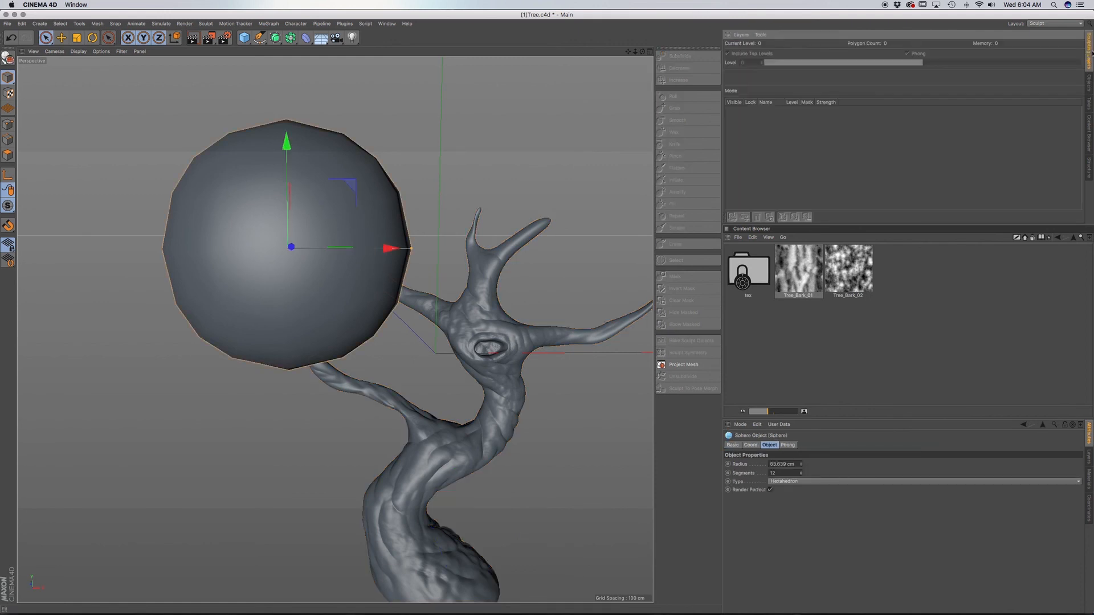
pyautogui.click(1090, 83)
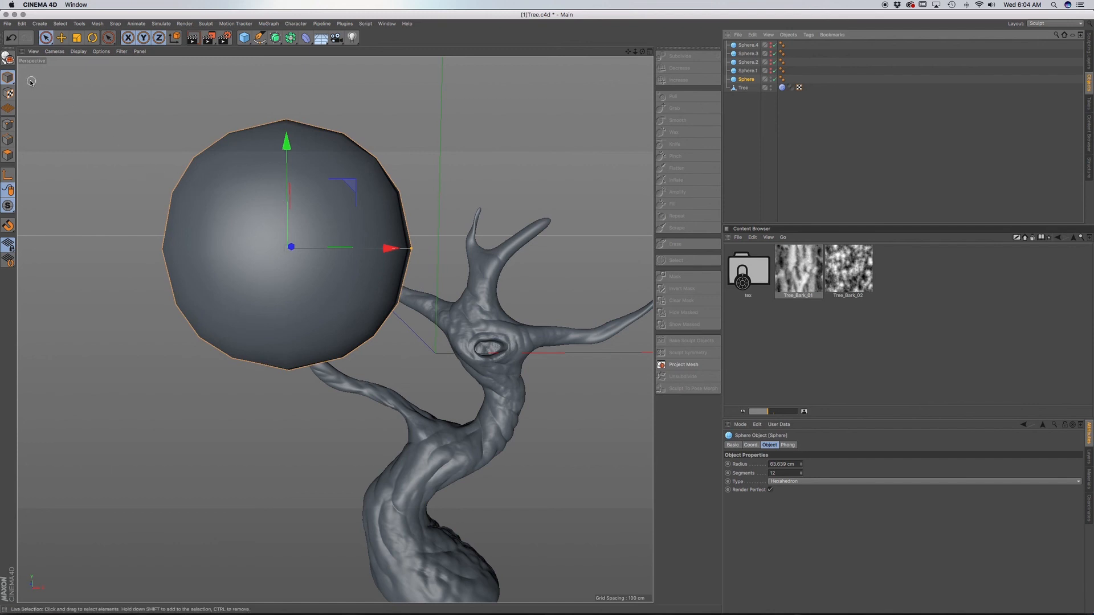
pyautogui.click(8, 58)
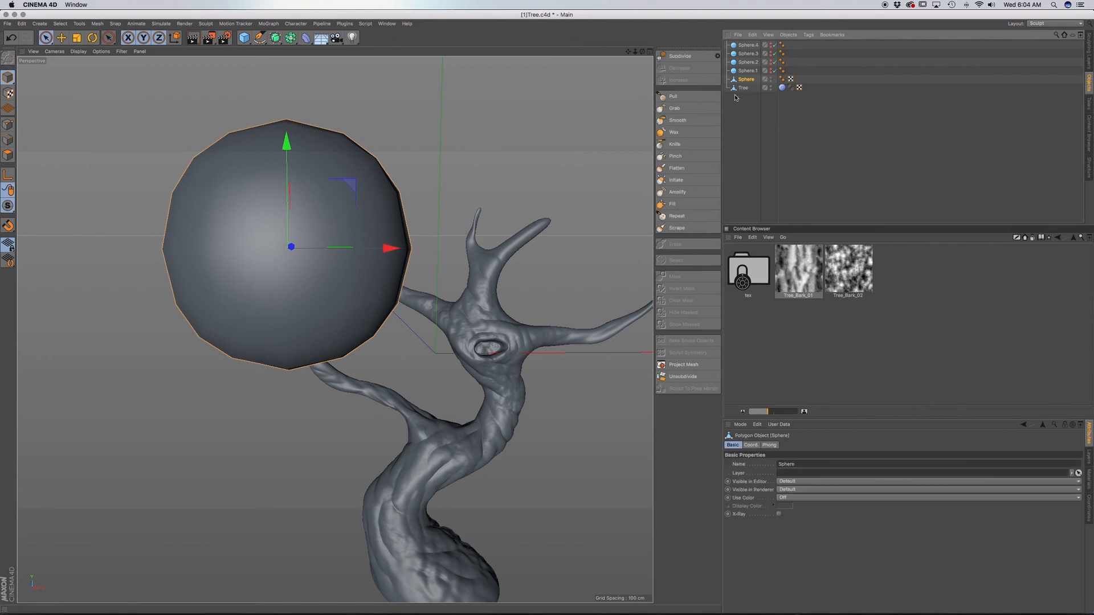
# Turn the converted sphere into a sculpt object at subdivision level 0.
pyautogui.click(1090, 49)
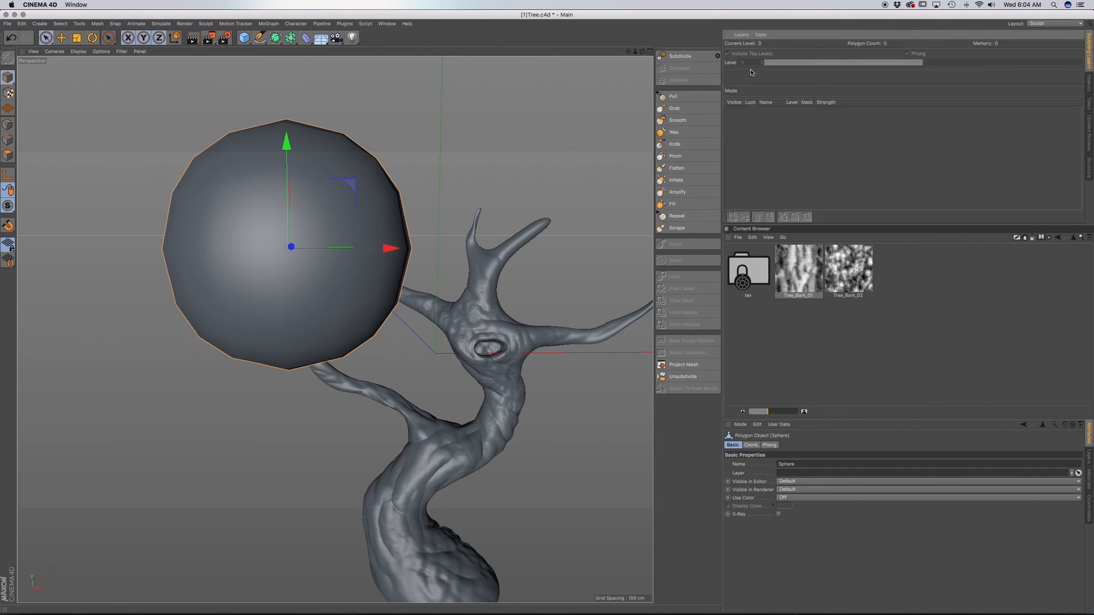
pyautogui.click(679, 56)
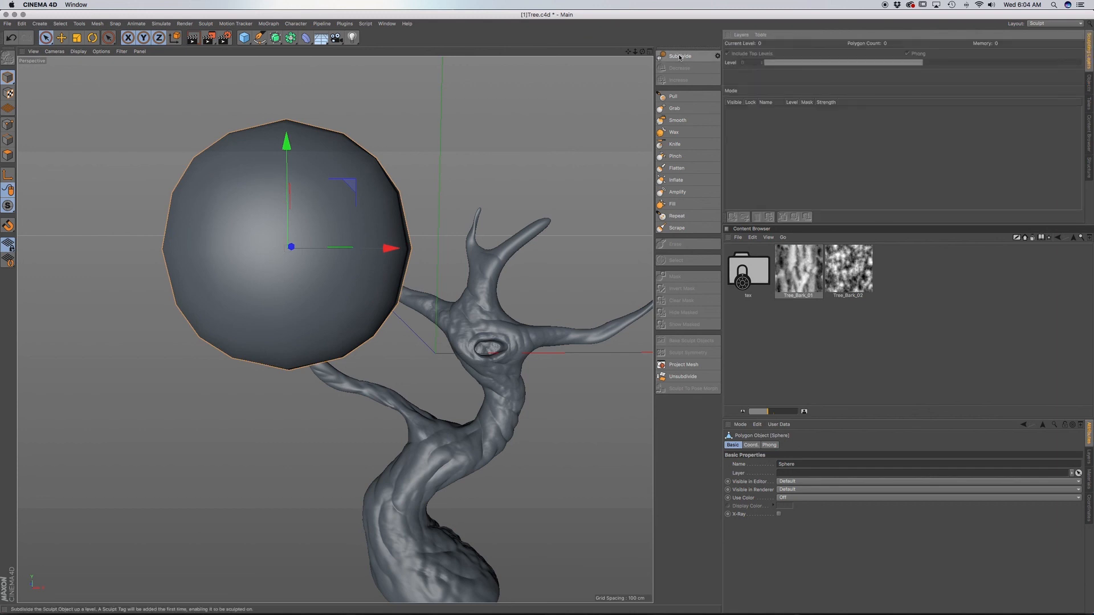
pyautogui.click(1089, 80)
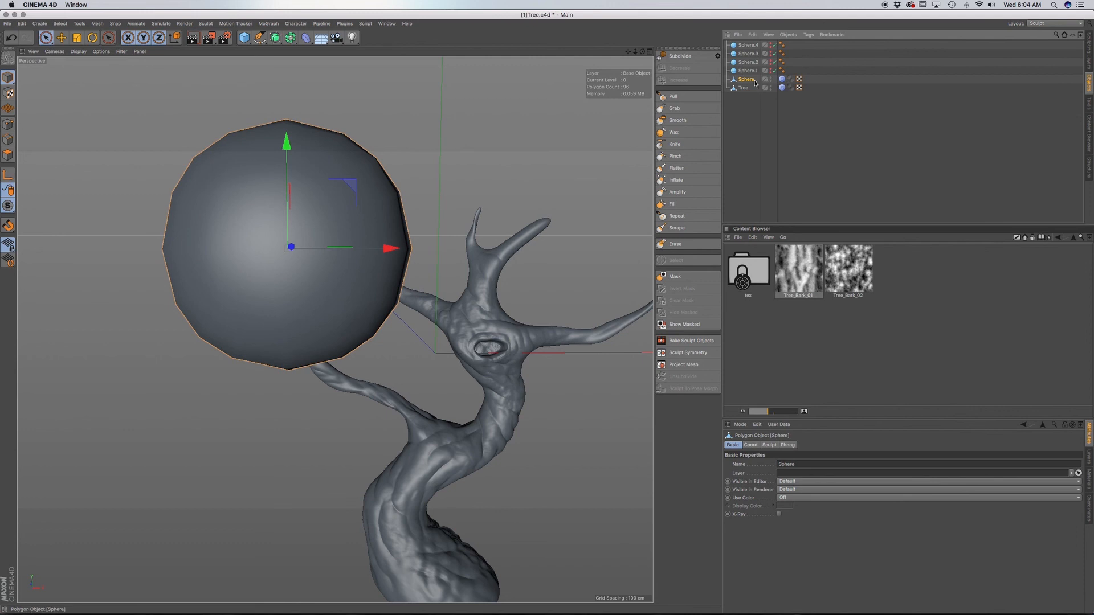
pyautogui.click(782, 80)
pyautogui.click(747, 80)
pyautogui.click(1090, 54)
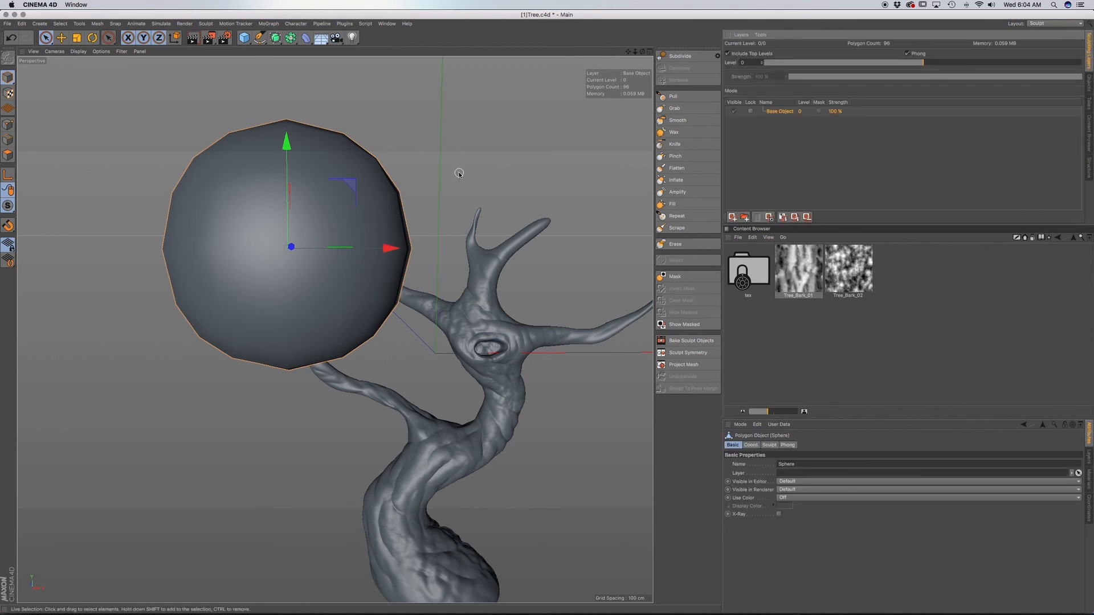
# Subdivide the sphere's sculpt mesh to level 2.
pyautogui.keyDown('alt'); pyautogui.moveTo(335, 326); pyautogui.dragTo(370, 339, button='middle'); pyautogui.keyUp('alt')
pyautogui.keyDown('alt'); pyautogui.moveTo(371, 338); pyautogui.dragTo(350, 306); pyautogui.keyUp('alt')
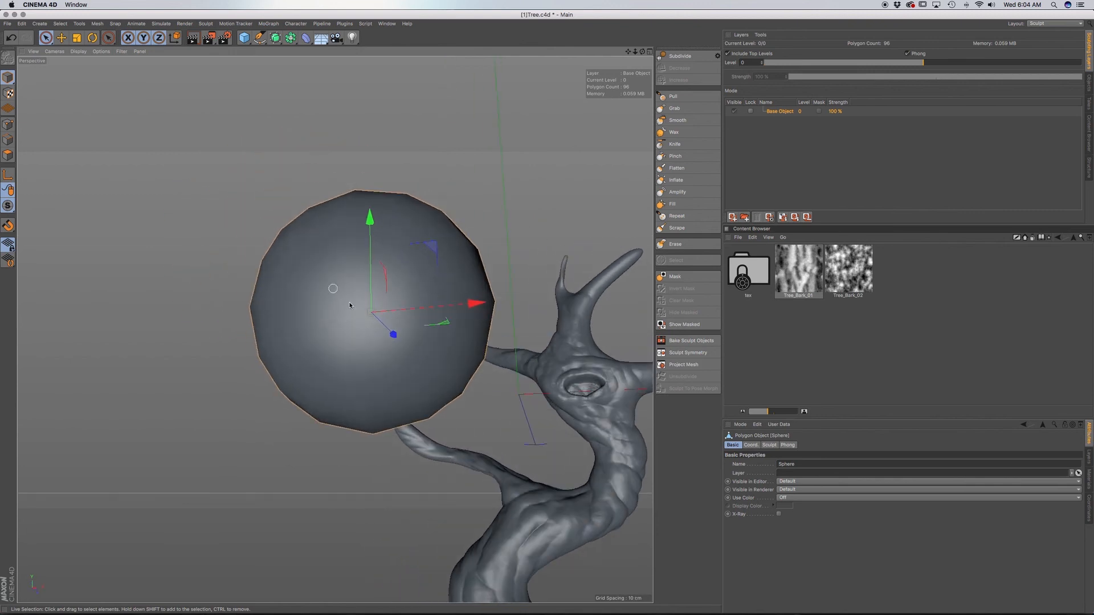
pyautogui.keyDown('alt'); pyautogui.moveTo(335, 329); pyautogui.dragTo(350, 355, button='middle'); pyautogui.keyUp('alt')
pyautogui.keyDown('alt'); pyautogui.moveTo(389, 355); pyautogui.dragTo(413, 378); pyautogui.keyUp('alt')
pyautogui.keyDown('alt'); pyautogui.moveTo(446, 342); pyautogui.dragTo(397, 318, button='middle'); pyautogui.keyUp('alt')
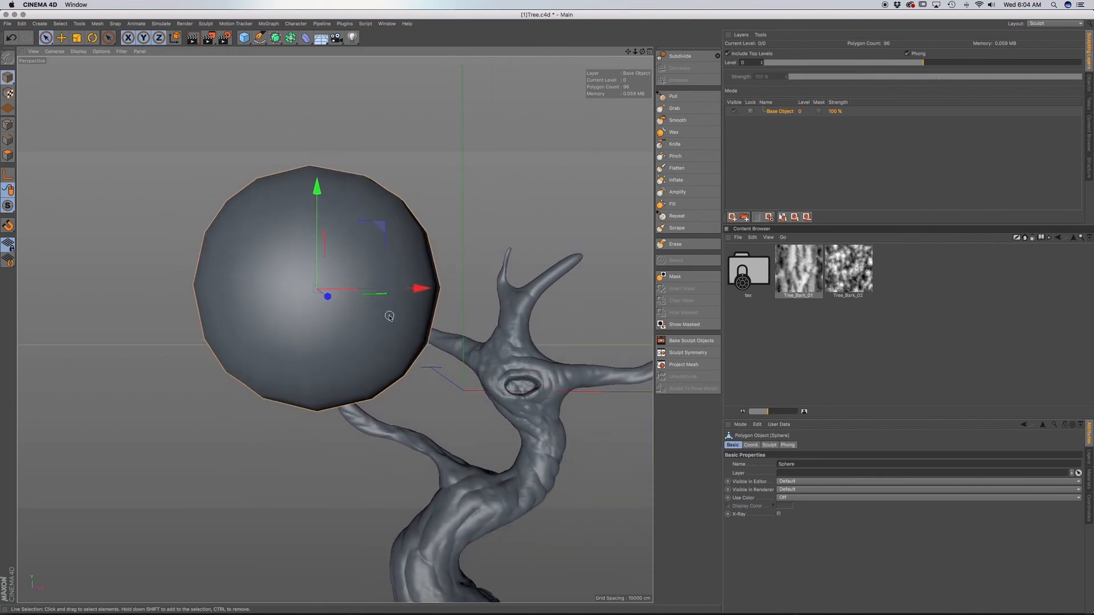
pyautogui.keyDown('alt'); pyautogui.moveTo(389, 316); pyautogui.dragTo(412, 337); pyautogui.keyUp('alt')
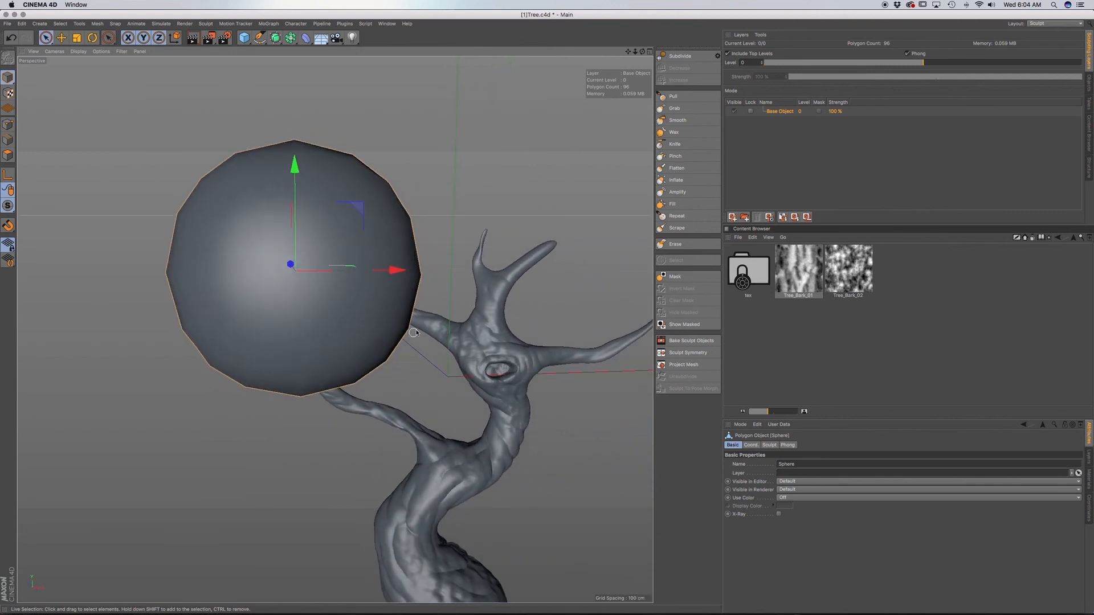
pyautogui.click(694, 59)
pyautogui.click(693, 60)
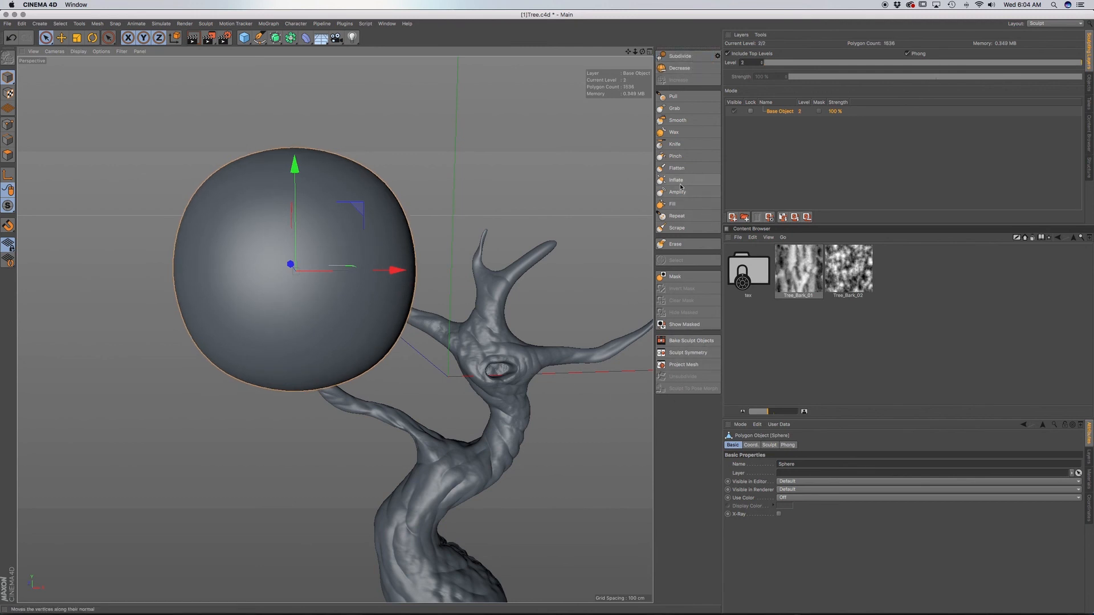
# Subdivide the sphere to level 4 and set up the Knife brush with size 50 and pressure 10.9%.
pyautogui.click(687, 143)
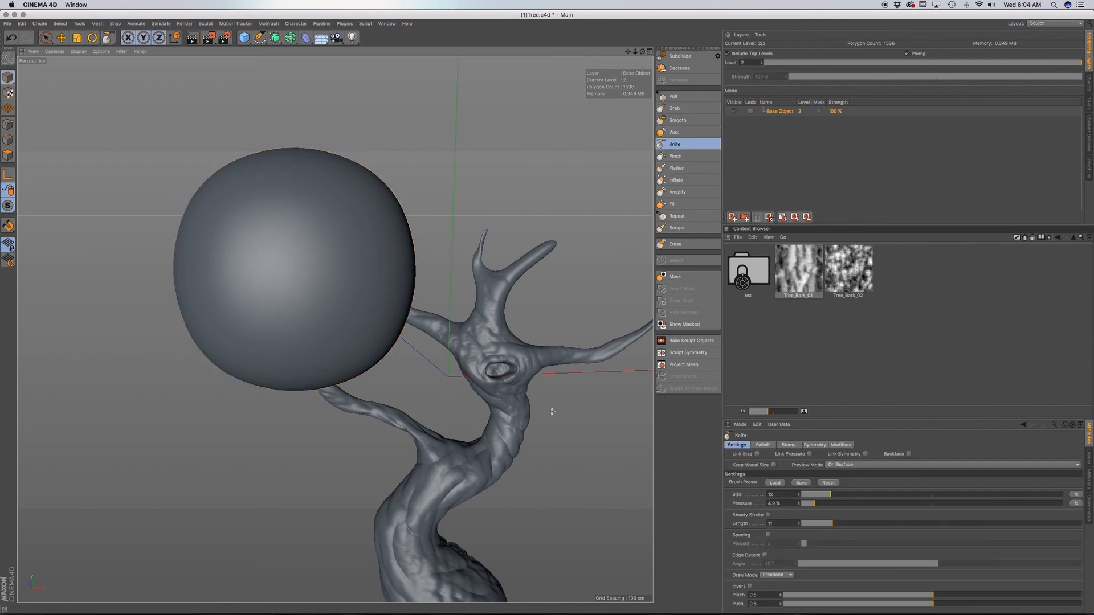
pyautogui.click(842, 495)
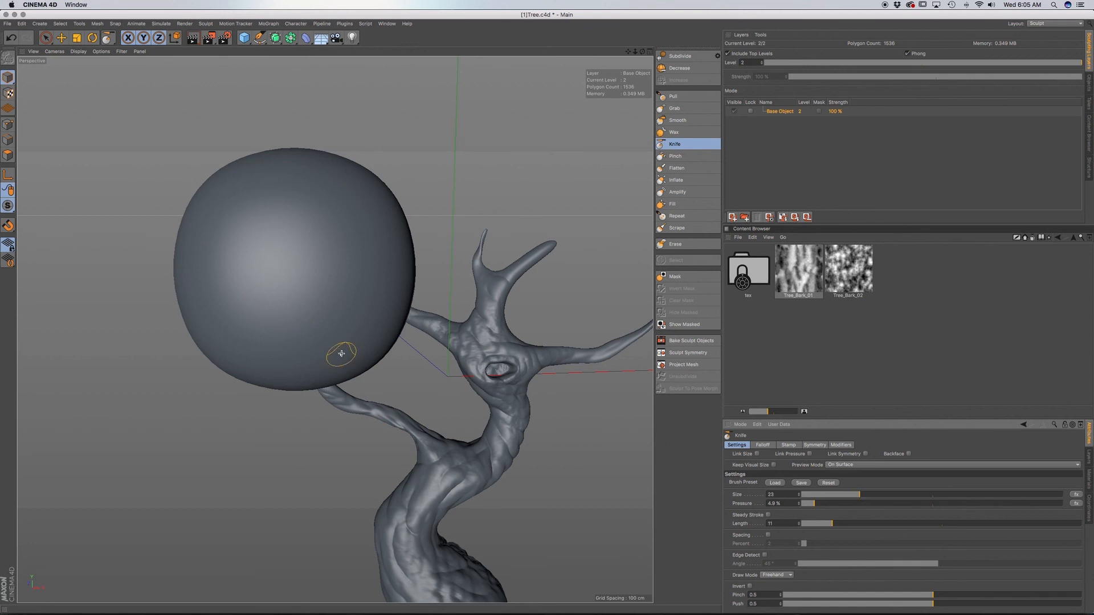
pyautogui.click(903, 495)
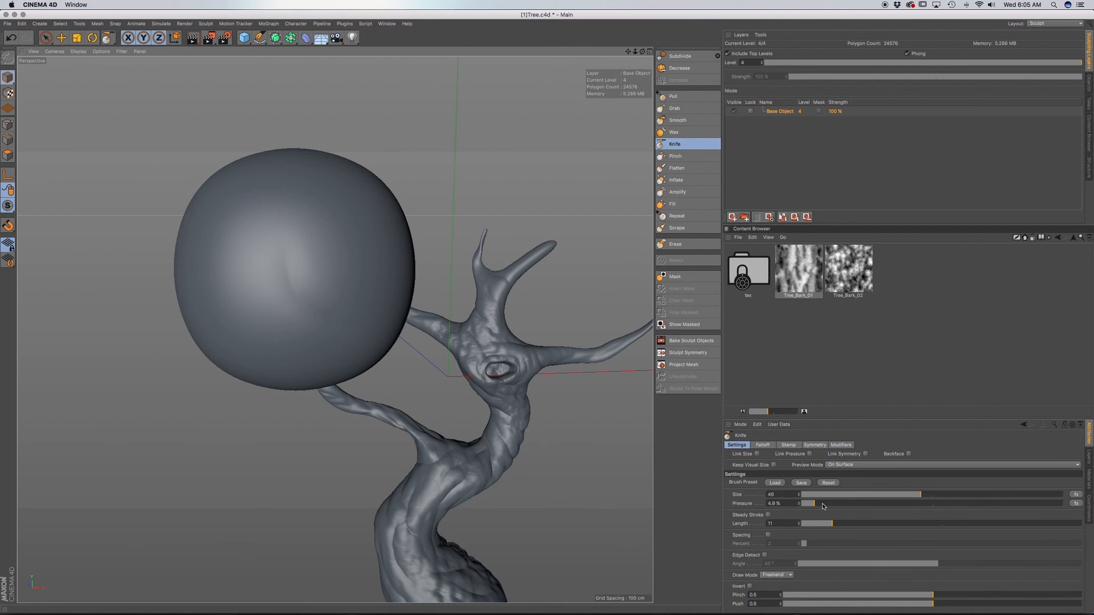
pyautogui.moveTo(823, 506); pyautogui.dragTo(830, 505)
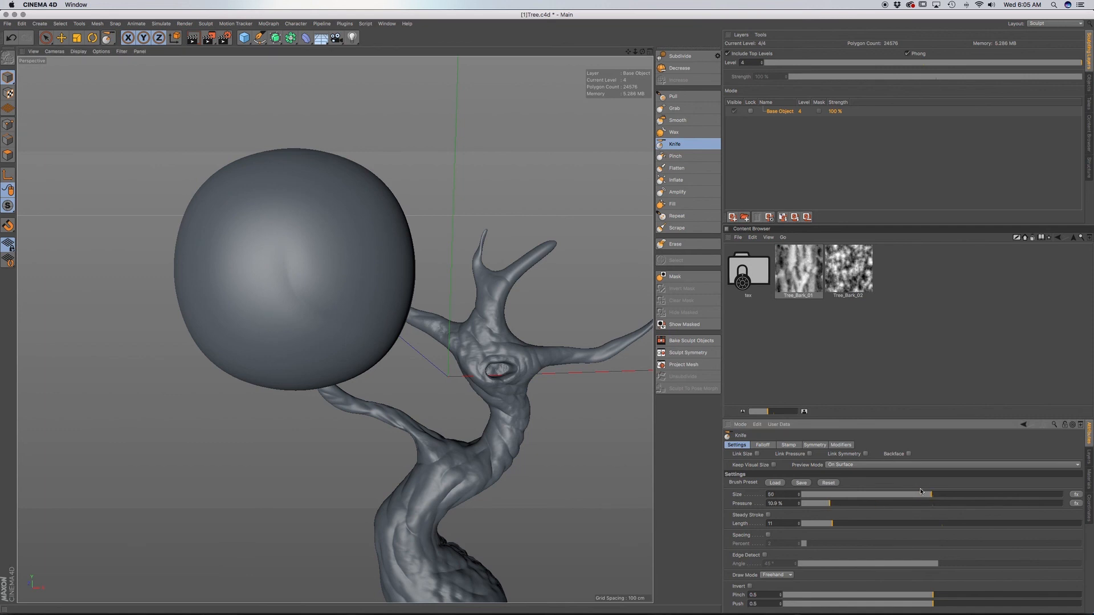
# Carve curved, swirling grooves across the front of the foliage sphere with the Knife brush.
pyautogui.keyDown('alt'); pyautogui.moveTo(310, 319); pyautogui.dragTo(340, 310, button='middle'); pyautogui.keyUp('alt')
pyautogui.keyDown('alt'); pyautogui.moveTo(339, 310); pyautogui.dragTo(374, 280); pyautogui.keyUp('alt')
pyautogui.moveTo(294, 264)
pyautogui.mouseDown()
pyautogui.moveTo(289, 306)
pyautogui.moveTo(344, 335)
pyautogui.moveTo(355, 302)
pyautogui.moveTo(393, 274)
pyautogui.mouseUp()
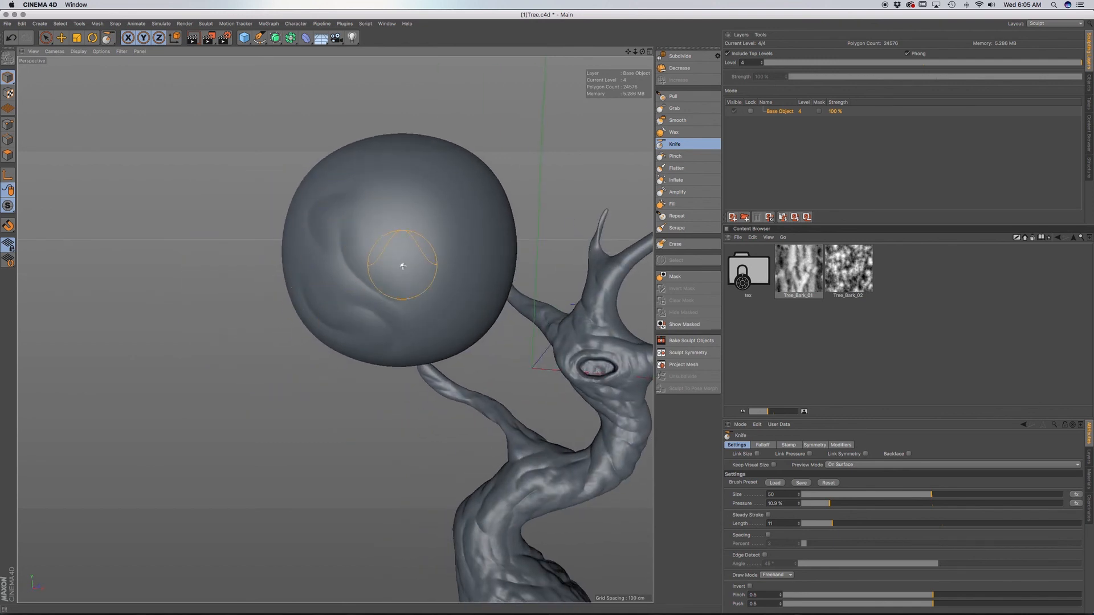
pyautogui.moveTo(407, 270); pyautogui.dragTo(419, 227)
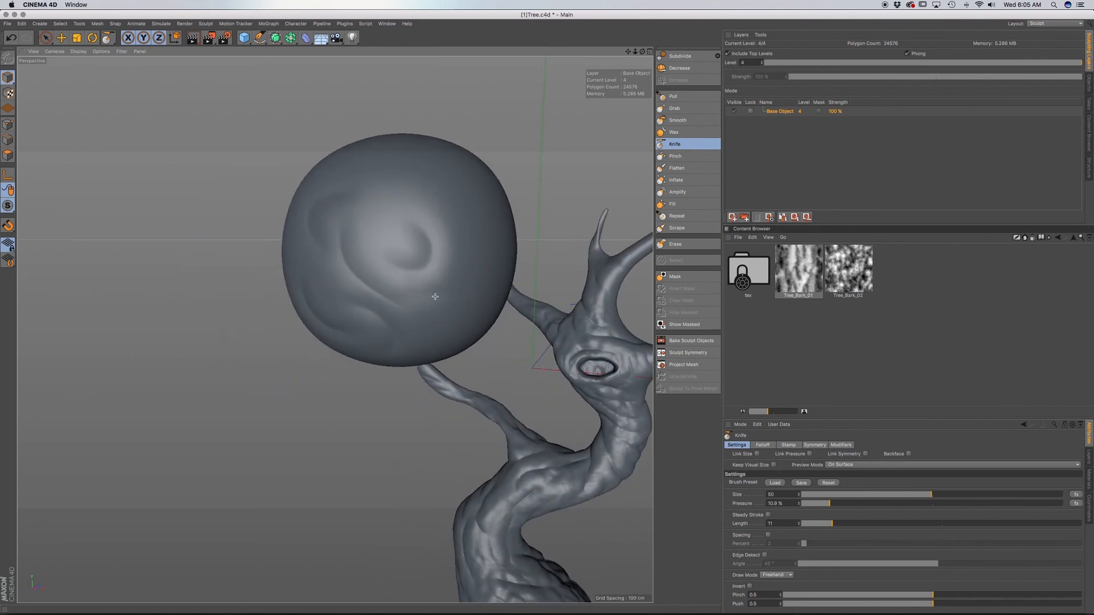
pyautogui.moveTo(418, 334)
pyautogui.keyDown('alt'); pyautogui.mouseDown()
pyautogui.moveTo(447, 281)
pyautogui.moveTo(422, 270)
pyautogui.mouseUp(); pyautogui.keyUp('alt')
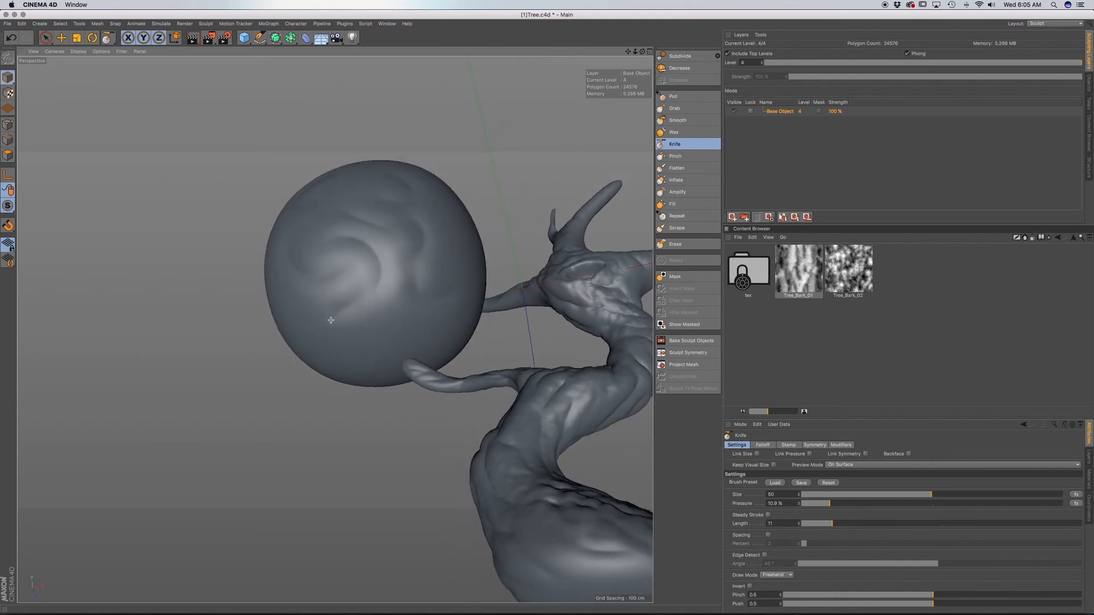
# Extend the curved Knife grooves over the lower part and sides of the foliage sphere.
pyautogui.keyDown('alt'); pyautogui.moveTo(331, 320); pyautogui.dragTo(407, 337); pyautogui.keyUp('alt')
pyautogui.moveTo(310, 289)
pyautogui.mouseDown()
pyautogui.moveTo(260, 235)
pyautogui.moveTo(265, 305)
pyautogui.mouseUp()
pyautogui.moveTo(356, 216)
pyautogui.keyDown('alt'); pyautogui.mouseDown()
pyautogui.moveTo(251, 200)
pyautogui.moveTo(334, 327)
pyautogui.moveTo(366, 235)
pyautogui.mouseUp(); pyautogui.keyUp('alt')
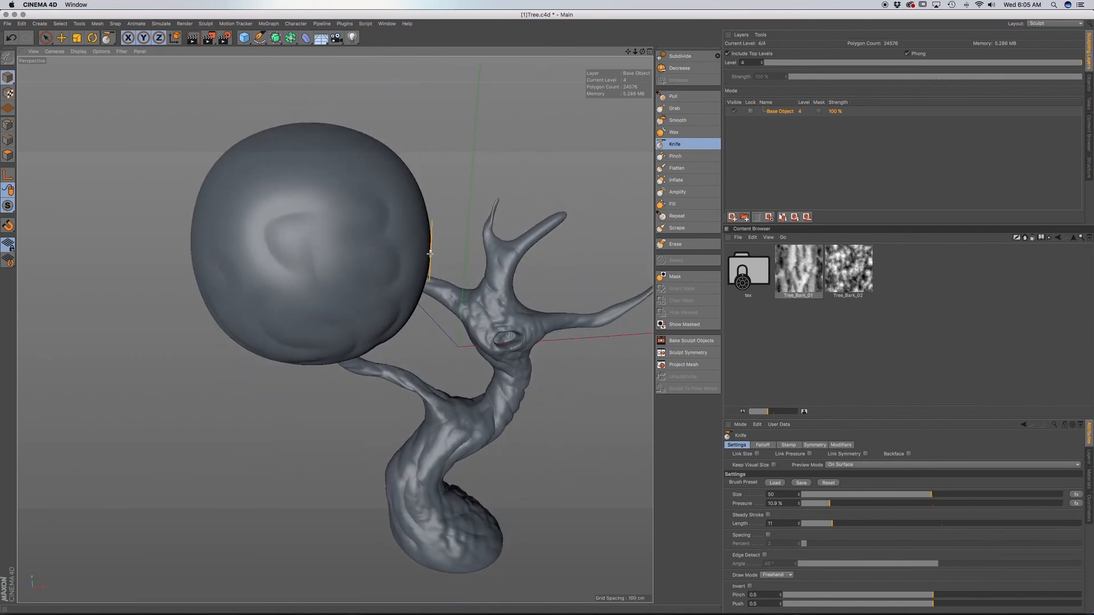
pyautogui.moveTo(430, 253)
pyautogui.keyDown('alt'); pyautogui.mouseDown()
pyautogui.moveTo(403, 276)
pyautogui.moveTo(411, 251)
pyautogui.mouseUp(); pyautogui.keyUp('alt')
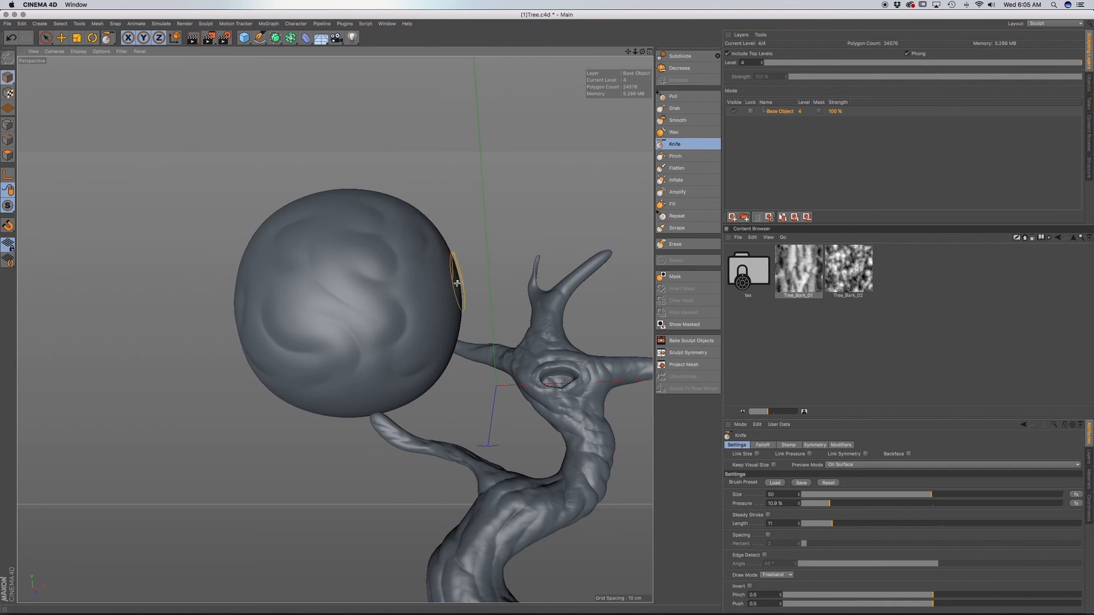
pyautogui.moveTo(457, 284)
pyautogui.keyDown('alt'); pyautogui.mouseDown()
pyautogui.moveTo(398, 327)
pyautogui.moveTo(462, 327)
pyautogui.moveTo(430, 320)
pyautogui.mouseUp(); pyautogui.keyUp('alt')
pyautogui.keyDown('alt'); pyautogui.moveTo(449, 359); pyautogui.dragTo(454, 366); pyautogui.keyUp('alt')
# Pull the foliage sphere's side and underside outward with the Grab brush at size 150.
pyautogui.click(674, 109)
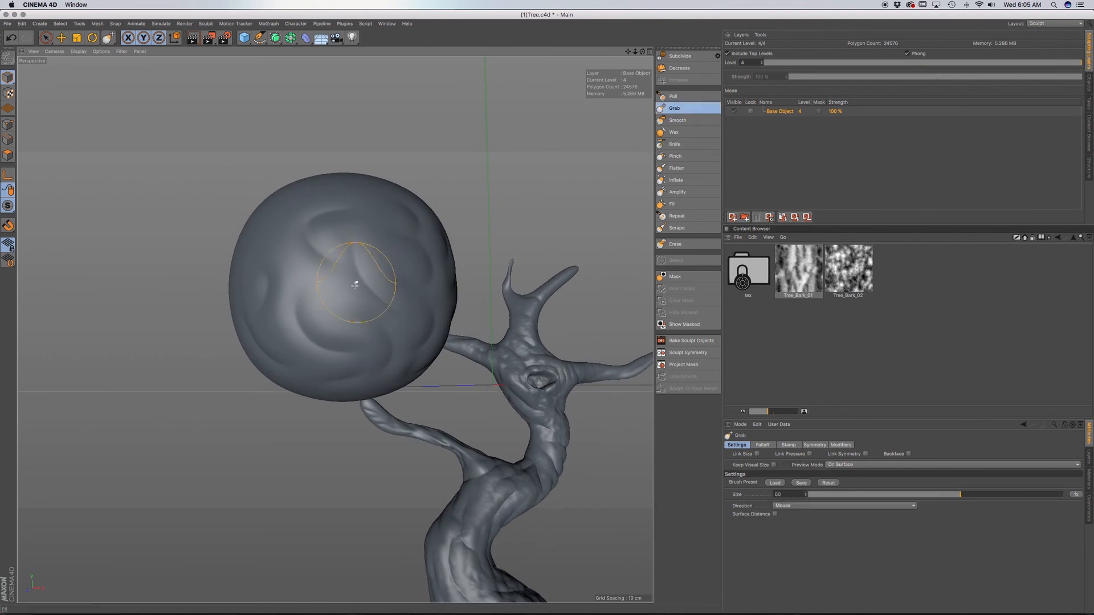
pyautogui.moveTo(975, 496); pyautogui.dragTo(1090, 500)
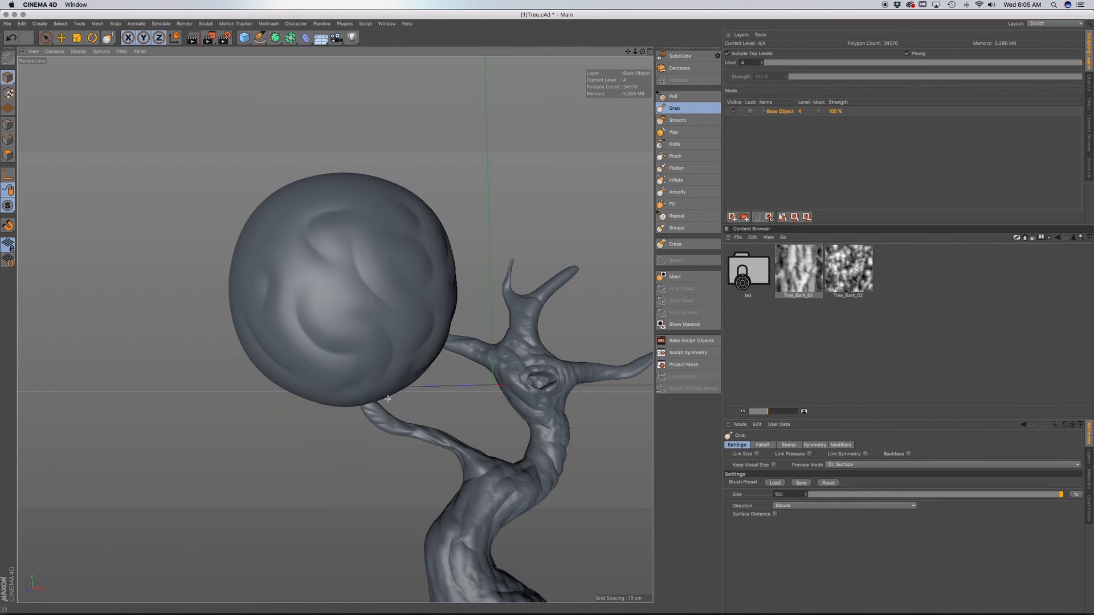
pyautogui.moveTo(432, 307)
pyautogui.keyDown('alt'); pyautogui.mouseDown()
pyautogui.moveTo(394, 316)
pyautogui.moveTo(464, 292)
pyautogui.moveTo(297, 280)
pyautogui.mouseUp(); pyautogui.keyUp('alt')
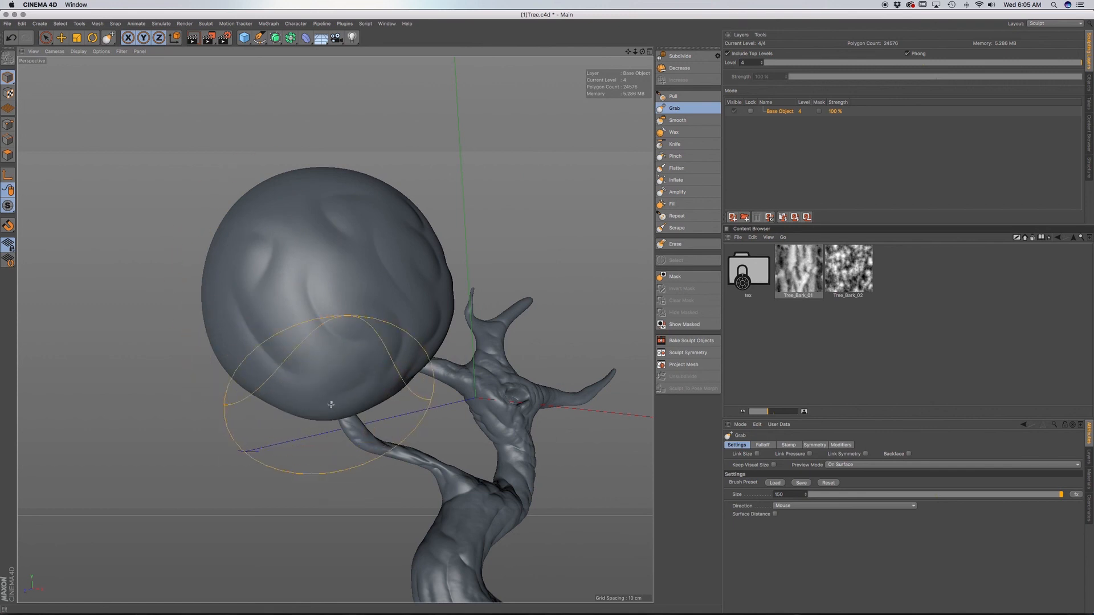
pyautogui.keyDown('alt'); pyautogui.moveTo(332, 403); pyautogui.dragTo(302, 485); pyautogui.keyUp('alt')
pyautogui.moveTo(278, 284)
pyautogui.keyDown('alt'); pyautogui.mouseDown()
pyautogui.moveTo(281, 265)
pyautogui.moveTo(281, 342)
pyautogui.mouseUp(); pyautogui.keyUp('alt')
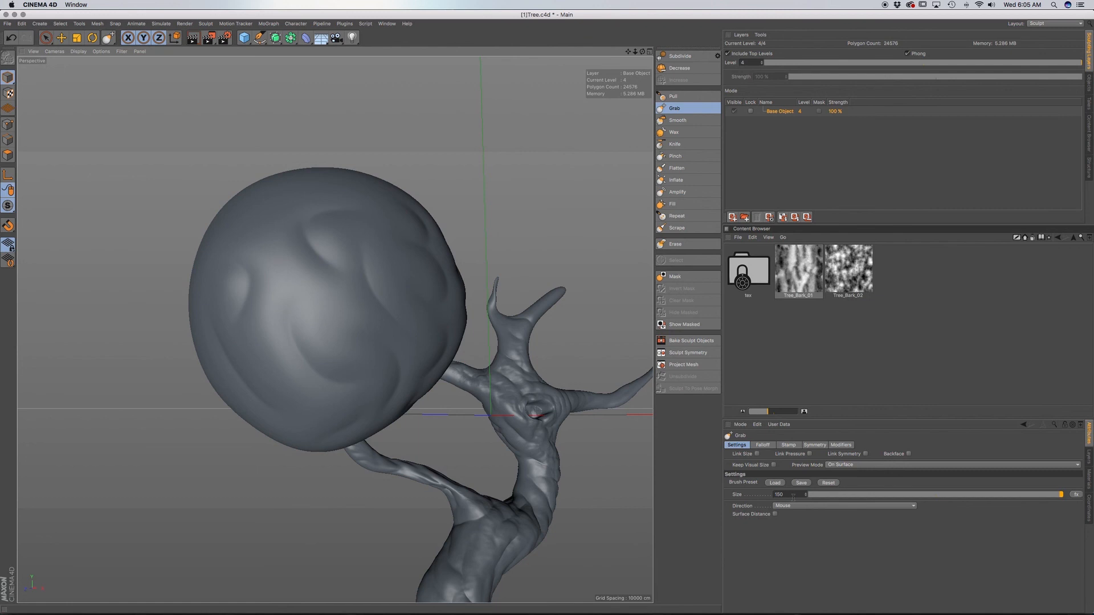
# Set the Grab brush size to 300 and make the foliage sphere's outline broader and more irregular.
pyautogui.moveTo(793, 495); pyautogui.dragTo(765, 495)
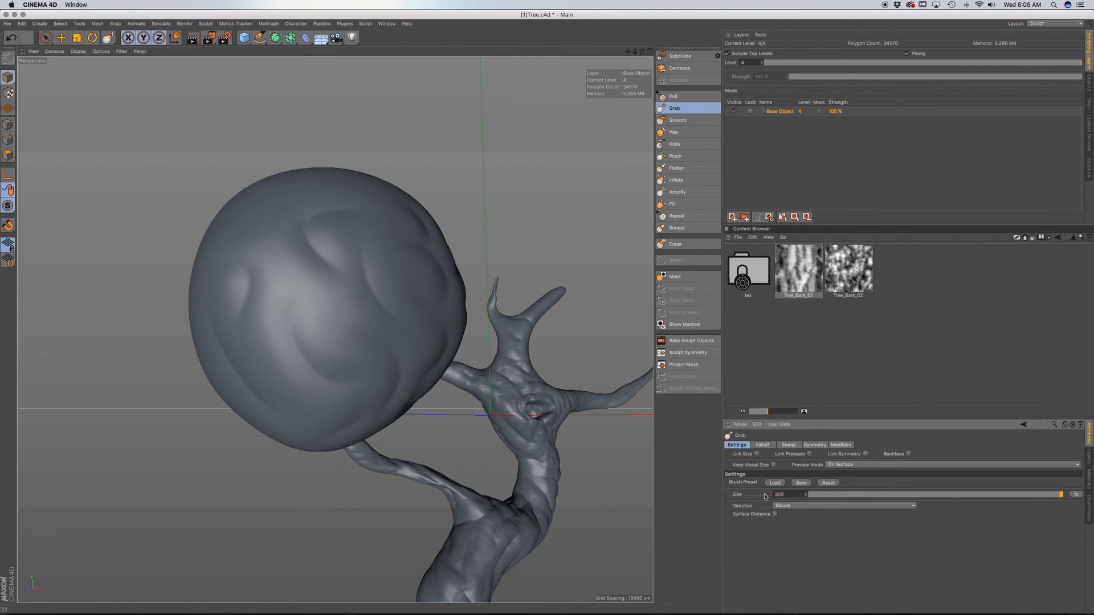
pyautogui.moveTo(254, 335)
pyautogui.keyDown('alt'); pyautogui.mouseDown()
pyautogui.moveTo(222, 330)
pyautogui.moveTo(237, 316)
pyautogui.mouseUp(); pyautogui.keyUp('alt')
pyautogui.moveTo(267, 369); pyautogui.dragTo(263, 373)
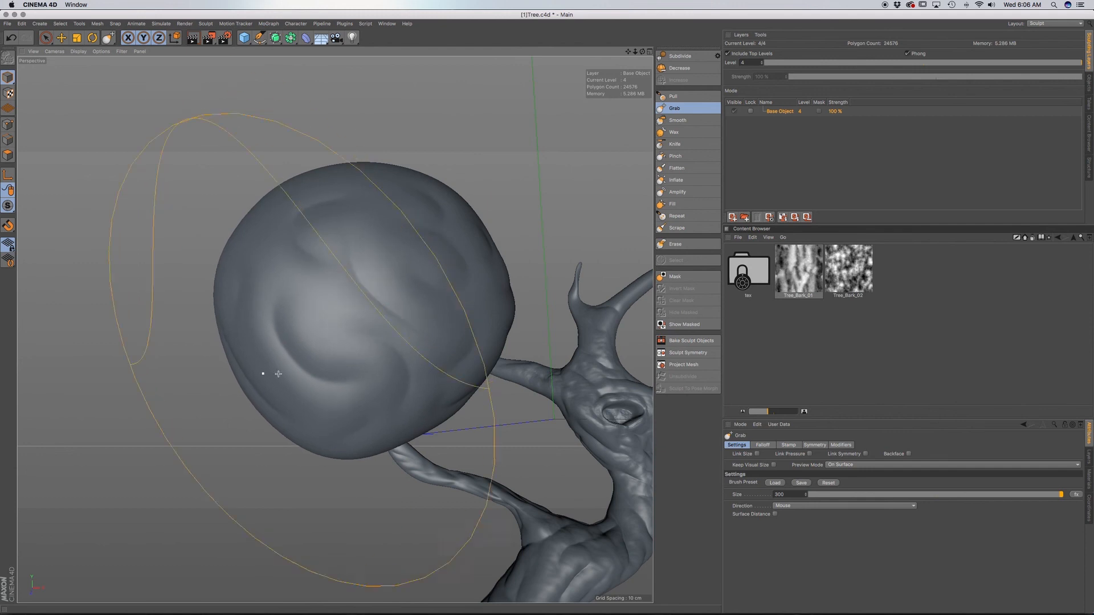
pyautogui.moveTo(464, 359)
pyautogui.keyDown('alt'); pyautogui.mouseDown()
pyautogui.moveTo(450, 317)
pyautogui.moveTo(457, 350)
pyautogui.mouseUp(); pyautogui.keyUp('alt')
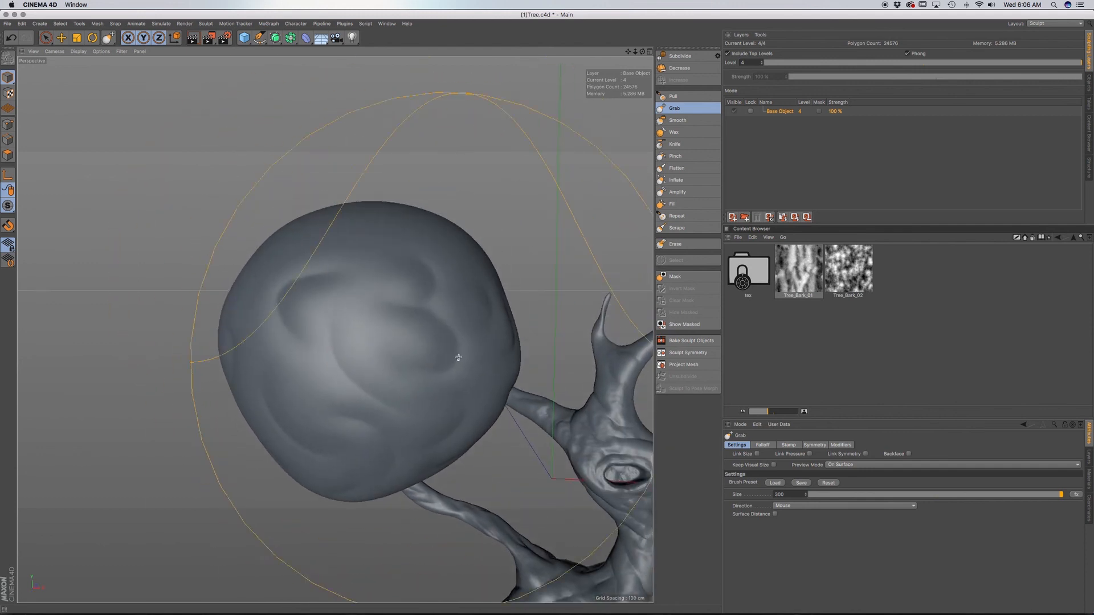
pyautogui.moveTo(476, 312); pyautogui.dragTo(484, 308)
pyautogui.moveTo(317, 284); pyautogui.dragTo(309, 256)
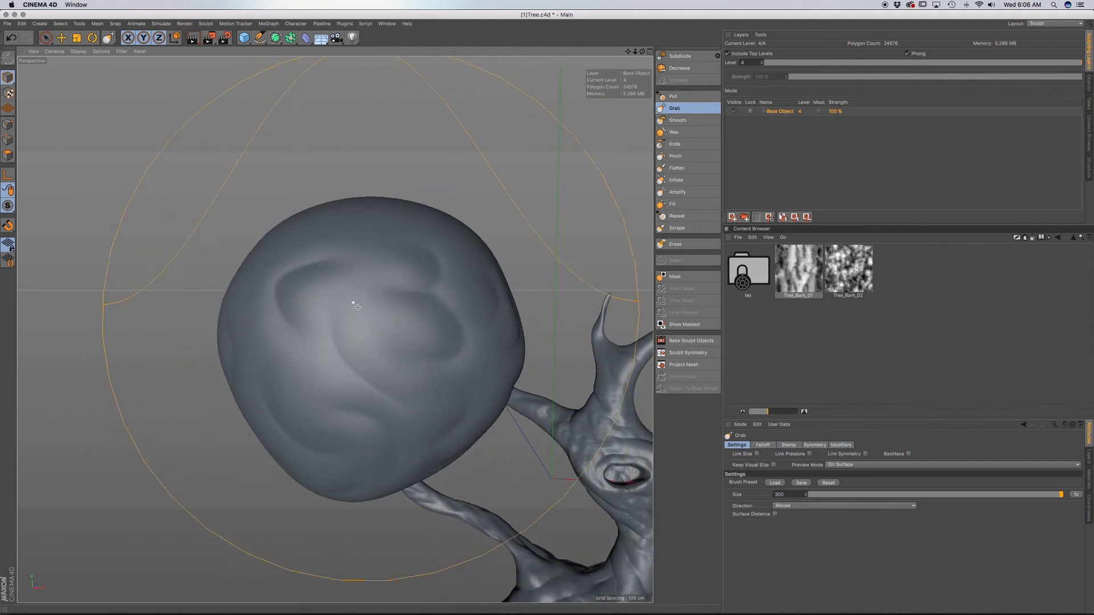
# Refine the foliage sphere's overall shape from the front and the side with broad Grab strokes.
pyautogui.moveTo(359, 308)
pyautogui.keyDown('alt'); pyautogui.mouseDown()
pyautogui.moveTo(312, 327)
pyautogui.moveTo(502, 334)
pyautogui.mouseUp(); pyautogui.keyUp('alt')
pyautogui.moveTo(557, 367); pyautogui.dragTo(541, 378)
pyautogui.moveTo(547, 269)
pyautogui.mouseDown()
pyautogui.moveTo(427, 293)
pyautogui.moveTo(405, 281)
pyautogui.moveTo(395, 300)
pyautogui.moveTo(298, 346)
pyautogui.mouseUp()
pyautogui.keyDown('alt'); pyautogui.moveTo(298, 347); pyautogui.dragTo(300, 358, button='right'); pyautogui.keyUp('alt')
pyautogui.keyDown('alt'); pyautogui.moveTo(300, 358); pyautogui.dragTo(348, 317, button='middle'); pyautogui.keyUp('alt')
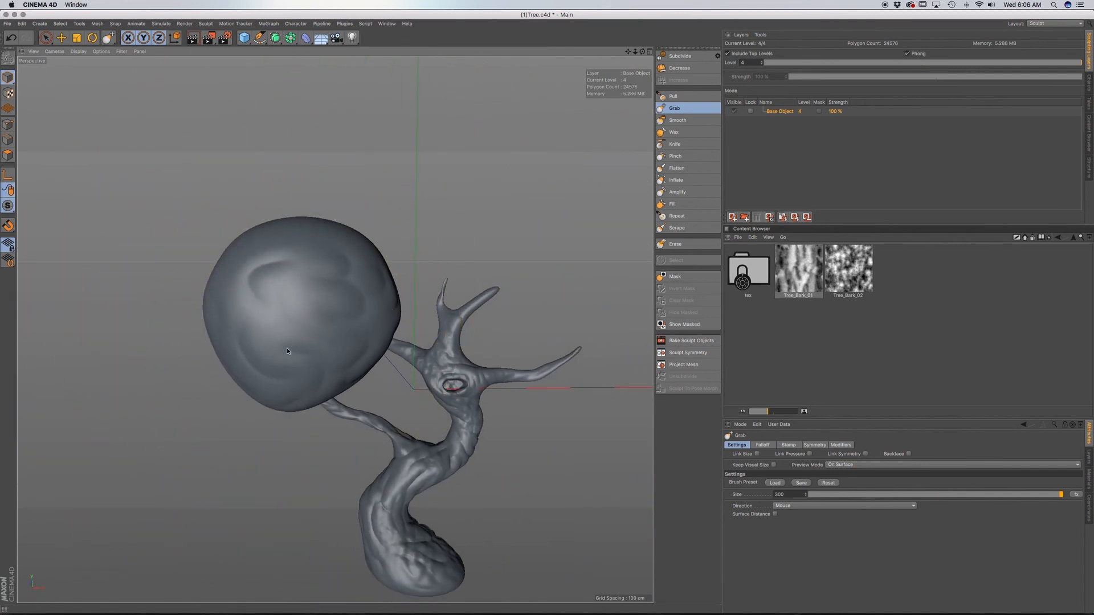
pyautogui.moveTo(370, 370); pyautogui.dragTo(367, 365)
pyautogui.moveTo(391, 315); pyautogui.dragTo(386, 316)
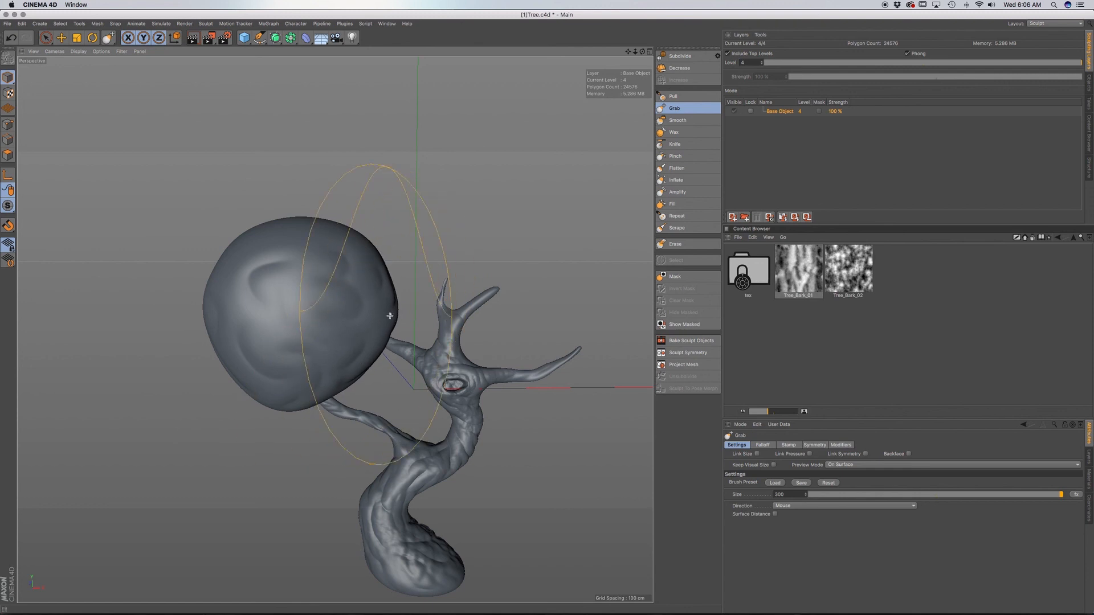
pyautogui.moveTo(251, 384)
pyautogui.keyDown('alt'); pyautogui.mouseDown()
pyautogui.moveTo(281, 359)
pyautogui.moveTo(264, 361)
pyautogui.moveTo(308, 358)
pyautogui.mouseUp(); pyautogui.keyUp('alt')
pyautogui.moveTo(110, 347); pyautogui.dragTo(103, 349)
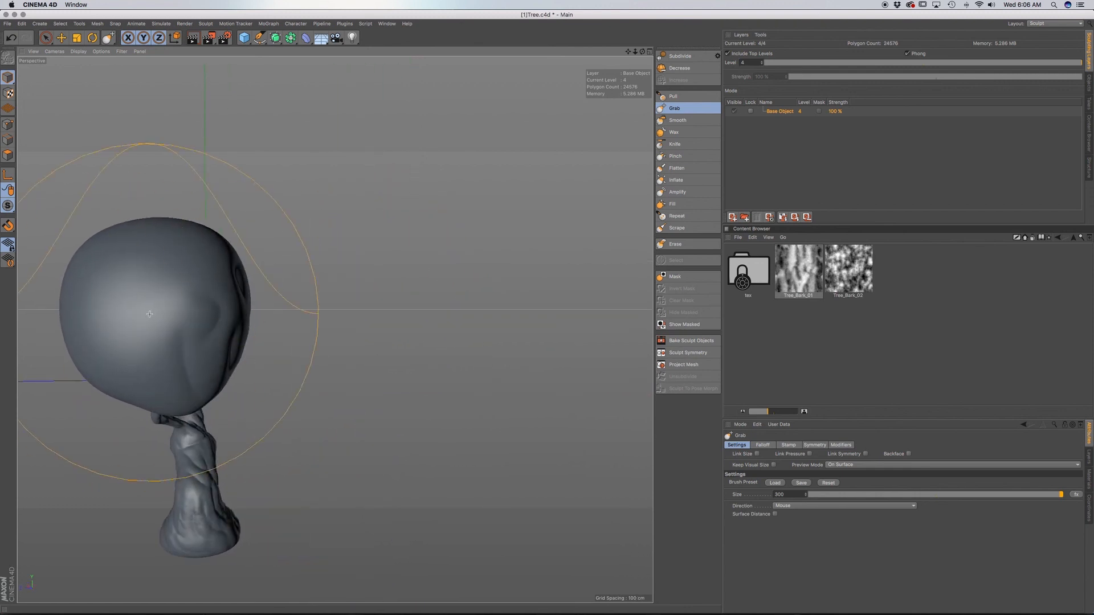
# Carve curved Knife grooves into the smooth lower back of the foliage sphere with brush size 50 and 10.9% pressure.
pyautogui.moveTo(166, 326)
pyautogui.keyDown('alt'); pyautogui.mouseDown()
pyautogui.moveTo(145, 330)
pyautogui.moveTo(407, 300)
pyautogui.mouseUp(); pyautogui.keyUp('alt')
pyautogui.keyDown('alt'); pyautogui.moveTo(306, 358); pyautogui.dragTo(374, 325); pyautogui.keyUp('alt')
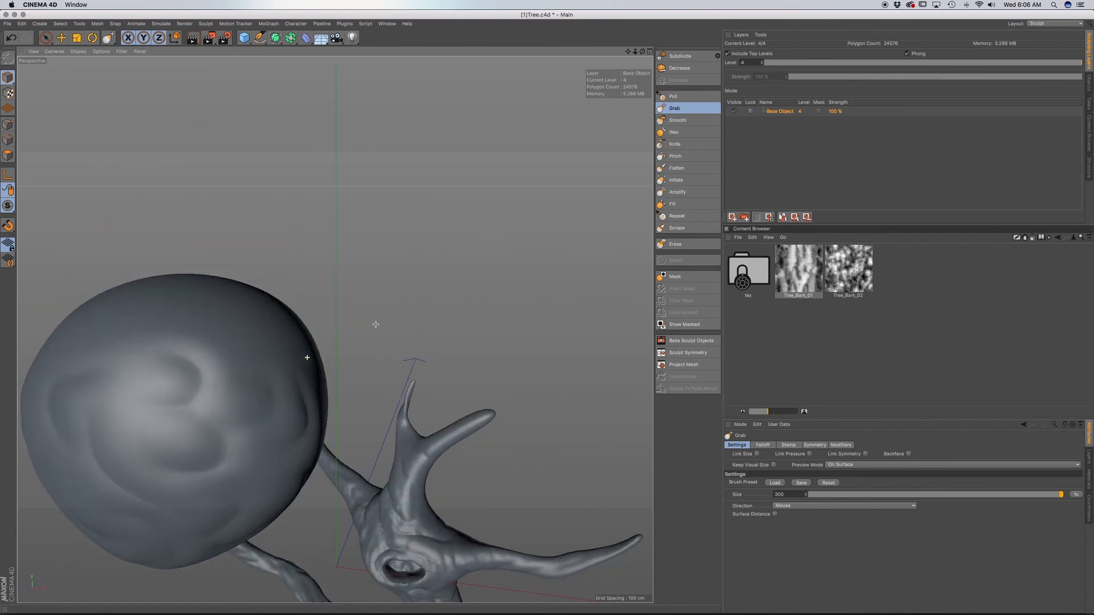
pyautogui.keyDown('alt'); pyautogui.moveTo(276, 375); pyautogui.dragTo(344, 340, button='middle'); pyautogui.keyUp('alt')
pyautogui.keyDown('alt'); pyautogui.moveTo(343, 341); pyautogui.dragTo(374, 359); pyautogui.keyUp('alt')
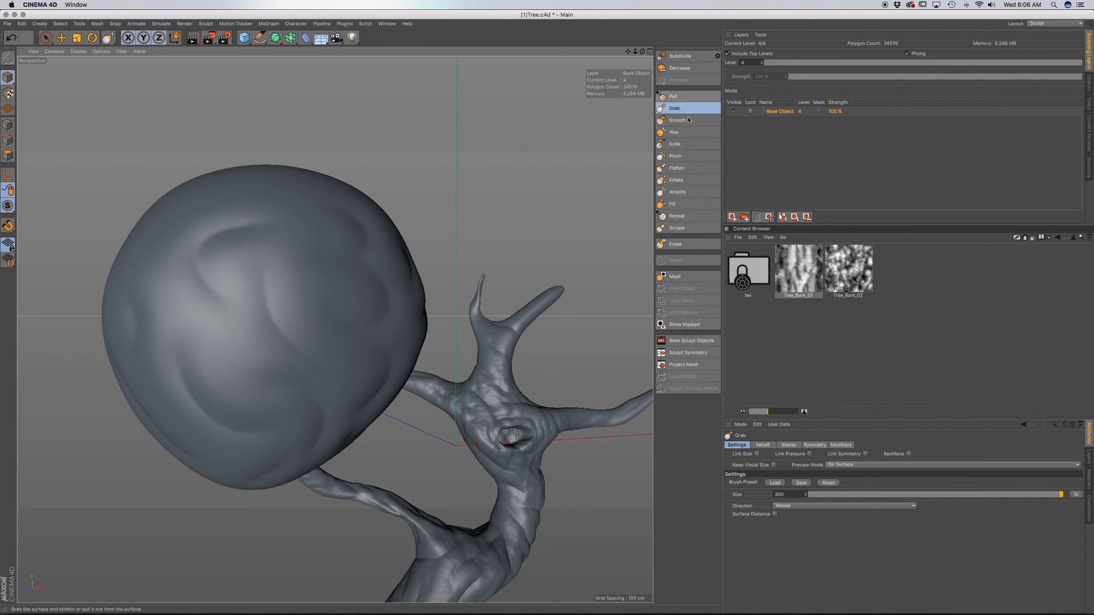
pyautogui.click(682, 144)
pyautogui.keyDown('alt'); pyautogui.moveTo(344, 326); pyautogui.dragTo(349, 329); pyautogui.keyUp('alt')
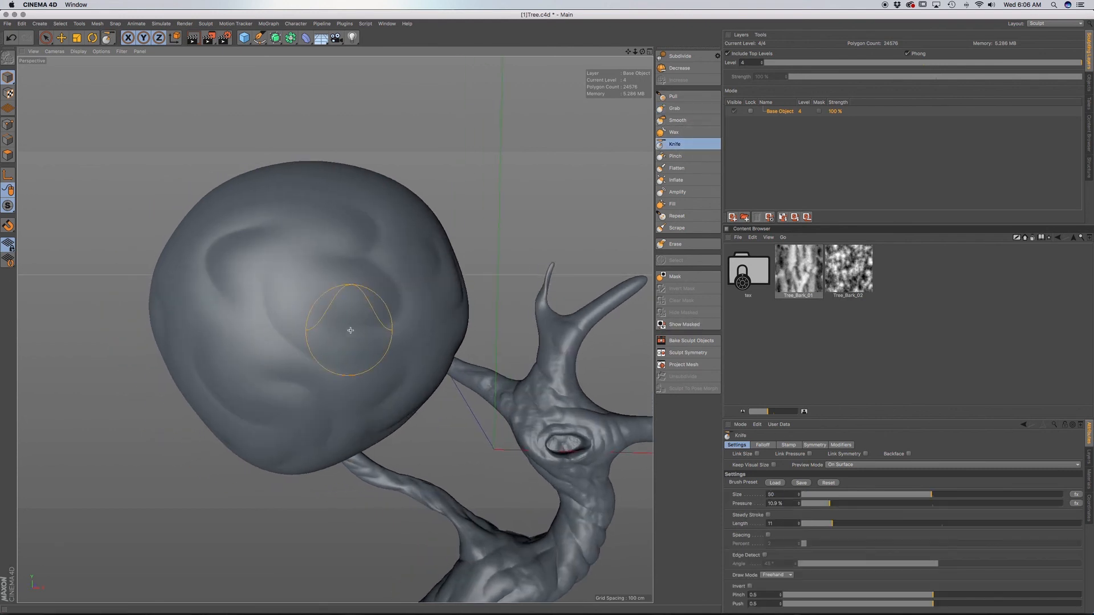
pyautogui.keyDown('alt'); pyautogui.moveTo(350, 330); pyautogui.dragTo(328, 295, button='middle'); pyautogui.keyUp('alt')
pyautogui.keyDown('alt'); pyautogui.moveTo(328, 295); pyautogui.dragTo(200, 327); pyautogui.keyUp('alt')
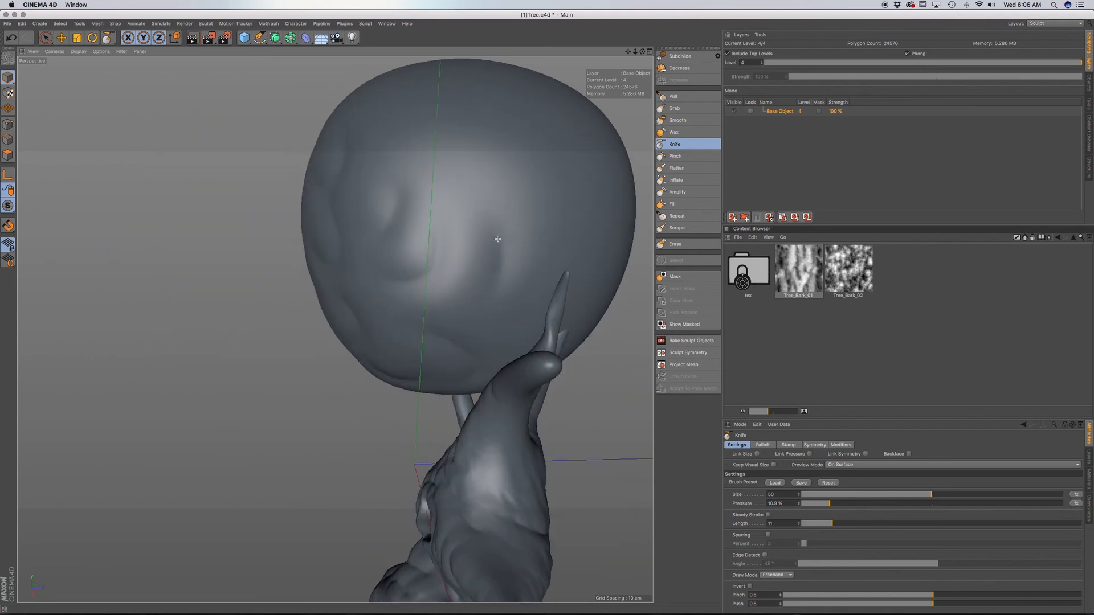
pyautogui.keyDown('alt'); pyautogui.moveTo(501, 263); pyautogui.dragTo(585, 289); pyautogui.keyUp('alt')
pyautogui.keyDown('alt'); pyautogui.moveTo(454, 244); pyautogui.dragTo(120, 259); pyautogui.keyUp('alt')
pyautogui.keyDown('alt'); pyautogui.moveTo(572, 313); pyautogui.dragTo(379, 242, button='middle'); pyautogui.keyUp('alt')
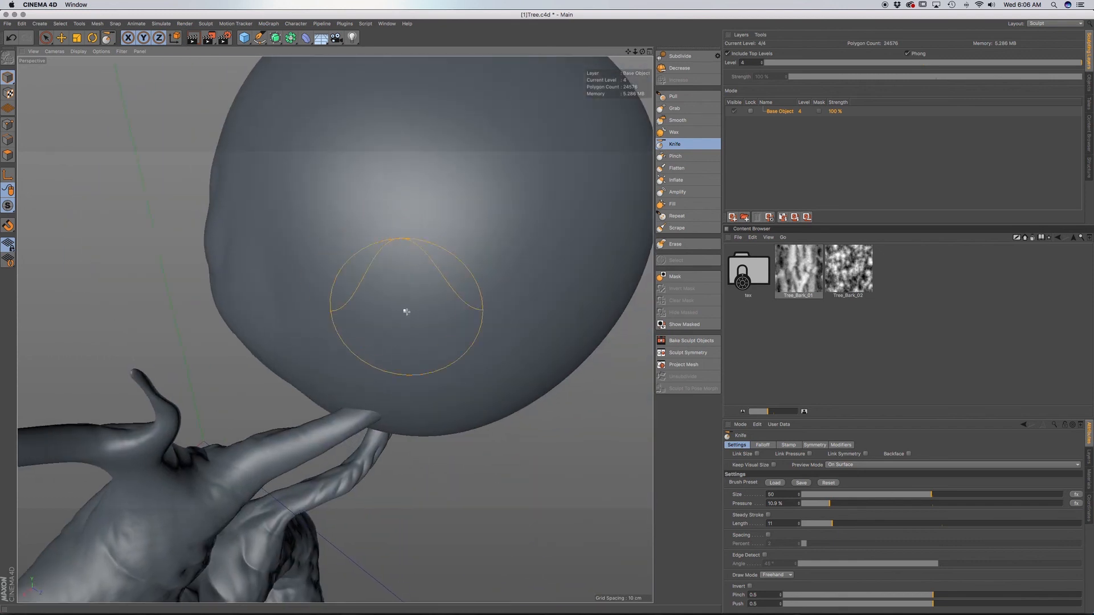
pyautogui.moveTo(475, 318)
pyautogui.mouseDown()
pyautogui.moveTo(421, 304)
pyautogui.moveTo(371, 242)
pyautogui.mouseUp()
pyautogui.moveTo(497, 259); pyautogui.dragTo(555, 297)
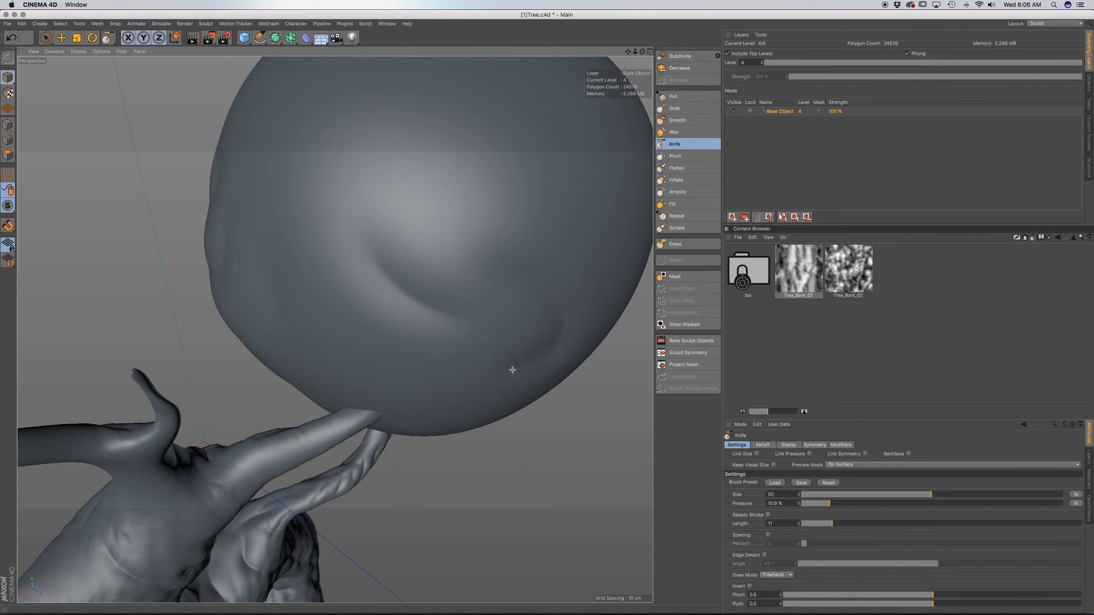
pyautogui.moveTo(512, 370)
pyautogui.keyDown('alt'); pyautogui.mouseDown()
pyautogui.moveTo(517, 286)
pyautogui.moveTo(498, 251)
pyautogui.moveTo(459, 303)
pyautogui.moveTo(539, 334)
pyautogui.moveTo(463, 425)
pyautogui.mouseUp(); pyautogui.keyUp('alt')
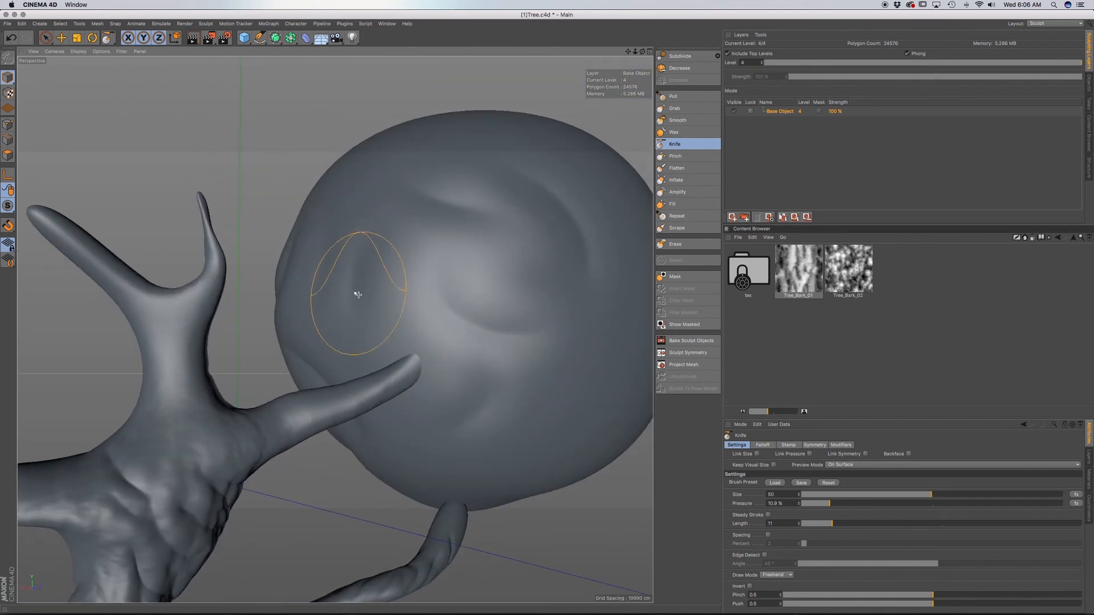
# Add curved Knife grooves to the side of the foliage sphere that faces the upper branches.
pyautogui.keyDown('alt'); pyautogui.moveTo(360, 295); pyautogui.dragTo(454, 319); pyautogui.keyUp('alt')
pyautogui.keyDown('alt'); pyautogui.moveTo(370, 217); pyautogui.dragTo(423, 326, button='middle'); pyautogui.keyUp('alt')
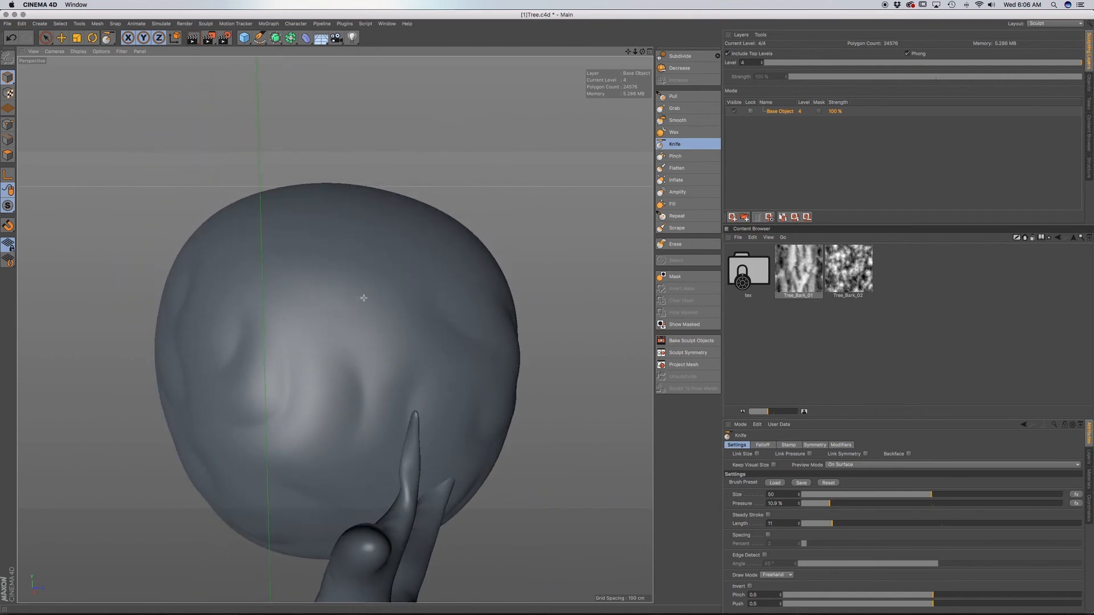
pyautogui.keyDown('alt'); pyautogui.moveTo(364, 298); pyautogui.dragTo(494, 323); pyautogui.keyUp('alt')
pyautogui.moveTo(308, 301); pyautogui.dragTo(282, 345)
pyautogui.keyDown('alt'); pyautogui.moveTo(335, 330); pyautogui.dragTo(442, 257); pyautogui.keyUp('alt')
pyautogui.keyDown('alt'); pyautogui.moveTo(256, 195); pyautogui.dragTo(502, 237); pyautogui.keyUp('alt')
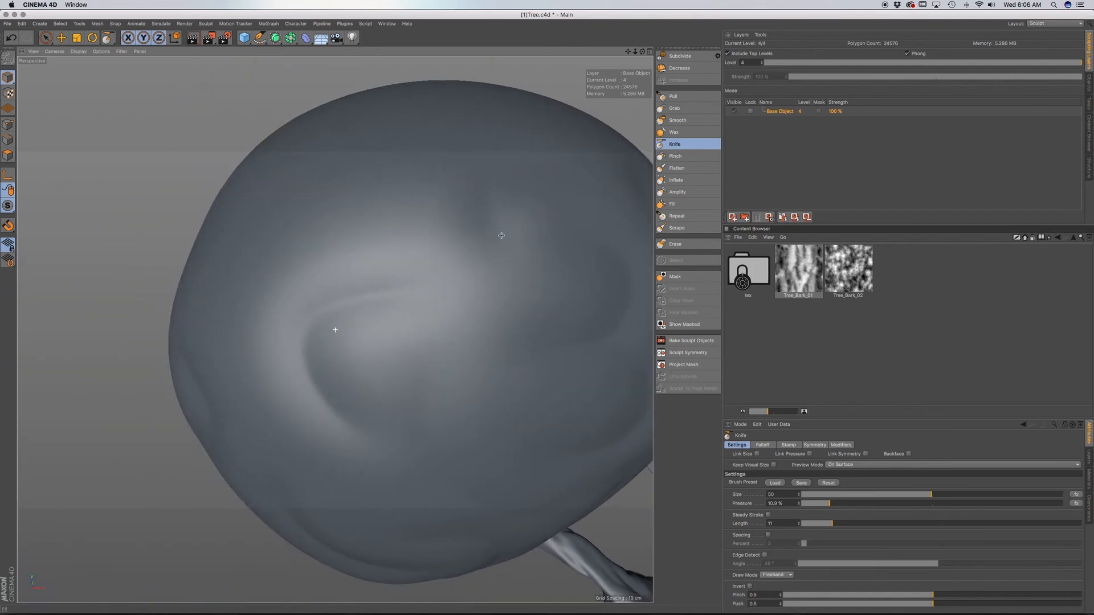
pyautogui.moveTo(401, 197)
pyautogui.mouseDown()
pyautogui.moveTo(345, 212)
pyautogui.moveTo(412, 239)
pyautogui.mouseUp()
# Carve rounded Knife grooves across the rear of the foliage sphere and down towards its supporting branch.
pyautogui.scroll(-5, 374, 270)
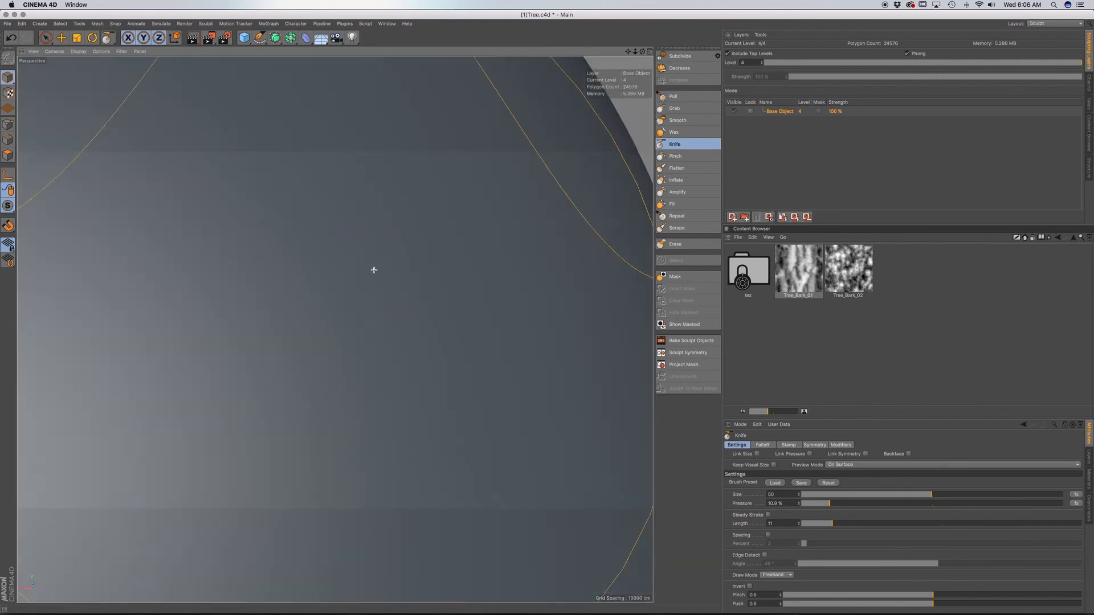
pyautogui.scroll(-3, 374, 270)
pyautogui.keyDown('alt'); pyautogui.moveTo(374, 270); pyautogui.dragTo(365, 274); pyautogui.keyUp('alt')
pyautogui.moveTo(271, 345)
pyautogui.mouseDown()
pyautogui.moveTo(327, 313)
pyautogui.moveTo(282, 258)
pyautogui.mouseUp()
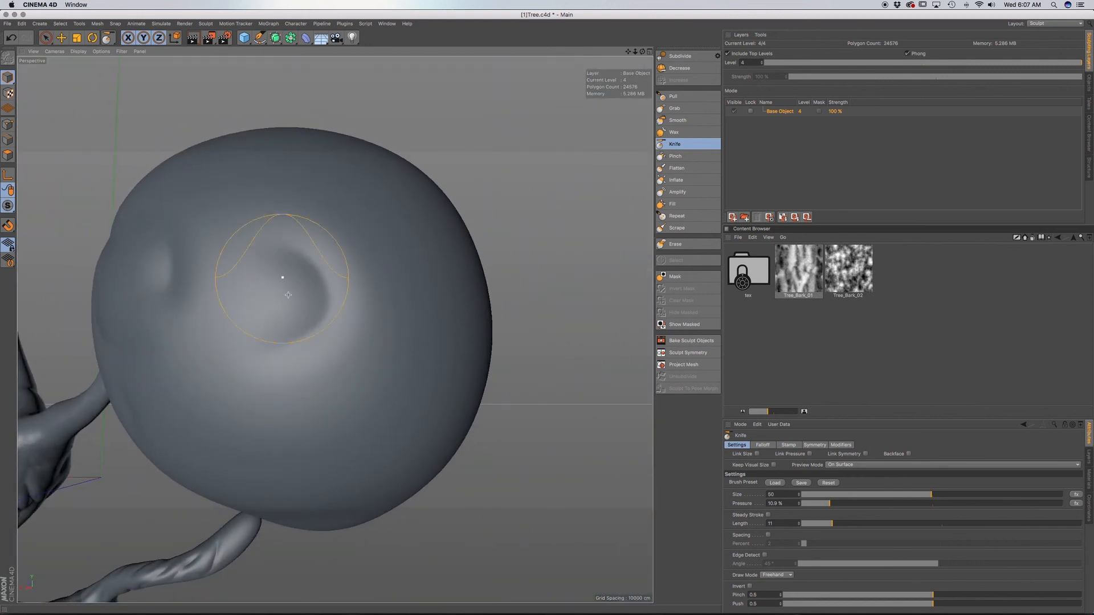
pyautogui.moveTo(227, 335); pyautogui.dragTo(305, 397)
pyautogui.moveTo(369, 378)
pyautogui.mouseDown()
pyautogui.moveTo(378, 419)
pyautogui.moveTo(374, 321)
pyautogui.moveTo(337, 318)
pyautogui.mouseUp()
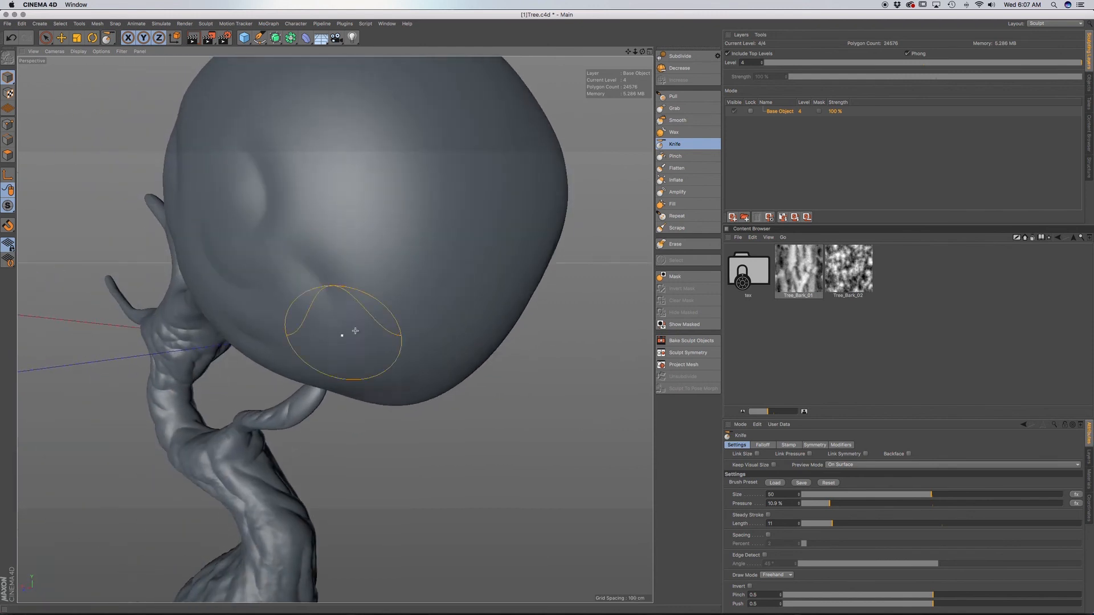
pyautogui.moveTo(424, 321)
pyautogui.keyDown('alt'); pyautogui.mouseDown()
pyautogui.moveTo(420, 240)
pyautogui.moveTo(464, 220)
pyautogui.mouseUp(); pyautogui.keyUp('alt')
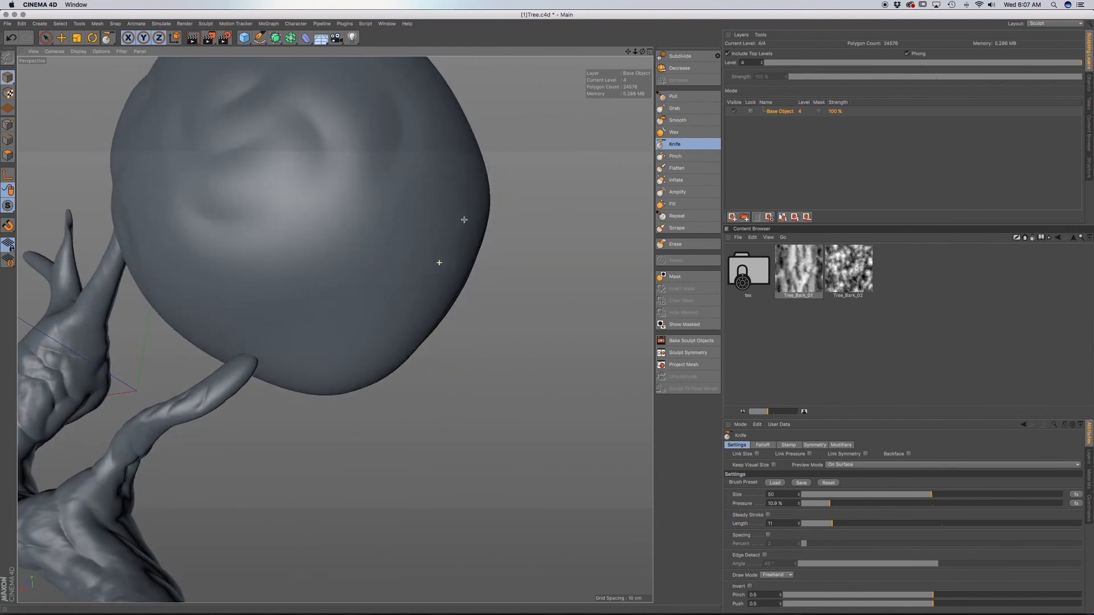
# Extend the swirling Knife grooves over the outer back of the foliage sphere.
pyautogui.moveTo(304, 303)
pyautogui.keyDown('alt'); pyautogui.mouseDown()
pyautogui.moveTo(262, 300)
pyautogui.moveTo(244, 234)
pyautogui.moveTo(212, 232)
pyautogui.mouseUp(); pyautogui.keyUp('alt')
pyautogui.moveTo(336, 269)
pyautogui.keyDown('alt'); pyautogui.mouseDown()
pyautogui.moveTo(335, 325)
pyautogui.moveTo(341, 224)
pyautogui.mouseUp(); pyautogui.keyUp('alt')
pyautogui.keyDown('alt'); pyautogui.moveTo(464, 196); pyautogui.dragTo(456, 245); pyautogui.keyUp('alt')
pyautogui.moveTo(501, 211)
pyautogui.keyDown('alt'); pyautogui.mouseDown()
pyautogui.moveTo(506, 289)
pyautogui.moveTo(562, 234)
pyautogui.moveTo(363, 347)
pyautogui.mouseUp(); pyautogui.keyUp('alt')
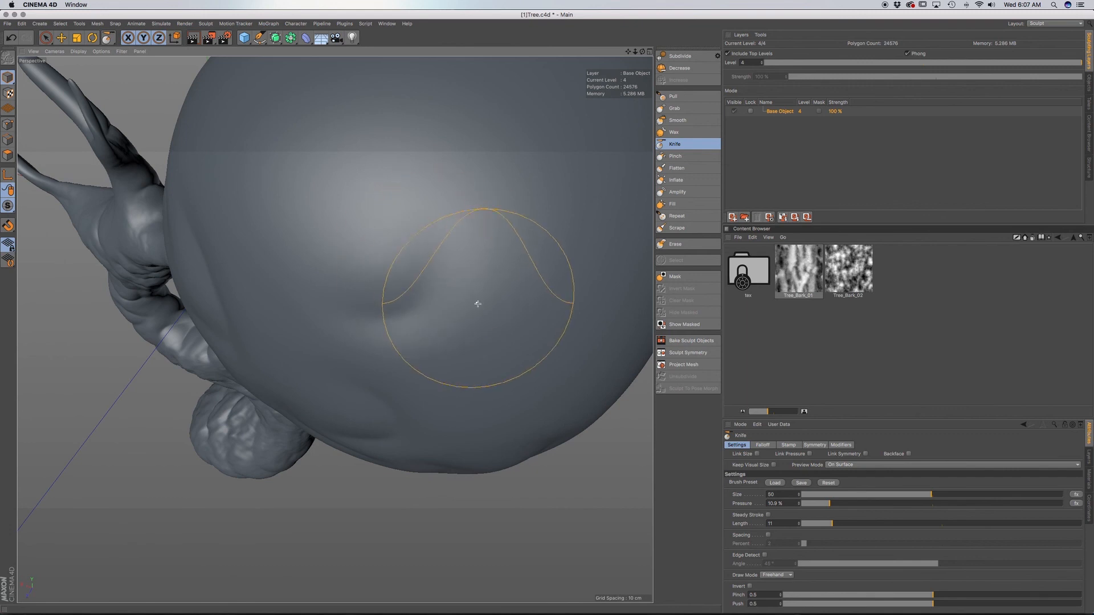
pyautogui.keyDown('alt'); pyautogui.moveTo(476, 306); pyautogui.dragTo(442, 334); pyautogui.keyUp('alt')
pyautogui.moveTo(257, 228)
pyautogui.keyDown('alt'); pyautogui.mouseDown()
pyautogui.moveTo(183, 305)
pyautogui.moveTo(337, 322)
pyautogui.moveTo(376, 281)
pyautogui.mouseUp(); pyautogui.keyUp('alt')
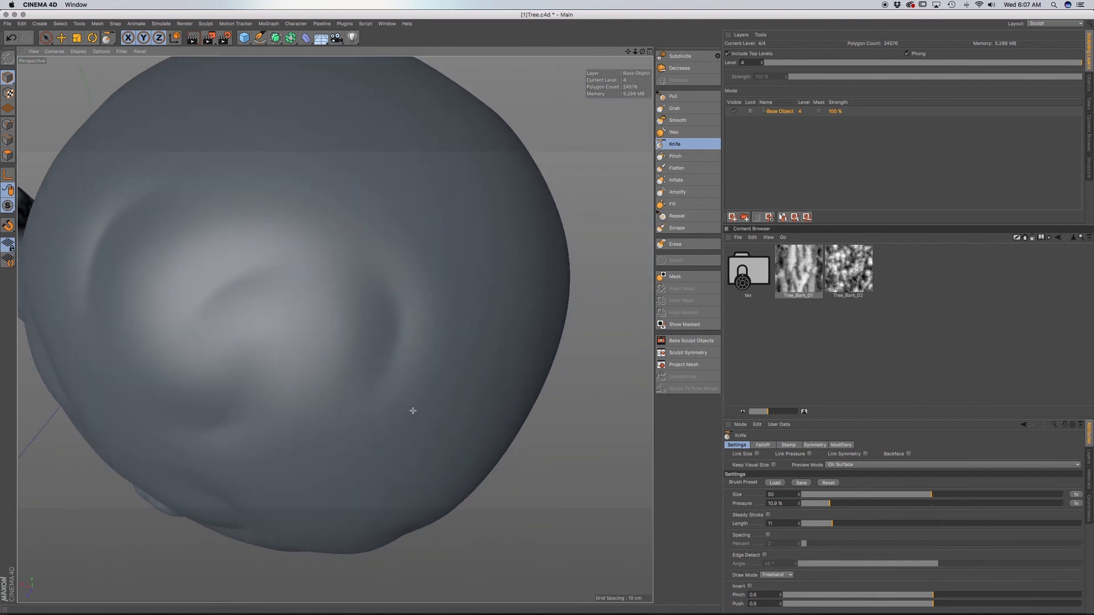
pyautogui.moveTo(450, 447)
pyautogui.keyDown('alt'); pyautogui.mouseDown()
pyautogui.moveTo(396, 306)
pyautogui.moveTo(344, 303)
pyautogui.moveTo(303, 371)
pyautogui.mouseUp(); pyautogui.keyUp('alt')
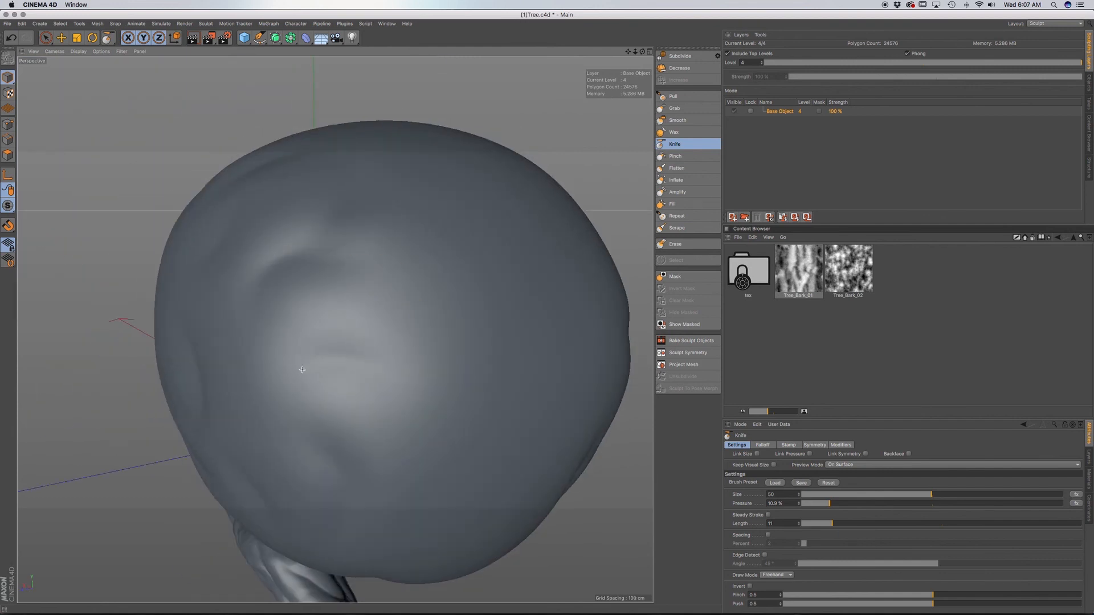
# Fill the remaining smooth areas on the outer side of the foliage sphere with Knife grooves.
pyautogui.keyDown('alt'); pyautogui.moveTo(510, 400); pyautogui.dragTo(432, 314); pyautogui.keyUp('alt')
pyautogui.moveTo(379, 334)
pyautogui.mouseDown()
pyautogui.moveTo(375, 362)
pyautogui.moveTo(315, 428)
pyautogui.mouseUp()
pyautogui.moveTo(403, 410)
pyautogui.keyDown('alt'); pyautogui.mouseDown(button='middle')
pyautogui.moveTo(335, 330)
pyautogui.moveTo(353, 330)
pyautogui.mouseUp(button='middle'); pyautogui.keyUp('alt')
pyautogui.keyDown('alt'); pyautogui.moveTo(403, 335); pyautogui.dragTo(330, 307); pyautogui.keyUp('alt')
pyautogui.scroll(-5, 445, 337)
pyautogui.moveTo(445, 337)
pyautogui.keyDown('alt'); pyautogui.mouseDown()
pyautogui.moveTo(505, 326)
pyautogui.moveTo(405, 357)
pyautogui.mouseUp(); pyautogui.keyUp('alt')
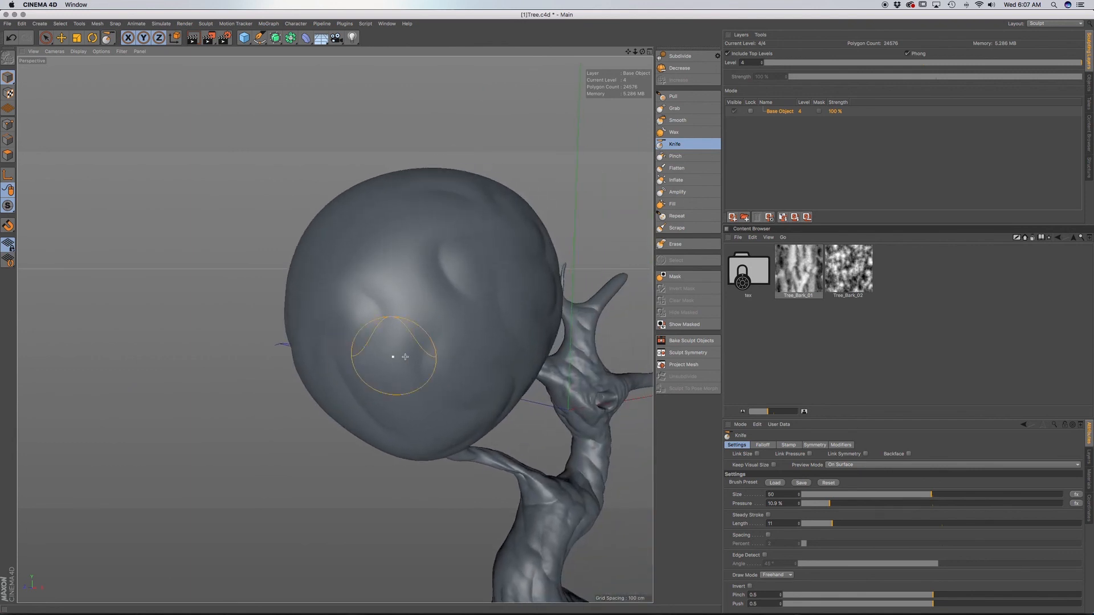
# Cut short curved Knife grooves across the top of the foliage sphere.
pyautogui.keyDown('alt'); pyautogui.moveTo(406, 299); pyautogui.dragTo(433, 229); pyautogui.keyUp('alt')
pyautogui.moveTo(387, 202)
pyautogui.mouseDown()
pyautogui.moveTo(374, 220)
pyautogui.moveTo(485, 224)
pyautogui.mouseUp()
pyautogui.moveTo(308, 220)
pyautogui.mouseDown()
pyautogui.moveTo(316, 271)
pyautogui.moveTo(329, 256)
pyautogui.moveTo(340, 281)
pyautogui.moveTo(367, 299)
pyautogui.mouseUp()
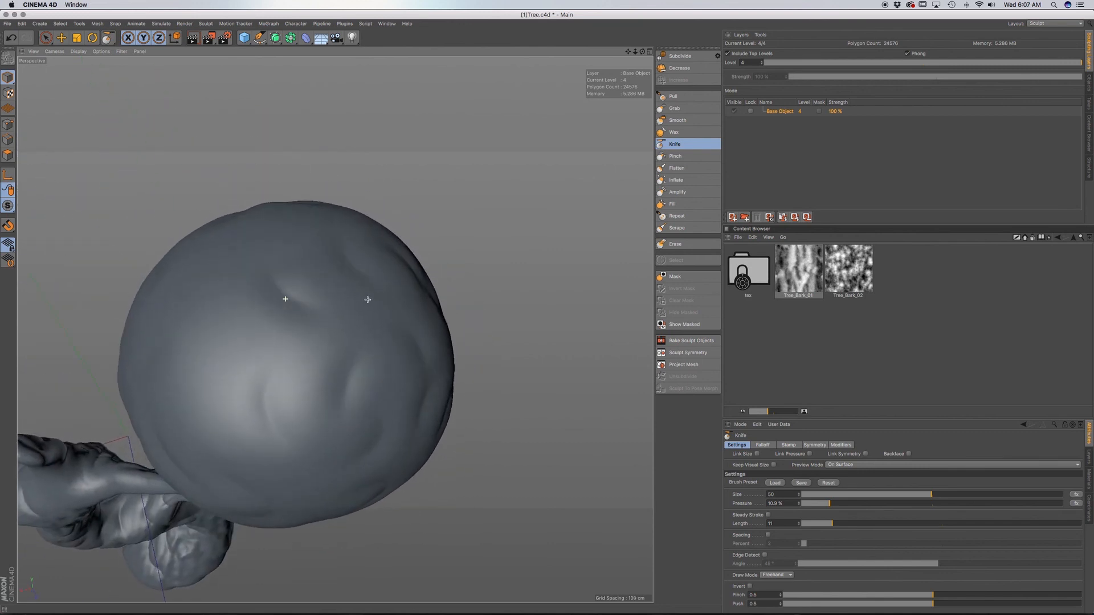
pyautogui.keyDown('alt'); pyautogui.moveTo(204, 345); pyautogui.dragTo(471, 273); pyautogui.keyUp('alt')
pyautogui.moveTo(370, 322)
pyautogui.keyDown('alt'); pyautogui.mouseDown()
pyautogui.moveTo(391, 237)
pyautogui.moveTo(440, 249)
pyautogui.moveTo(398, 264)
pyautogui.moveTo(335, 325)
pyautogui.moveTo(372, 245)
pyautogui.moveTo(325, 284)
pyautogui.moveTo(370, 268)
pyautogui.moveTo(293, 298)
pyautogui.moveTo(301, 309)
pyautogui.moveTo(257, 320)
pyautogui.mouseUp(); pyautogui.keyUp('alt')
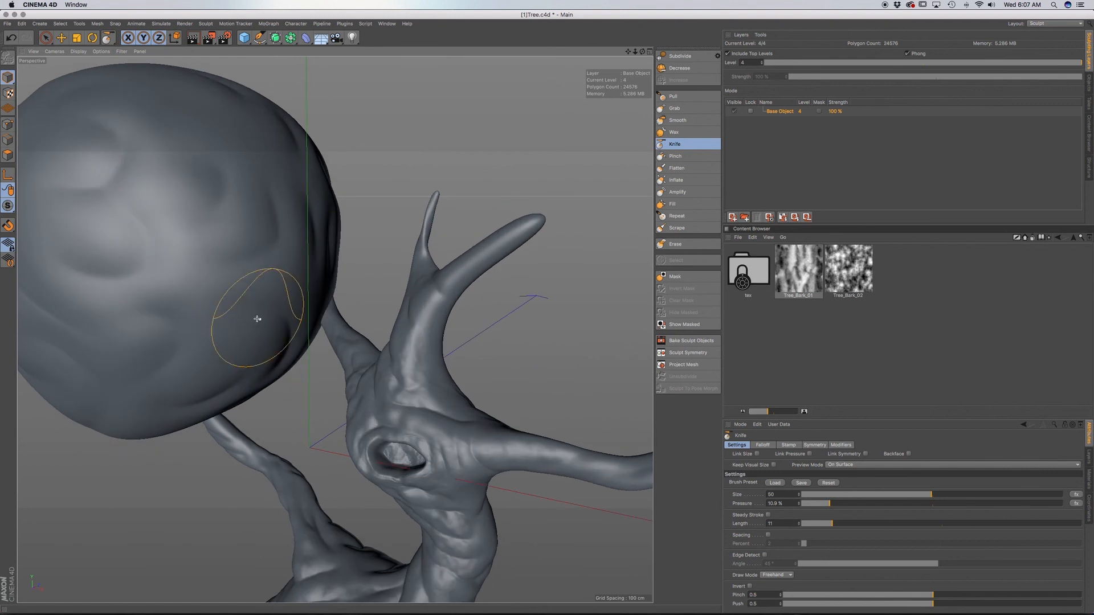
# Finish the foliage sphere's front and lower edge with more Knife grooves and check it from all sides.
pyautogui.keyDown('alt'); pyautogui.moveTo(256, 320); pyautogui.dragTo(424, 275, button='middle'); pyautogui.keyUp('alt')
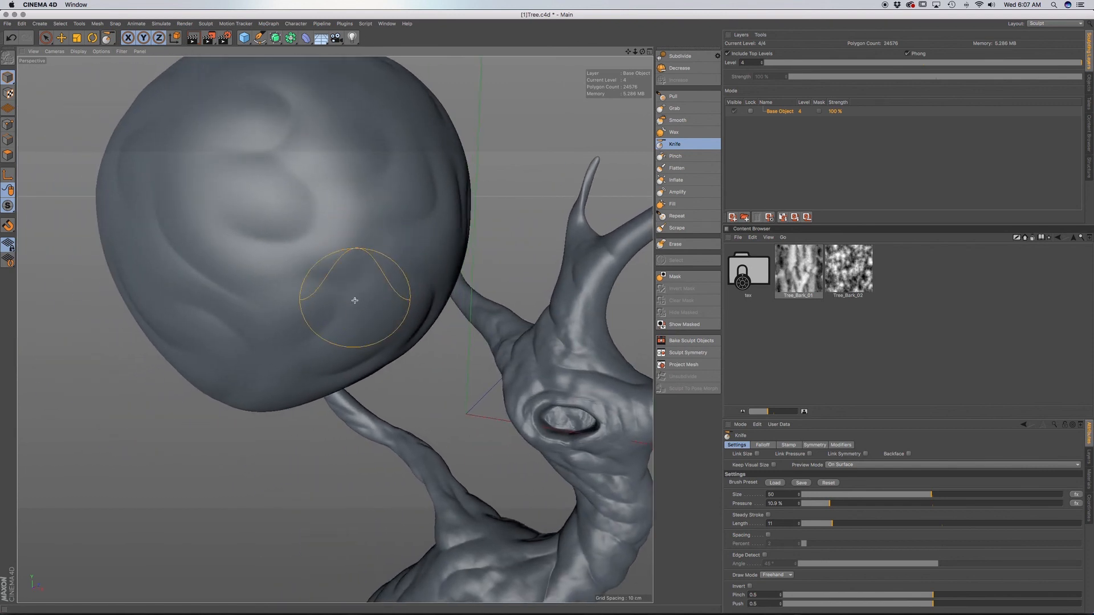
pyautogui.keyDown('alt'); pyautogui.moveTo(354, 301); pyautogui.dragTo(457, 279, button='middle'); pyautogui.keyUp('alt')
pyautogui.keyDown('alt'); pyautogui.moveTo(326, 280); pyautogui.dragTo(383, 253); pyautogui.keyUp('alt')
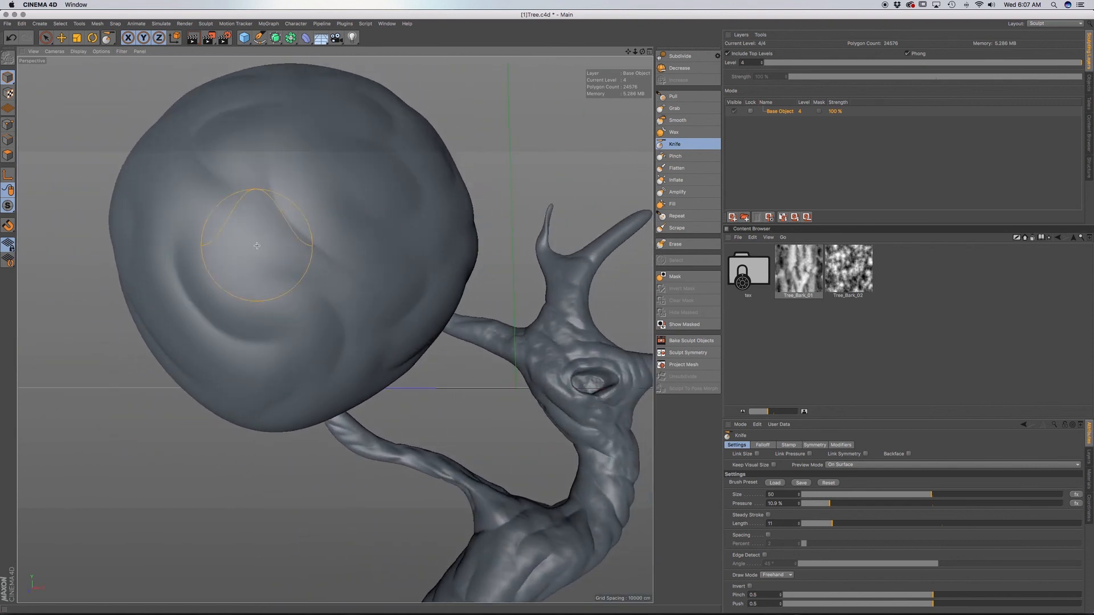
pyautogui.scroll(-6, 391, 260)
pyautogui.keyDown('alt'); pyautogui.moveTo(417, 277); pyautogui.dragTo(303, 267, button='middle'); pyautogui.keyUp('alt')
pyautogui.moveTo(303, 268)
pyautogui.keyDown('alt'); pyautogui.mouseDown()
pyautogui.moveTo(243, 238)
pyautogui.moveTo(274, 243)
pyautogui.mouseUp(); pyautogui.keyUp('alt')
pyautogui.moveTo(261, 301)
pyautogui.keyDown('alt'); pyautogui.mouseDown()
pyautogui.moveTo(288, 263)
pyautogui.moveTo(313, 255)
pyautogui.mouseUp(); pyautogui.keyUp('alt')
pyautogui.keyDown('alt'); pyautogui.moveTo(239, 344); pyautogui.dragTo(270, 317); pyautogui.keyUp('alt')
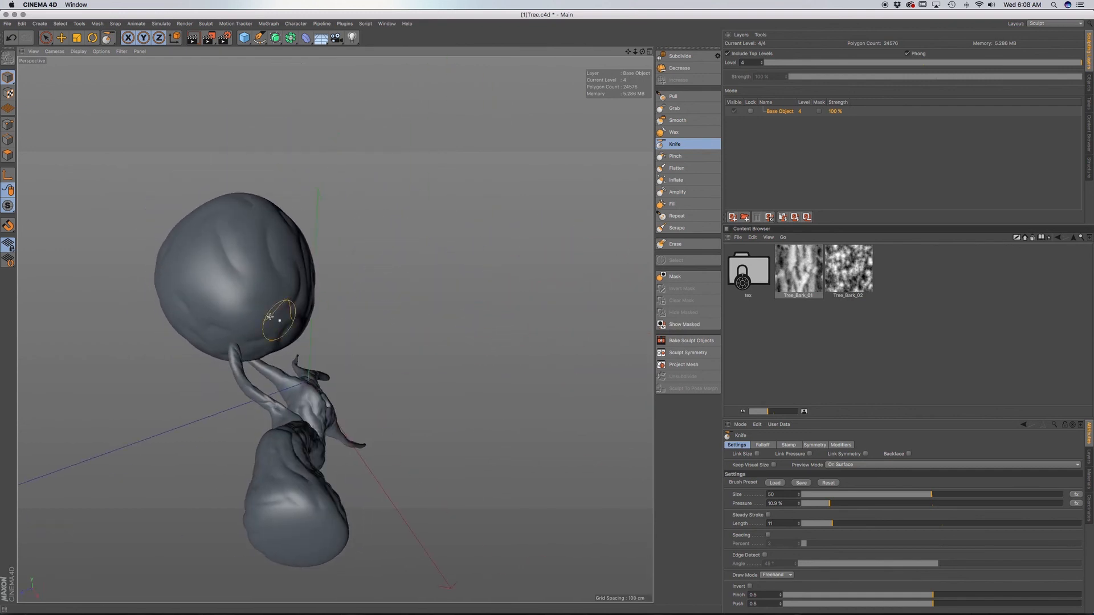
pyautogui.keyDown('alt'); pyautogui.moveTo(208, 301); pyautogui.dragTo(277, 304); pyautogui.keyUp('alt')
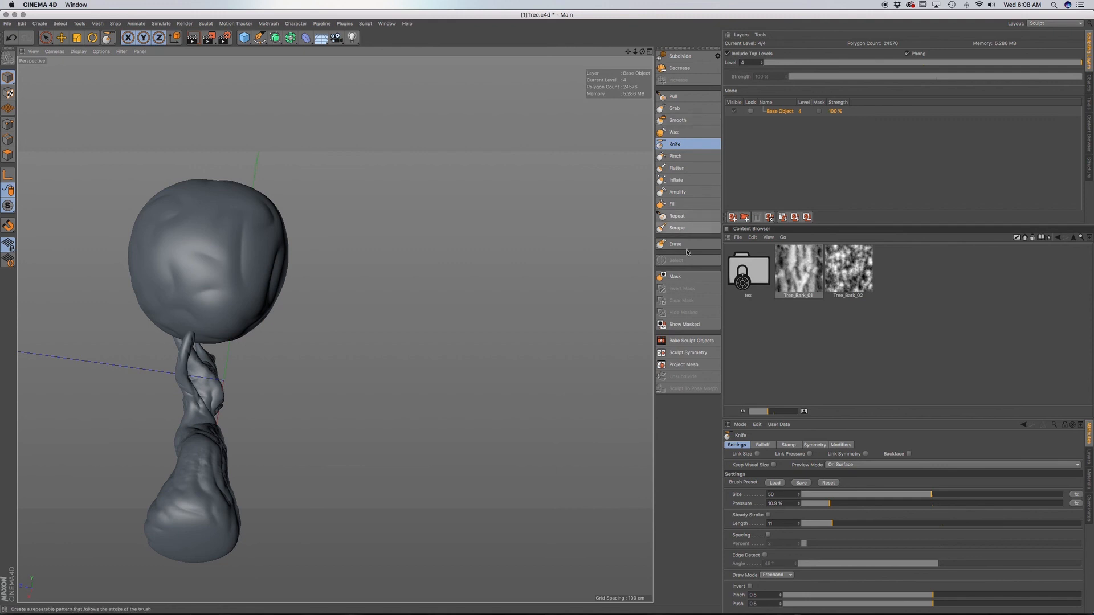
pyautogui.keyDown('alt'); pyautogui.moveTo(274, 270); pyautogui.dragTo(388, 297); pyautogui.keyUp('alt')
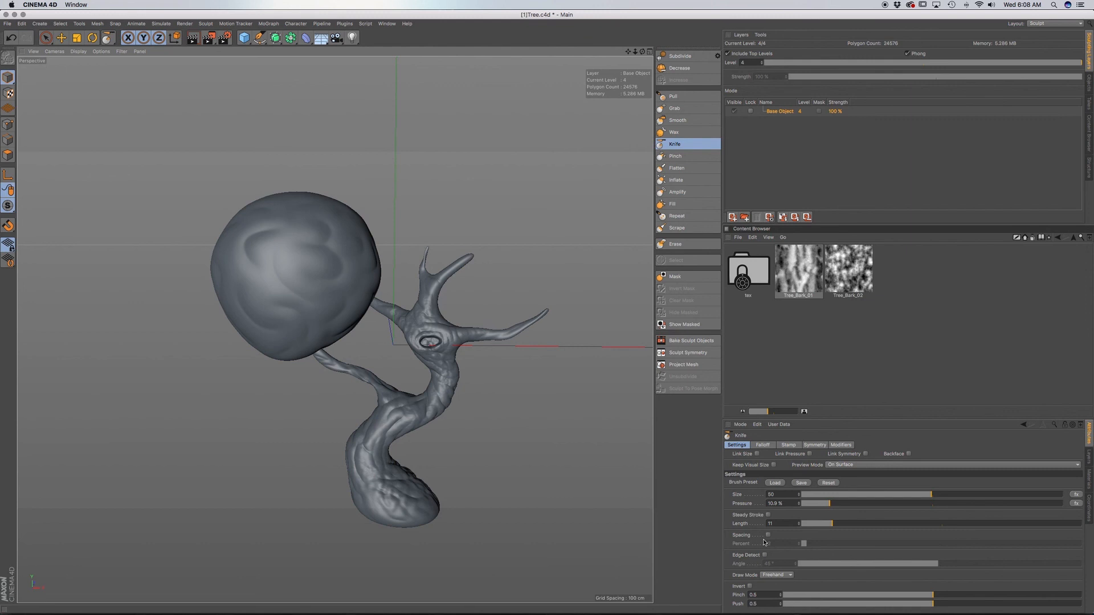
# Enable Steady Stroke for the Knife brush, set its length to 21, and carve a groove near the sphere's inner edge.
pyautogui.click(768, 515)
pyautogui.scroll(6, 352, 273)
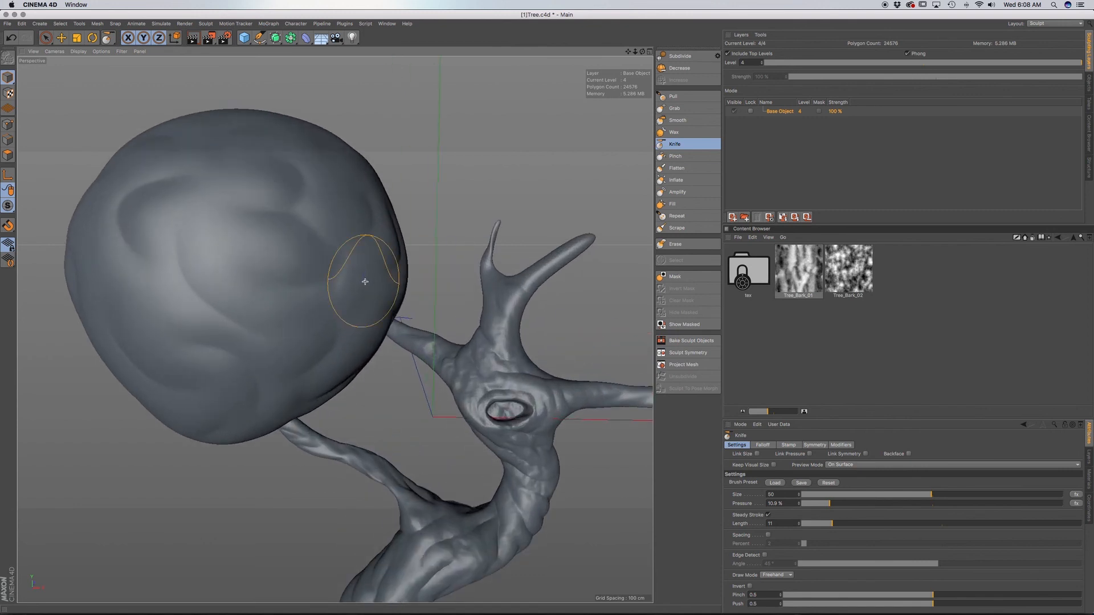
pyautogui.scroll(3, 367, 277)
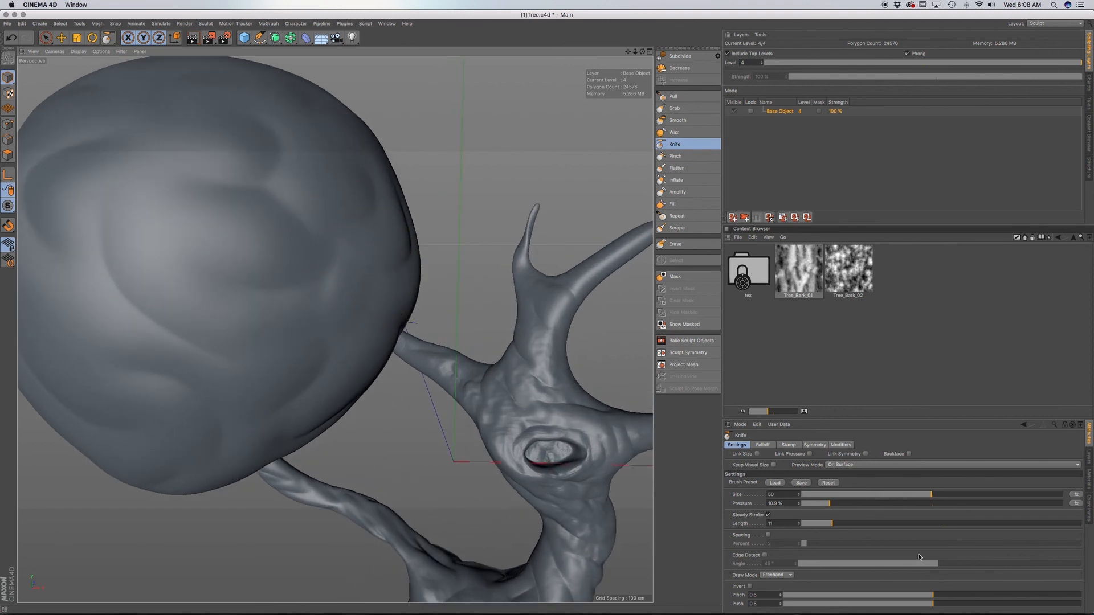
pyautogui.moveTo(838, 525); pyautogui.dragTo(863, 525)
pyautogui.moveTo(349, 250); pyautogui.dragTo(368, 280)
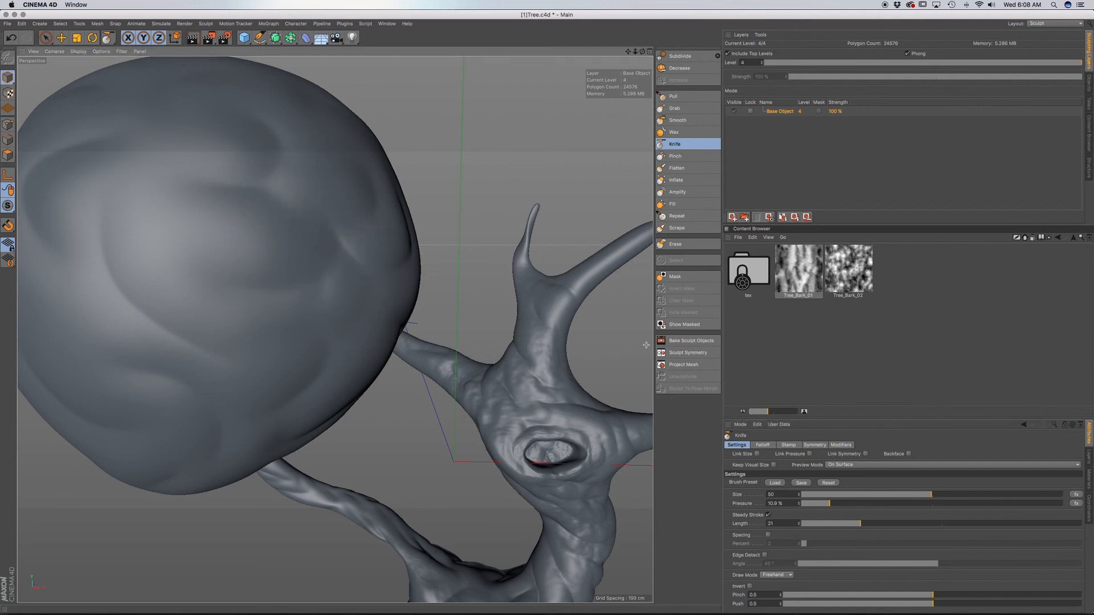
# Turn off Steady Stroke for the Knife brush and review the grooved sphere together with the tree.
pyautogui.click(768, 515)
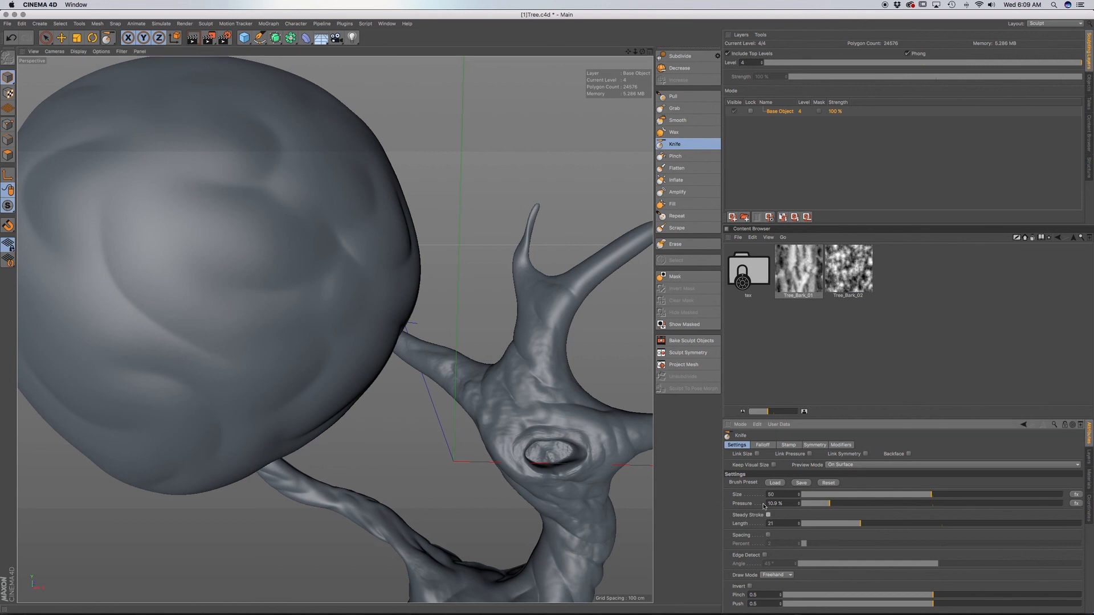
pyautogui.scroll(-3, 362, 333)
pyautogui.moveTo(329, 316)
pyautogui.keyDown('alt'); pyautogui.mouseDown()
pyautogui.moveTo(344, 290)
pyautogui.moveTo(332, 285)
pyautogui.moveTo(344, 233)
pyautogui.moveTo(454, 193)
pyautogui.mouseUp(); pyautogui.keyUp('alt')
pyautogui.scroll(-3, 369, 305)
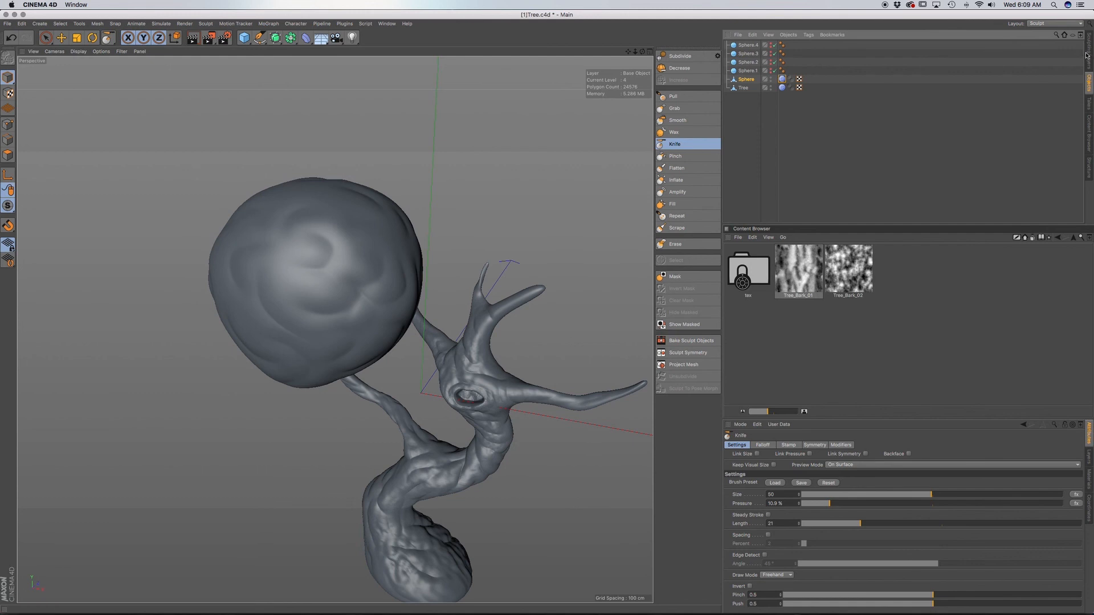
# Switch the interface layout from Sculpt to Startup.
pyautogui.click(1089, 102)
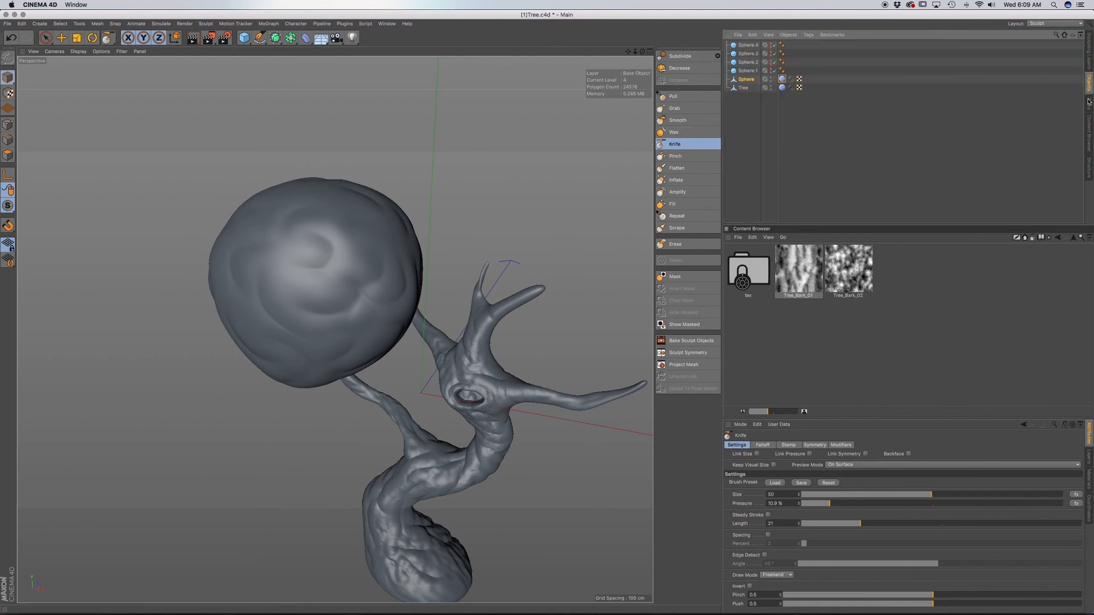
pyautogui.click(1089, 50)
pyautogui.click(1043, 25)
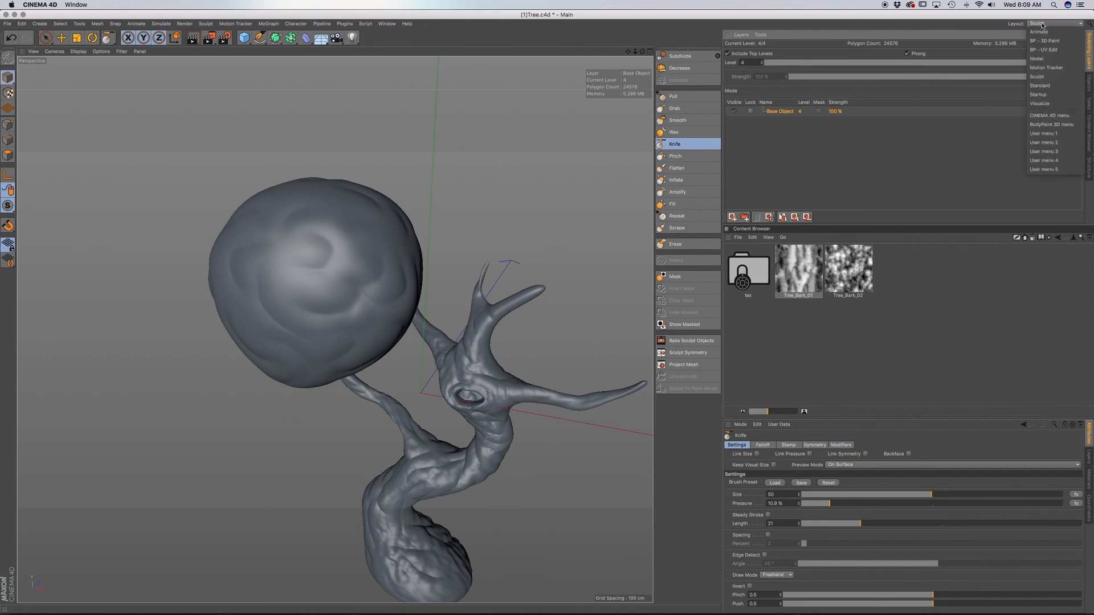
pyautogui.click(1045, 95)
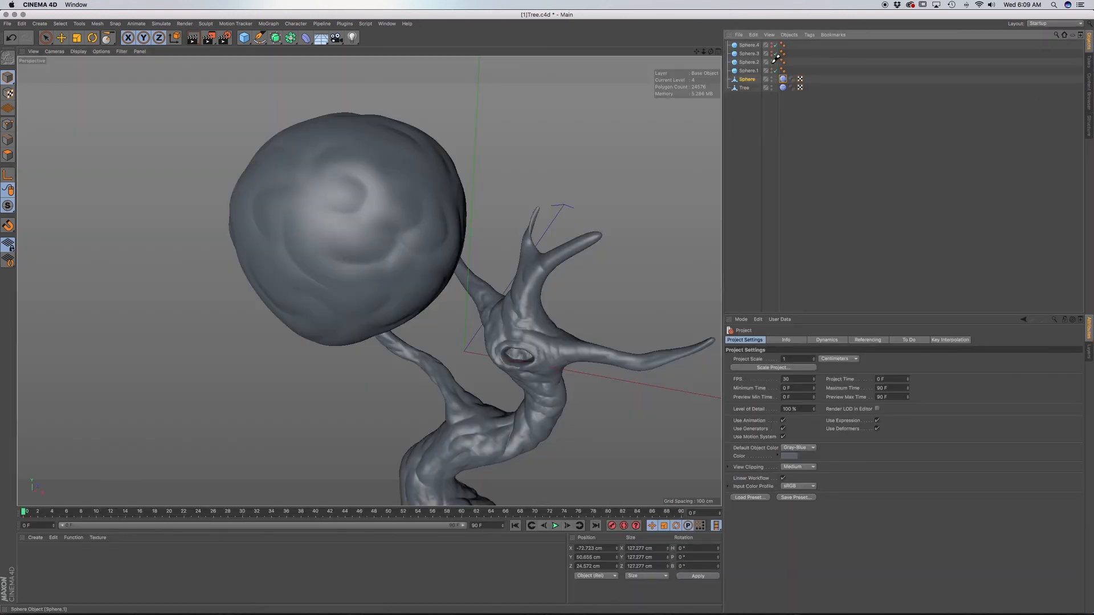
# Enable the four foliage spheres Sphere.1 to Sphere.4 and select the sculpted Sphere object.
pyautogui.moveTo(772, 69); pyautogui.dragTo(772, 45)
pyautogui.scroll(-3, 506, 258)
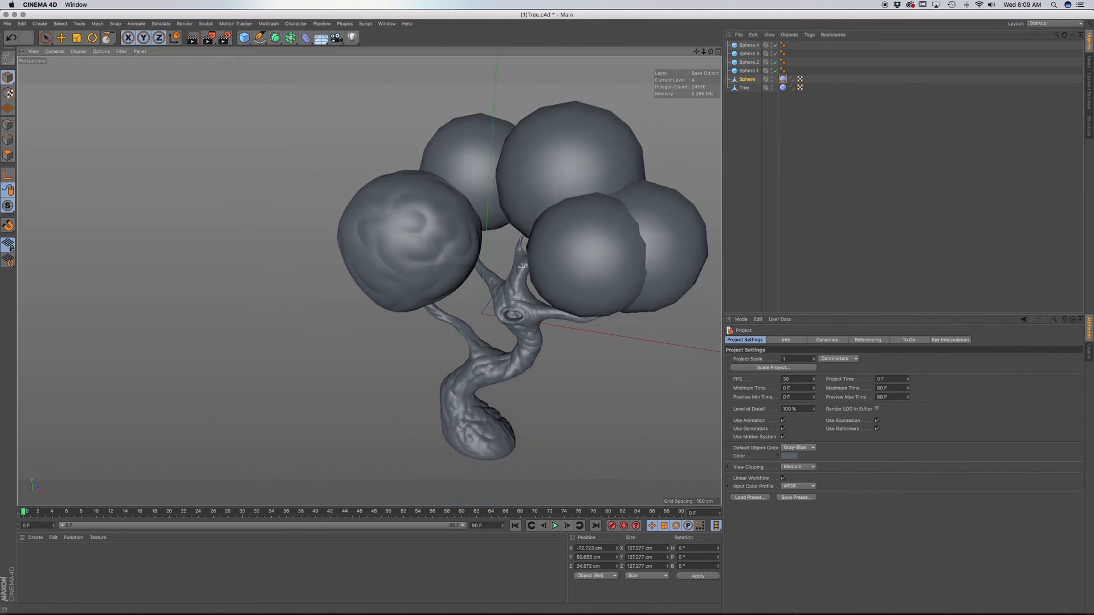
pyautogui.scroll(3, 620, 272)
pyautogui.scroll(3, 513, 262)
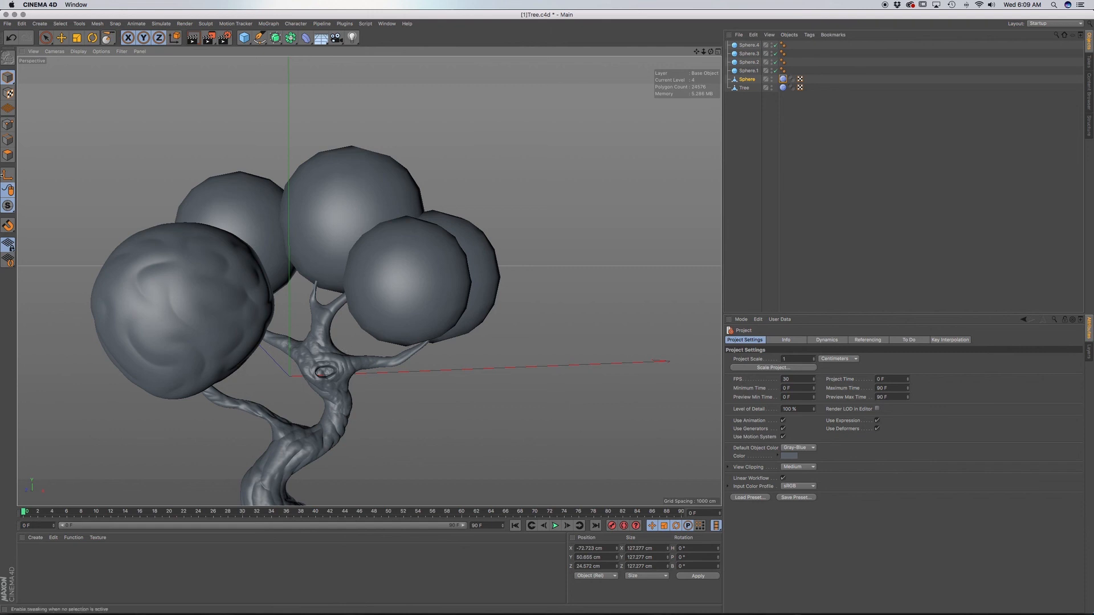
pyautogui.click(749, 80)
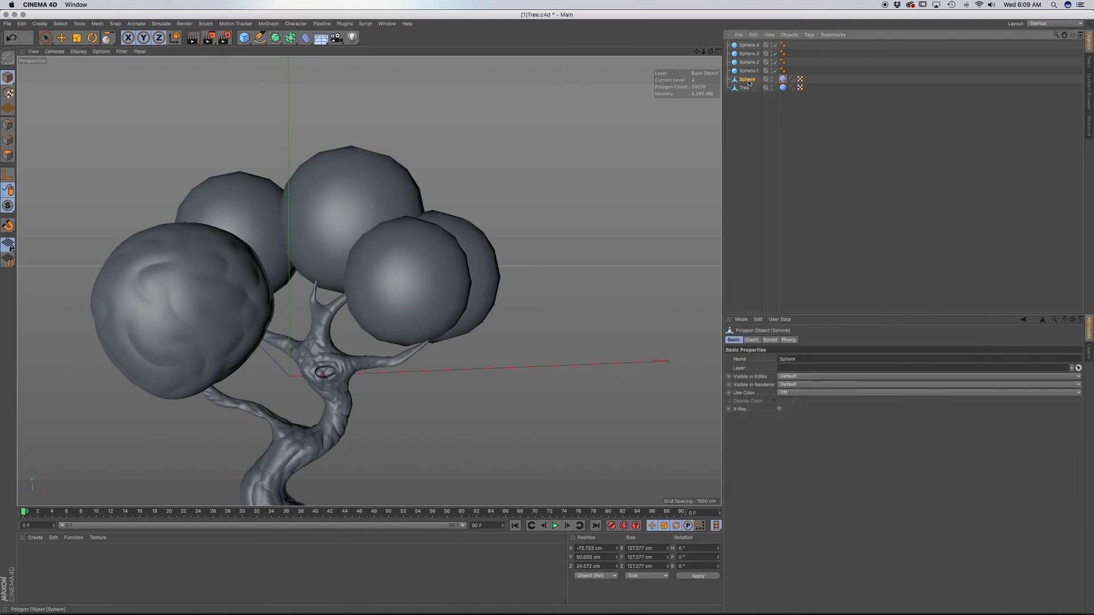
pyautogui.click(1054, 23)
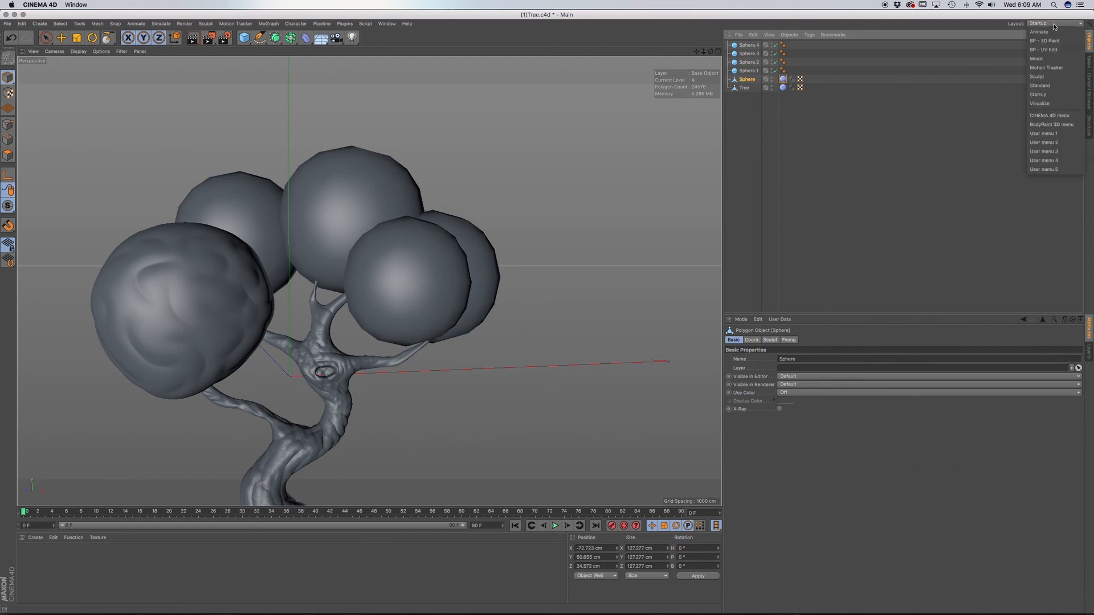
pyautogui.click(1038, 76)
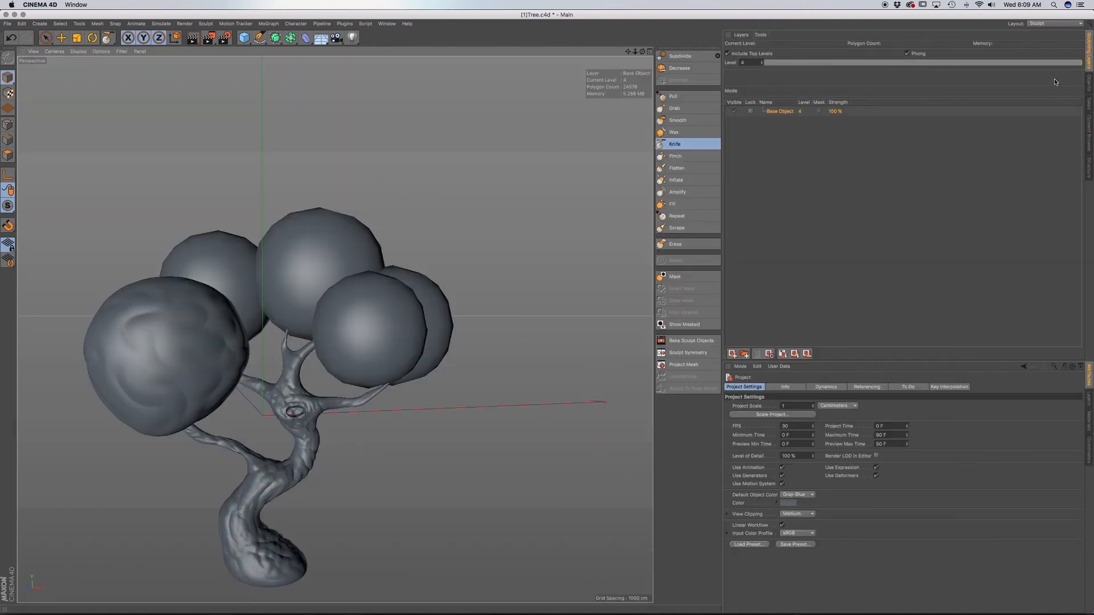
pyautogui.click(1088, 83)
pyautogui.click(746, 79)
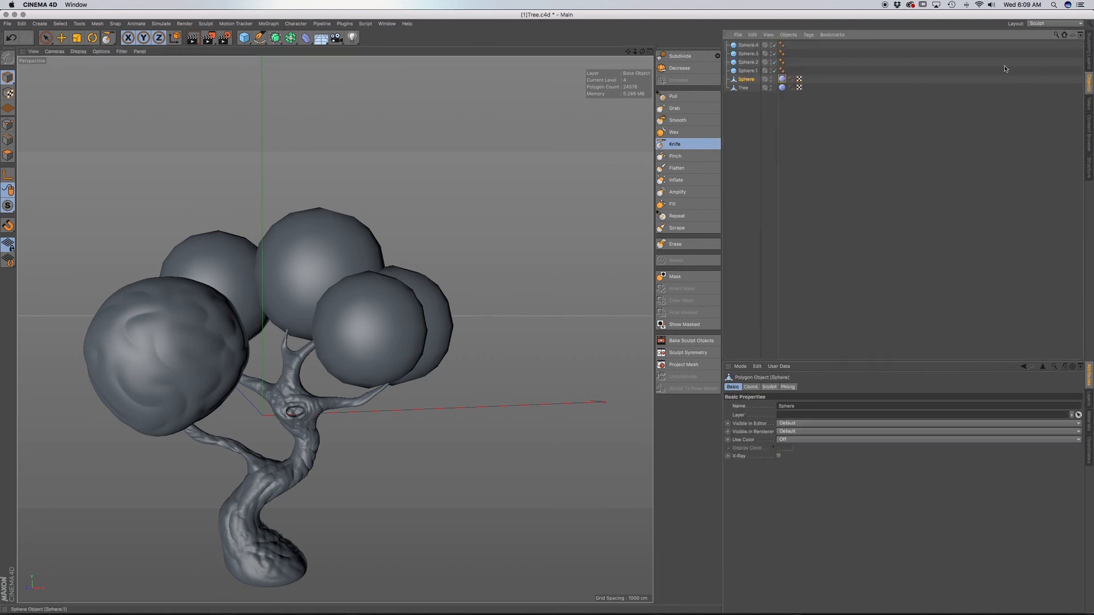
pyautogui.click(1049, 23)
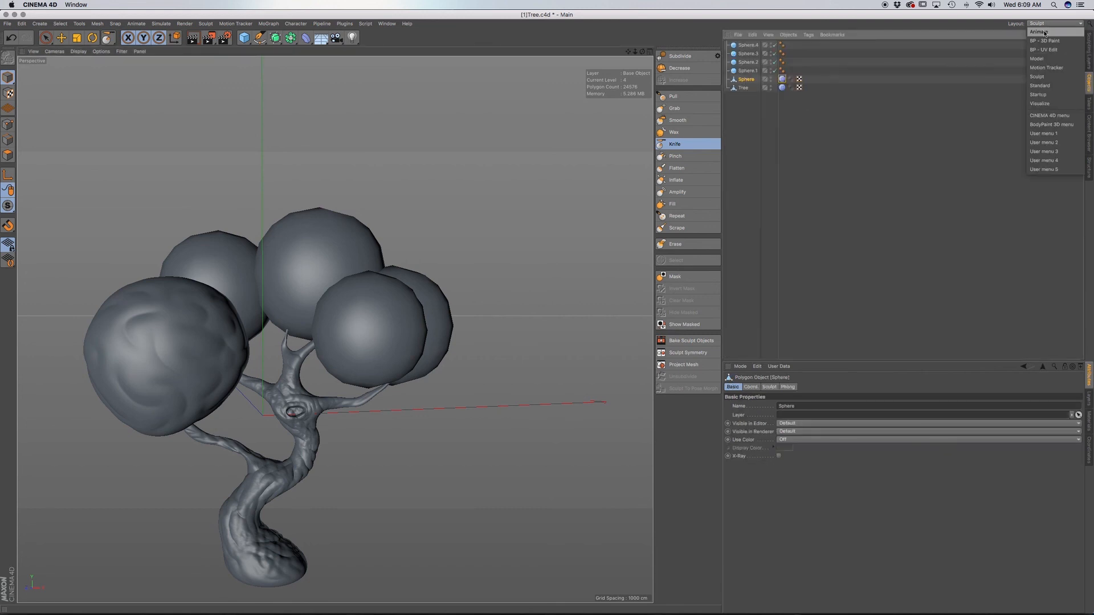
pyautogui.click(1038, 95)
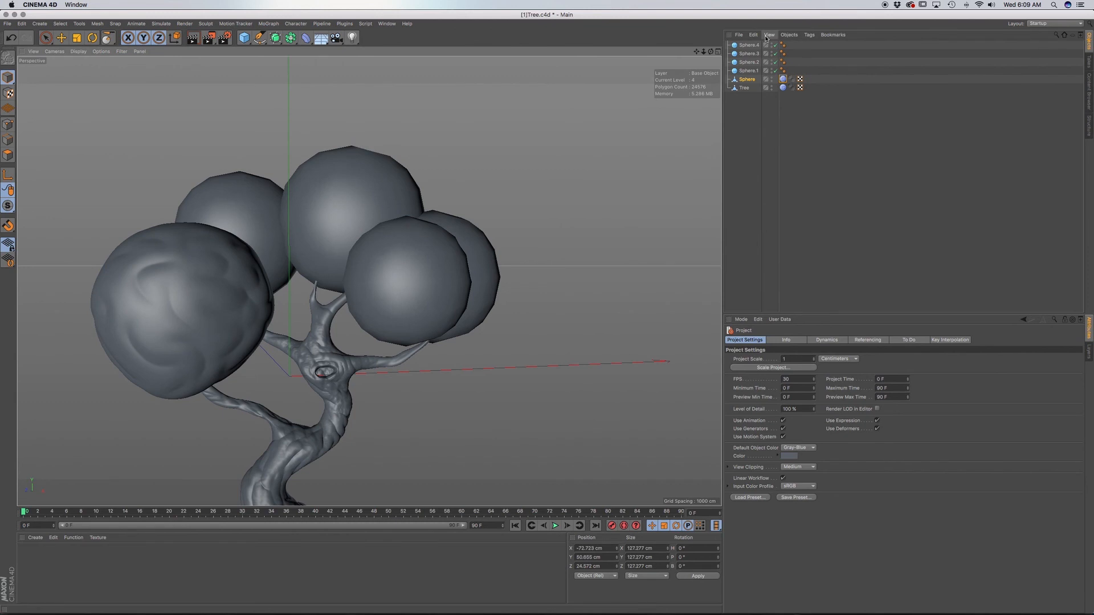
# Switch the interface layout to Sculpt and create a polygon copy of the selected sculpted Sphere.
pyautogui.click(1045, 25)
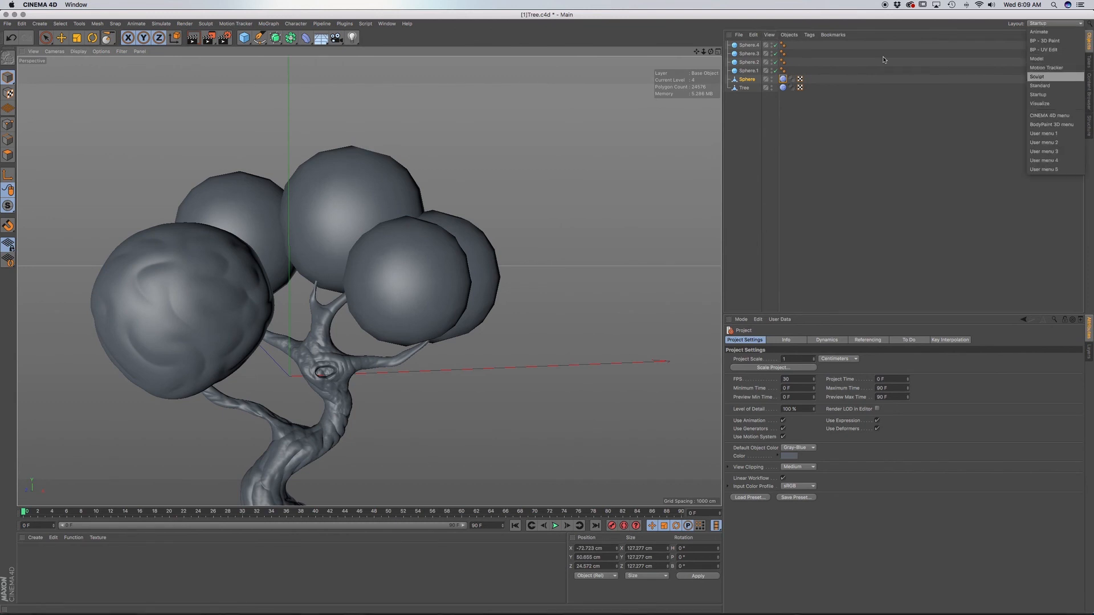
pyautogui.click(1043, 77)
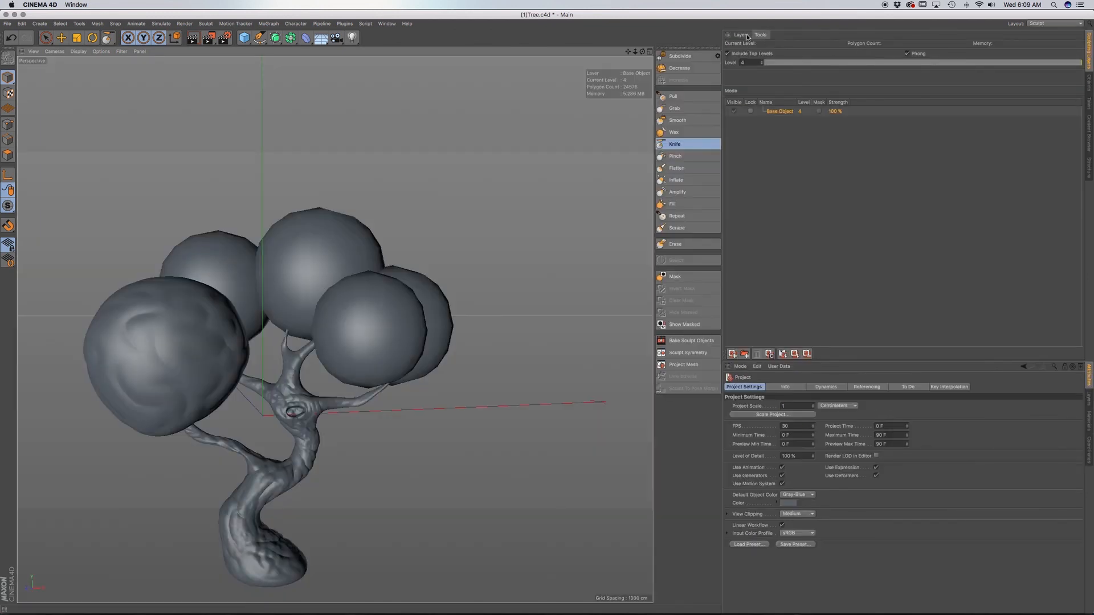
pyautogui.click(761, 35)
pyautogui.click(742, 35)
pyautogui.click(762, 35)
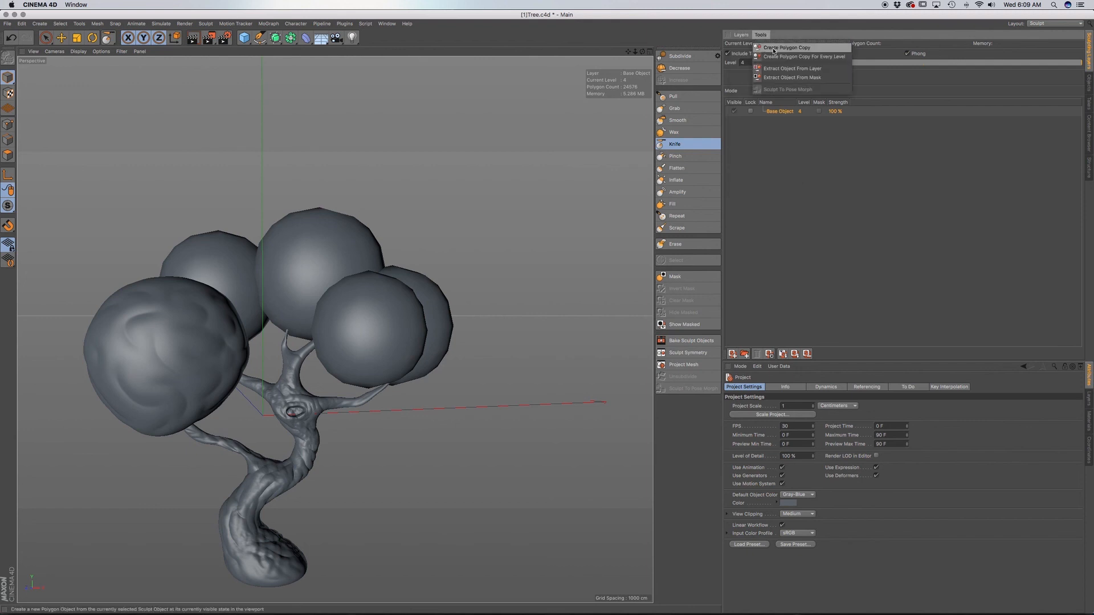
pyautogui.click(773, 48)
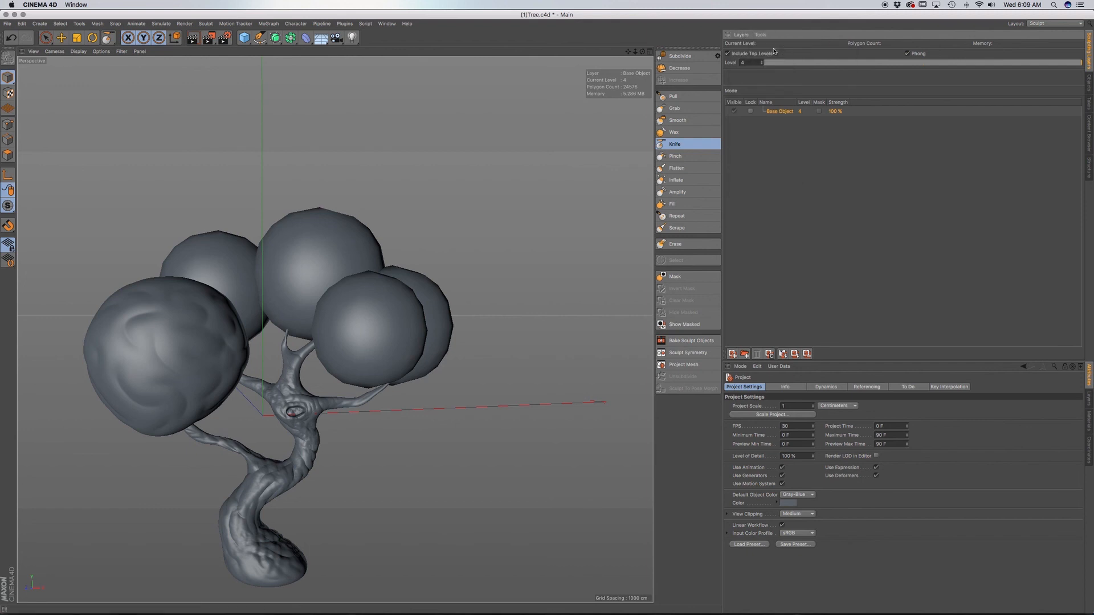
# Select the sculpted sphere's polygon copy, examine its mesh in Polygons mode, and return to Model mode.
pyautogui.click(1089, 82)
pyautogui.click(747, 88)
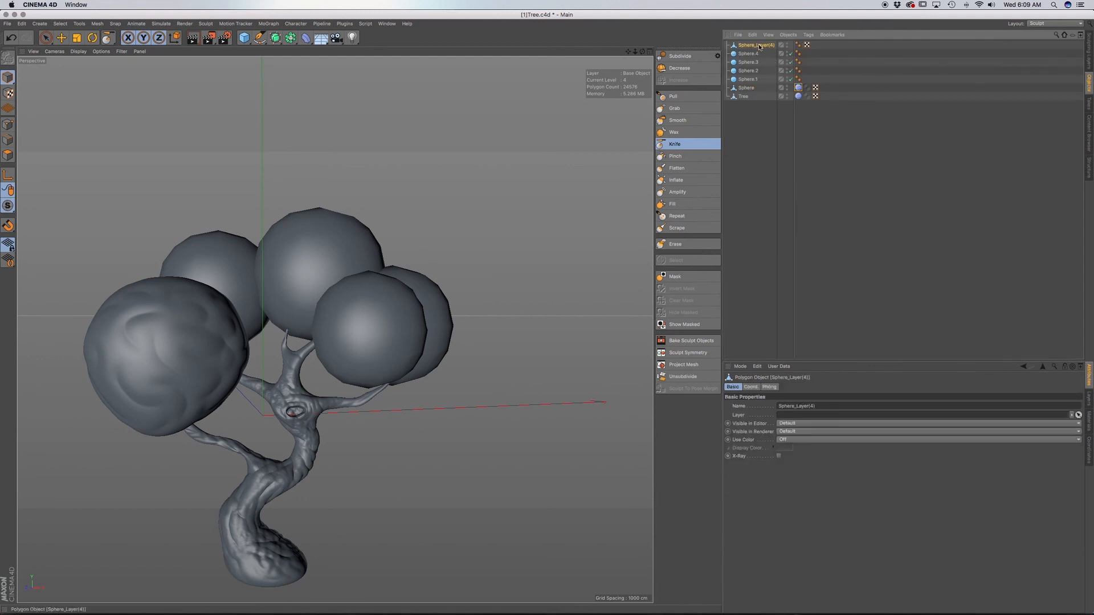
pyautogui.click(757, 45)
pyautogui.click(8, 155)
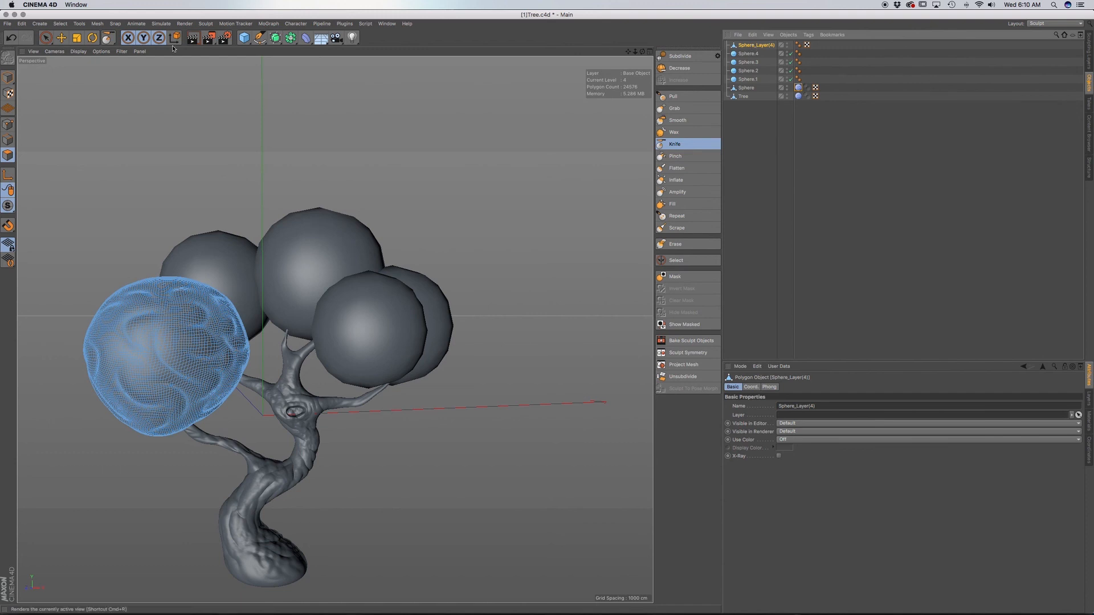
pyautogui.click(8, 76)
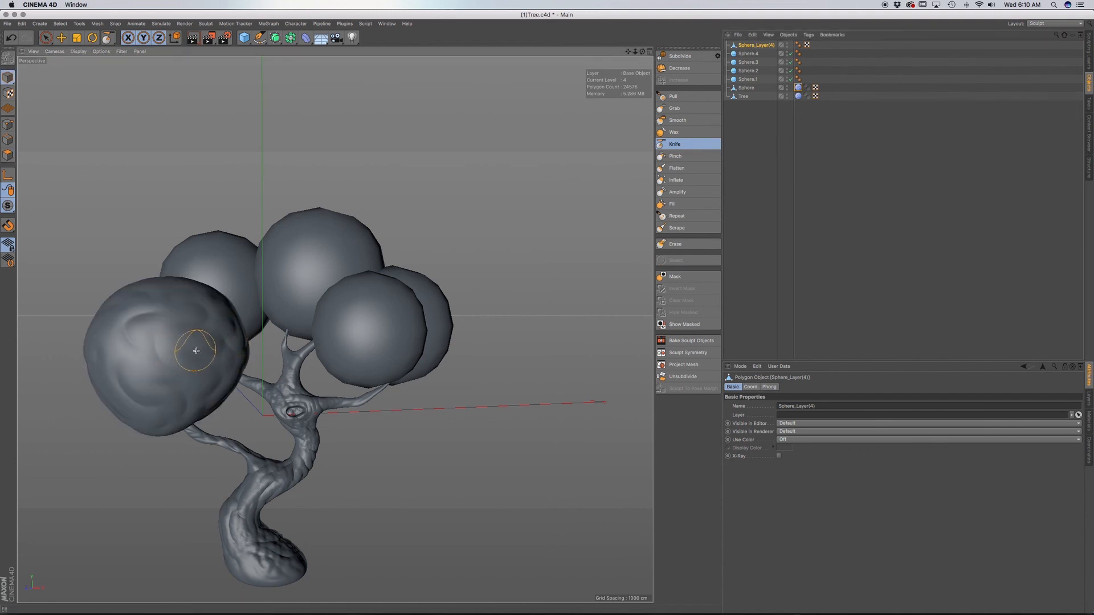
# Try to enlarge the polygon copy uniformly with the Scale tool, and undo the scaling.
pyautogui.click(61, 38)
pyautogui.press('t')
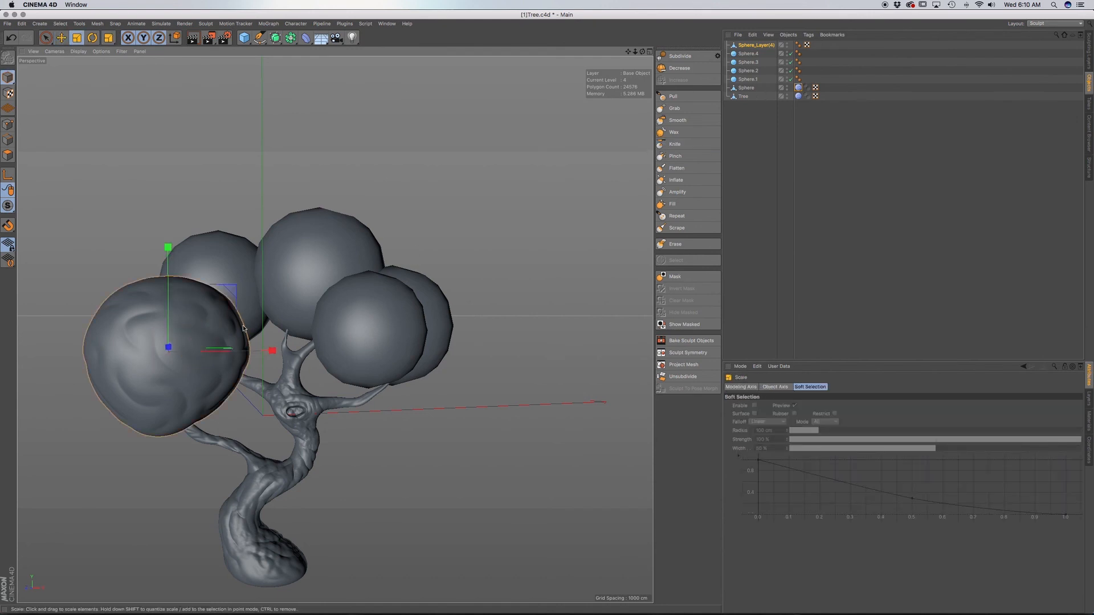
pyautogui.moveTo(244, 329); pyautogui.dragTo(348, 290)
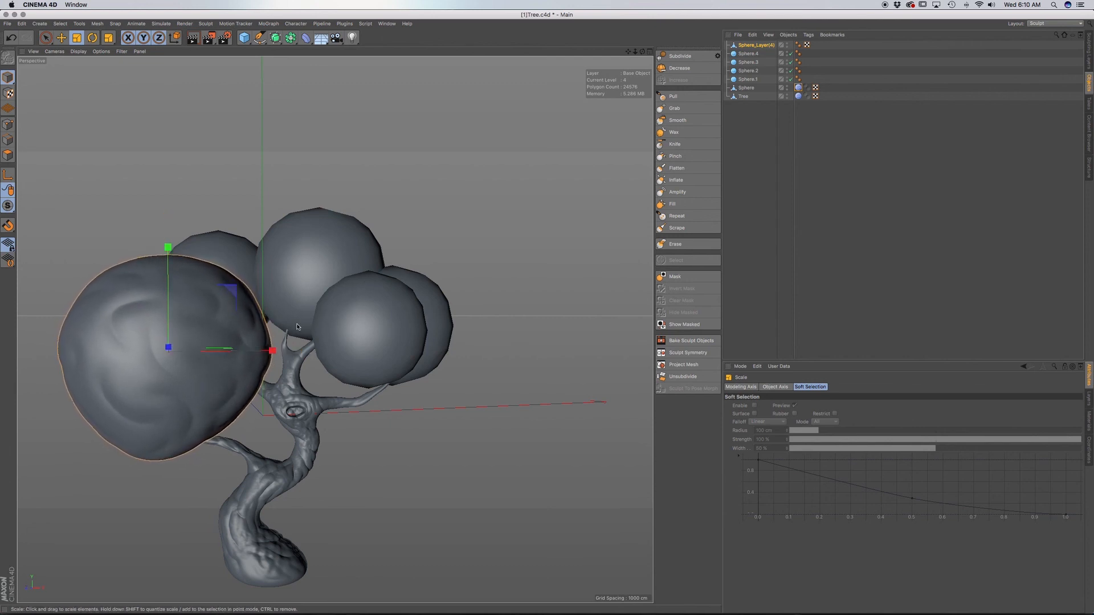
pyautogui.press('super+z')
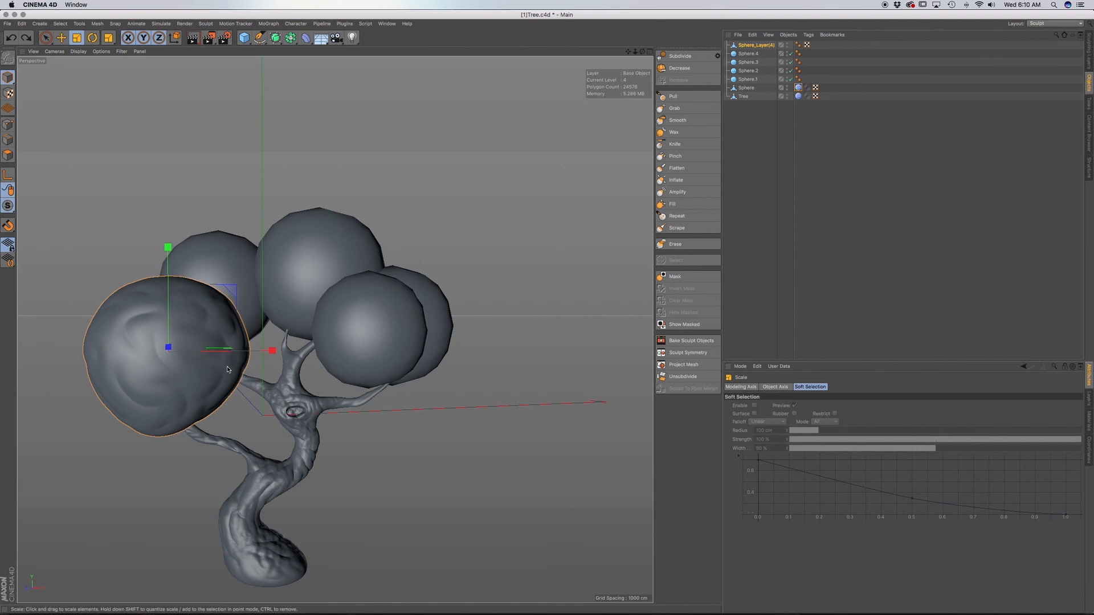
# Rotate the polygon copy about its centre and hide the original sculpted Sphere in the editor and renderer.
pyautogui.press('r')
pyautogui.moveTo(224, 344); pyautogui.dragTo(235, 355)
pyautogui.click(749, 53)
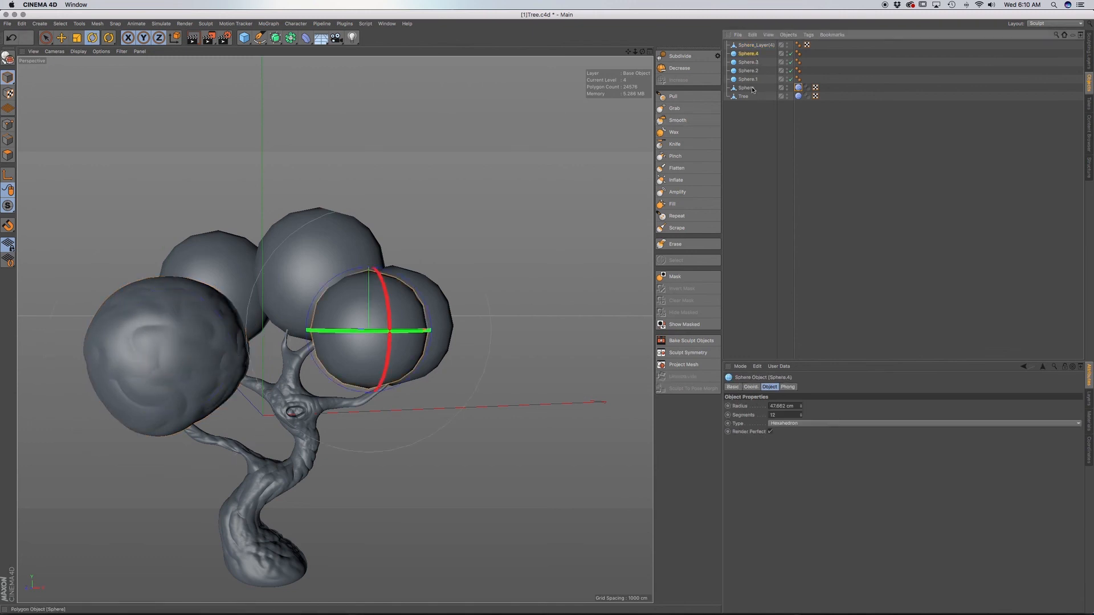
pyautogui.click(751, 87)
pyautogui.keyDown('alt'); pyautogui.click(788, 86); pyautogui.keyUp('alt')
pyautogui.keyDown('alt'); pyautogui.click(788, 86); pyautogui.keyUp('alt')
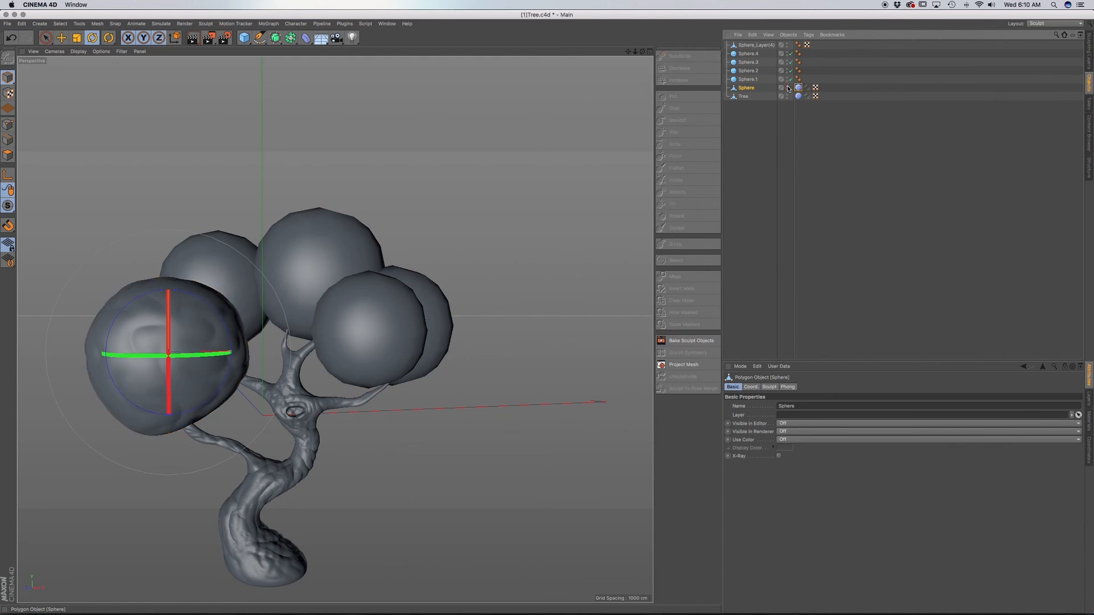
# Return the original sculpted Sphere to default visibility and select its polygon copy, Sphere_Layer(4), with the Move tool active.
pyautogui.click(753, 46)
pyautogui.press('e')
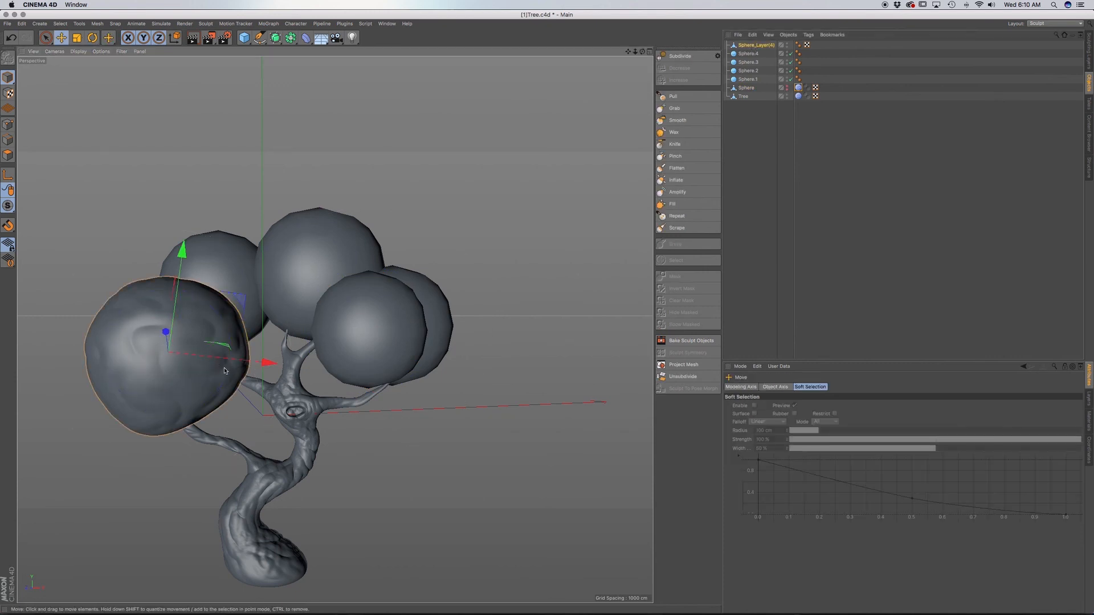
pyautogui.click(244, 376)
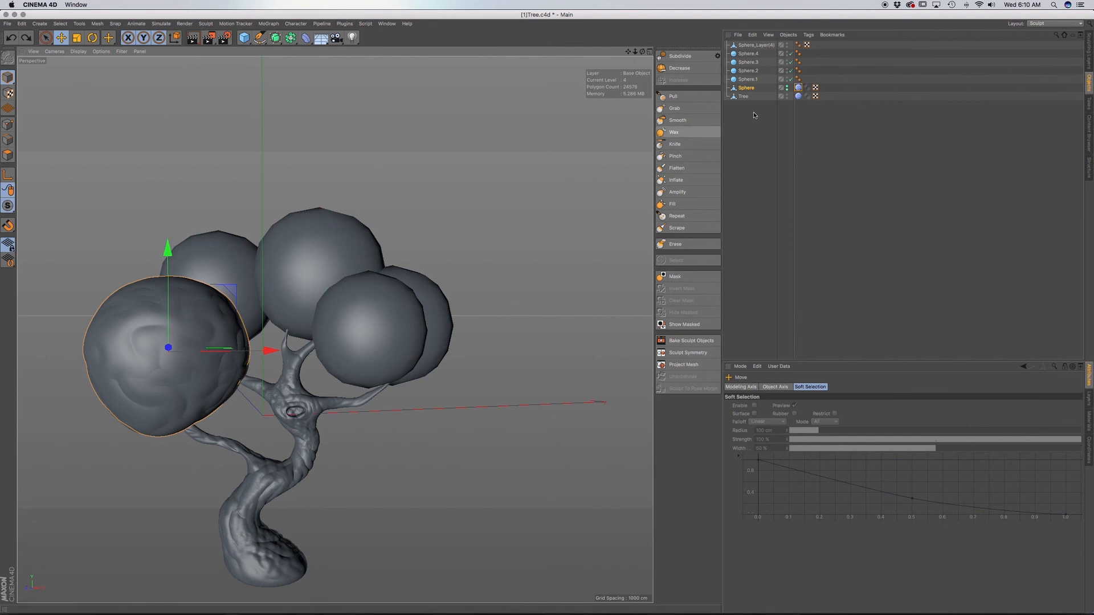
pyautogui.keyDown('alt'); pyautogui.click(788, 88); pyautogui.keyUp('alt')
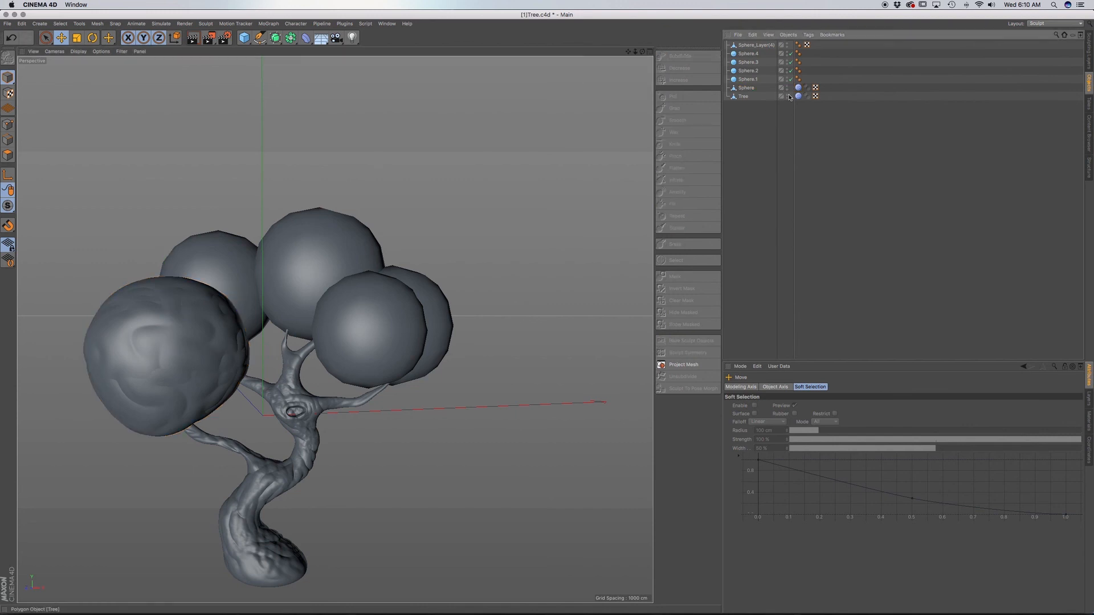
pyautogui.click(753, 46)
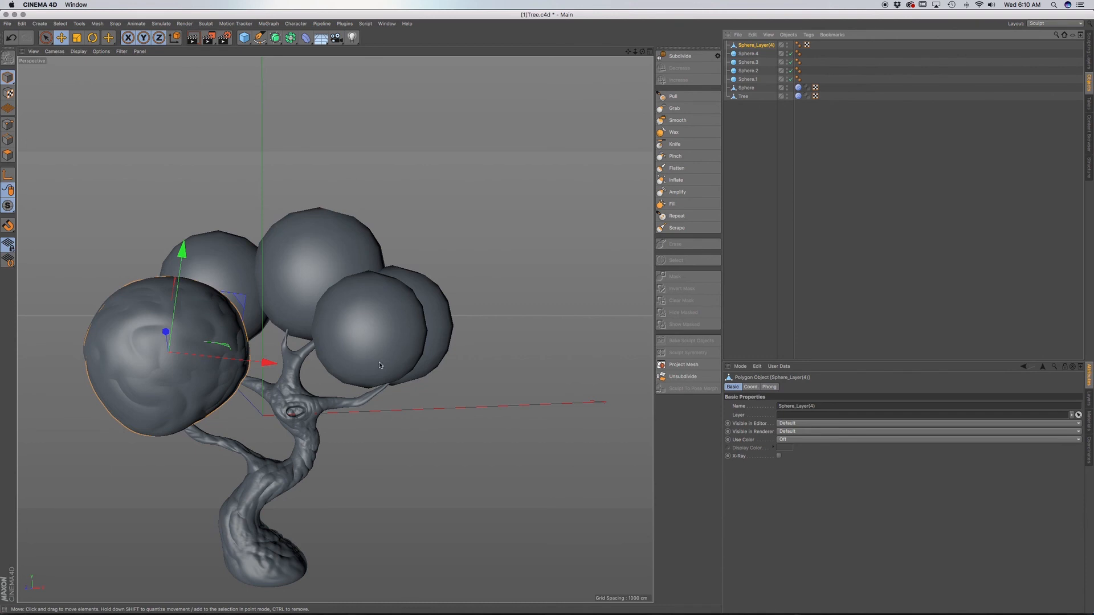
pyautogui.keyDown('alt'); pyautogui.moveTo(310, 426); pyautogui.dragTo(309, 427, button='right'); pyautogui.keyUp('alt')
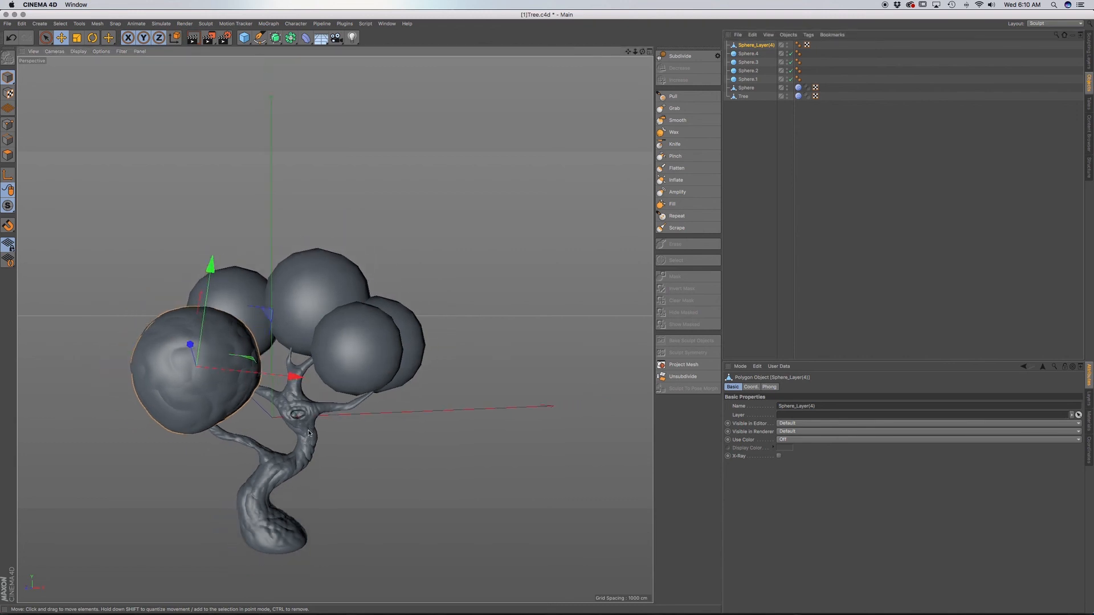
pyautogui.keyDown('alt'); pyautogui.moveTo(308, 434); pyautogui.dragTo(334, 368, button='middle'); pyautogui.keyUp('alt')
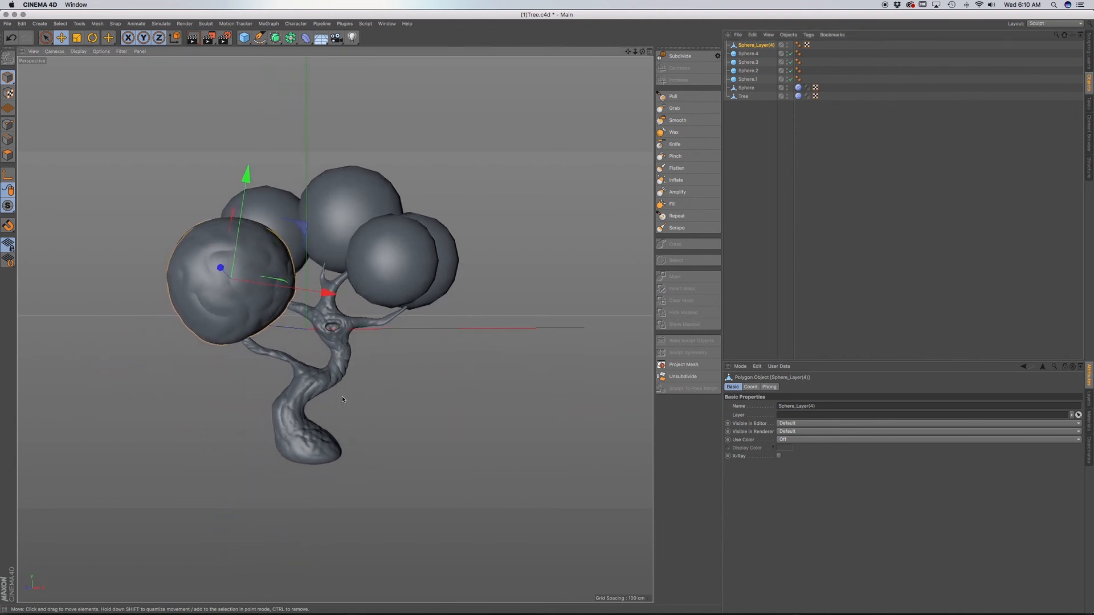
pyautogui.keyDown('alt'); pyautogui.moveTo(343, 399); pyautogui.dragTo(329, 369); pyautogui.keyUp('alt')
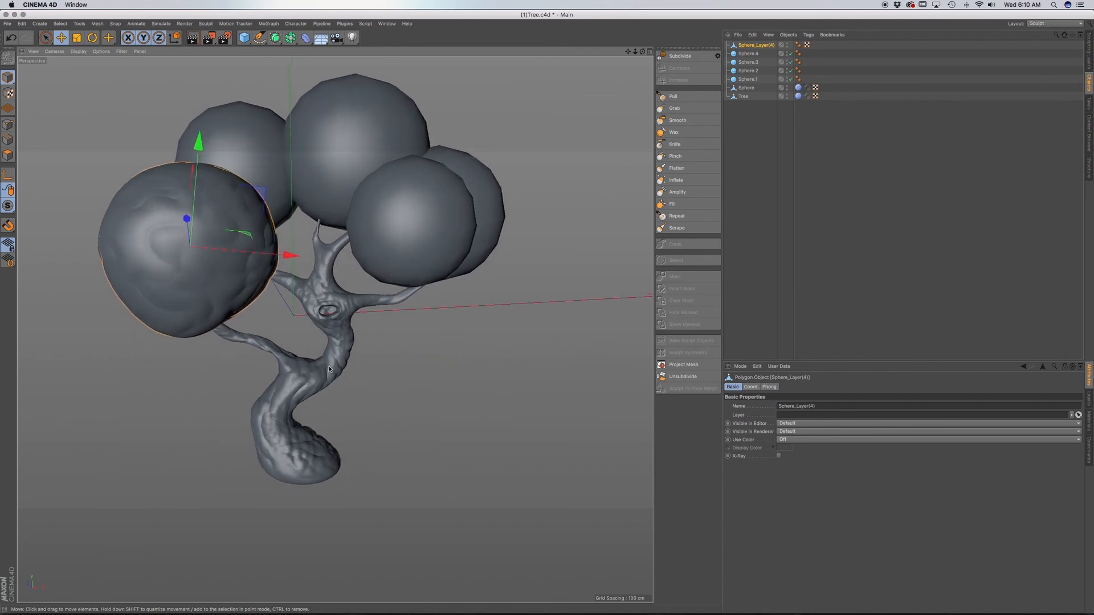